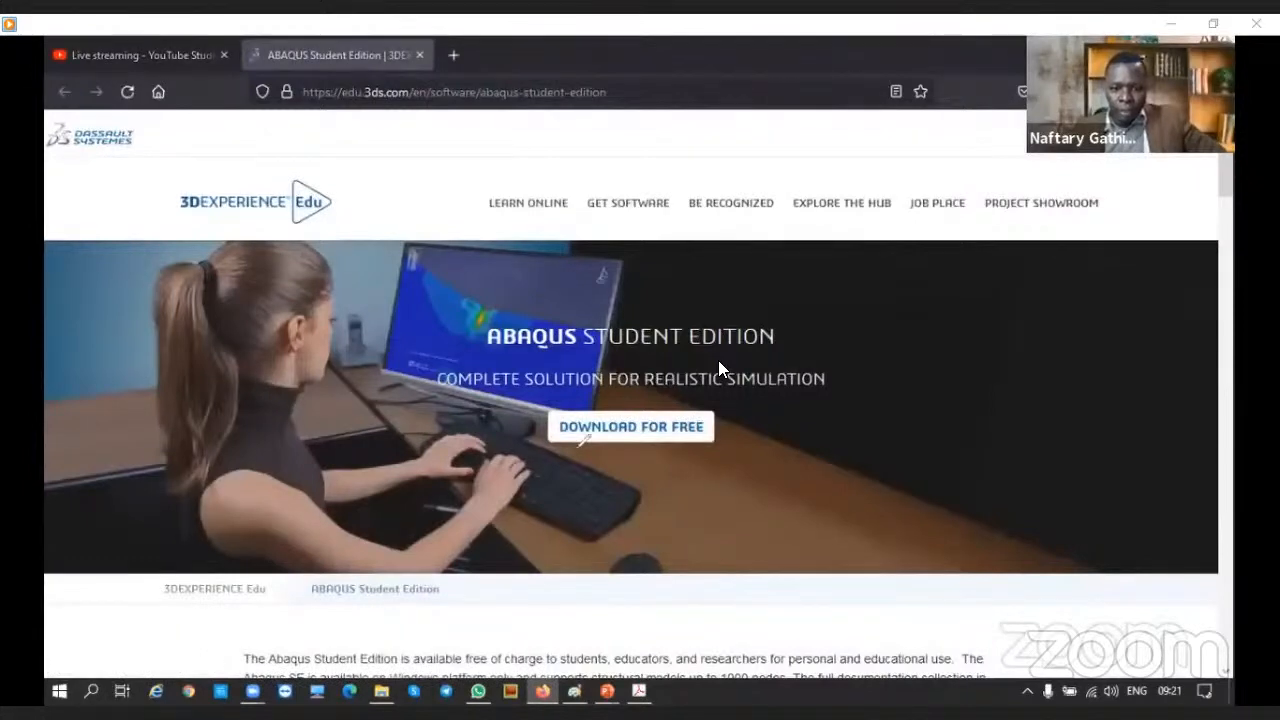
# Annotate the page in red freehand, circling and underlining DOWNLOAD FOR FREE and drawing an arrow to the page's web address
pyautogui.moveTo(579, 447)
pyautogui.mouseDown()
pyautogui.moveTo(530, 426)
pyautogui.moveTo(604, 451)
pyautogui.moveTo(721, 450)
pyautogui.mouseUp()
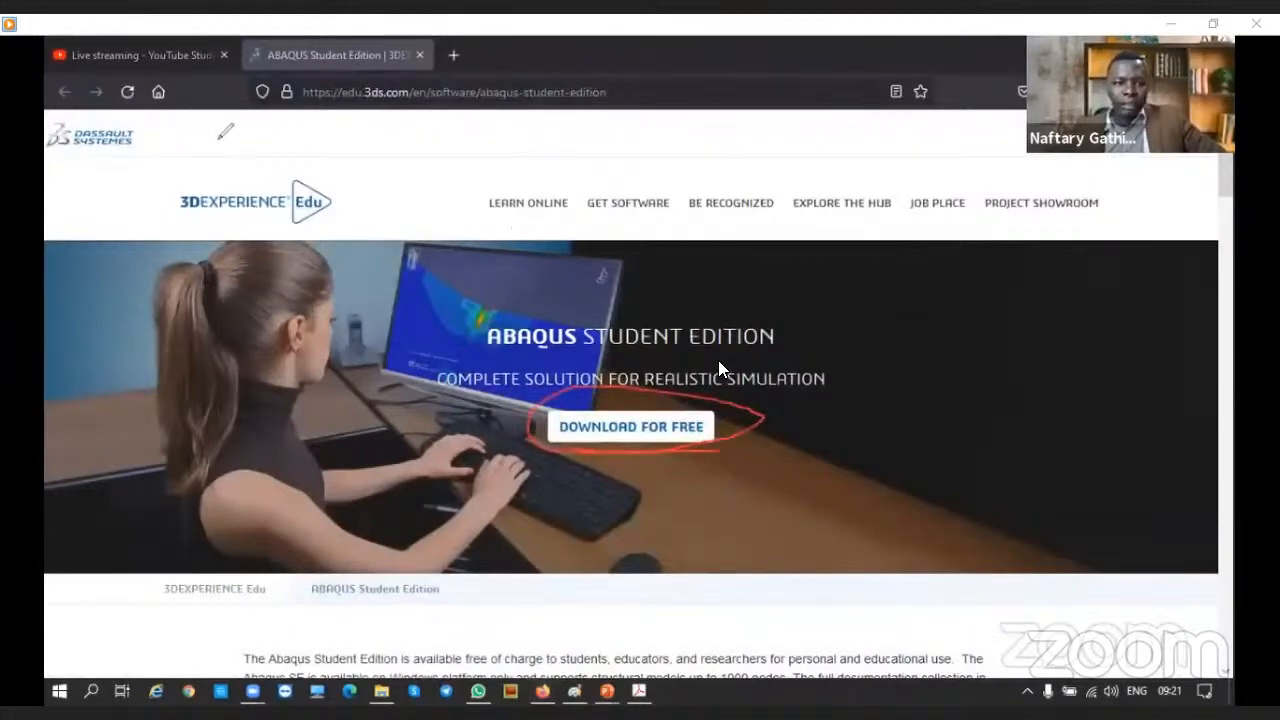
pyautogui.moveTo(218, 137)
pyautogui.mouseDown()
pyautogui.moveTo(331, 100)
pyautogui.moveTo(321, 108)
pyautogui.mouseUp()
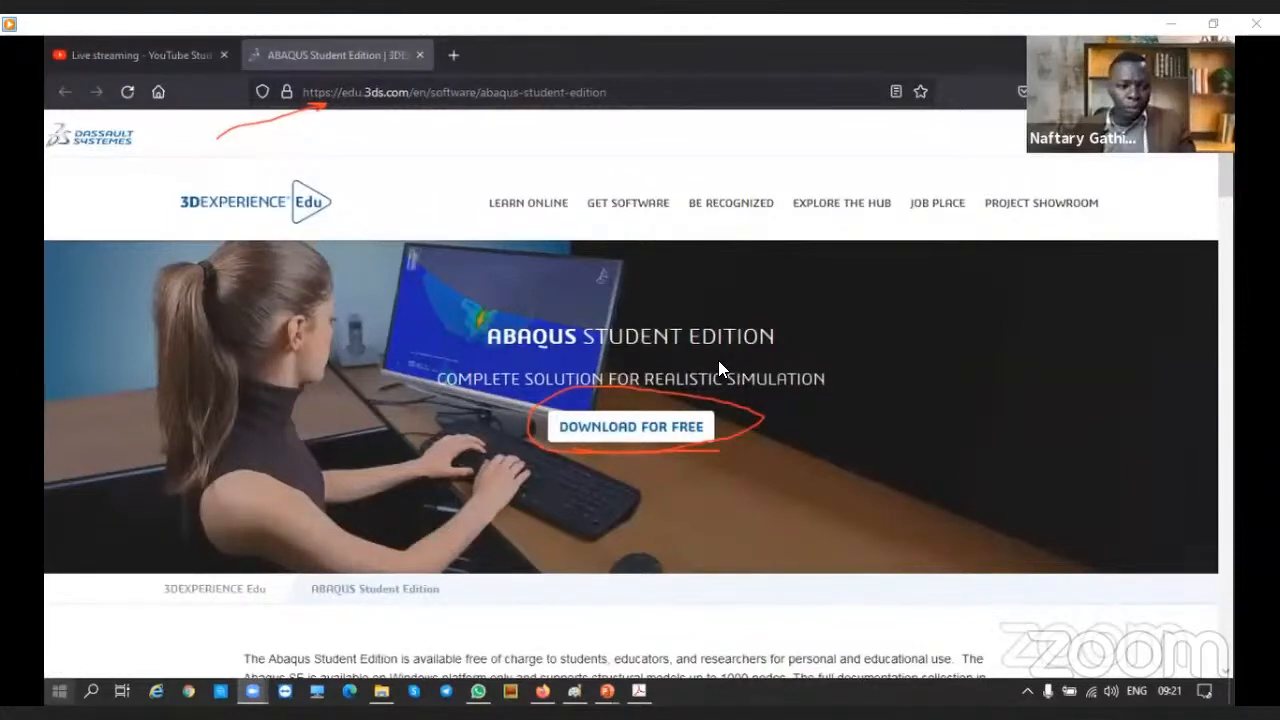
# Examine the installed programs under Dassault Systemes Documentation and Dassault Systemes SIMULIA Abaqus in the Windows app list
pyautogui.click(59, 691)
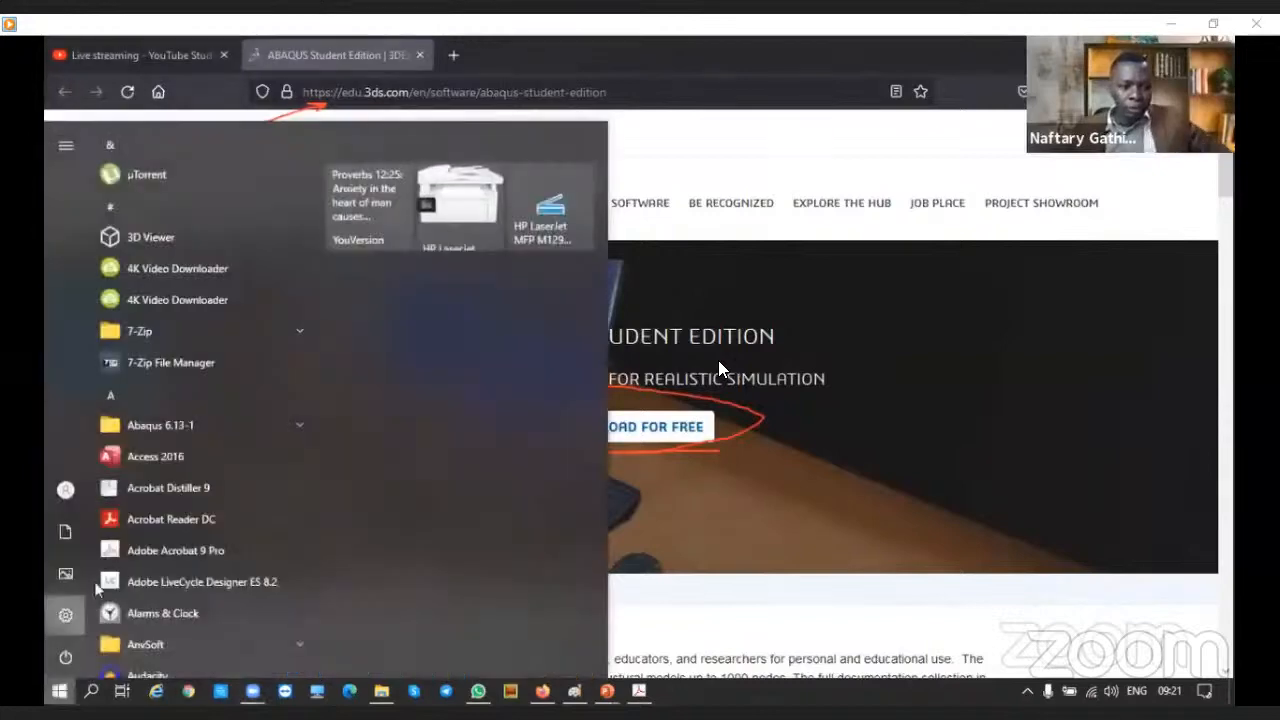
pyautogui.scroll(-4, 169, 473)
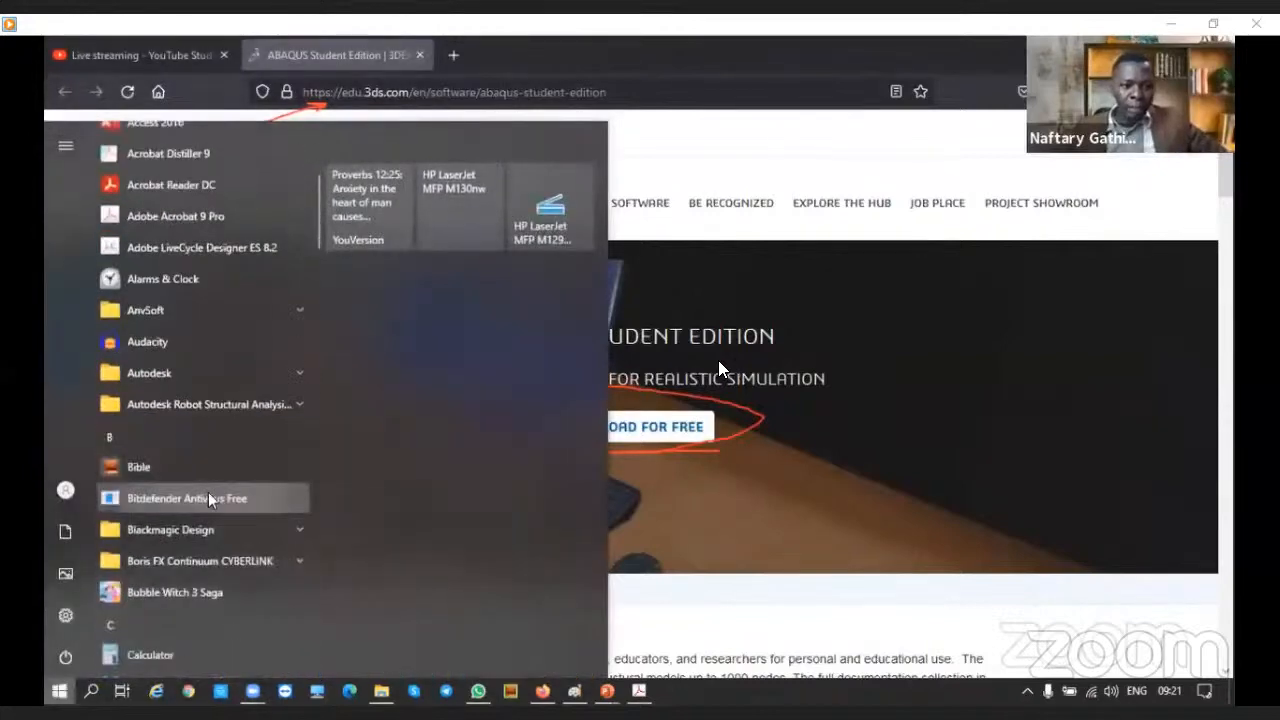
pyautogui.scroll(-7, 217, 495)
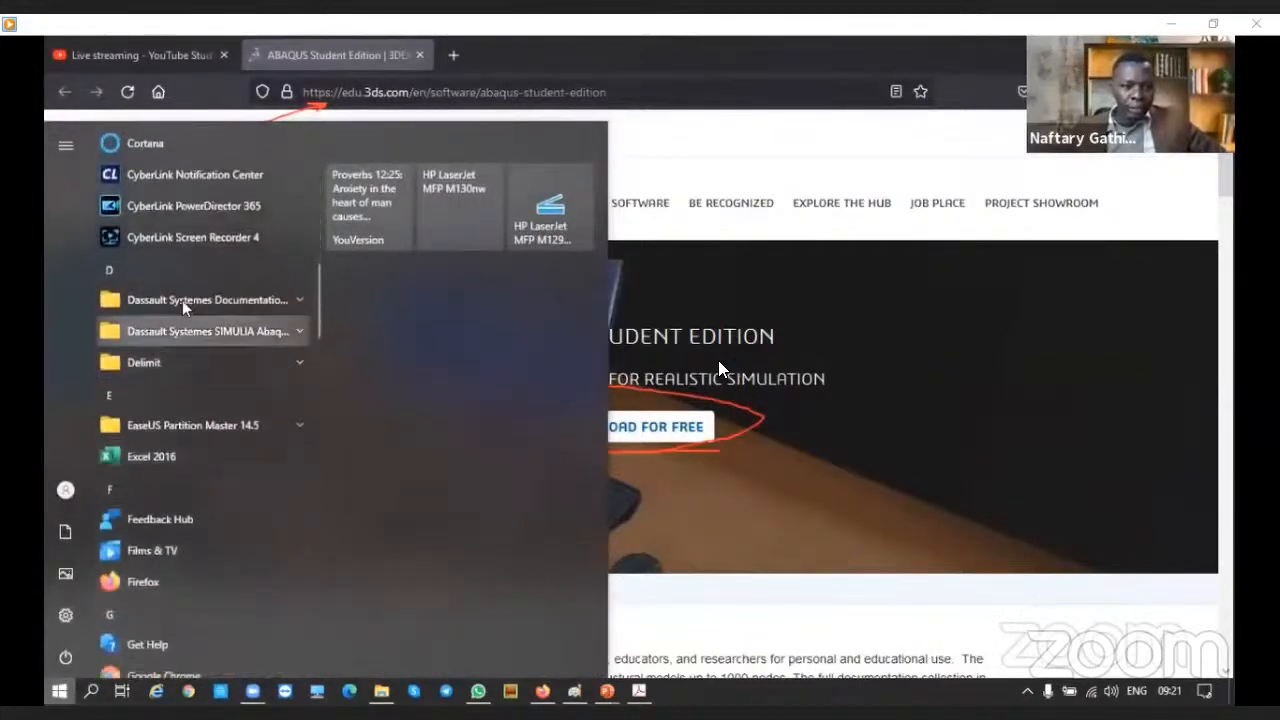
pyautogui.click(299, 303)
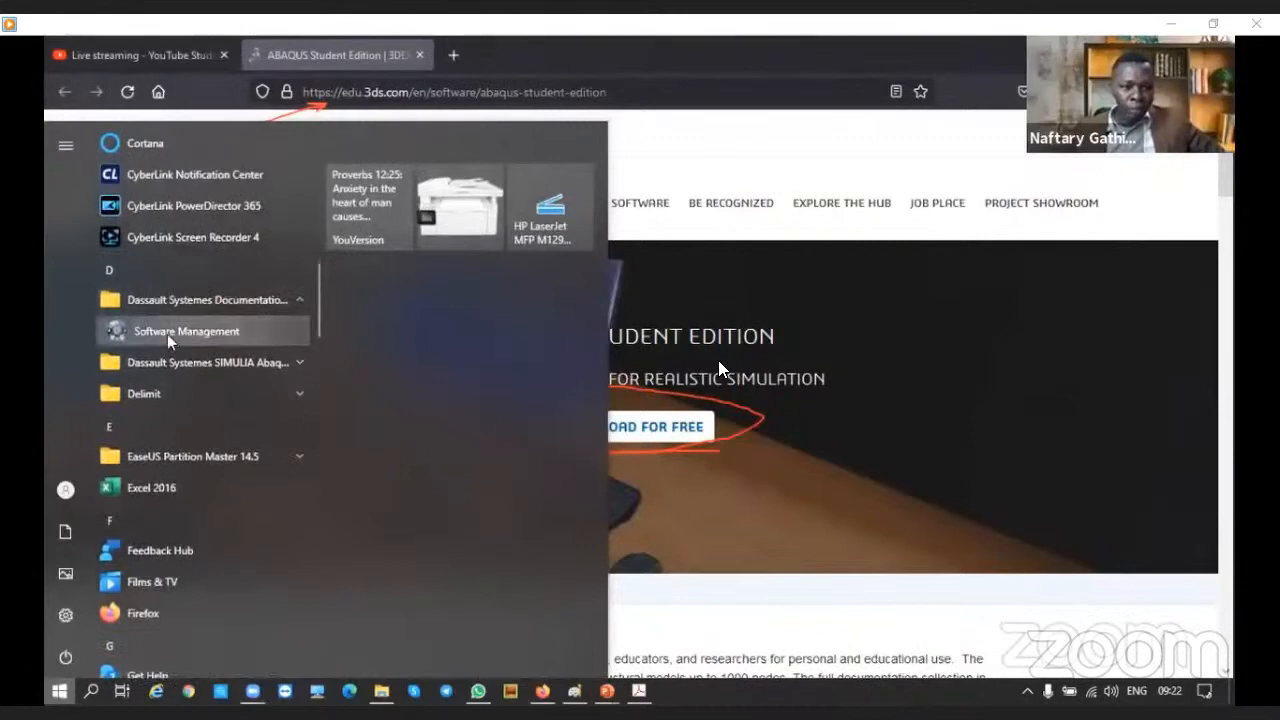
pyautogui.click(299, 303)
pyautogui.click(299, 330)
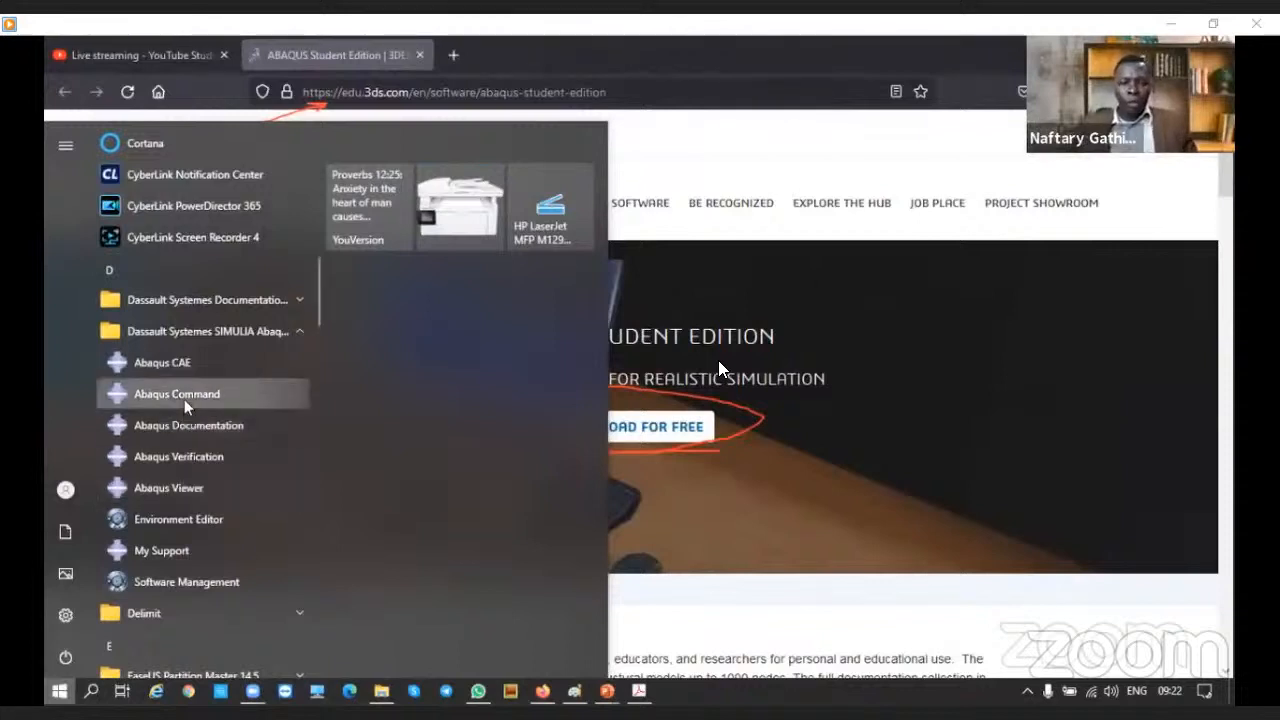
# Search Windows for cmd and open the Command Prompt
pyautogui.click(91, 691)
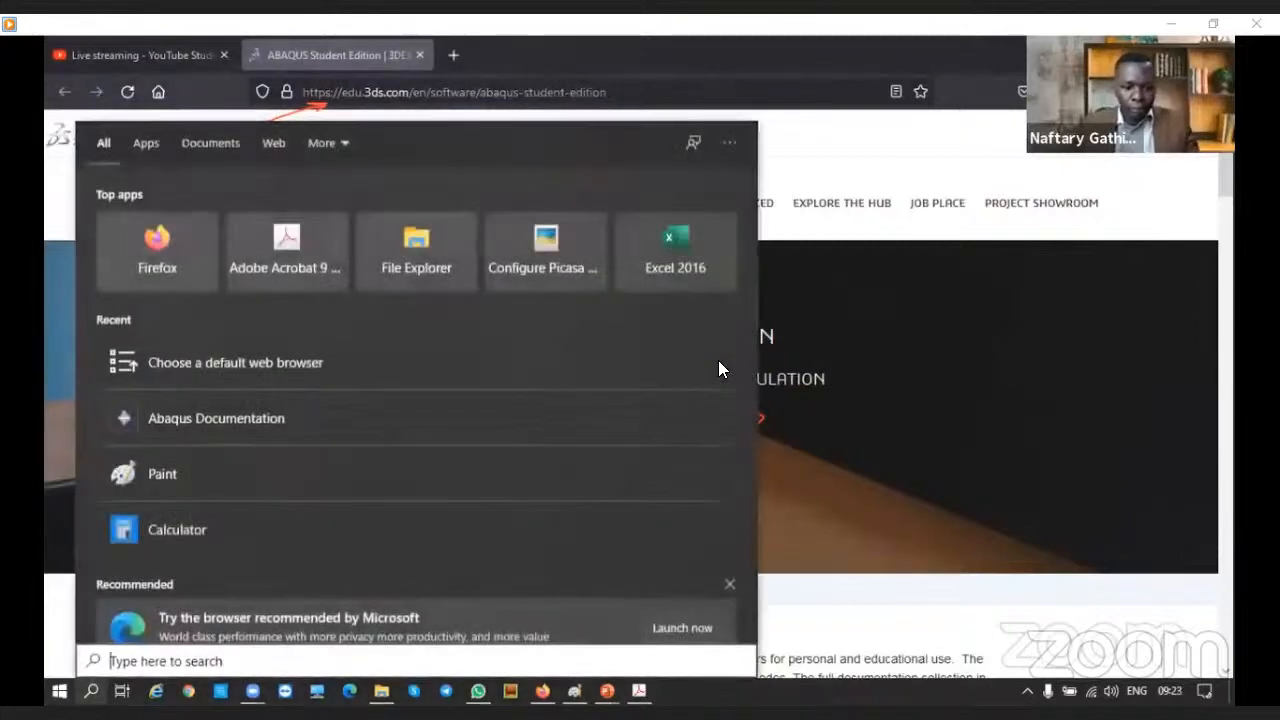
pyautogui.write('cmd')
pyautogui.press('Return')
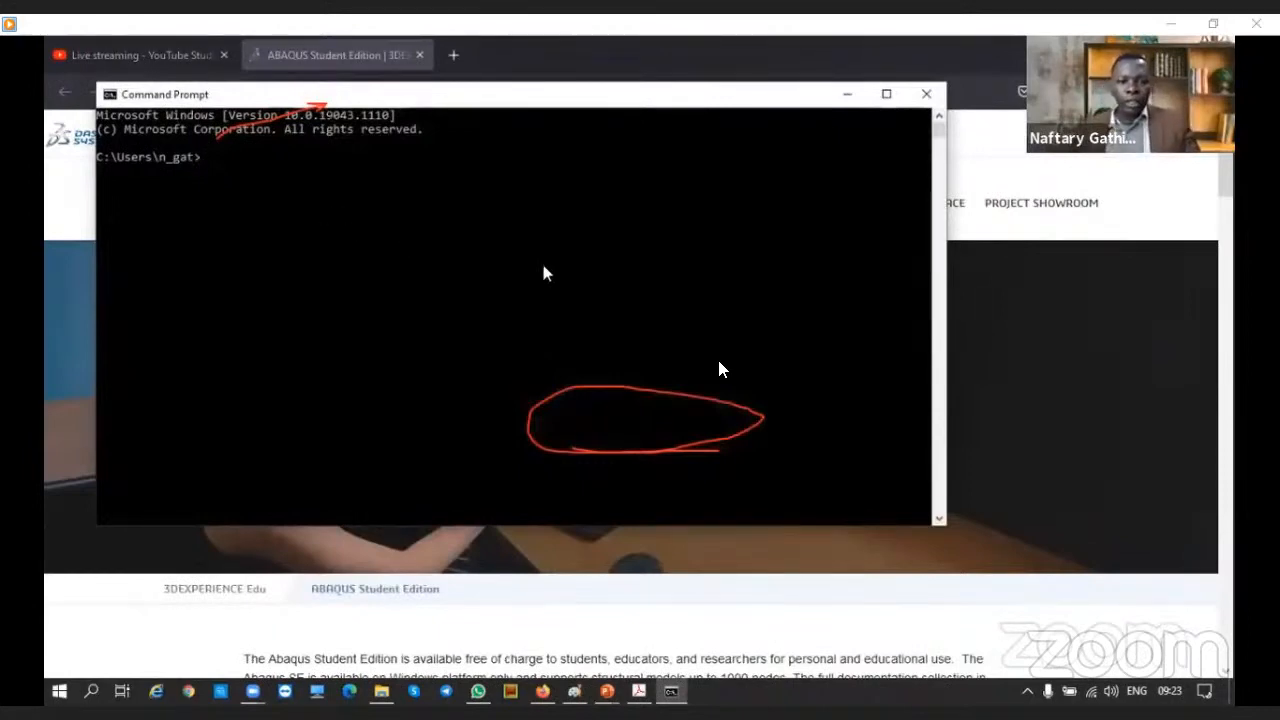
# Expand both Dassault Systemes folders in the Windows app list again to review the Abaqus entries such as Abaqus CAE
pyautogui.click(59, 691)
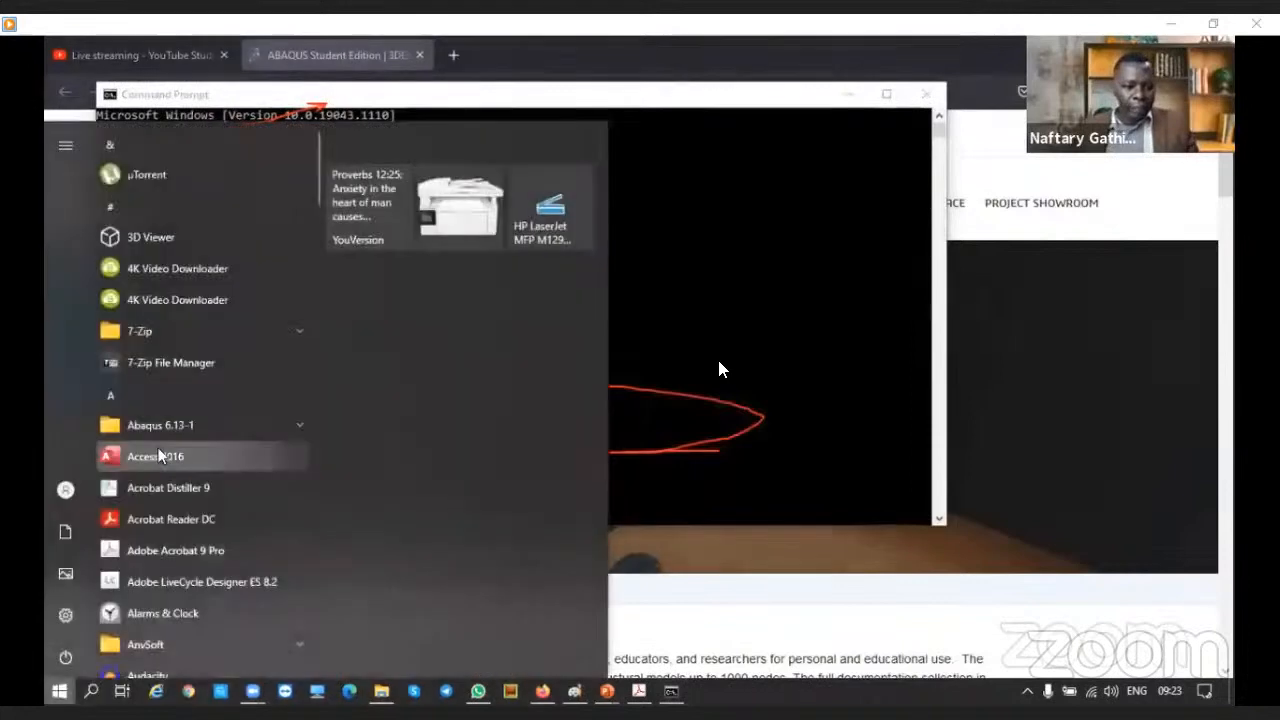
pyautogui.scroll(-10, 160, 456)
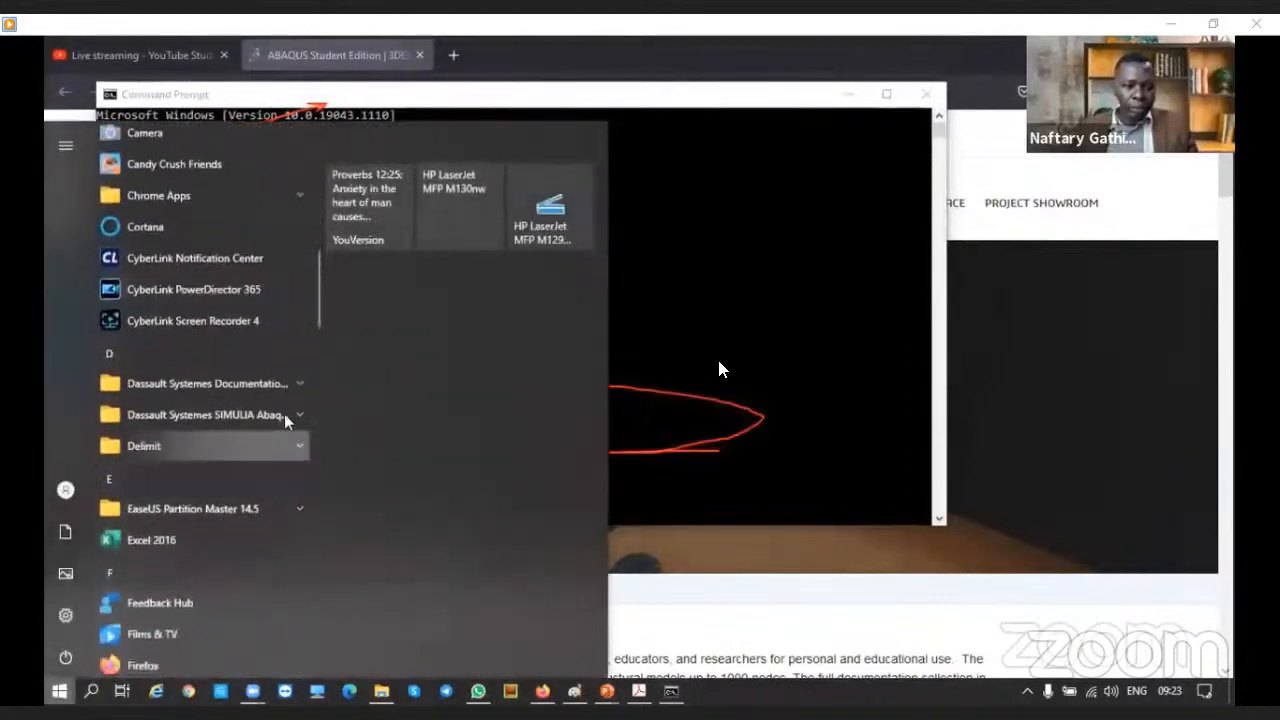
pyautogui.click(296, 380)
pyautogui.click(298, 446)
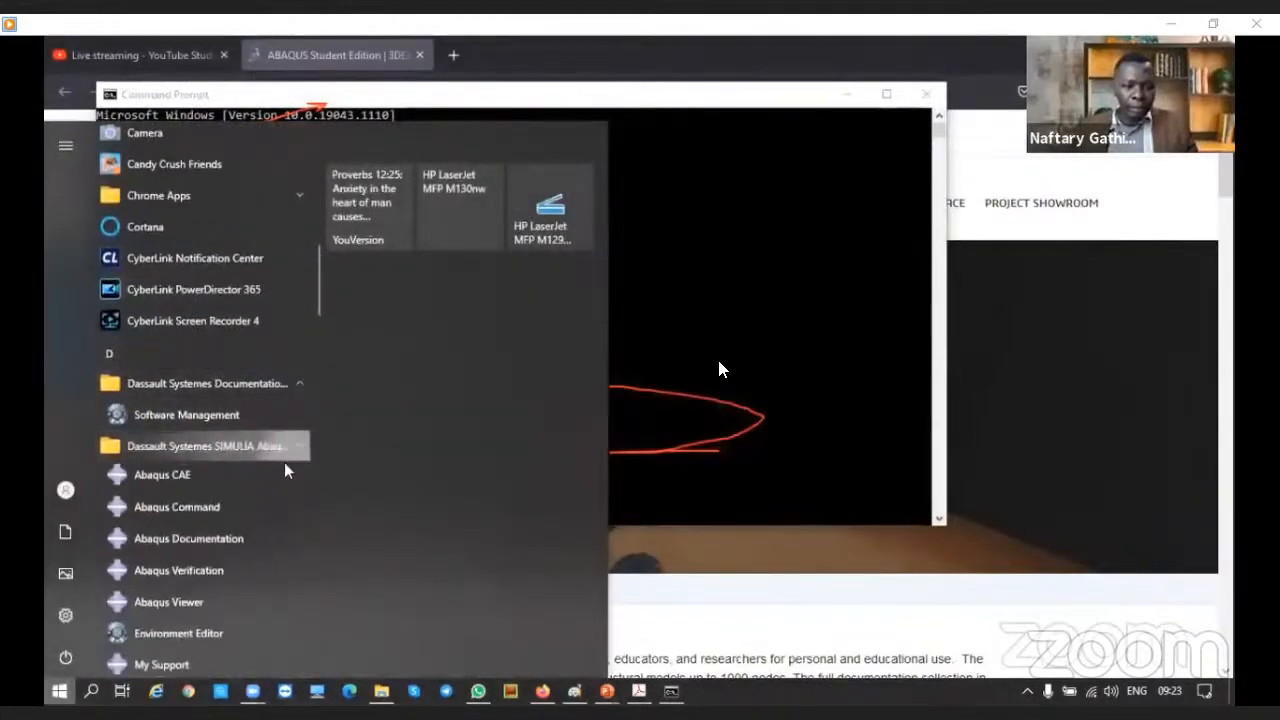
pyautogui.scroll(-3, 270, 468)
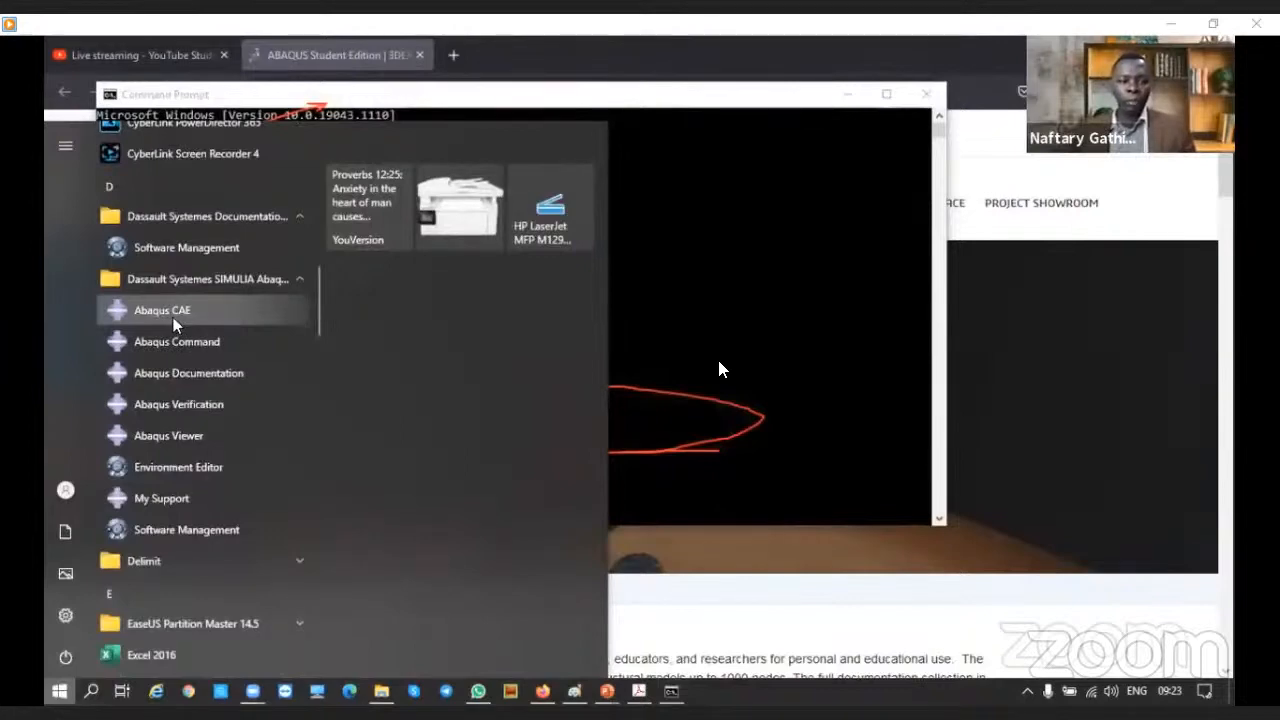
# Collapse the Dassault Systemes folders and examine the programs inside the Abaqus 6.13-1 folder
pyautogui.scroll(4, 173, 317)
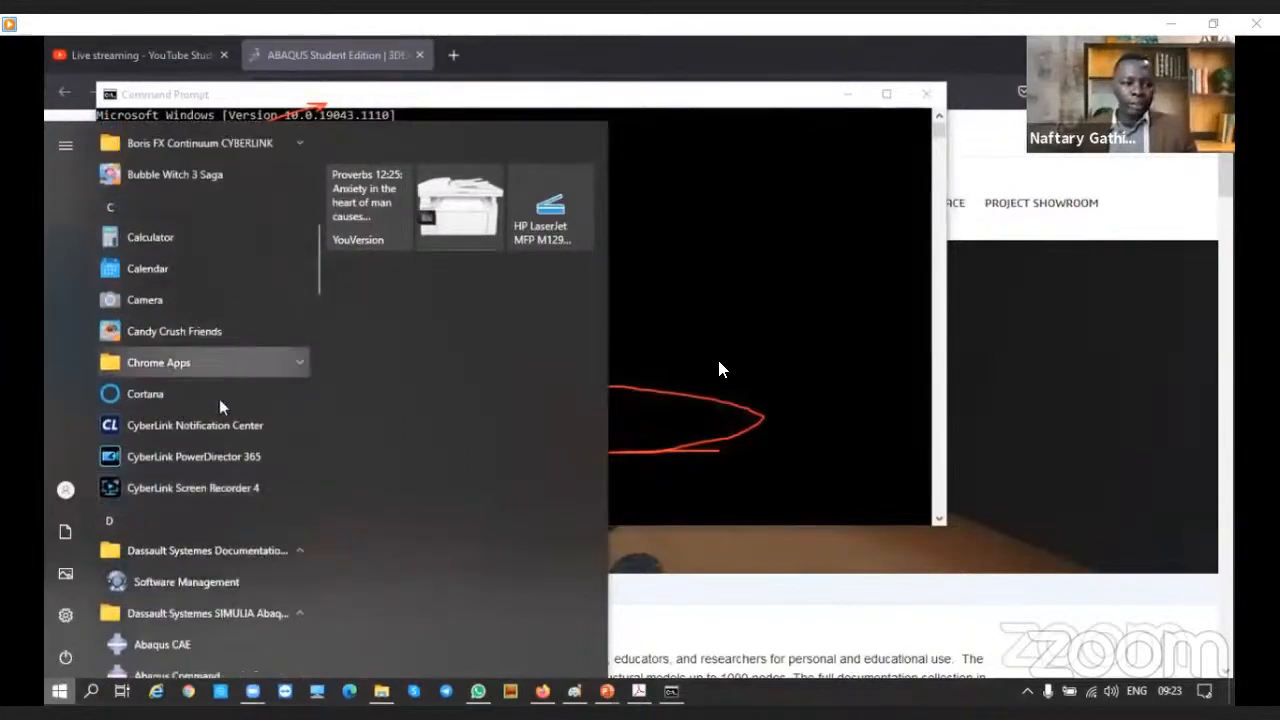
pyautogui.scroll(-1, 260, 565)
pyautogui.click(293, 529)
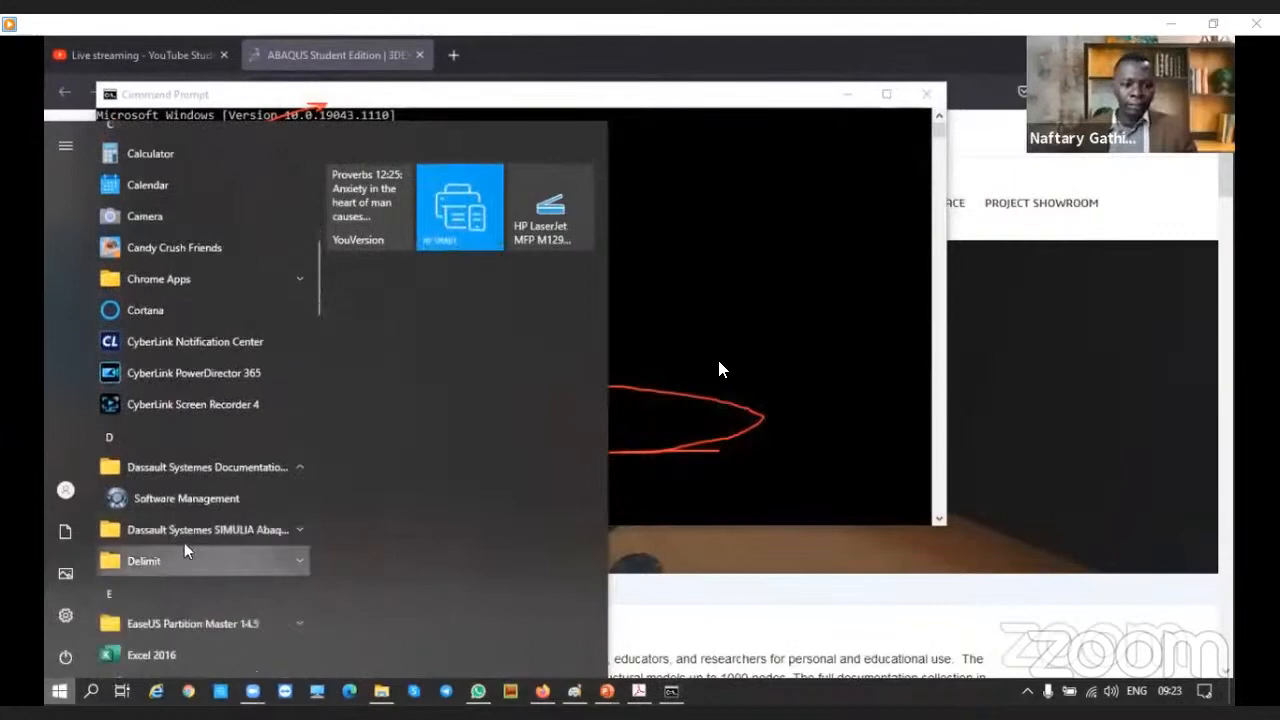
pyautogui.click(299, 466)
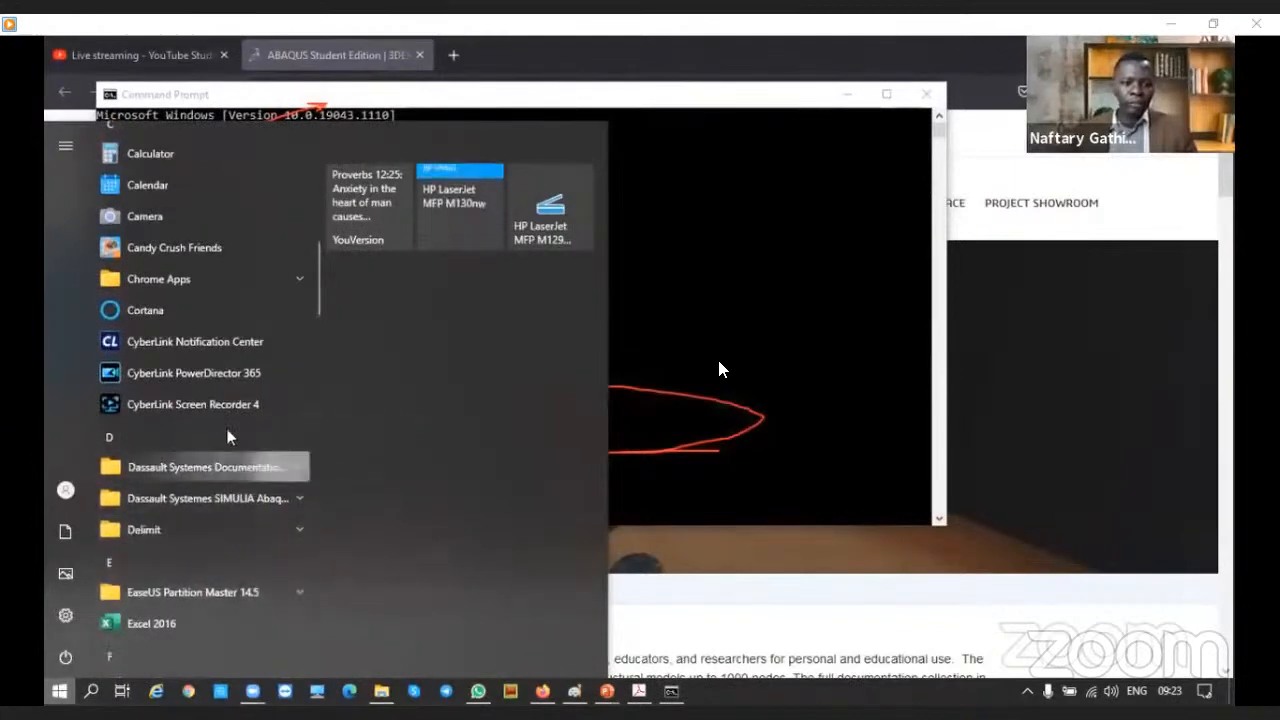
pyautogui.scroll(8, 221, 408)
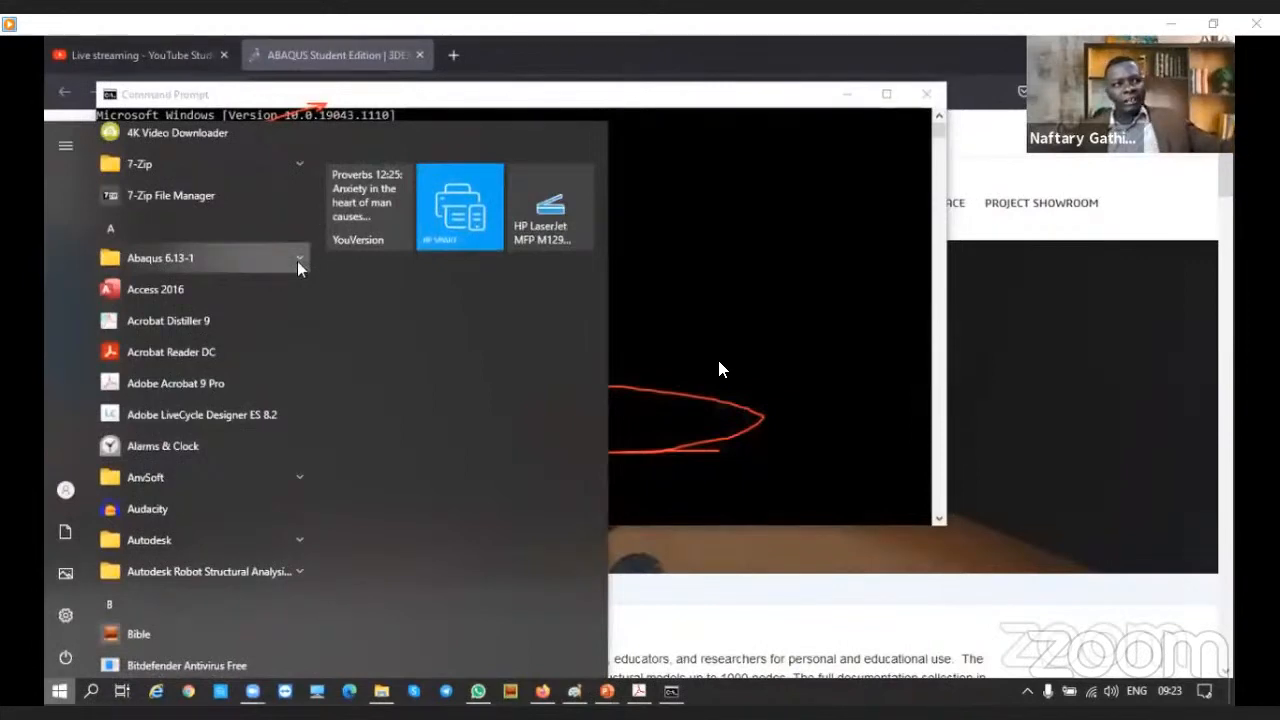
pyautogui.click(297, 261)
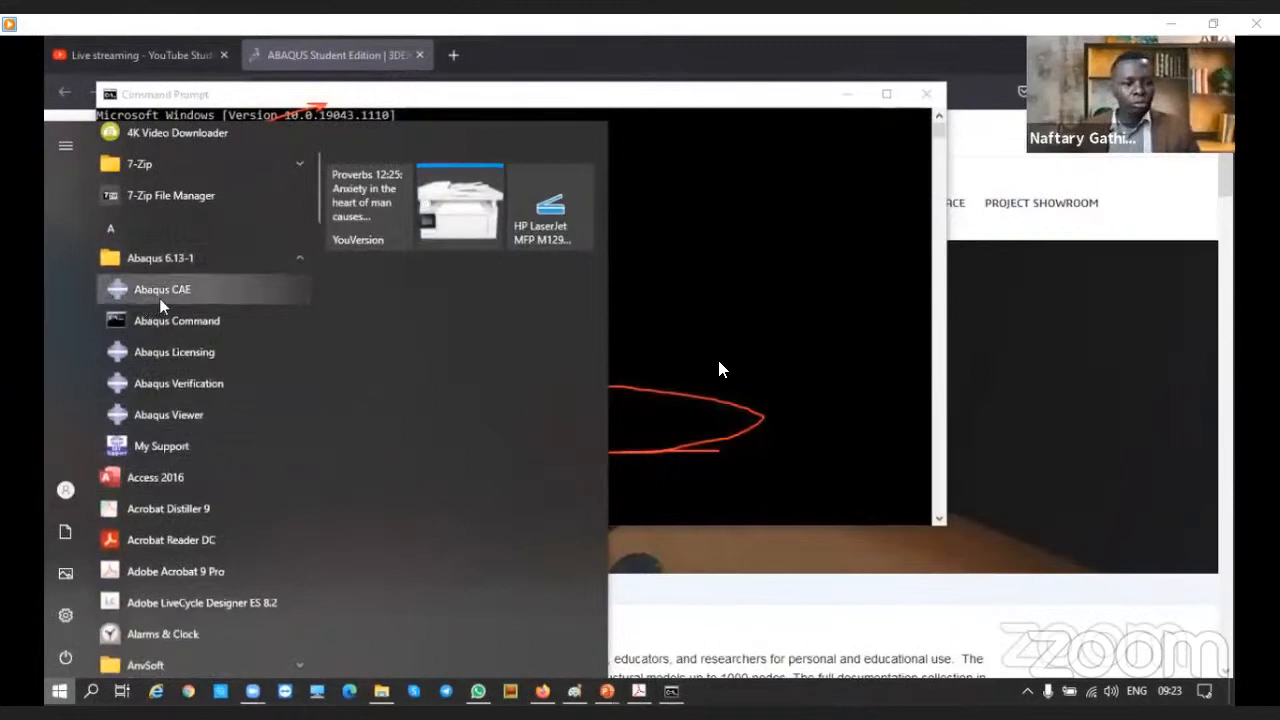
pyautogui.click(301, 261)
# Try to open Abaqus Documentation from the Dassault Systemes SIMULIA Abaqus folder in the Windows app list
pyautogui.scroll(-15, 245, 389)
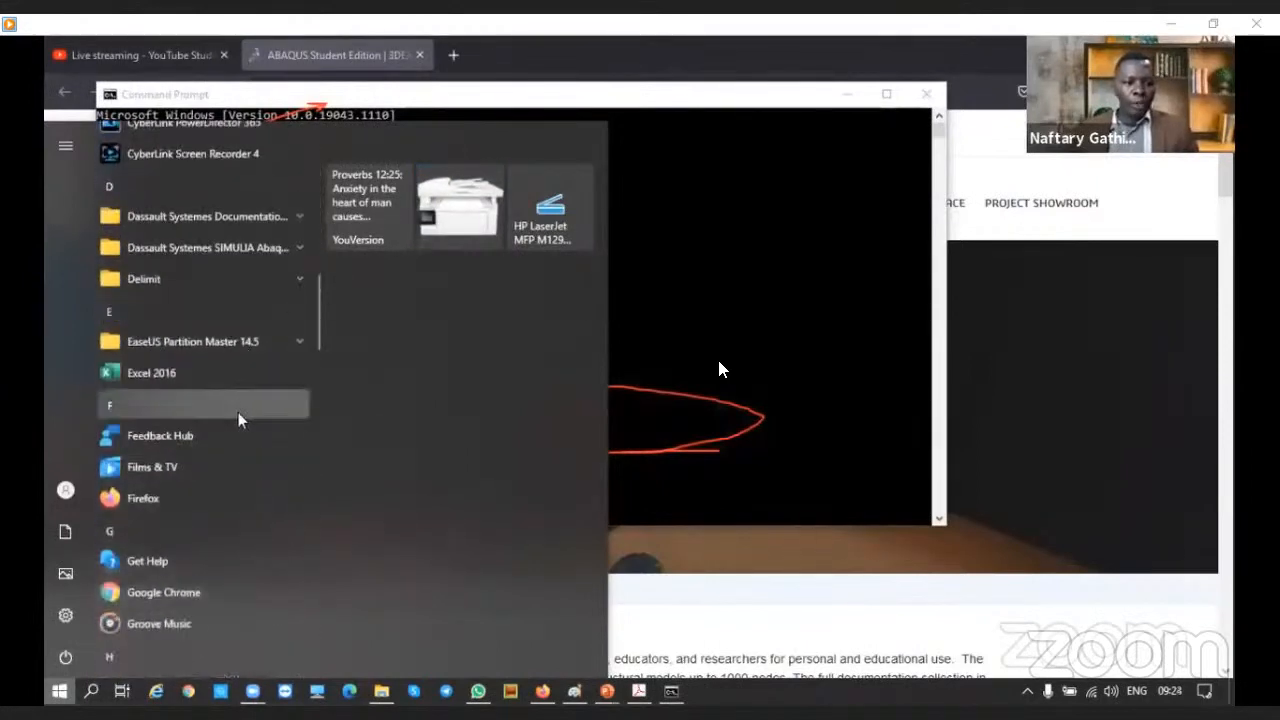
pyautogui.scroll(-5, 236, 416)
pyautogui.scroll(5, 238, 418)
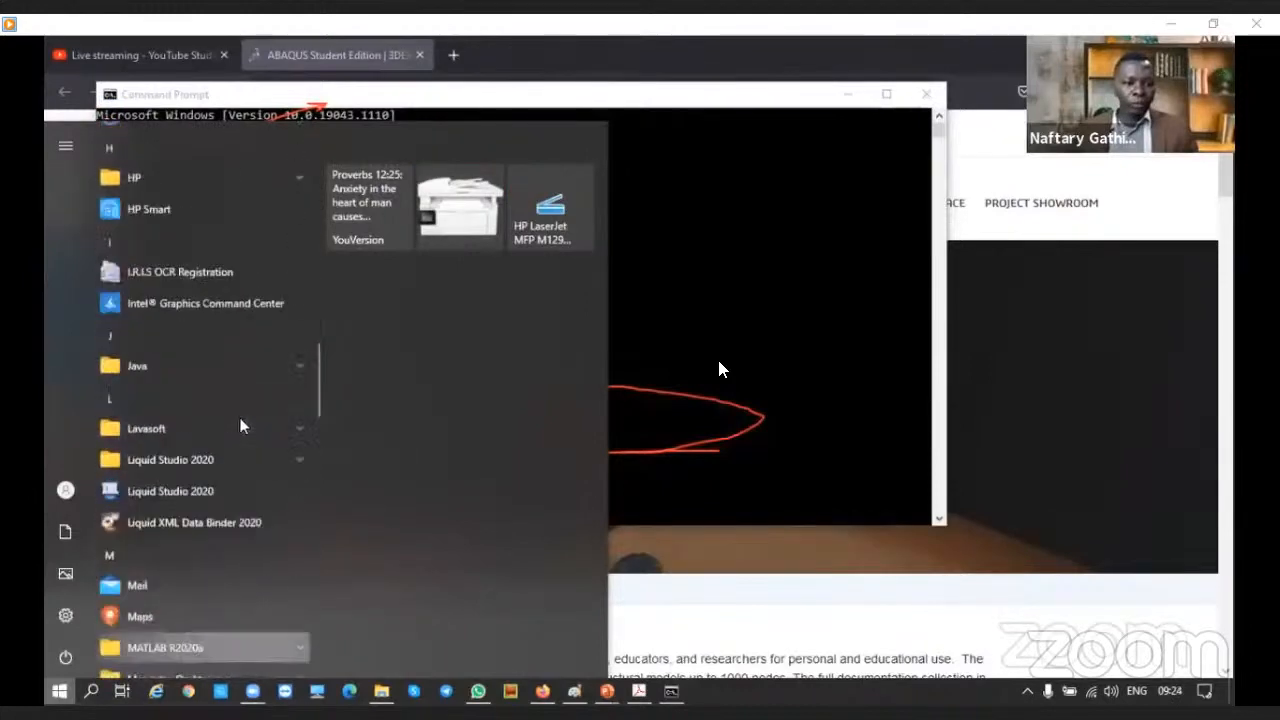
pyautogui.scroll(5, 243, 410)
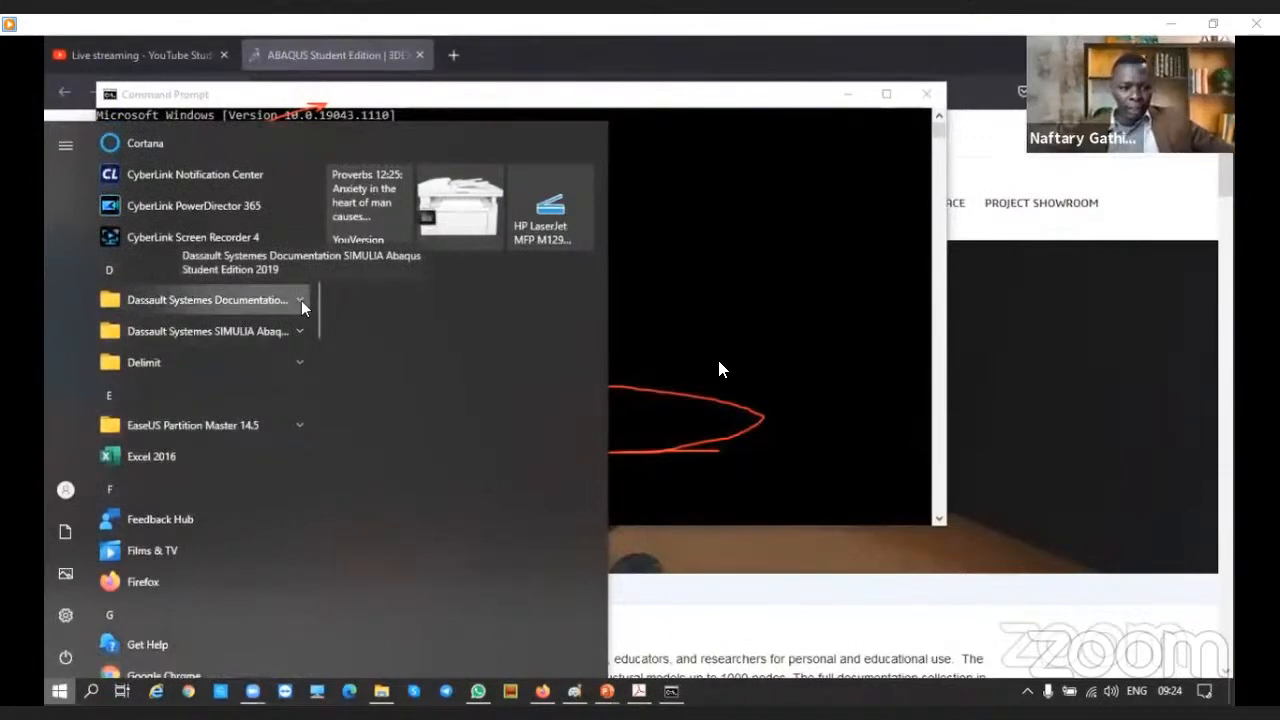
pyautogui.click(301, 300)
pyautogui.click(301, 300)
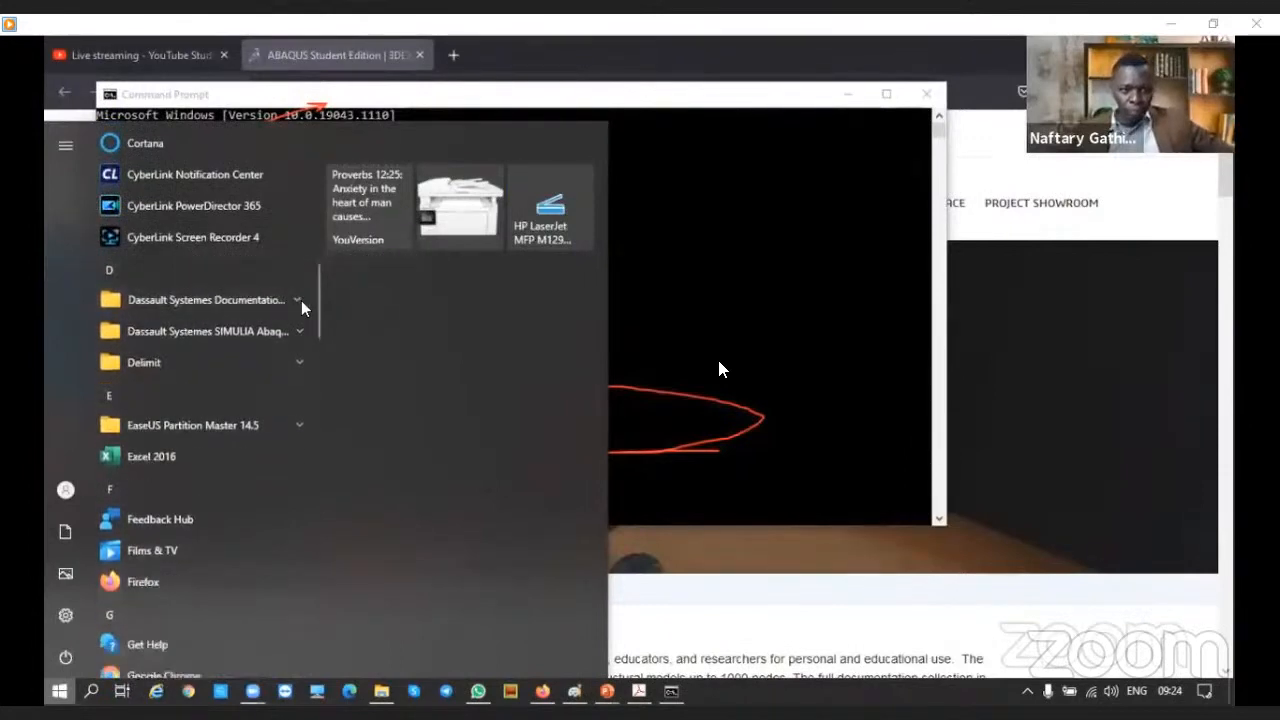
pyautogui.click(301, 331)
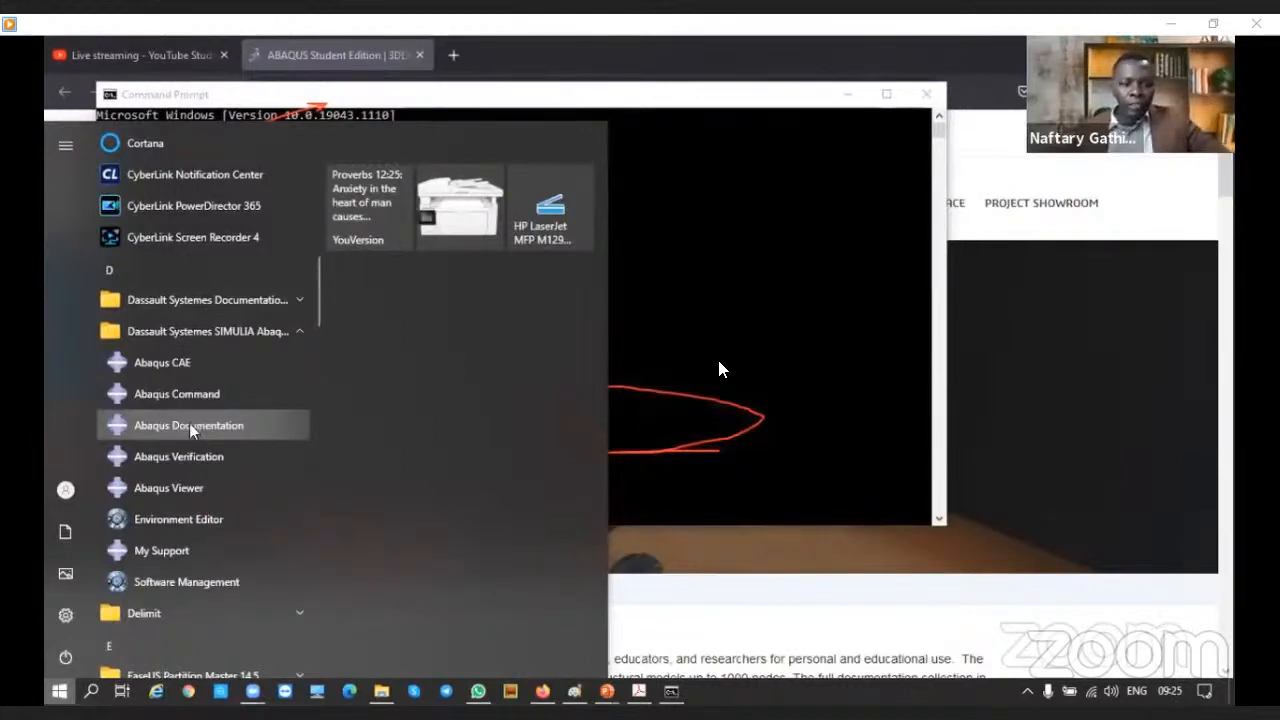
pyautogui.click(189, 425)
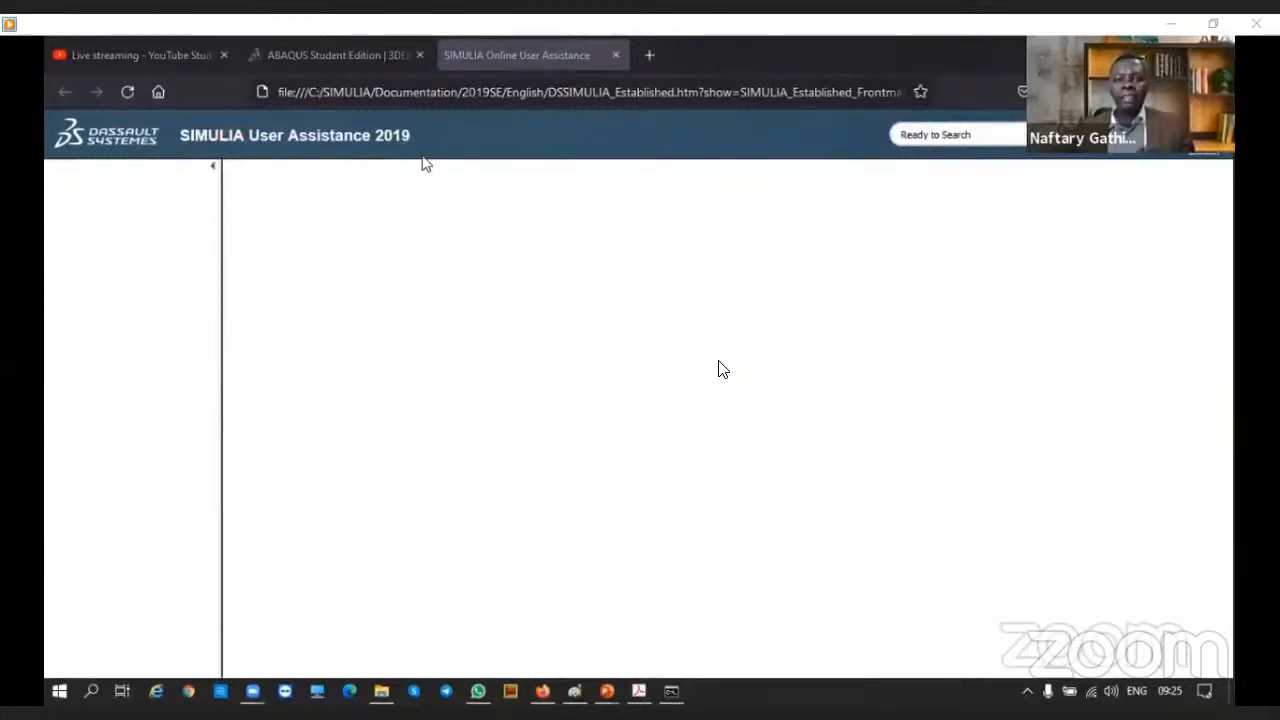
# Close the SIMULIA Online User Assistance and ABAQUS Student Edition browser tabs
pyautogui.click(615, 56)
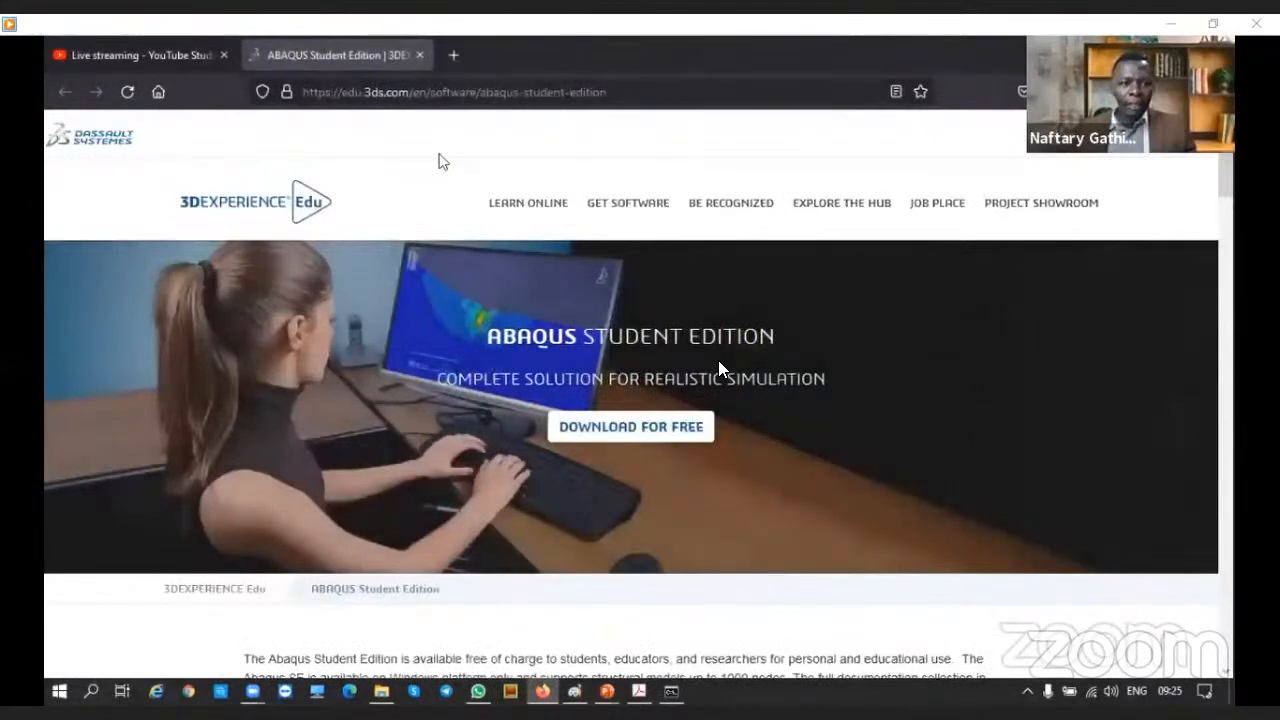
pyautogui.hotkey('ctrl', 'w')
# Search Windows for the default browser setting, set the default web browser to Internet Explorer, and close Settings
pyautogui.press('super+s')
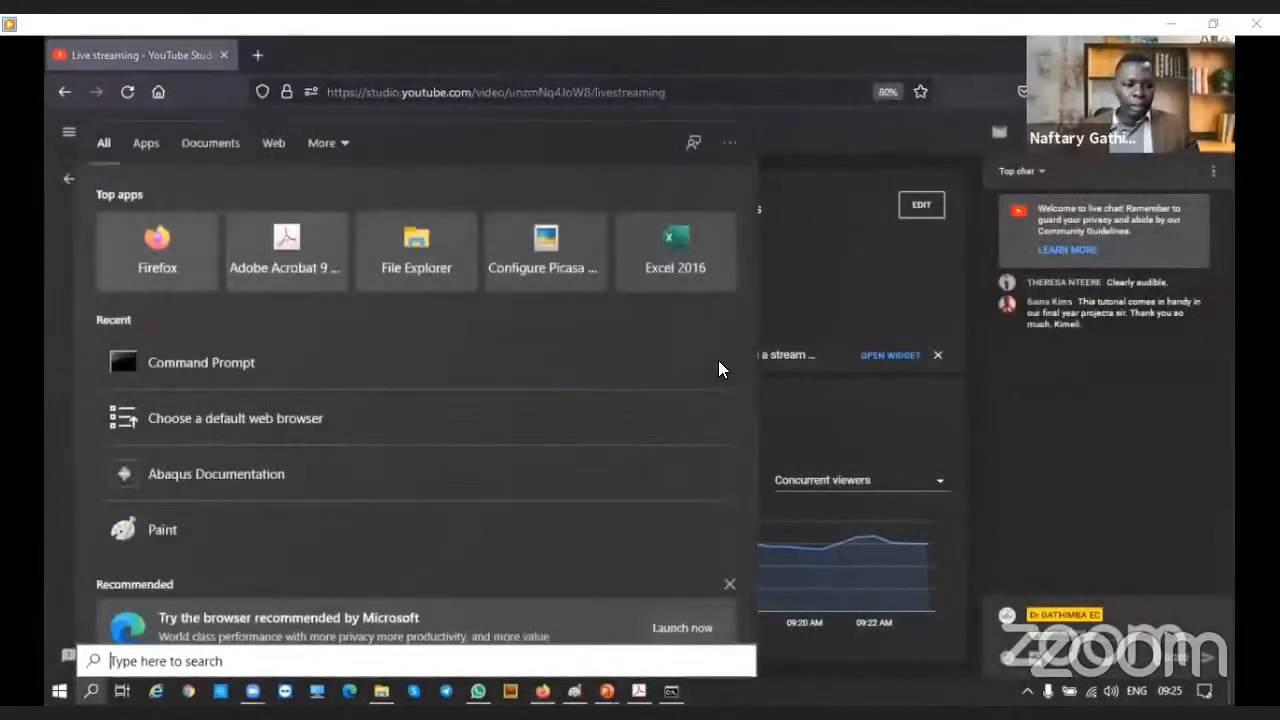
pyautogui.write('defaul')
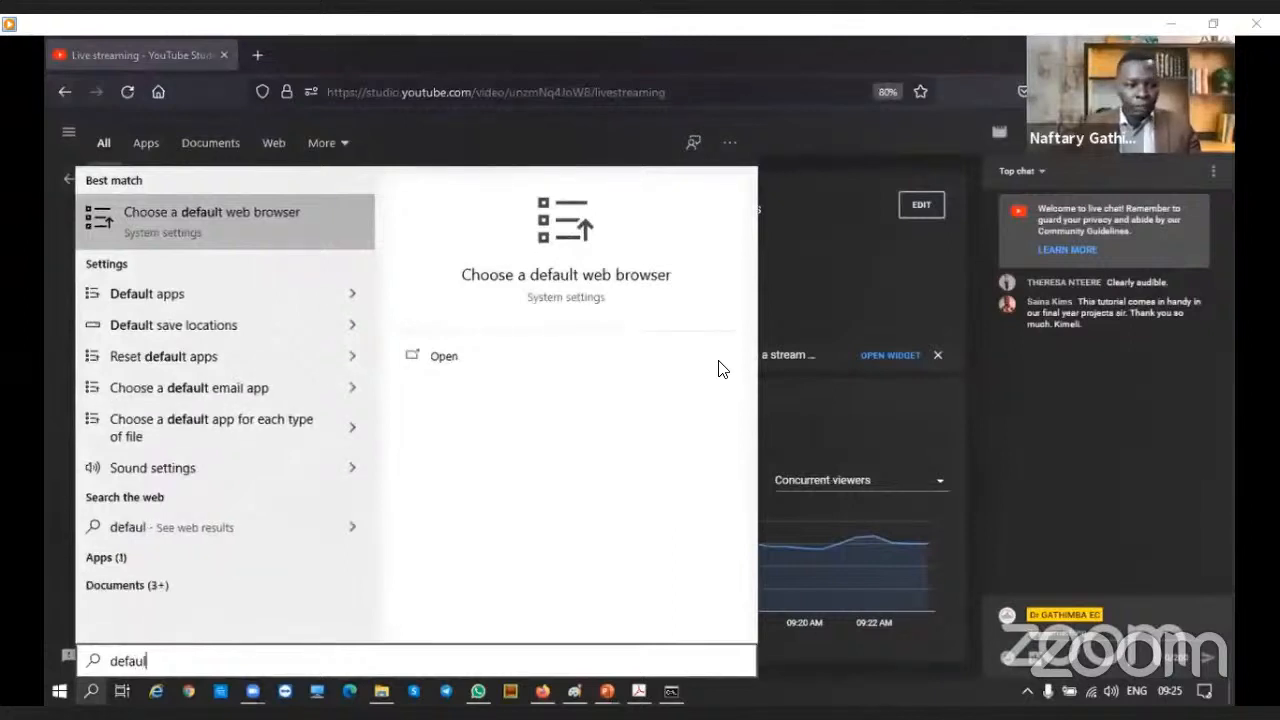
pyautogui.write('t')
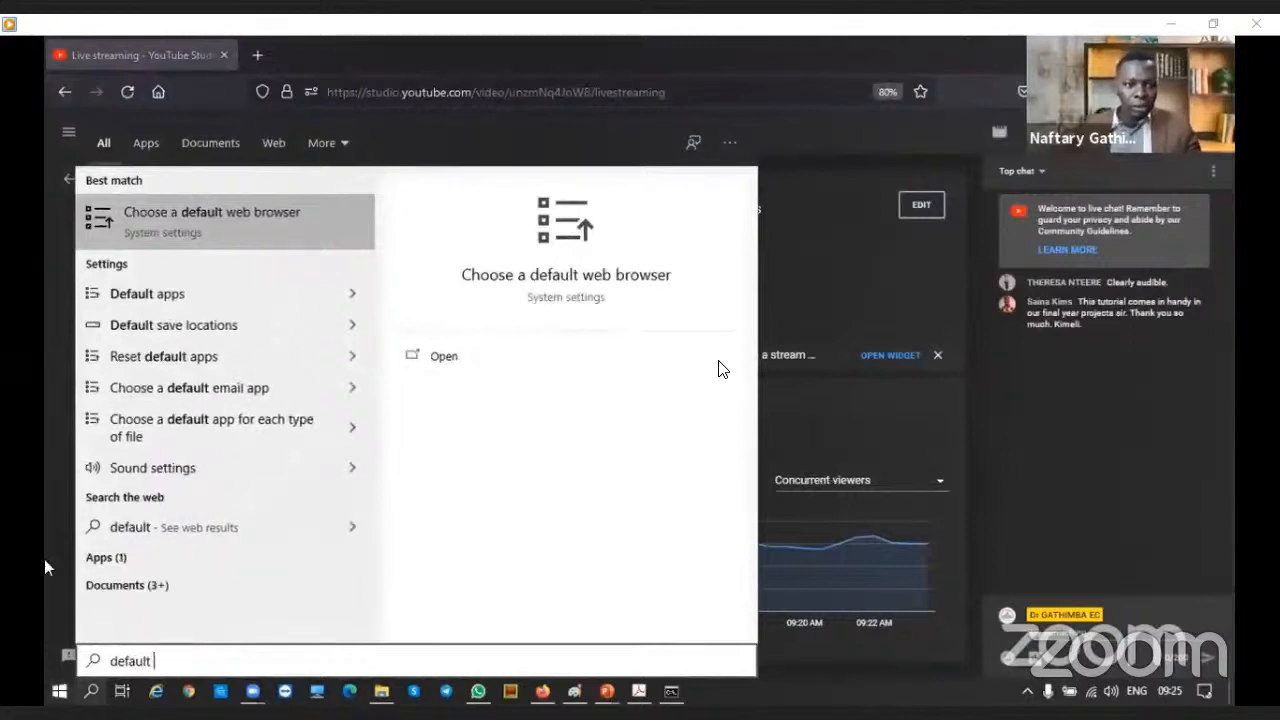
pyautogui.click(268, 228)
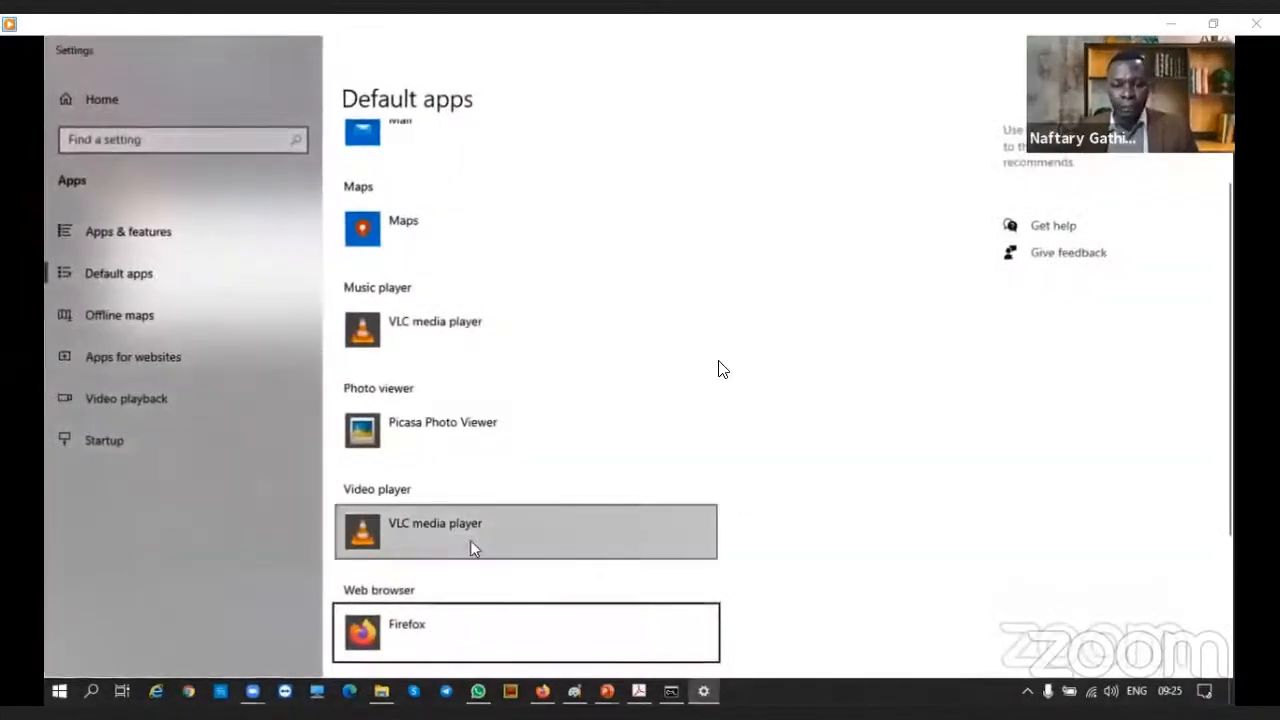
pyautogui.scroll(-3, 468, 540)
pyautogui.click(420, 440)
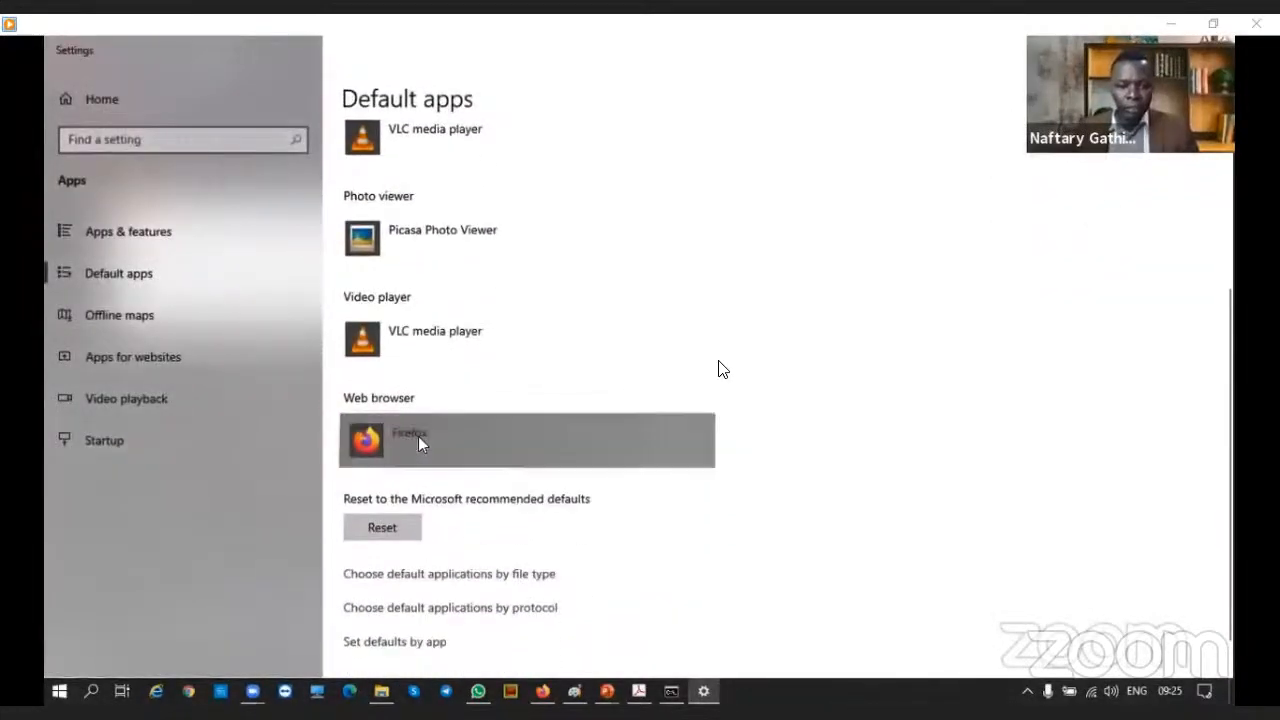
pyautogui.click(818, 490)
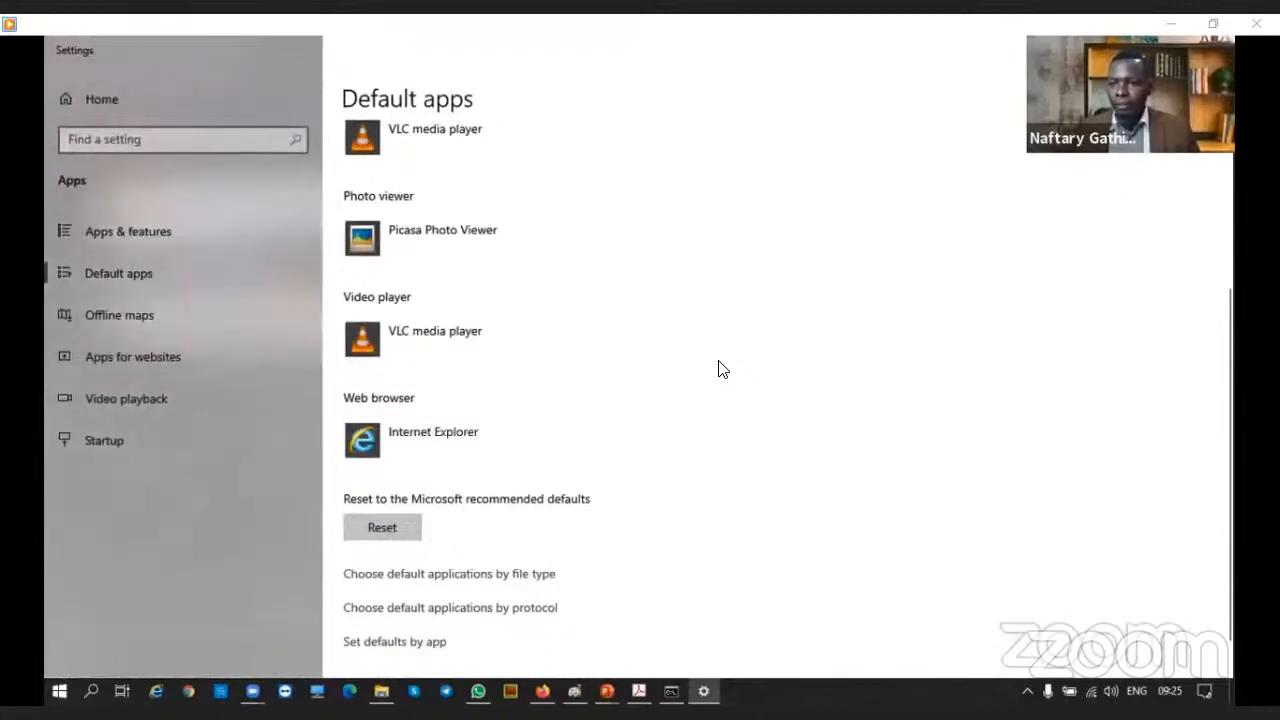
pyautogui.hotkey('alt', 'F4')
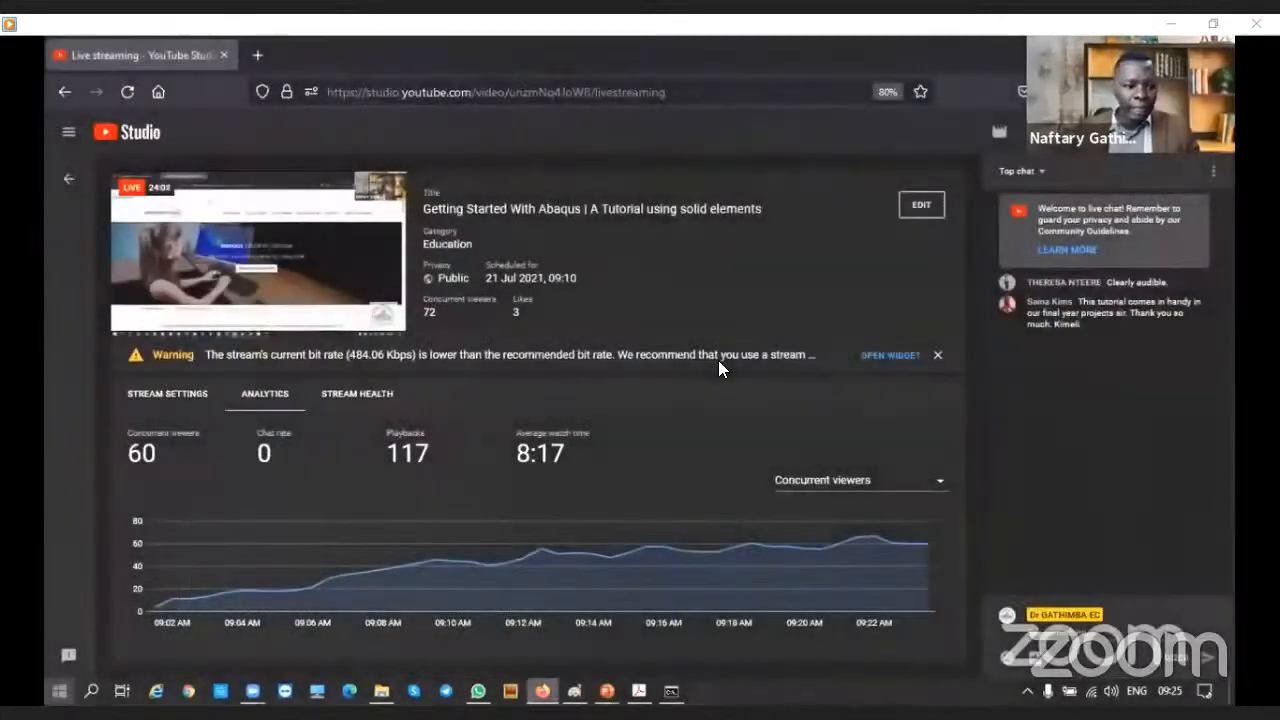
# Search Windows for "aba", open Abaqus Documentation in Internet Explorer, and allow the page's blocked content
pyautogui.press('super')
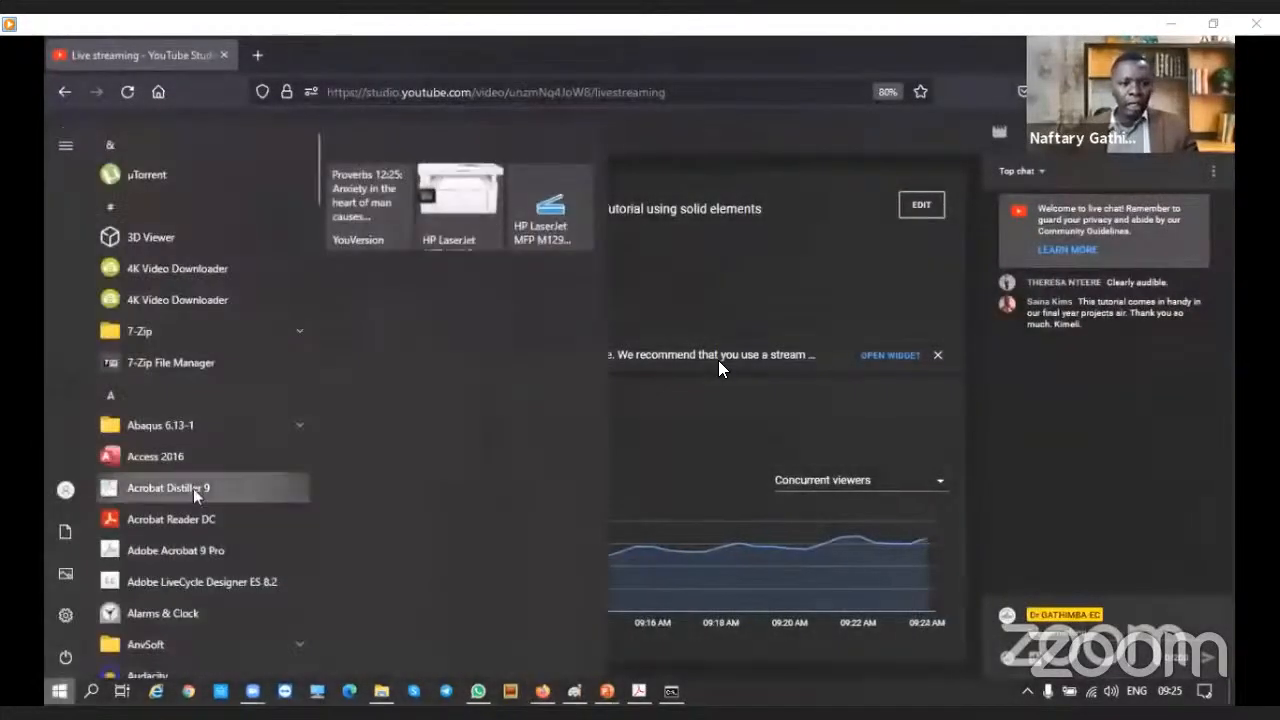
pyautogui.scroll(-5, 265, 413)
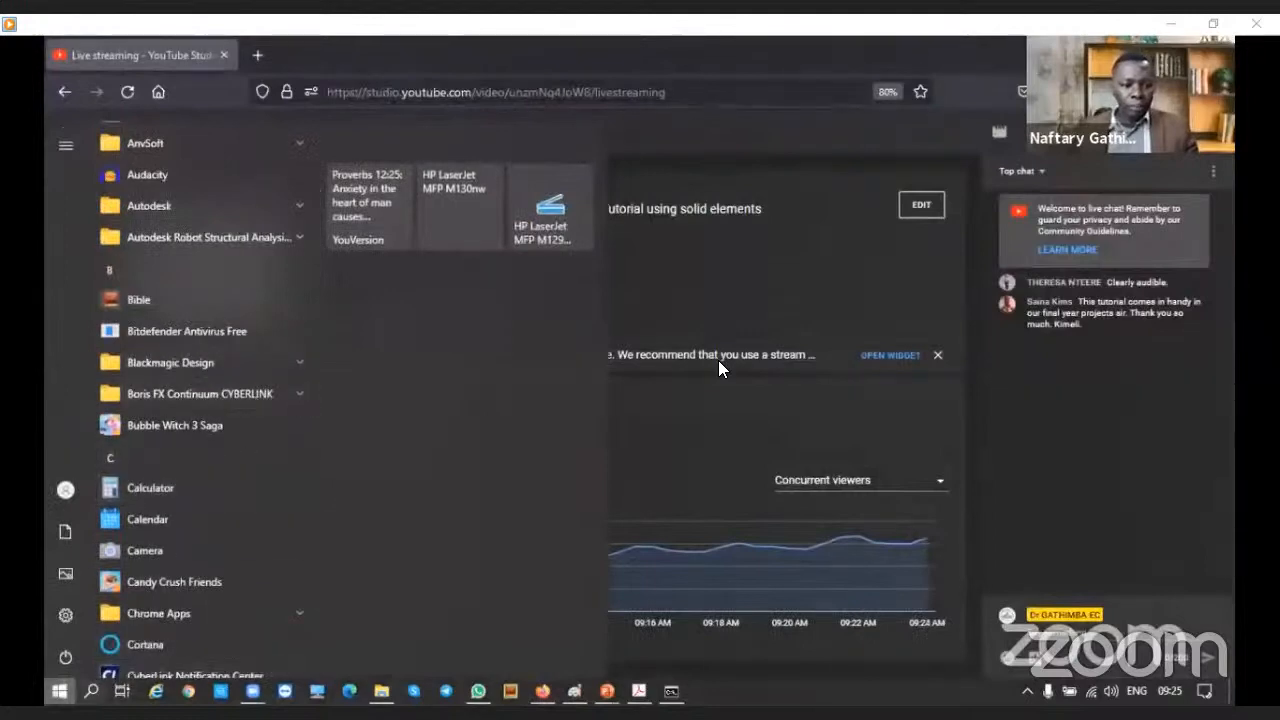
pyautogui.press('super+s')
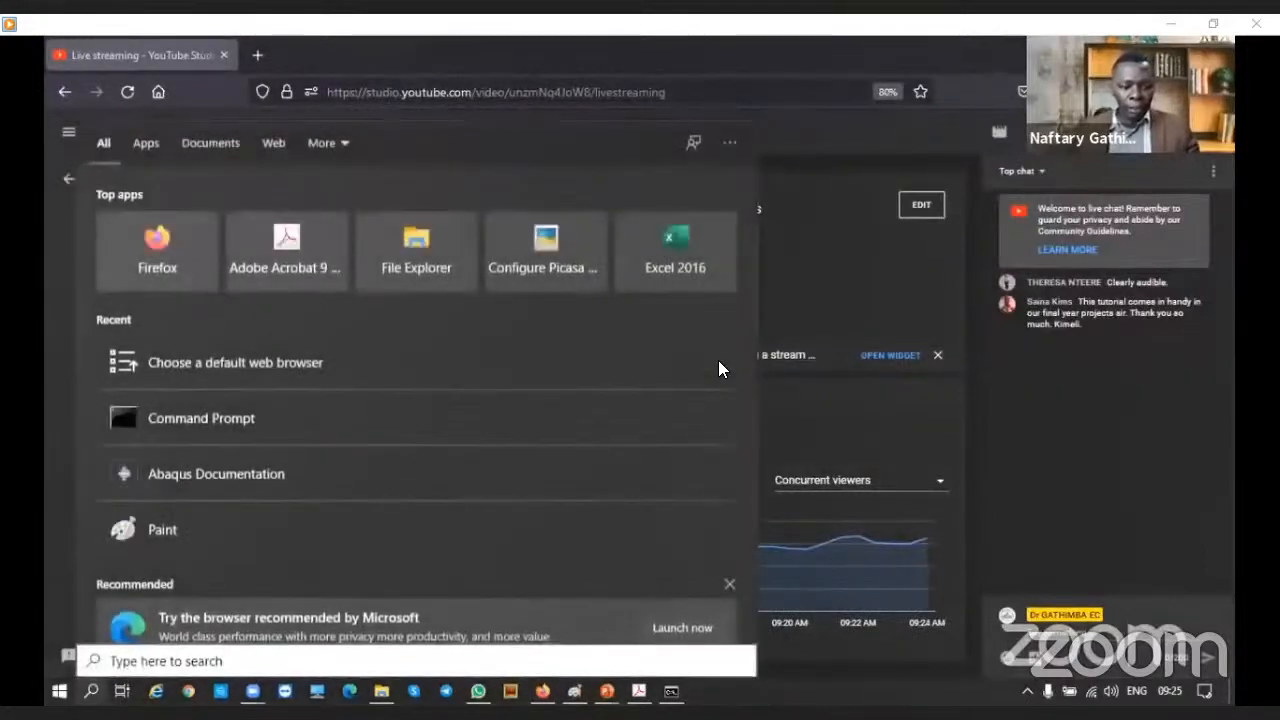
pyautogui.write('aba')
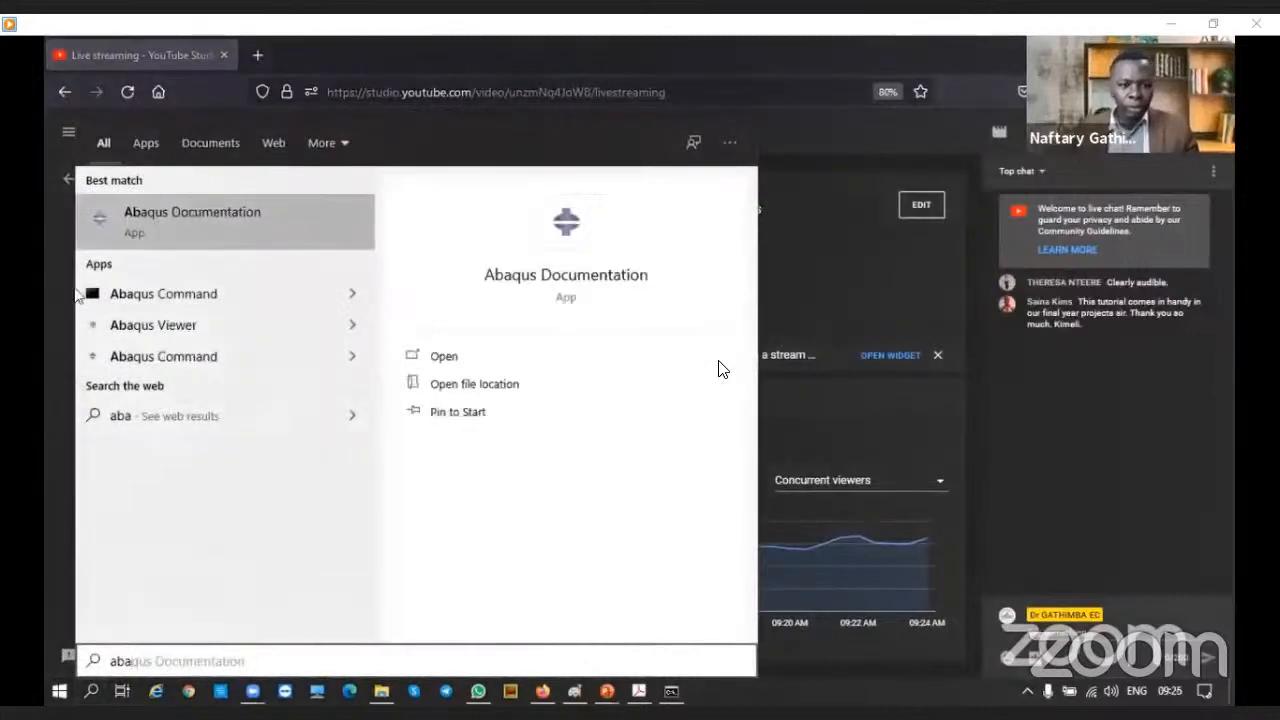
pyautogui.click(187, 225)
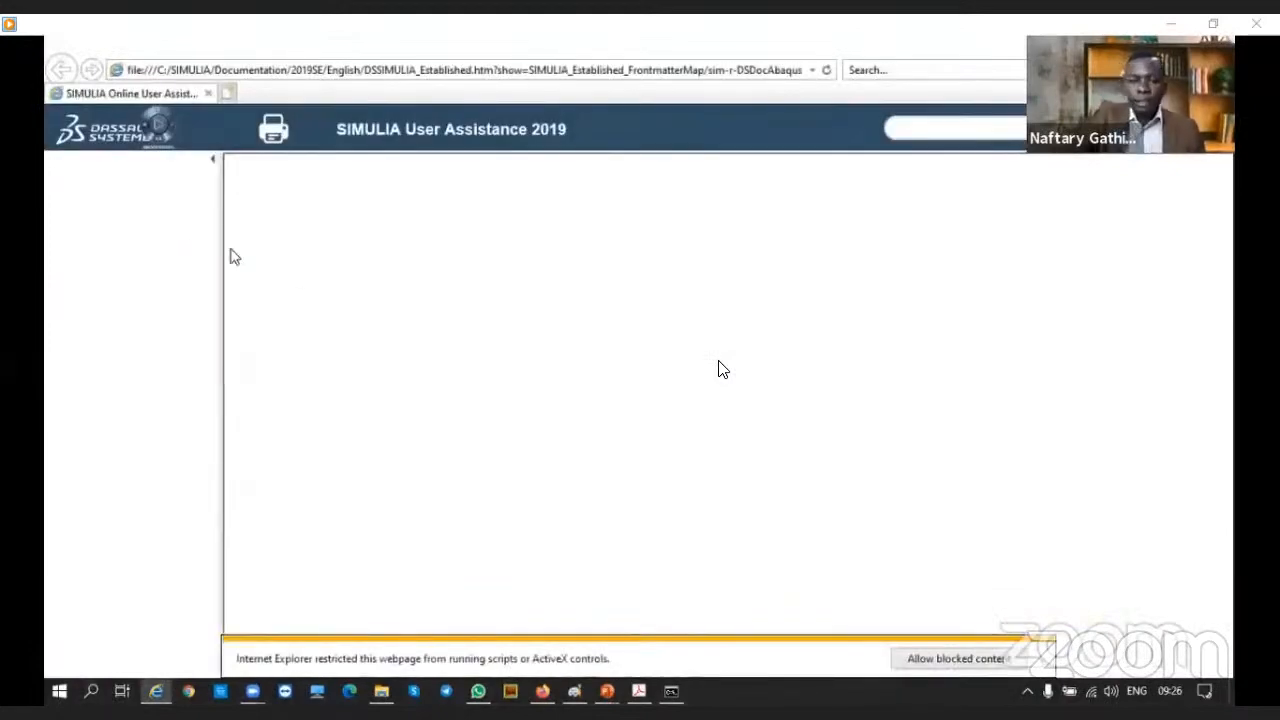
pyautogui.click(945, 659)
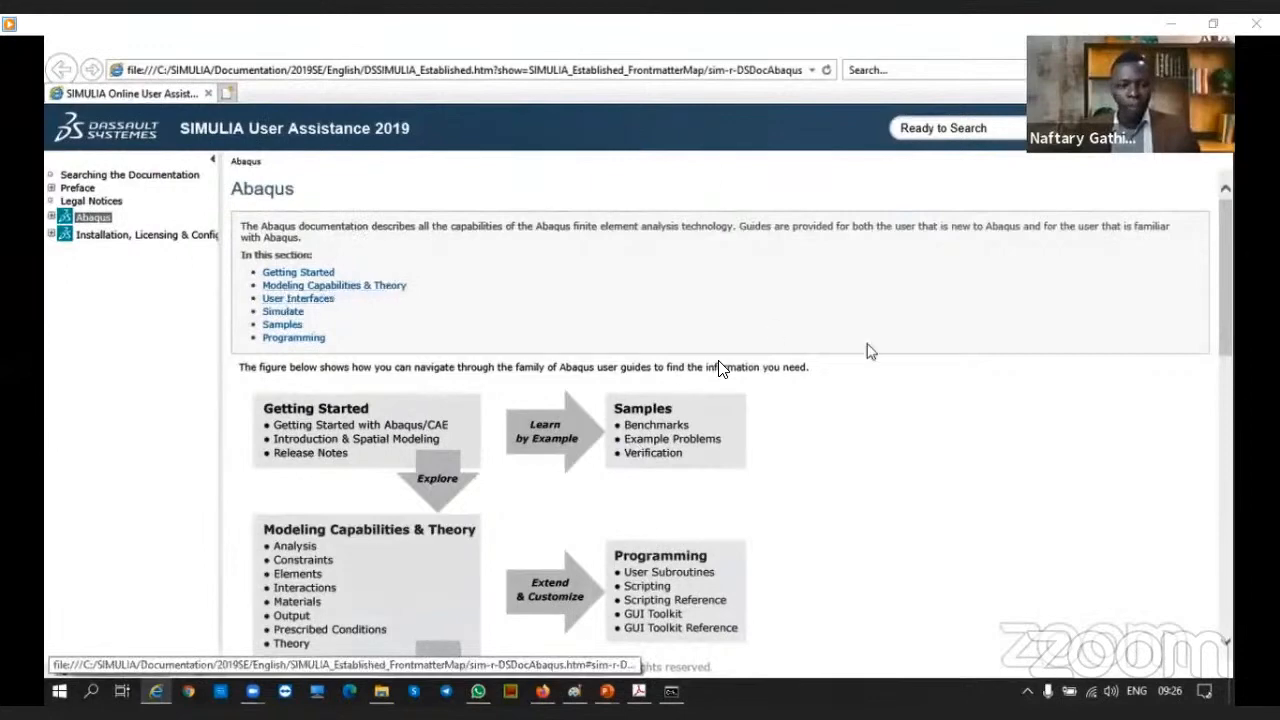
# Open the Overhead hoist analysis page from the overhead hoist example under Getting Started with Abaqus/CAE, Abaqus Basics, widening the contents pane
pyautogui.click(51, 218)
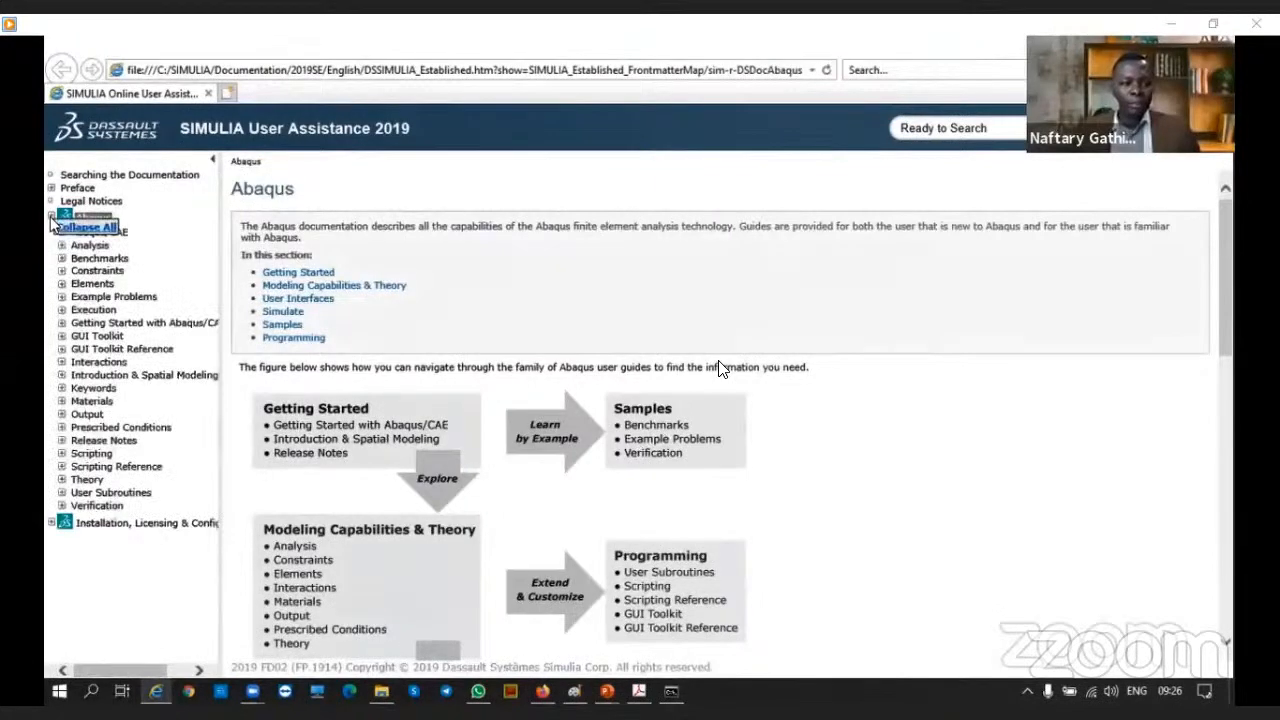
pyautogui.click(62, 323)
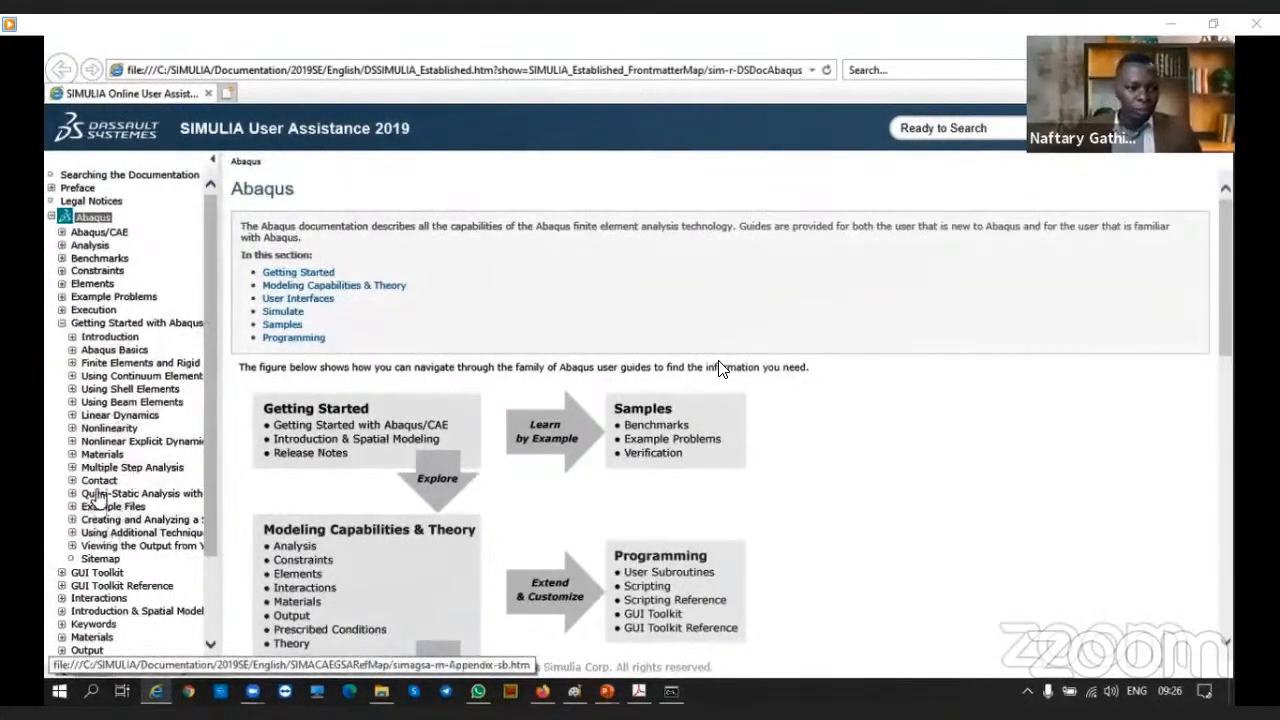
pyautogui.click(72, 350)
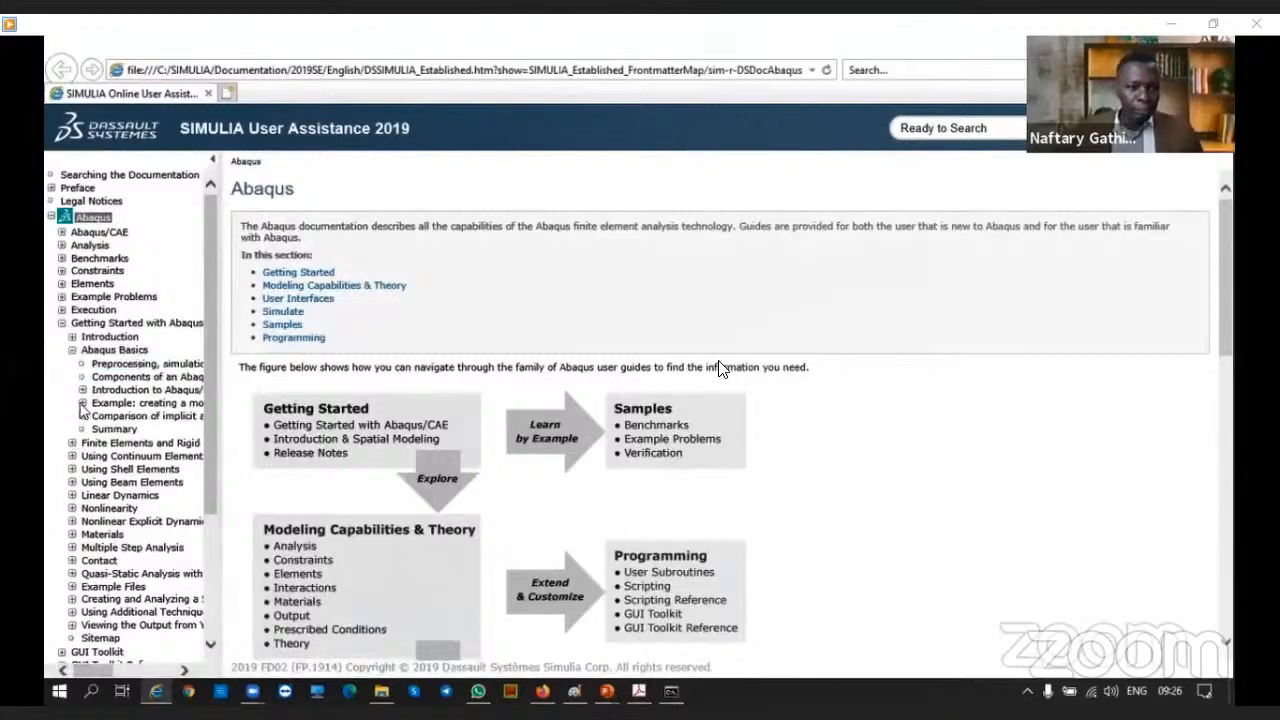
pyautogui.moveTo(219, 394); pyautogui.dragTo(349, 396)
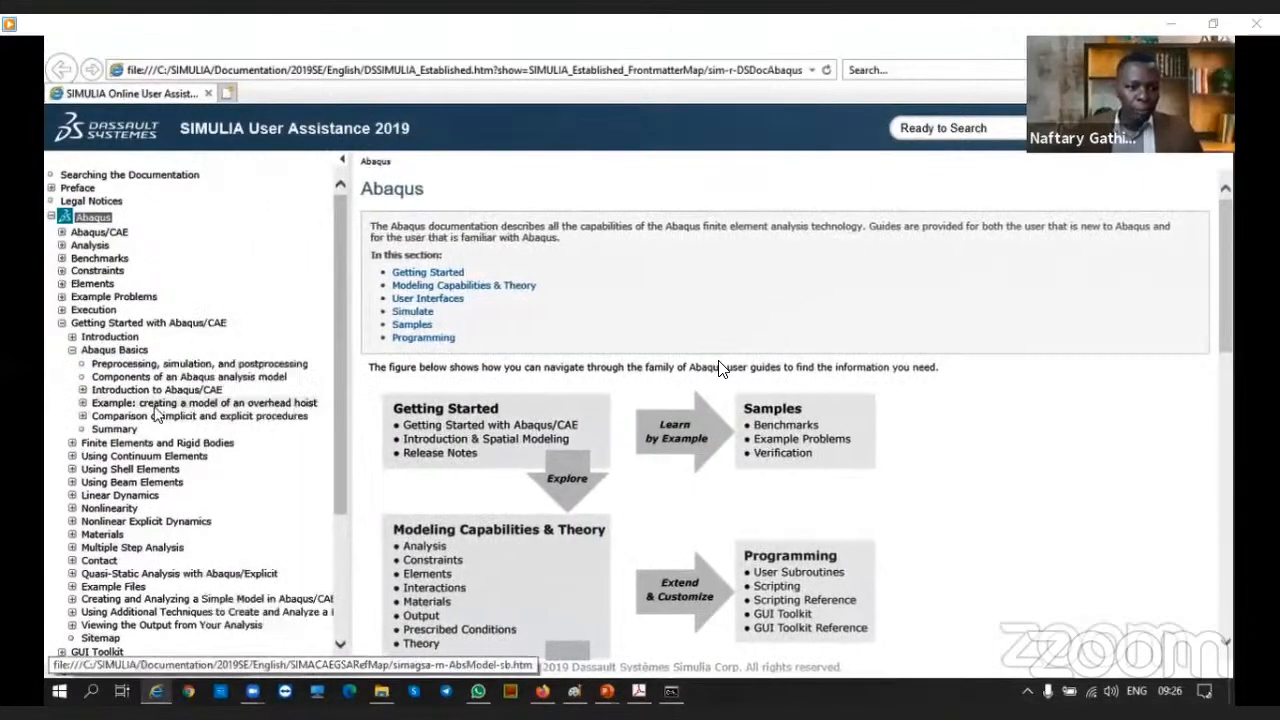
pyautogui.click(83, 403)
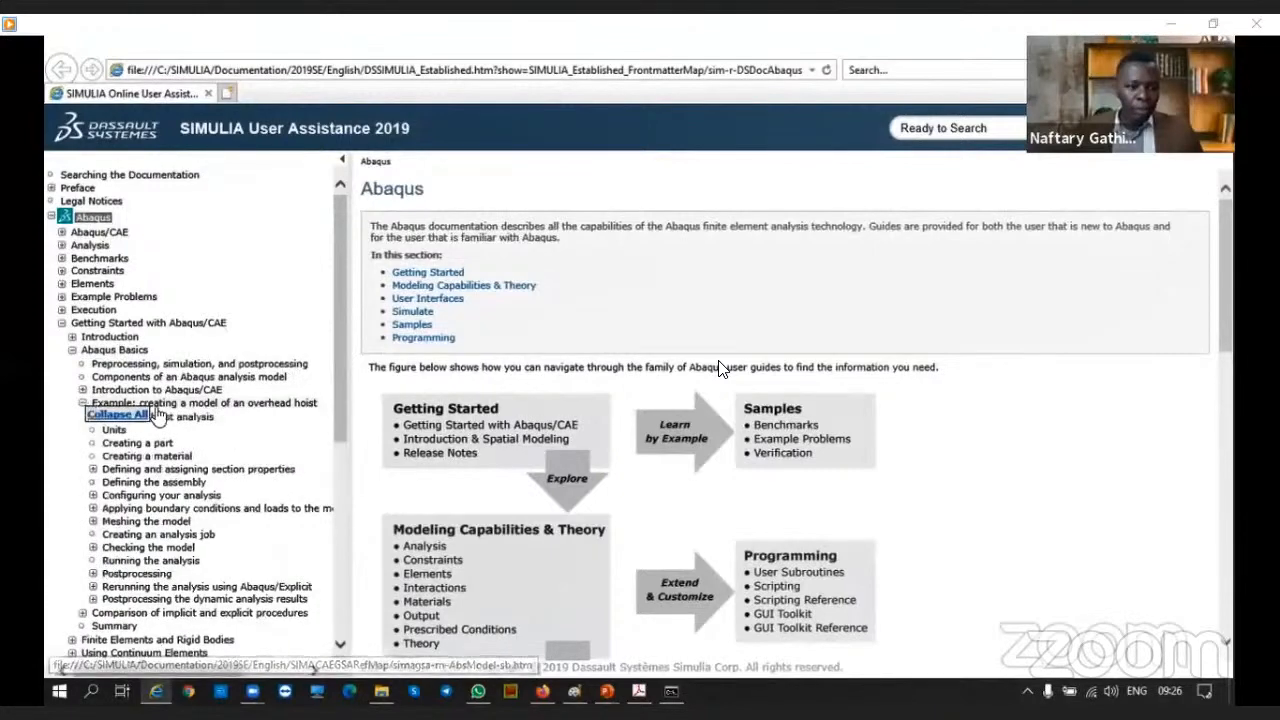
pyautogui.click(155, 404)
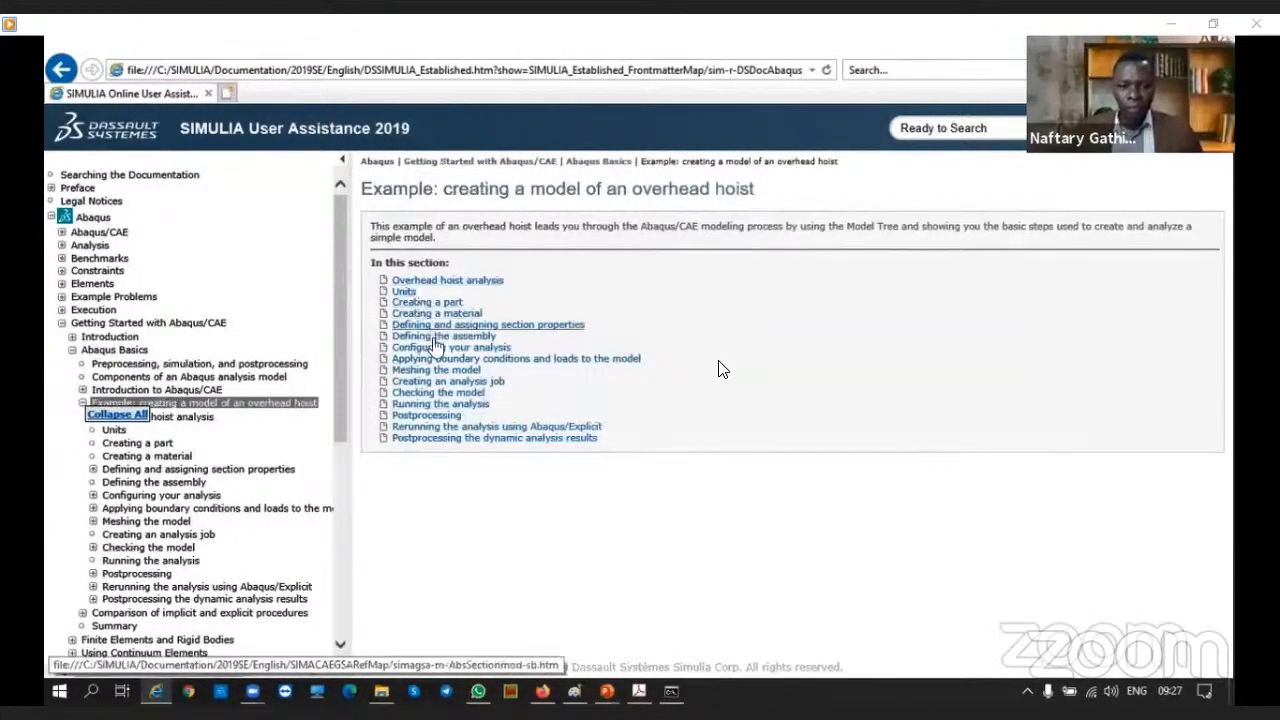
pyautogui.click(172, 418)
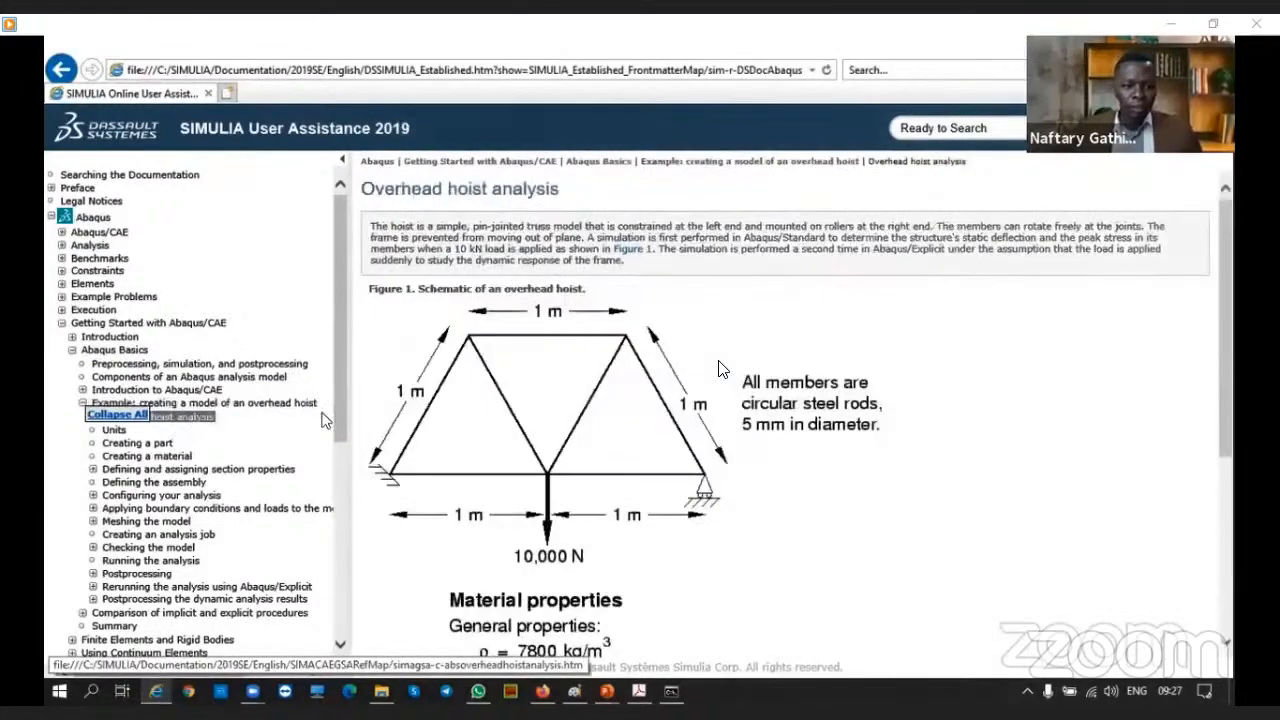
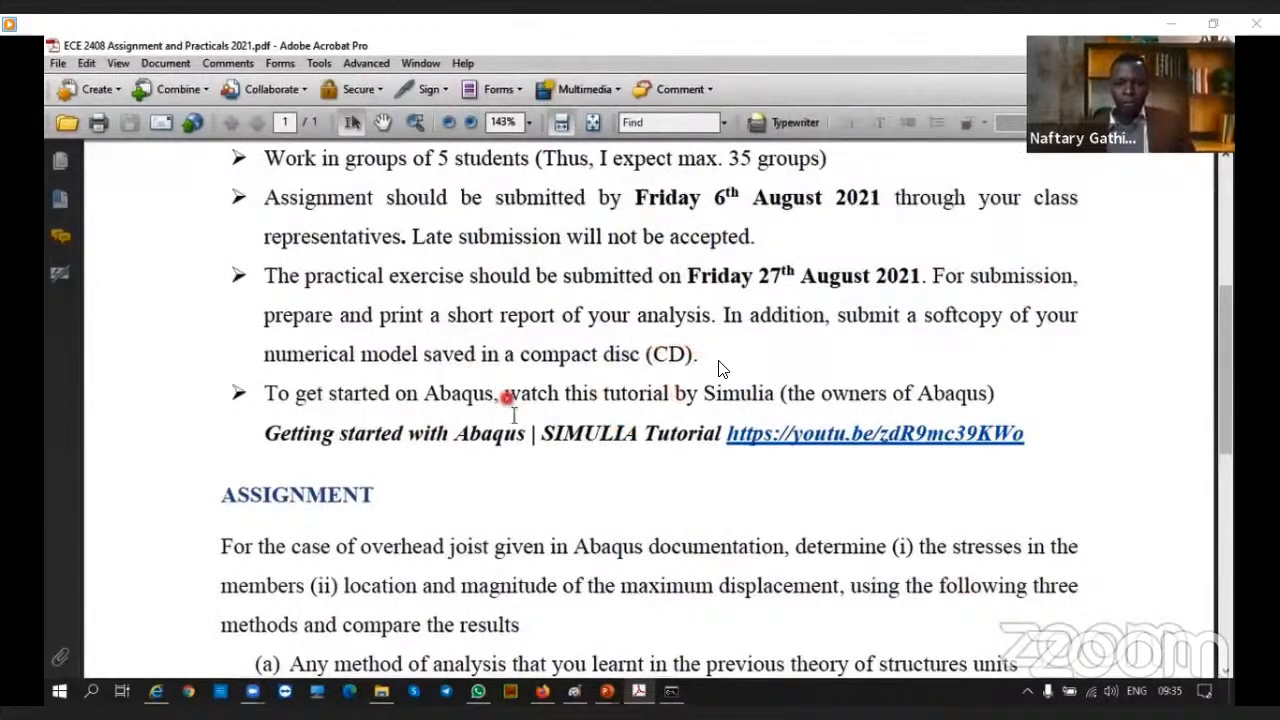
# Examine the instructions, assignment, practical assessment topics by group, and student version download link in the ECE 2408 assignment PDF
pyautogui.scroll(-3, 514, 415)
pyautogui.scroll(4, 586, 440)
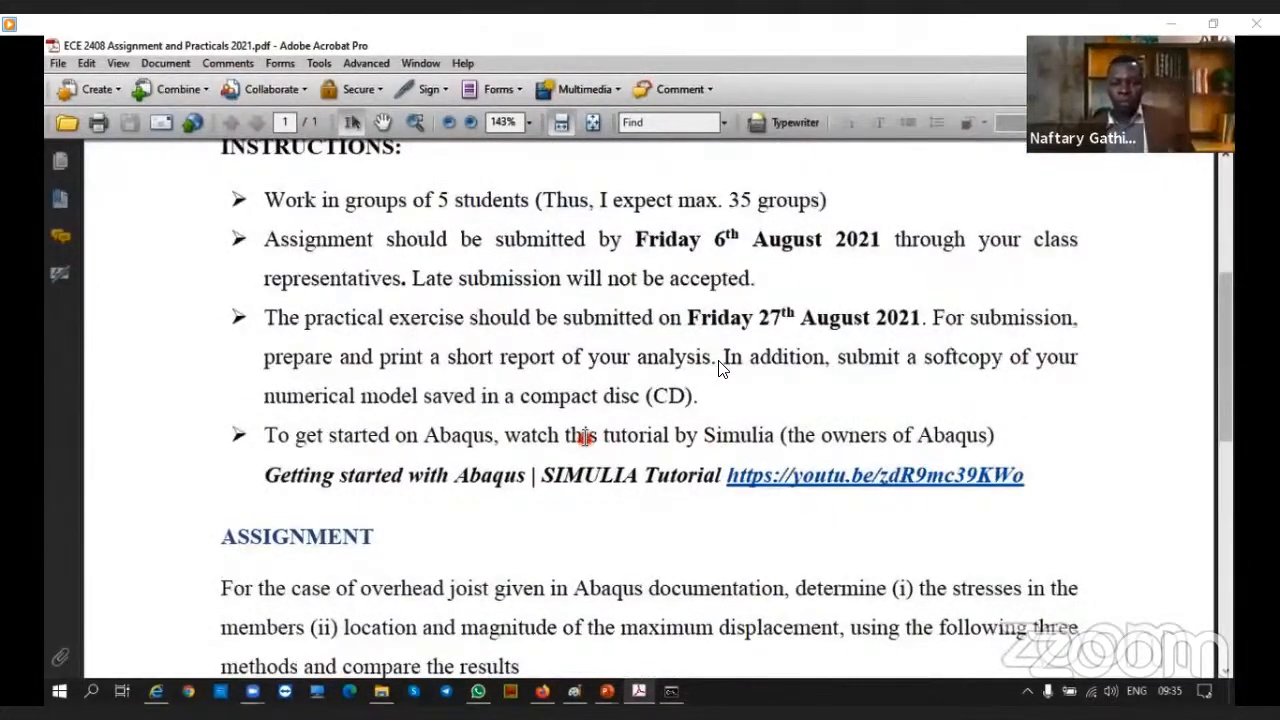
pyautogui.scroll(-5, 586, 437)
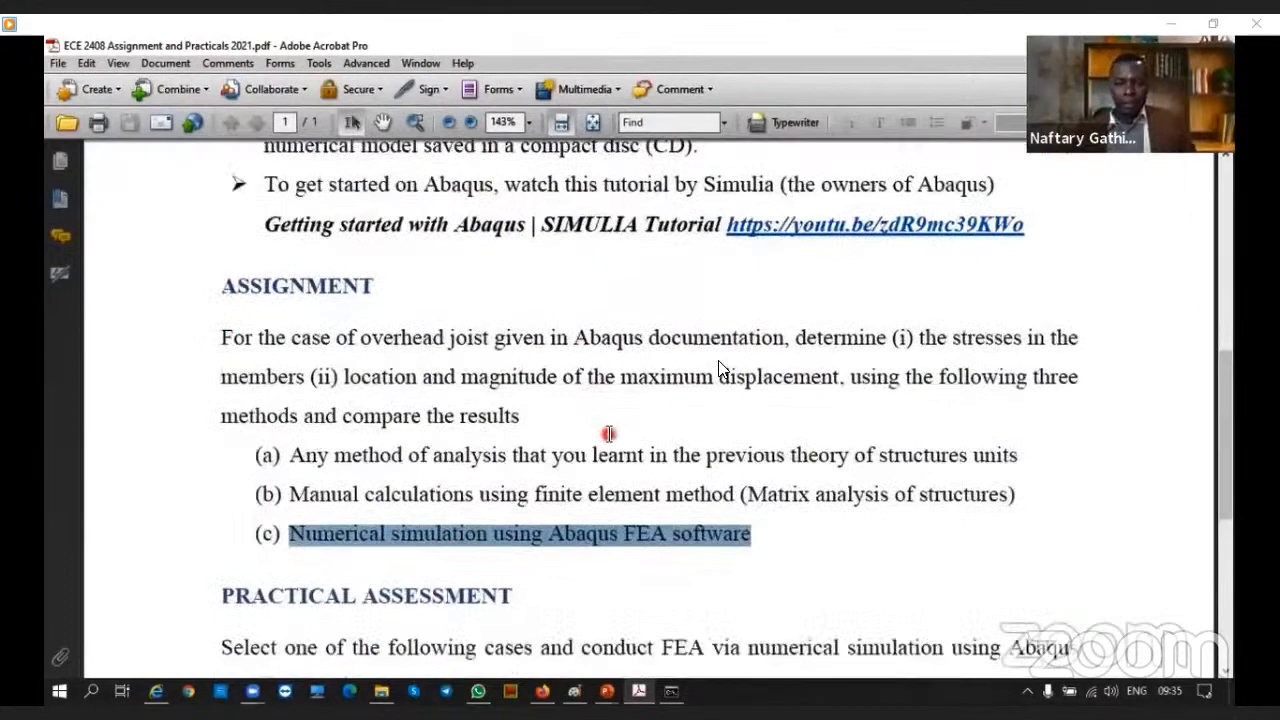
pyautogui.scroll(-7, 608, 433)
pyautogui.scroll(-1, 610, 337)
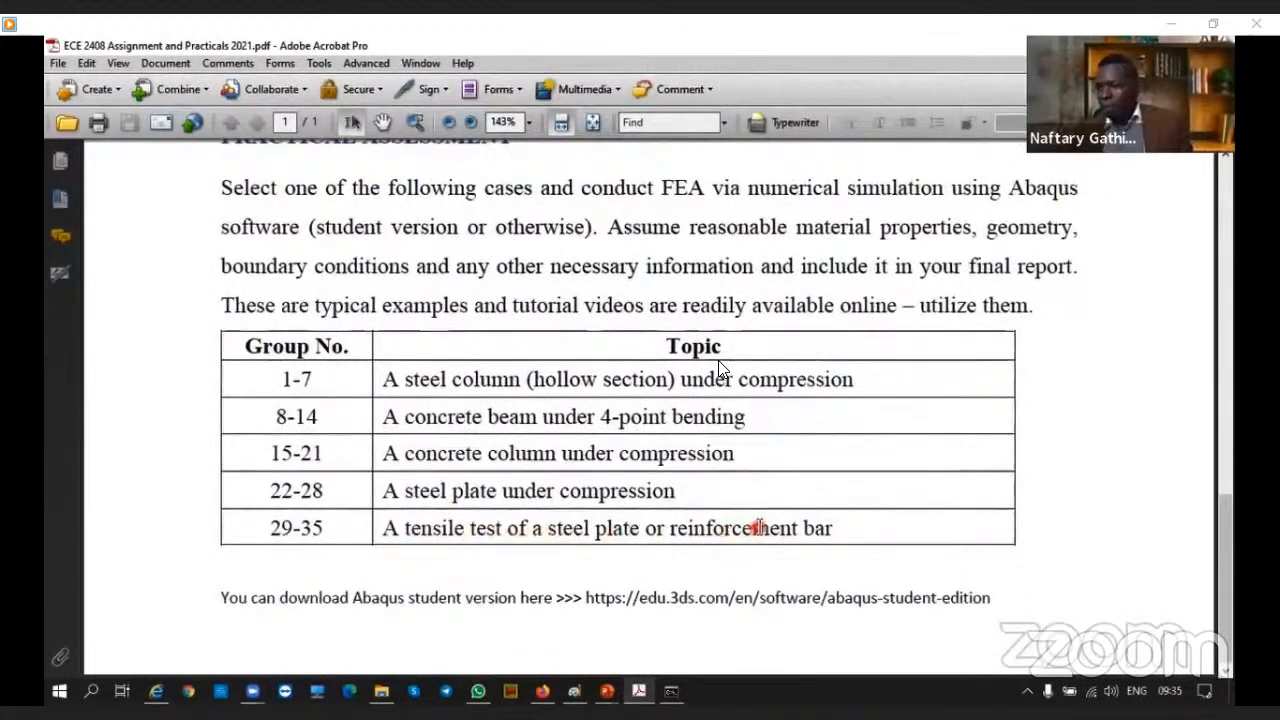
pyautogui.scroll(10, 718, 367)
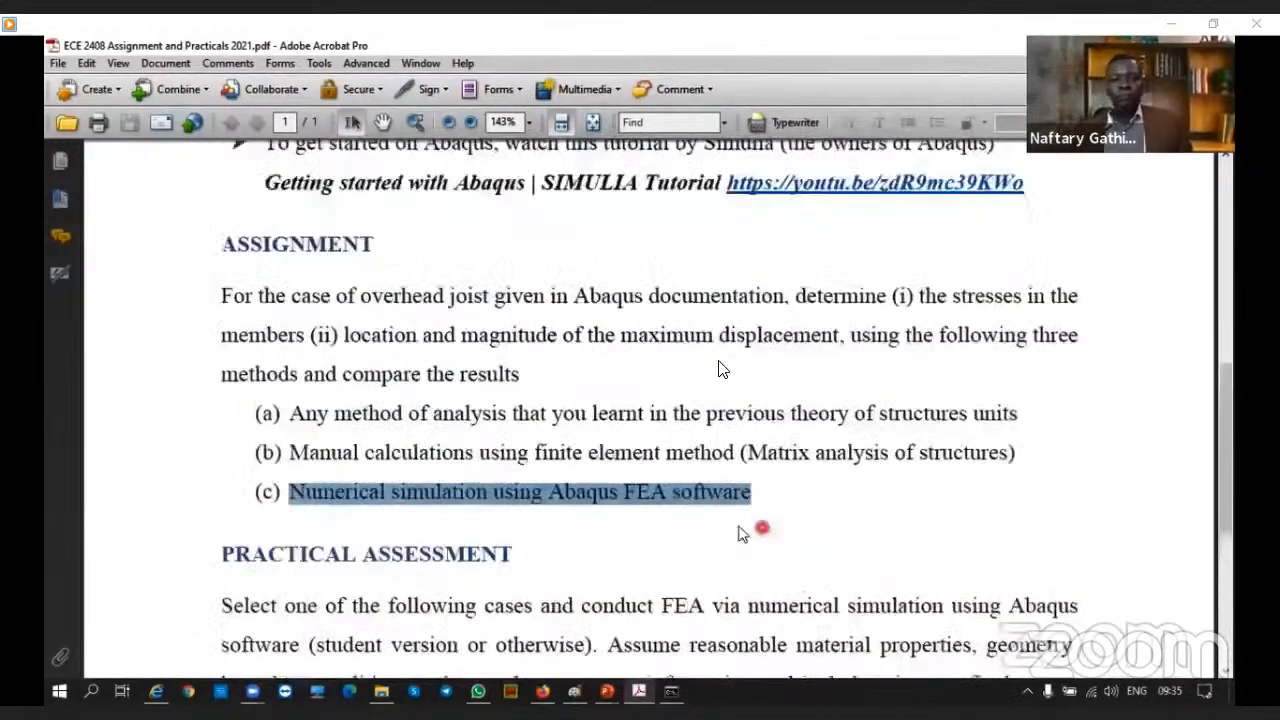
pyautogui.scroll(3, 718, 367)
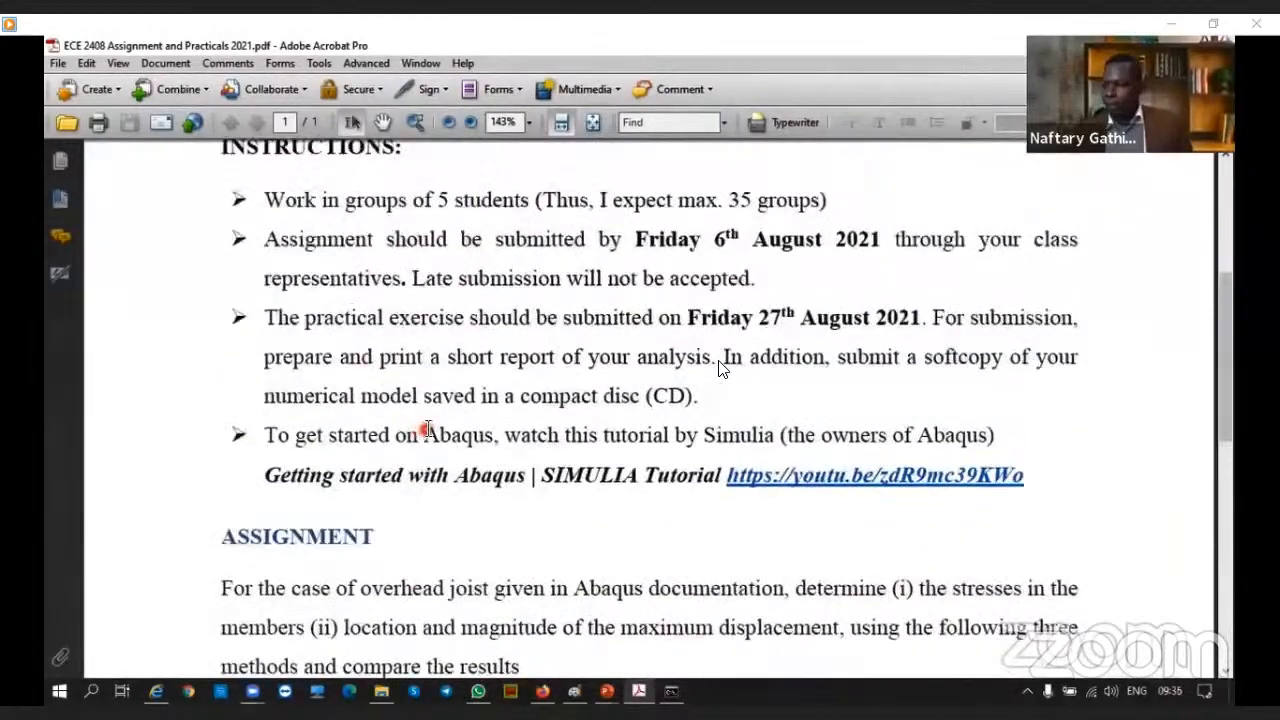
pyautogui.scroll(1, 718, 367)
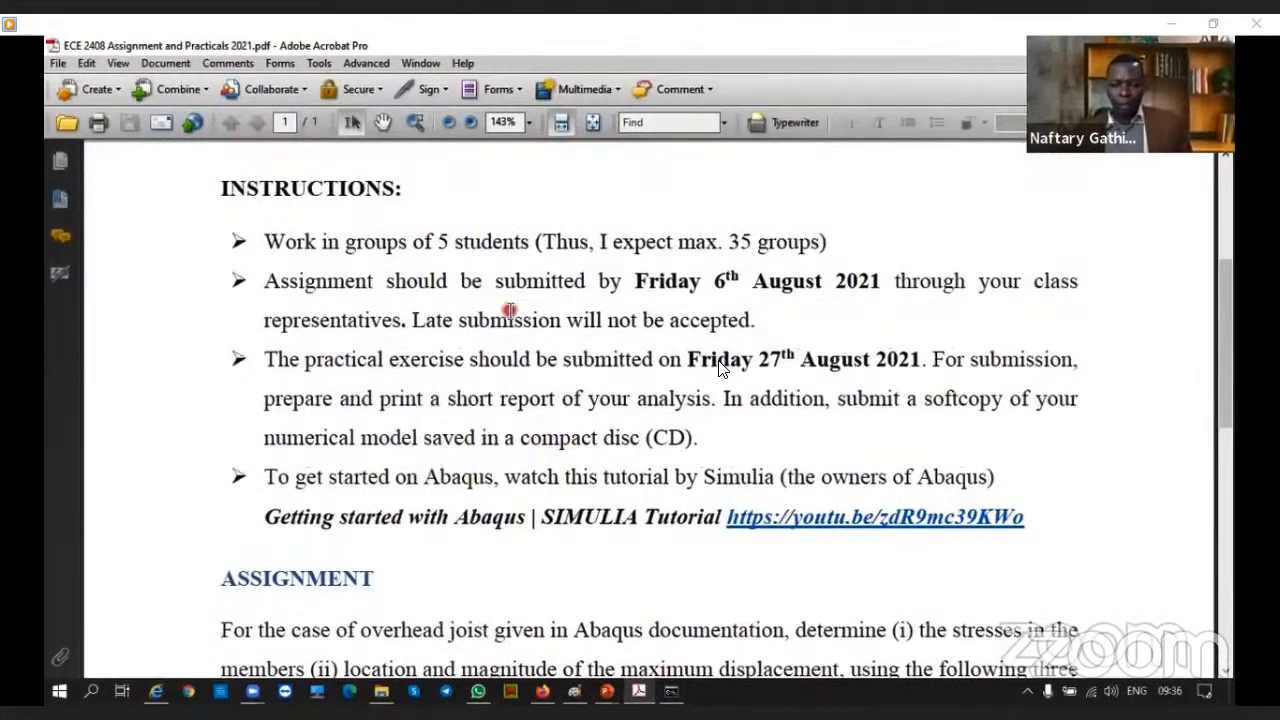
pyautogui.scroll(1, 718, 367)
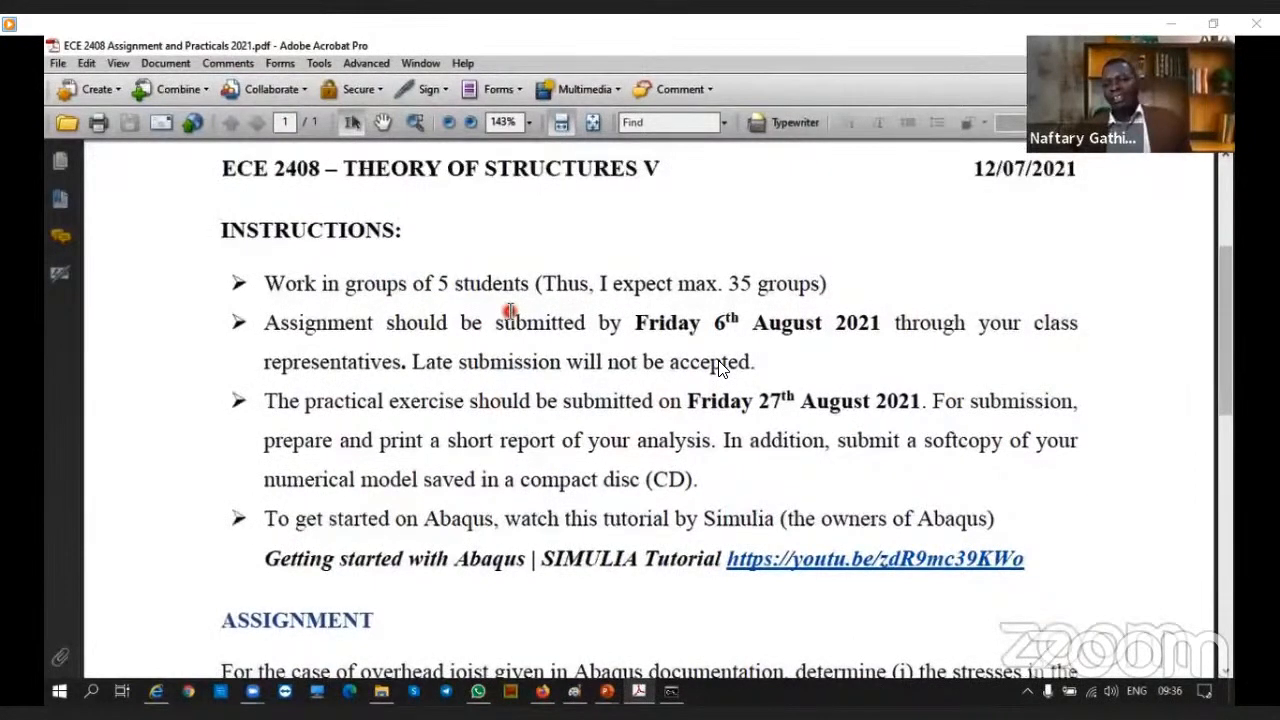
pyautogui.scroll(-3, 718, 367)
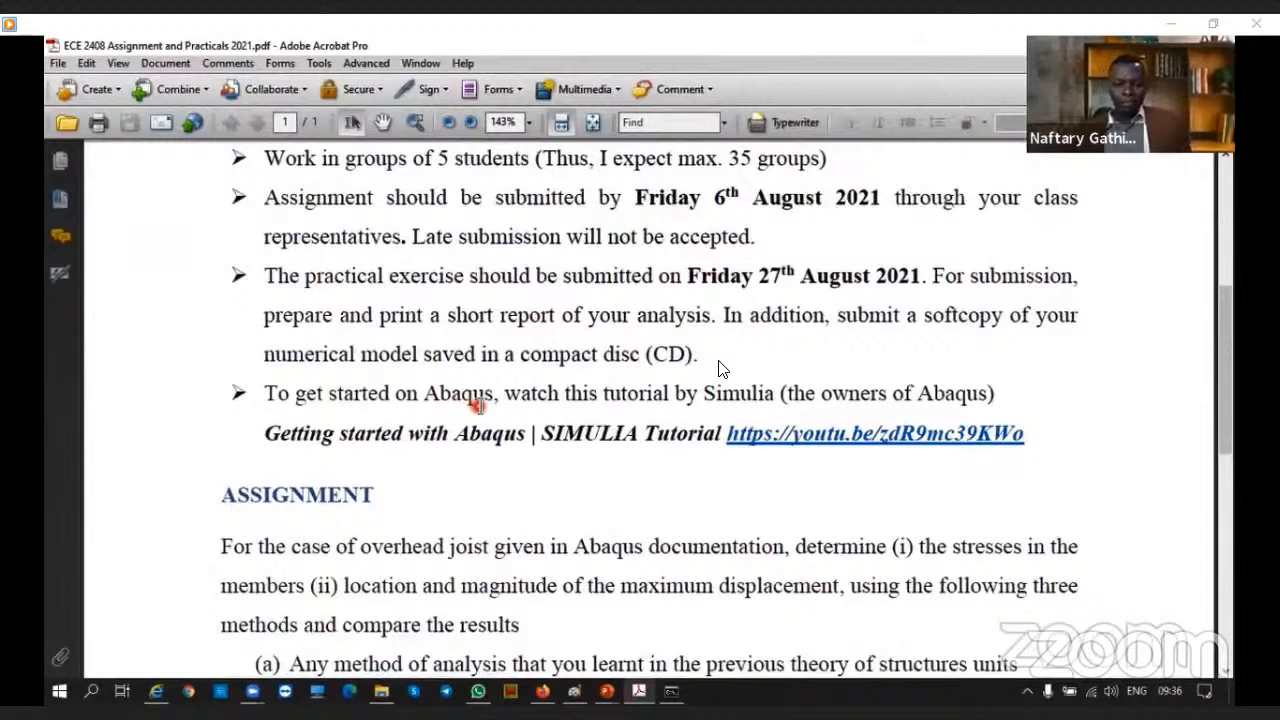
pyautogui.scroll(-1, 718, 367)
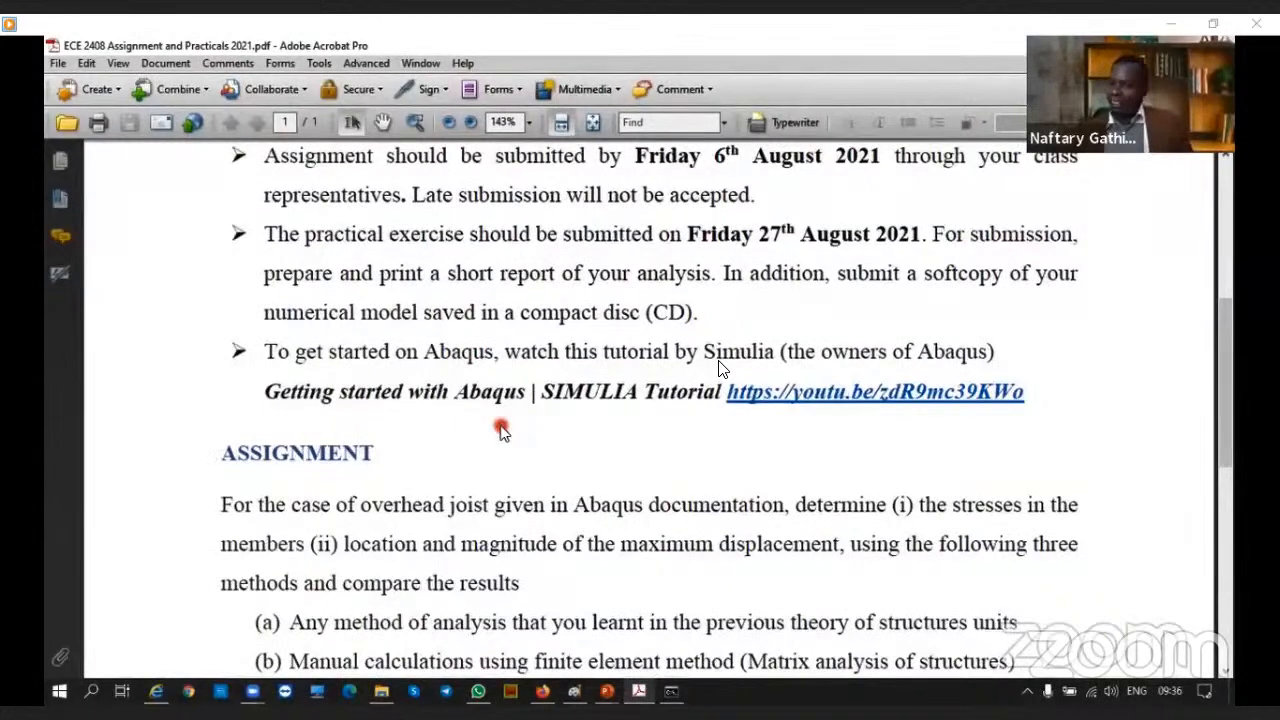
pyautogui.scroll(3, 718, 368)
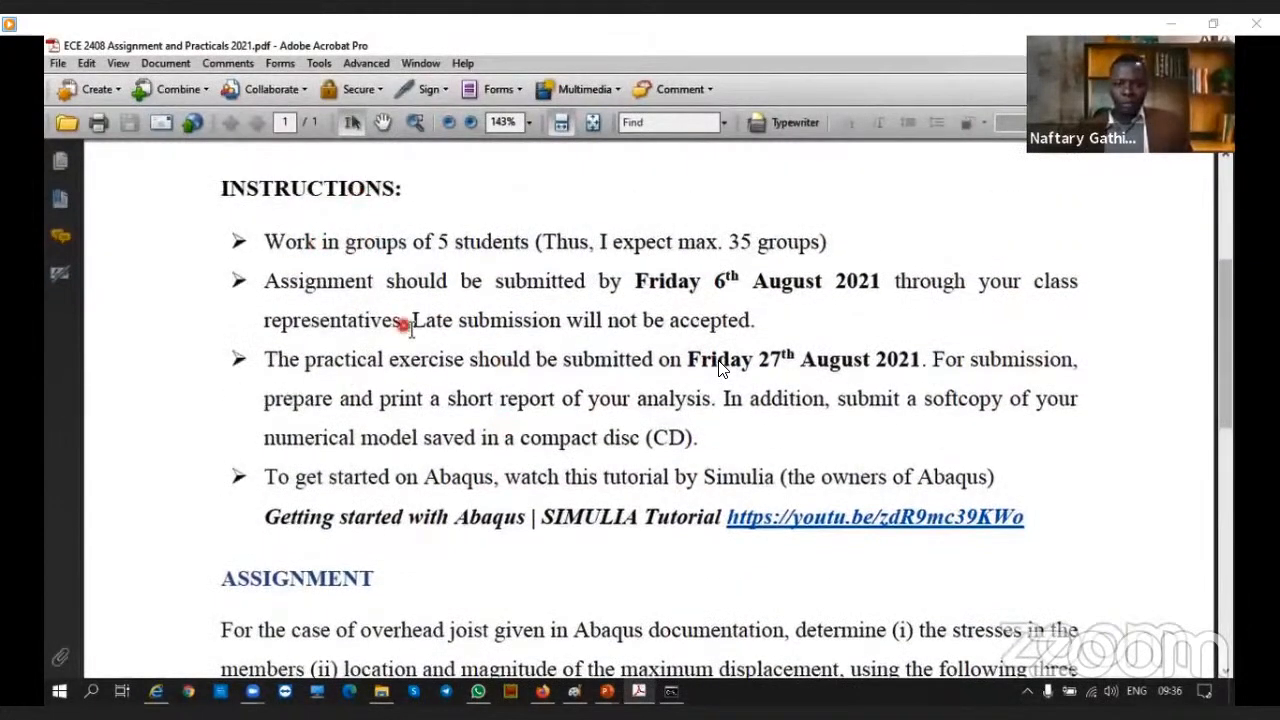
pyautogui.scroll(-10, 718, 368)
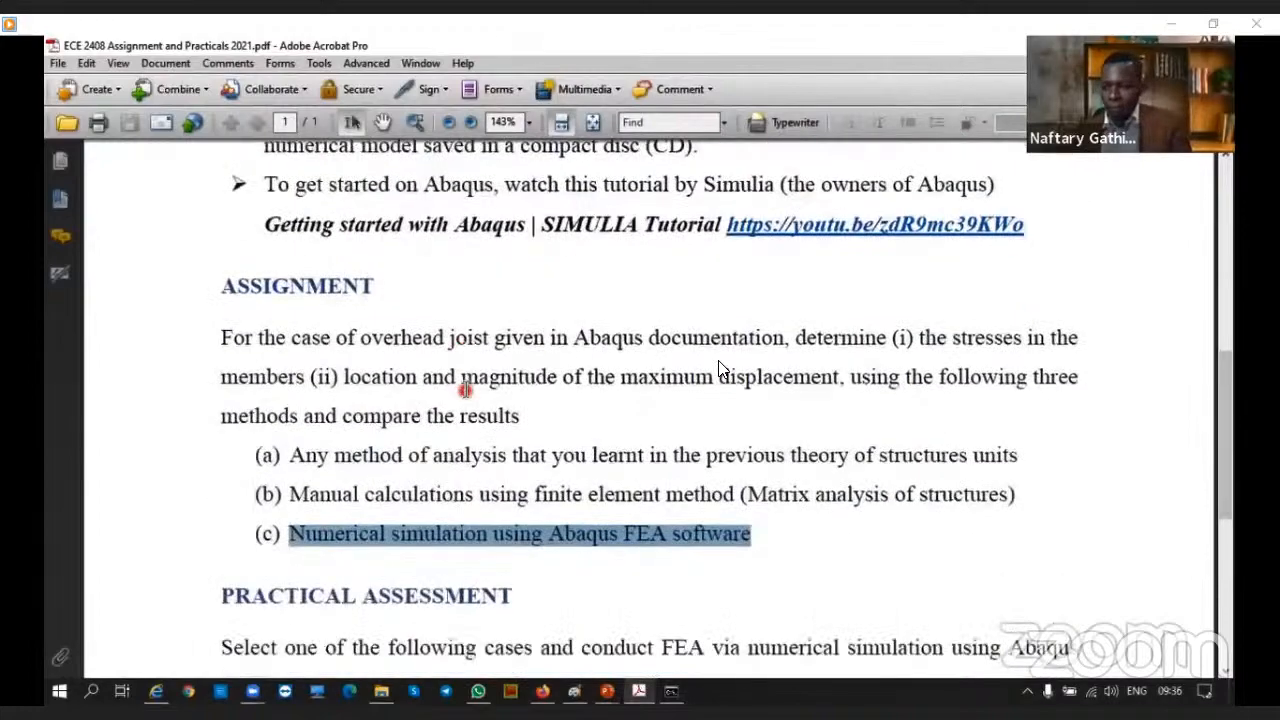
pyautogui.scroll(-8, 718, 368)
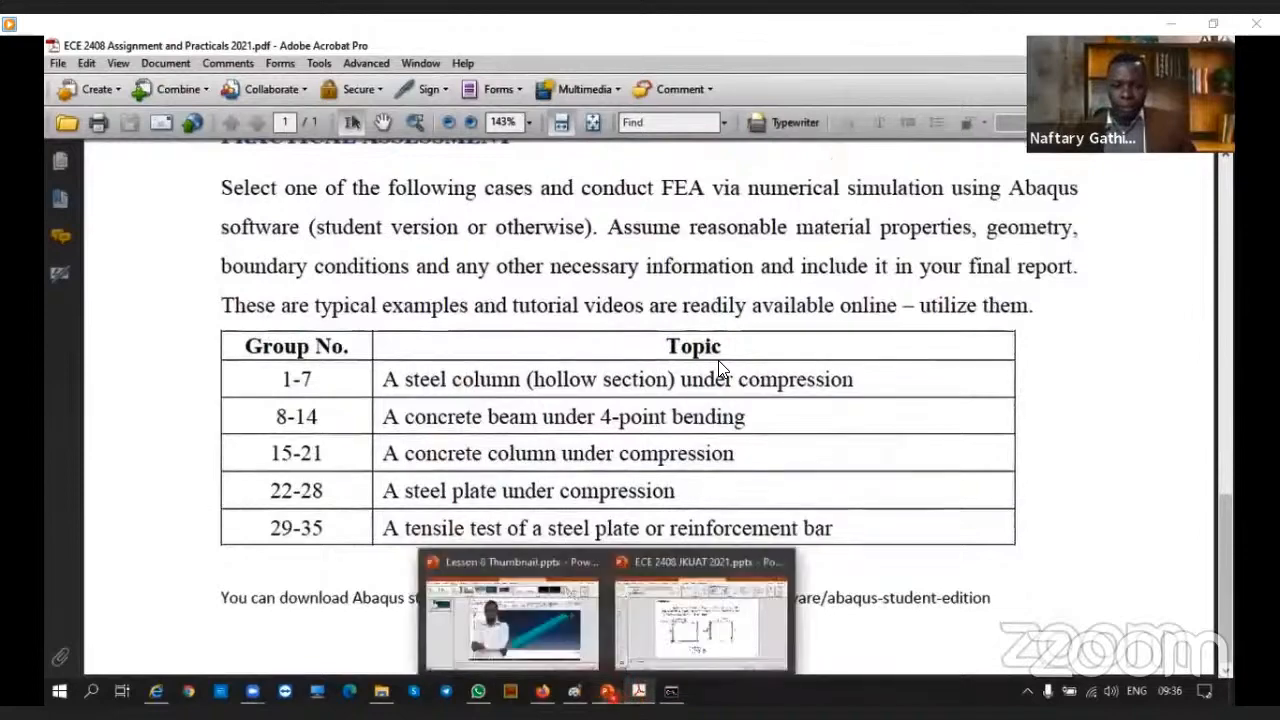
# Switch to the Abaqus documentation in Internet Explorer and search Windows for installed programs matching "aba"
pyautogui.click(640, 692)
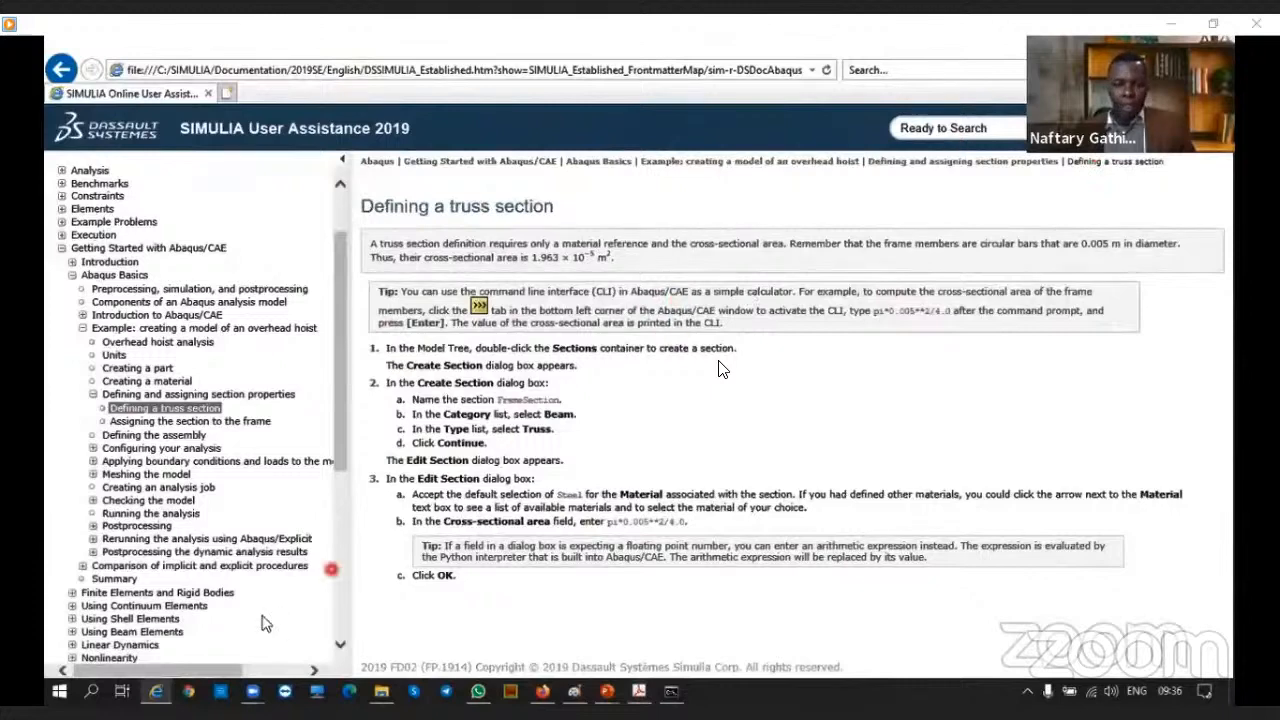
pyautogui.click(91, 691)
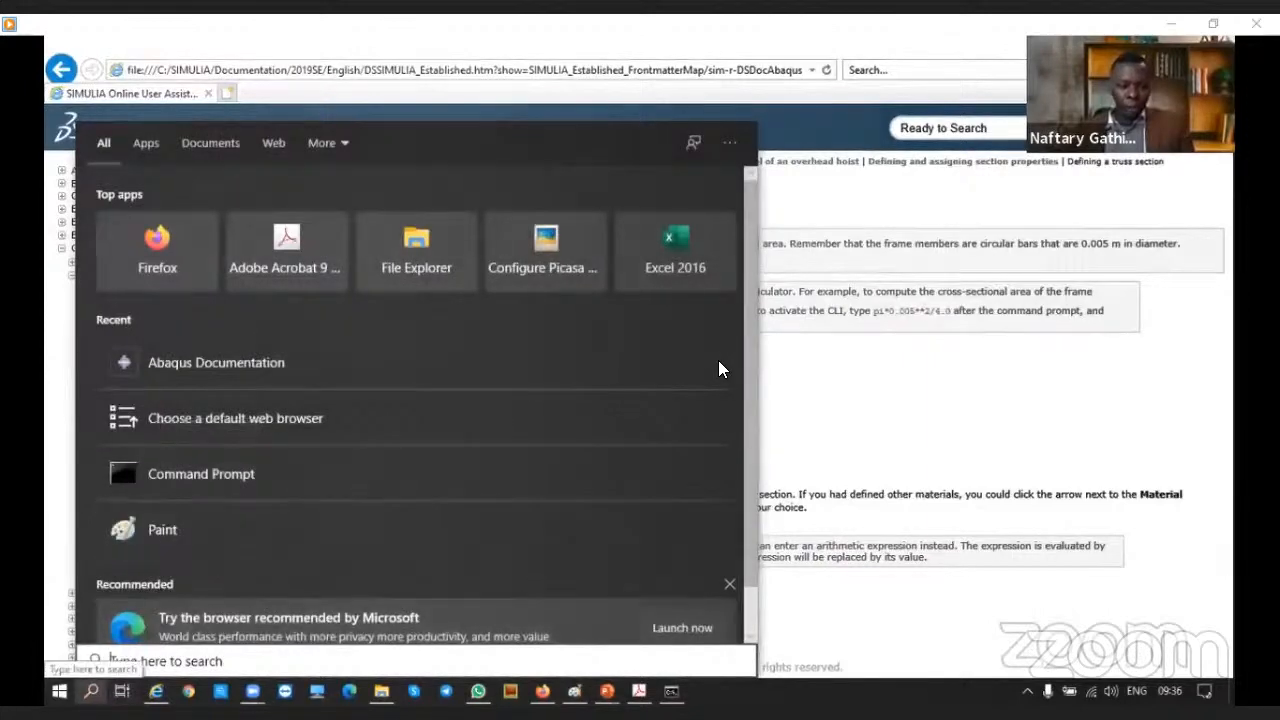
pyautogui.click(91, 691)
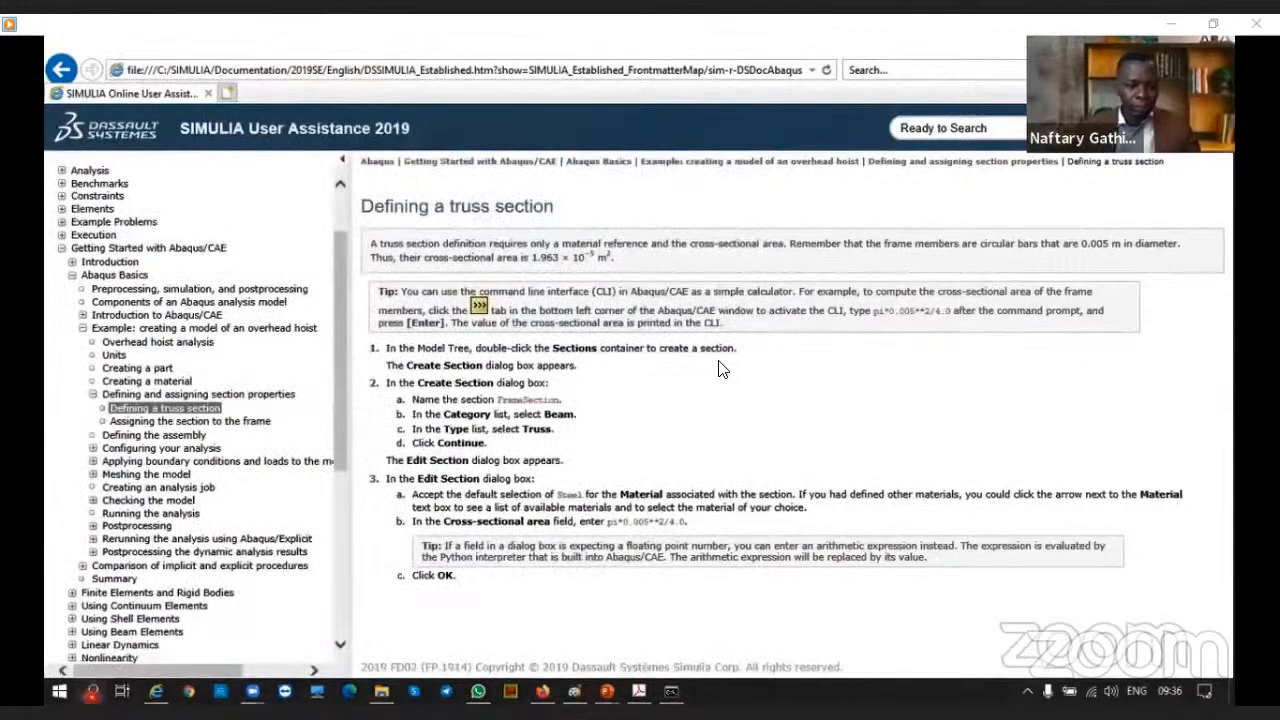
pyautogui.click(91, 691)
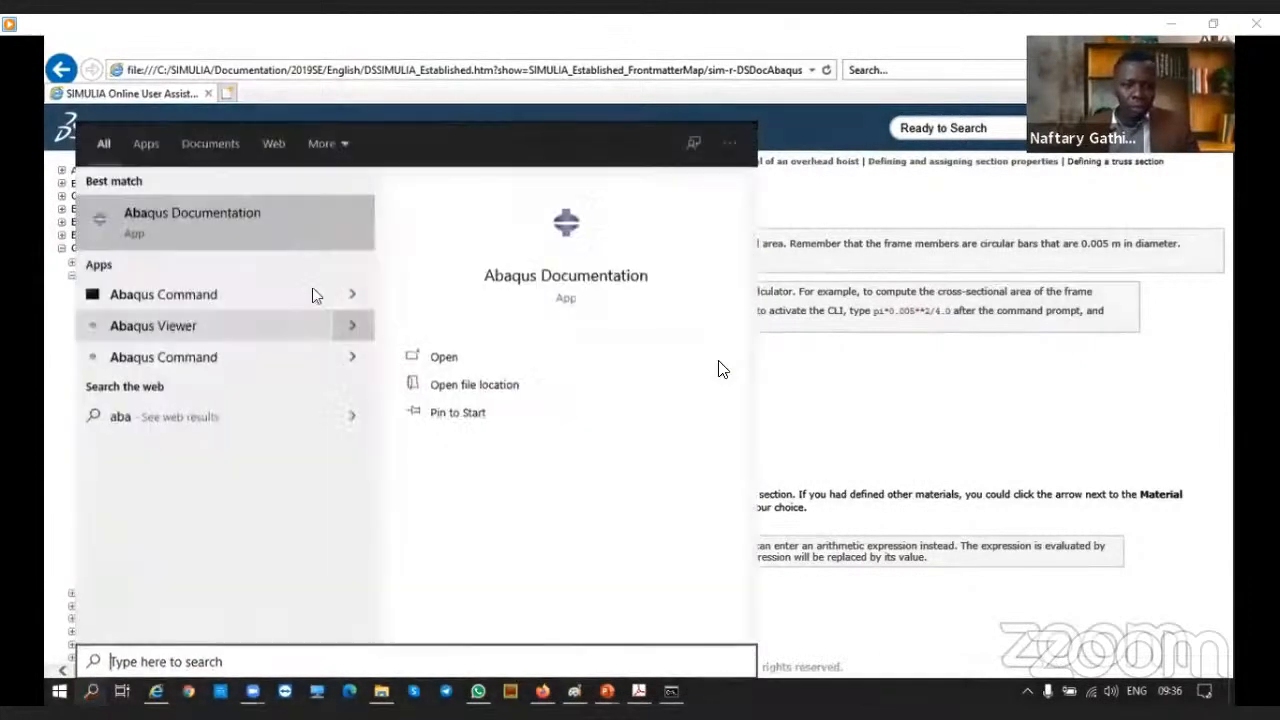
pyautogui.click(315, 101)
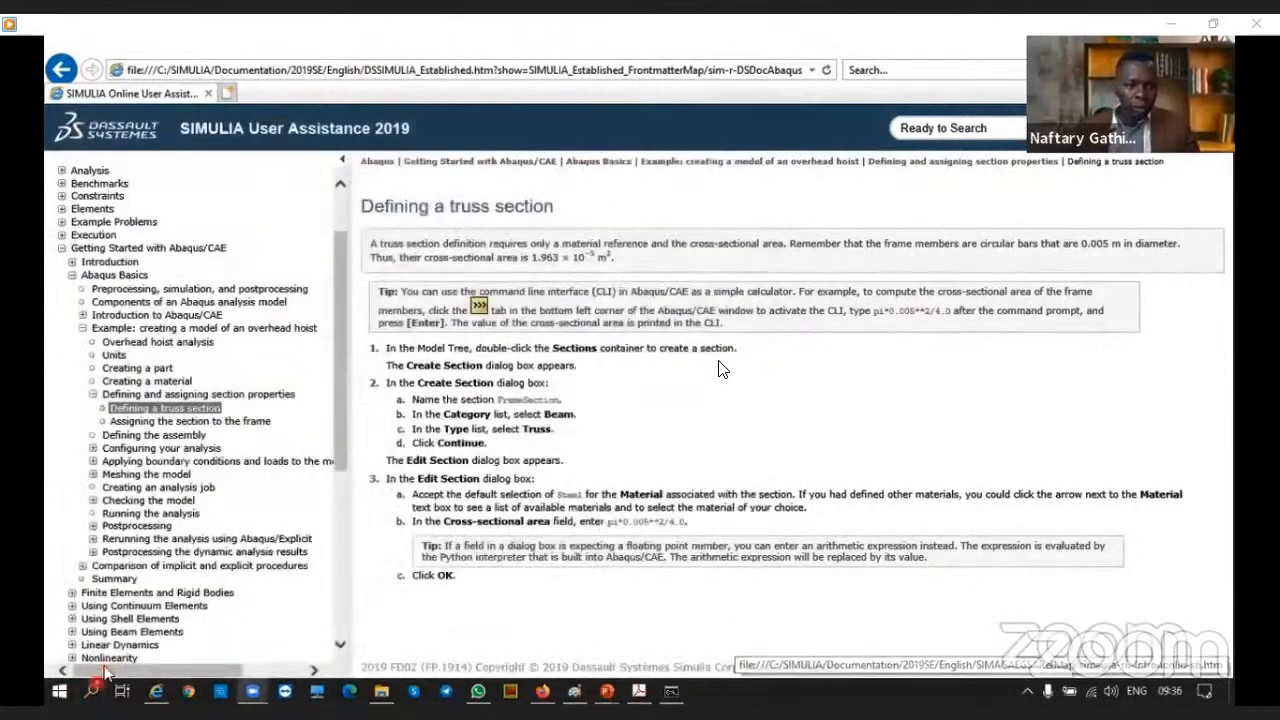
pyautogui.click(93, 688)
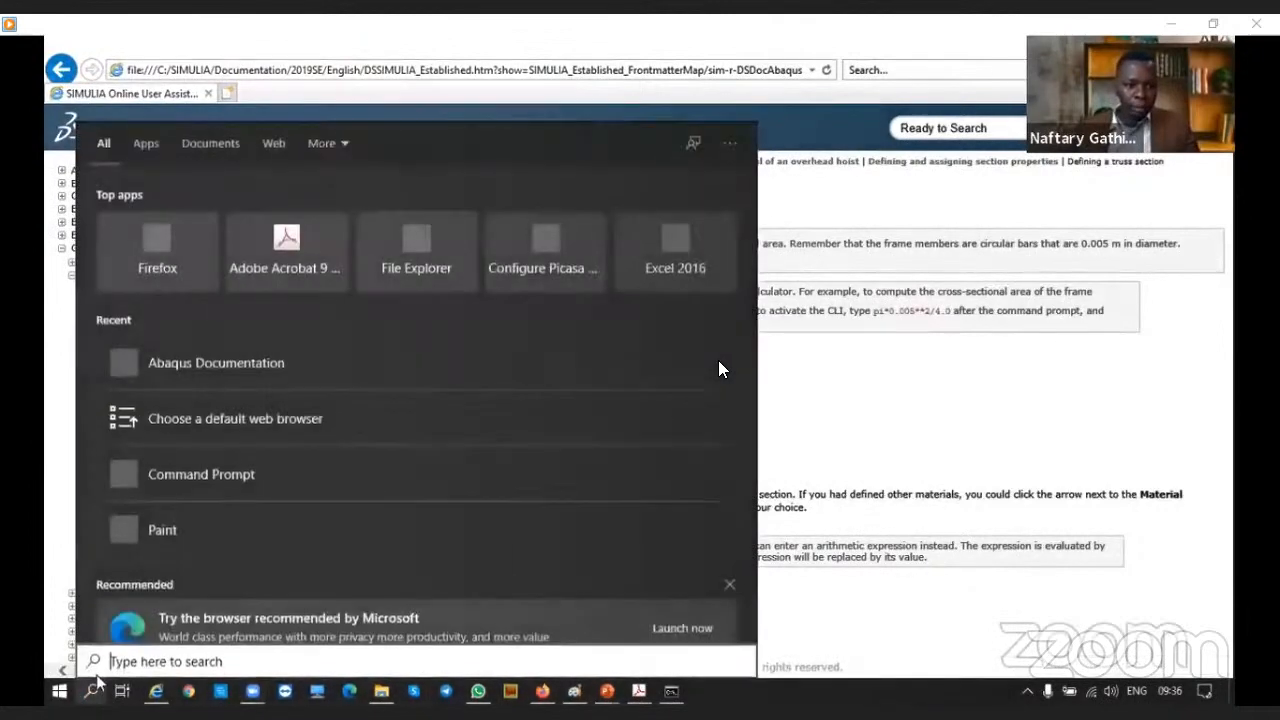
pyautogui.write('aba')
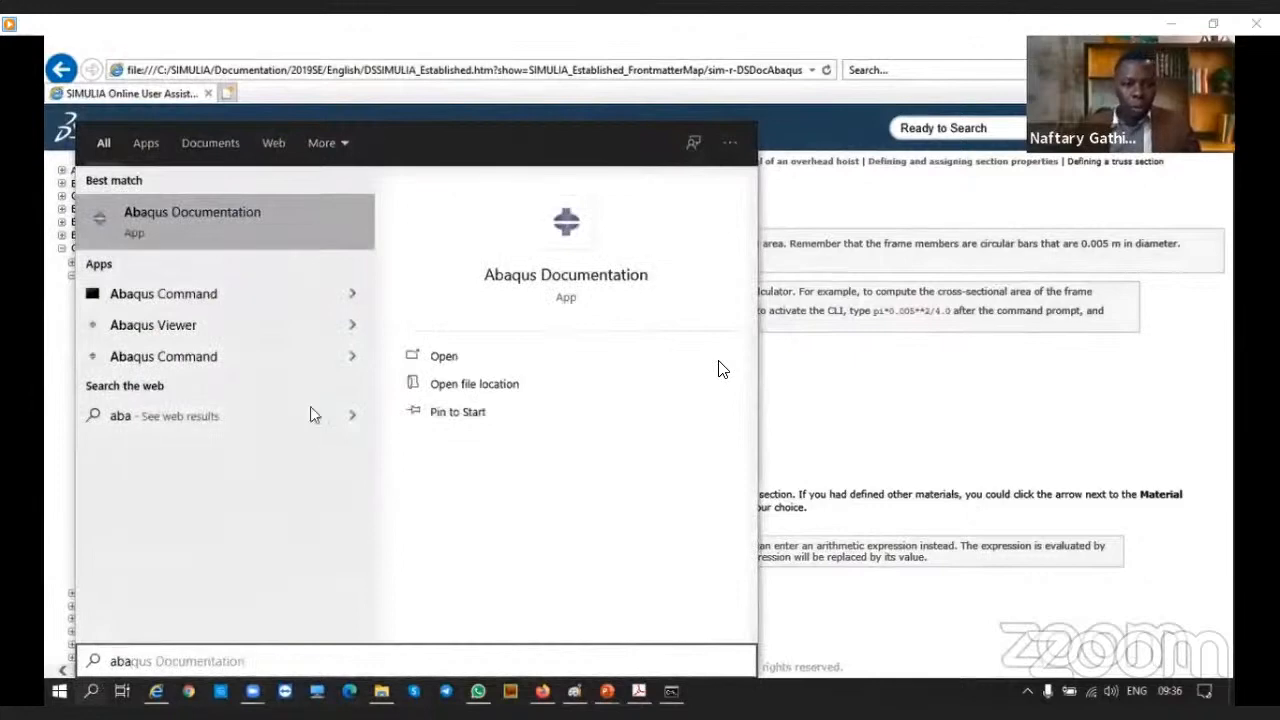
pyautogui.click(60, 692)
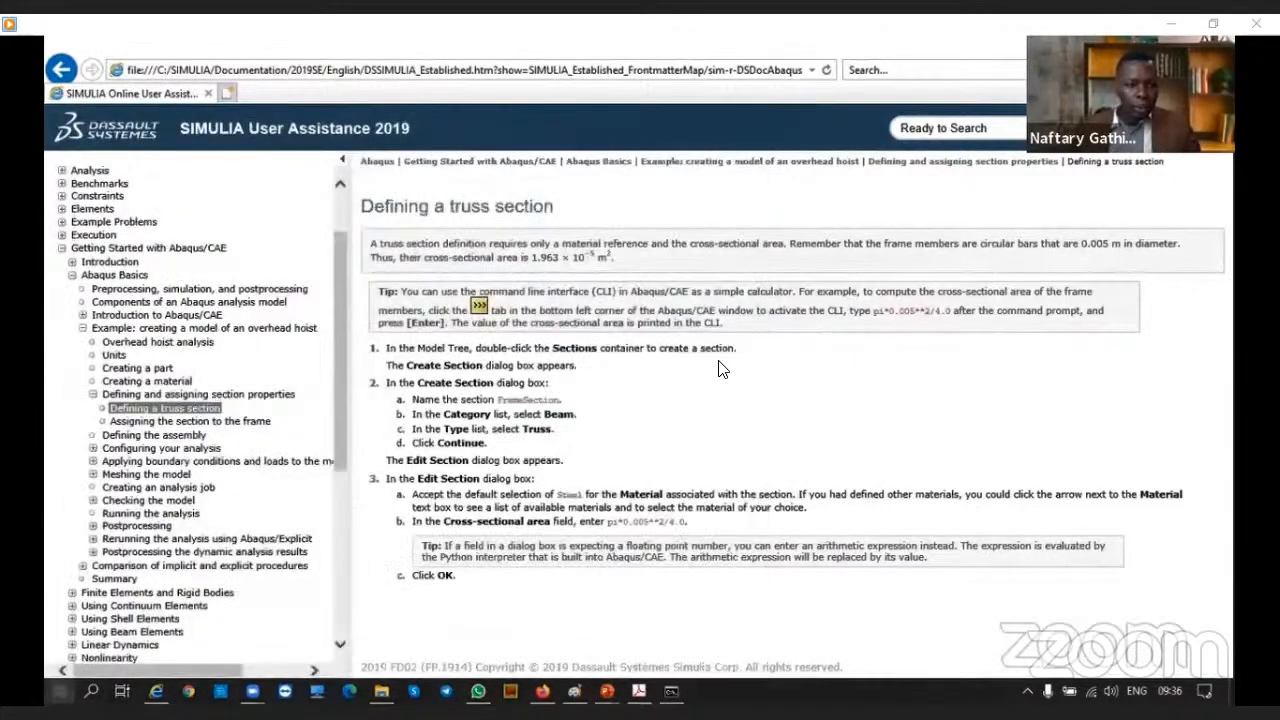
pyautogui.scroll(-10, 182, 499)
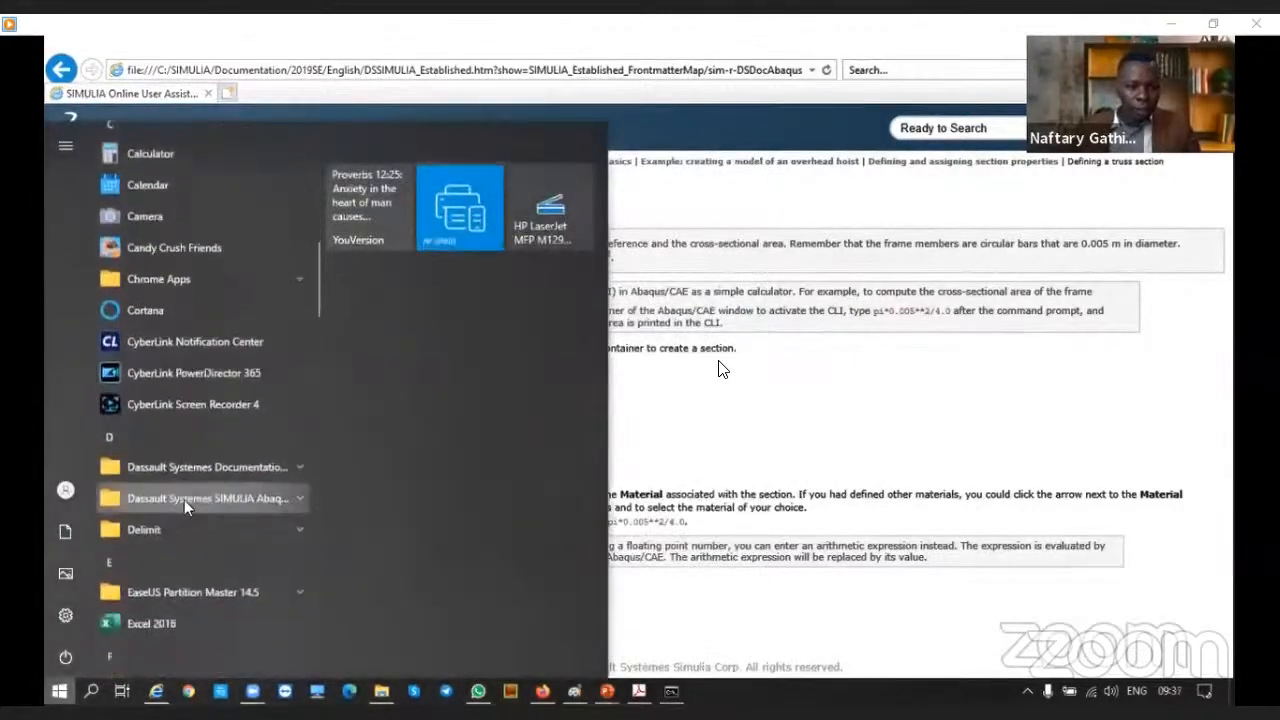
pyautogui.scroll(-2, 184, 499)
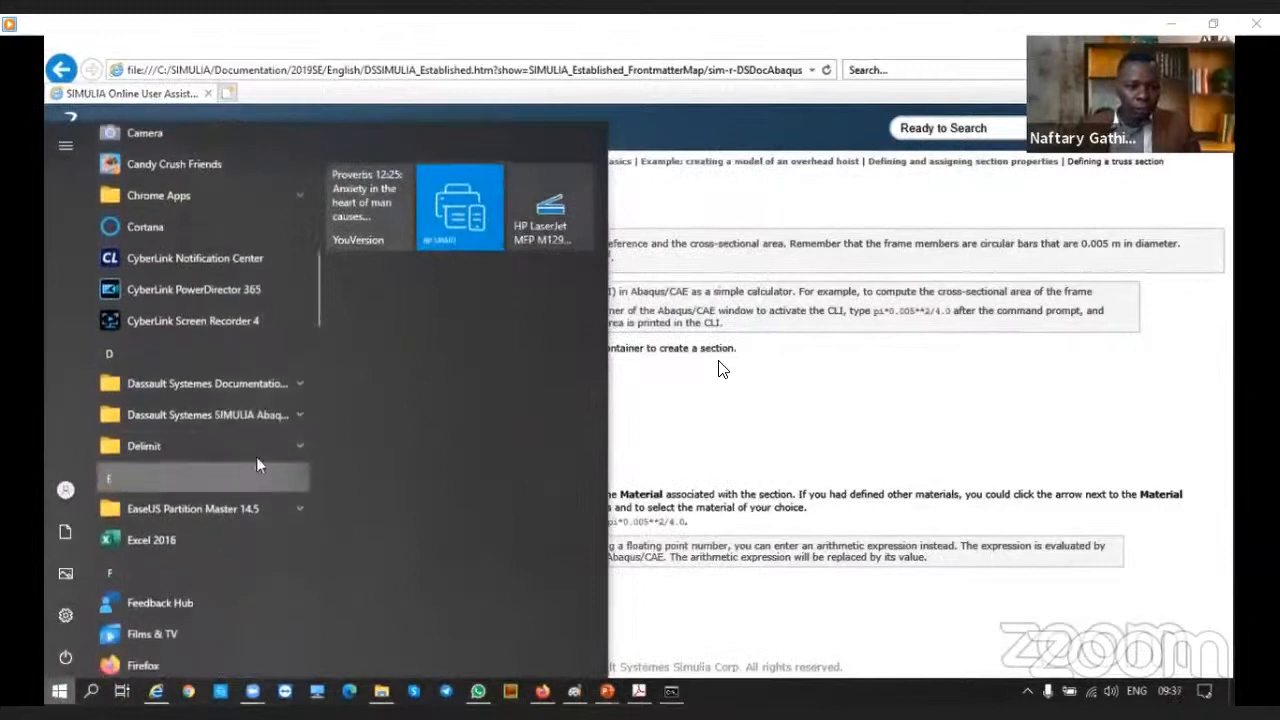
pyautogui.click(303, 414)
pyautogui.click(158, 445)
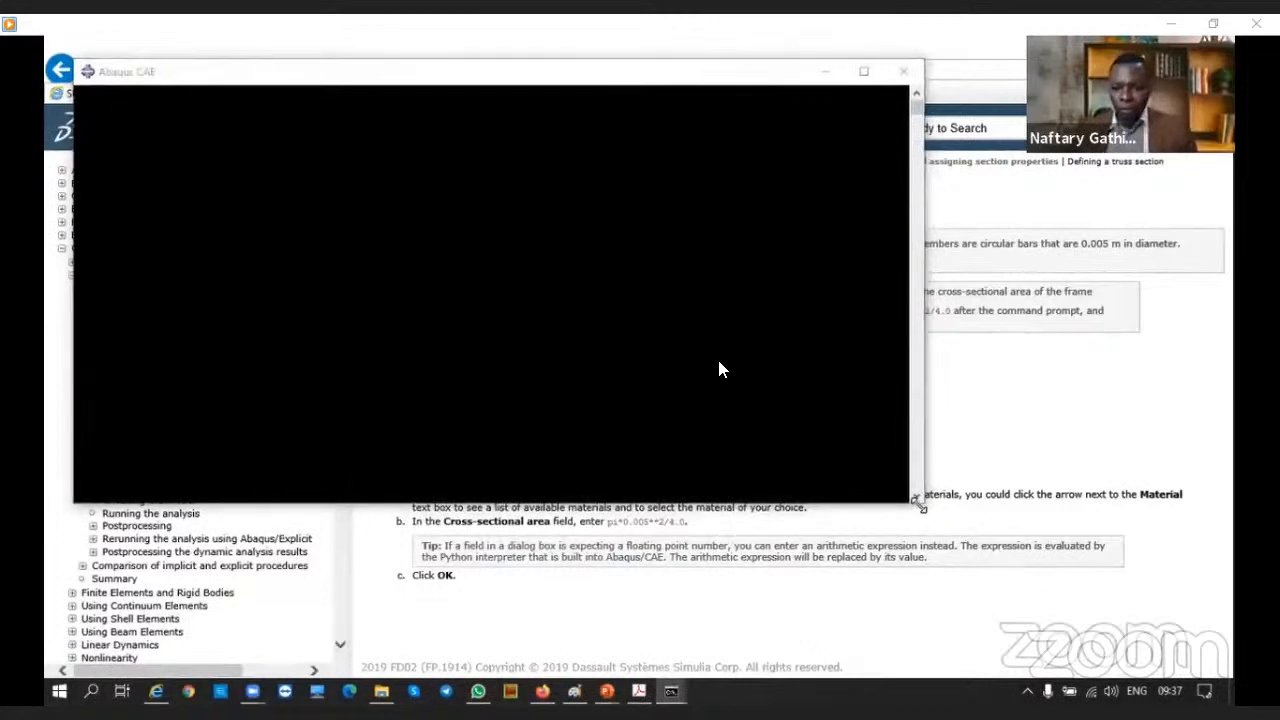
pyautogui.moveTo(918, 503); pyautogui.dragTo(992, 598)
pyautogui.moveTo(174, 76); pyautogui.dragTo(192, 102)
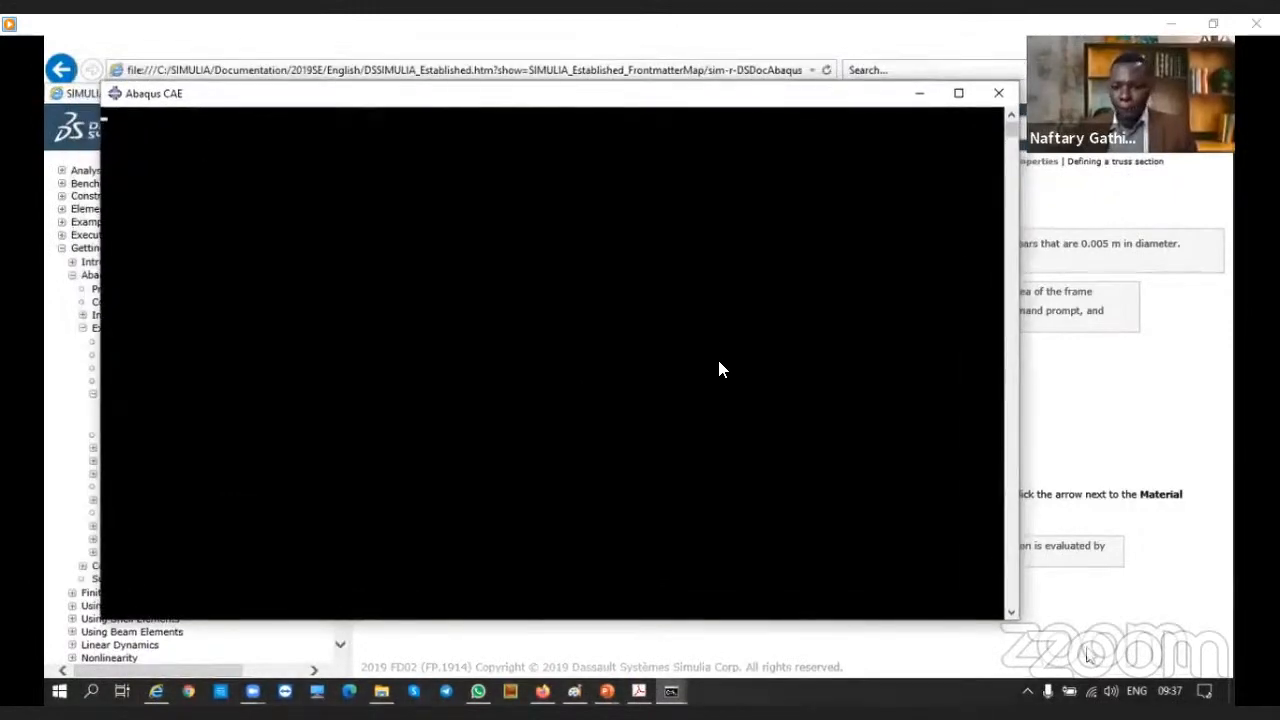
pyautogui.moveTo(1014, 620); pyautogui.dragTo(1032, 648)
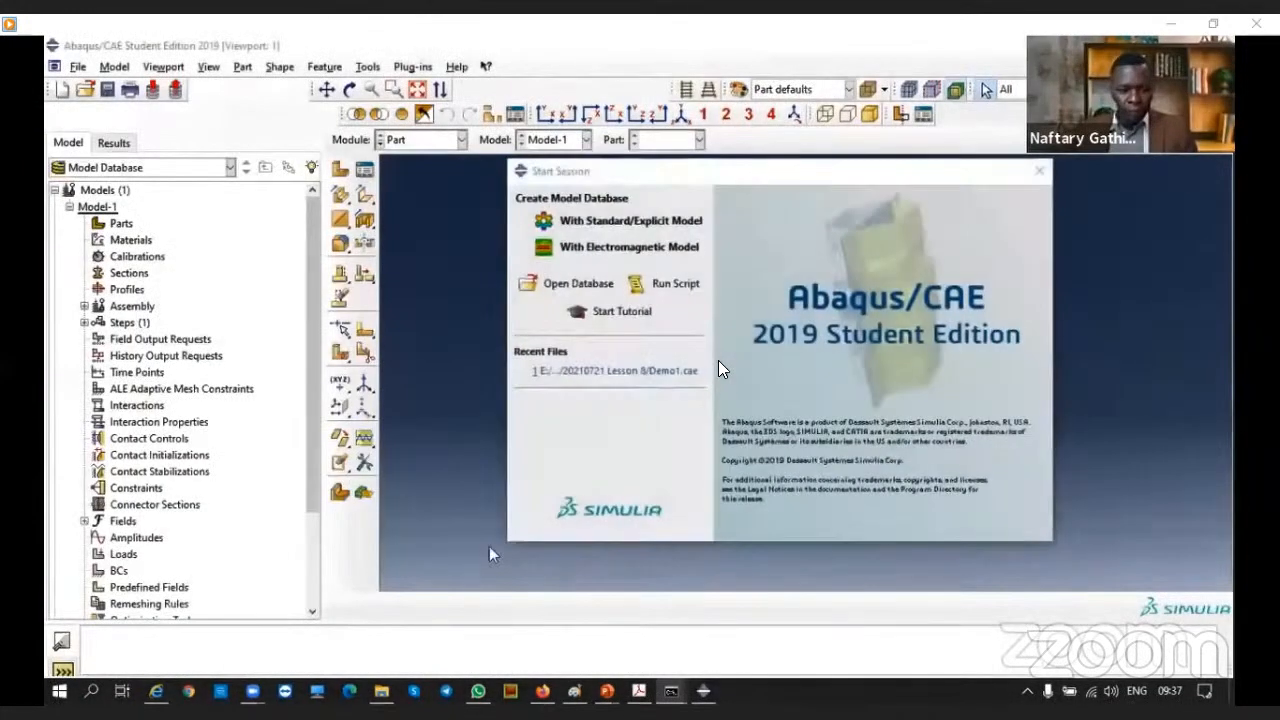
pyautogui.click(1039, 172)
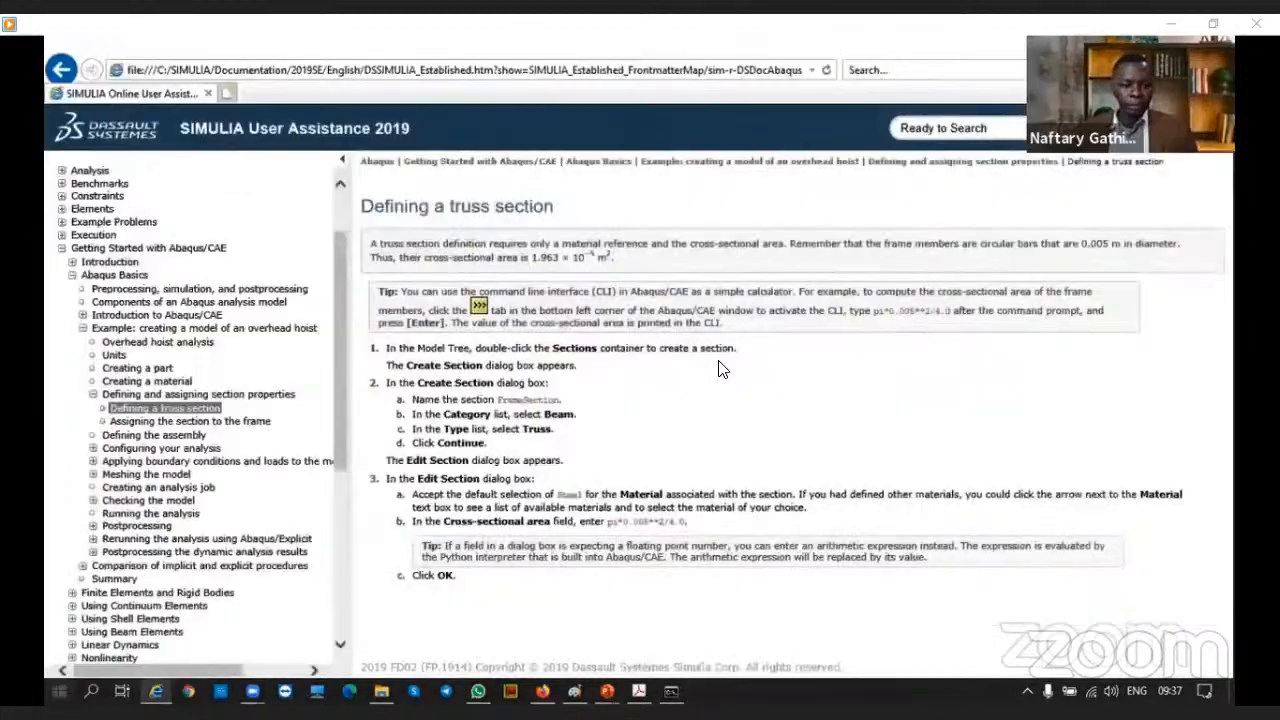
# Start Abaqus CAE from the Dassault Systemes SIMULIA Abaqus programs and create a model database with a Standard/Explicit model
pyautogui.click(60, 691)
pyautogui.scroll(-3, 252, 452)
pyautogui.scroll(-5, 253, 460)
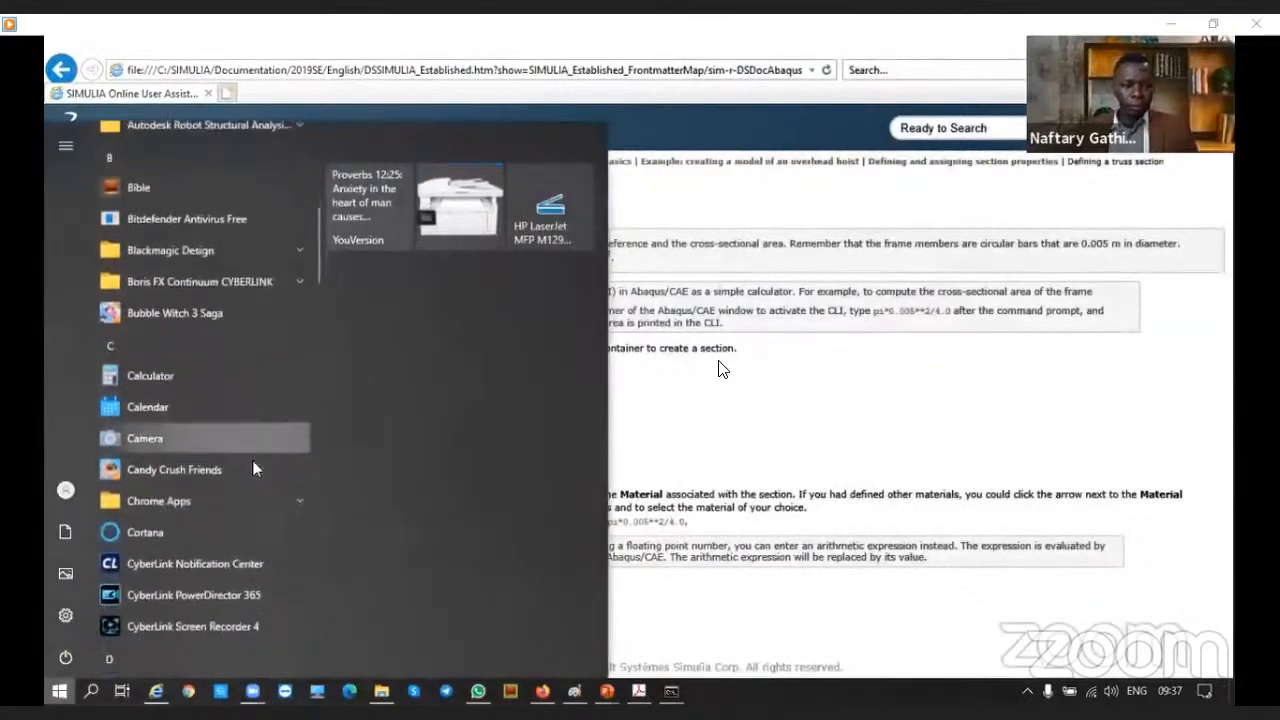
pyautogui.click(299, 385)
pyautogui.click(299, 384)
pyautogui.click(294, 414)
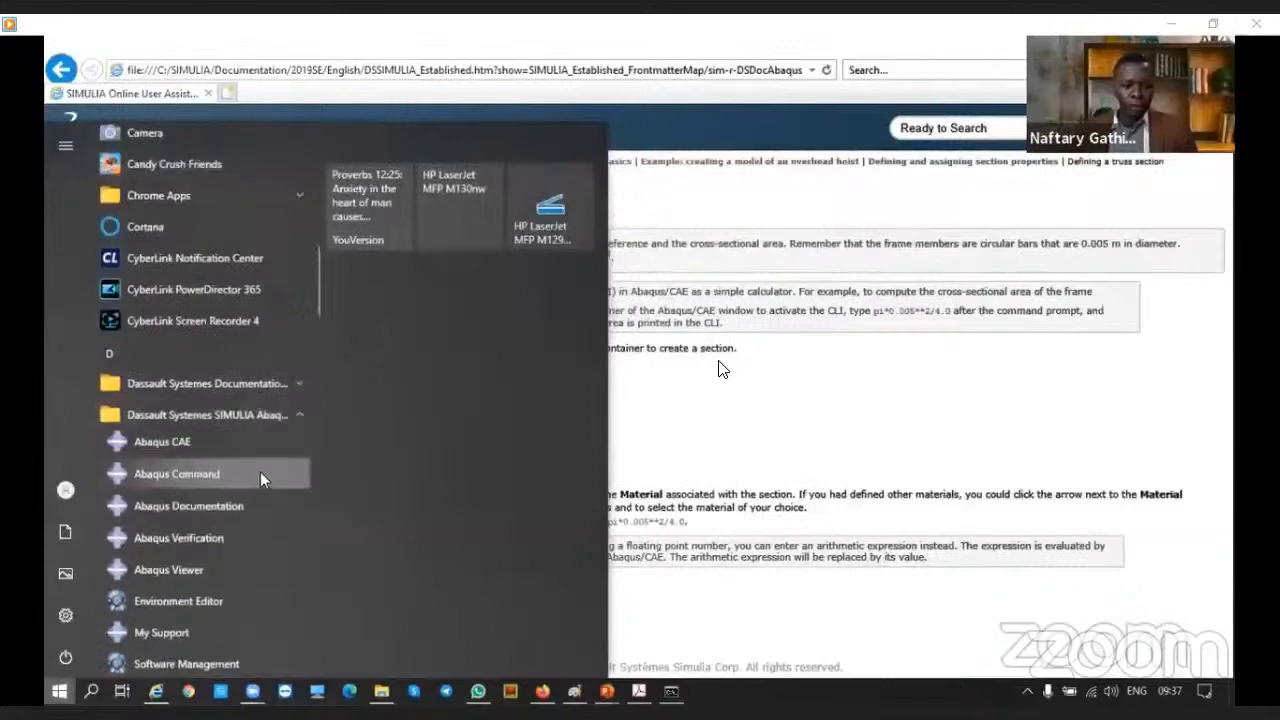
pyautogui.click(191, 447)
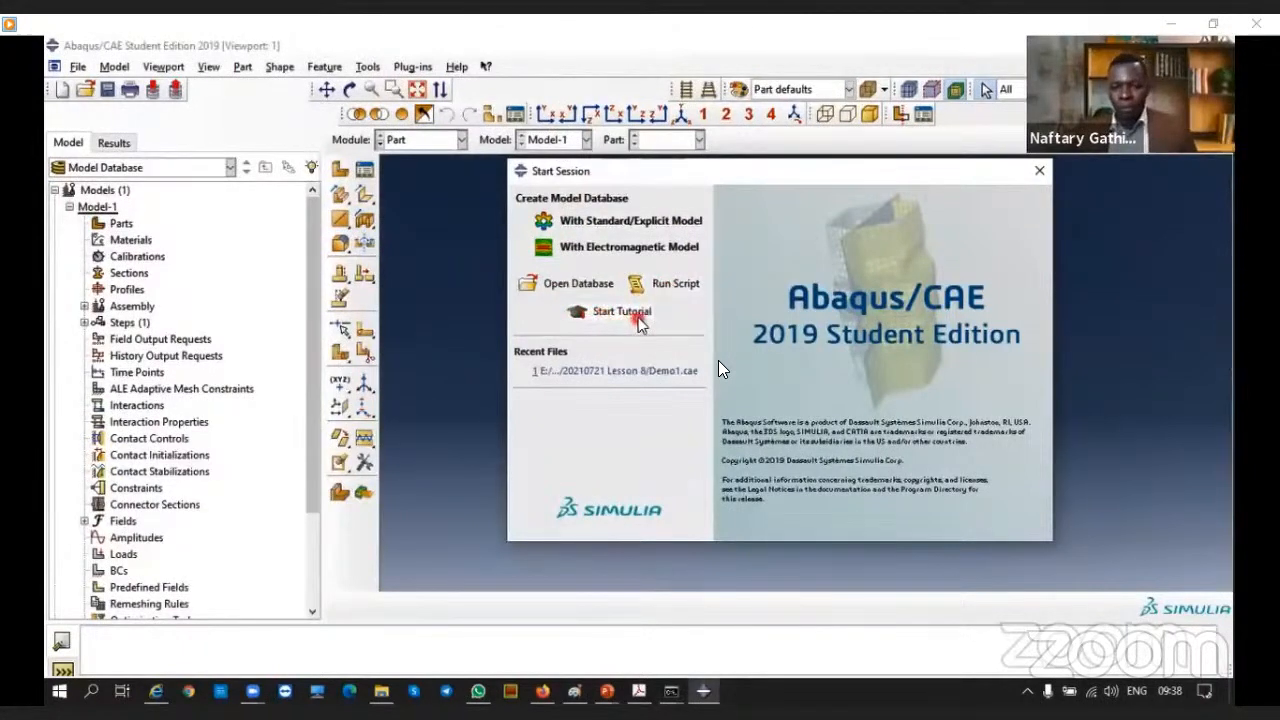
pyautogui.click(624, 222)
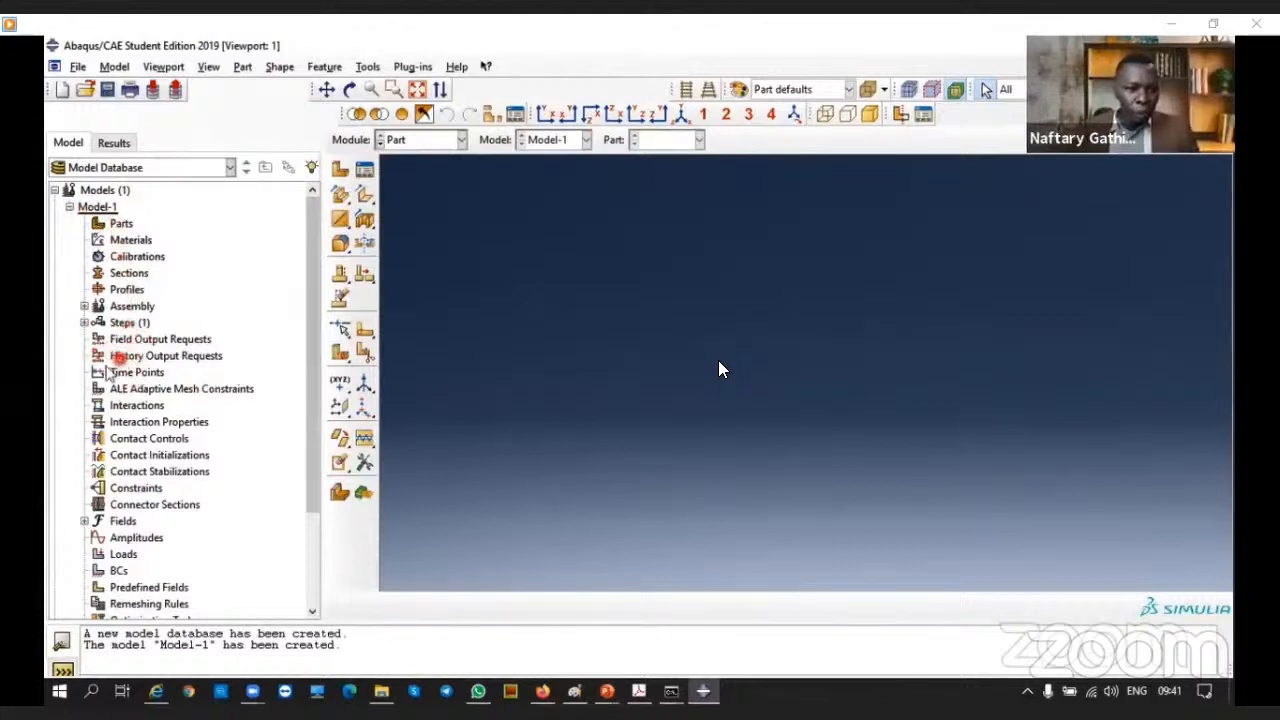
# Create a 3D deformable part named Plate as a solid extrusion with an approximate size of 200
pyautogui.scroll(-1, 140, 537)
pyautogui.scroll(-3, 140, 537)
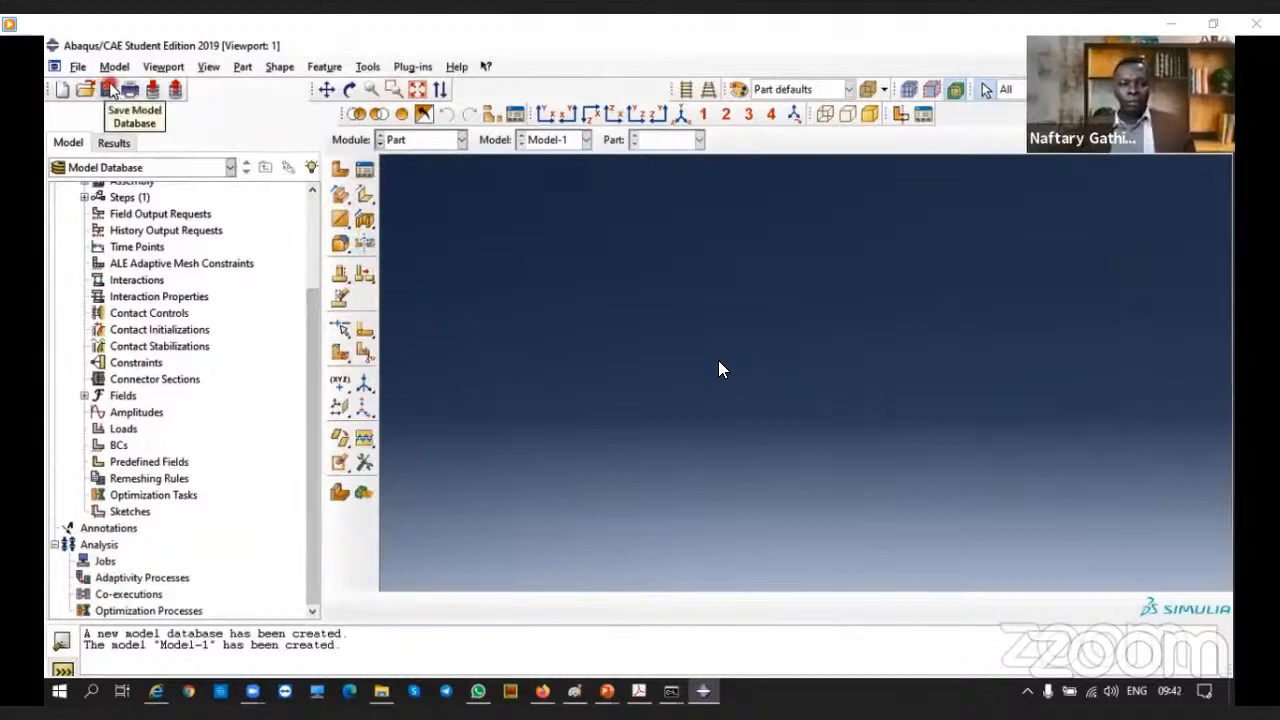
pyautogui.scroll(3, 180, 365)
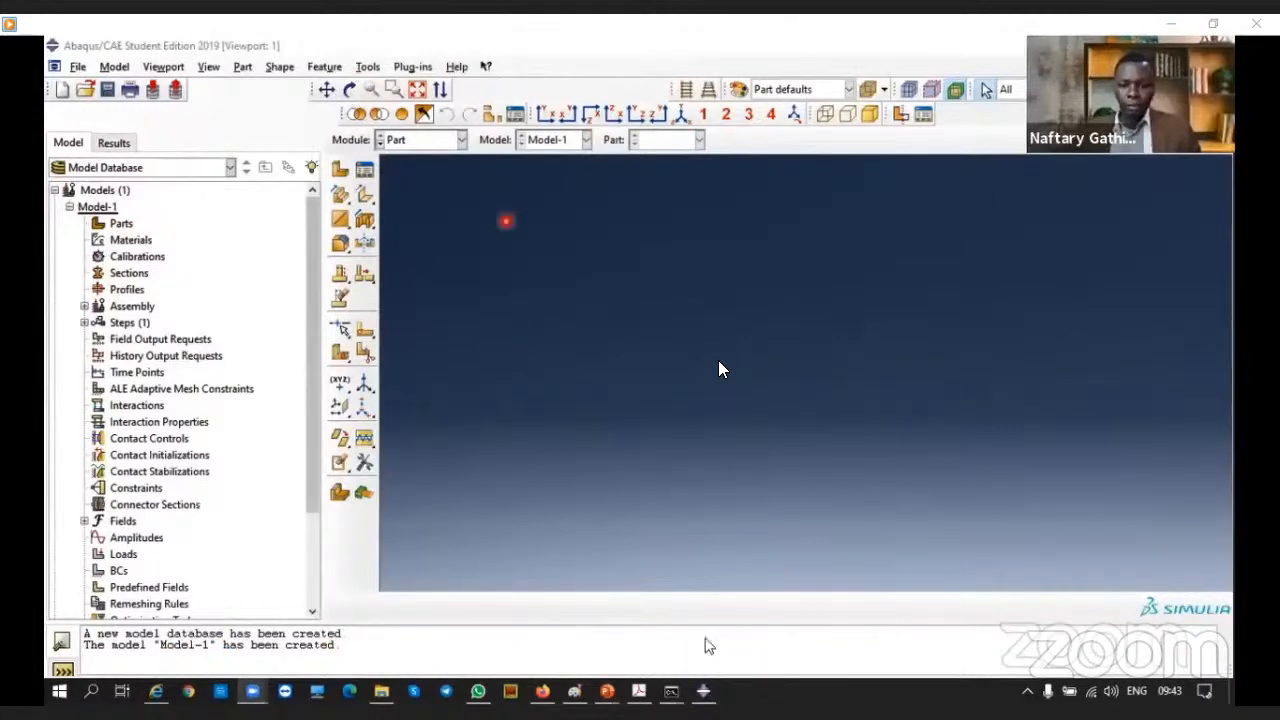
pyautogui.doubleClick(120, 224)
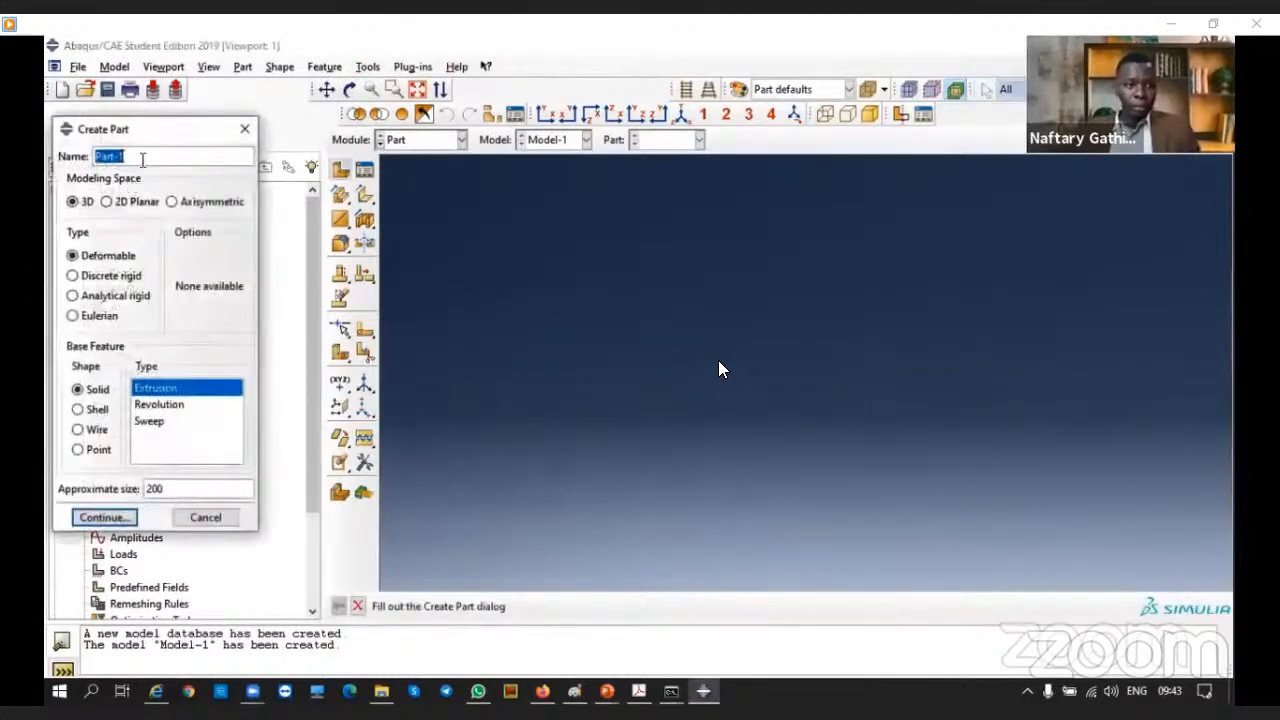
pyautogui.write('Plate')
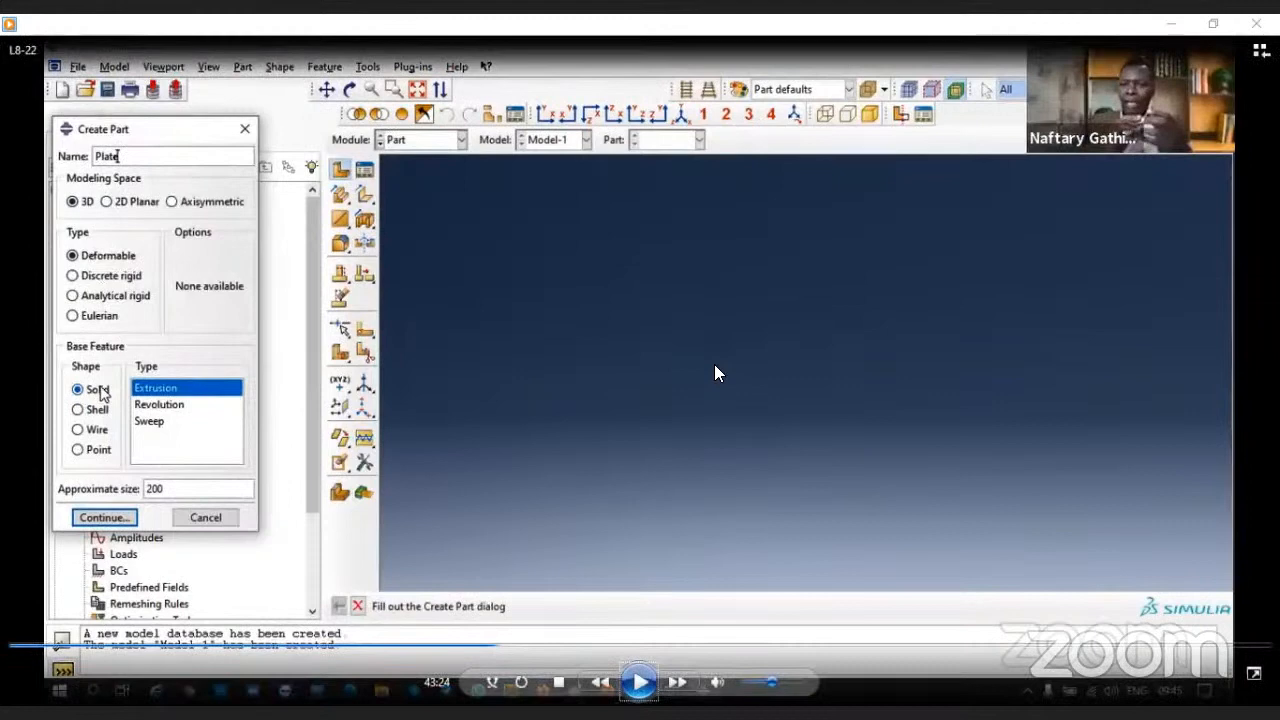
pyautogui.click(641, 684)
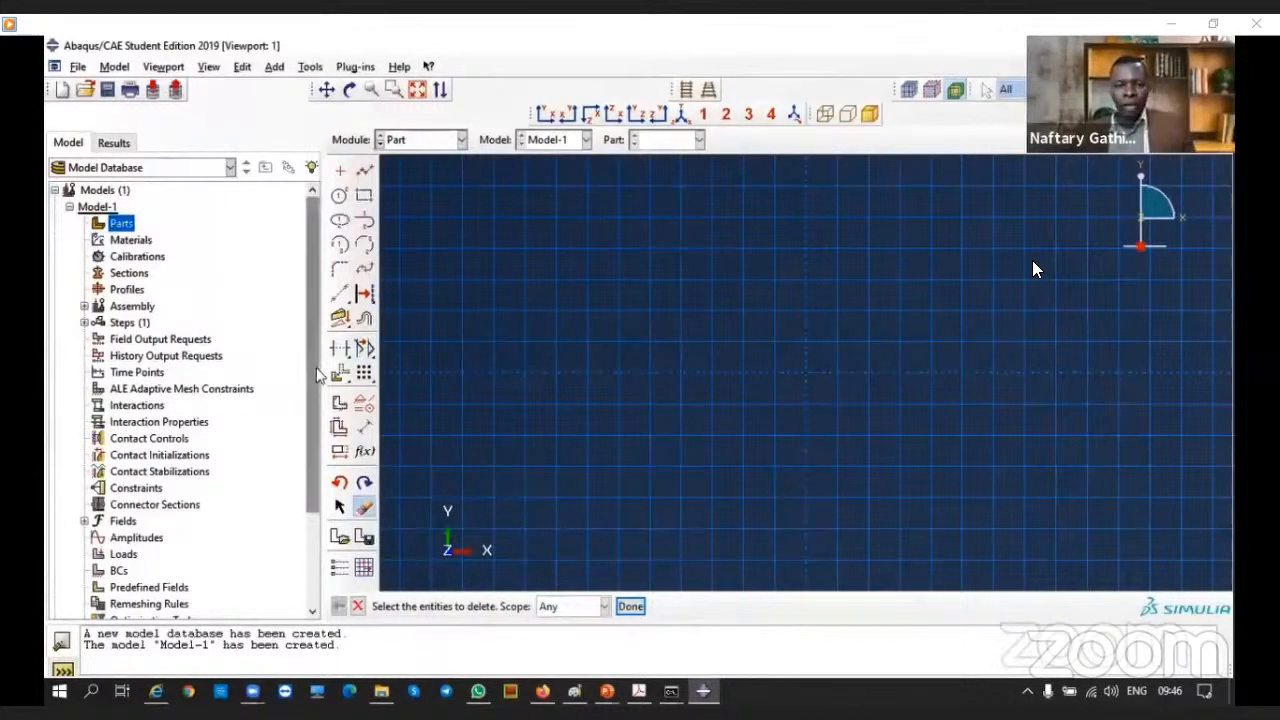
# Sketch a long, thin rectangle just below the horizontal axis, from about x 32.5, y -2.5 across the vertical axis to y 0
pyautogui.click(364, 197)
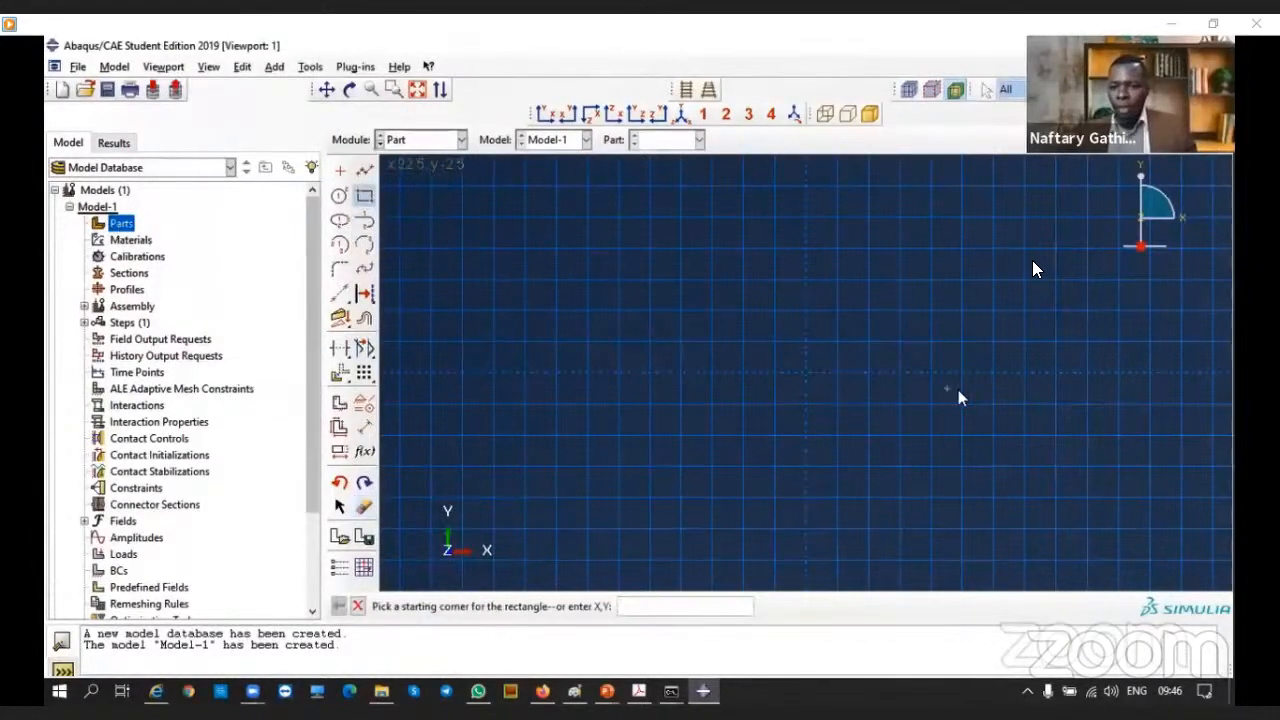
pyautogui.click(1005, 388)
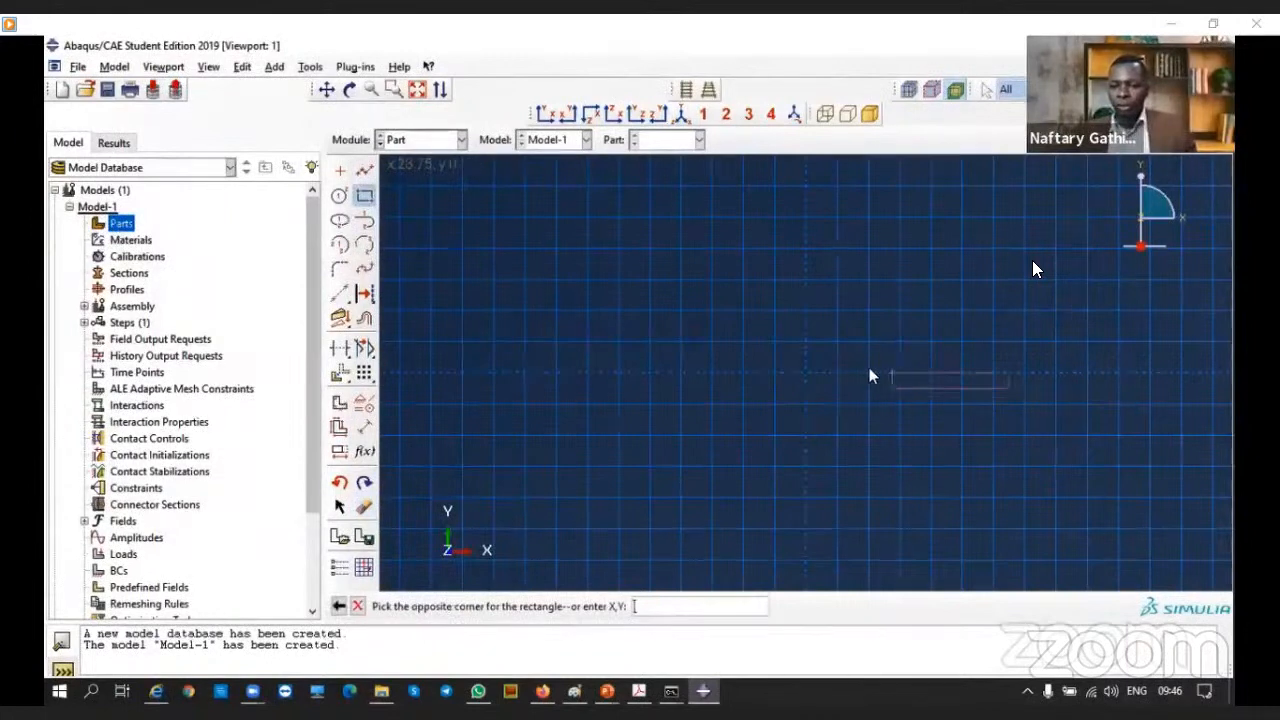
pyautogui.click(727, 381)
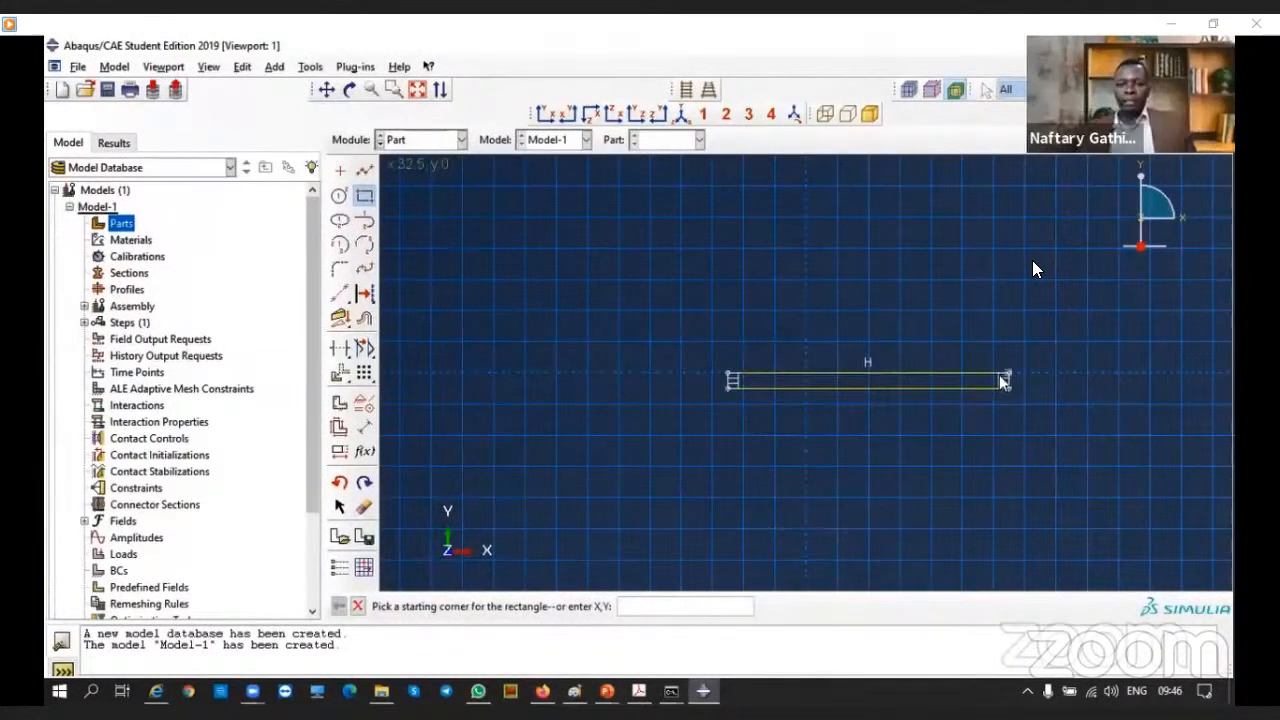
pyautogui.press('Escape')
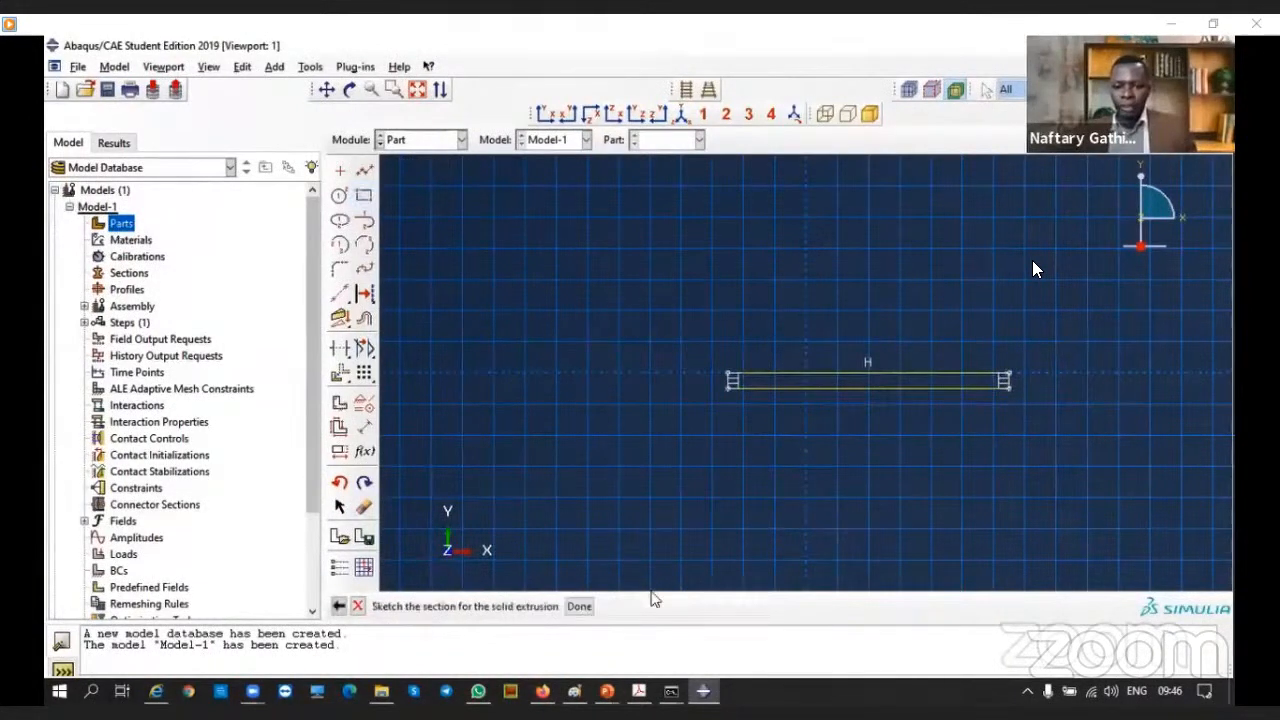
# Finish the section sketch and extrude the rectangle to a depth of 100
pyautogui.click(581, 606)
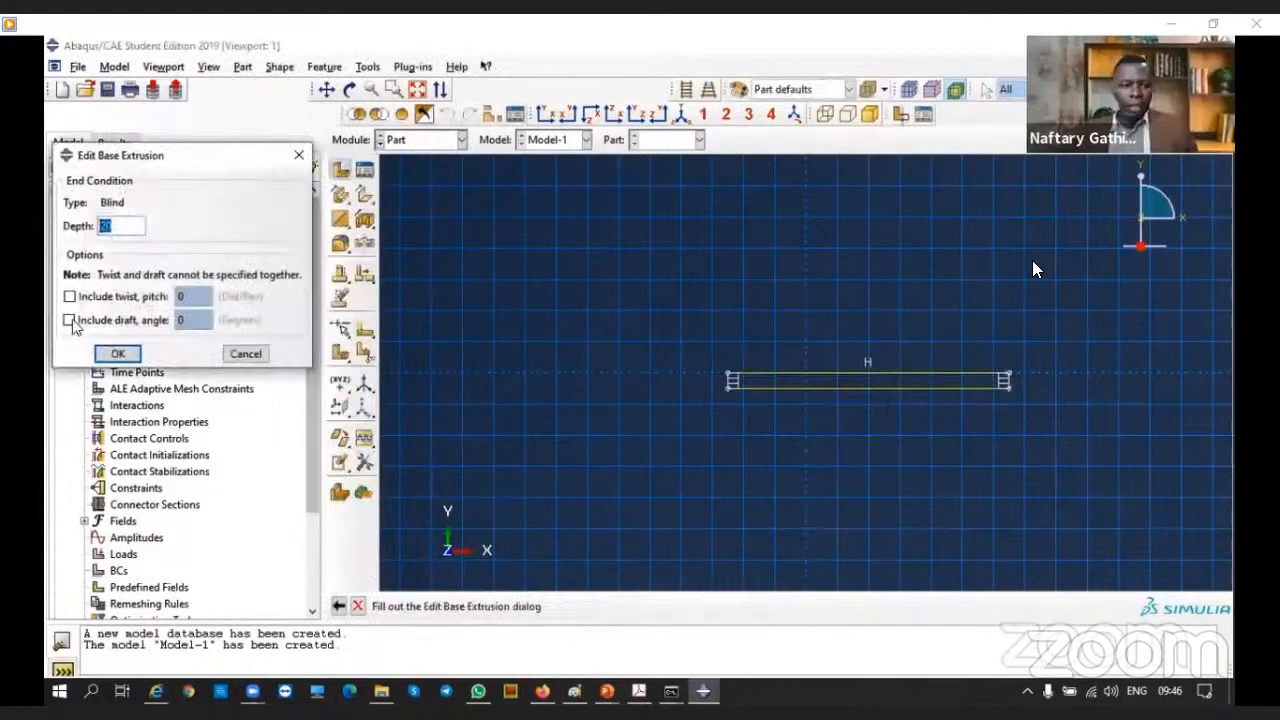
pyautogui.moveTo(121, 227); pyautogui.dragTo(95, 228)
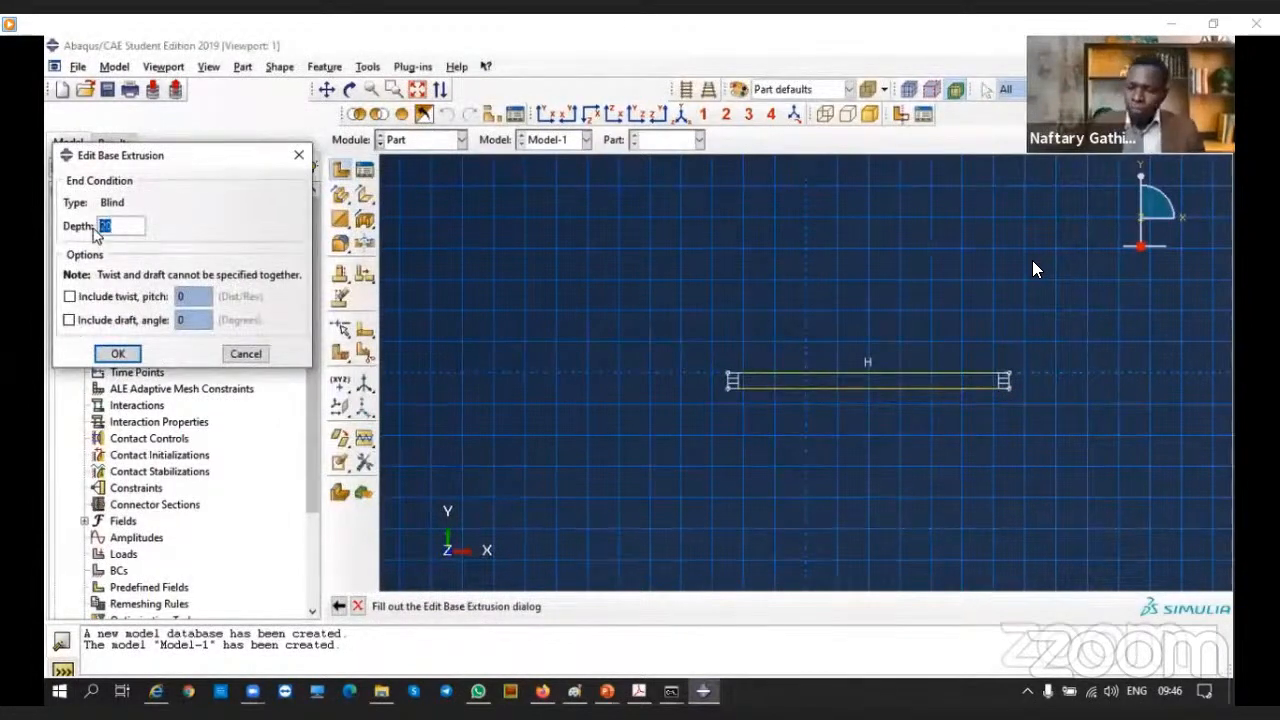
pyautogui.write('100')
pyautogui.click(117, 353)
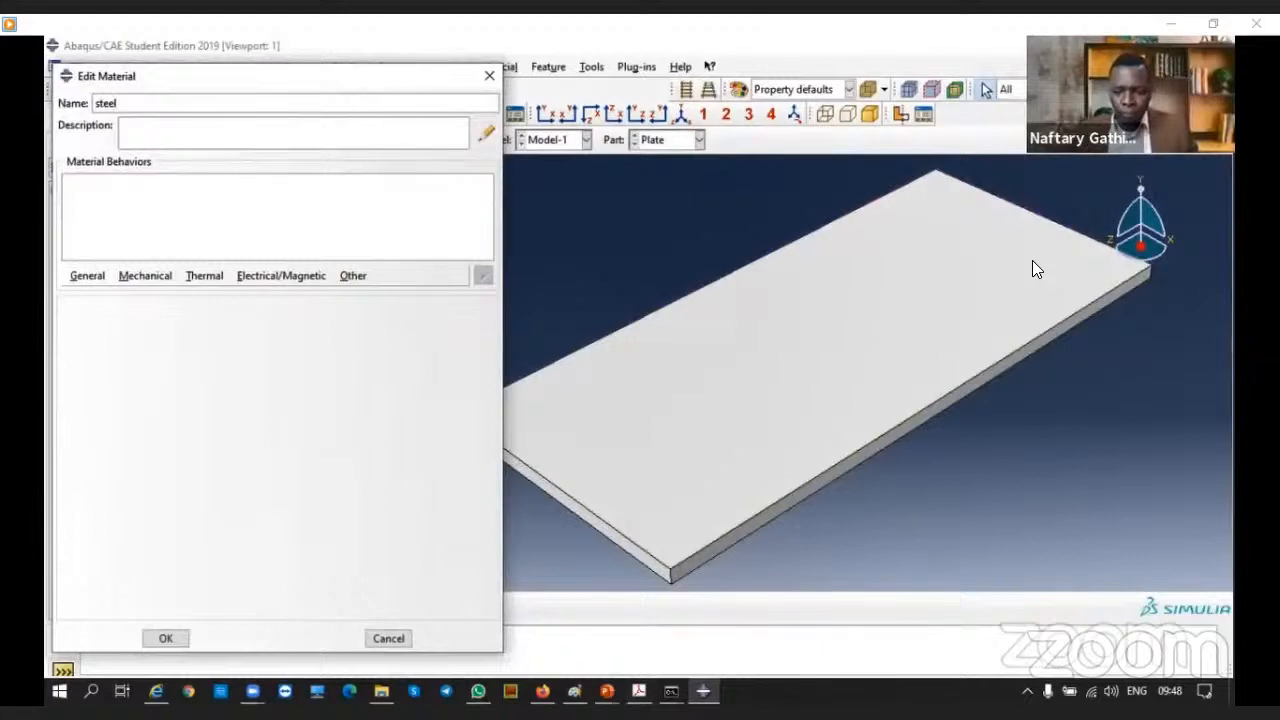
pyautogui.moveTo(199, 350)
pyautogui.mouseDown()
pyautogui.moveTo(298, 546)
pyautogui.moveTo(457, 541)
pyautogui.moveTo(452, 553)
pyautogui.mouseUp()
pyautogui.moveTo(203, 555)
pyautogui.mouseDown()
pyautogui.moveTo(266, 422)
pyautogui.moveTo(296, 424)
pyautogui.moveTo(328, 360)
pyautogui.moveTo(390, 336)
pyautogui.moveTo(455, 341)
pyautogui.moveTo(478, 360)
pyautogui.mouseUp()
pyautogui.moveTo(198, 367); pyautogui.dragTo(213, 350)
pyautogui.moveTo(176, 391)
pyautogui.mouseDown()
pyautogui.moveTo(157, 394)
pyautogui.moveTo(196, 379)
pyautogui.mouseUp()
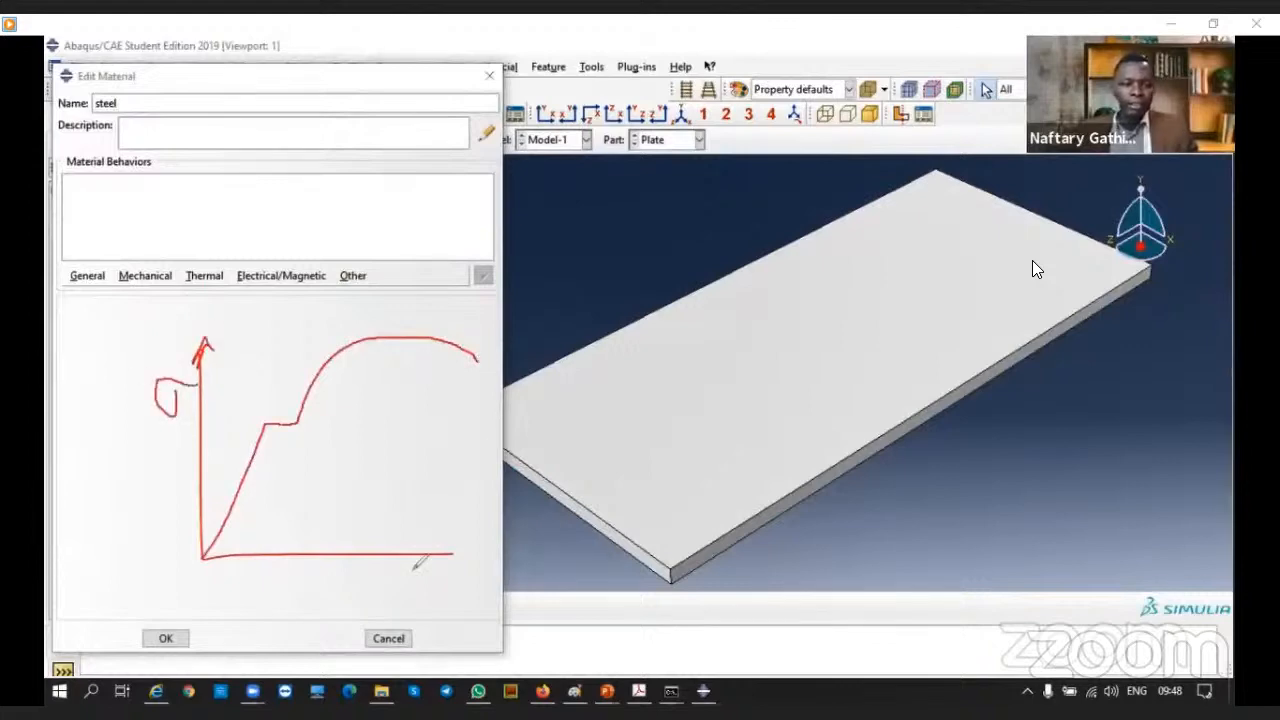
pyautogui.moveTo(442, 548)
pyautogui.mouseDown()
pyautogui.moveTo(402, 588)
pyautogui.moveTo(430, 604)
pyautogui.mouseUp()
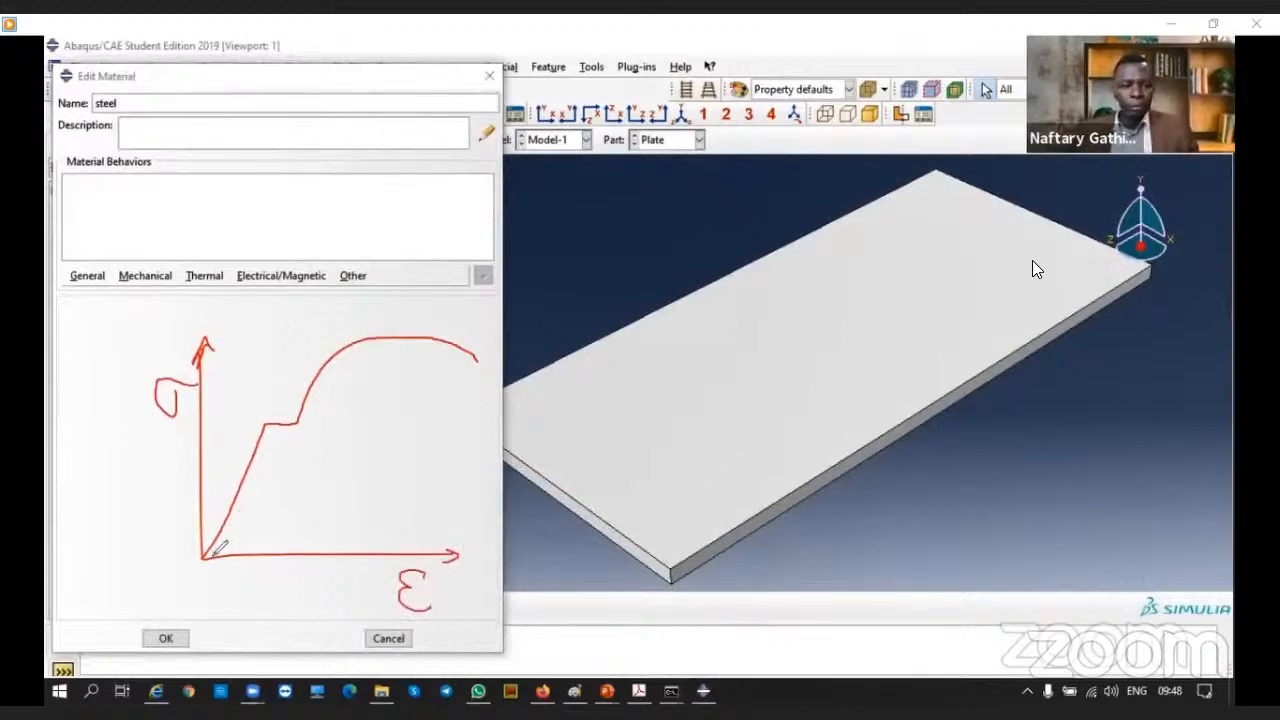
pyautogui.moveTo(262, 434)
pyautogui.mouseDown()
pyautogui.moveTo(243, 510)
pyautogui.moveTo(230, 508)
pyautogui.mouseUp()
pyautogui.moveTo(280, 471)
pyautogui.mouseDown()
pyautogui.moveTo(280, 496)
pyautogui.moveTo(296, 471)
pyautogui.moveTo(293, 483)
pyautogui.mouseUp()
pyautogui.moveTo(280, 496); pyautogui.dragTo(296, 494)
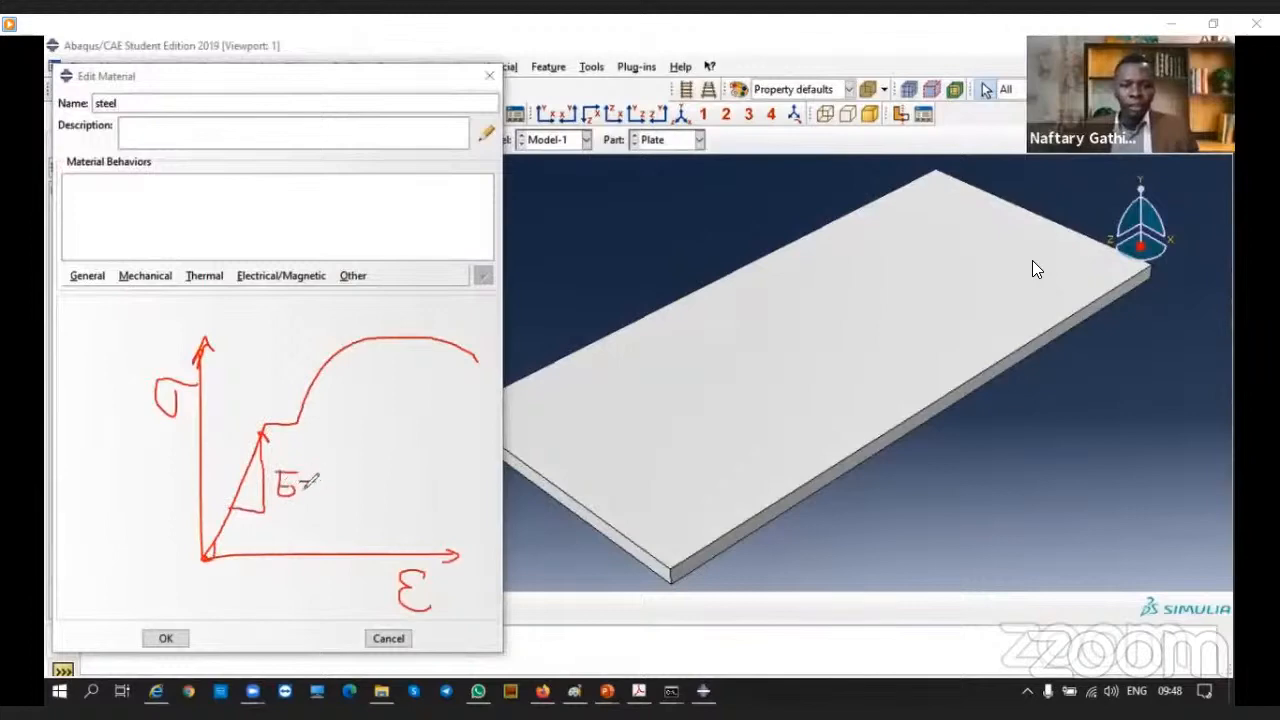
pyautogui.moveTo(372, 474)
pyautogui.mouseDown()
pyautogui.moveTo(373, 496)
pyautogui.moveTo(394, 478)
pyautogui.moveTo(464, 503)
pyautogui.mouseUp()
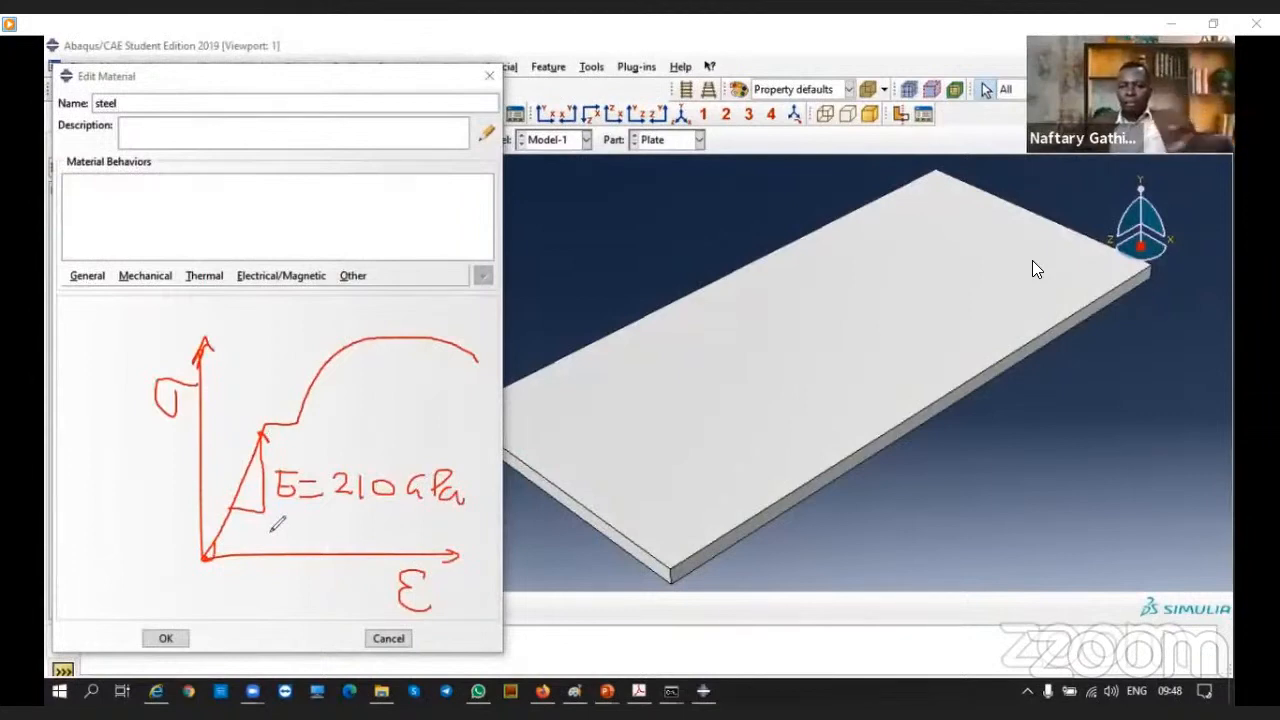
pyautogui.moveTo(281, 527); pyautogui.dragTo(307, 515)
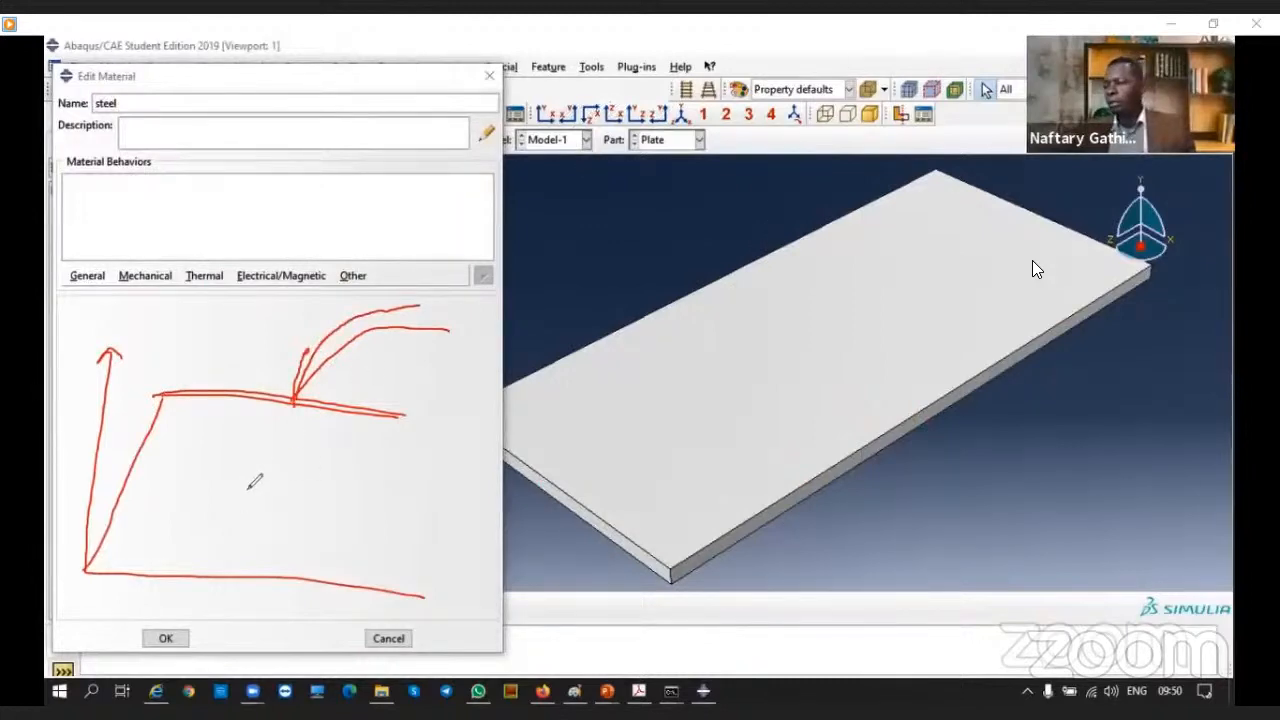
# Set Young's modulus to 210000 and Poisson's ratio to 0.3 for the steel material's isotropic elastic behavior
pyautogui.moveTo(1073, 272)
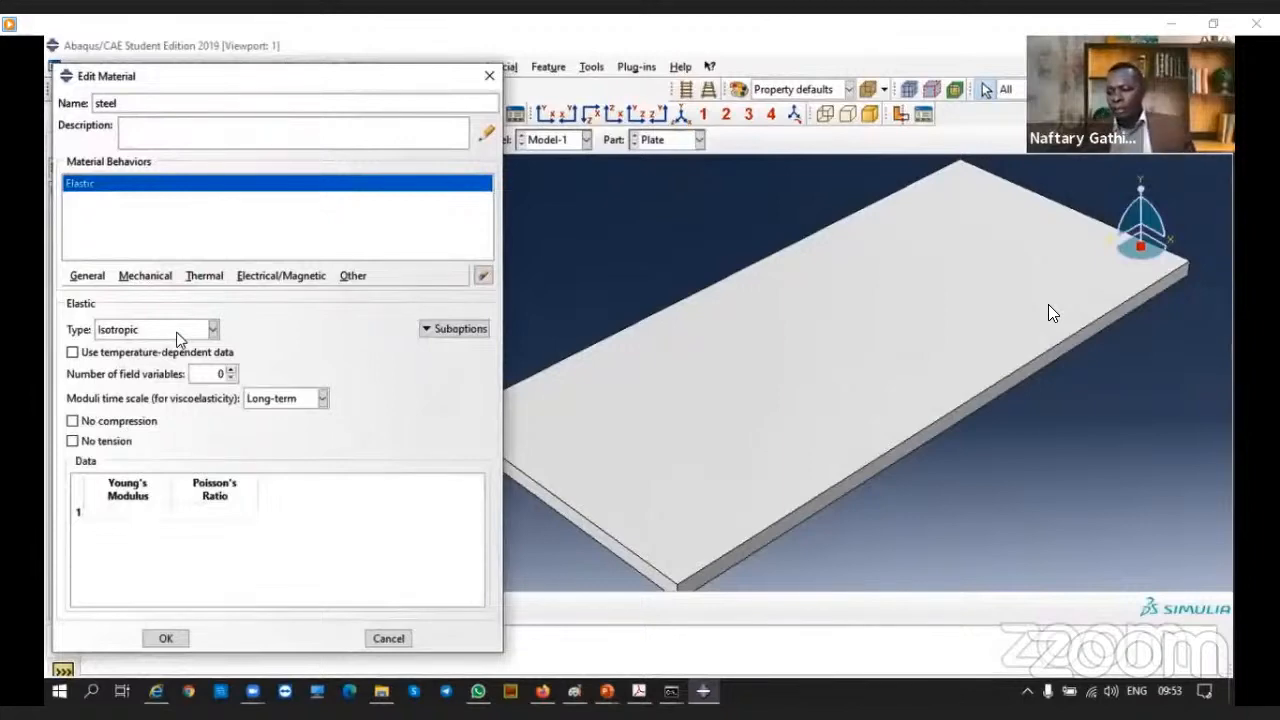
pyautogui.click(120, 514)
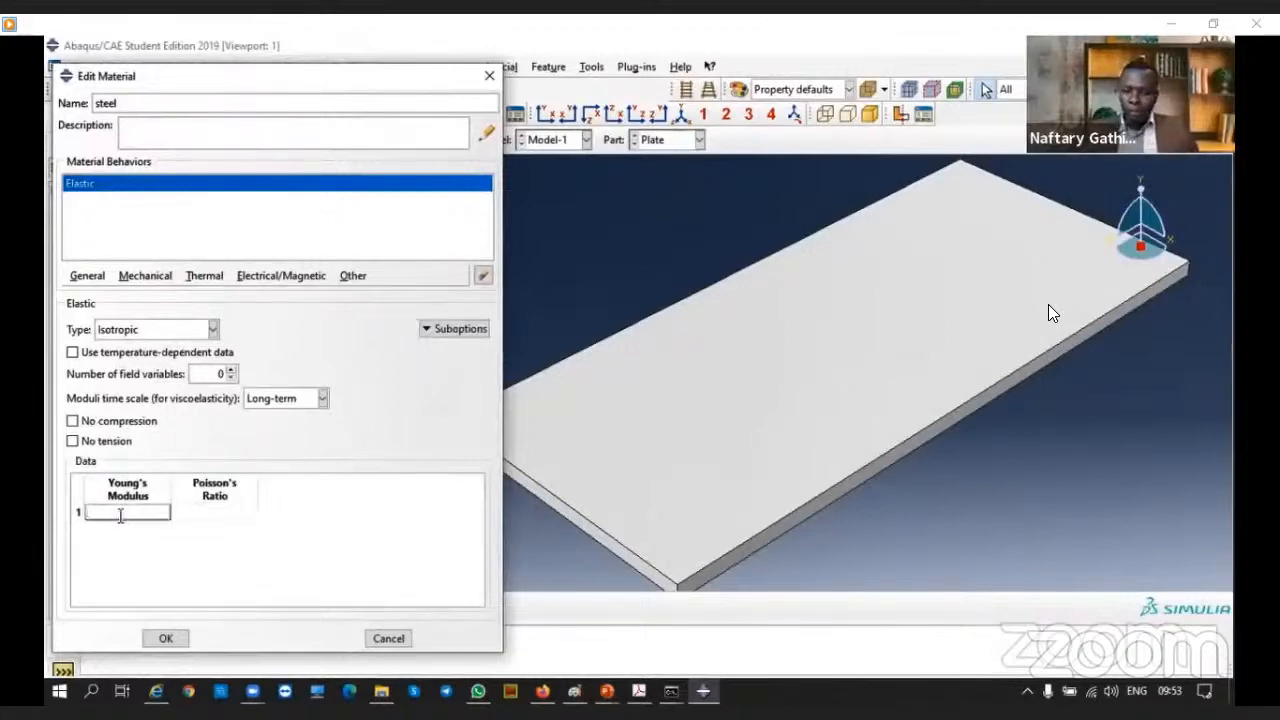
pyautogui.write('210000')
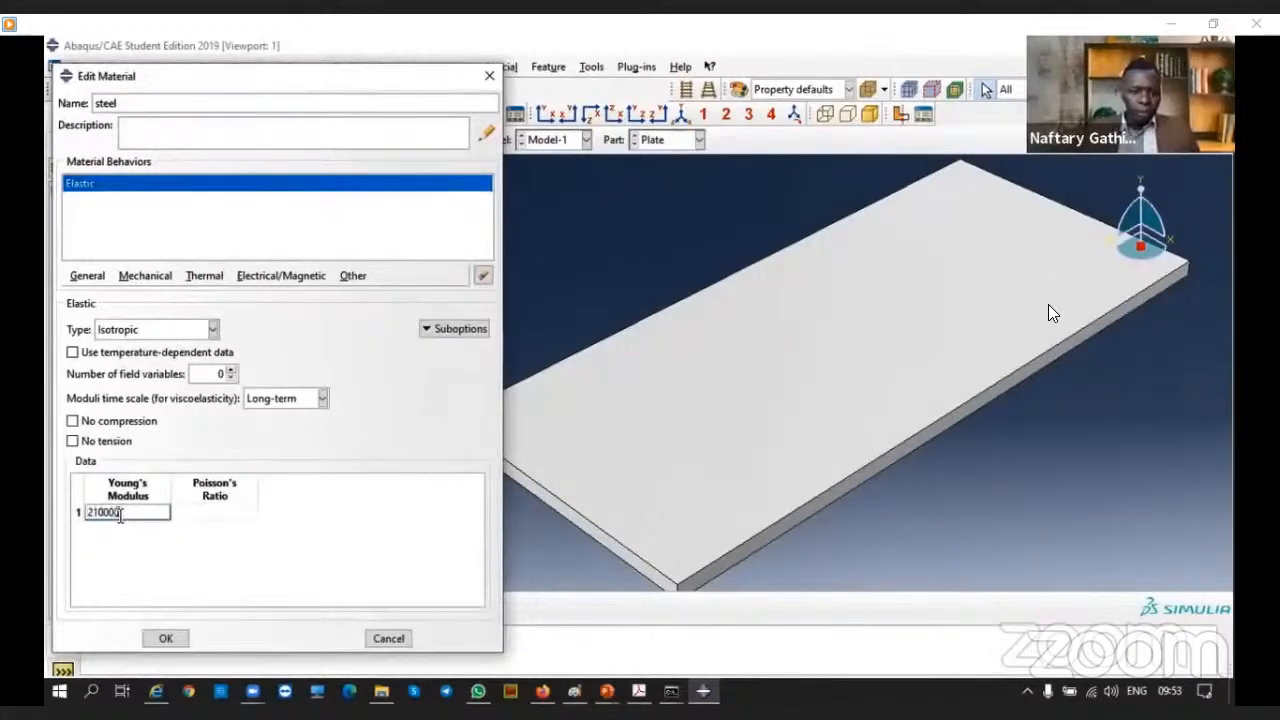
pyautogui.click(214, 514)
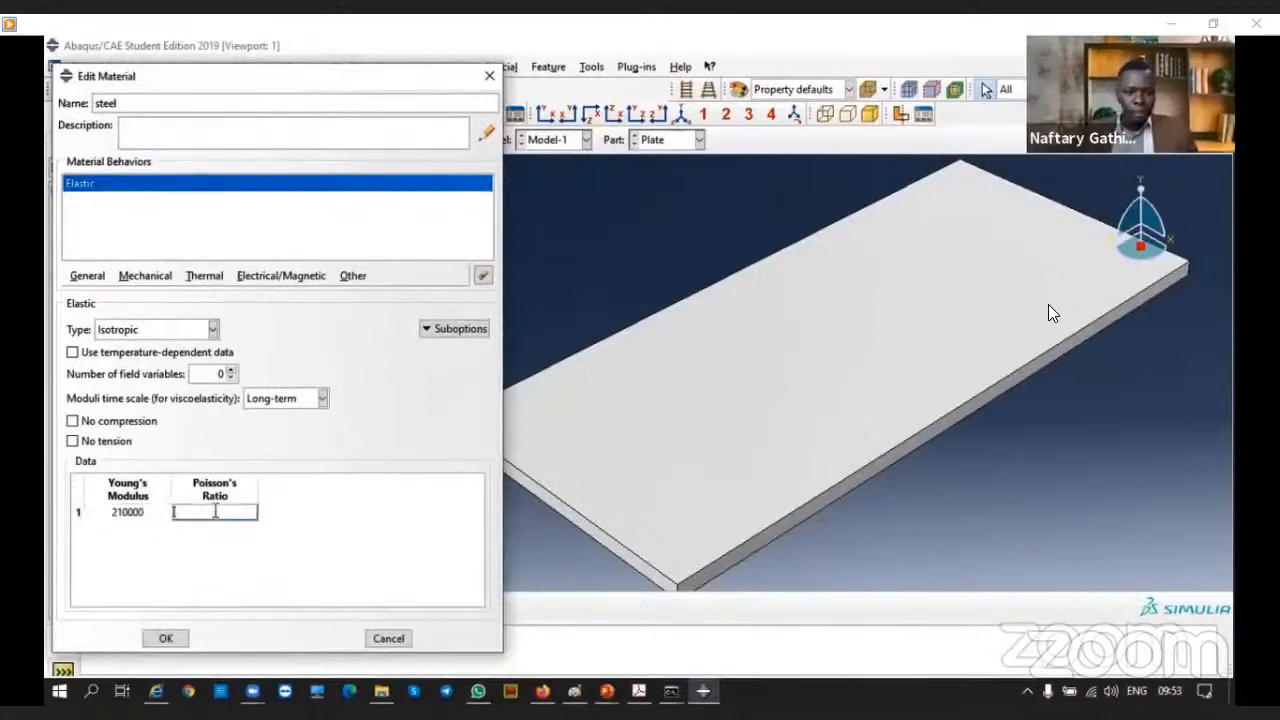
pyautogui.write('0.3')
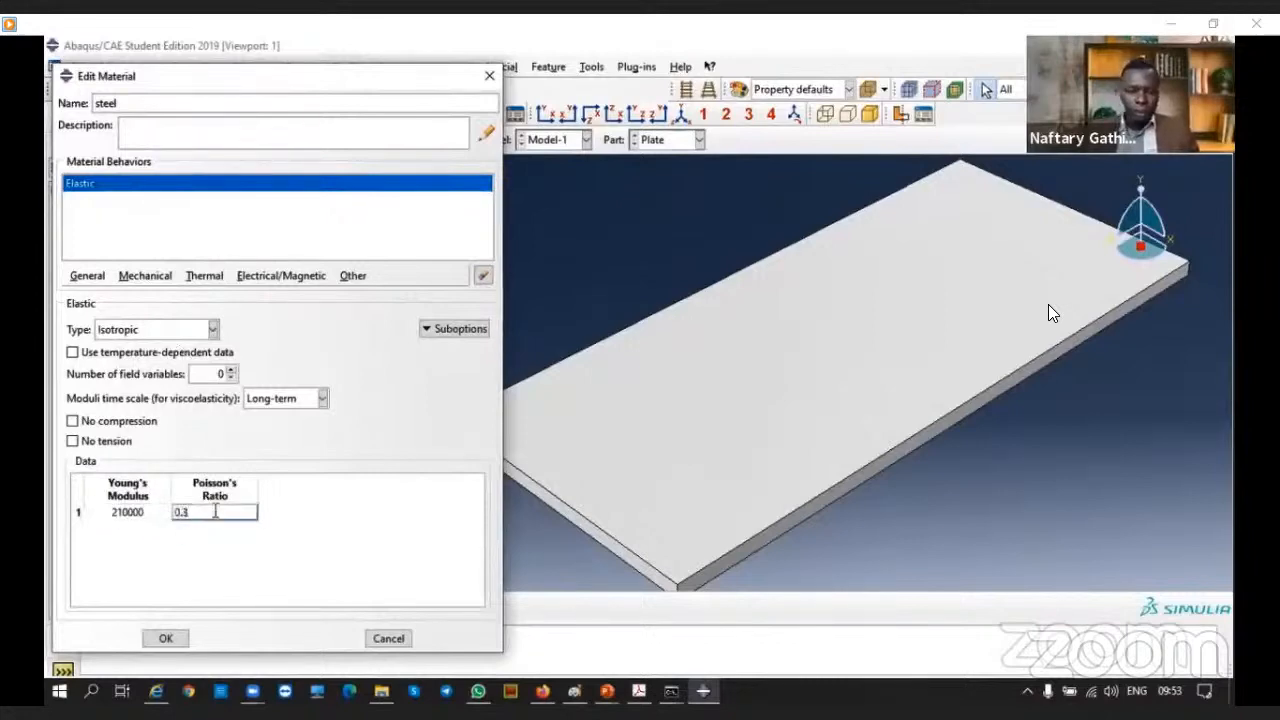
pyautogui.press('Return')
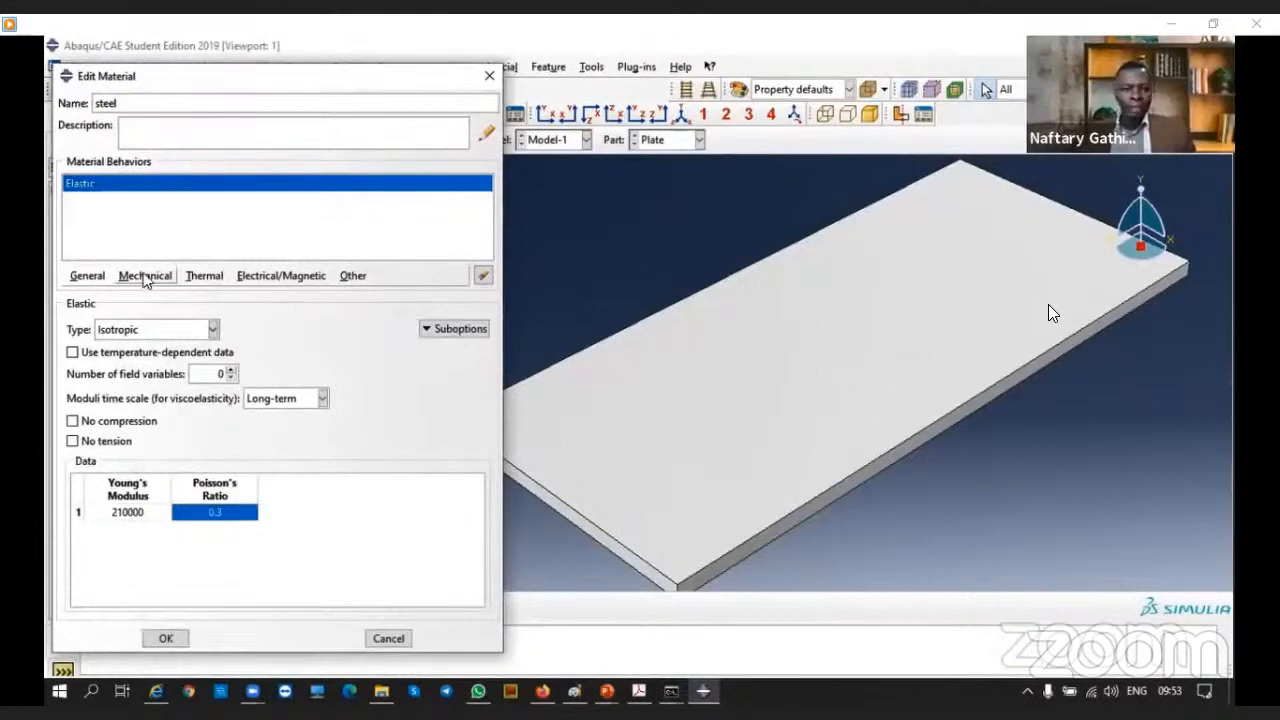
# Add a Plastic behavior with isotropic hardening to the steel material and start its first yield stress entry
pyautogui.click(144, 275)
pyautogui.moveTo(160, 311)
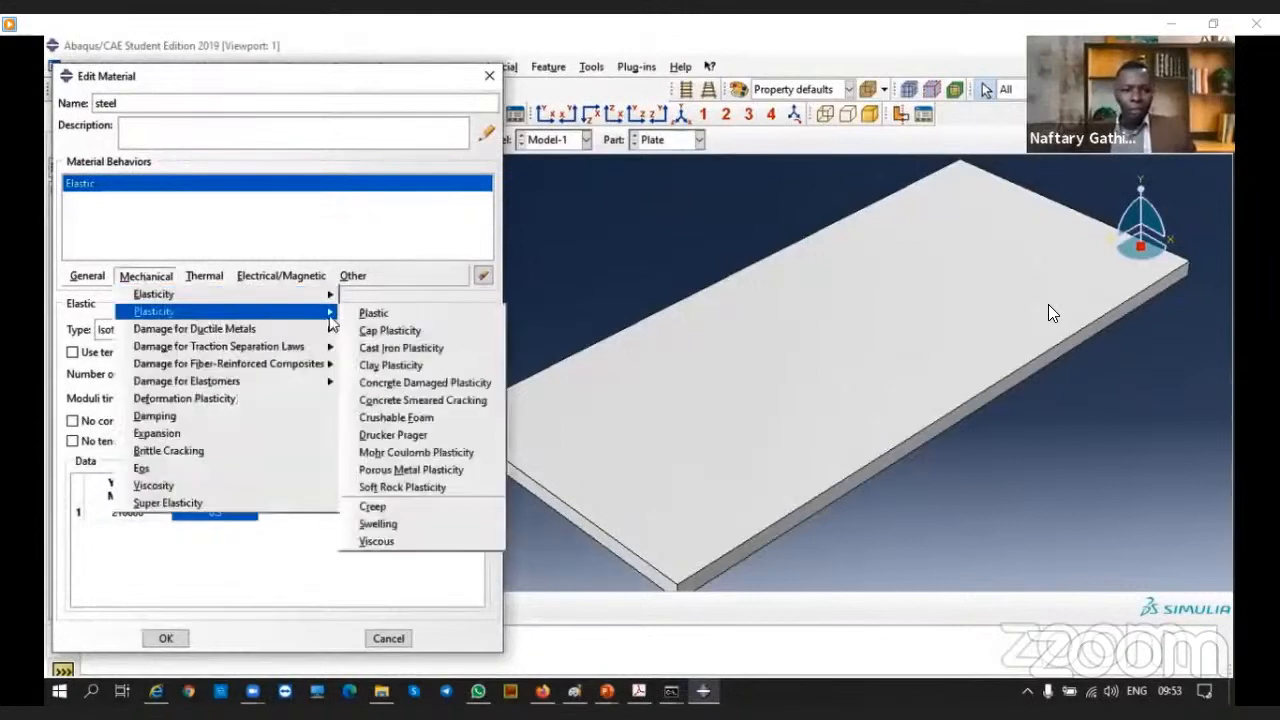
pyautogui.click(407, 316)
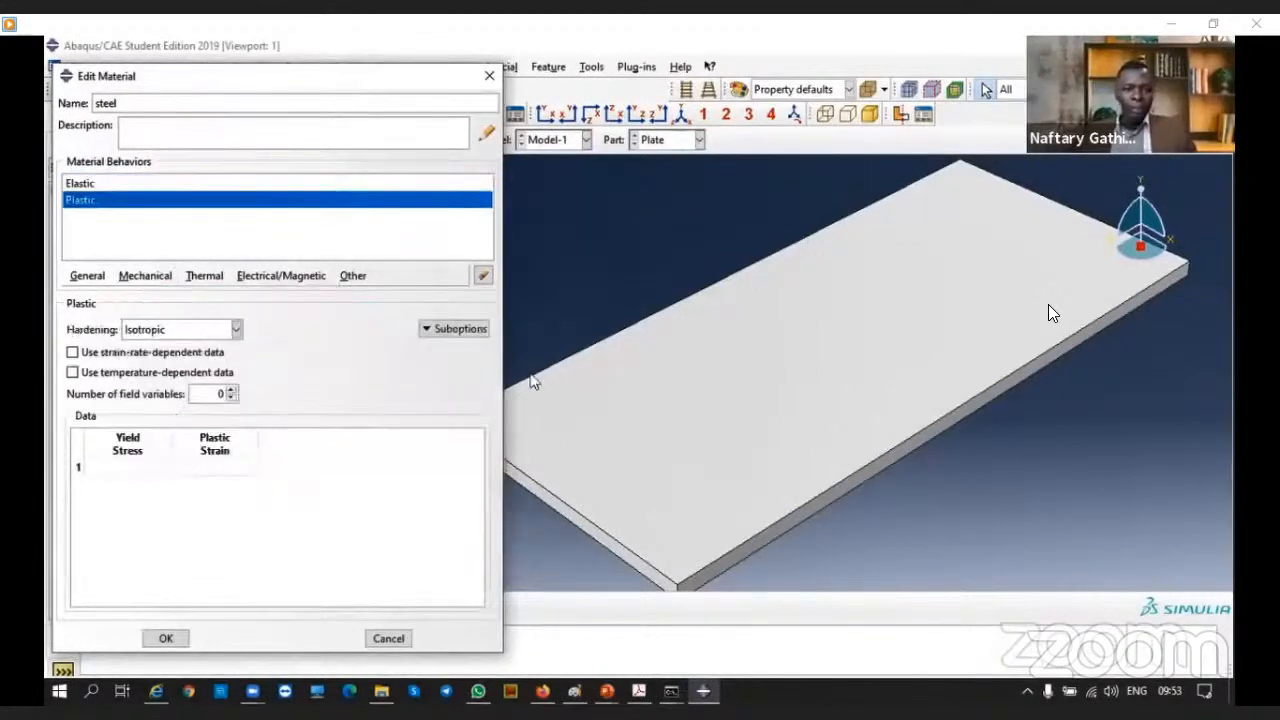
pyautogui.click(127, 467)
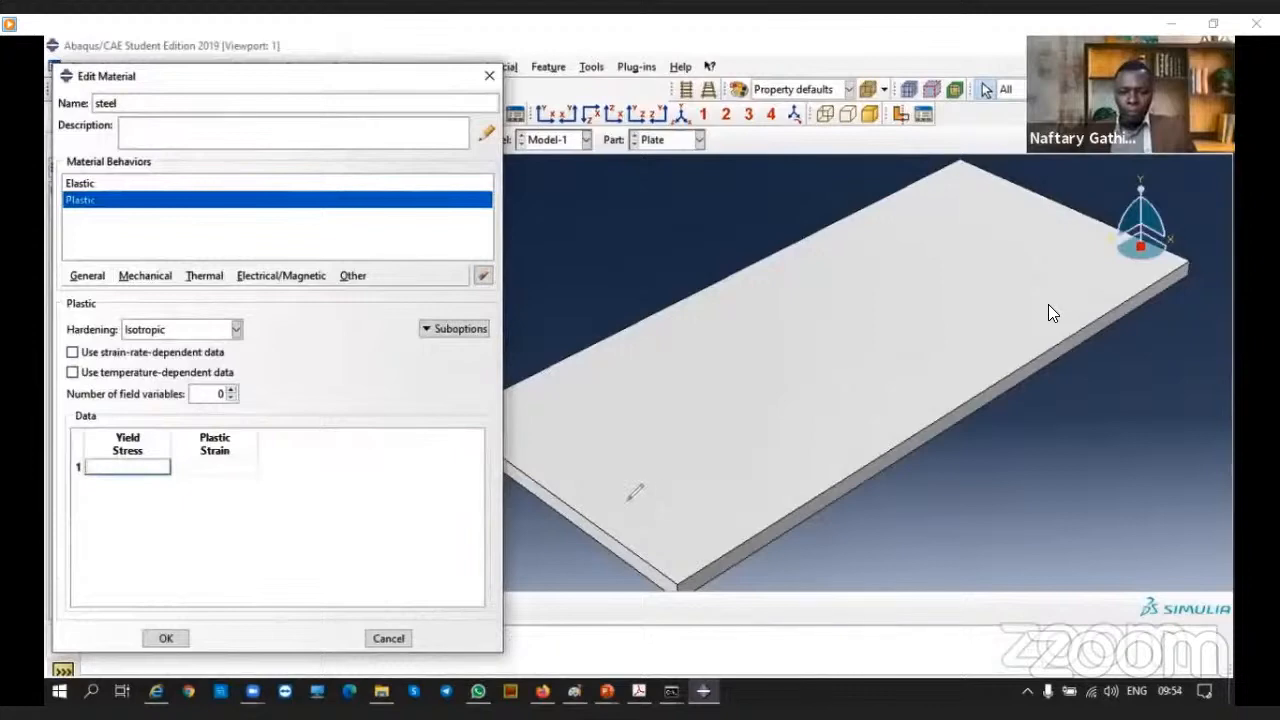
# Annotate the view with a hand-drawn stress-strain curve, mark its yield point, and handwrite 350 as the yield stress
pyautogui.moveTo(626, 290); pyautogui.dragTo(893, 540)
pyautogui.moveTo(627, 528)
pyautogui.mouseDown()
pyautogui.moveTo(692, 346)
pyautogui.moveTo(915, 346)
pyautogui.mouseUp()
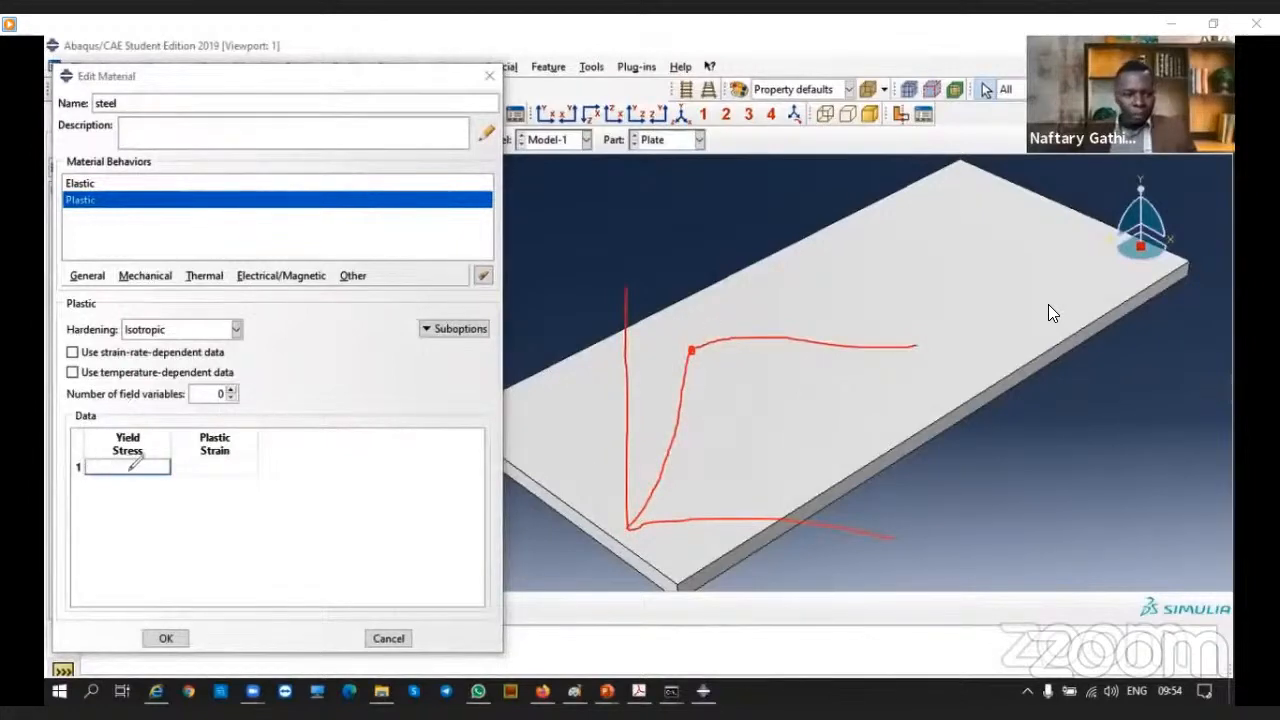
pyautogui.moveTo(692, 354); pyautogui.dragTo(696, 530)
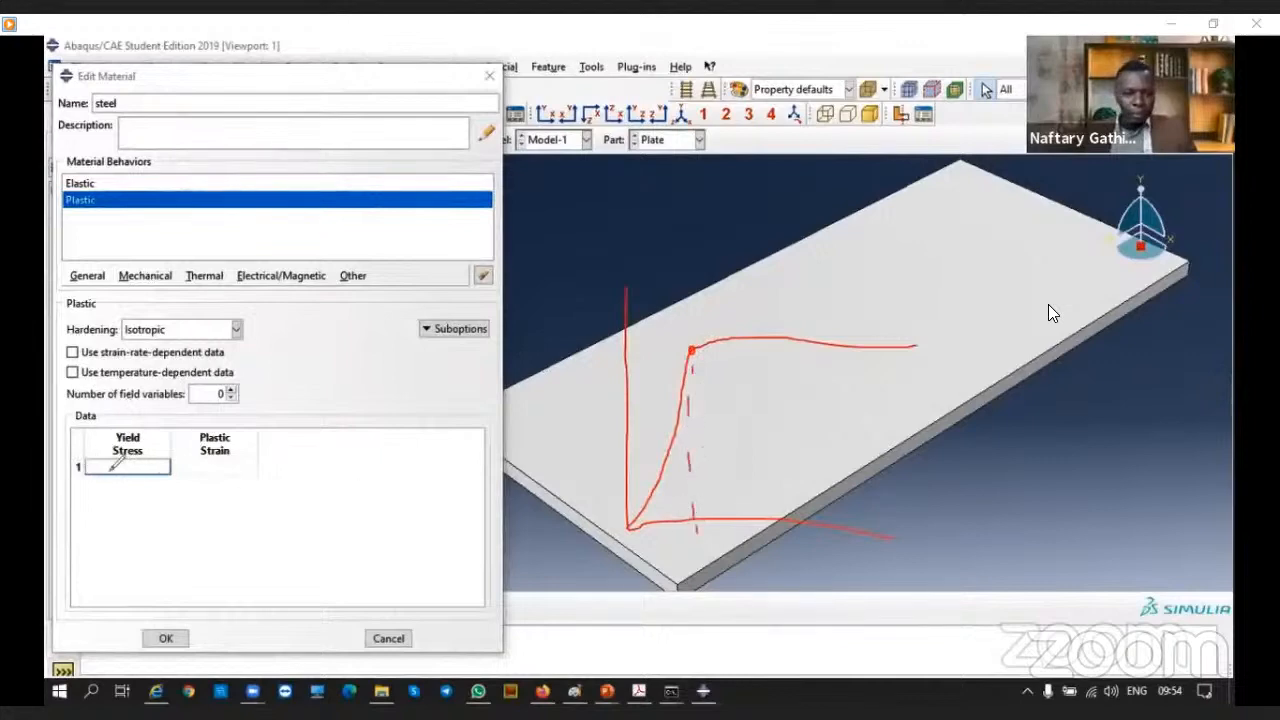
pyautogui.moveTo(118, 465); pyautogui.dragTo(147, 467)
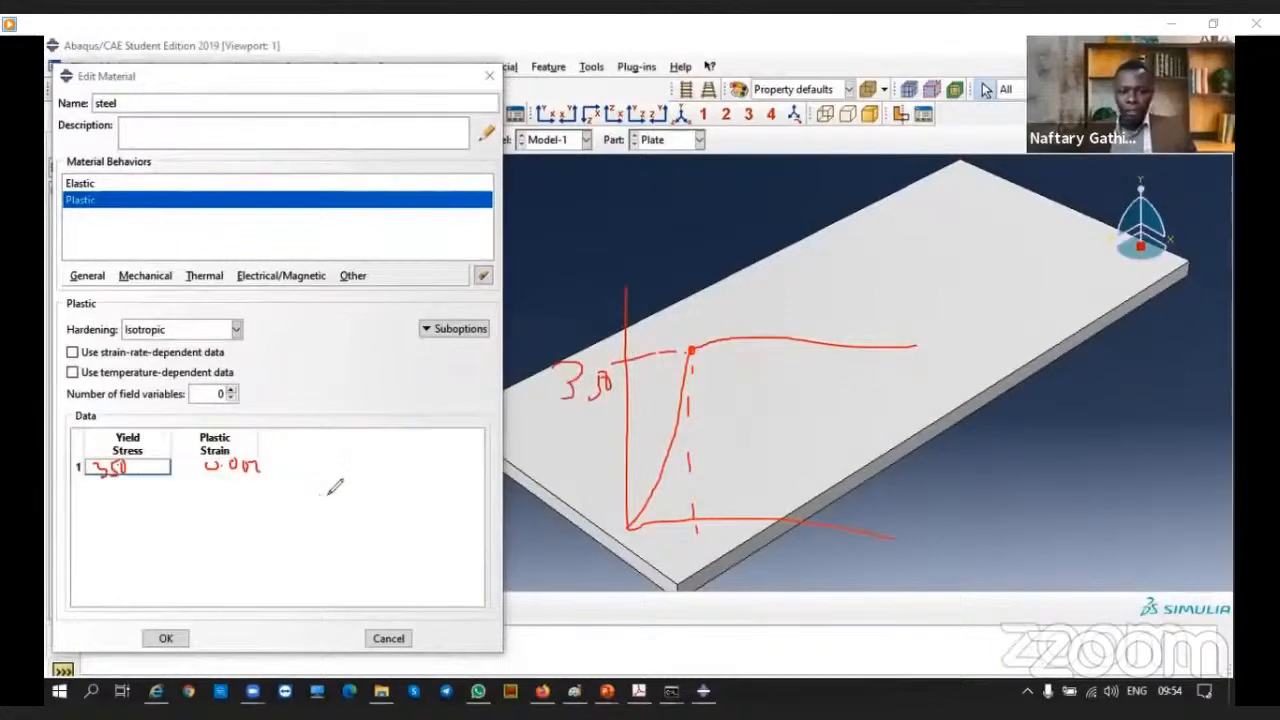
pyautogui.moveTo(598, 496)
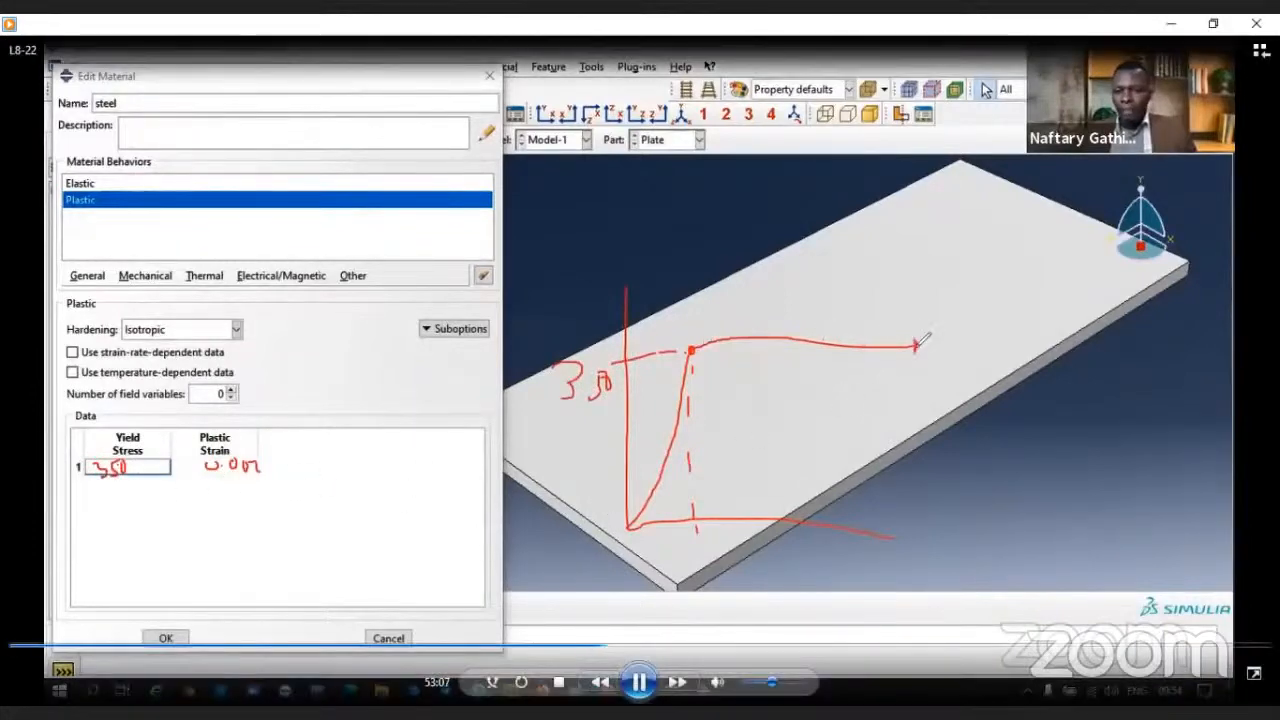
pyautogui.click(638, 684)
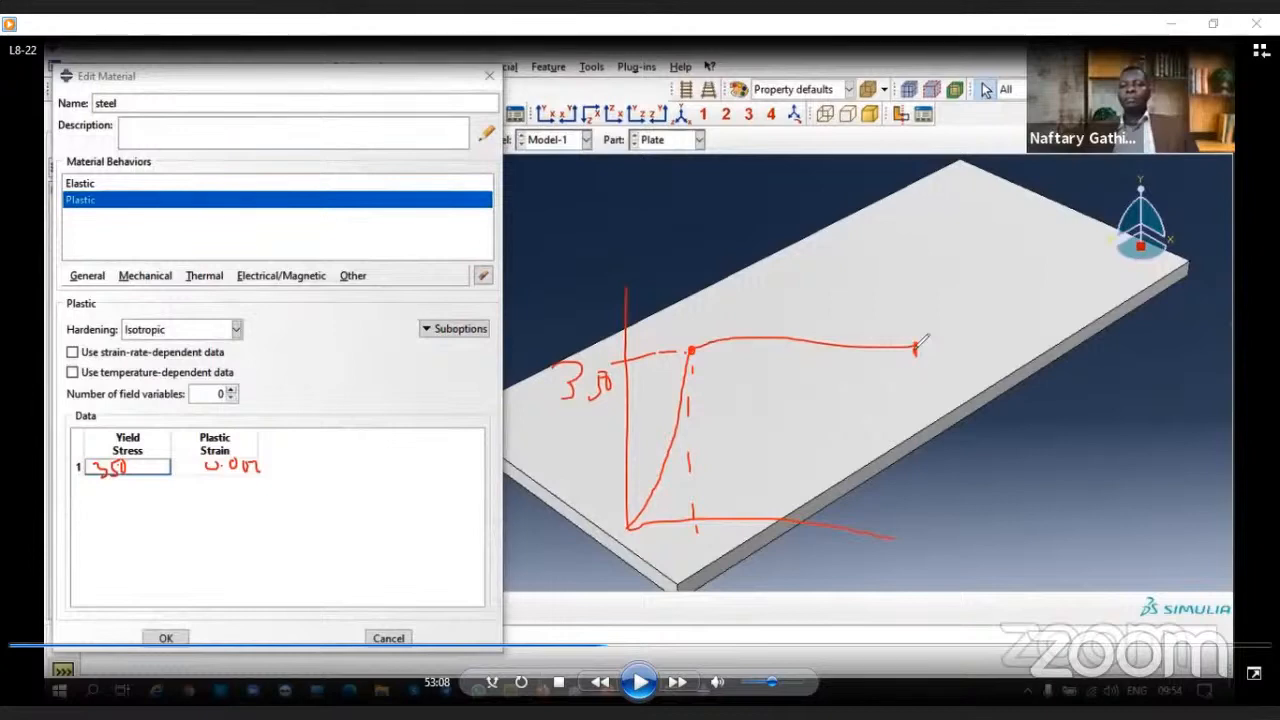
pyautogui.press('space')
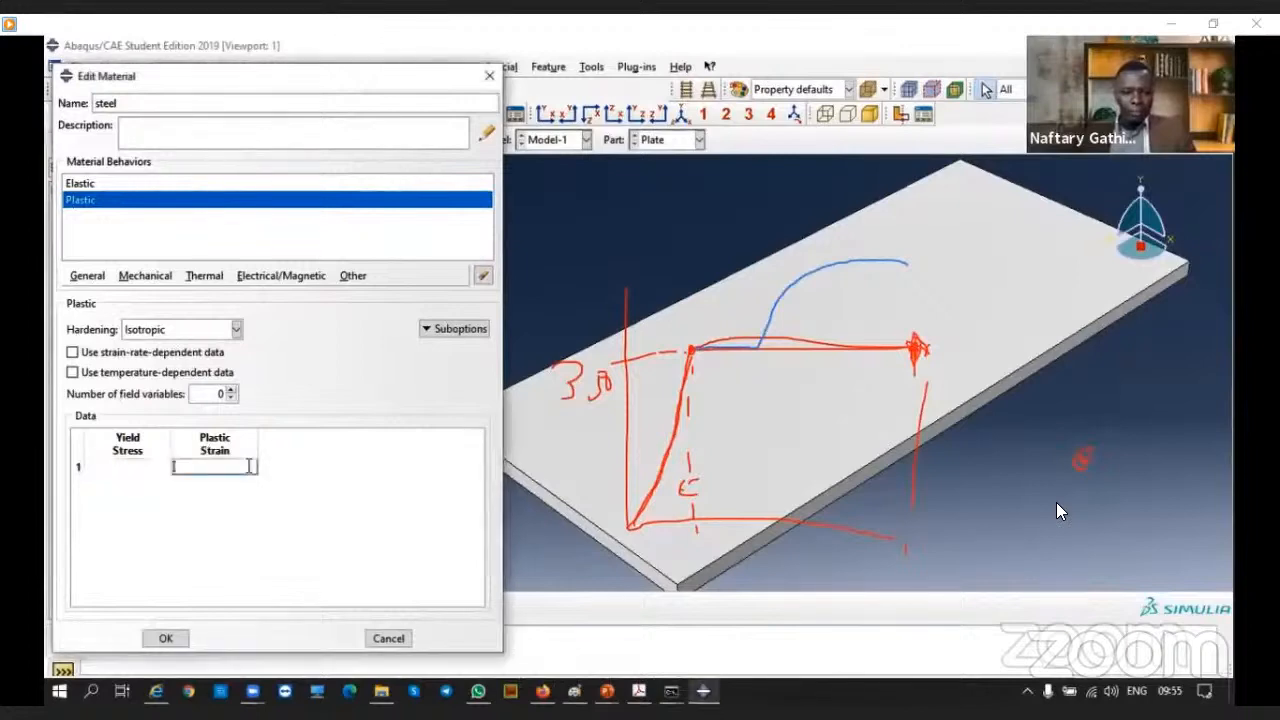
# Extend the Plastic data table of the steel material to six rows
pyautogui.press('Return')
pyautogui.press('Return')
pyautogui.press('Return')
pyautogui.press('Return')
pyautogui.press('Return')
pyautogui.press('Return')
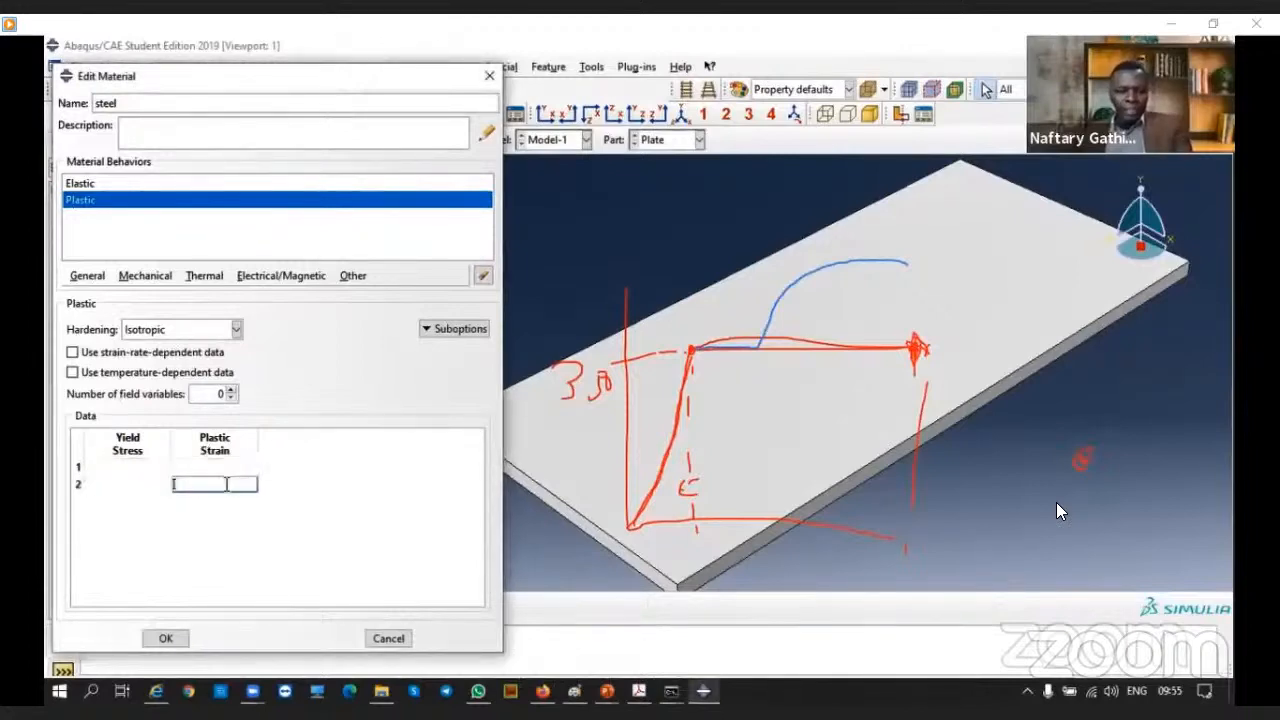
pyautogui.press('Return')
pyautogui.press('Down')
# Enter plastic data of 350 at strain 0.02 and 350 at strain 0.08, plus a third yield stress of 365
pyautogui.click(150, 467)
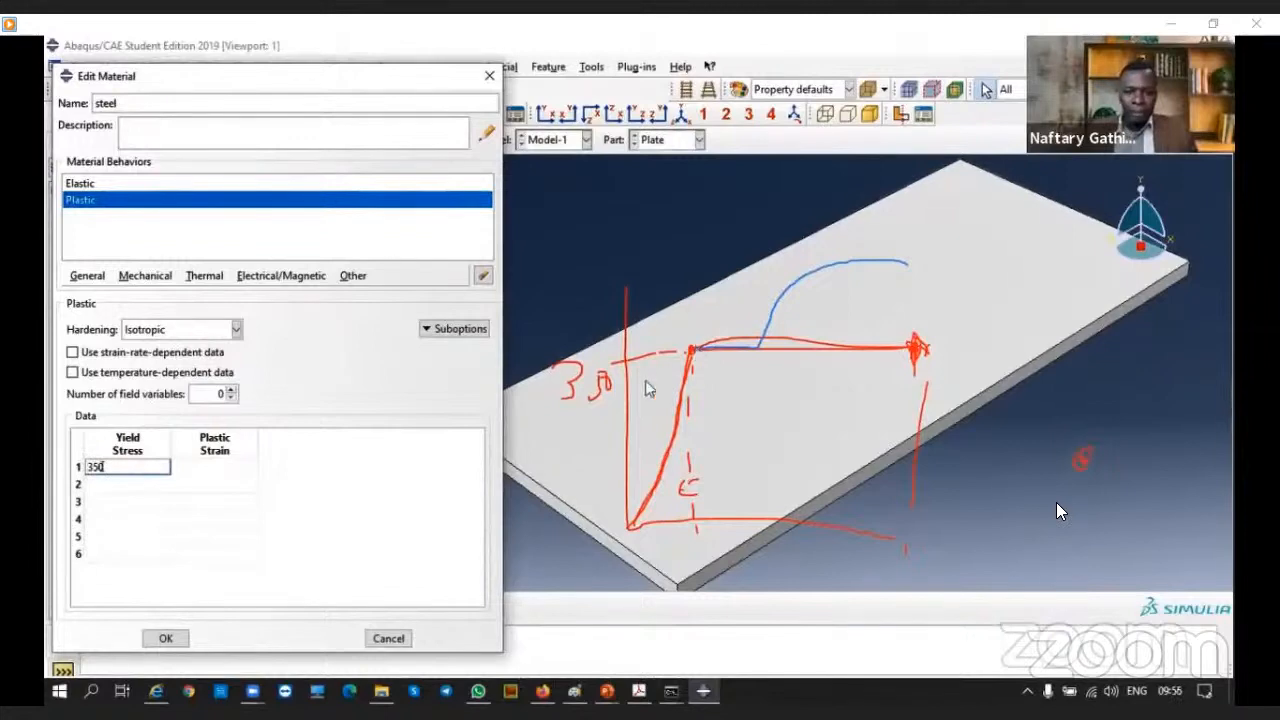
pyautogui.click(222, 468)
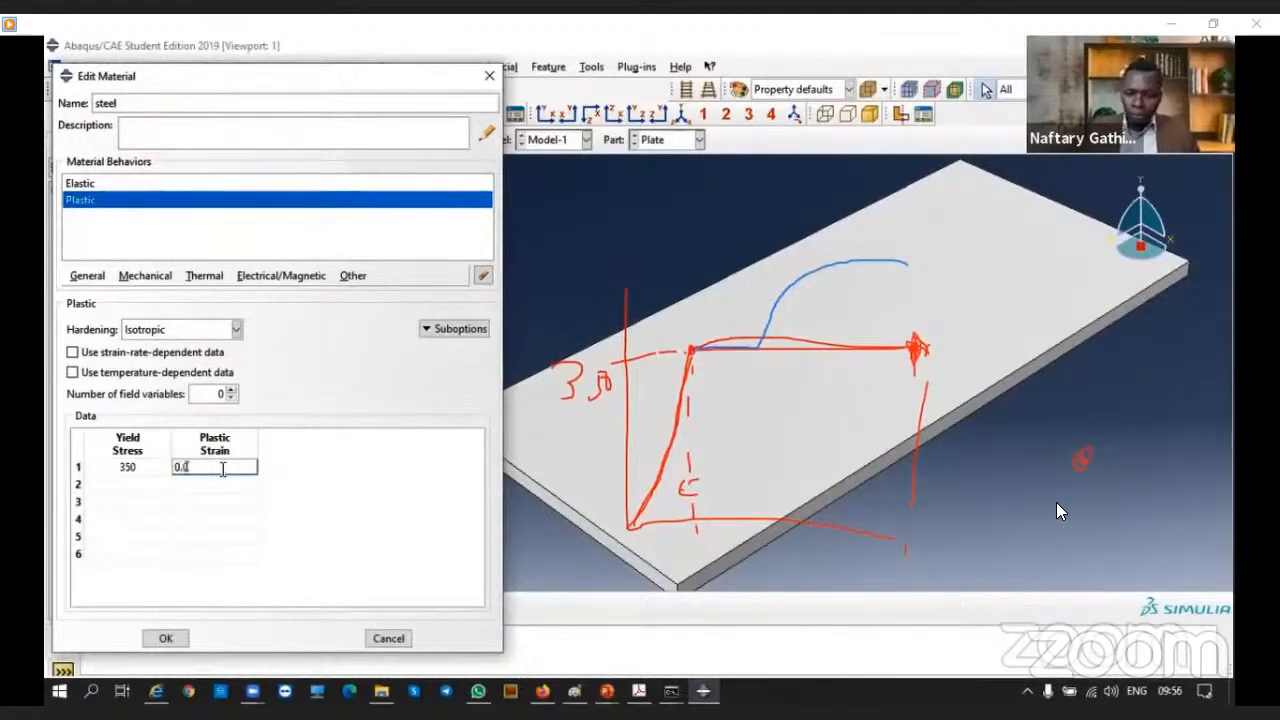
pyautogui.click(164, 485)
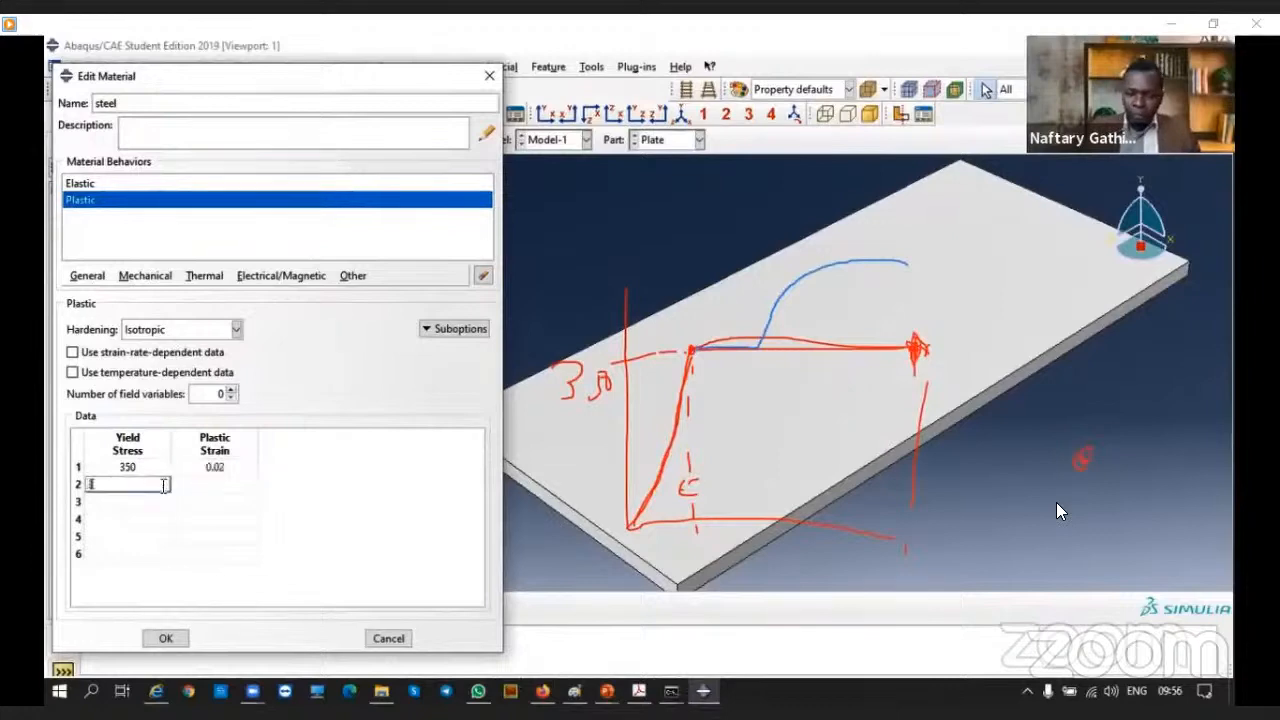
pyautogui.write('350')
pyautogui.click(241, 483)
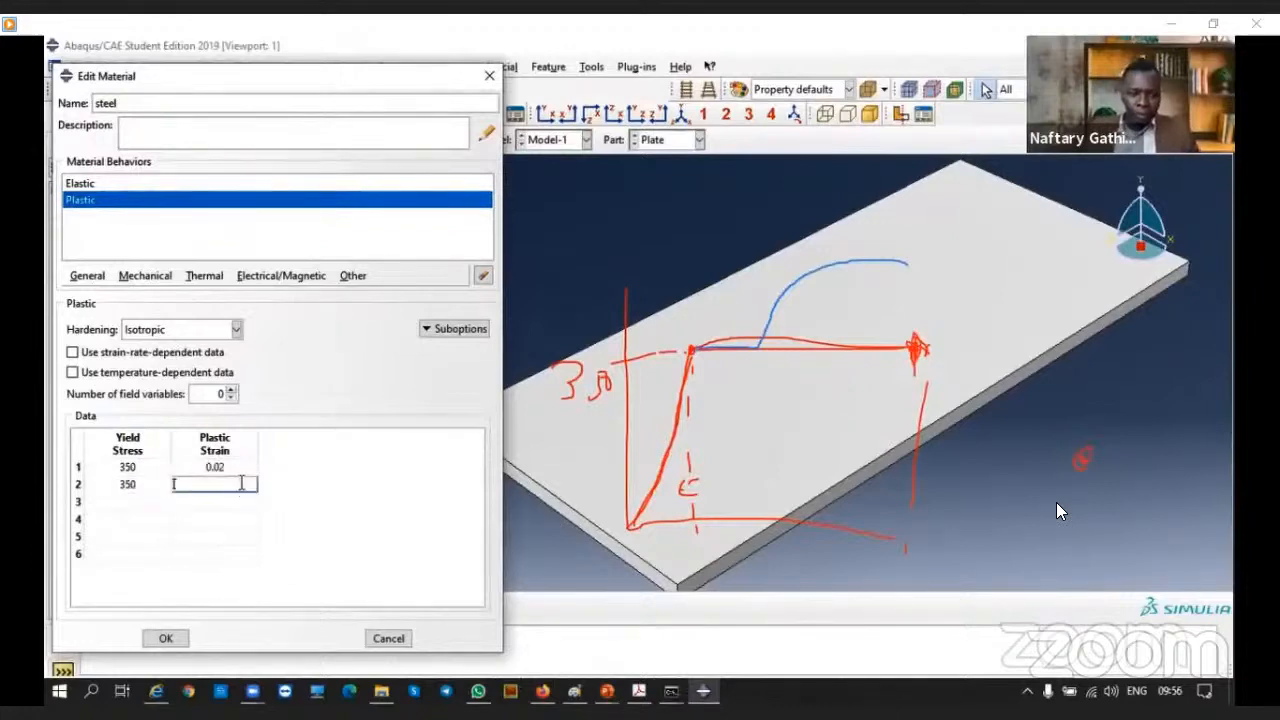
pyautogui.write('0.08')
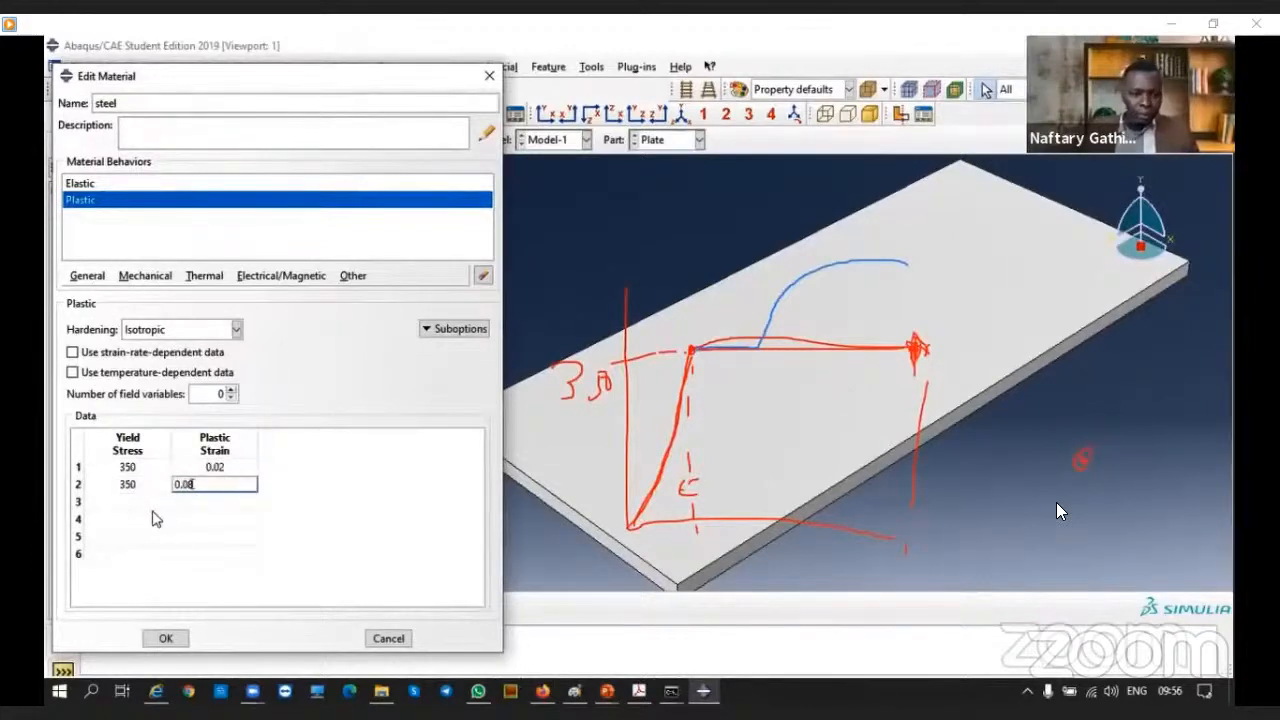
pyautogui.click(151, 505)
pyautogui.write('365')
pyautogui.click(232, 503)
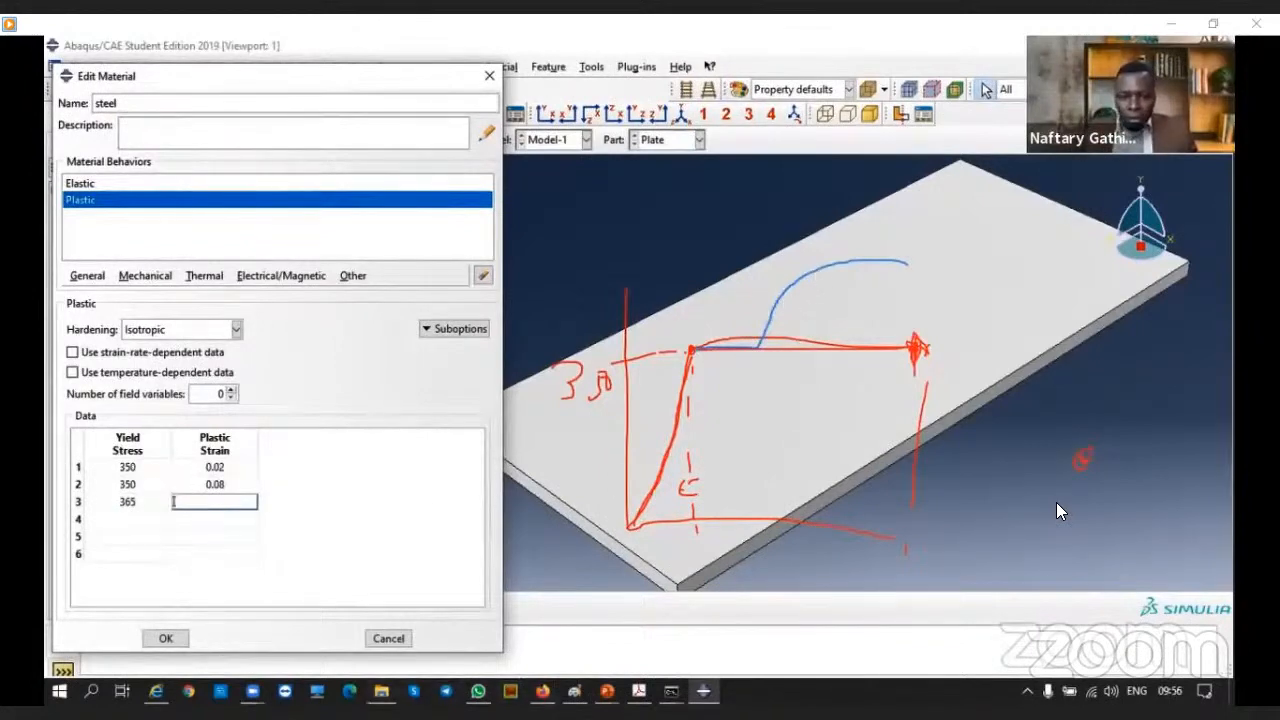
# Clear all yield stress and plastic strain values from the Plastic data table
pyautogui.click(1060, 511)
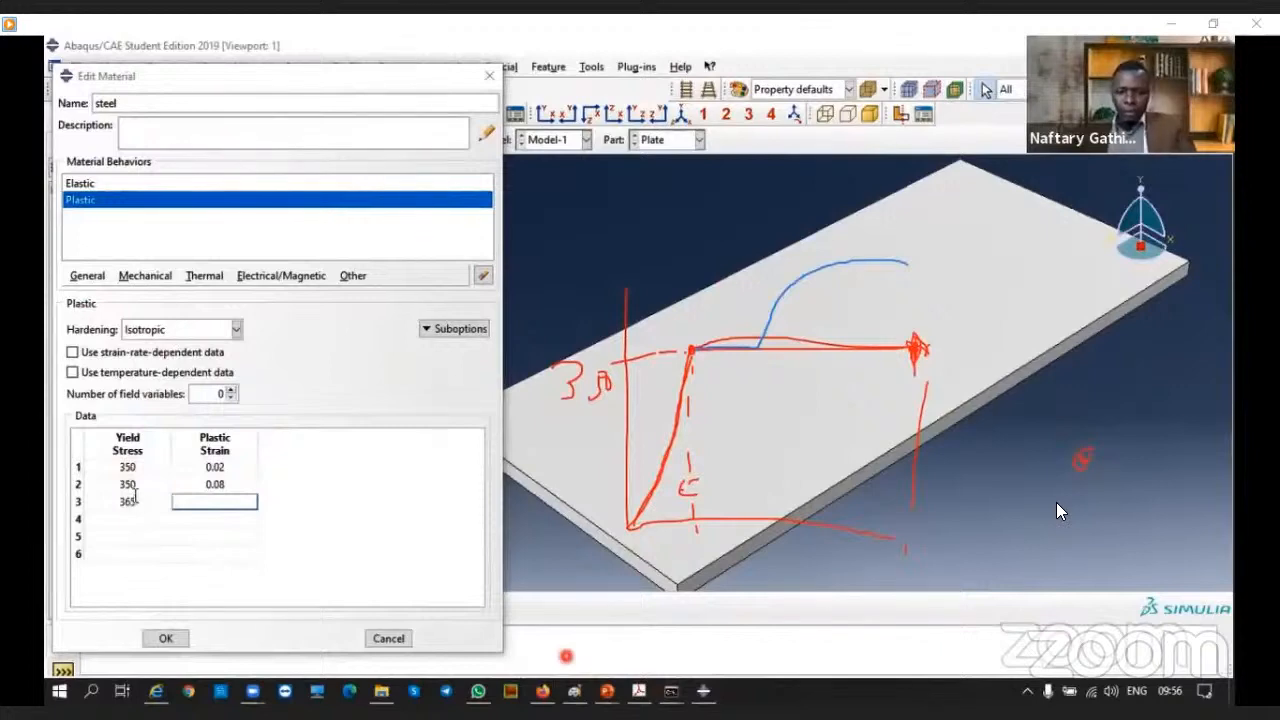
pyautogui.press('BackSpace')
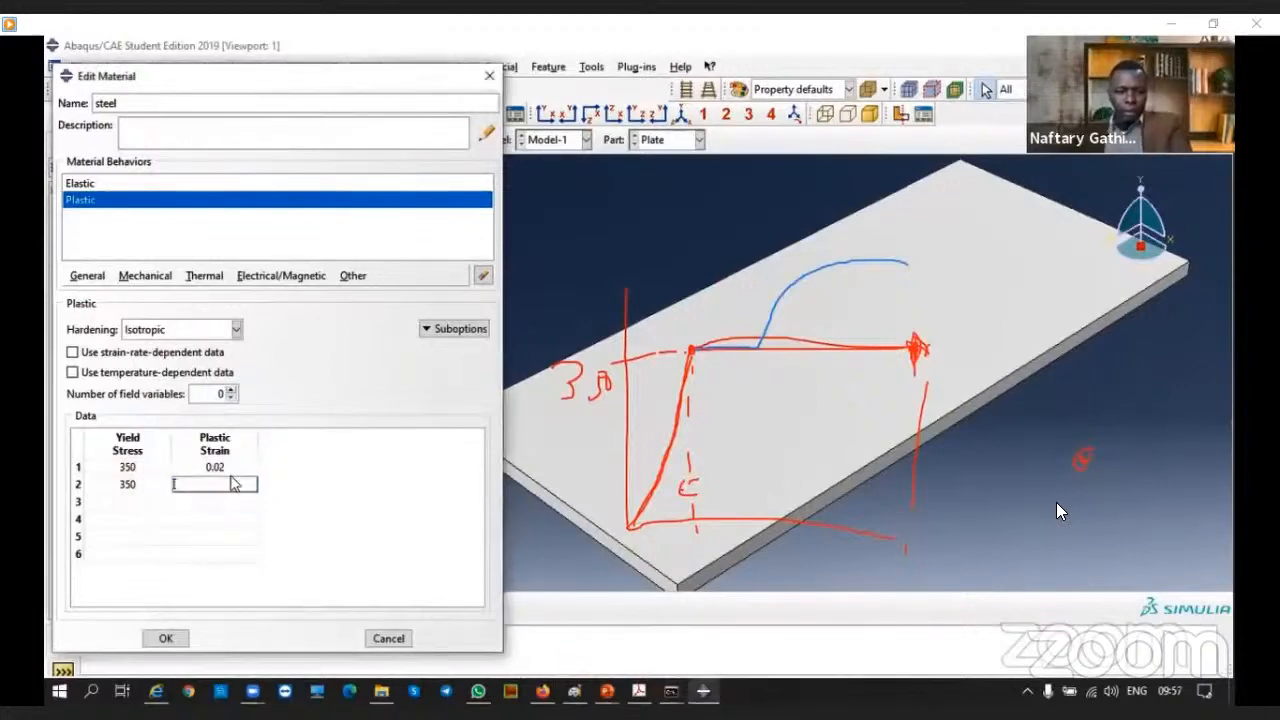
pyautogui.click(228, 466)
pyautogui.press('BackSpace')
pyautogui.click(225, 456)
pyautogui.click(140, 467)
pyautogui.press('BackSpace')
pyautogui.click(141, 485)
pyautogui.press('BackSpace')
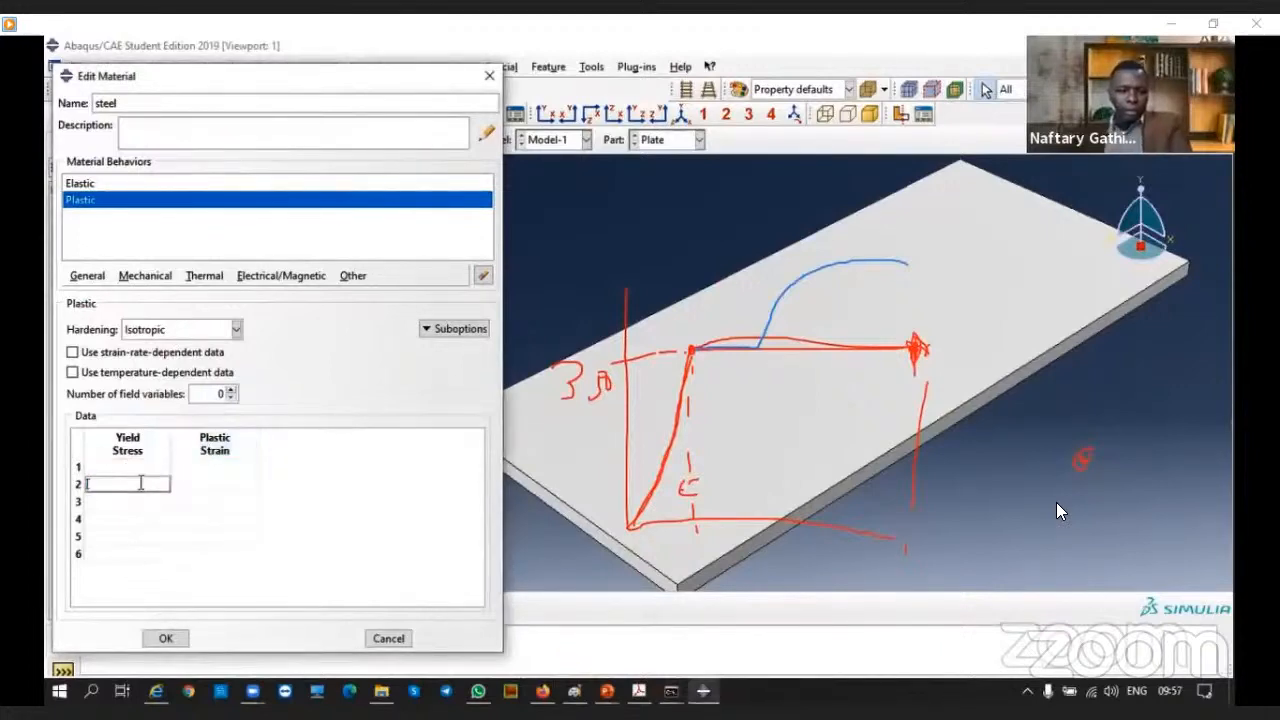
# Return to the Elastic behavior, describe the material as Mild steel, and try to save it
pyautogui.click(150, 276)
pyautogui.moveTo(157, 294)
pyautogui.click(370, 296)
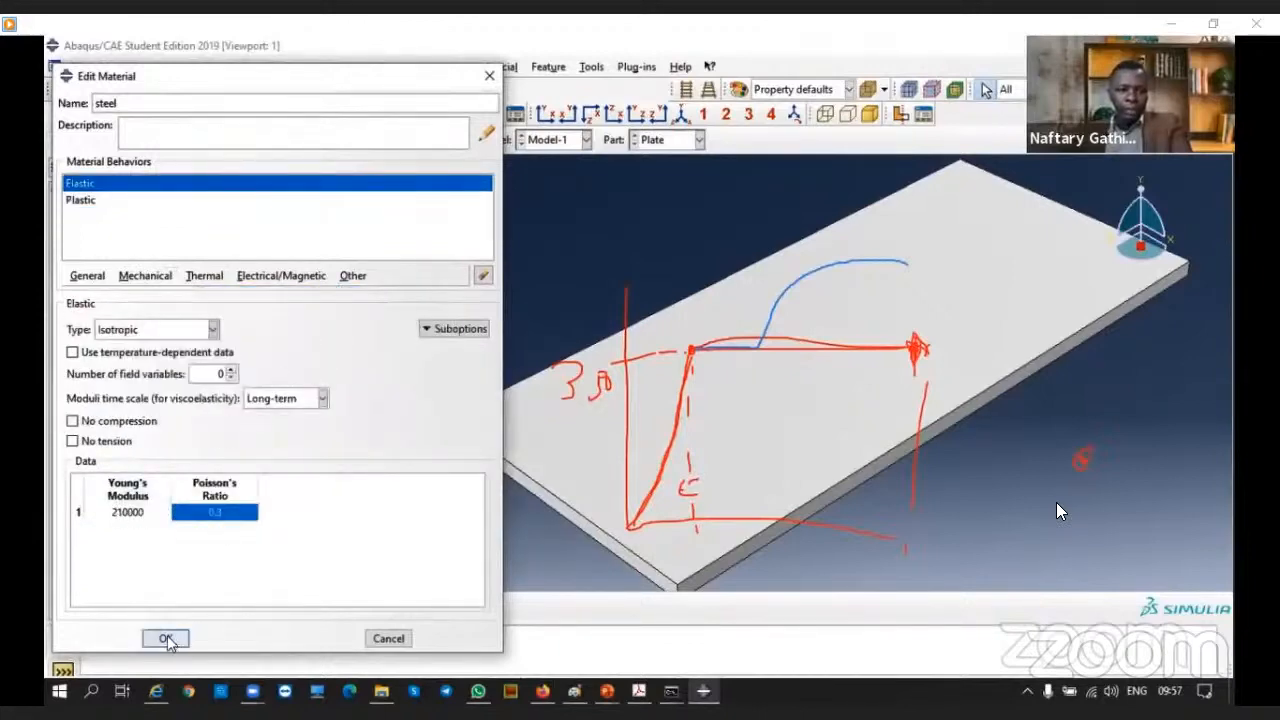
pyautogui.click(159, 128)
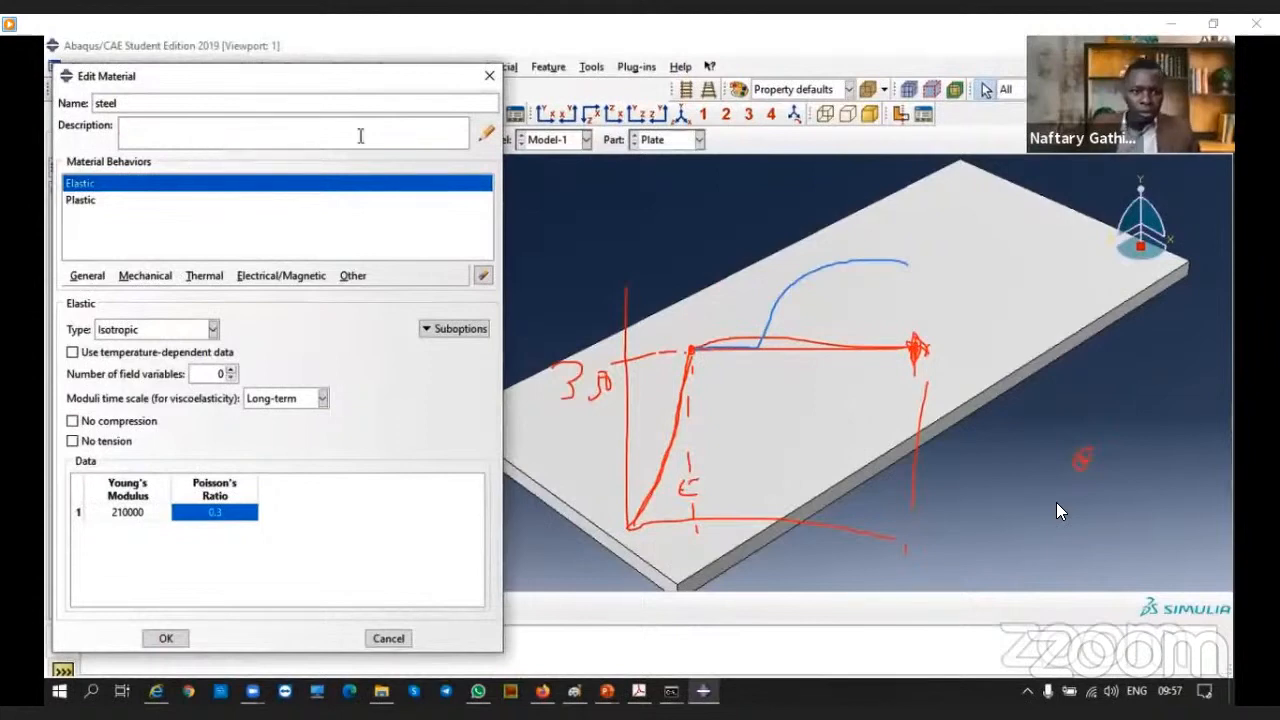
pyautogui.click(486, 132)
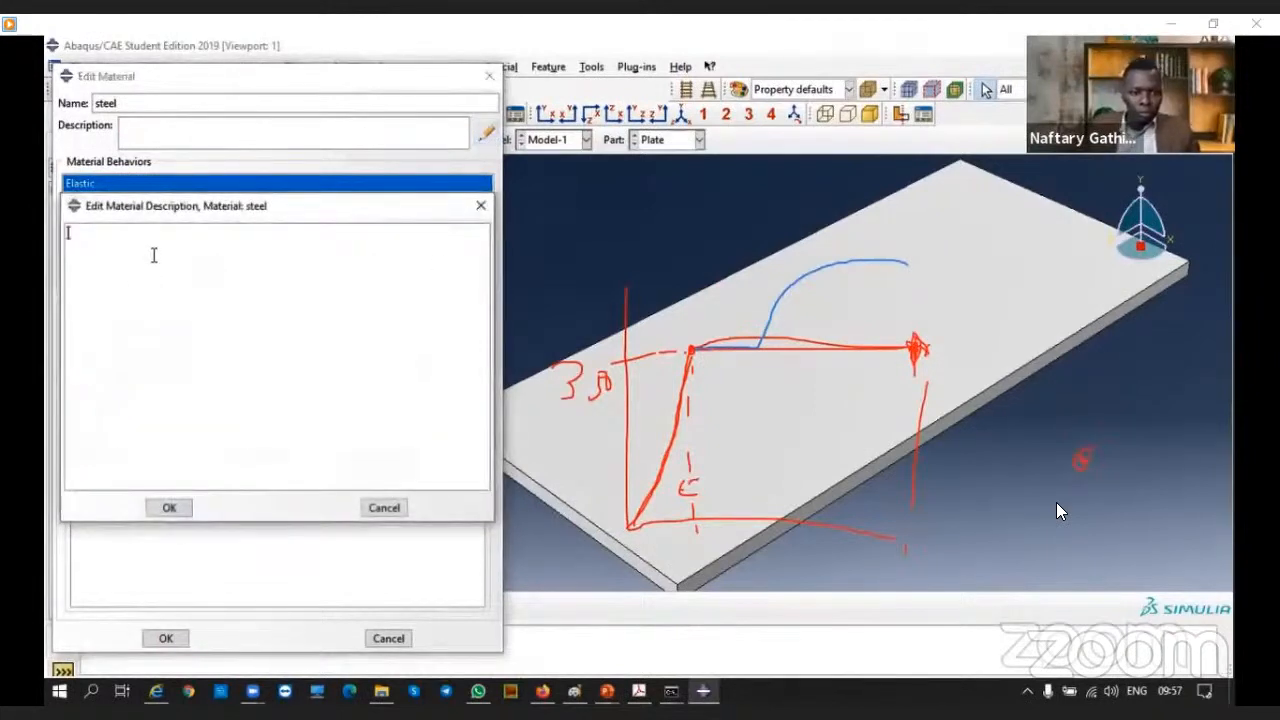
pyautogui.write('Mild steel')
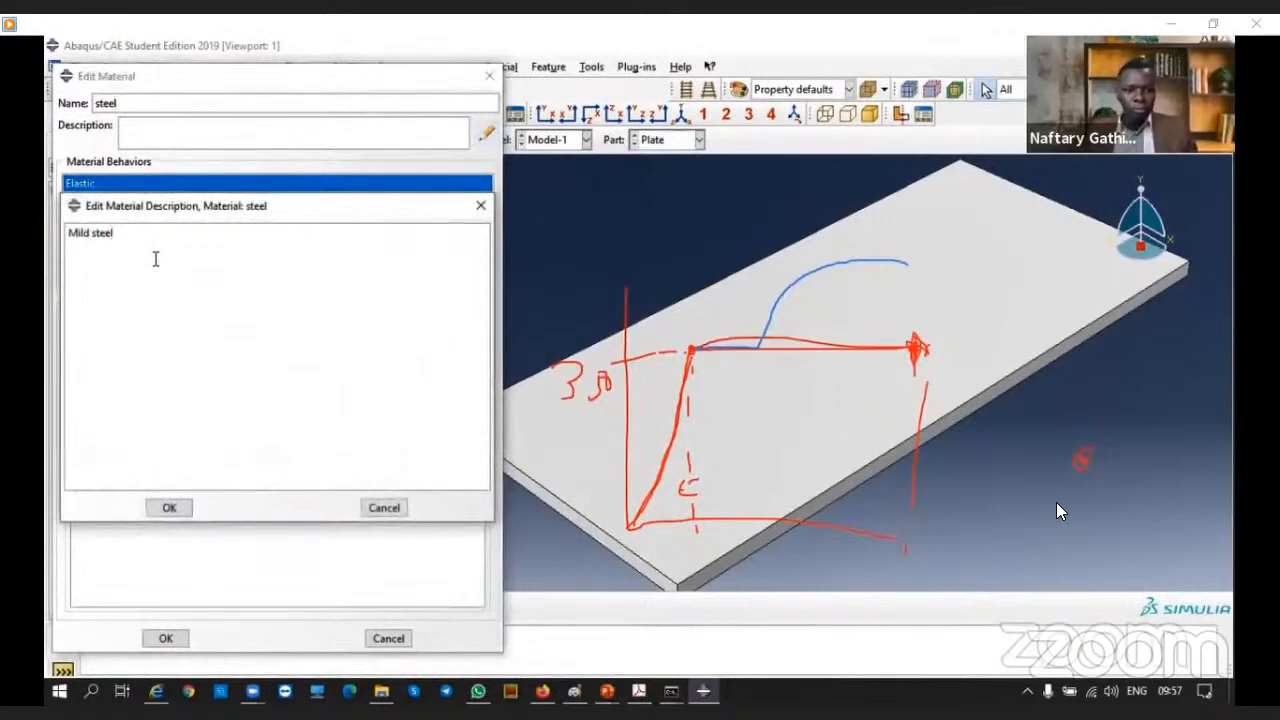
pyautogui.click(169, 509)
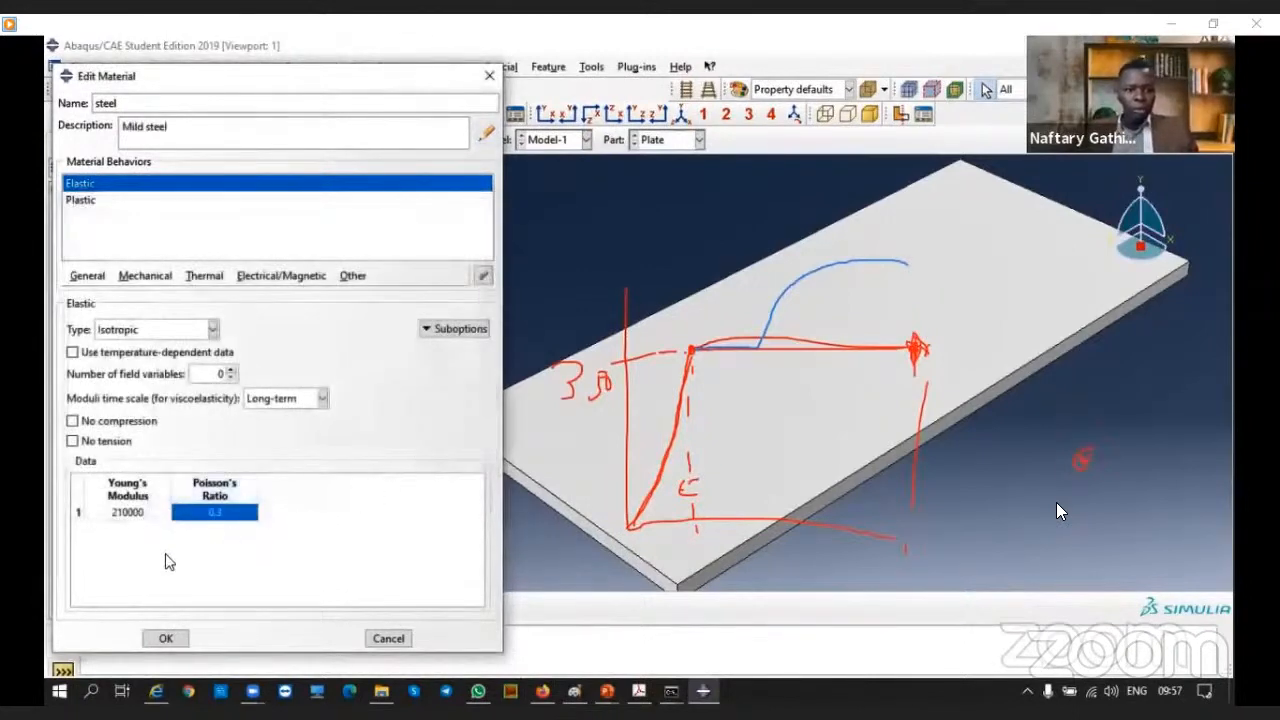
pyautogui.click(170, 639)
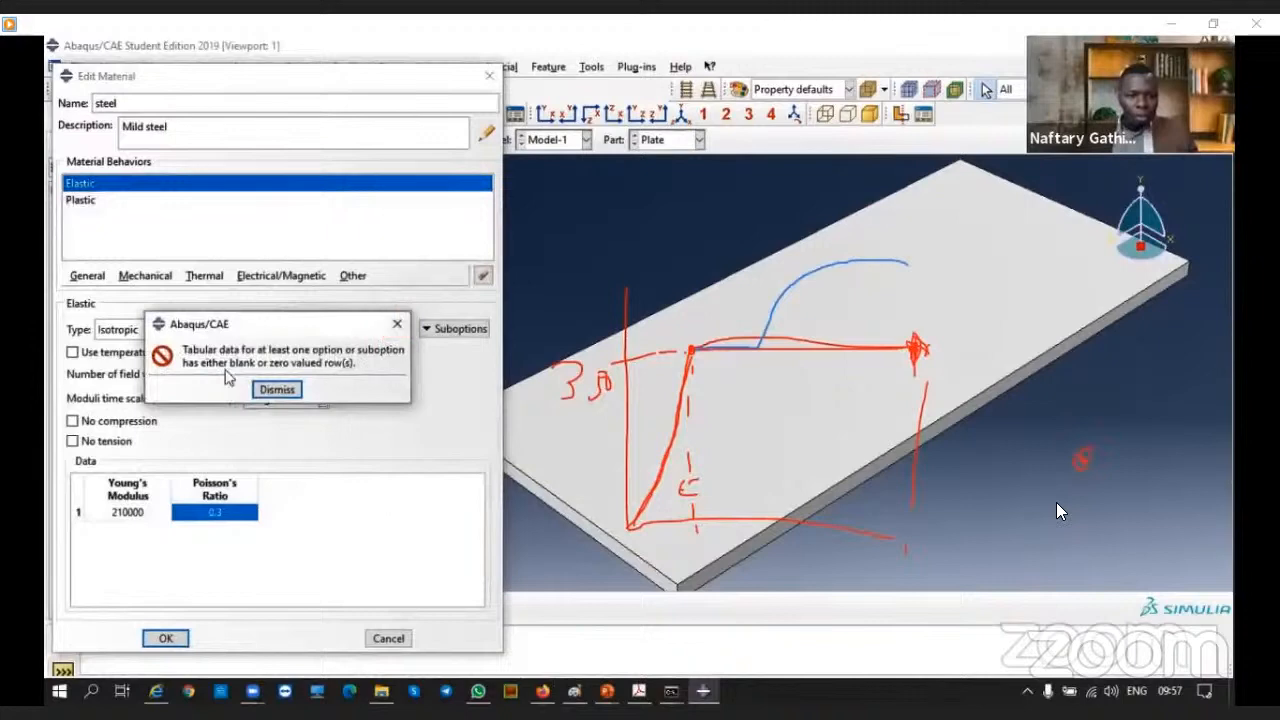
pyautogui.click(396, 327)
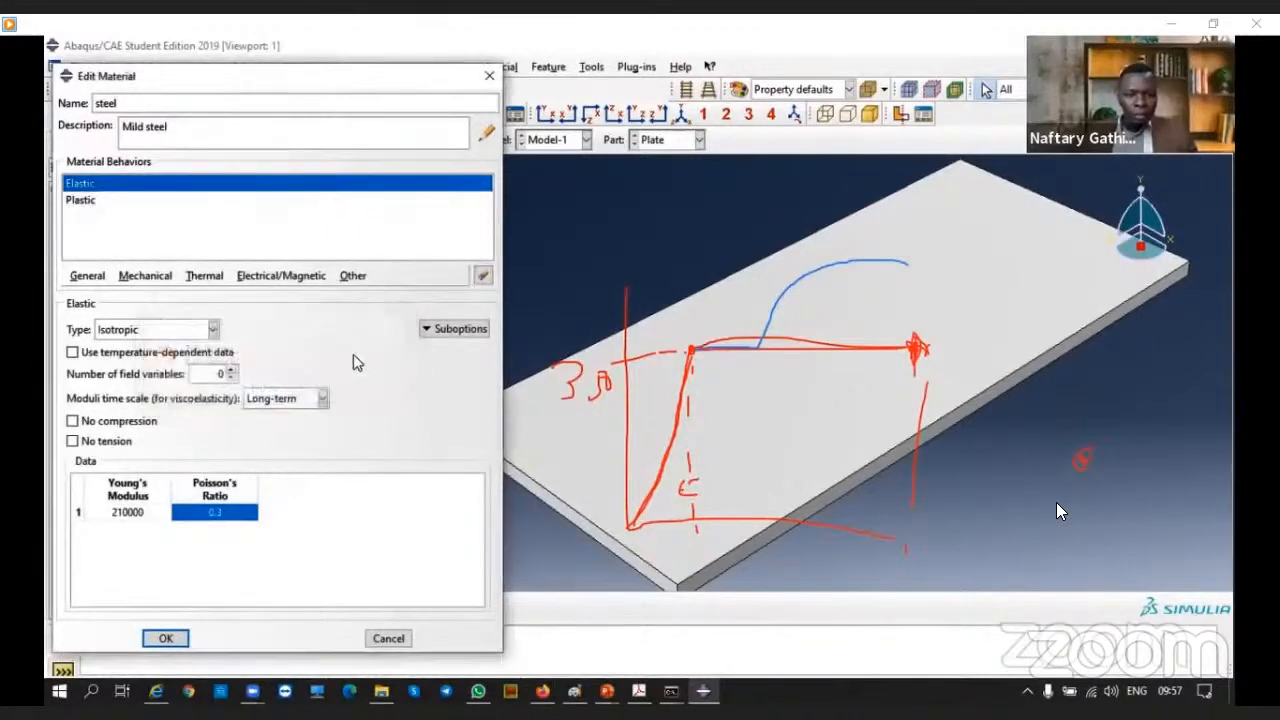
# Reopen the Plastic behavior's data table, then discard the unfinished steel material
pyautogui.click(167, 274)
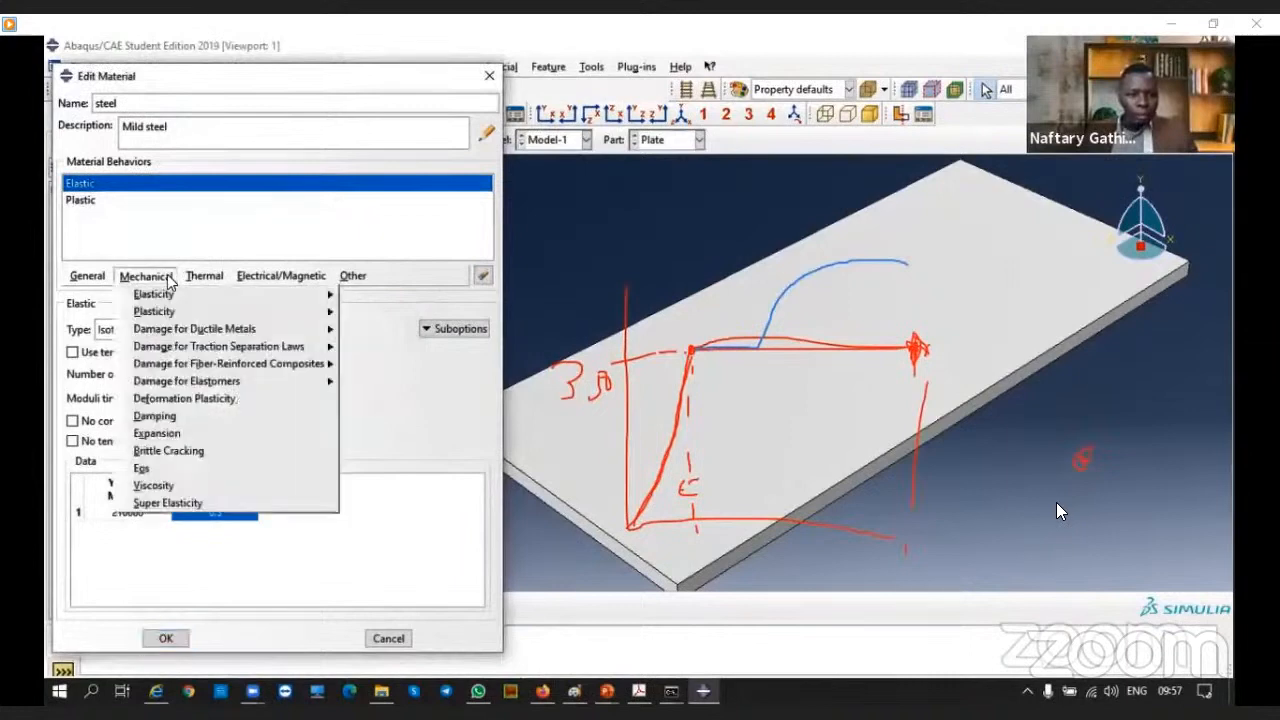
pyautogui.moveTo(316, 318)
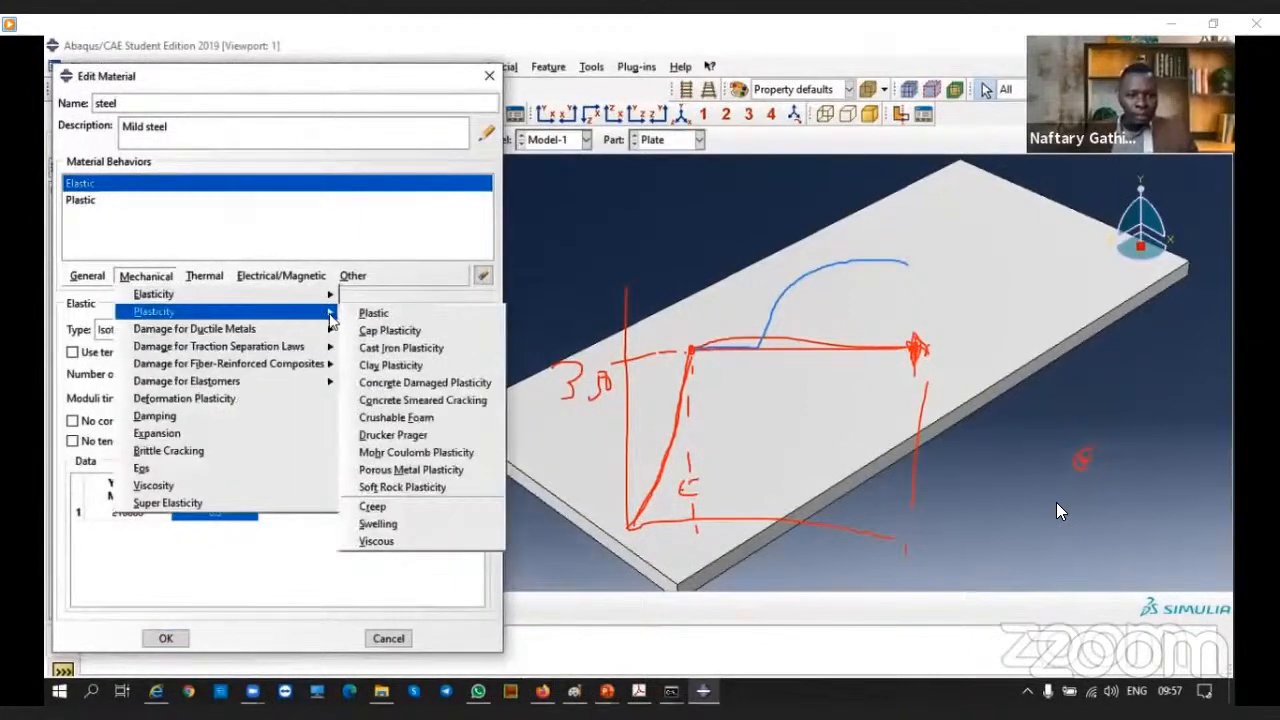
pyautogui.click(368, 314)
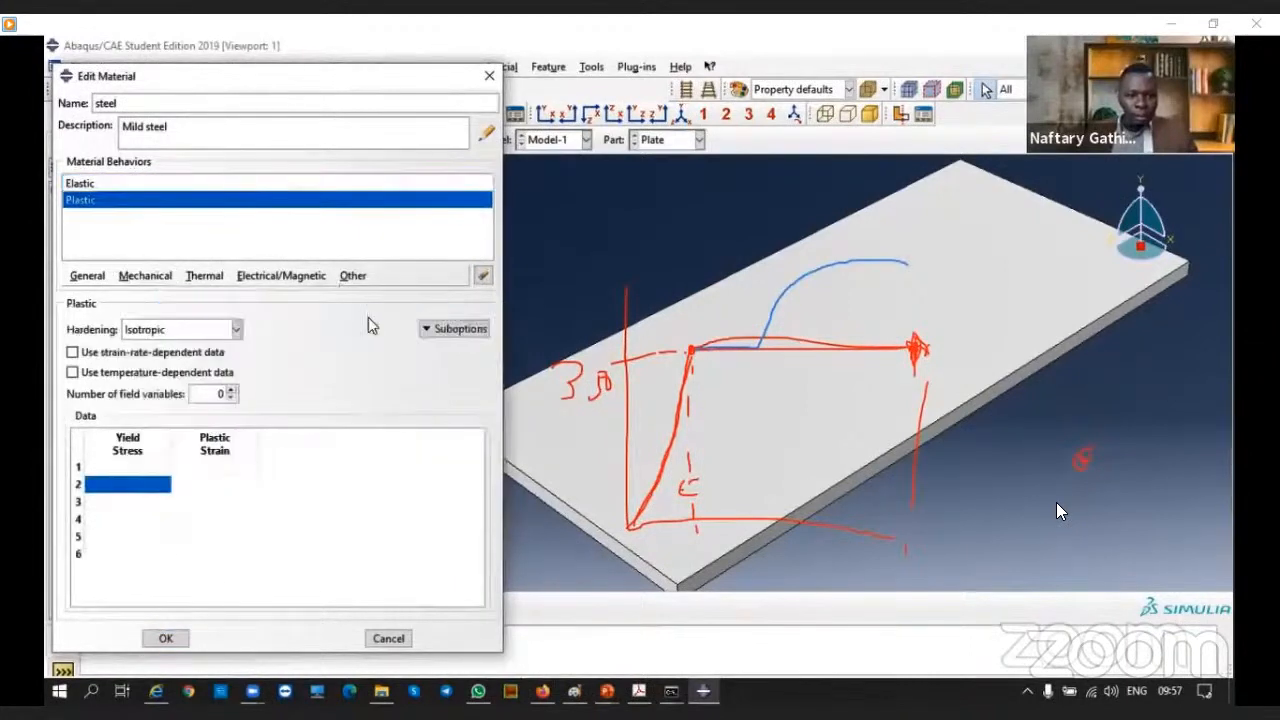
pyautogui.click(135, 553)
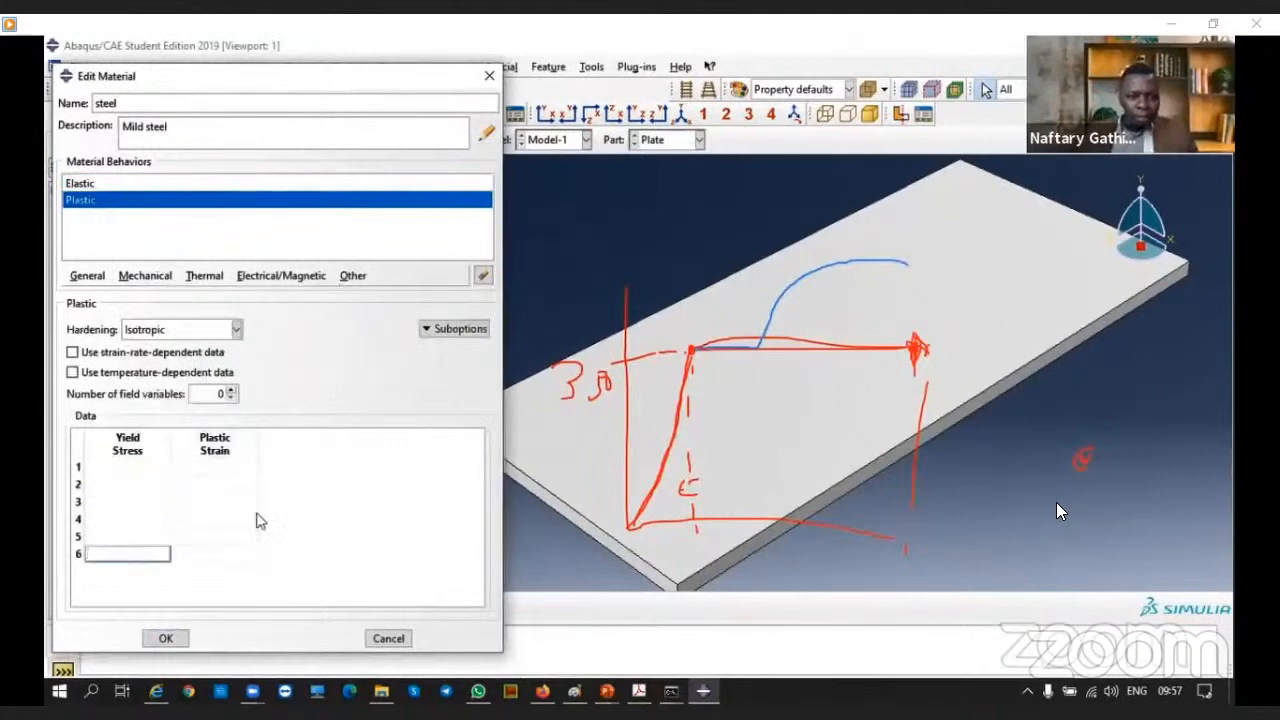
pyautogui.click(489, 75)
pyautogui.click(280, 389)
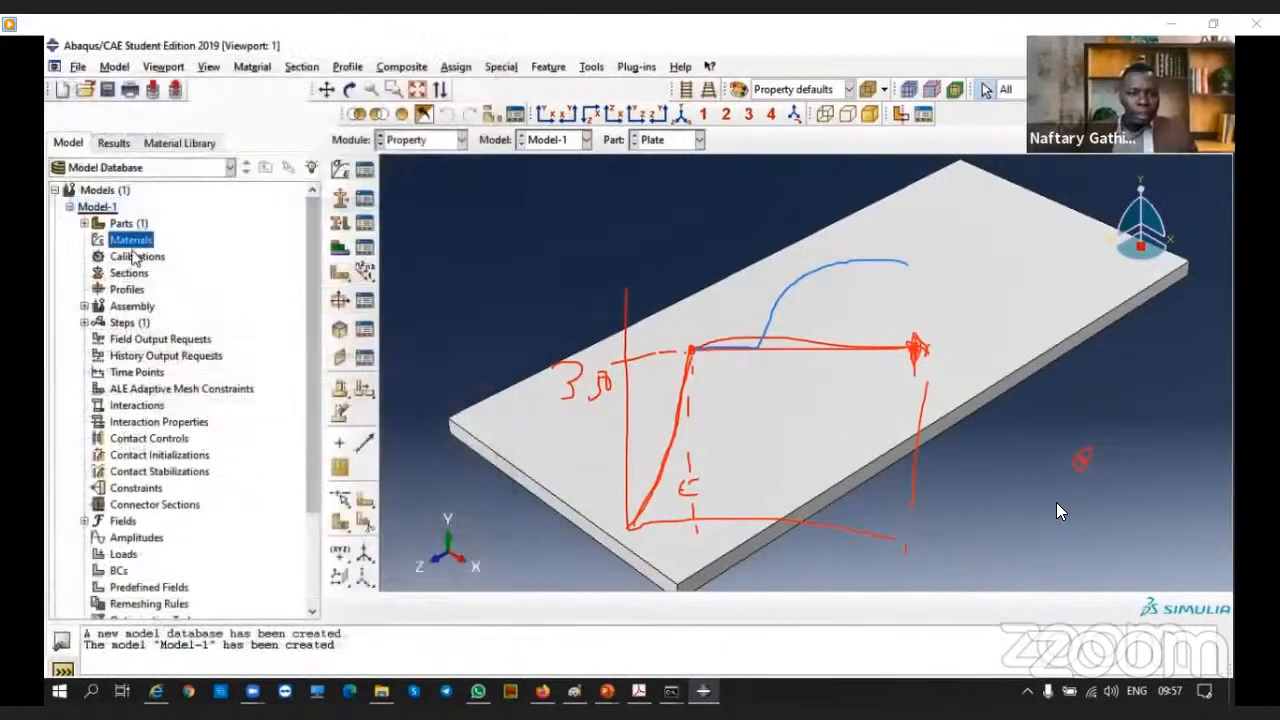
# Create a new material named Steel with the description Mild steel
pyautogui.doubleClick(132, 241)
pyautogui.write('Steel')
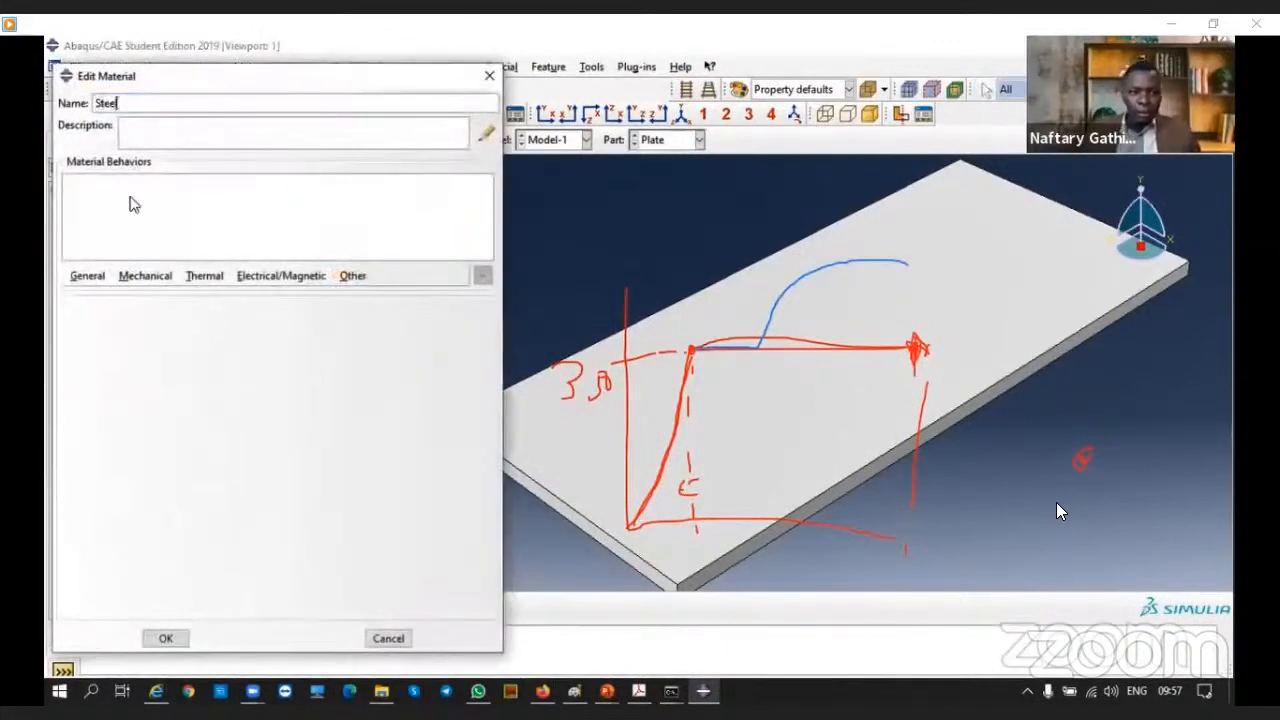
pyautogui.click(486, 133)
pyautogui.write('Mild stee')
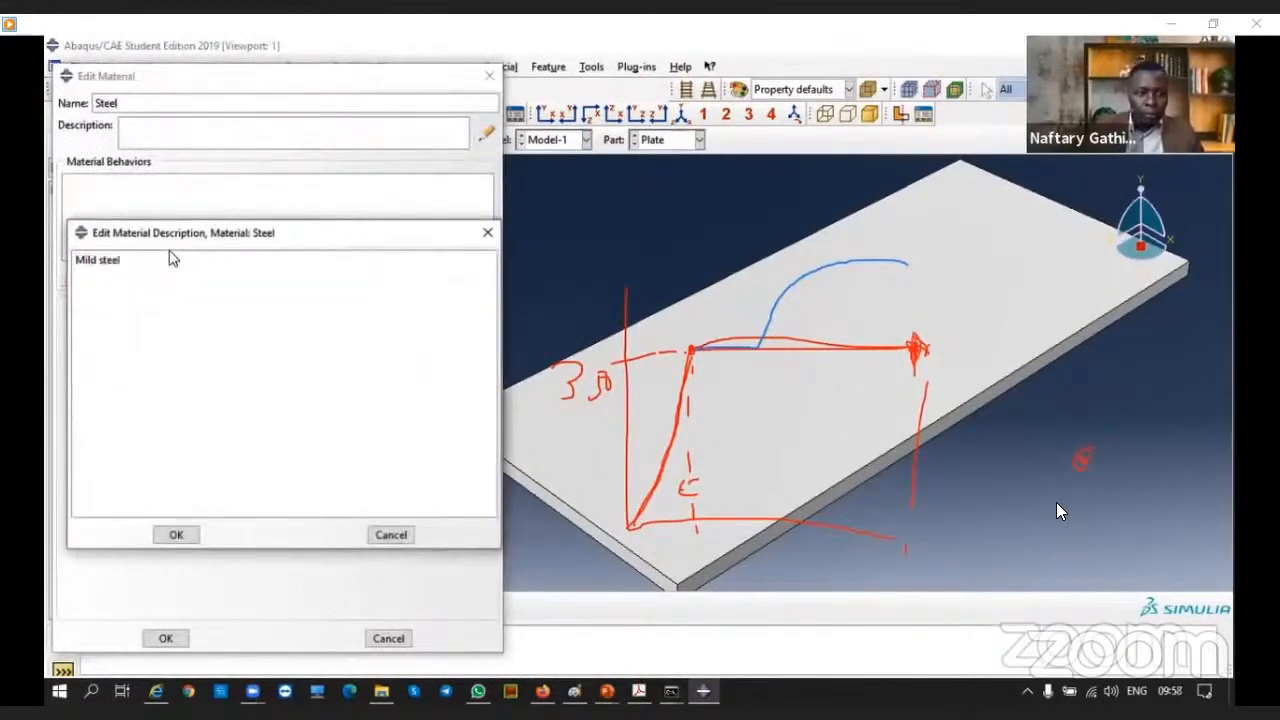
pyautogui.write('l')
pyautogui.click(160, 540)
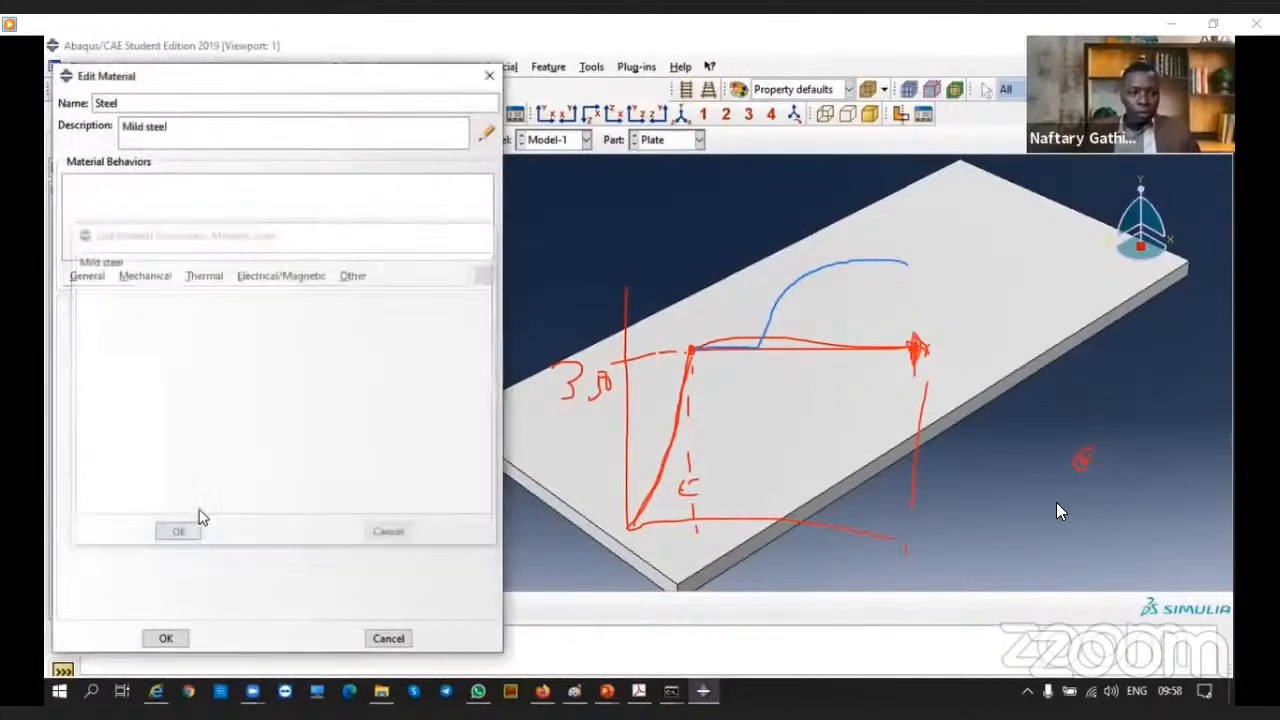
# Add an isotropic Elastic behavior with Young's modulus 210000 and Poisson's ratio 0.3, save the Steel material, and list it in the model tree
pyautogui.click(135, 283)
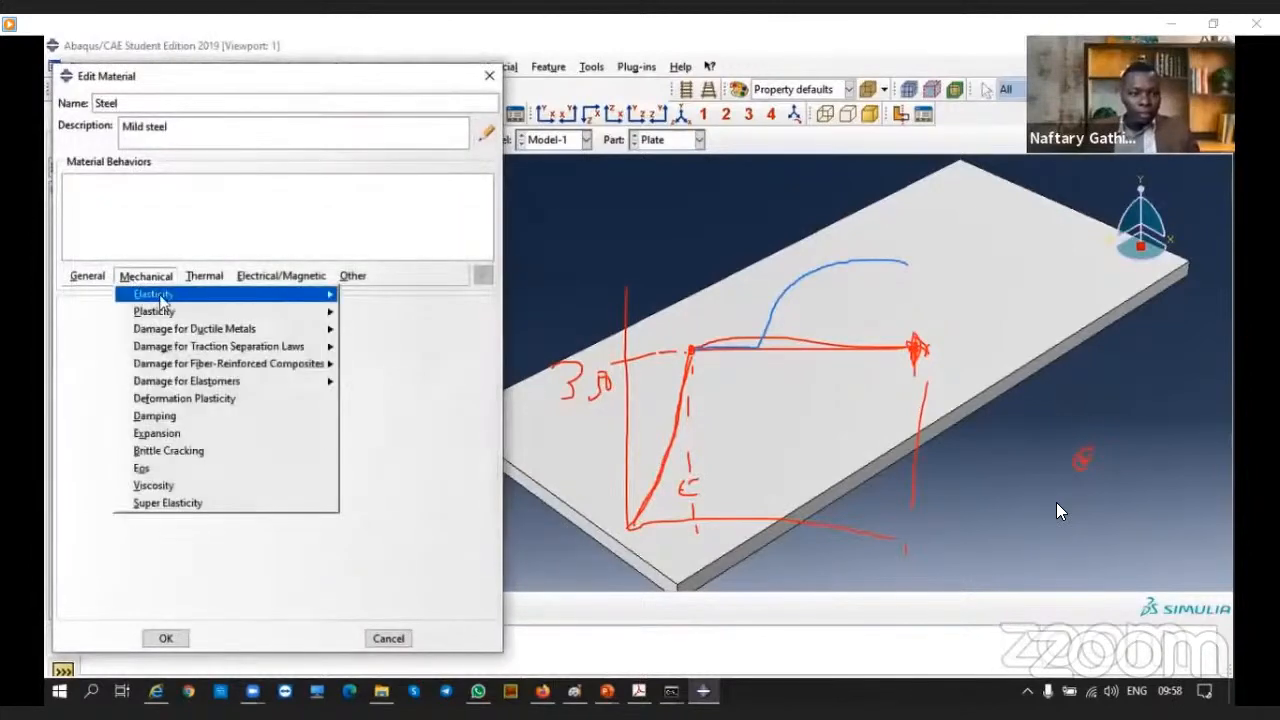
pyautogui.moveTo(252, 300)
pyautogui.click(366, 298)
pyautogui.click(130, 512)
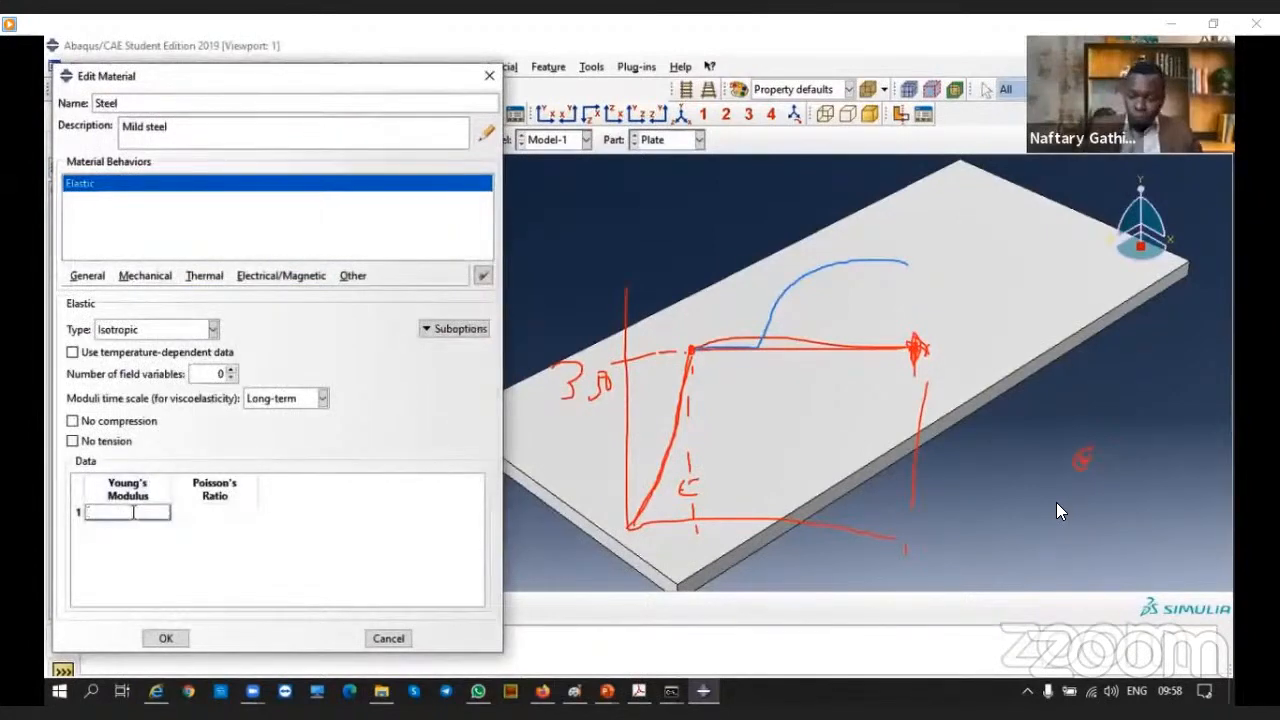
pyautogui.write('210000')
pyautogui.click(204, 512)
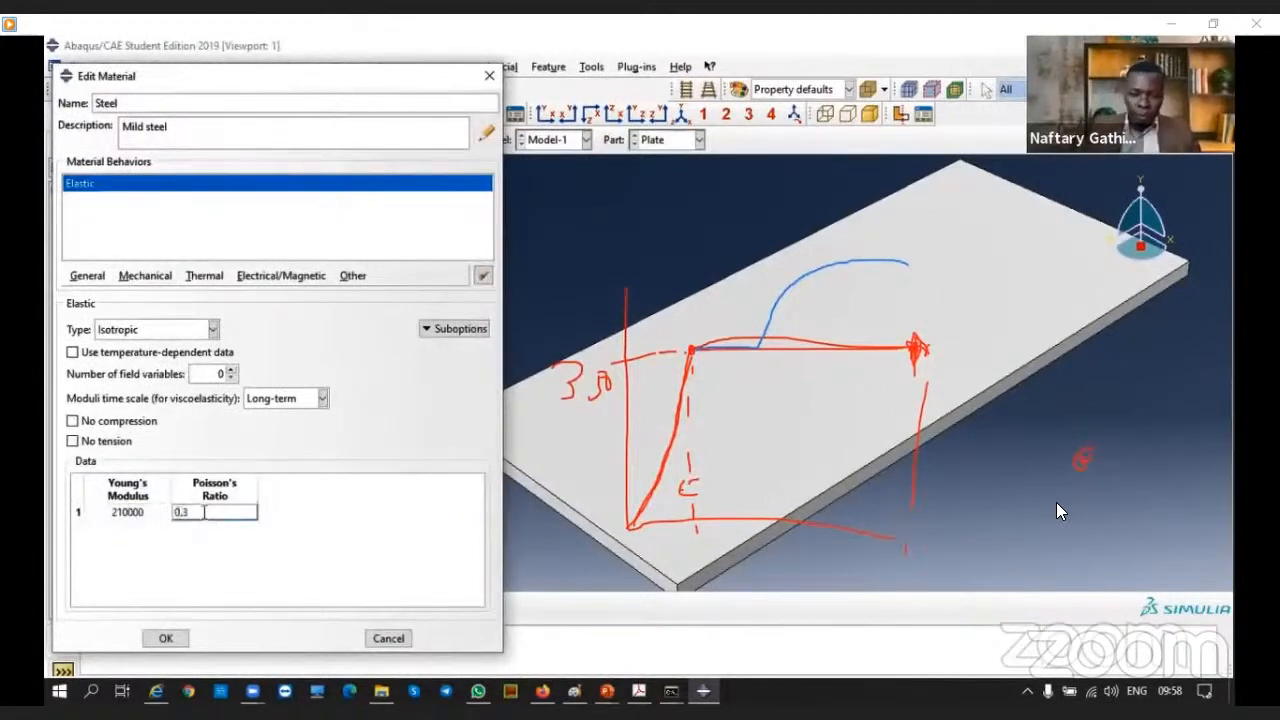
pyautogui.write('0.3')
pyautogui.click(121, 513)
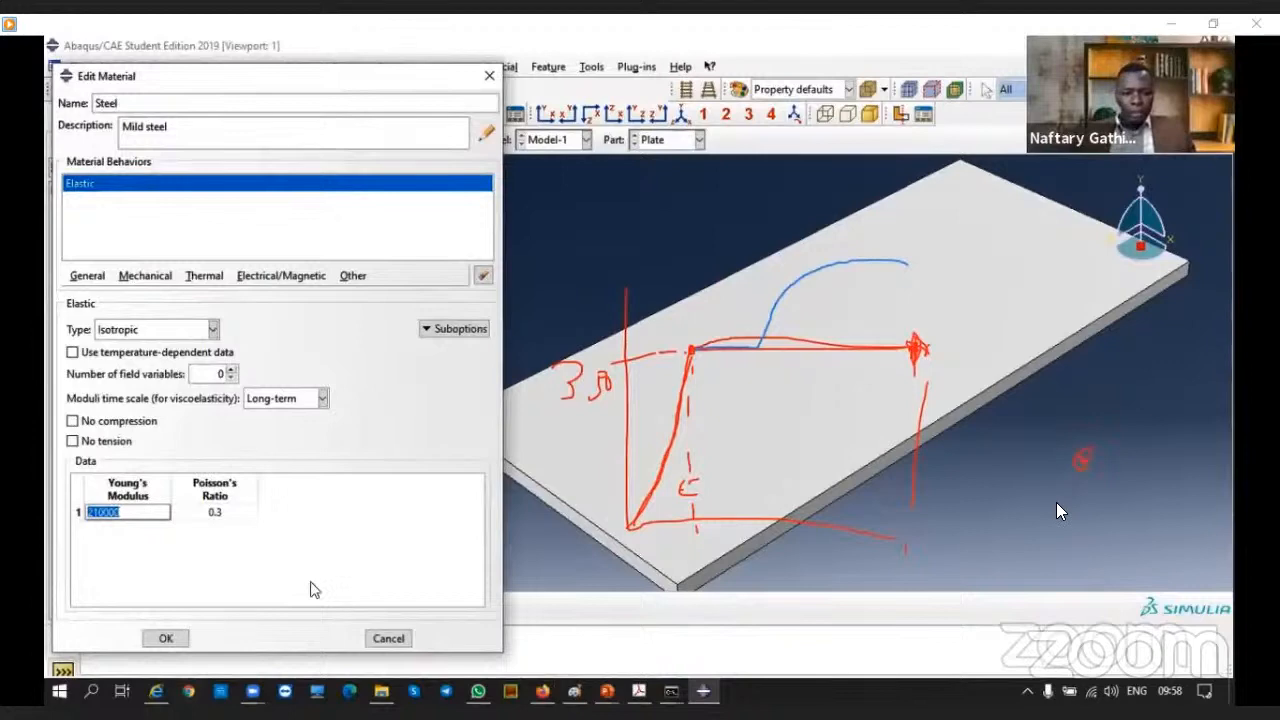
pyautogui.click(168, 637)
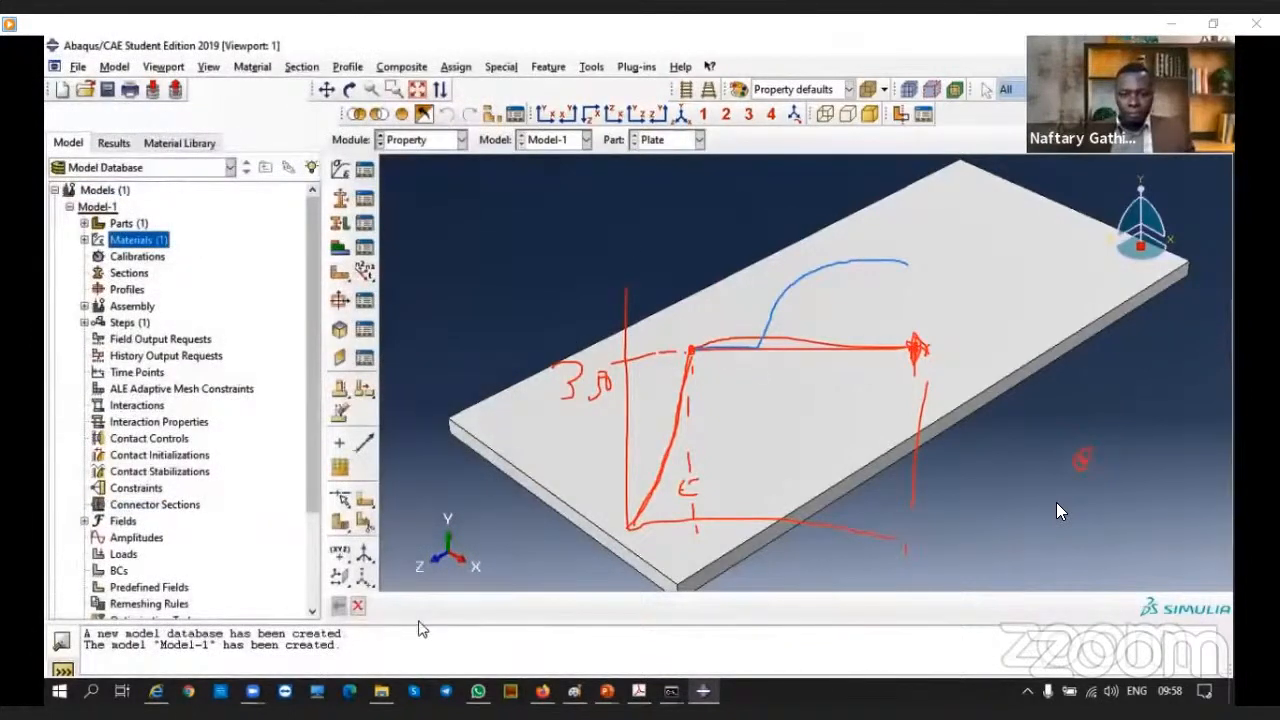
pyautogui.click(84, 240)
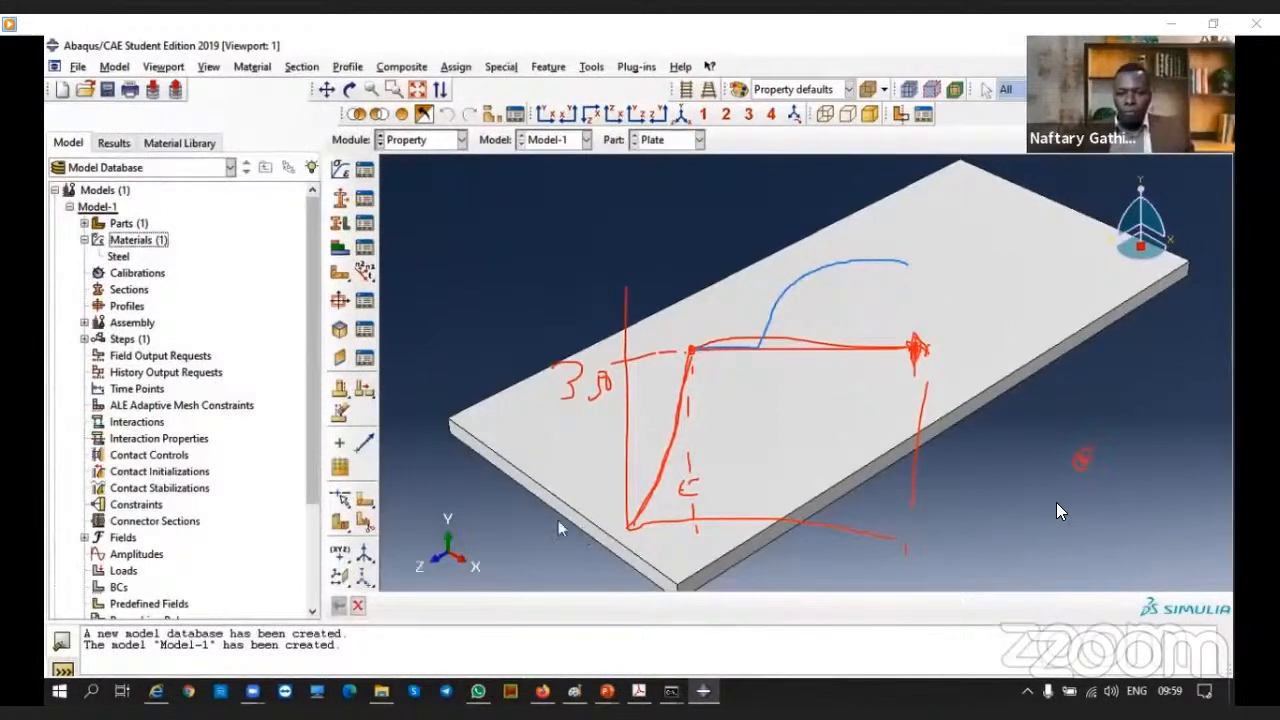
pyautogui.click(1007, 176)
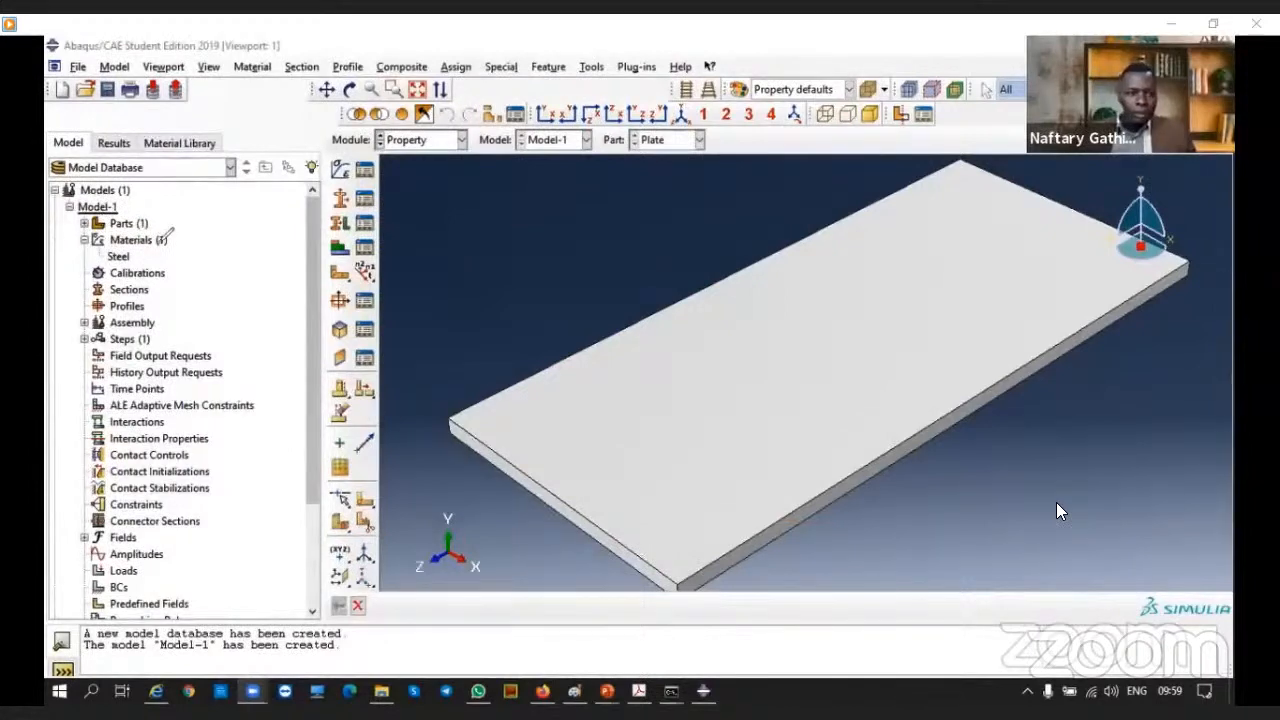
pyautogui.moveTo(120, 194)
pyautogui.mouseDown()
pyautogui.moveTo(95, 212)
pyautogui.moveTo(62, 440)
pyautogui.moveTo(246, 409)
pyautogui.moveTo(120, 178)
pyautogui.mouseUp()
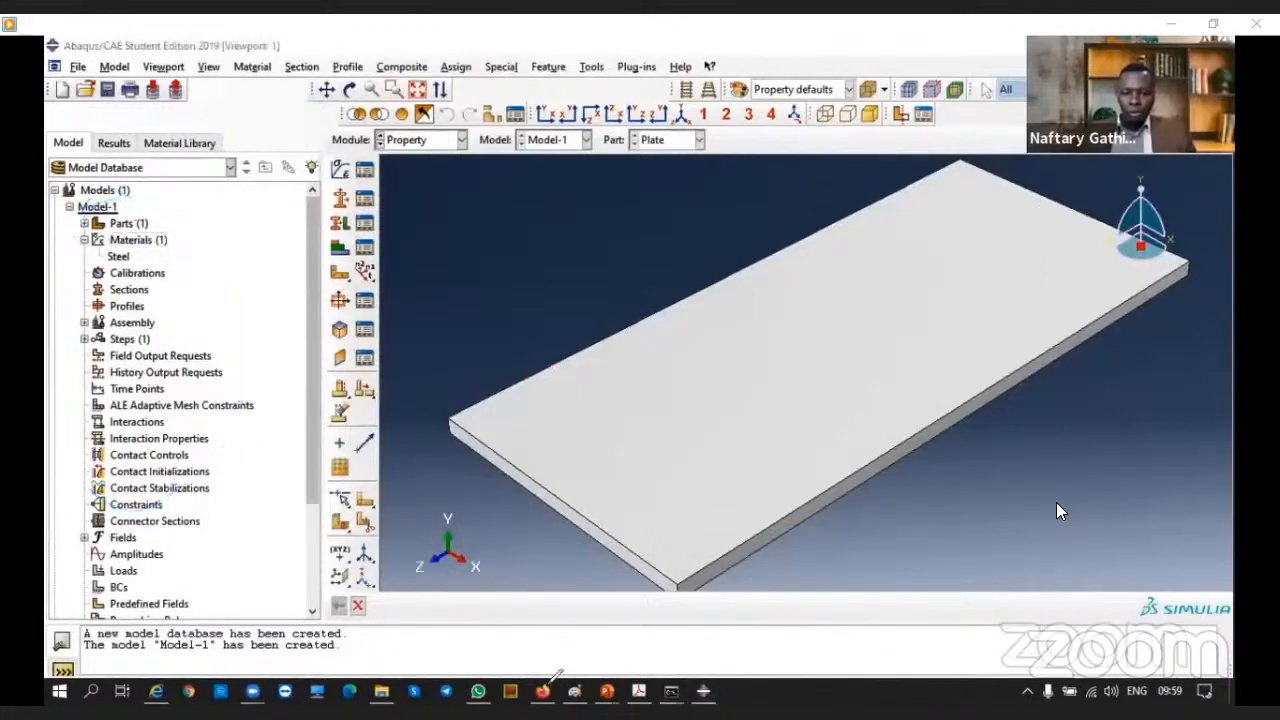
# Switch to the Part module and return to the Property module
pyautogui.click(461, 140)
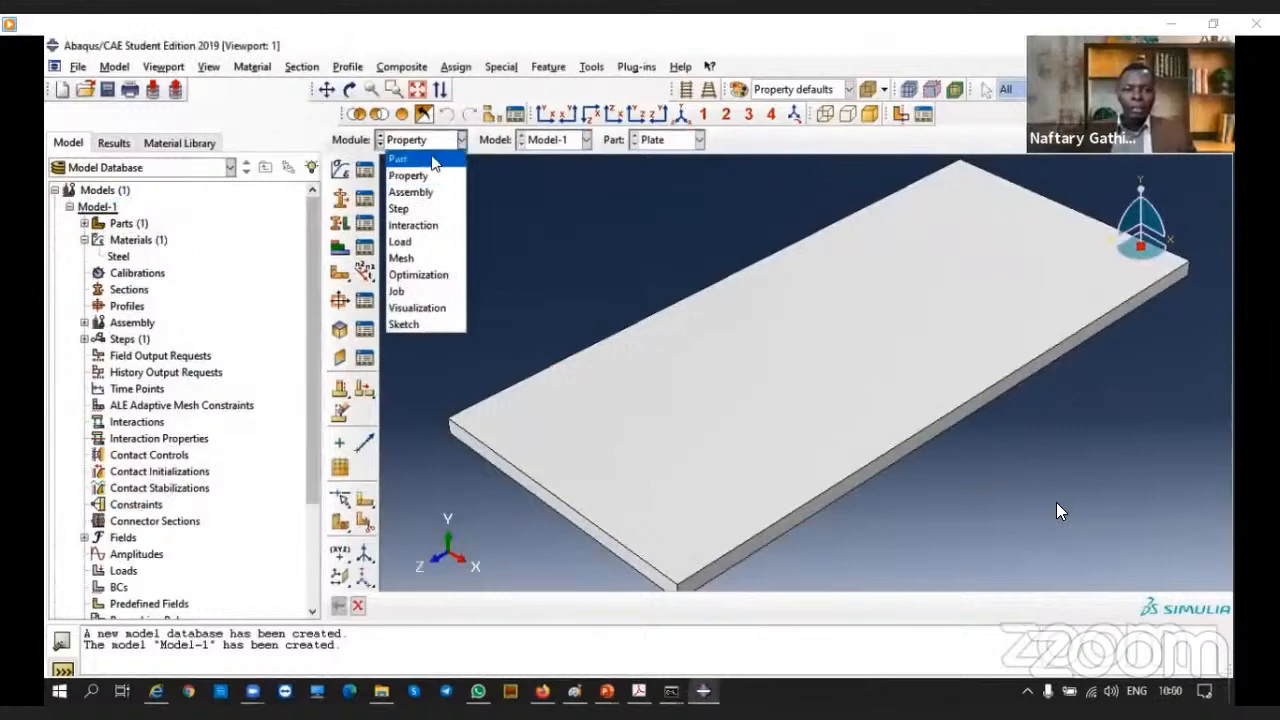
pyautogui.click(433, 163)
pyautogui.click(461, 140)
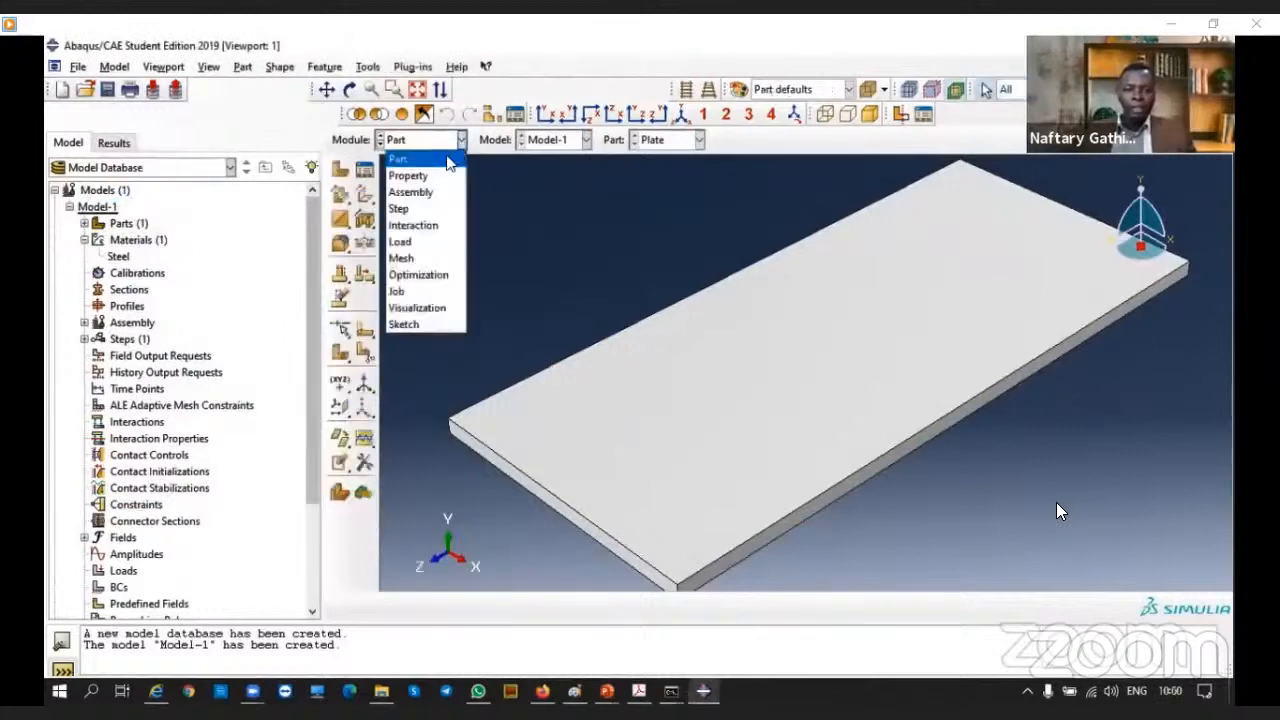
pyautogui.click(433, 176)
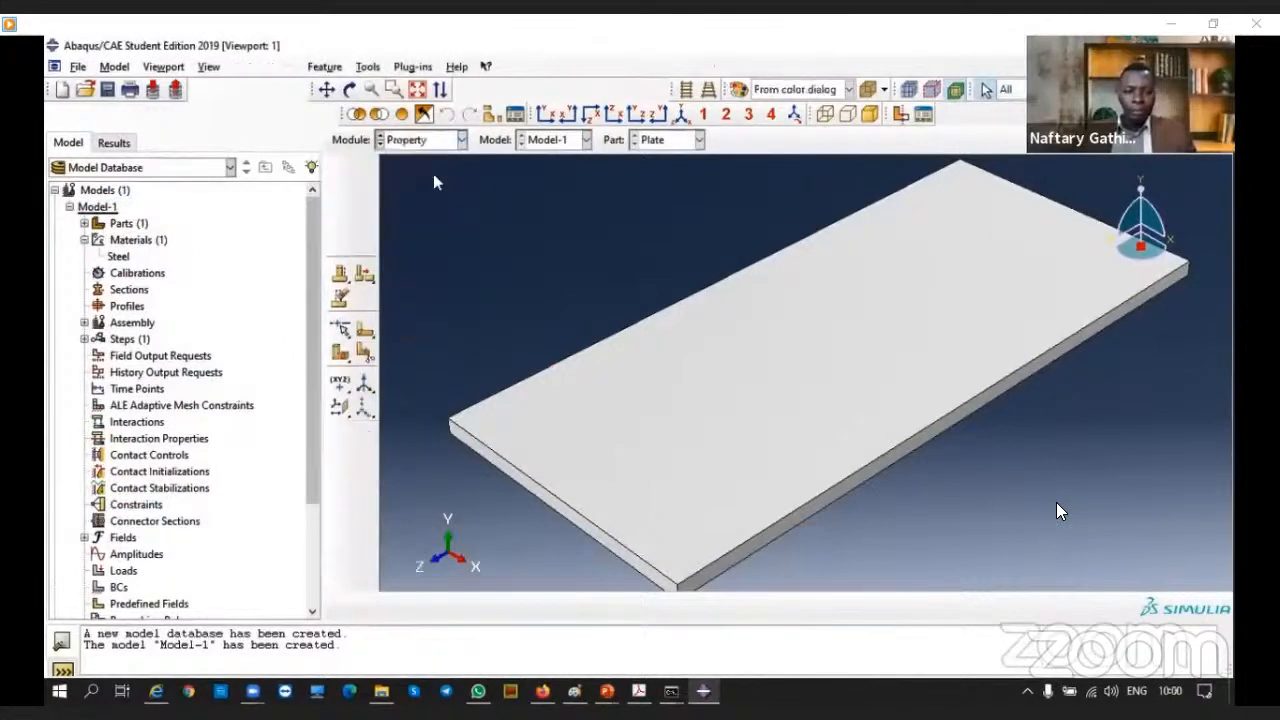
pyautogui.click(463, 142)
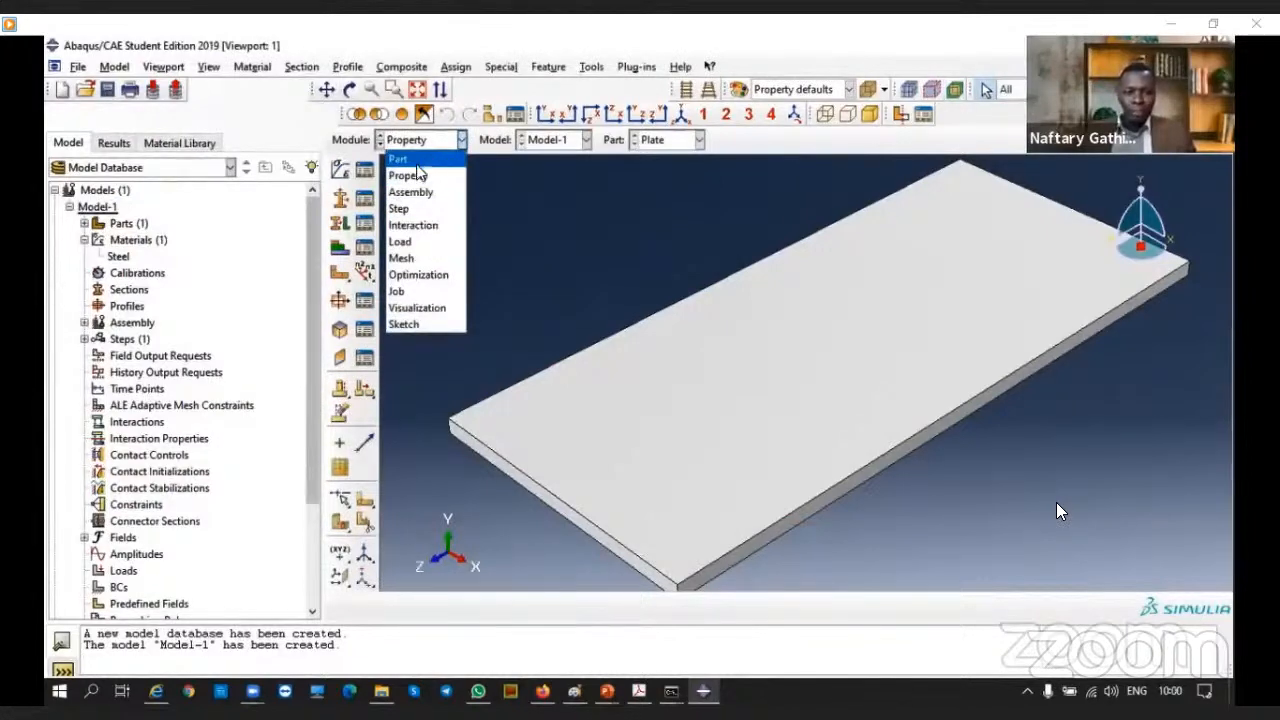
pyautogui.click(548, 213)
# Examine the Plate part's contents in the model tree, and collapse the Parts container again
pyautogui.click(84, 223)
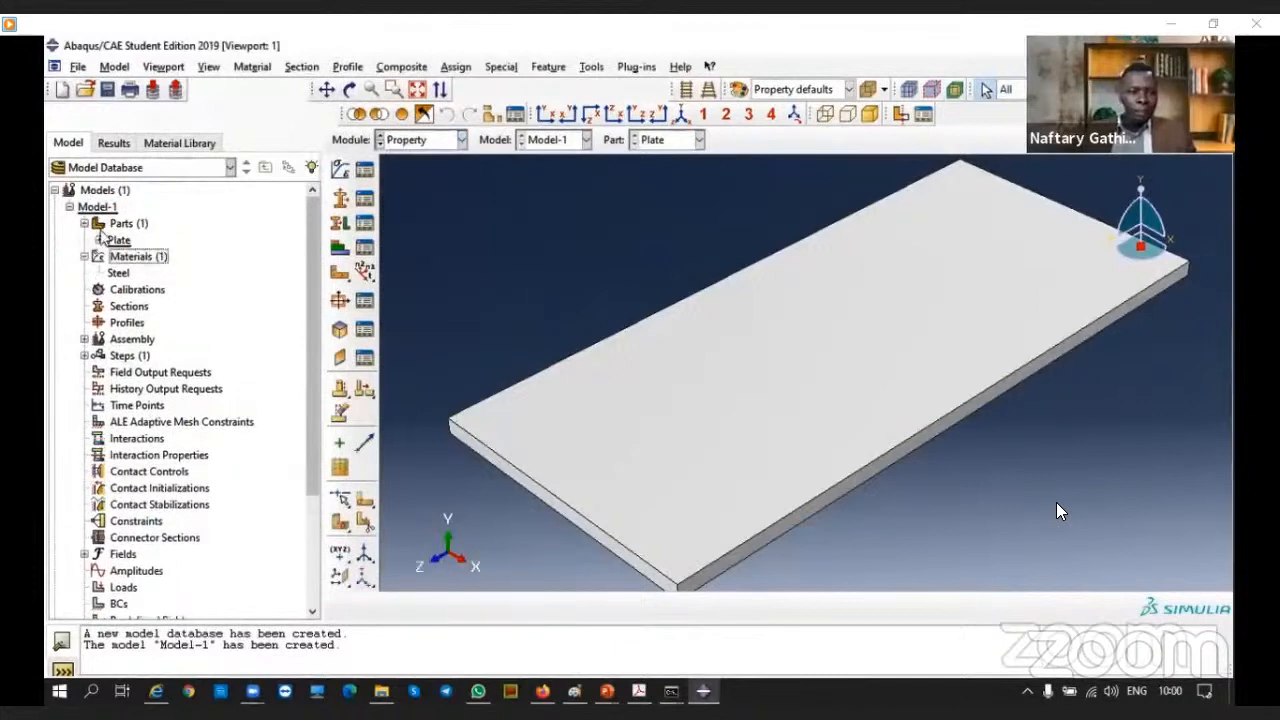
pyautogui.click(99, 240)
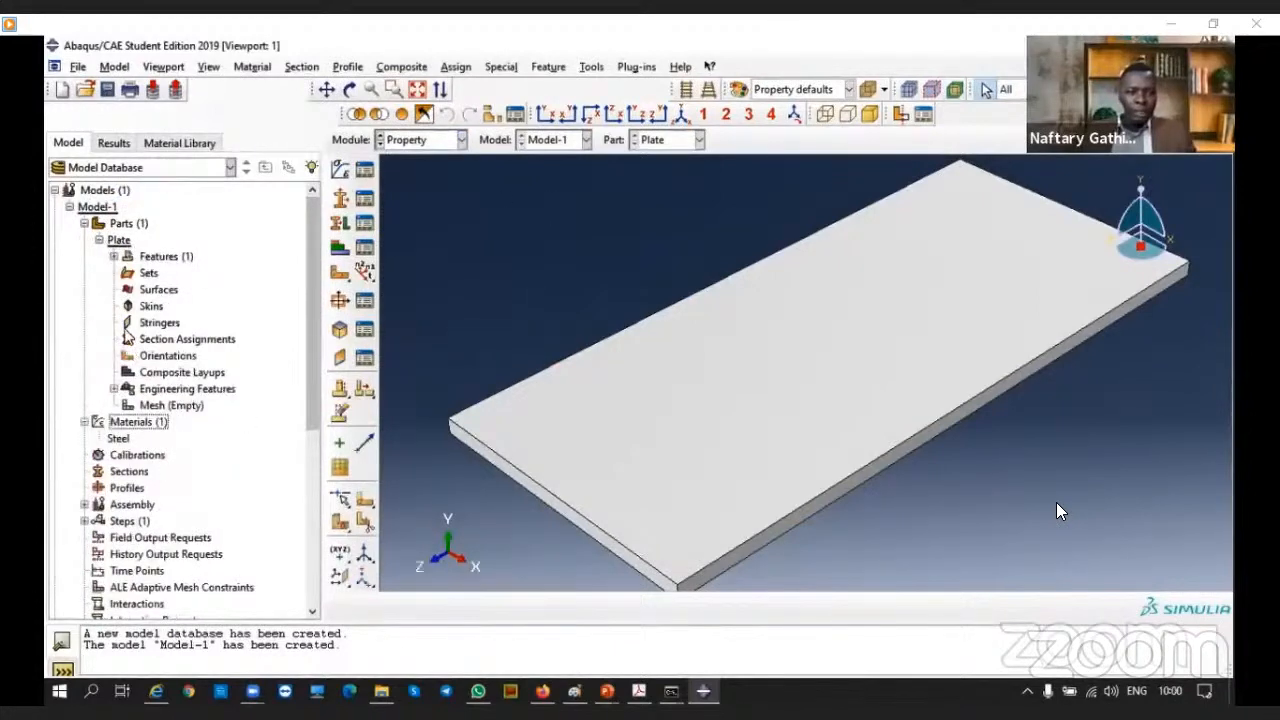
pyautogui.click(84, 223)
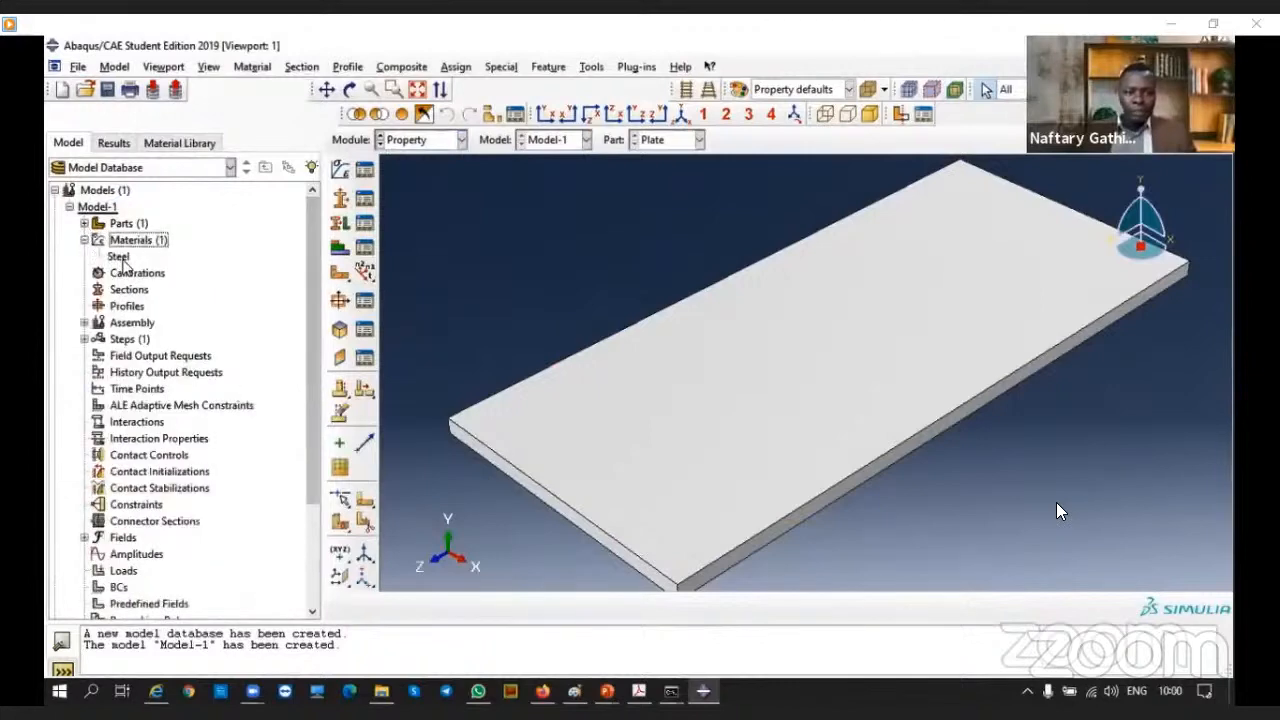
pyautogui.scroll(2, 640, 363)
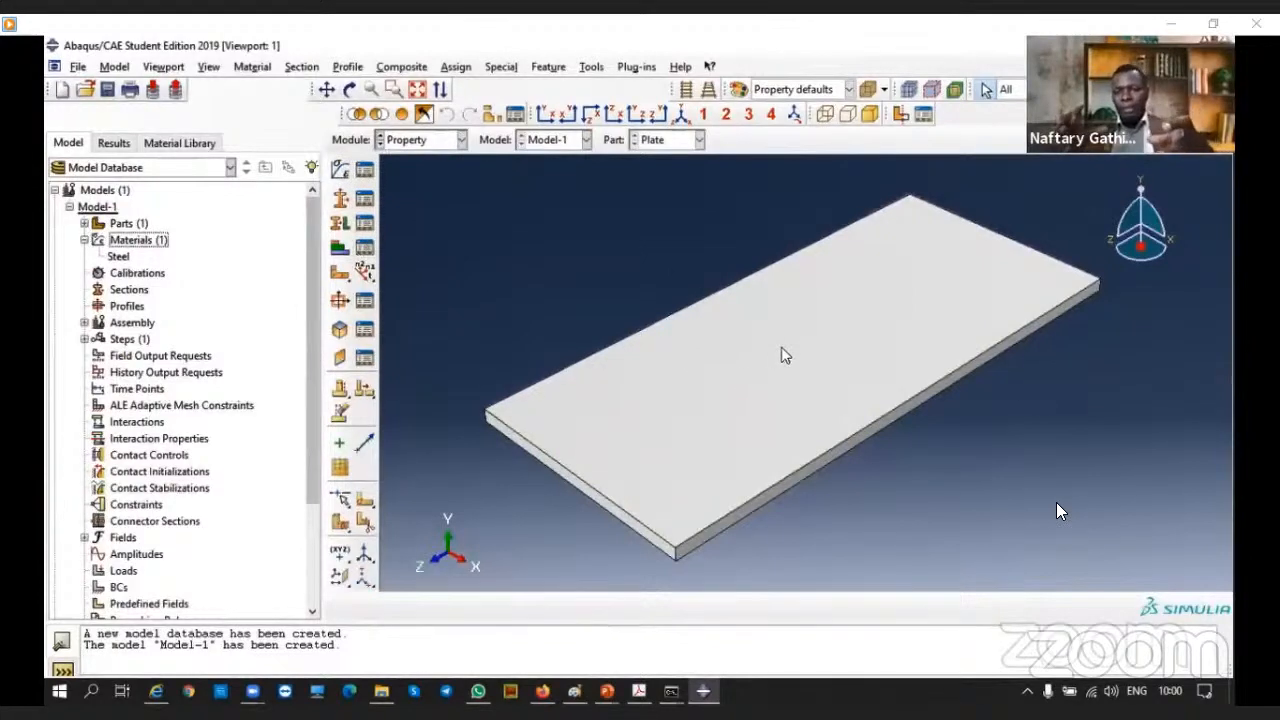
pyautogui.scroll(1, 790, 344)
pyautogui.scroll(-1, 790, 344)
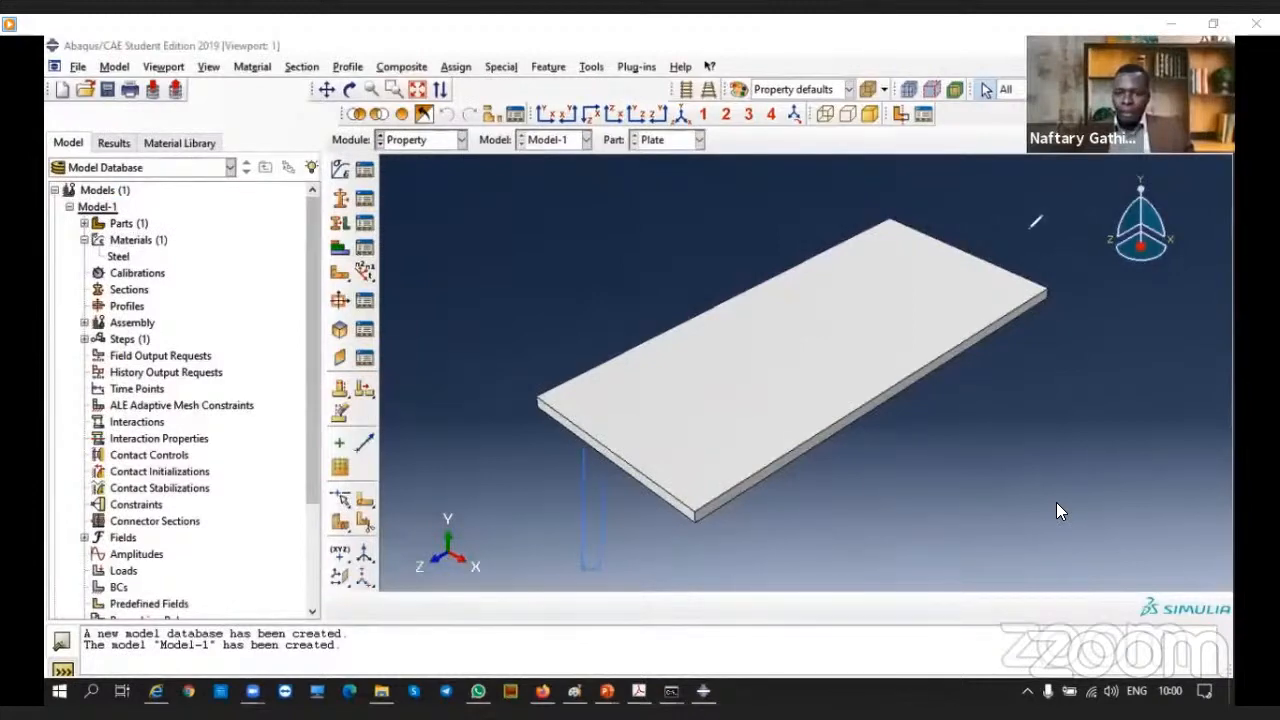
pyautogui.moveTo(703, 518)
pyautogui.mouseDown()
pyautogui.moveTo(703, 580)
pyautogui.moveTo(717, 578)
pyautogui.moveTo(728, 512)
pyautogui.moveTo(693, 578)
pyautogui.moveTo(700, 522)
pyautogui.mouseUp()
pyautogui.moveTo(1007, 328)
pyautogui.mouseDown()
pyautogui.moveTo(1006, 410)
pyautogui.moveTo(1021, 322)
pyautogui.moveTo(1012, 414)
pyautogui.moveTo(997, 408)
pyautogui.moveTo(996, 344)
pyautogui.mouseUp()
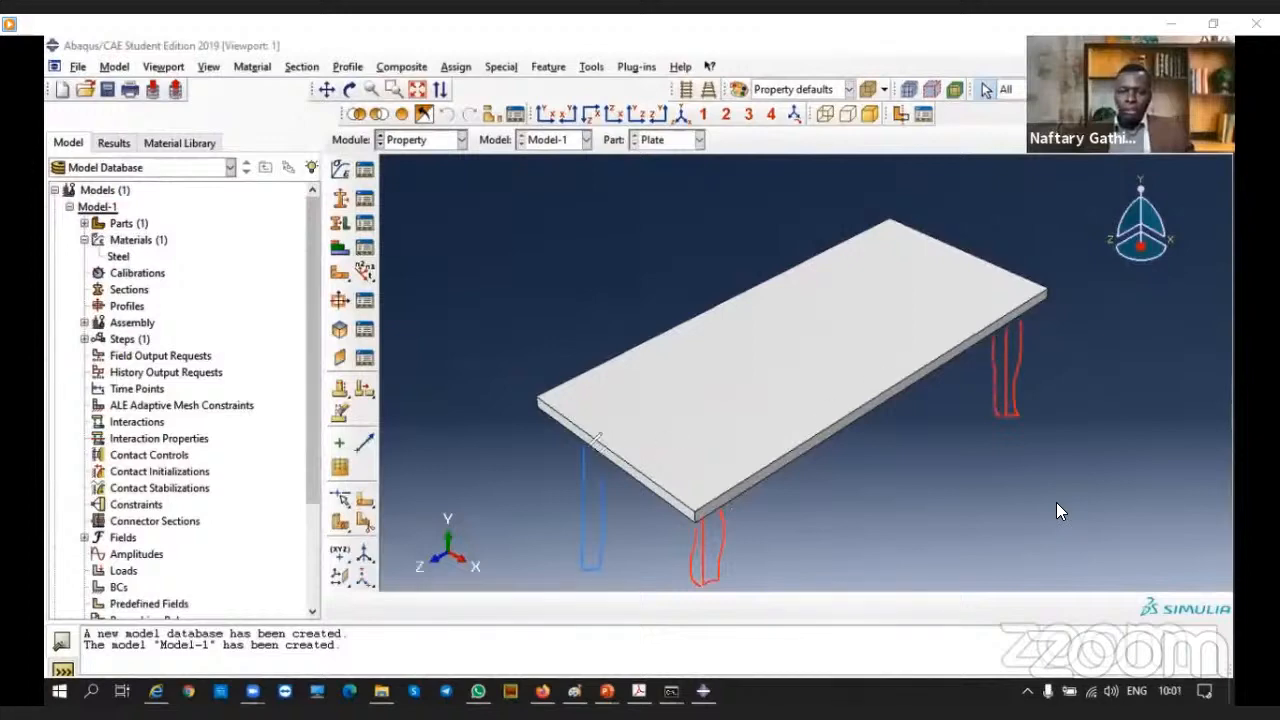
pyautogui.moveTo(571, 440)
pyautogui.mouseDown()
pyautogui.moveTo(563, 545)
pyautogui.moveTo(588, 570)
pyautogui.mouseUp()
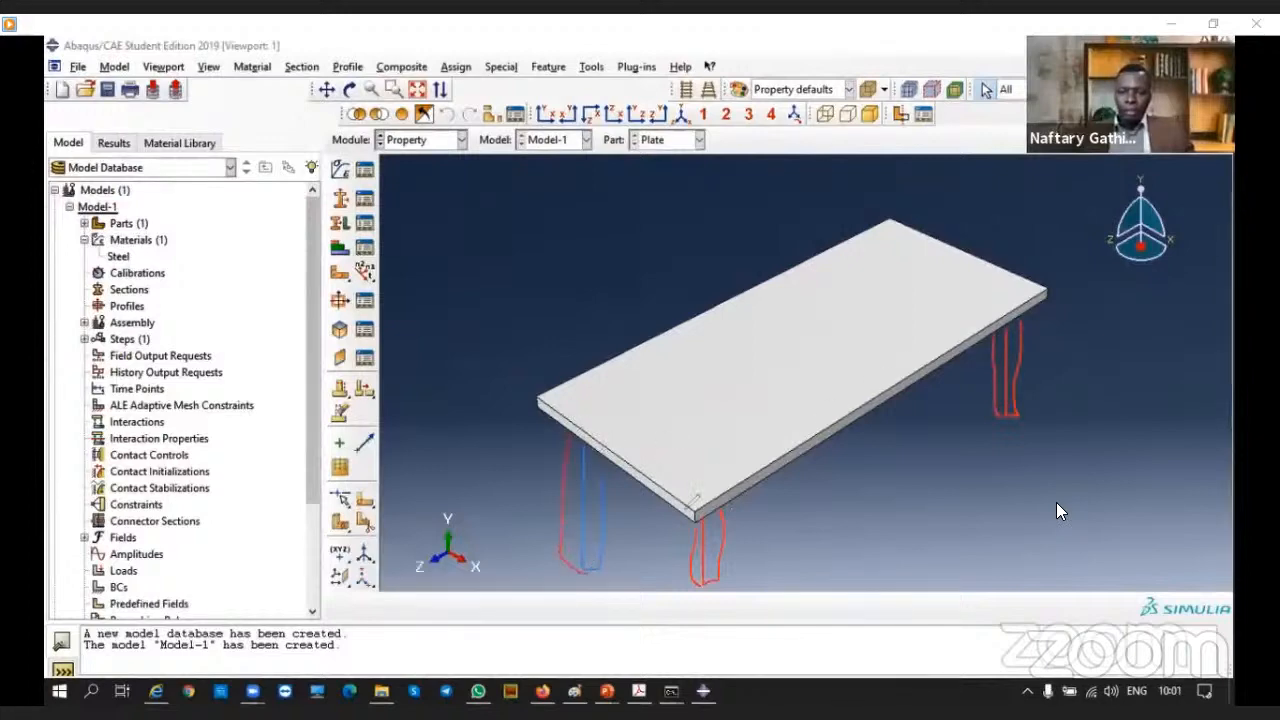
pyautogui.moveTo(777, 402)
pyautogui.mouseDown()
pyautogui.moveTo(926, 512)
pyautogui.moveTo(1000, 462)
pyautogui.mouseUp()
pyautogui.moveTo(1018, 378); pyautogui.dragTo(1090, 352)
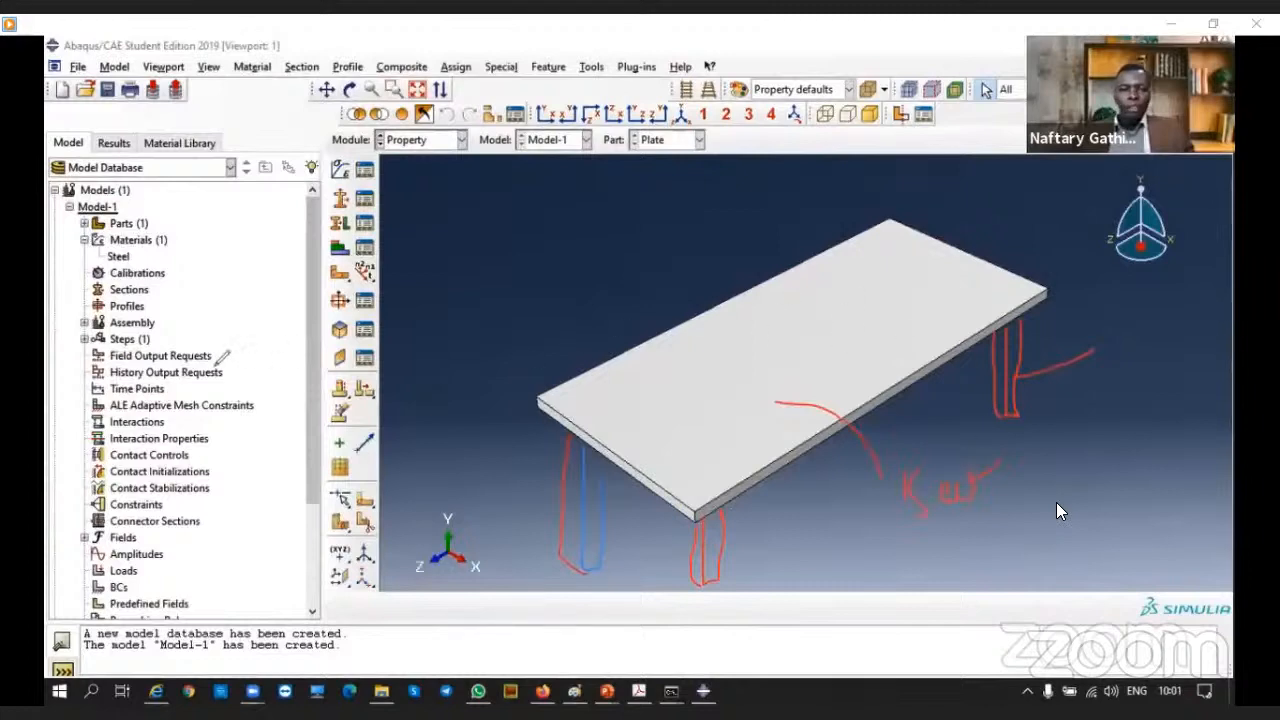
pyautogui.moveTo(665, 353)
pyautogui.mouseDown()
pyautogui.moveTo(534, 299)
pyautogui.moveTo(582, 272)
pyautogui.mouseUp()
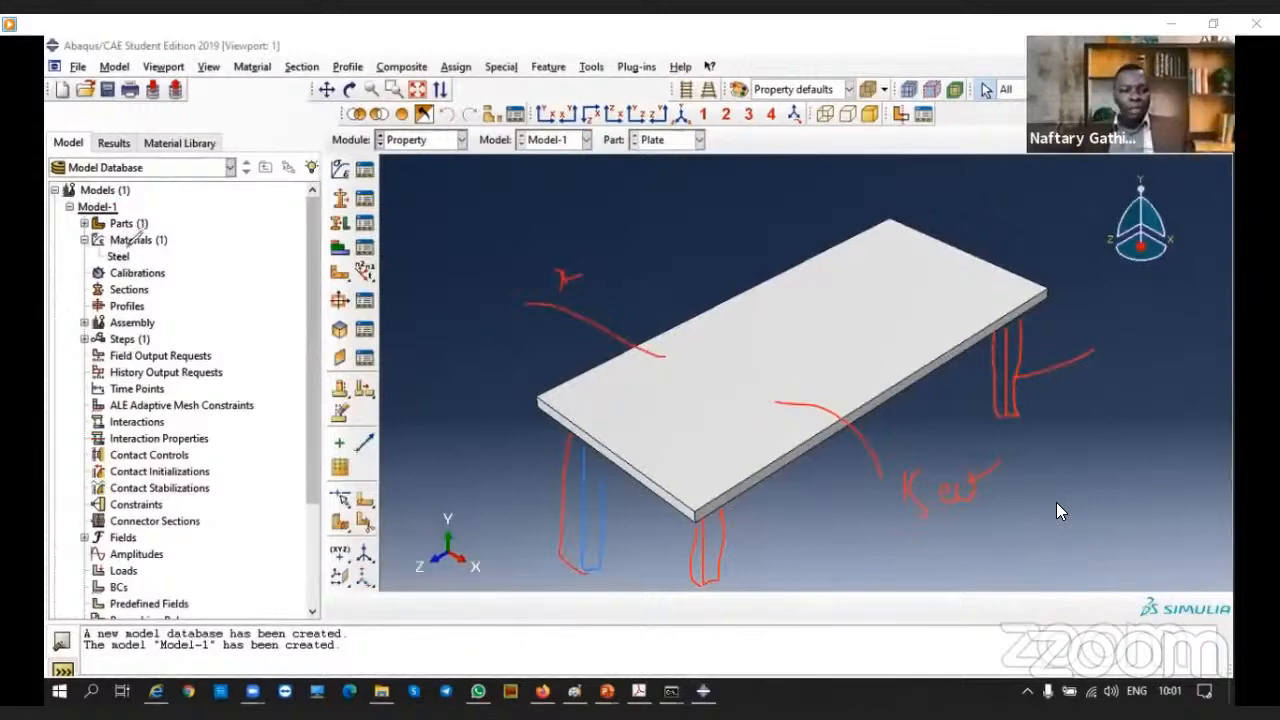
pyautogui.moveTo(118, 262); pyautogui.dragTo(168, 248)
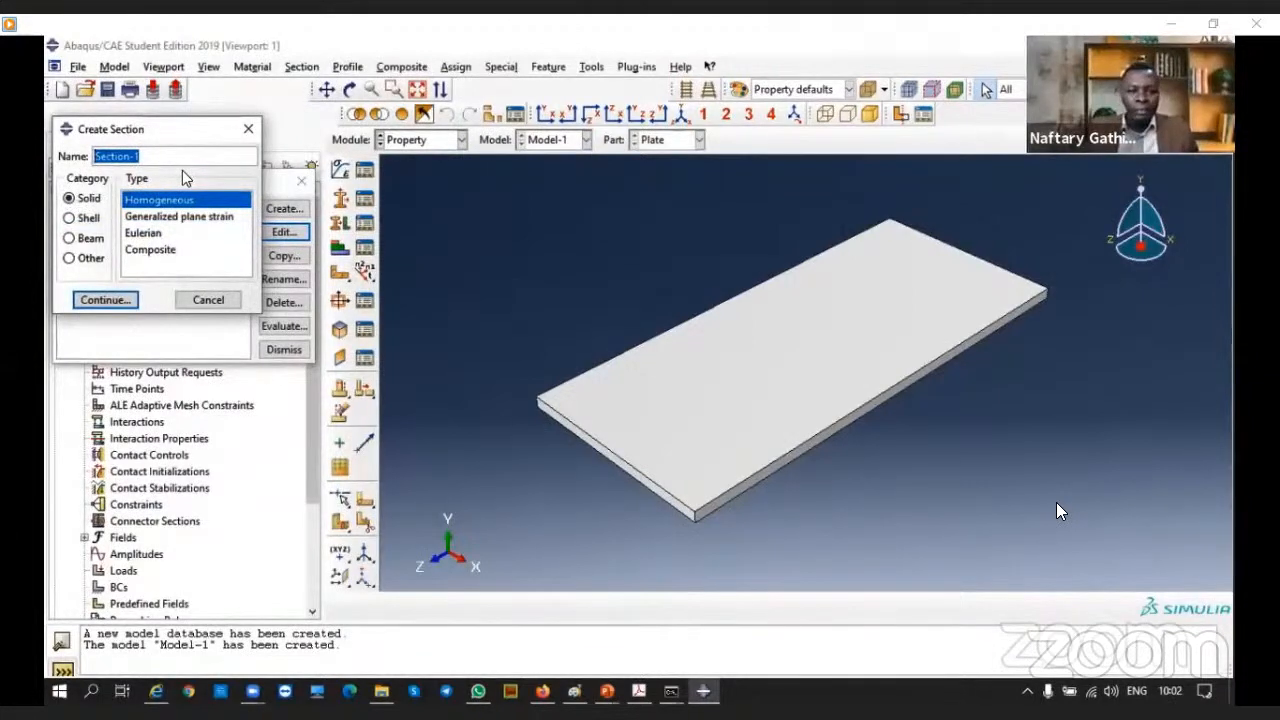
# Create a solid homogeneous section named plate-section with the Steel material, and close the material manager
pyautogui.write('a')
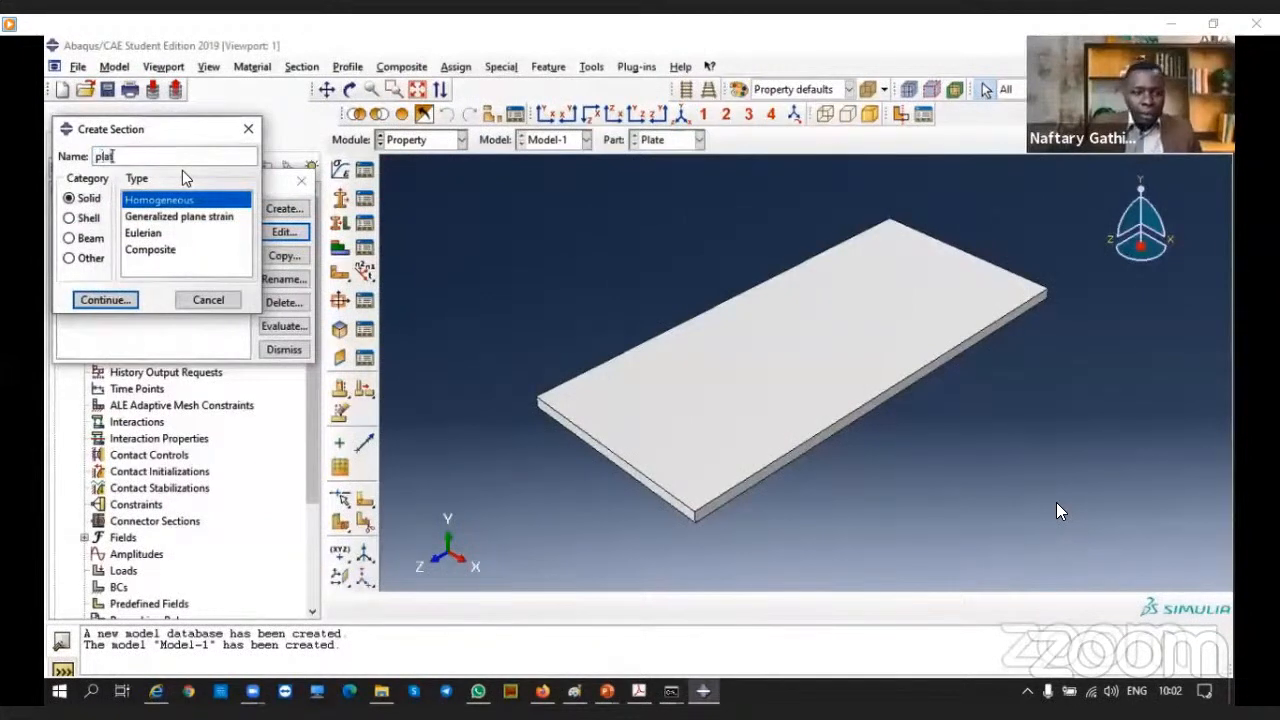
pyautogui.write('late-section')
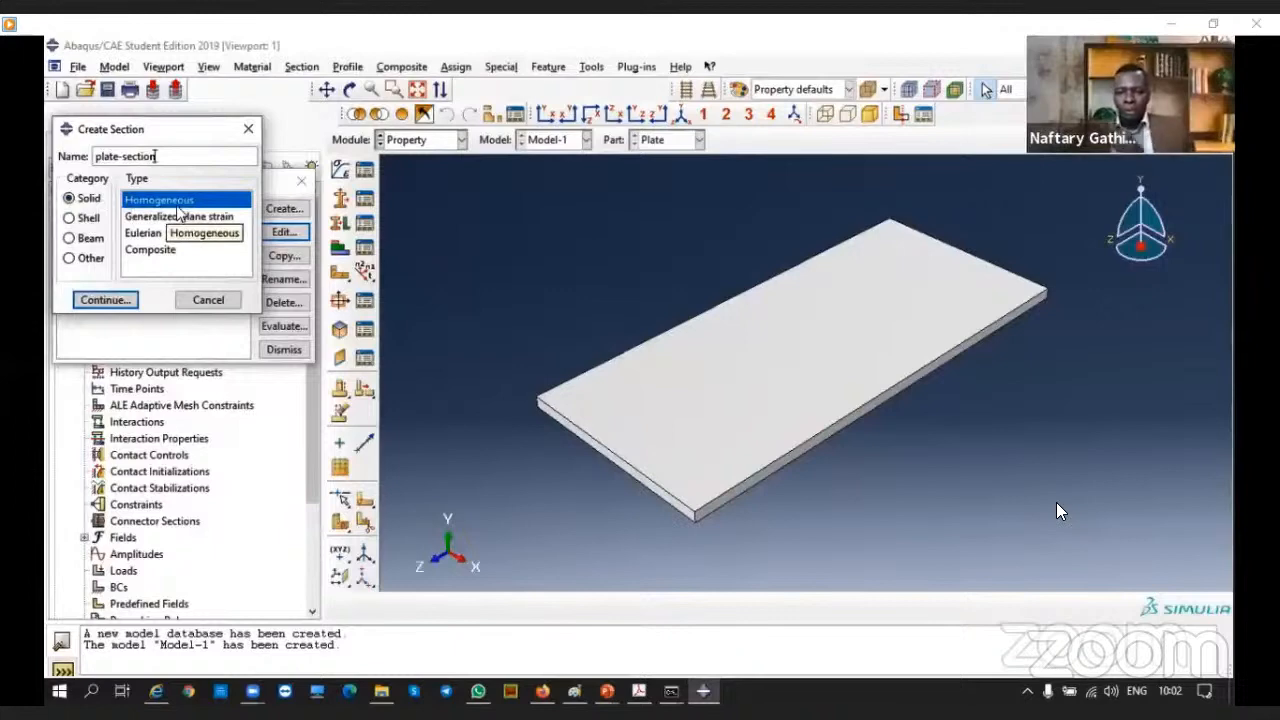
pyautogui.click(116, 302)
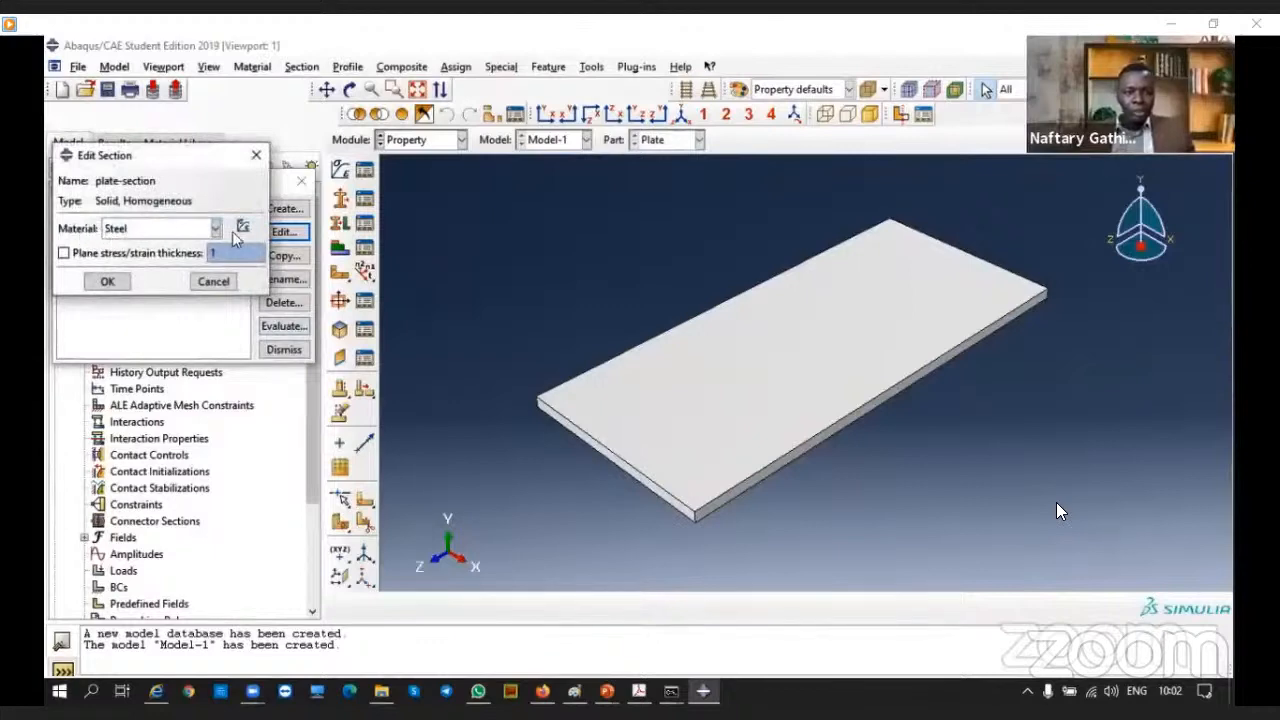
pyautogui.click(109, 283)
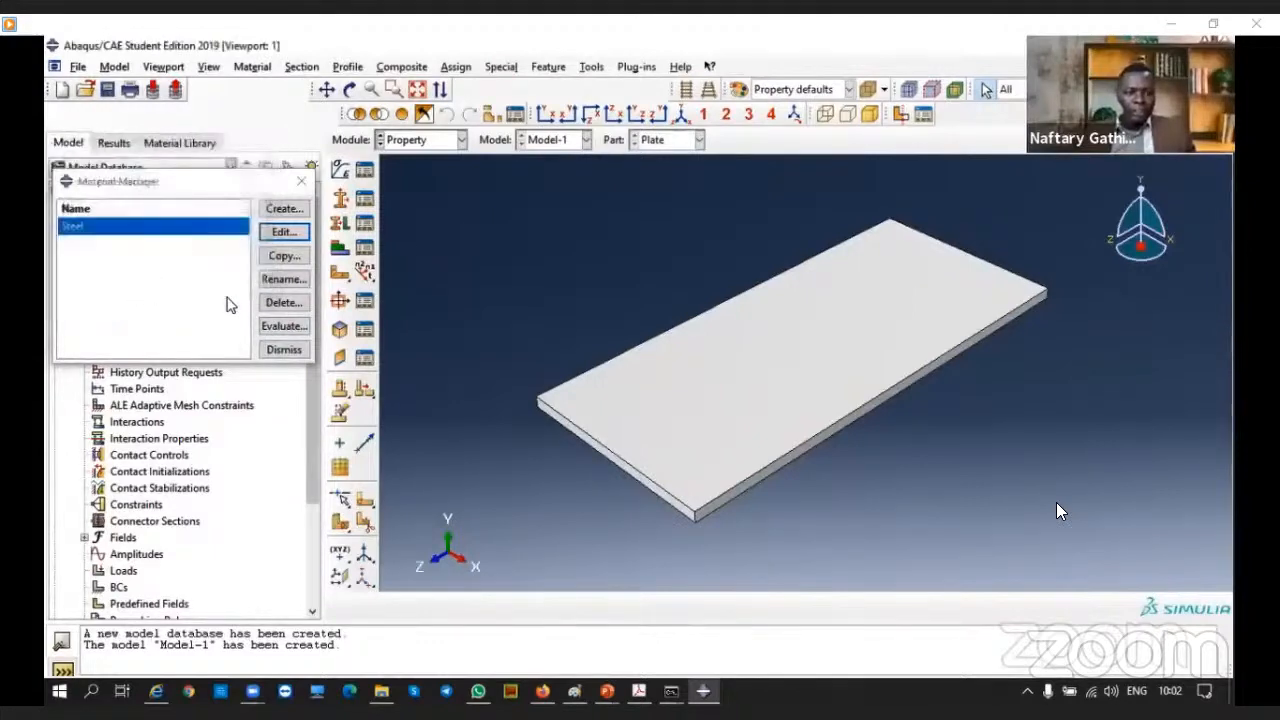
pyautogui.click(301, 181)
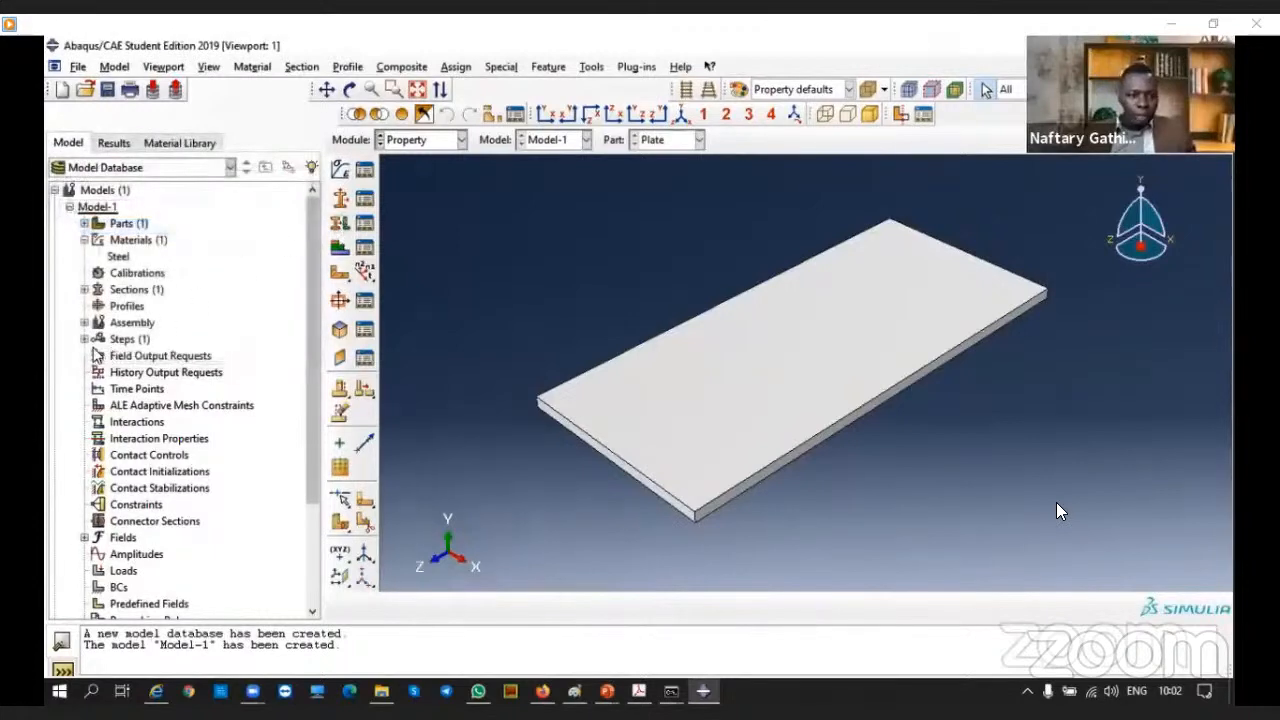
# Look up plate-section under Sections in the model tree, staying in the Property module
pyautogui.click(85, 290)
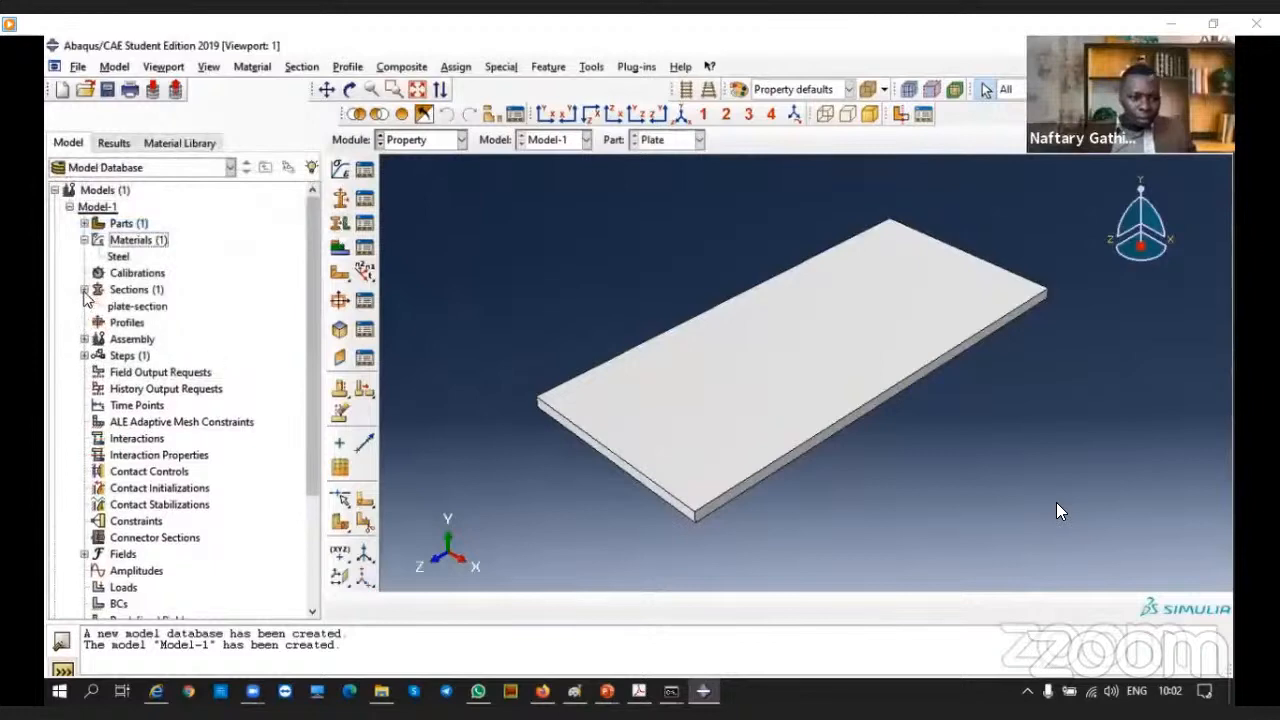
pyautogui.click(133, 308)
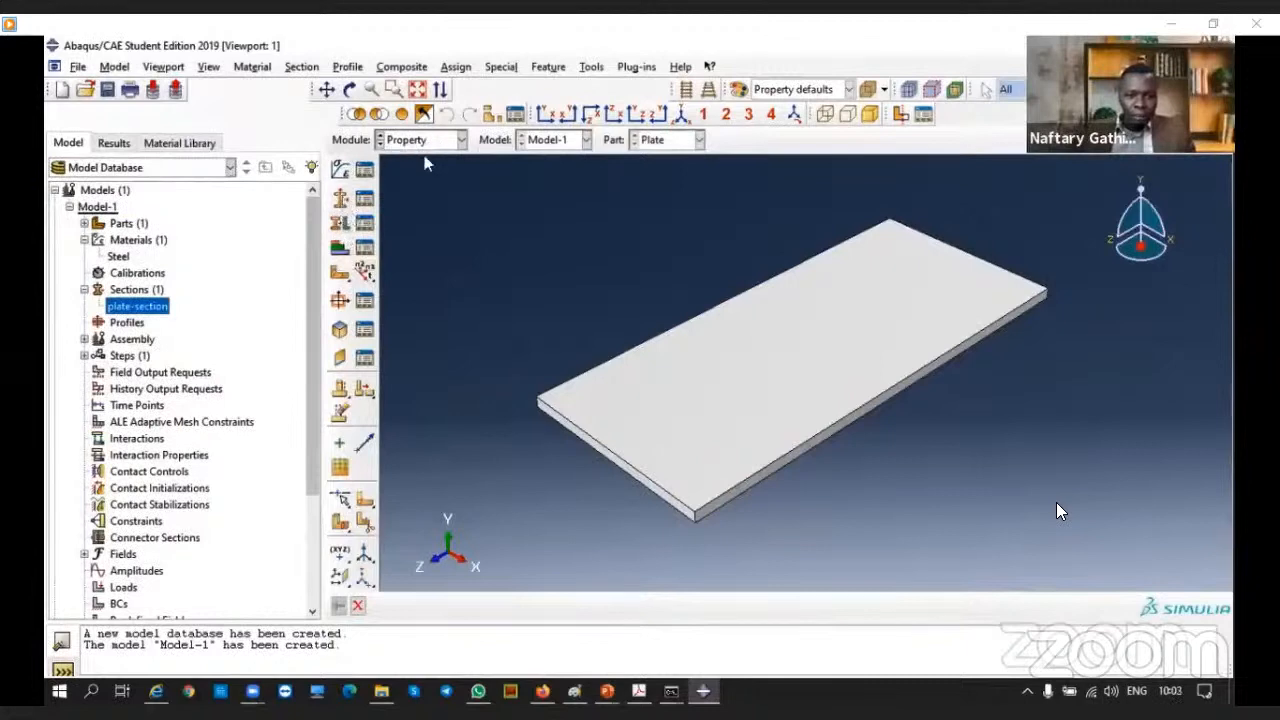
pyautogui.click(145, 290)
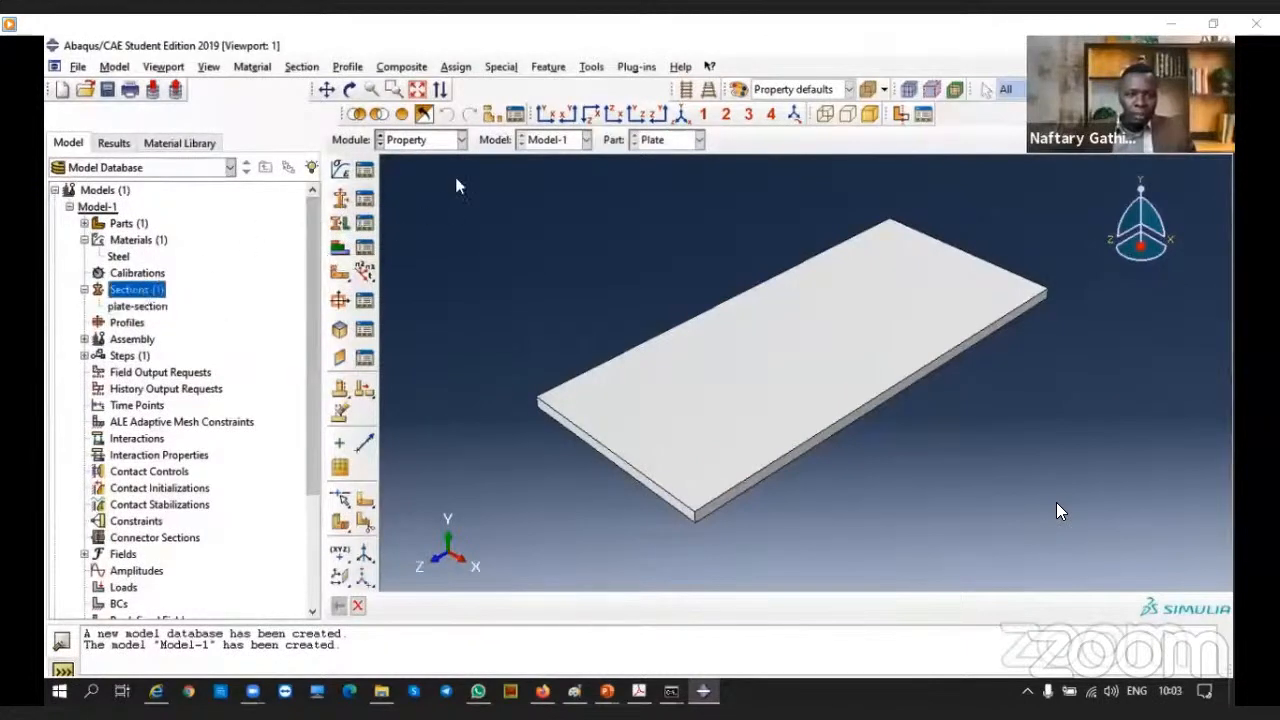
pyautogui.click(461, 140)
pyautogui.click(422, 178)
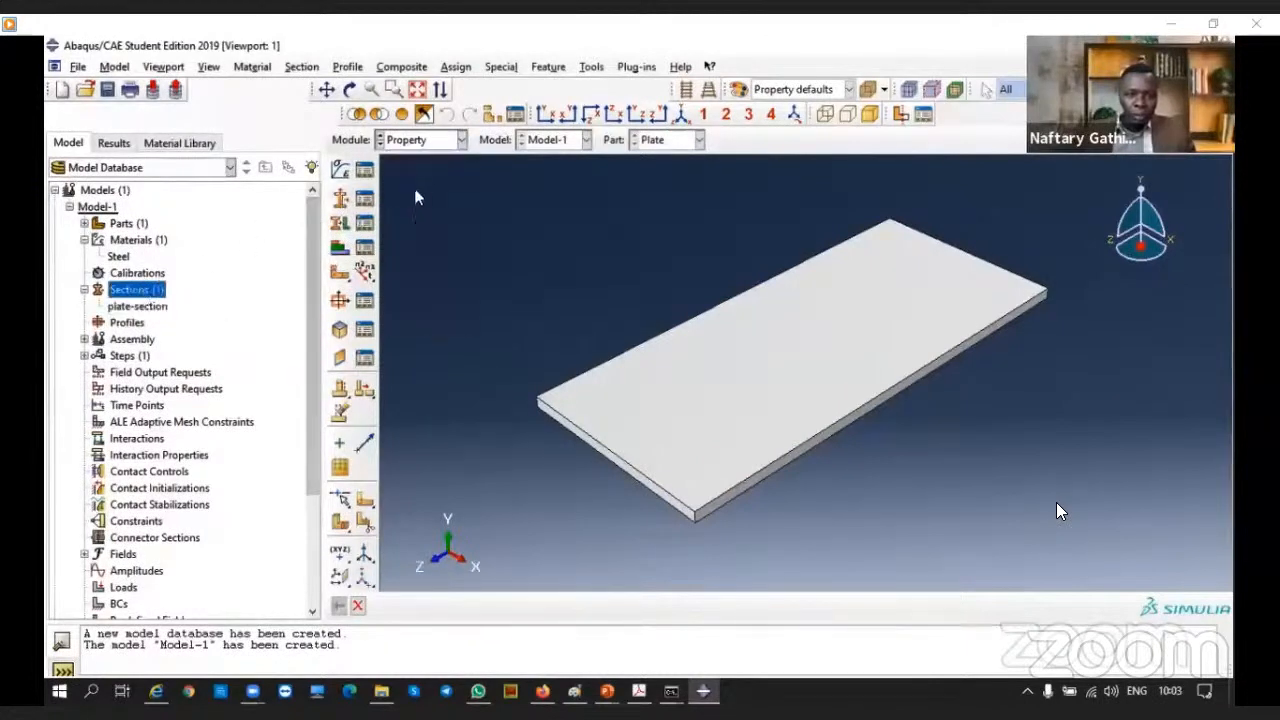
# Assign plate-section to the whole plate as a picked region, with set creation switched off
pyautogui.click(342, 222)
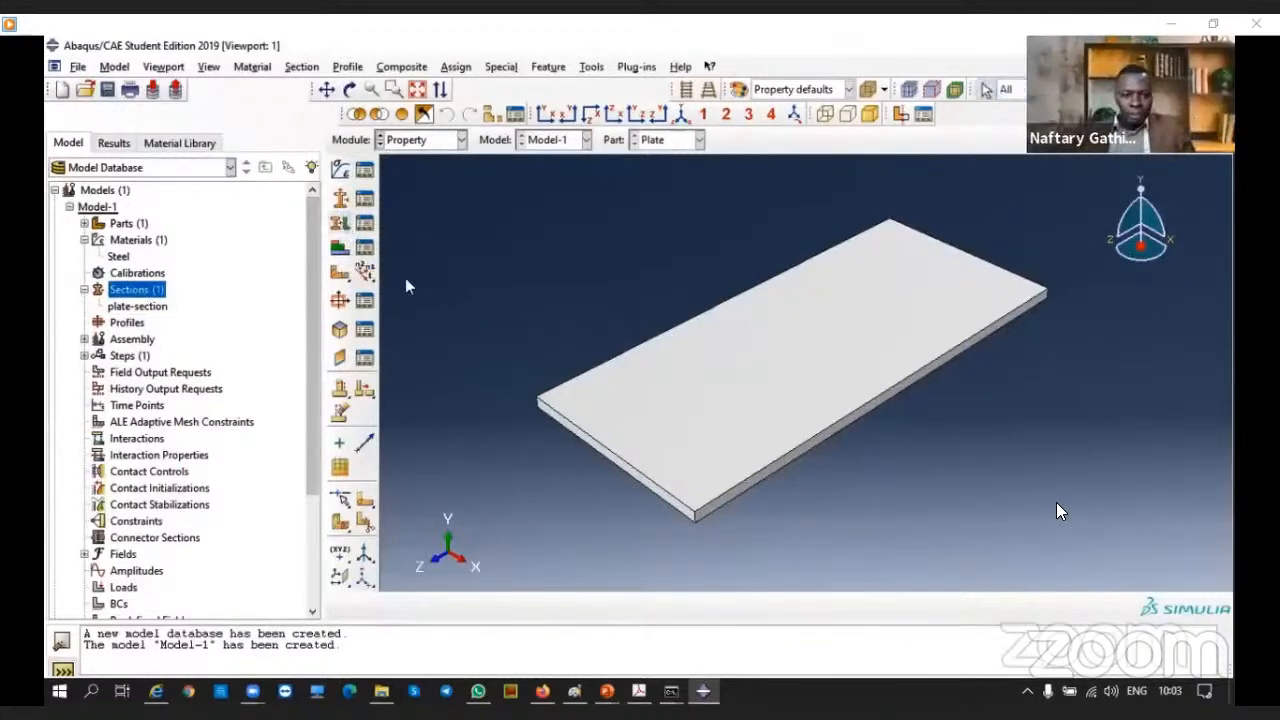
pyautogui.click(342, 222)
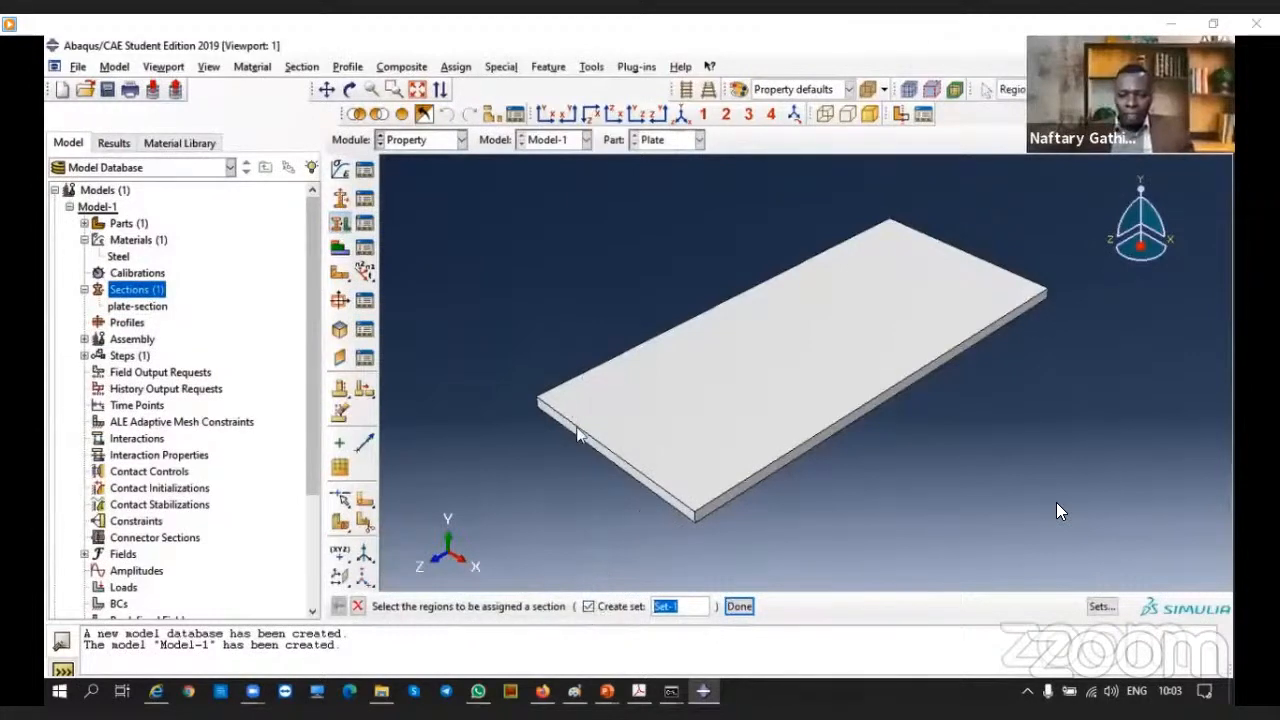
pyautogui.click(588, 606)
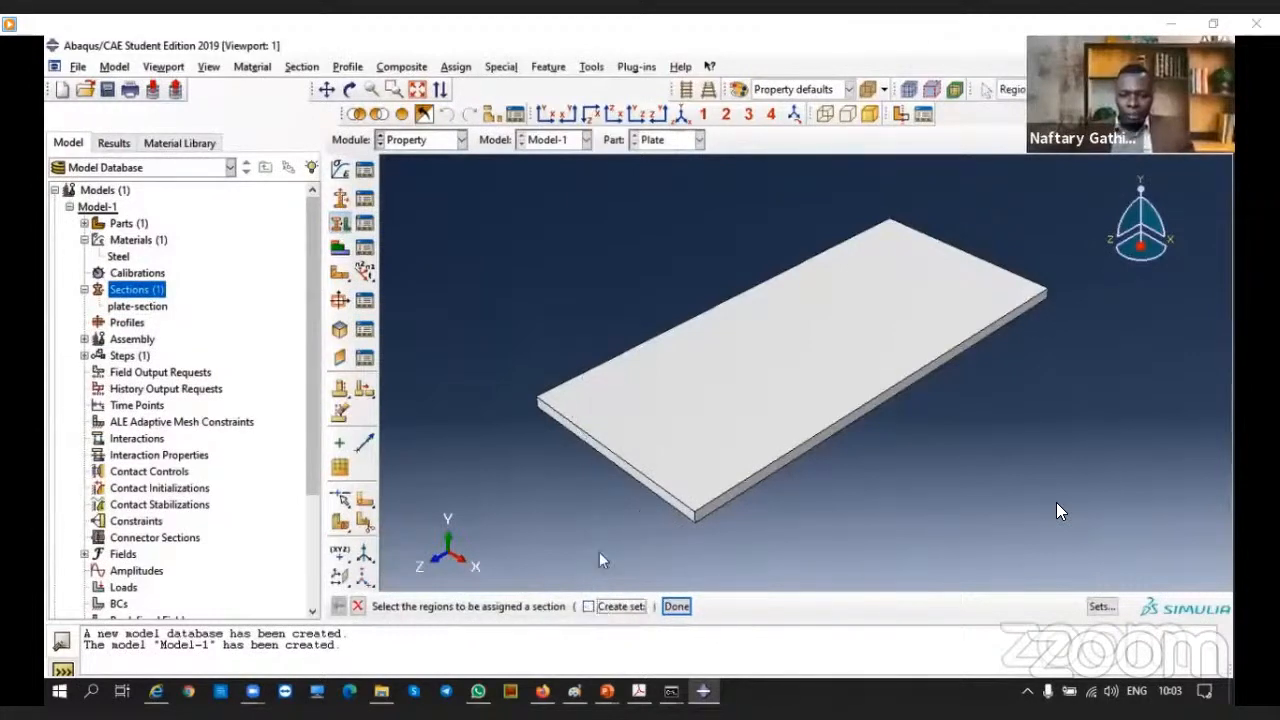
pyautogui.scroll(-2, 586, 394)
pyautogui.scroll(-2, 840, 472)
pyautogui.moveTo(1052, 508); pyautogui.dragTo(527, 250)
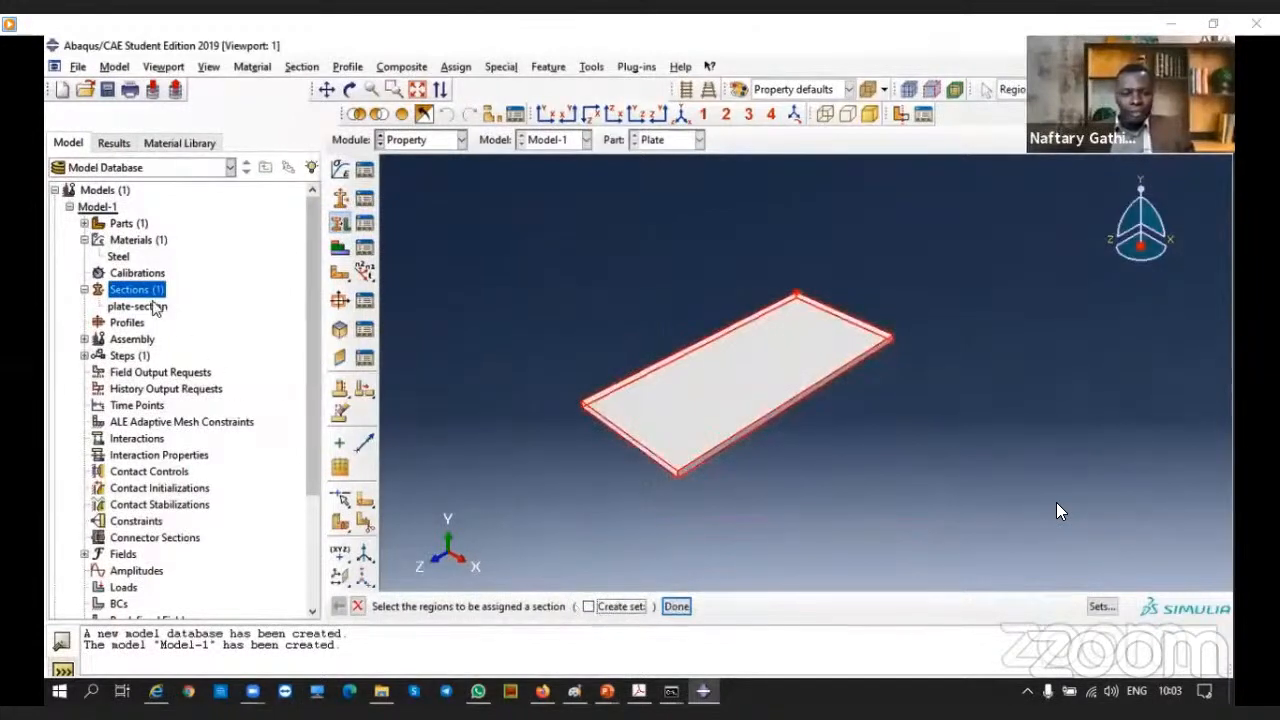
pyautogui.click(589, 607)
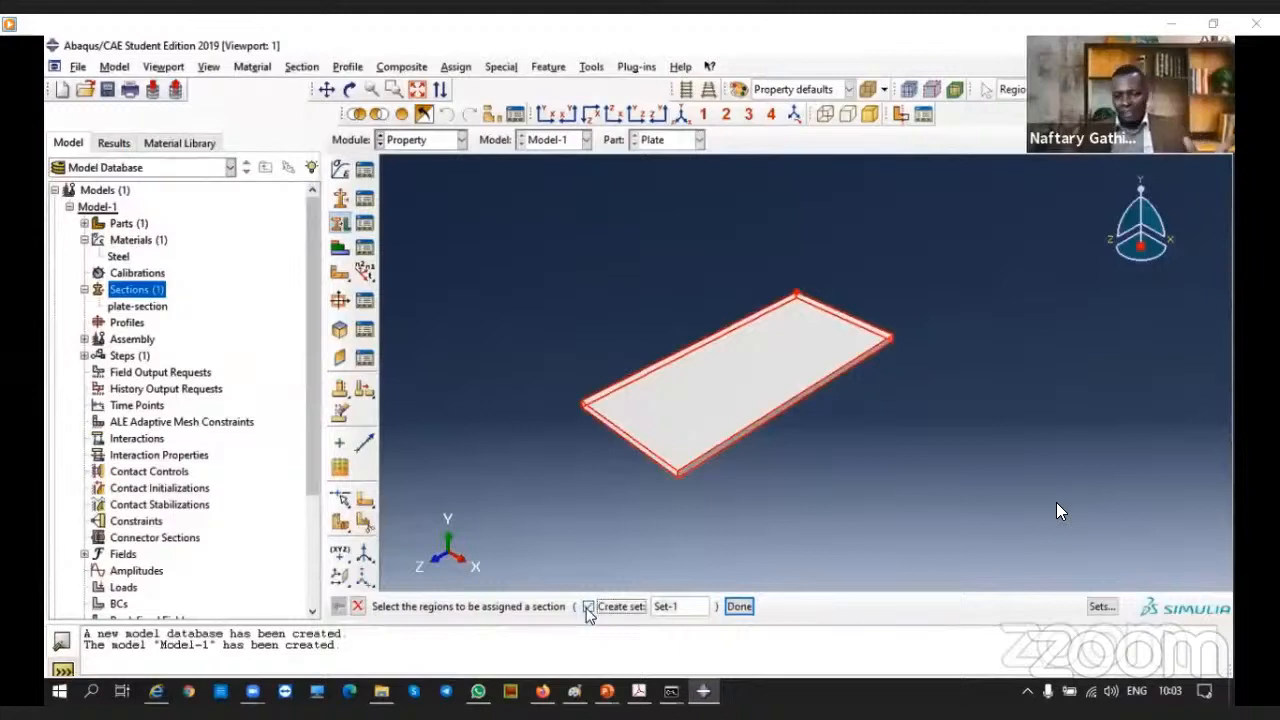
pyautogui.click(589, 607)
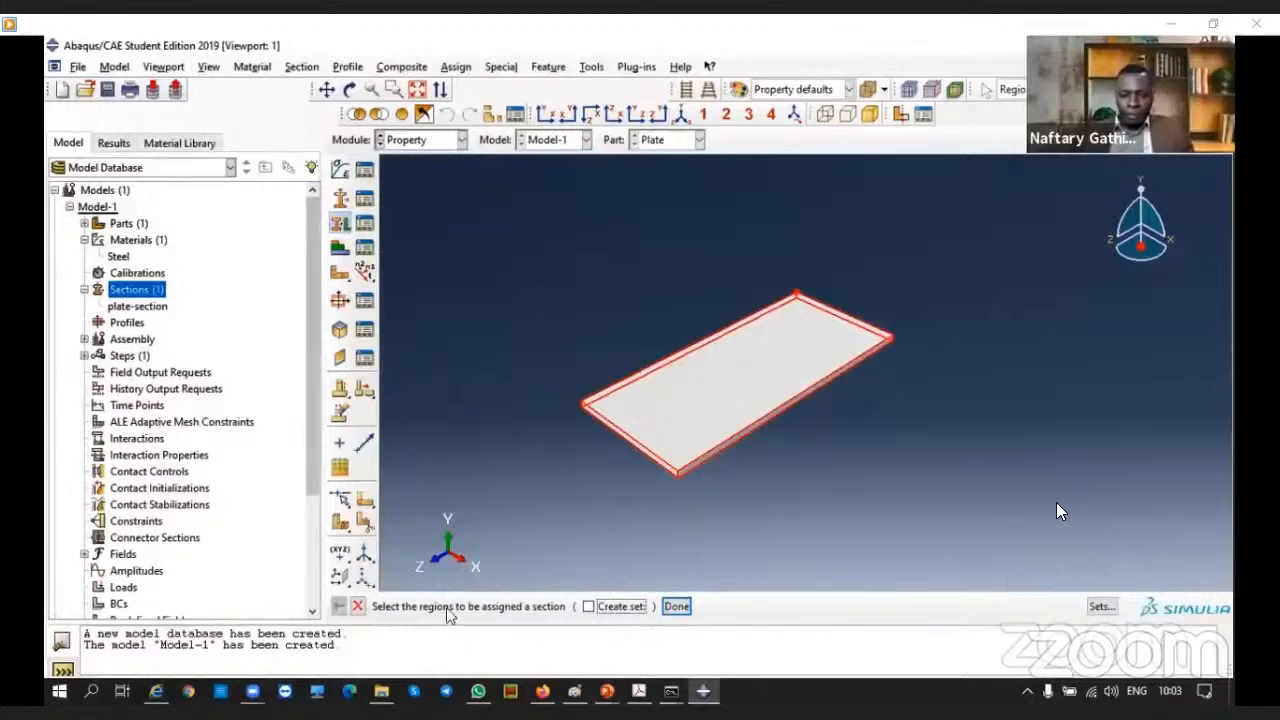
pyautogui.moveTo(795, 388); pyautogui.dragTo(558, 338)
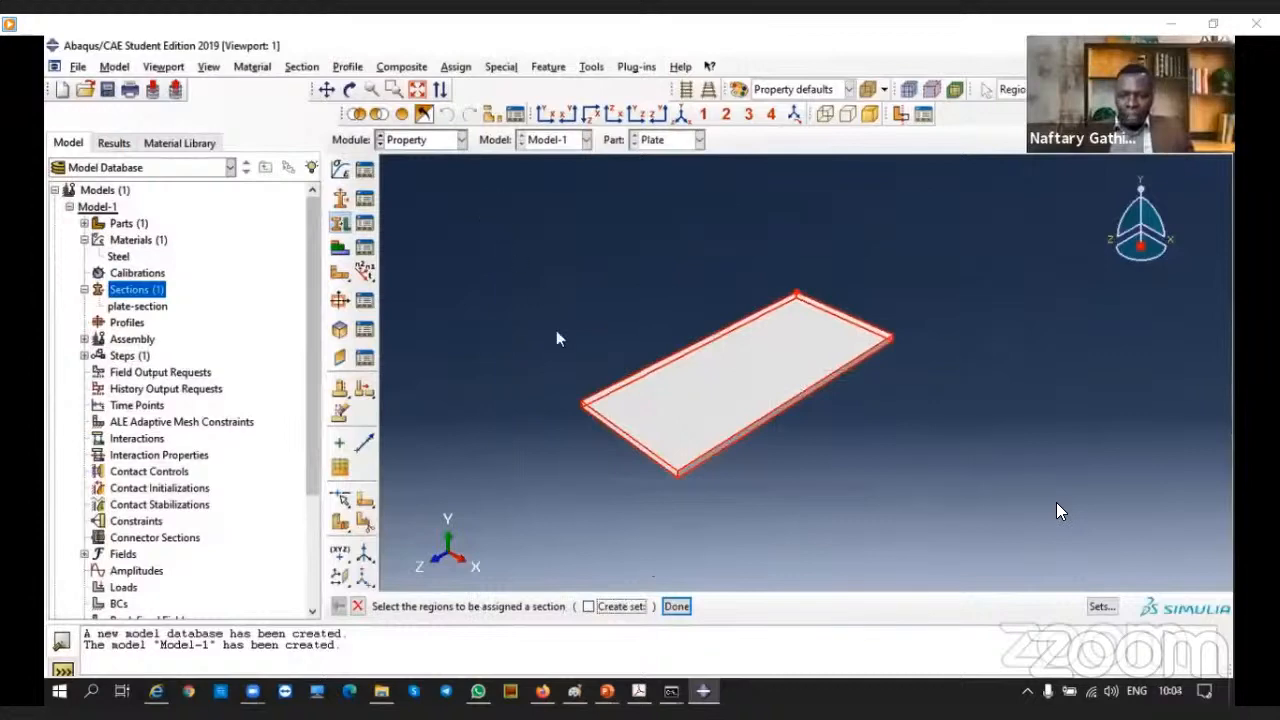
pyautogui.middleClick(556, 338)
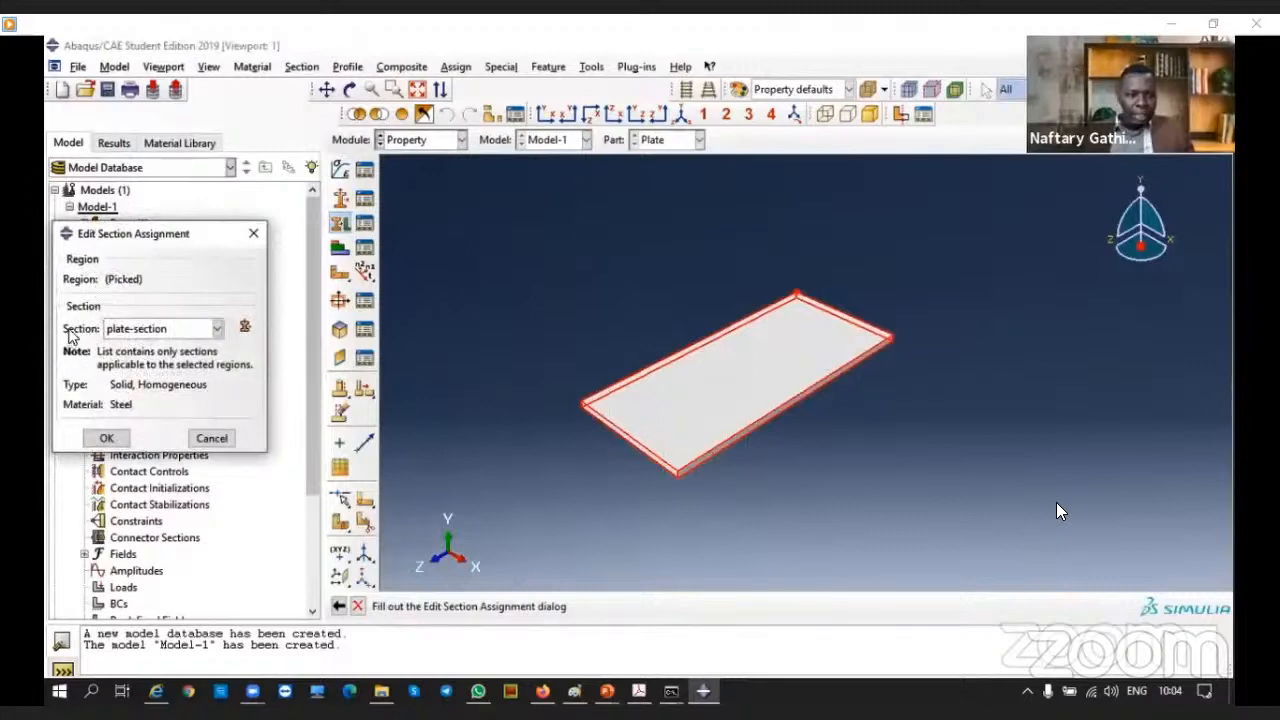
pyautogui.click(119, 439)
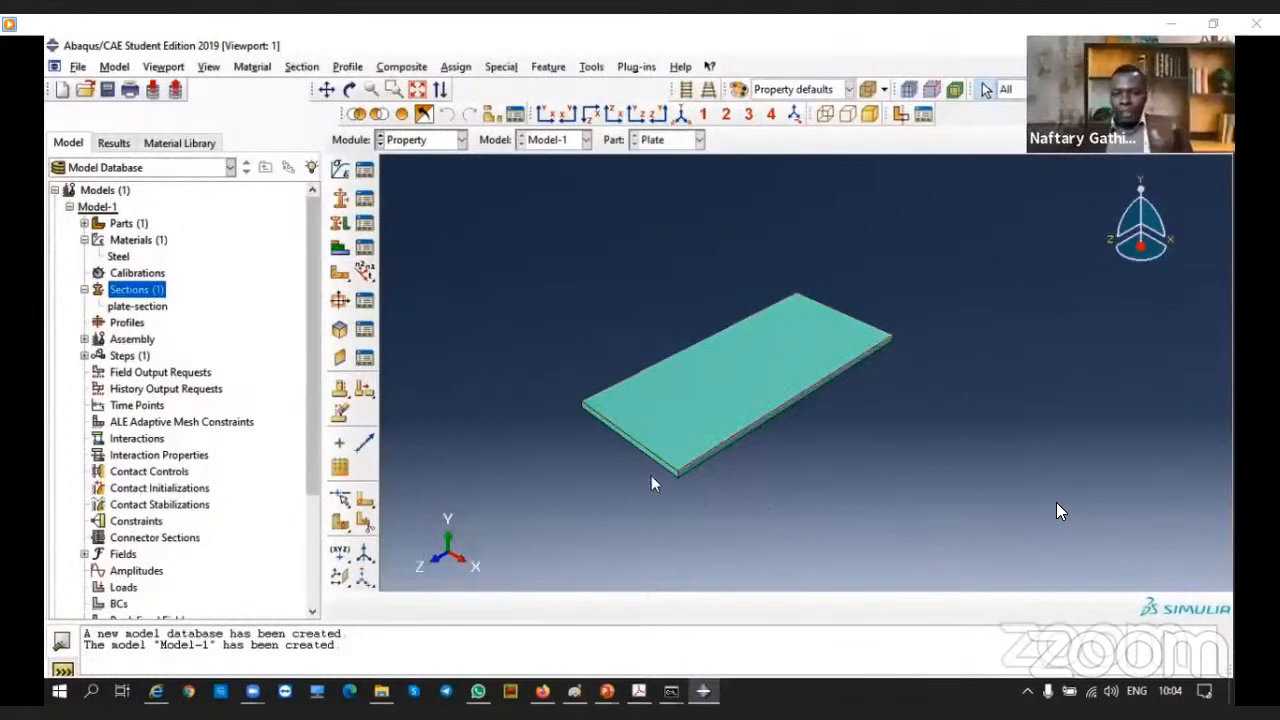
pyautogui.scroll(3, 723, 440)
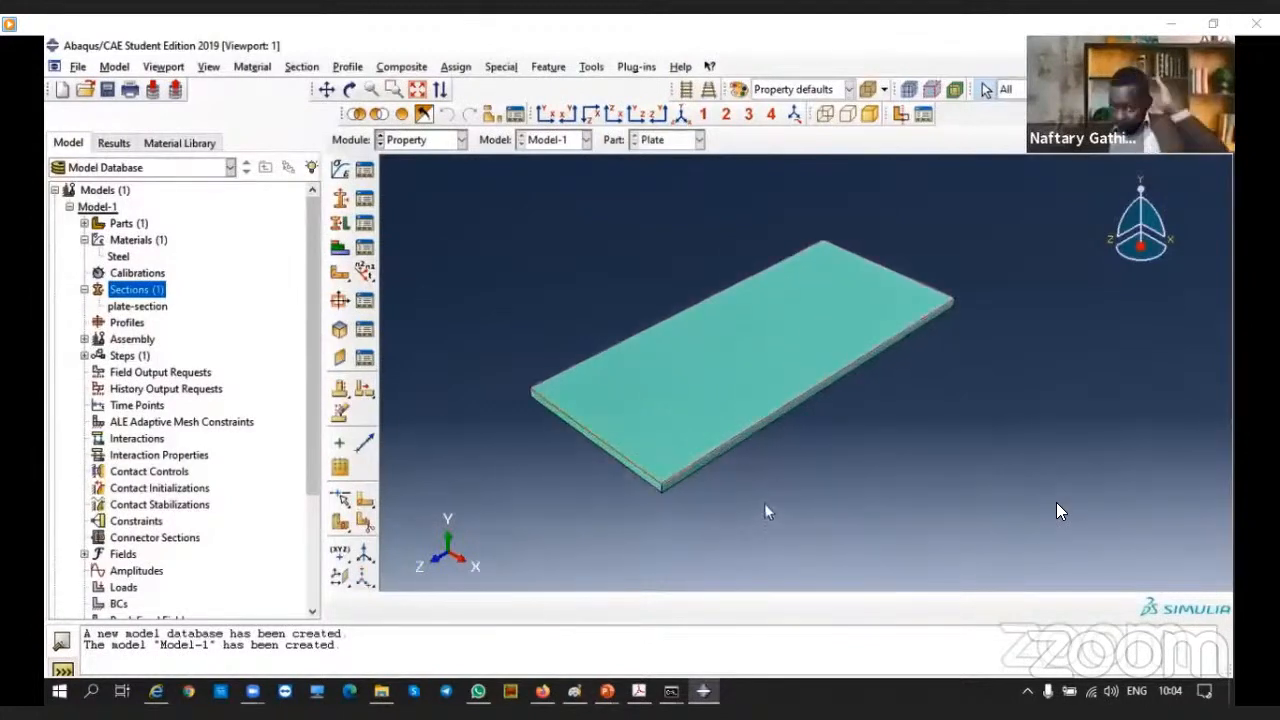
pyautogui.scroll(-2, 720, 403)
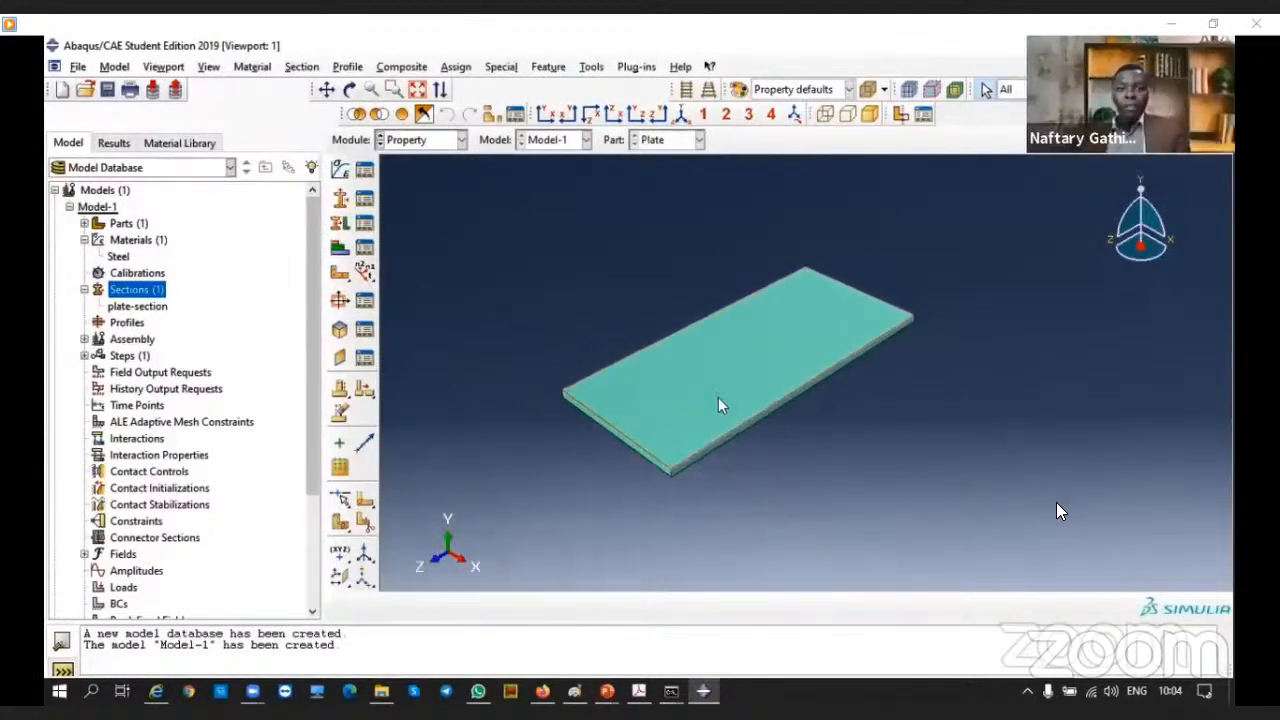
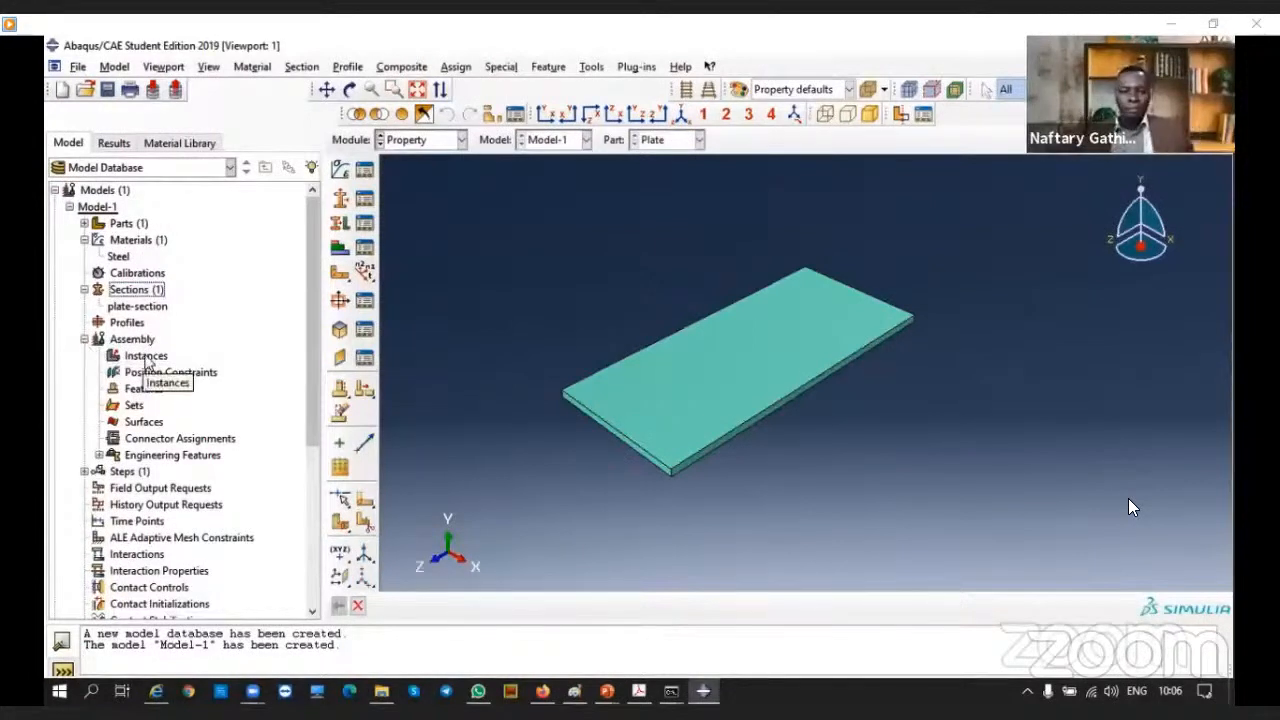
# Create a dependent (mesh on part) instance of the Plate part in the assembly
pyautogui.doubleClick(147, 357)
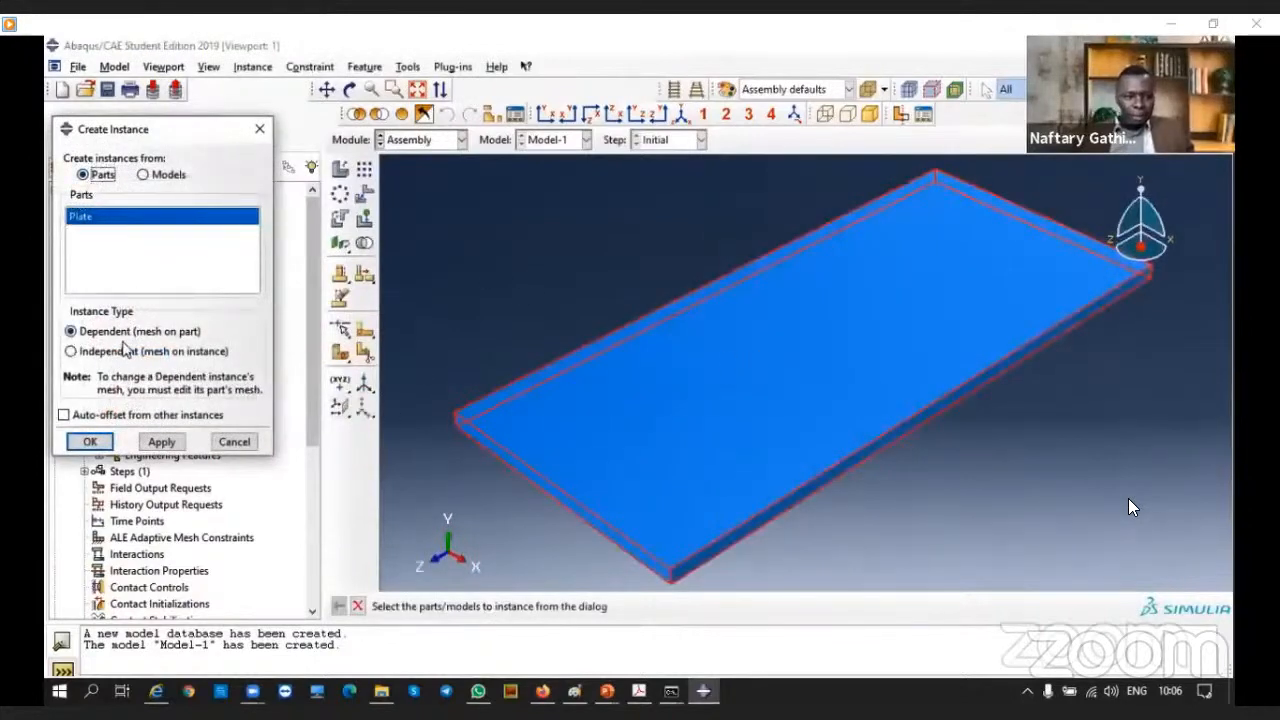
pyautogui.click(161, 442)
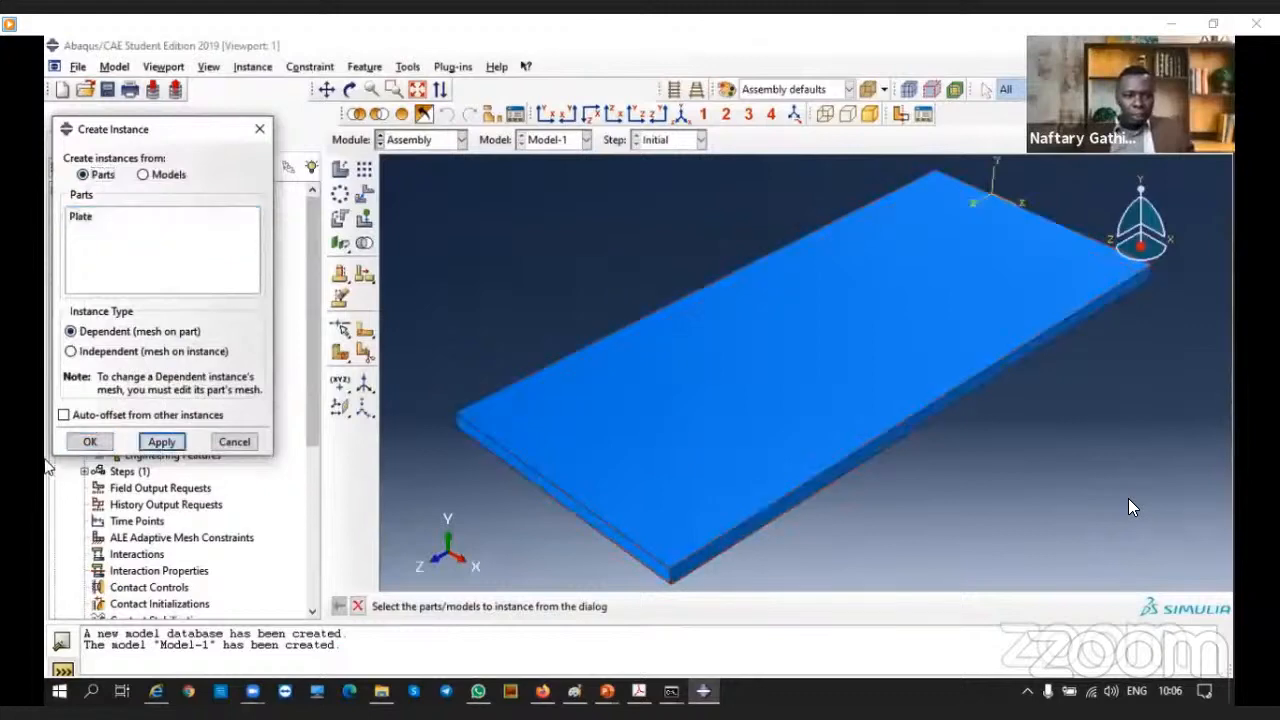
pyautogui.click(95, 445)
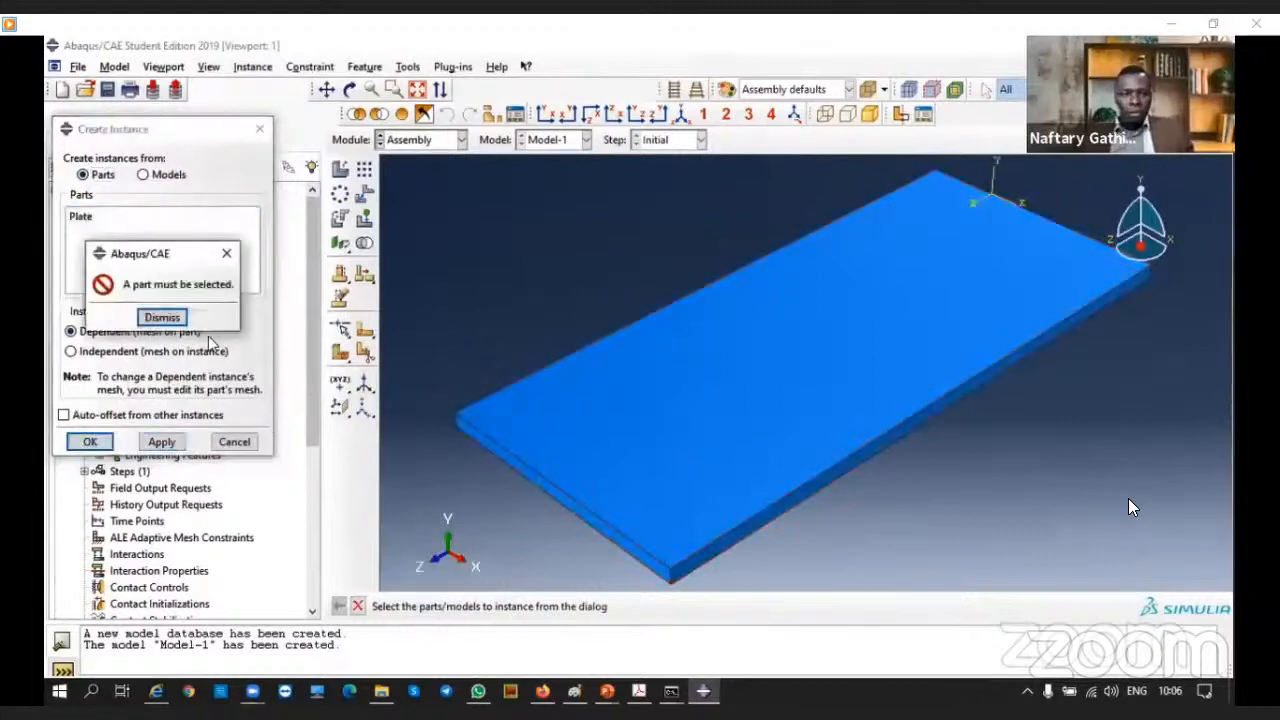
pyautogui.click(170, 320)
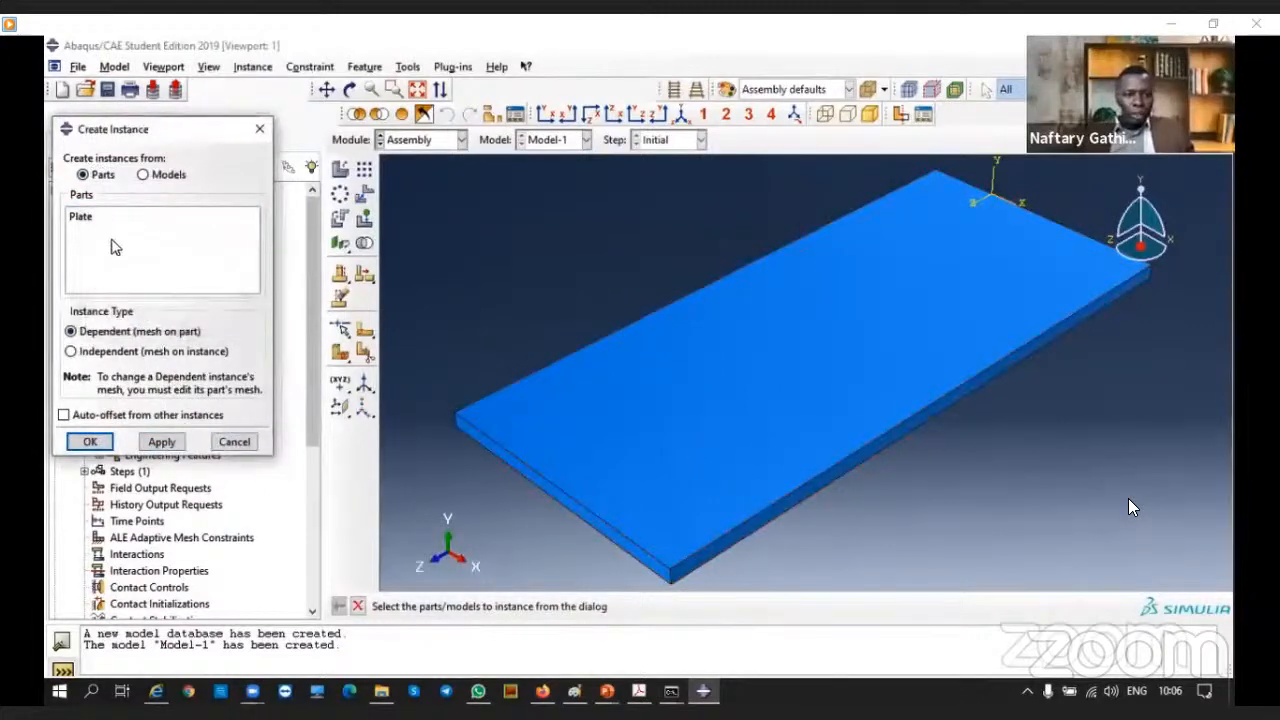
pyautogui.scroll(-2, 741, 440)
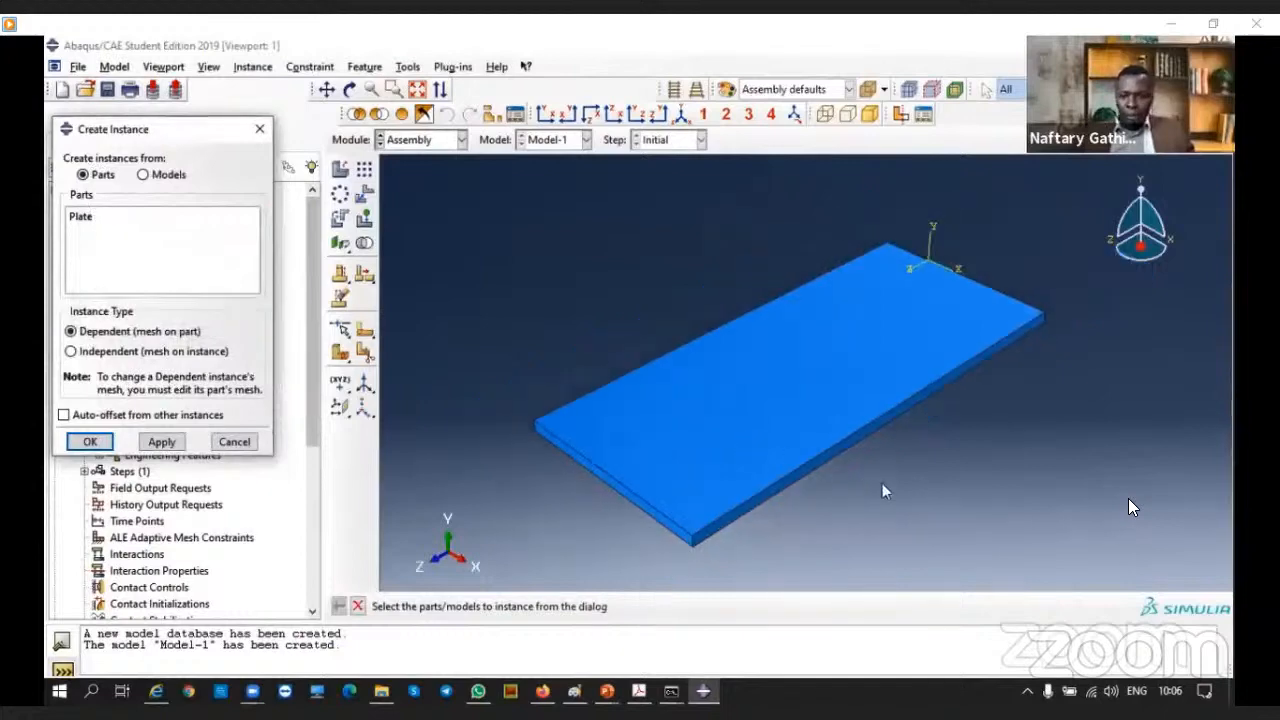
pyautogui.scroll(-1, 882, 490)
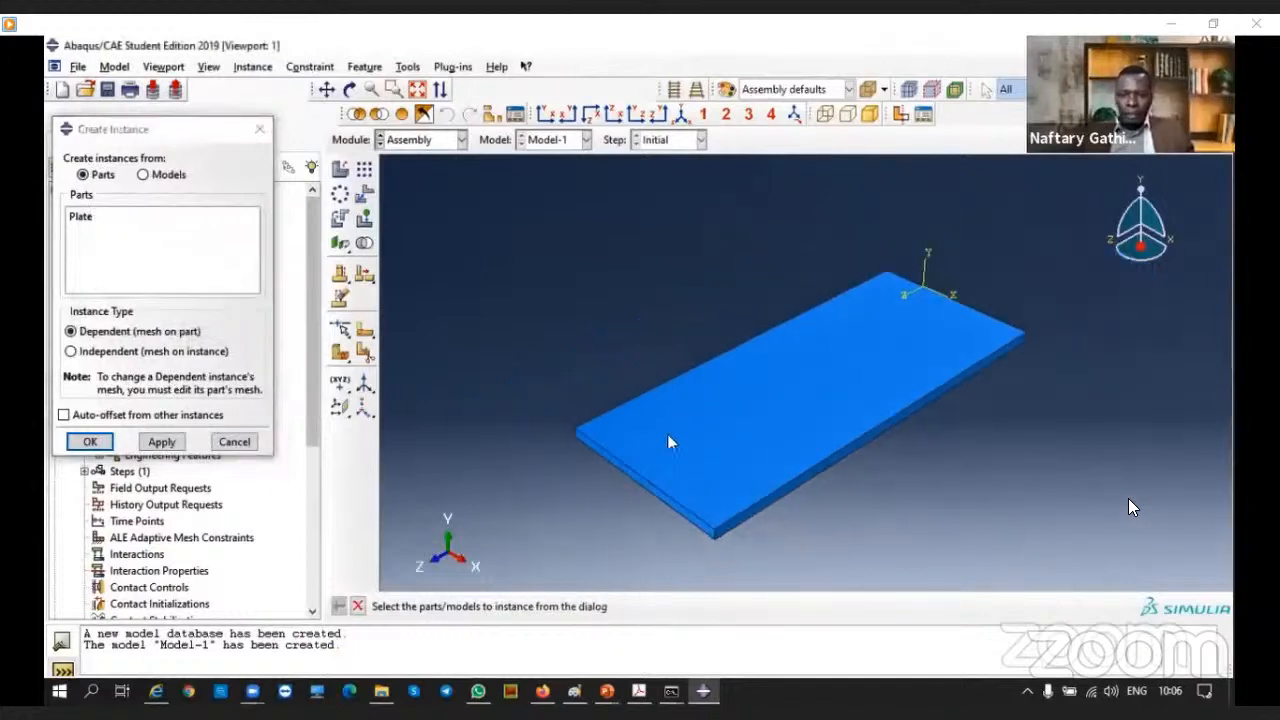
# Add two more dependent instances of the Plate part to the assembly
pyautogui.click(81, 220)
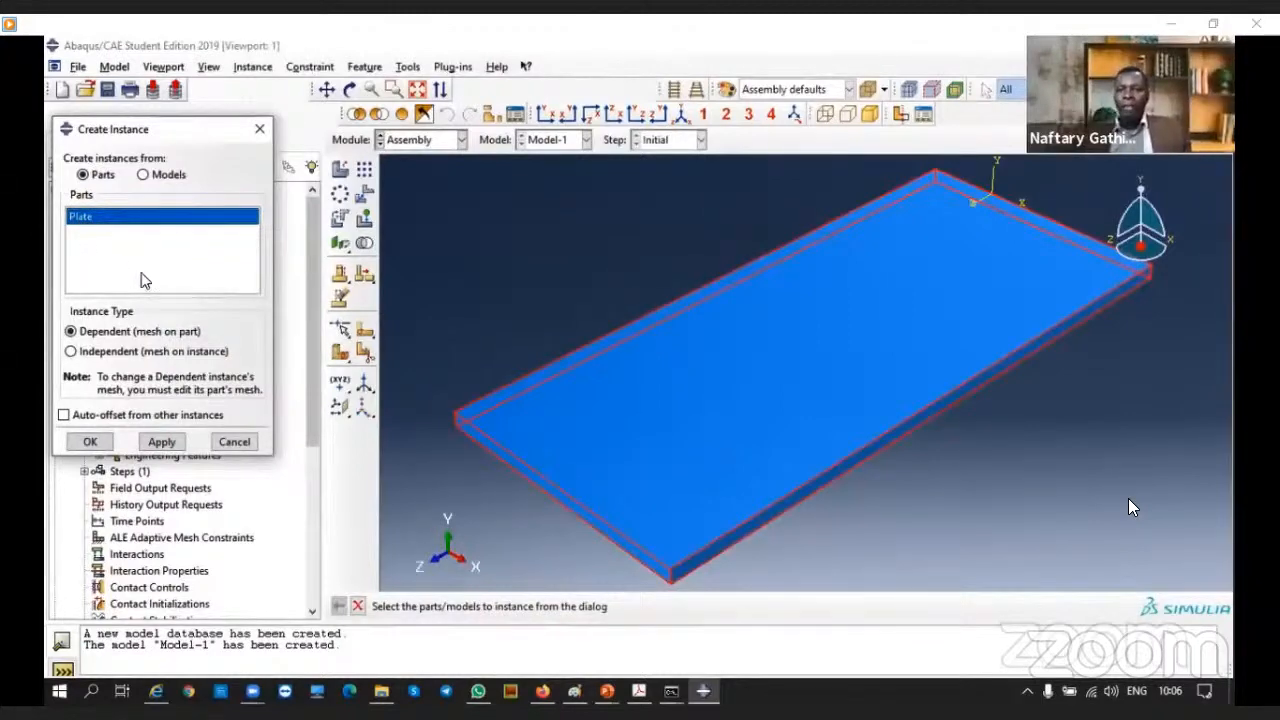
pyautogui.click(162, 442)
pyautogui.click(106, 443)
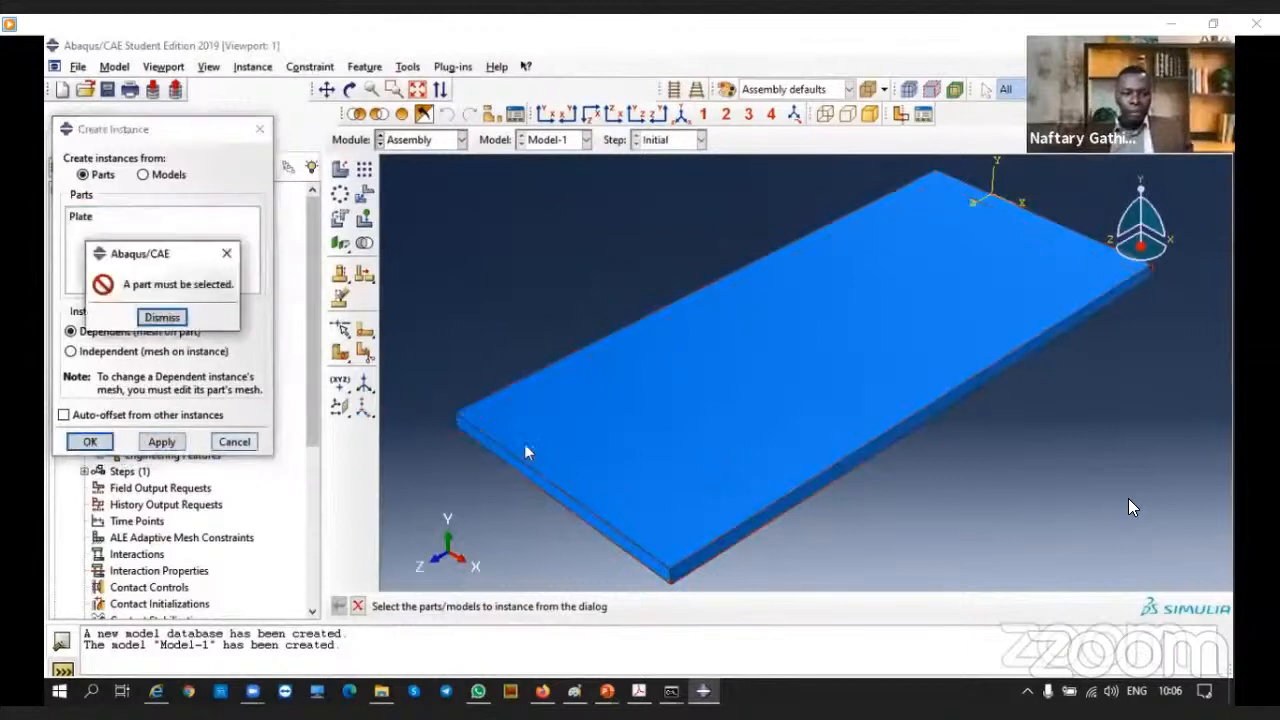
pyautogui.click(162, 318)
pyautogui.click(80, 216)
pyautogui.click(162, 442)
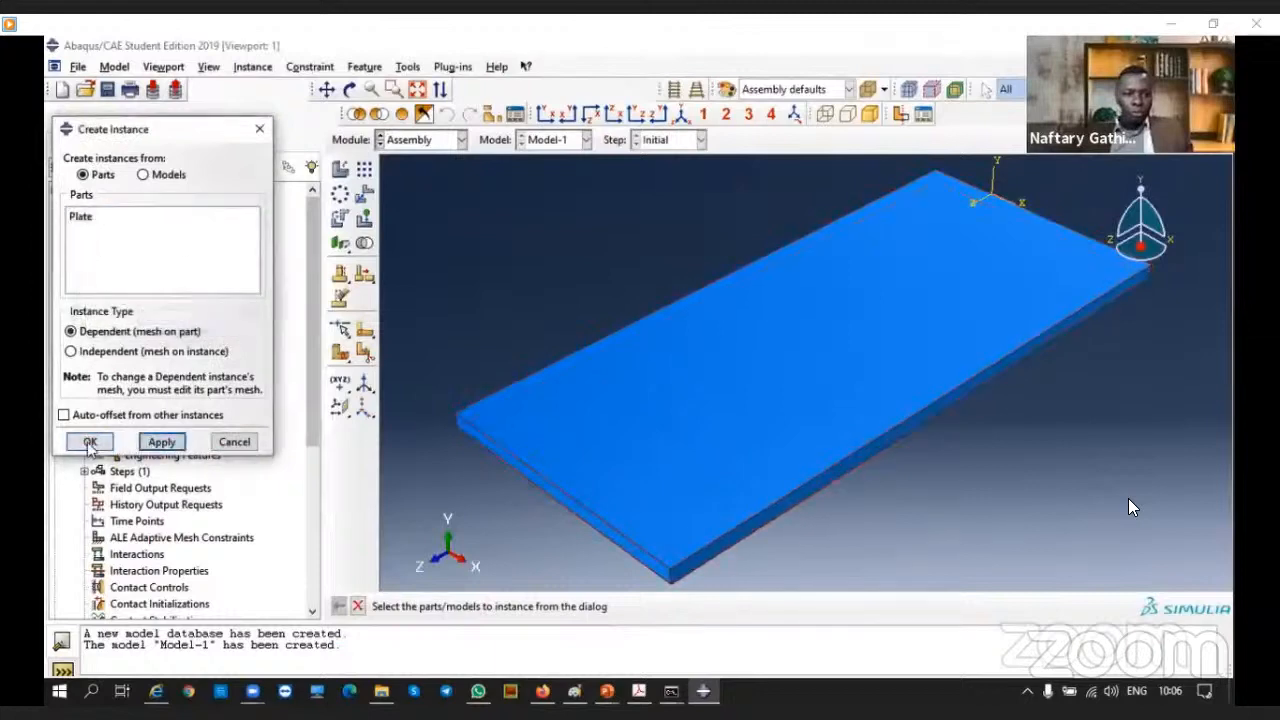
pyautogui.click(90, 443)
pyautogui.click(162, 318)
# Try to create an independent (mesh on instance) instance of the Plate part
pyautogui.click(71, 352)
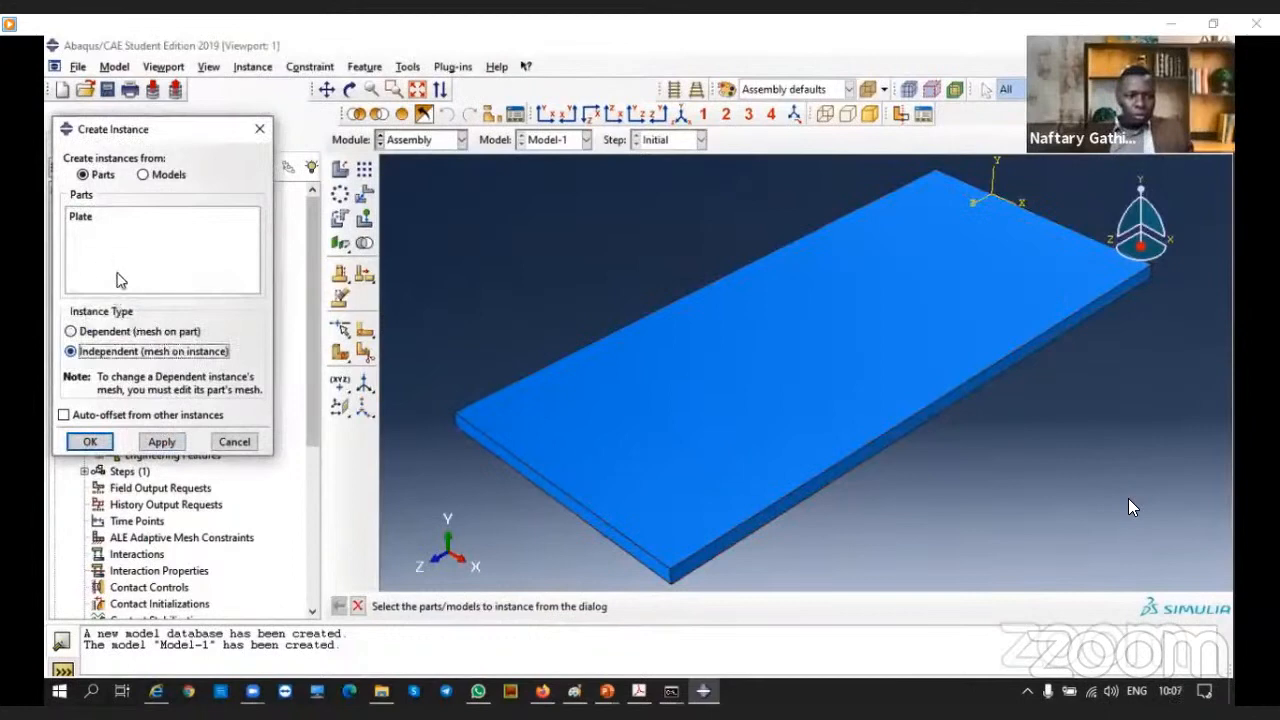
pyautogui.click(80, 217)
pyautogui.click(145, 446)
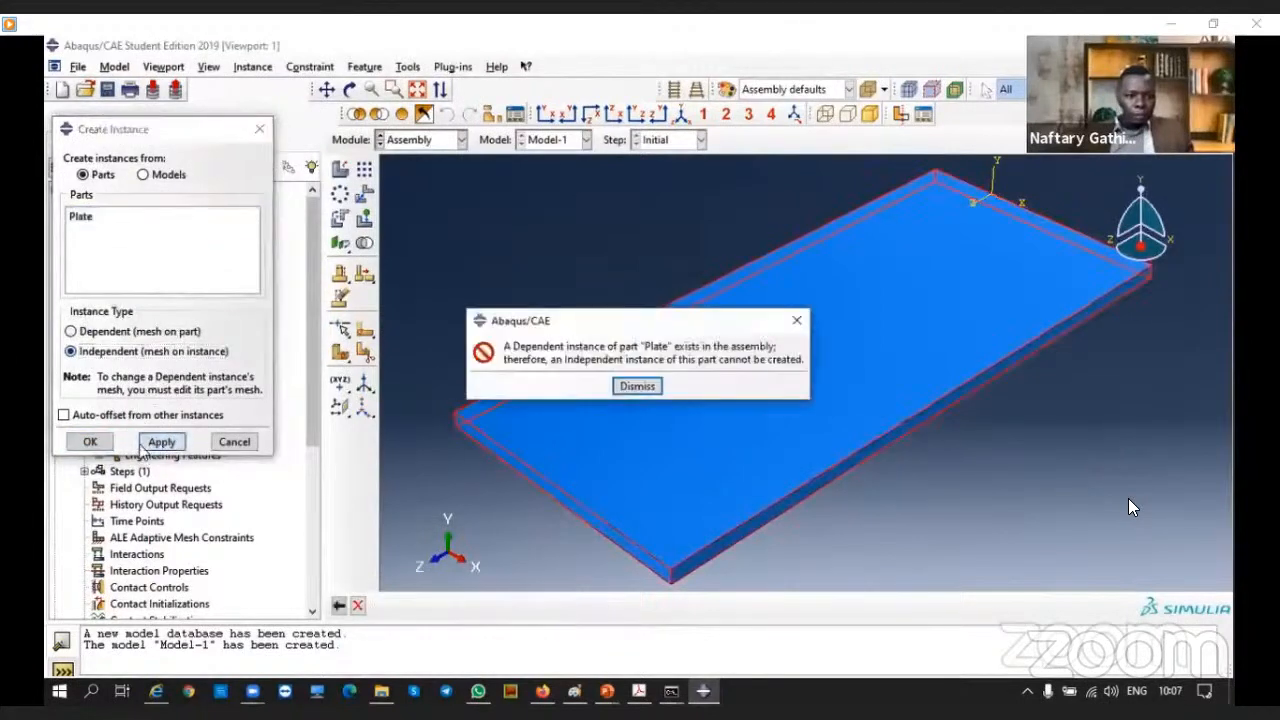
pyautogui.click(797, 321)
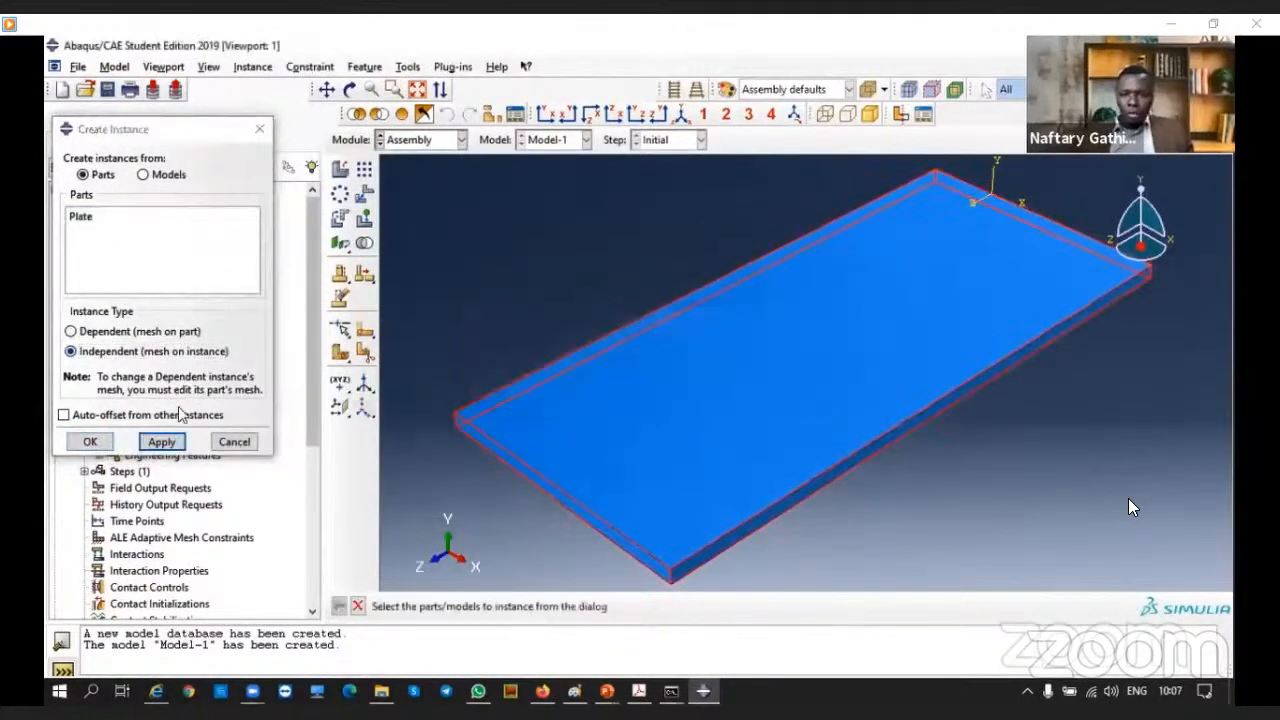
# Set the instance type back to dependent, create one further Plate instance, and finish instance creation
pyautogui.click(84, 222)
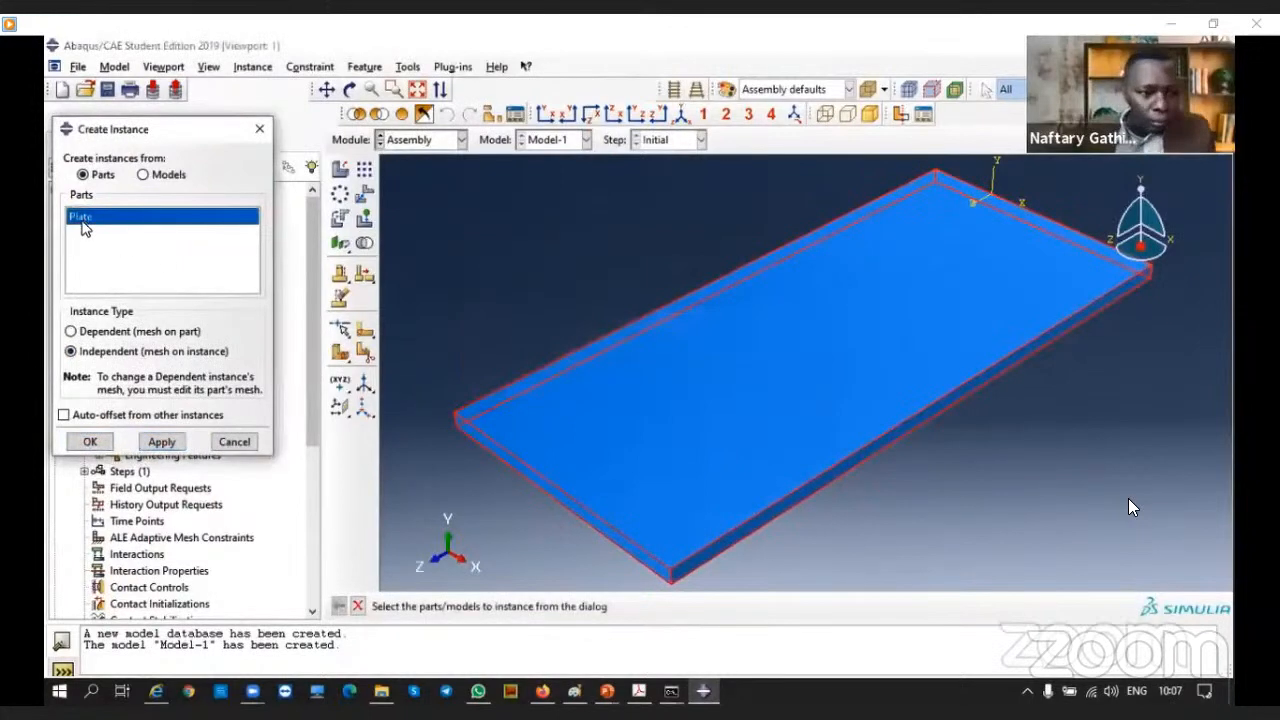
pyautogui.click(71, 331)
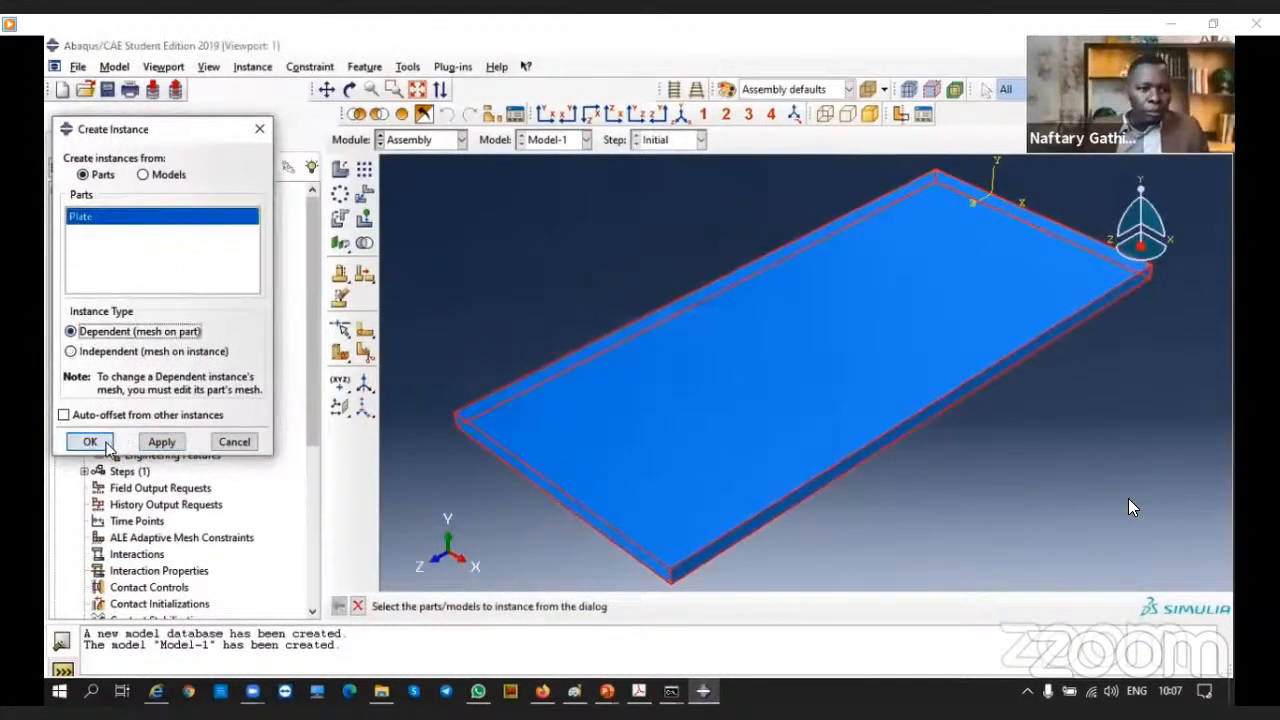
pyautogui.click(90, 442)
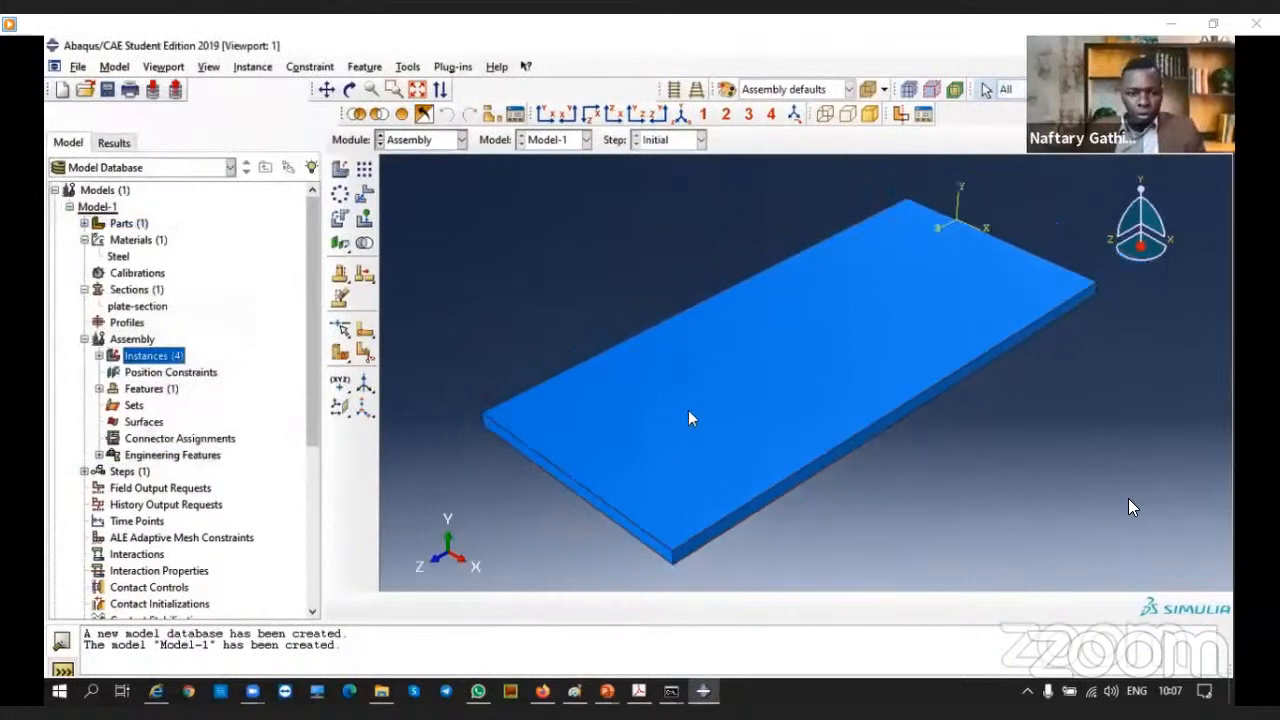
# List the assembly's instances in the model tree and highlight Plate-4, Plate-3, Plate-2 and Plate-1 one by one
pyautogui.click(99, 356)
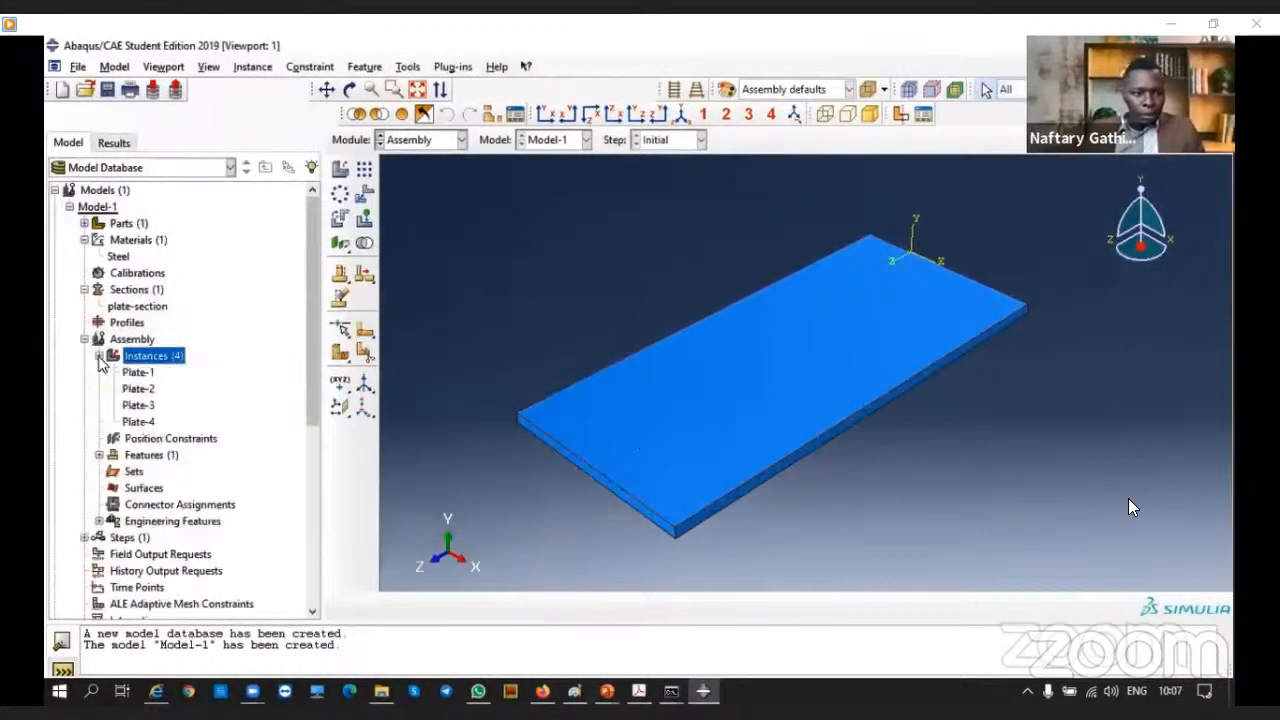
pyautogui.click(143, 423)
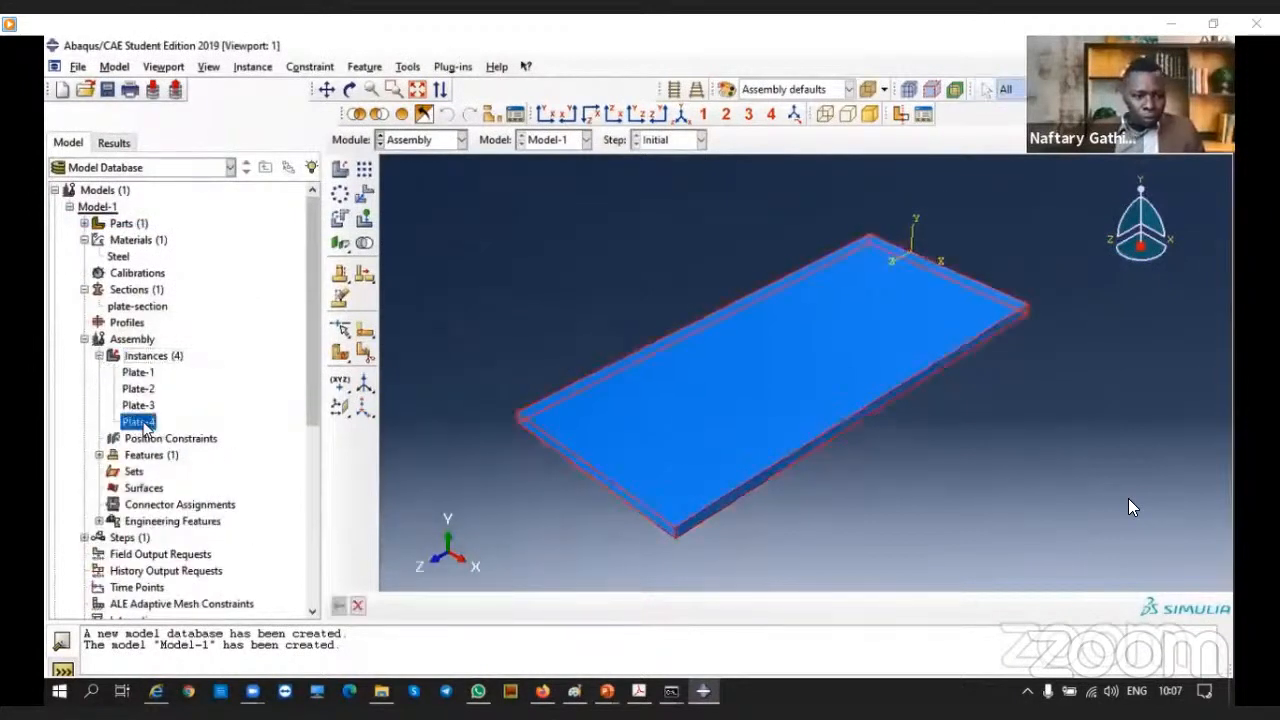
pyautogui.click(139, 405)
pyautogui.click(139, 389)
pyautogui.click(140, 373)
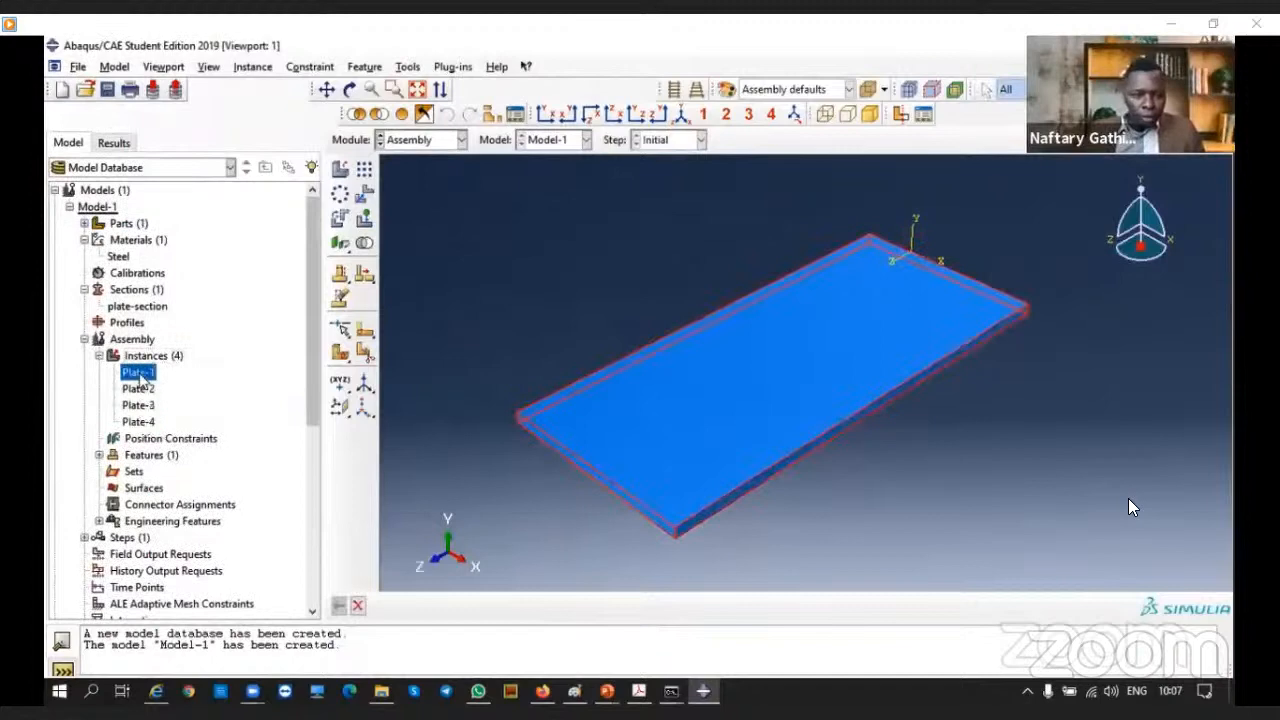
# Delete the duplicate instances Plate-4, Plate-3 and Plate-2 from the assembly
pyautogui.click(142, 423)
pyautogui.rightClick(143, 425)
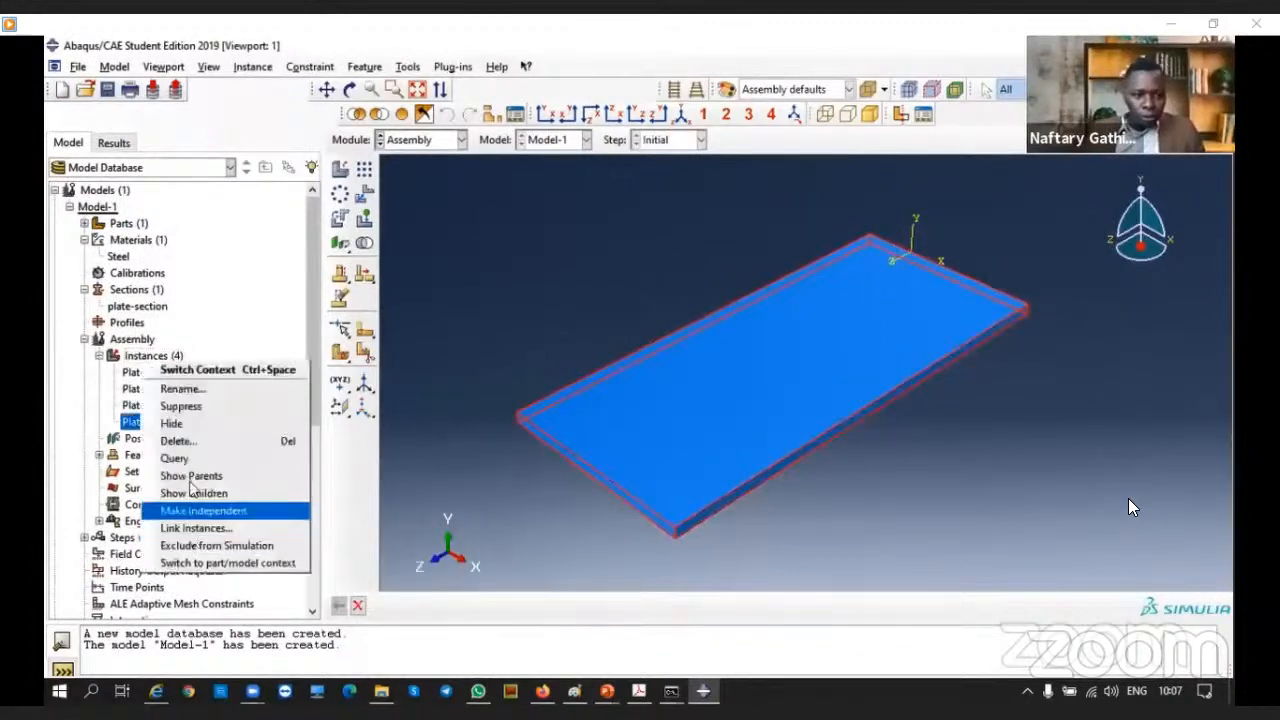
pyautogui.click(175, 437)
pyautogui.click(588, 386)
pyautogui.click(140, 406)
pyautogui.rightClick(143, 408)
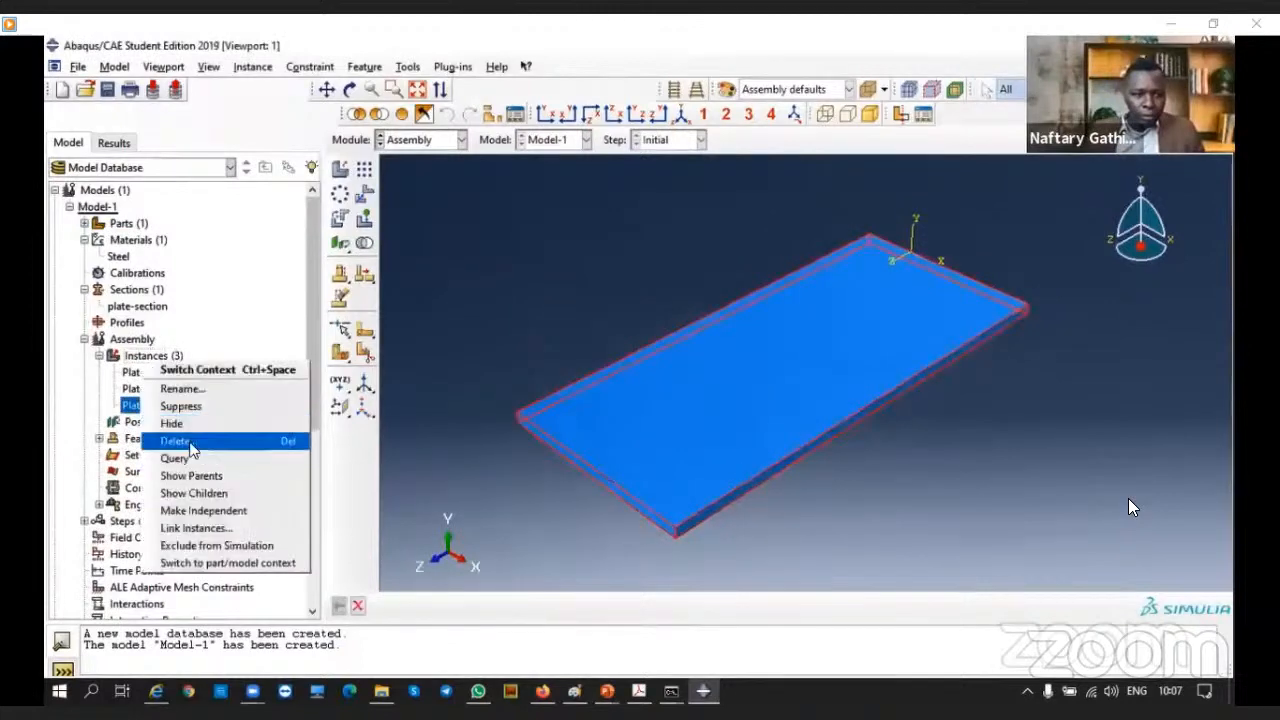
pyautogui.click(175, 437)
pyautogui.click(586, 385)
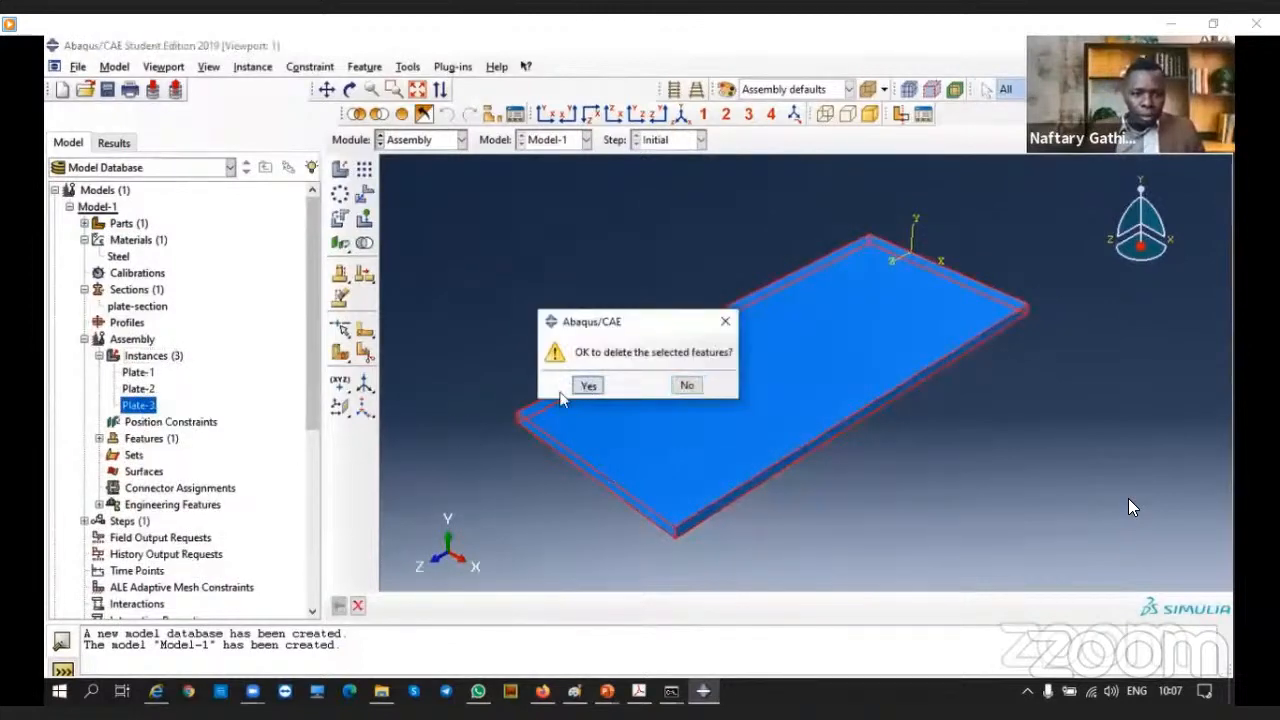
pyautogui.click(138, 388)
pyautogui.rightClick(140, 388)
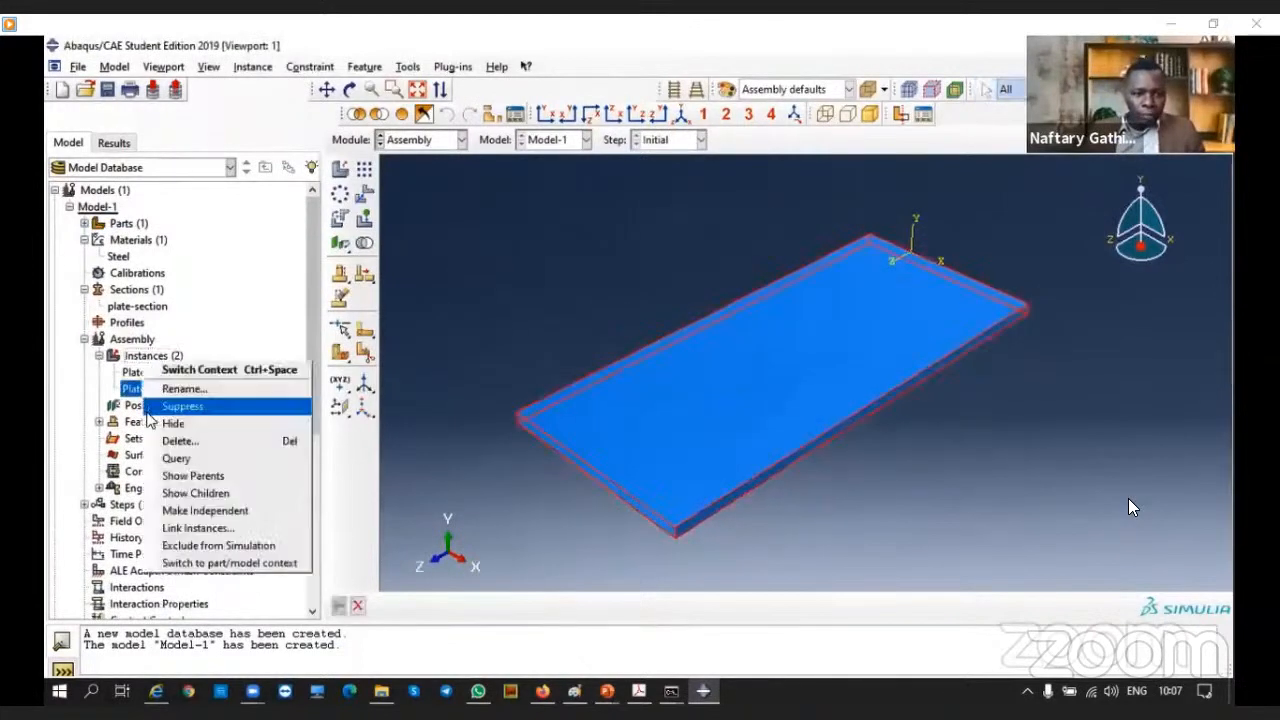
pyautogui.click(178, 441)
pyautogui.click(587, 386)
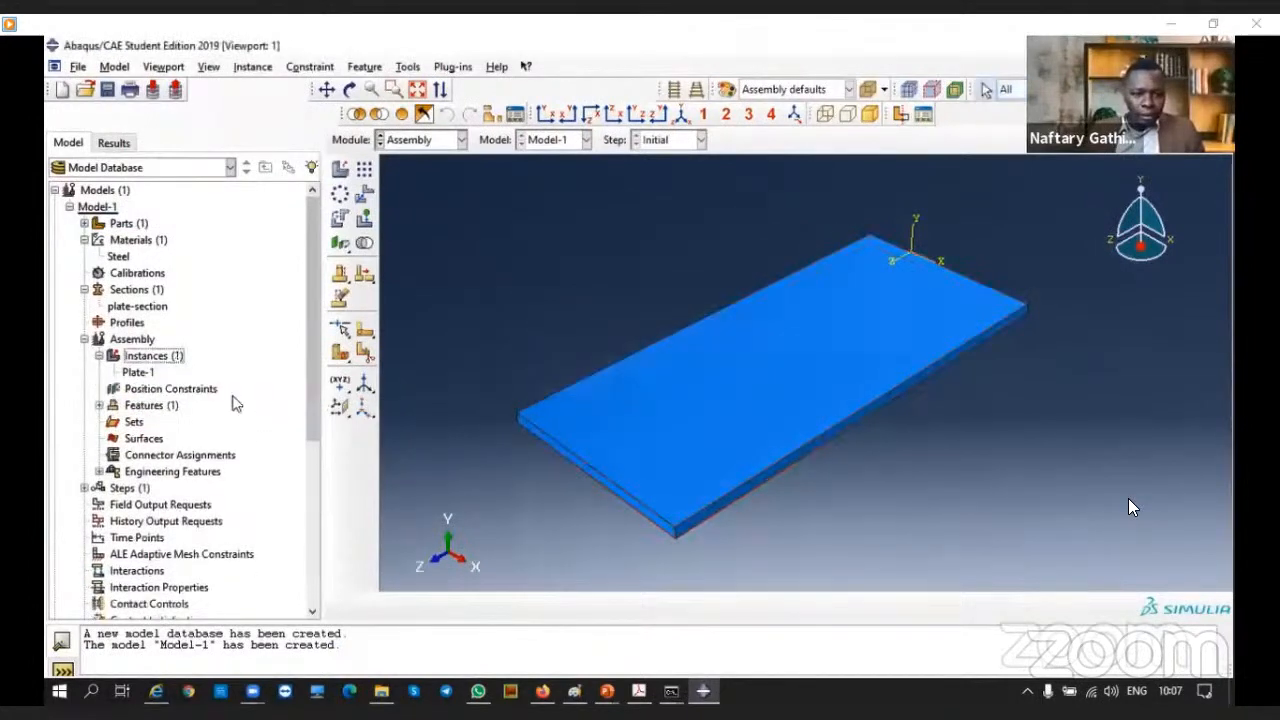
# Highlight the Plate-1 instance in the viewport and check the assembly's features in the model tree
pyautogui.click(138, 372)
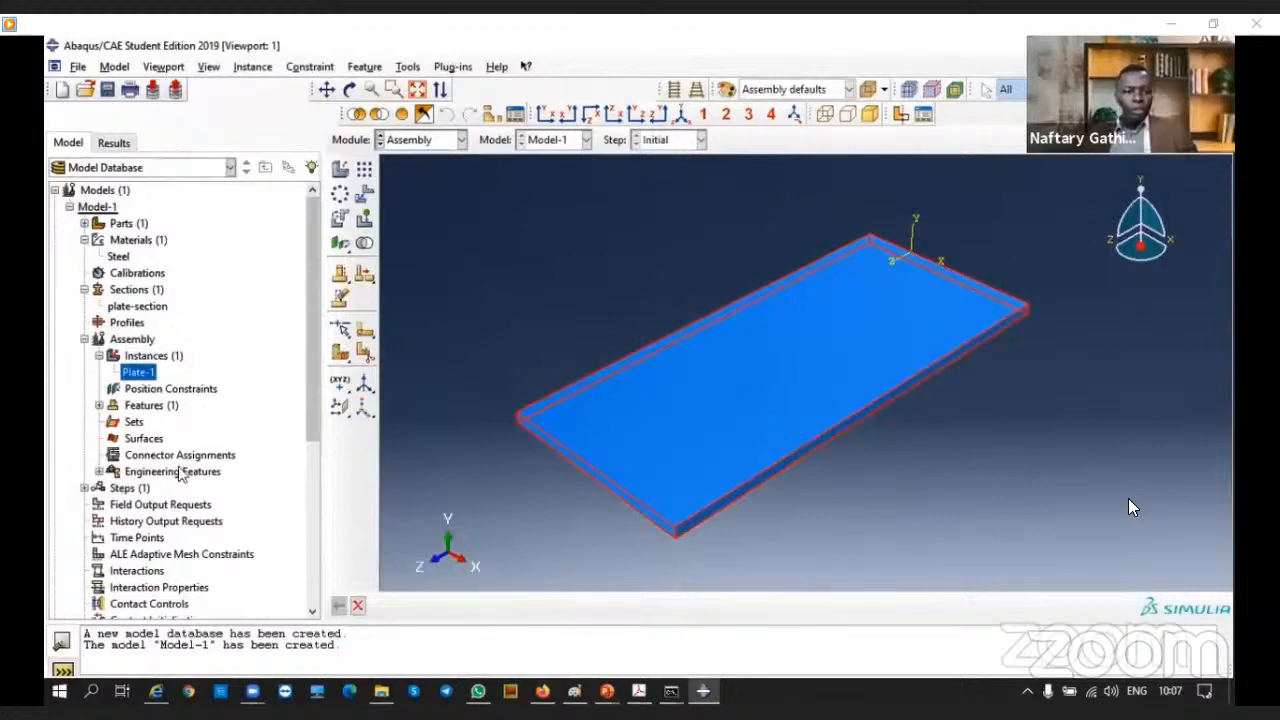
pyautogui.click(99, 406)
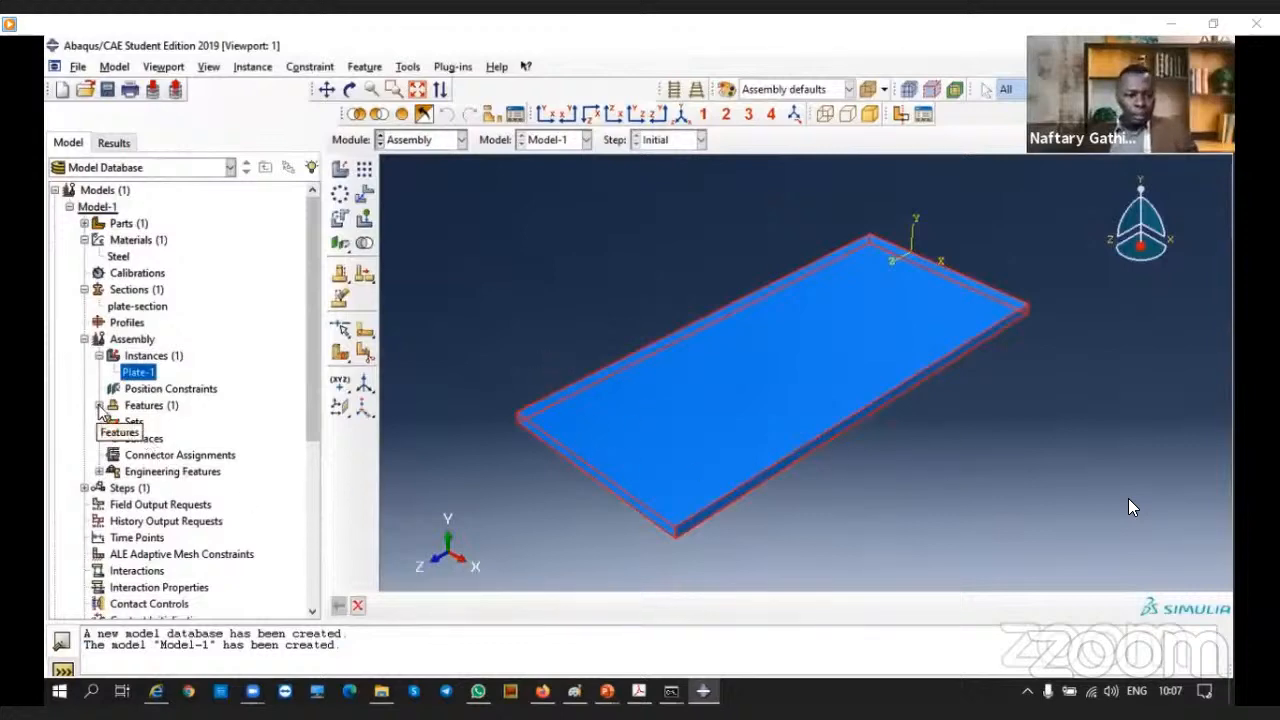
pyautogui.click(99, 406)
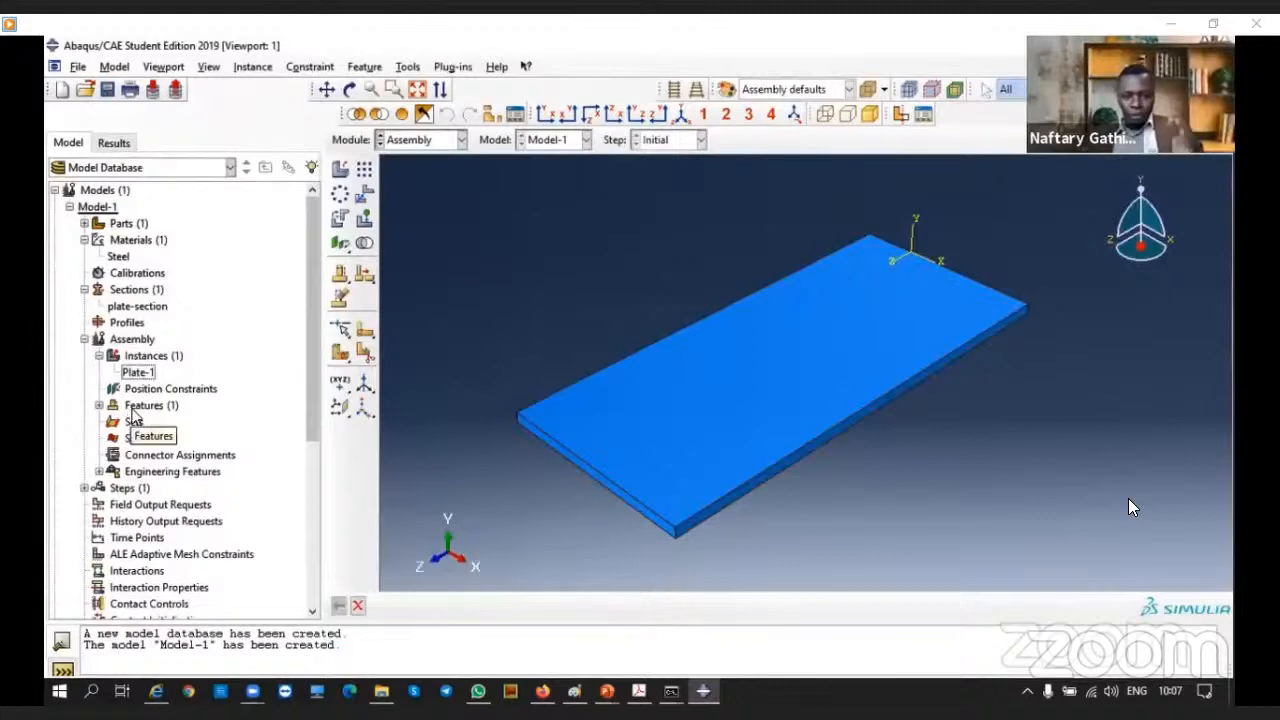
# Orbit the plate until the end face near the coordinate origin faces the viewer
pyautogui.moveTo(948, 574)
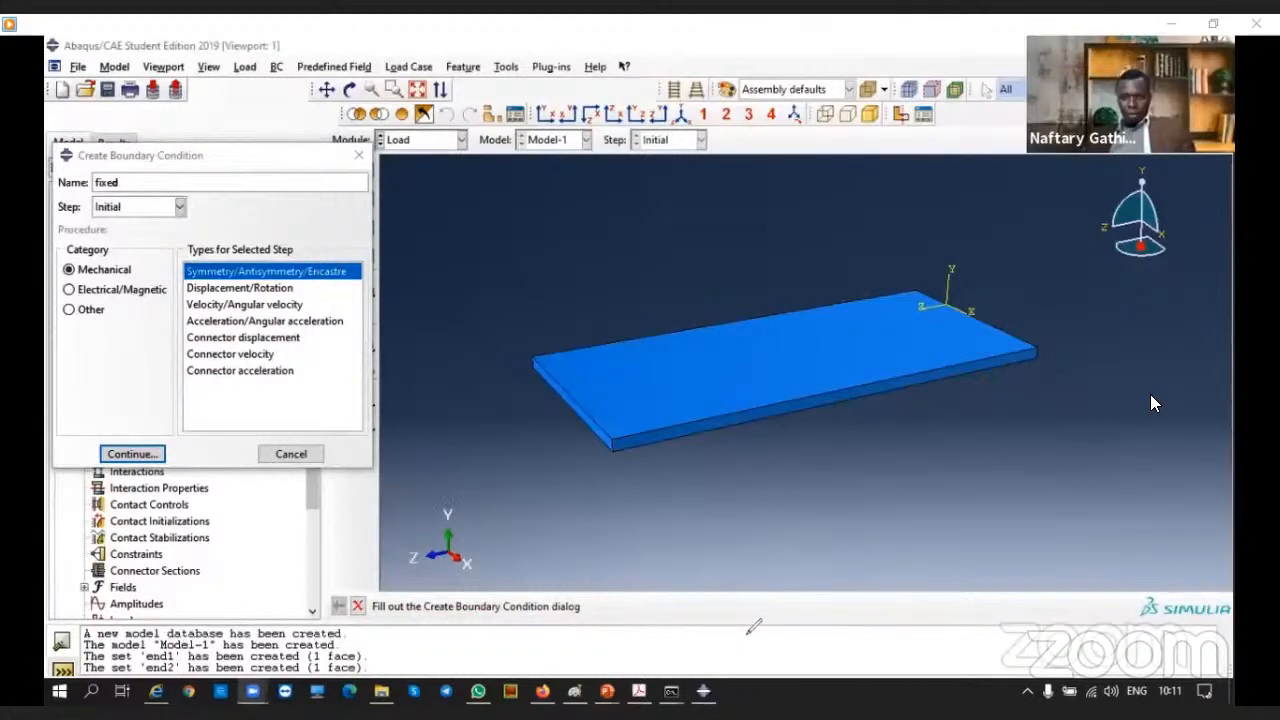
pyautogui.scroll(-1, 766, 424)
pyautogui.scroll(-3, 1034, 323)
pyautogui.scroll(5, 1106, 294)
pyautogui.click(350, 90)
pyautogui.moveTo(766, 320); pyautogui.dragTo(658, 390)
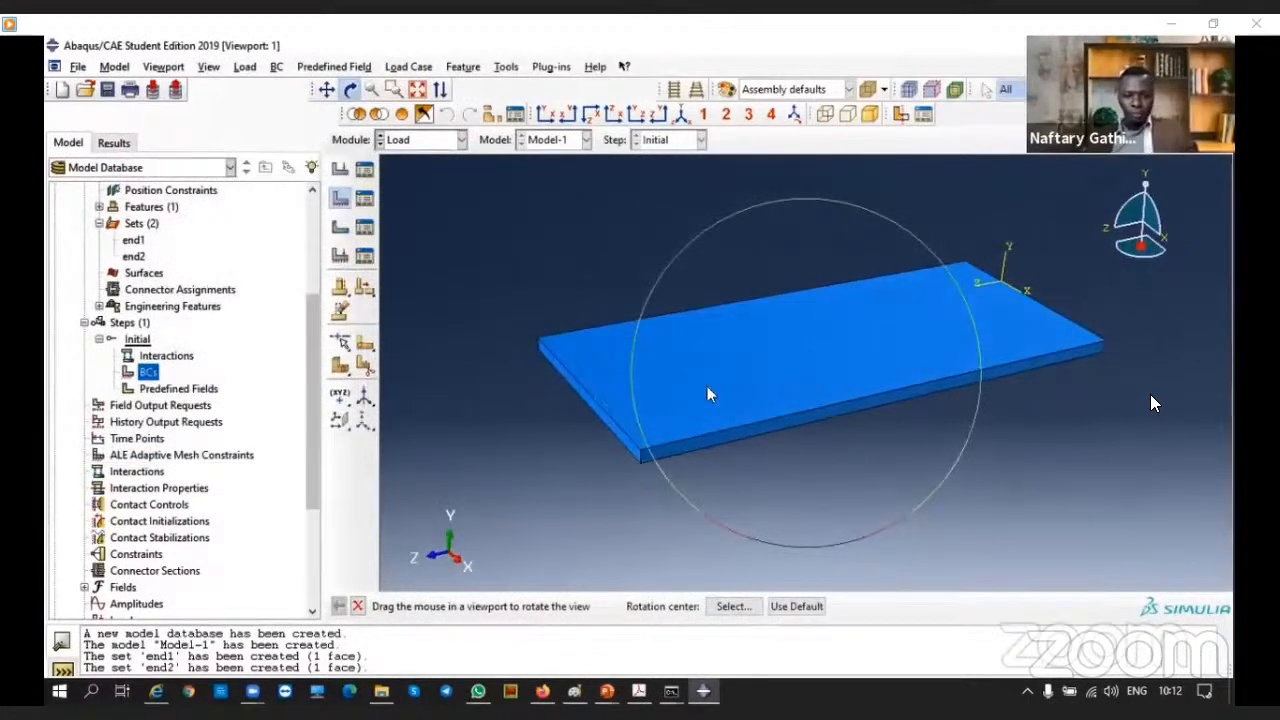
pyautogui.press('Escape')
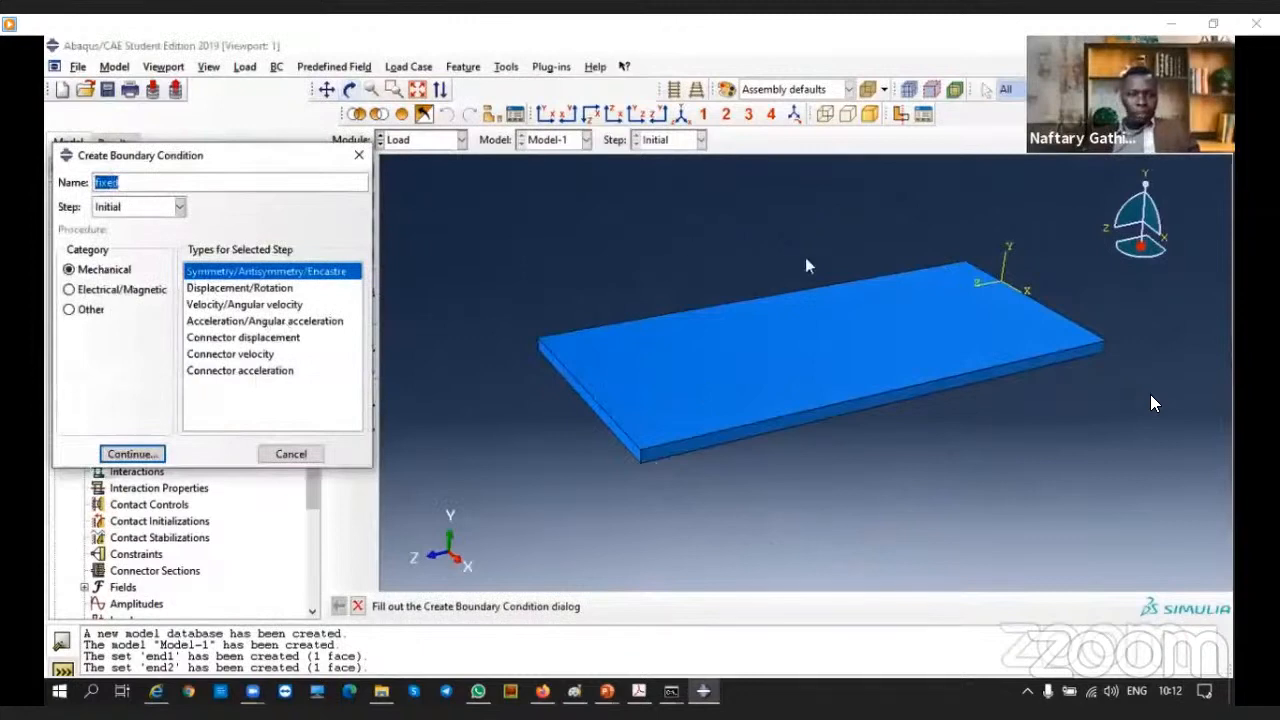
pyautogui.click(350, 89)
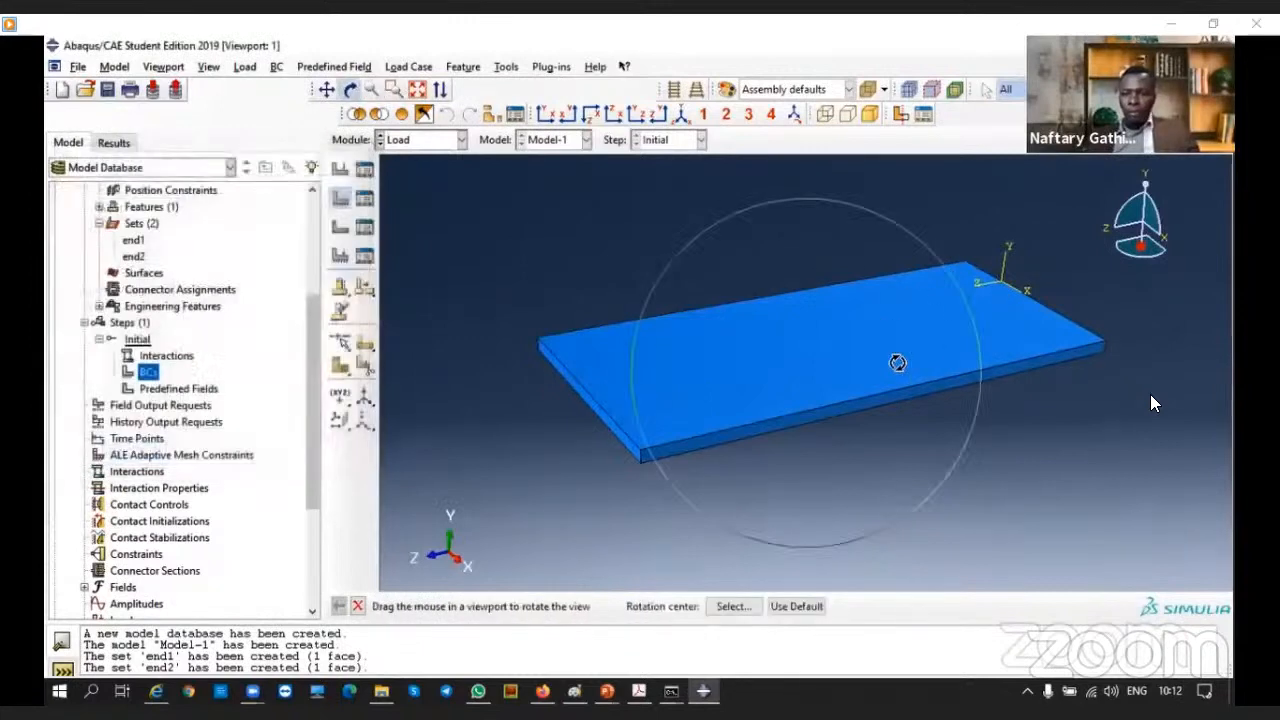
pyautogui.moveTo(957, 351); pyautogui.dragTo(757, 370)
pyautogui.press('Escape')
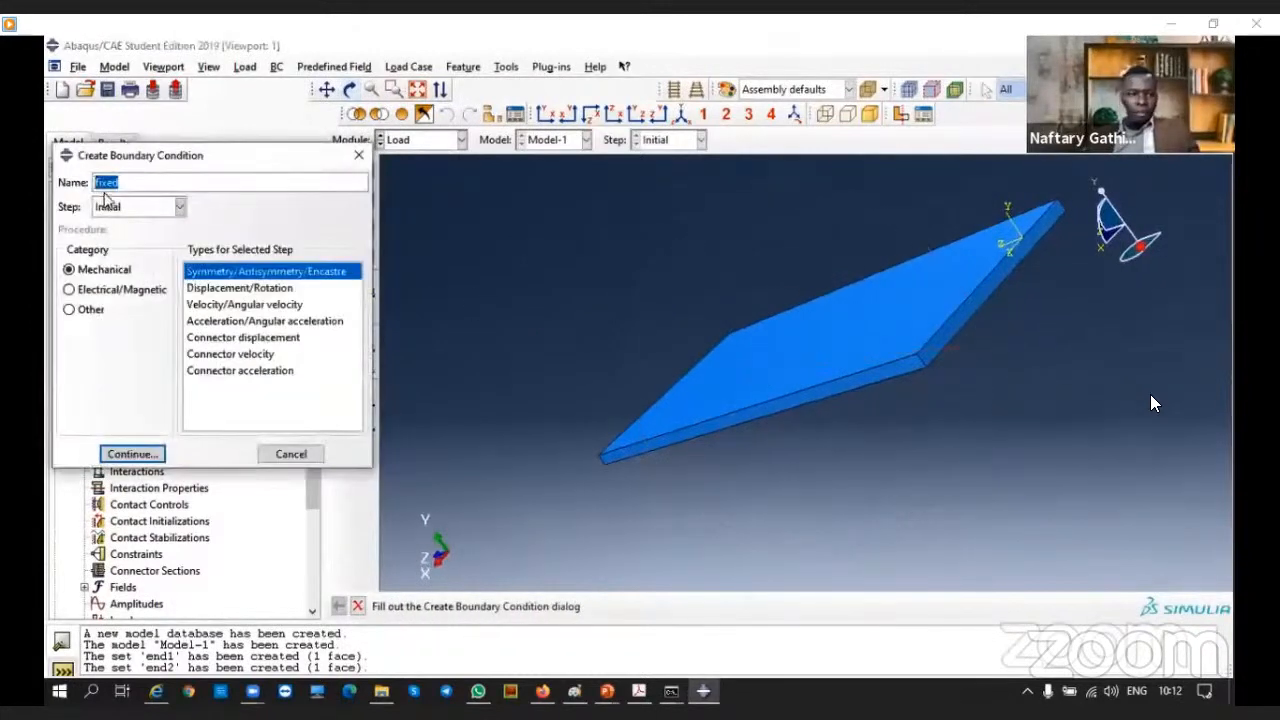
pyautogui.click(335, 277)
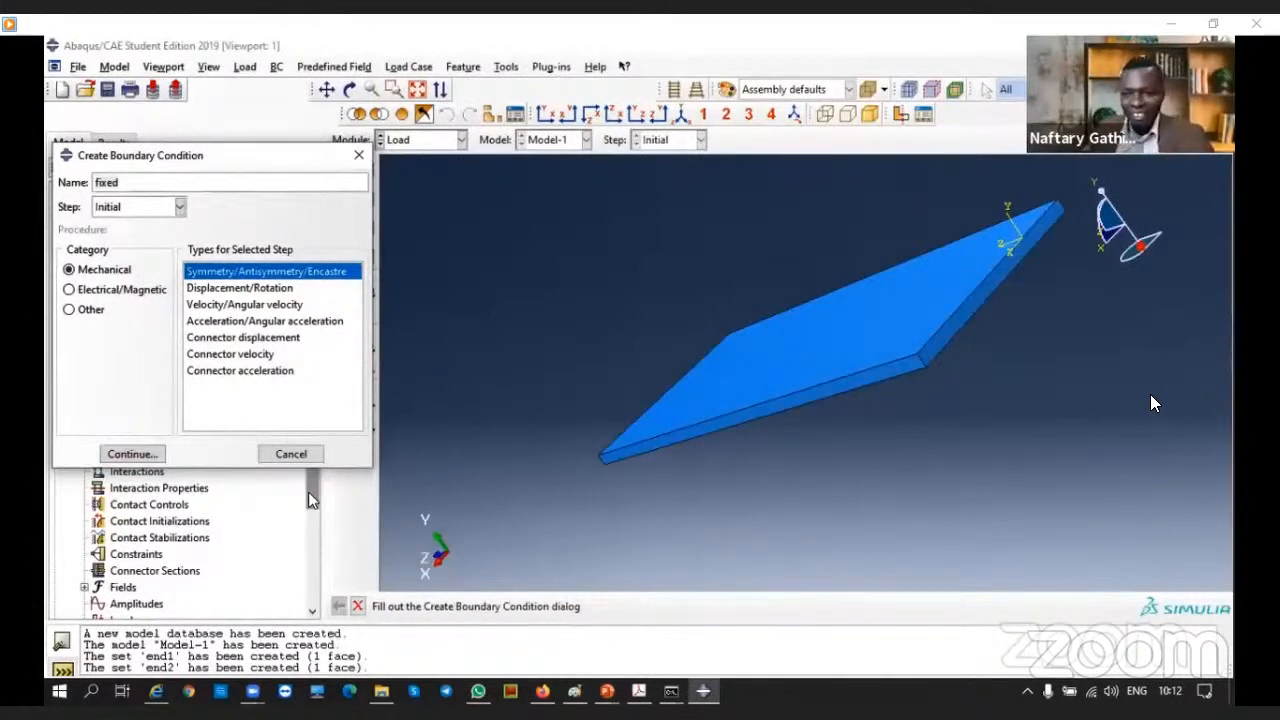
pyautogui.click(133, 455)
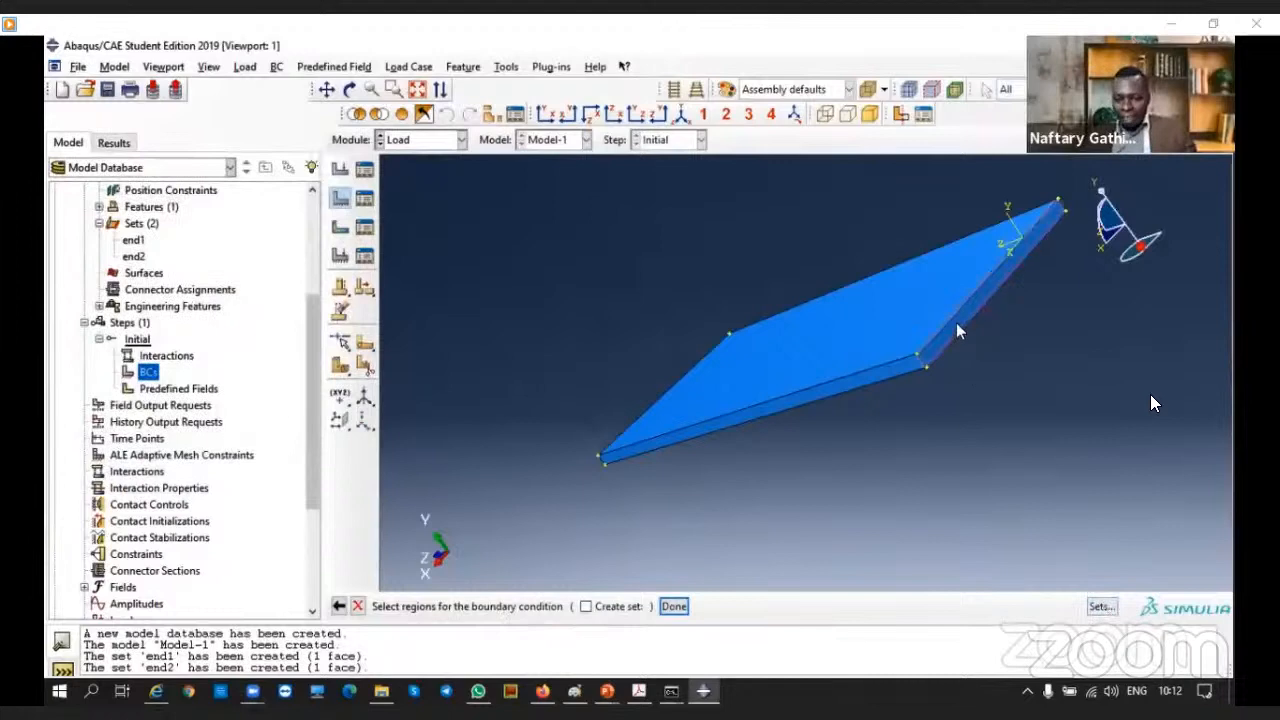
pyautogui.click(1100, 608)
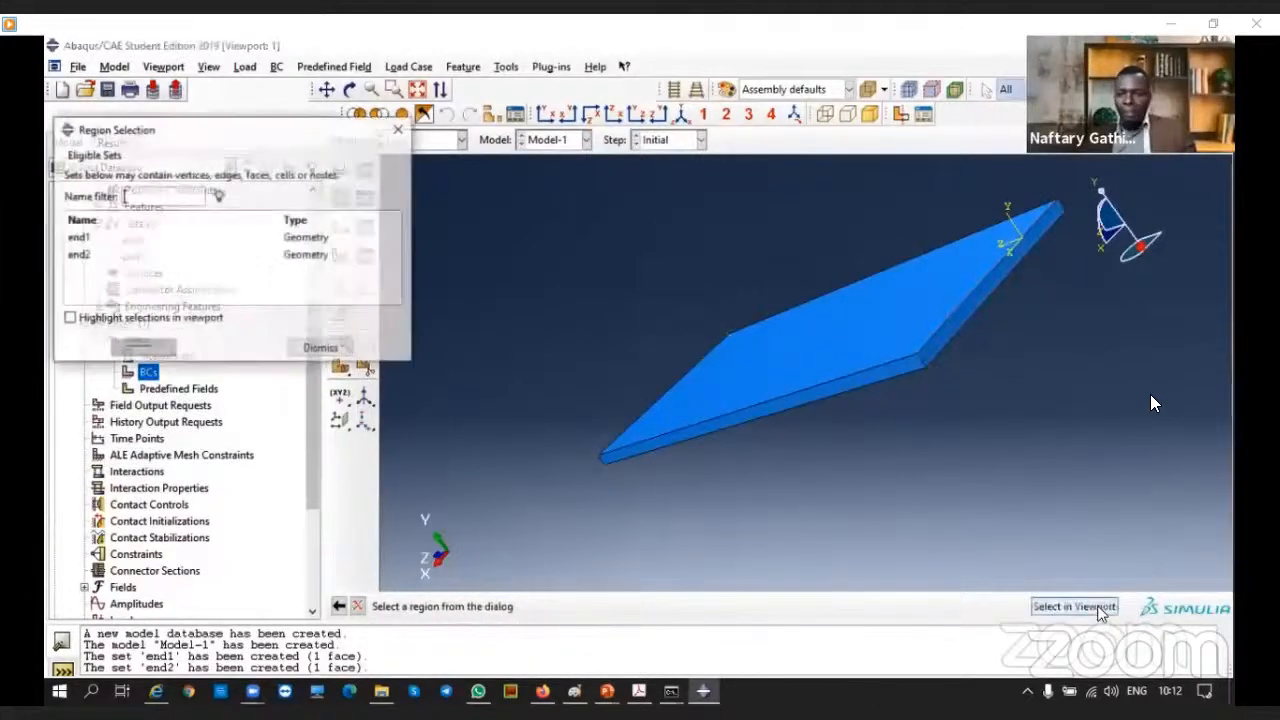
pyautogui.click(75, 240)
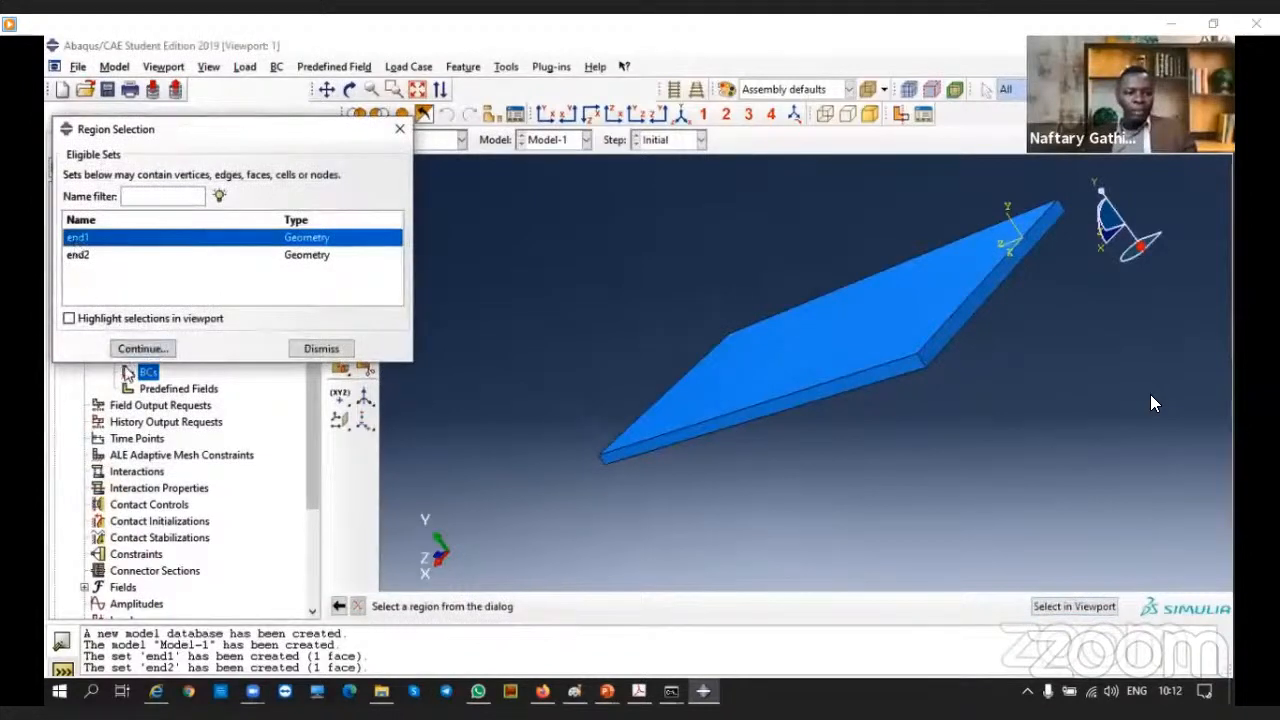
pyautogui.click(68, 319)
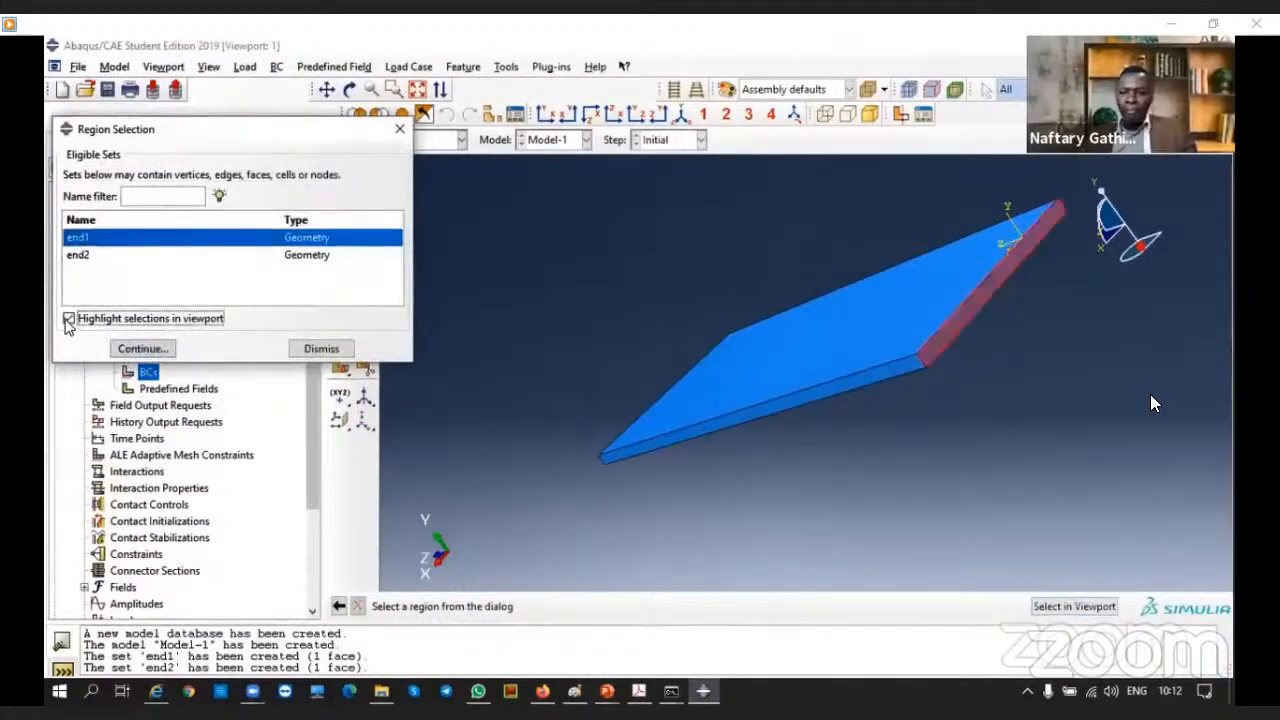
pyautogui.click(144, 349)
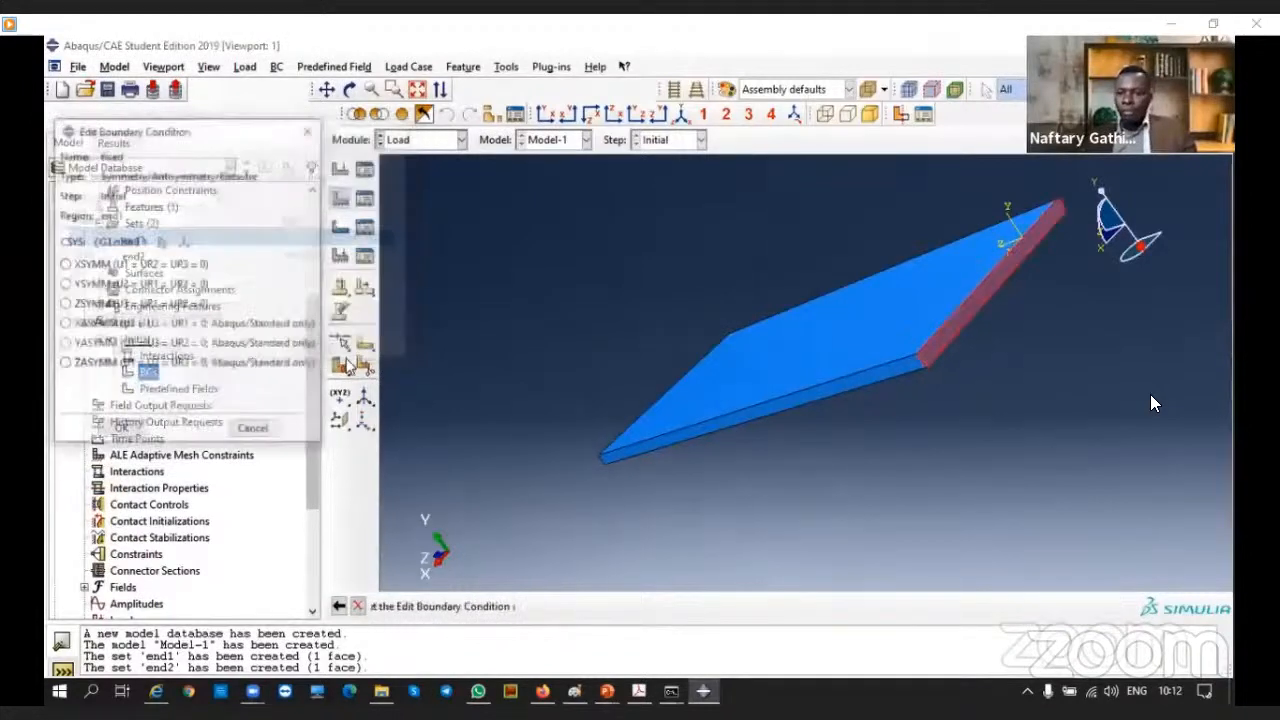
pyautogui.click(120, 431)
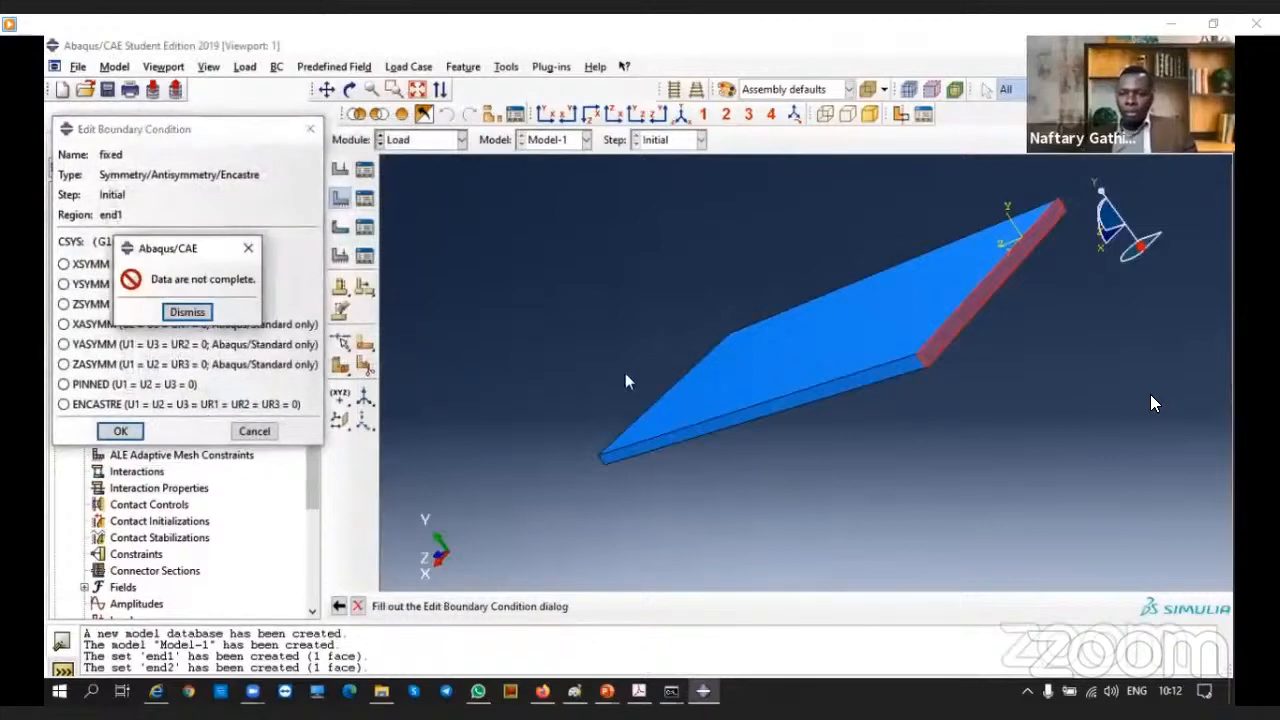
pyautogui.click(187, 313)
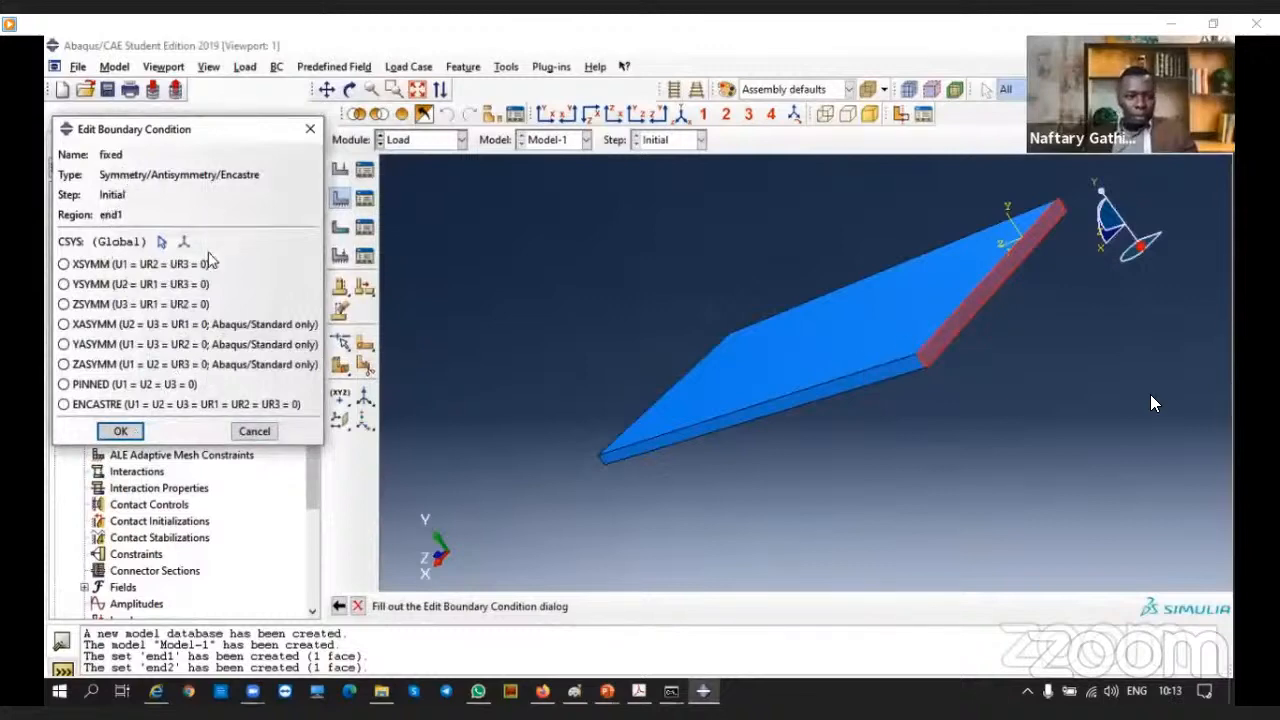
pyautogui.click(117, 433)
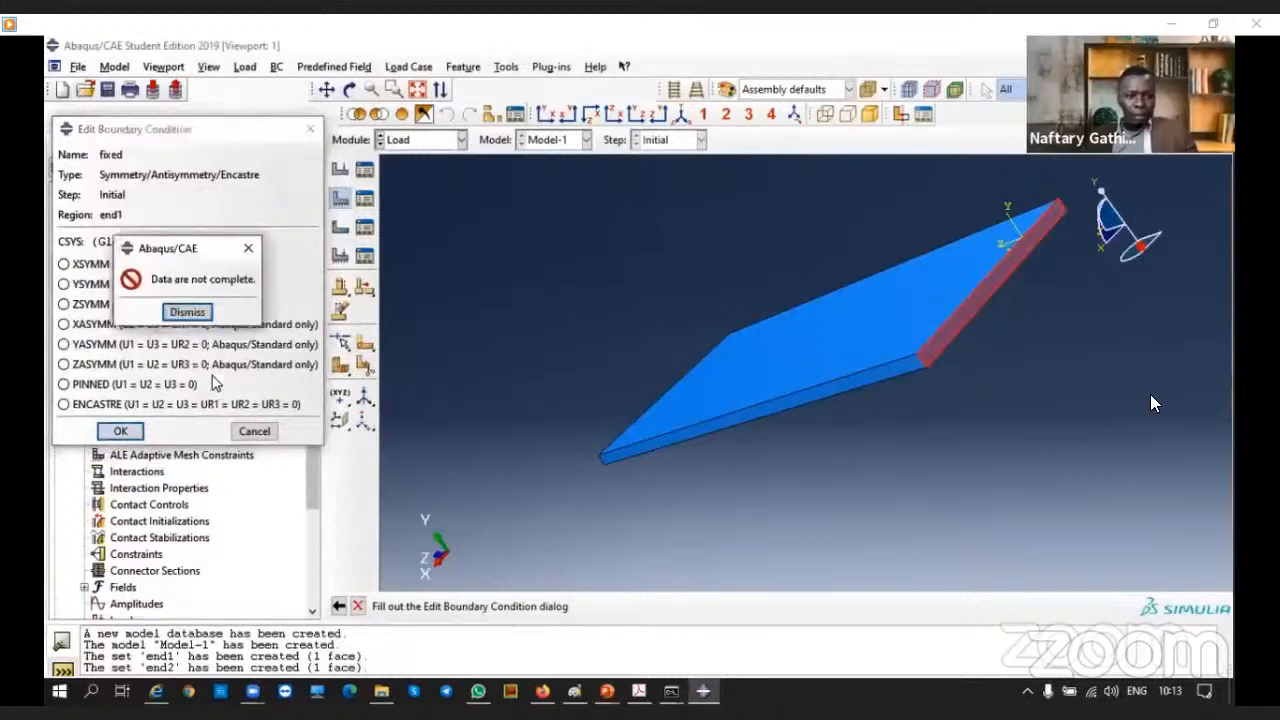
pyautogui.click(248, 248)
pyautogui.click(310, 129)
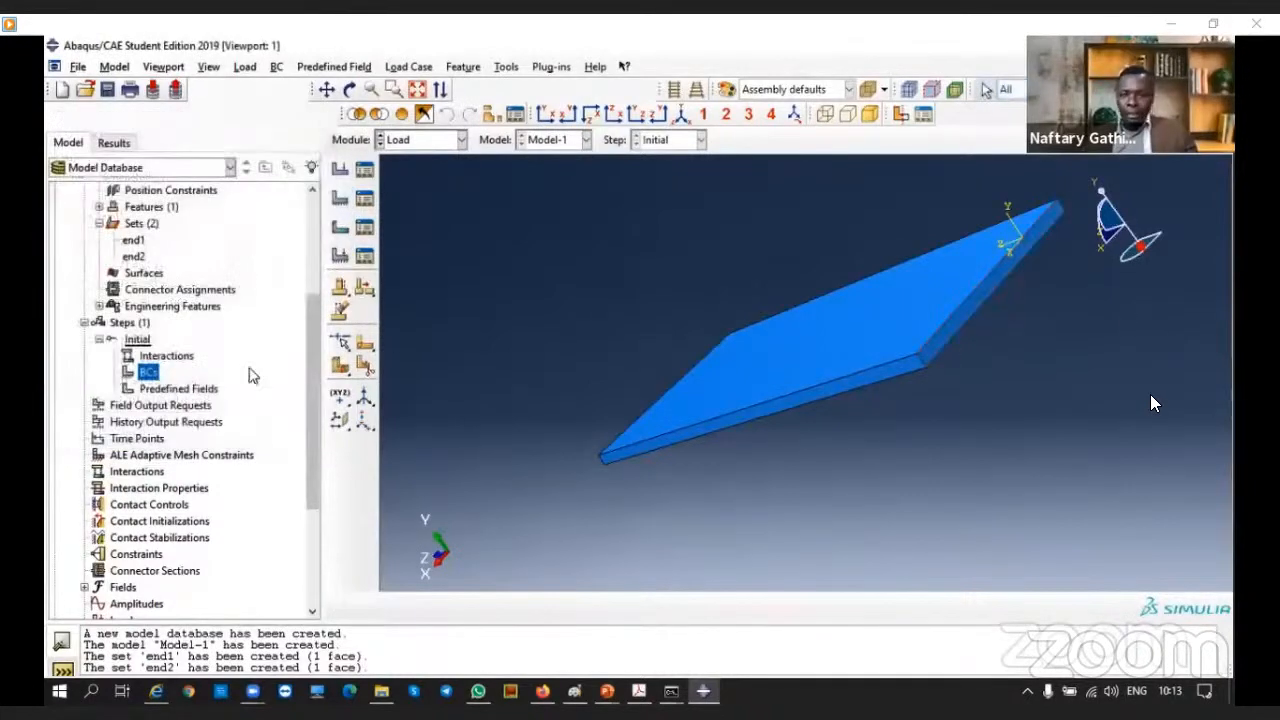
# Start a mechanical Symmetry/Antisymmetry/Encastre boundary condition named fixed in the Initial step, applied to the set end1
pyautogui.doubleClick(150, 373)
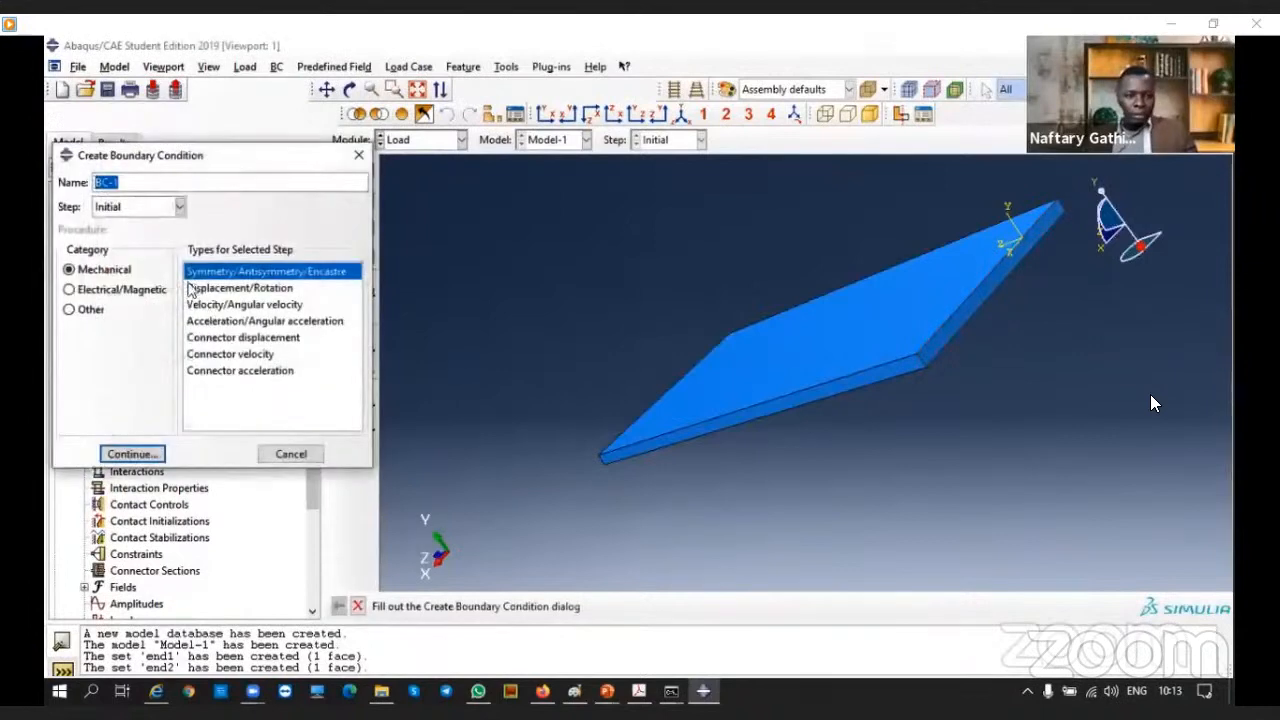
pyautogui.write('fixed')
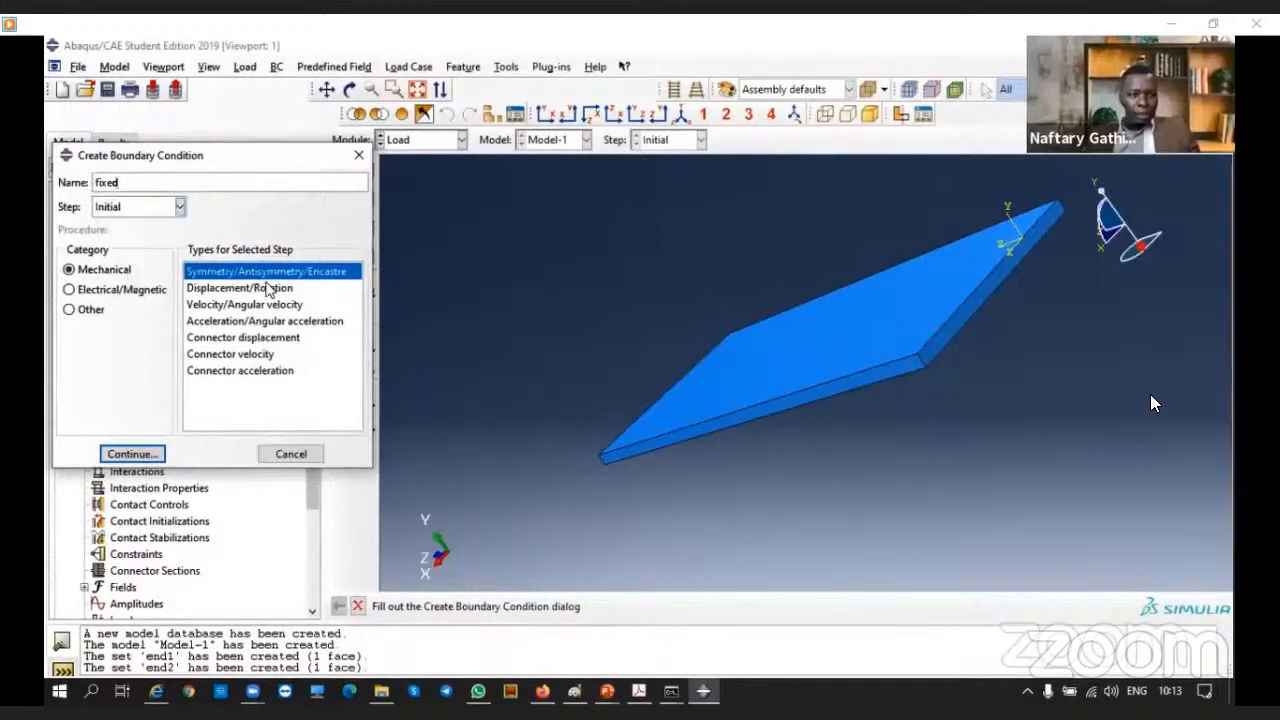
pyautogui.click(132, 453)
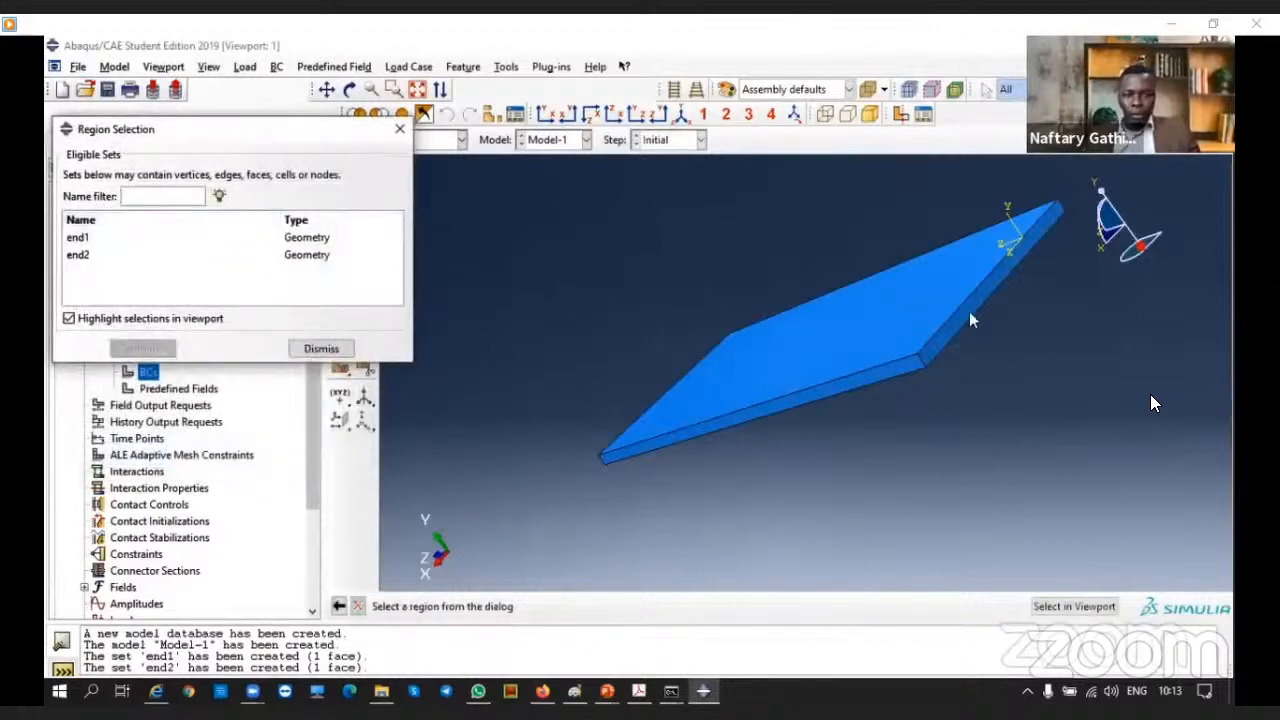
pyautogui.click(994, 284)
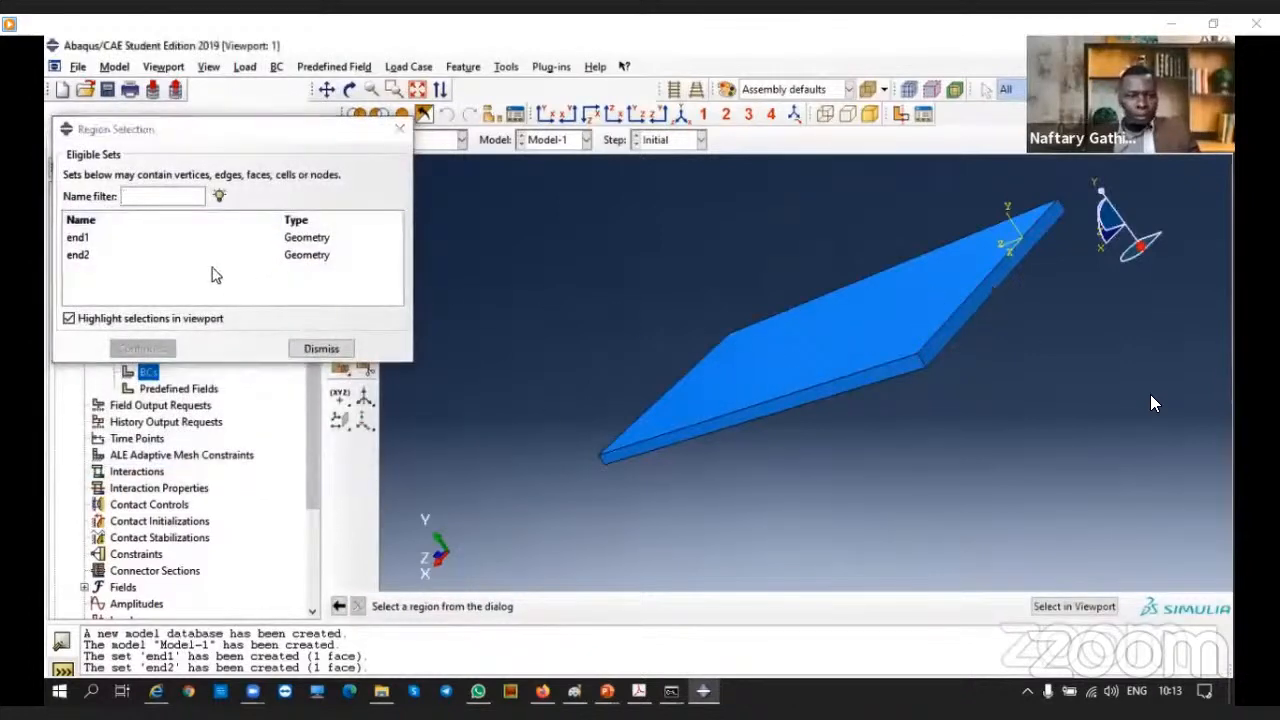
pyautogui.click(86, 243)
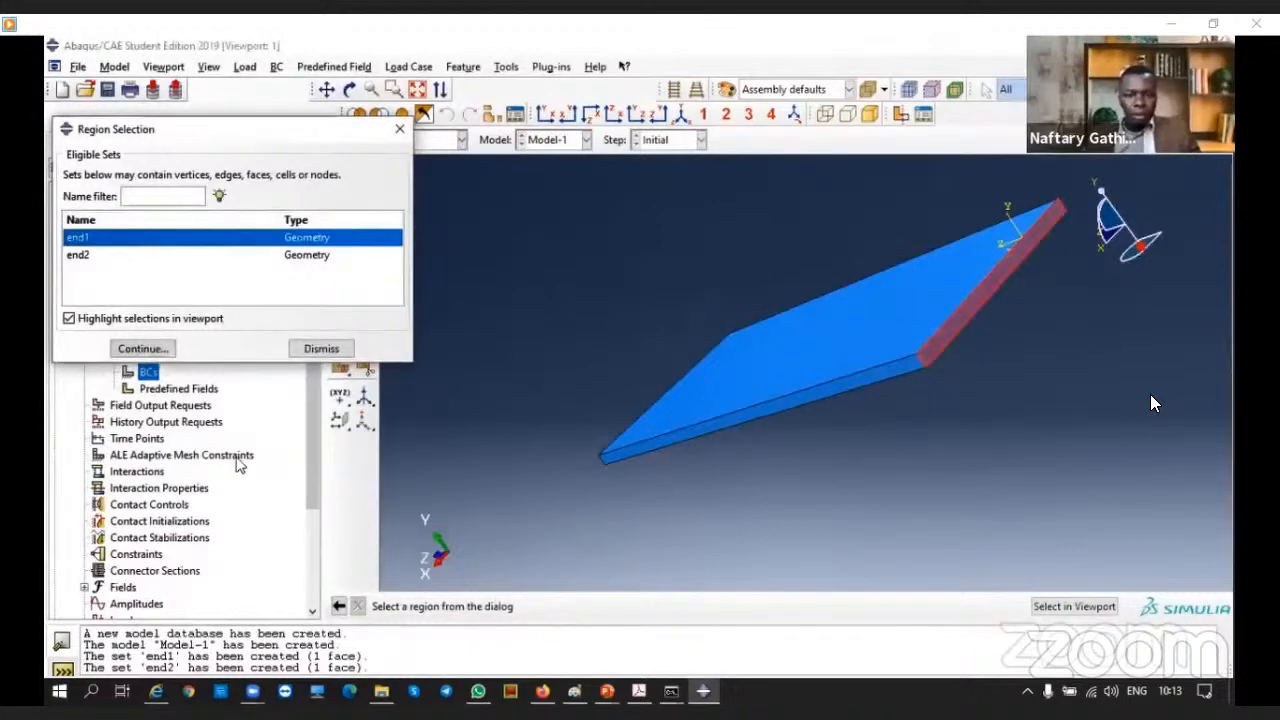
pyautogui.click(145, 348)
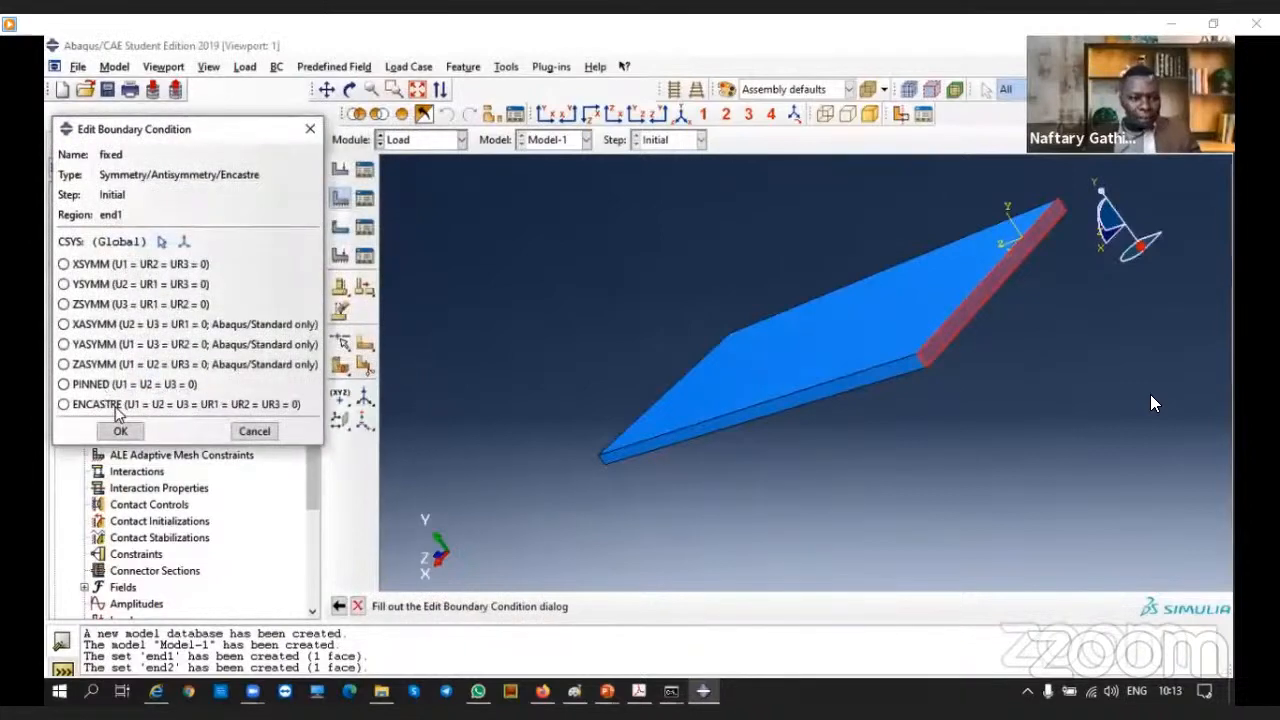
# Set the fixed boundary condition to ENCASTRE (U1 = U2 = U3 = UR1 = UR2 = UR3 = 0) and create it
pyautogui.click(65, 386)
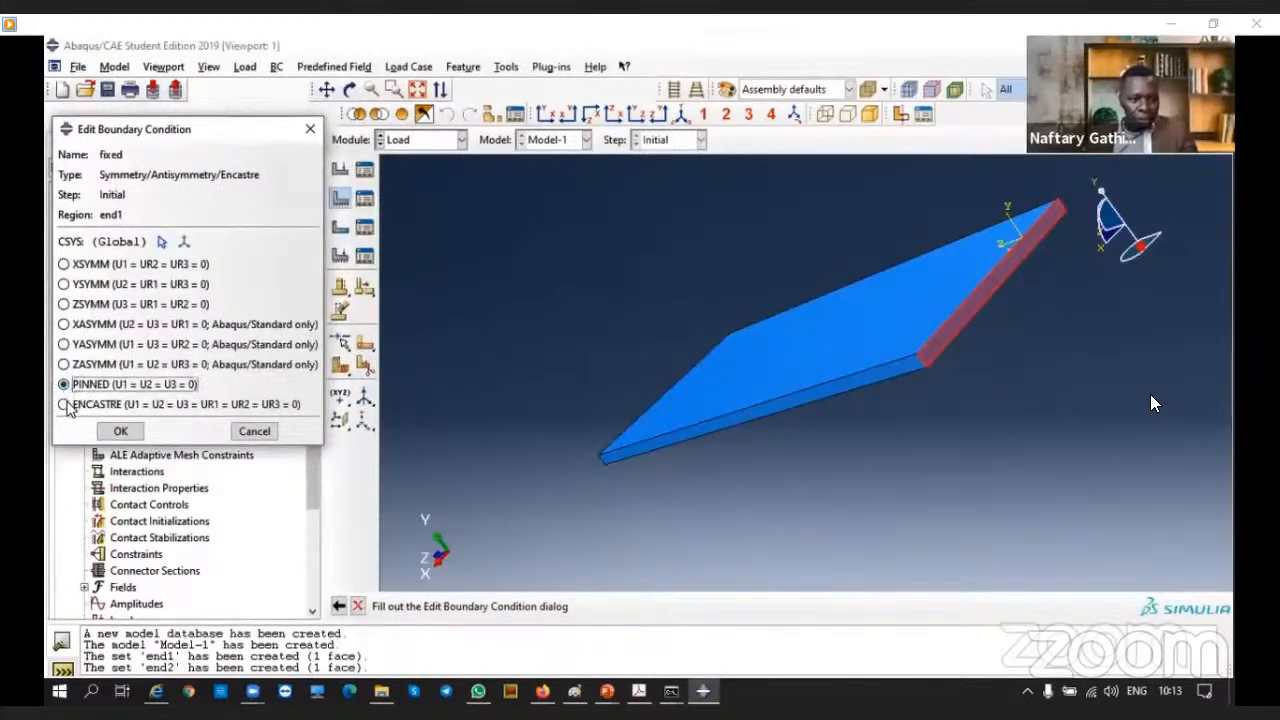
pyautogui.click(64, 405)
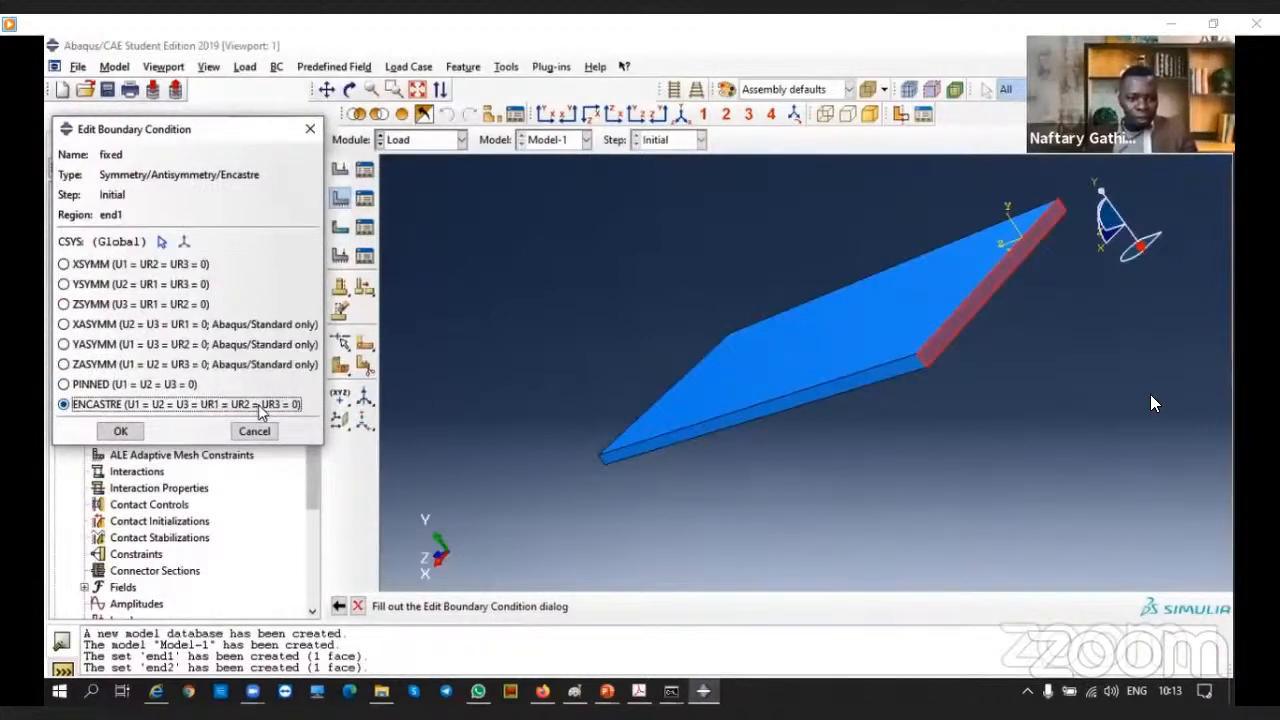
pyautogui.click(64, 385)
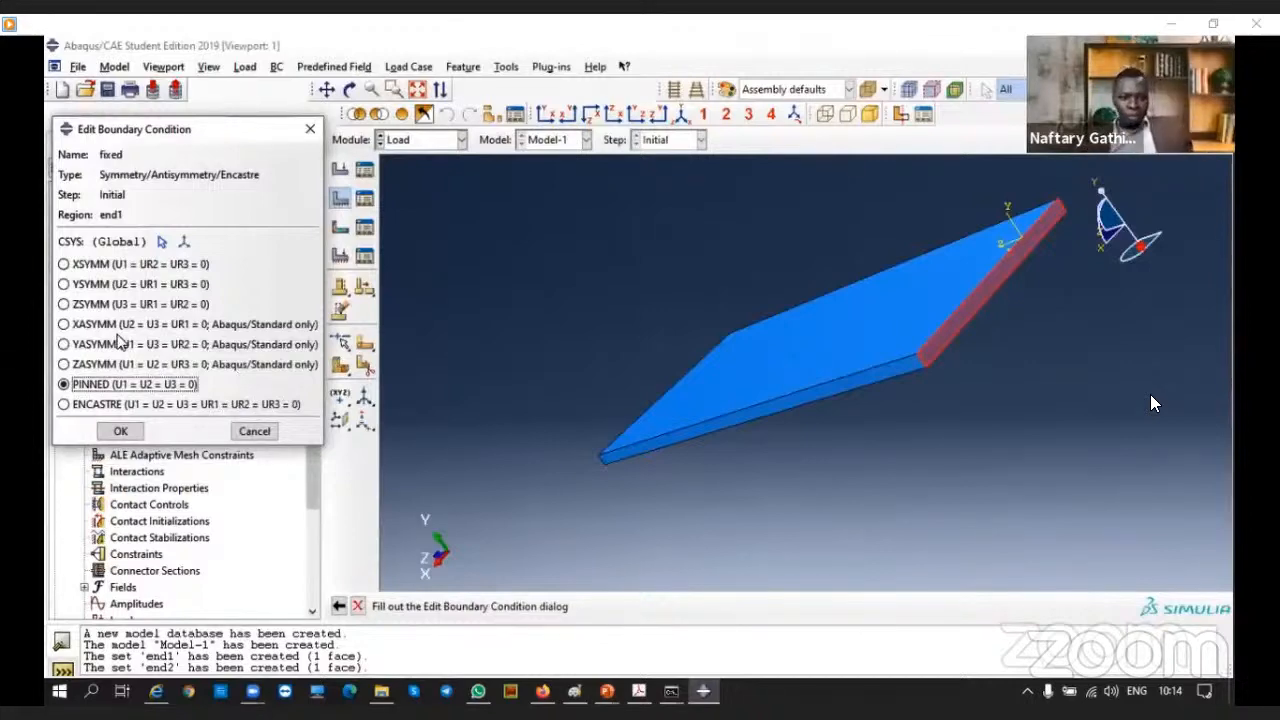
pyautogui.click(64, 404)
pyautogui.click(118, 431)
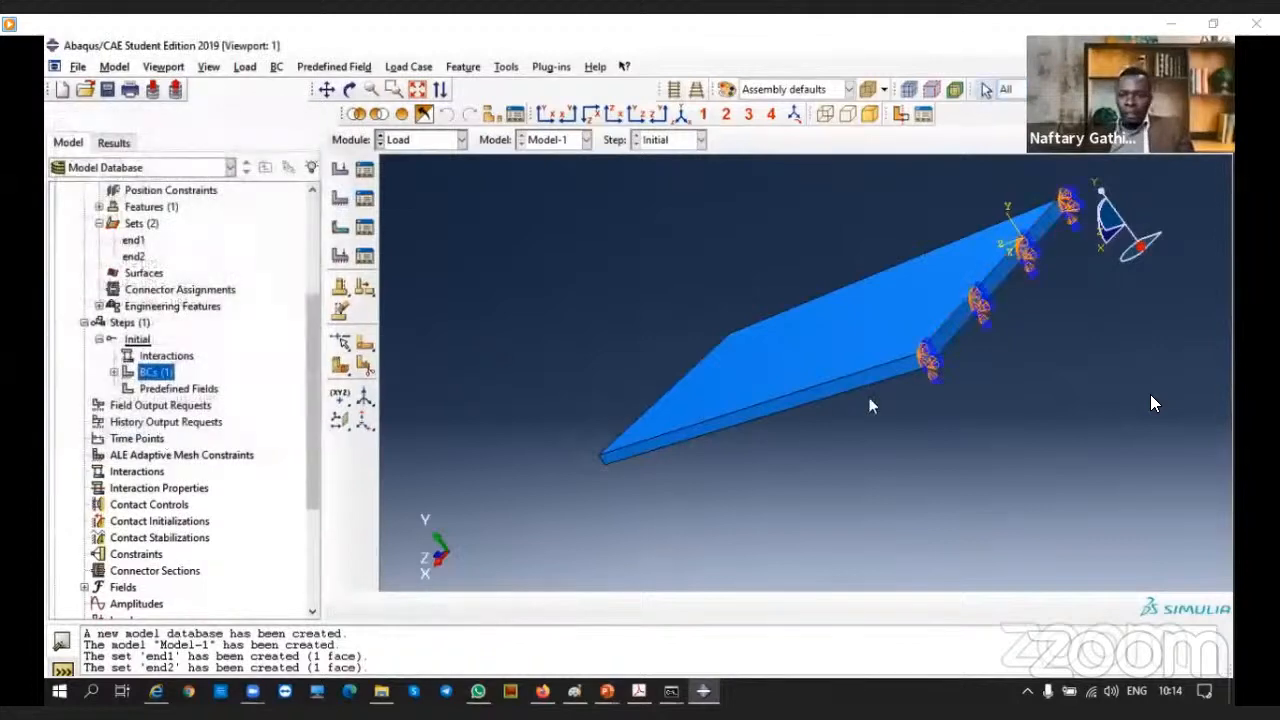
# Examine the boundary condition symbols on the plate's fixed end and the opposite free end from several angles
pyautogui.scroll(1, 824, 160)
pyautogui.click(352, 97)
pyautogui.scroll(1, 1059, 245)
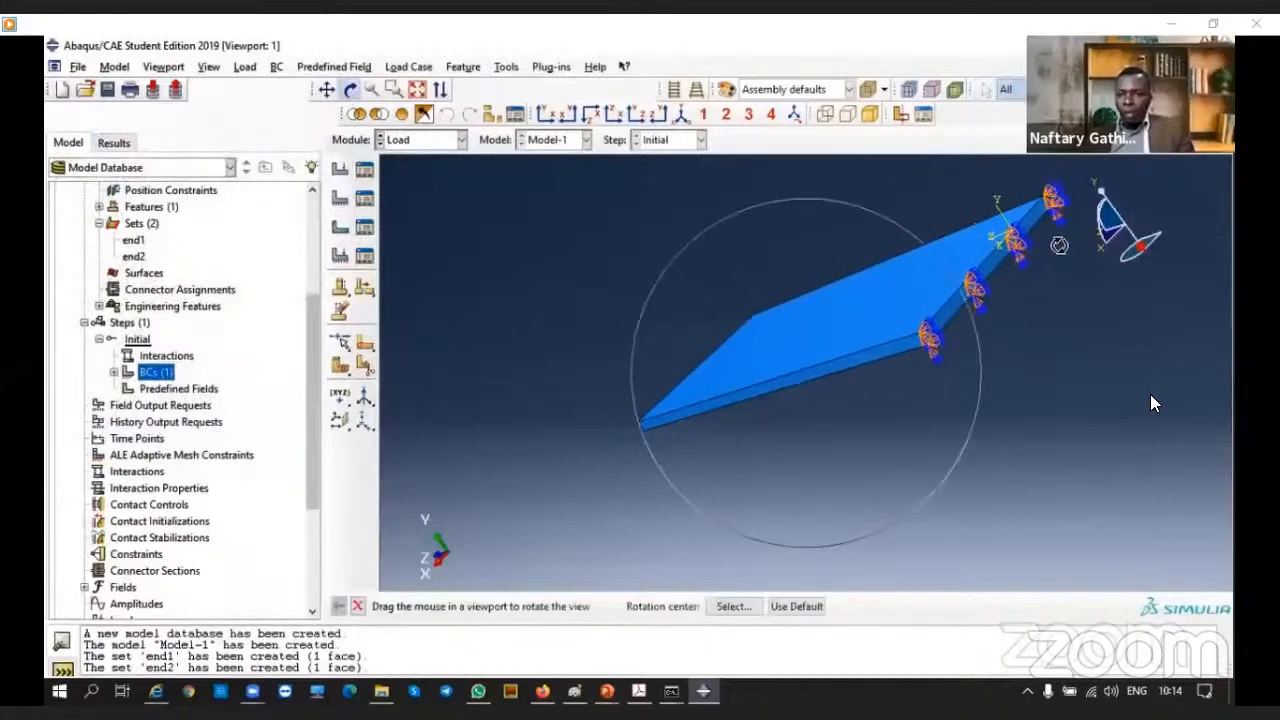
pyautogui.scroll(-3, 1059, 245)
pyautogui.scroll(2, 1152, 403)
pyautogui.scroll(-4, 1152, 403)
pyautogui.scroll(3, 1152, 403)
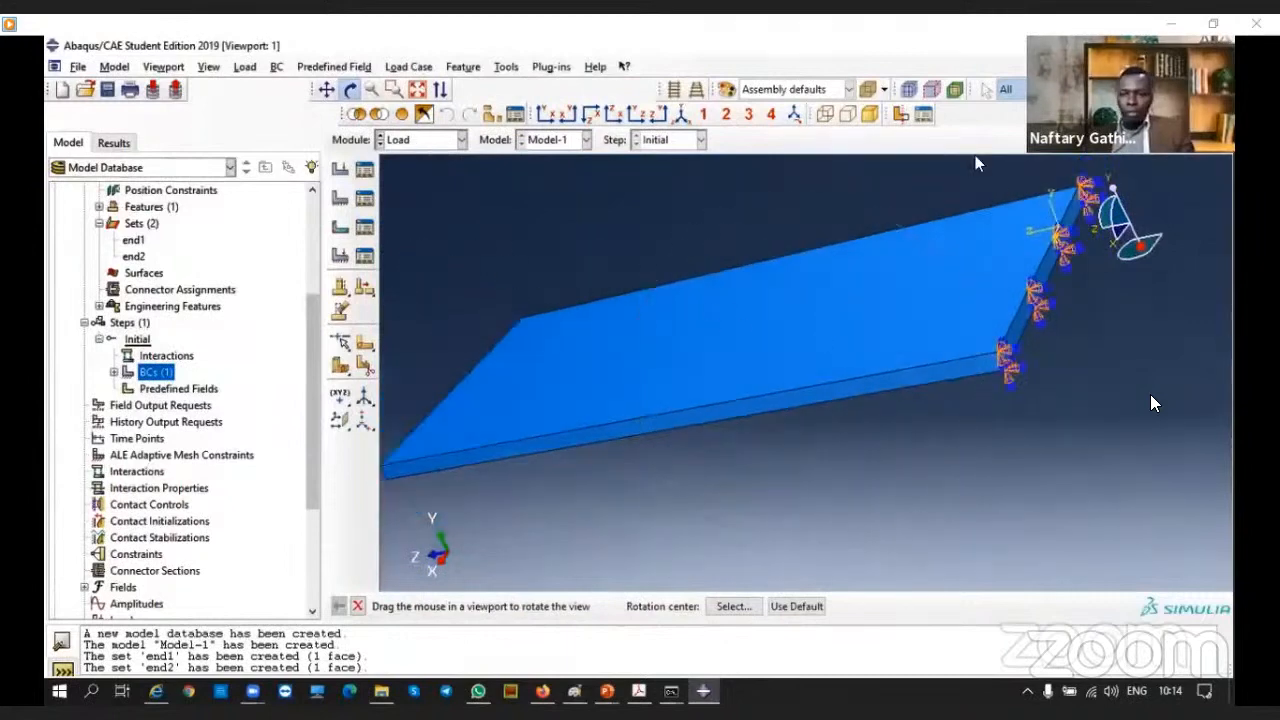
pyautogui.moveTo(951, 302); pyautogui.dragTo(955, 172)
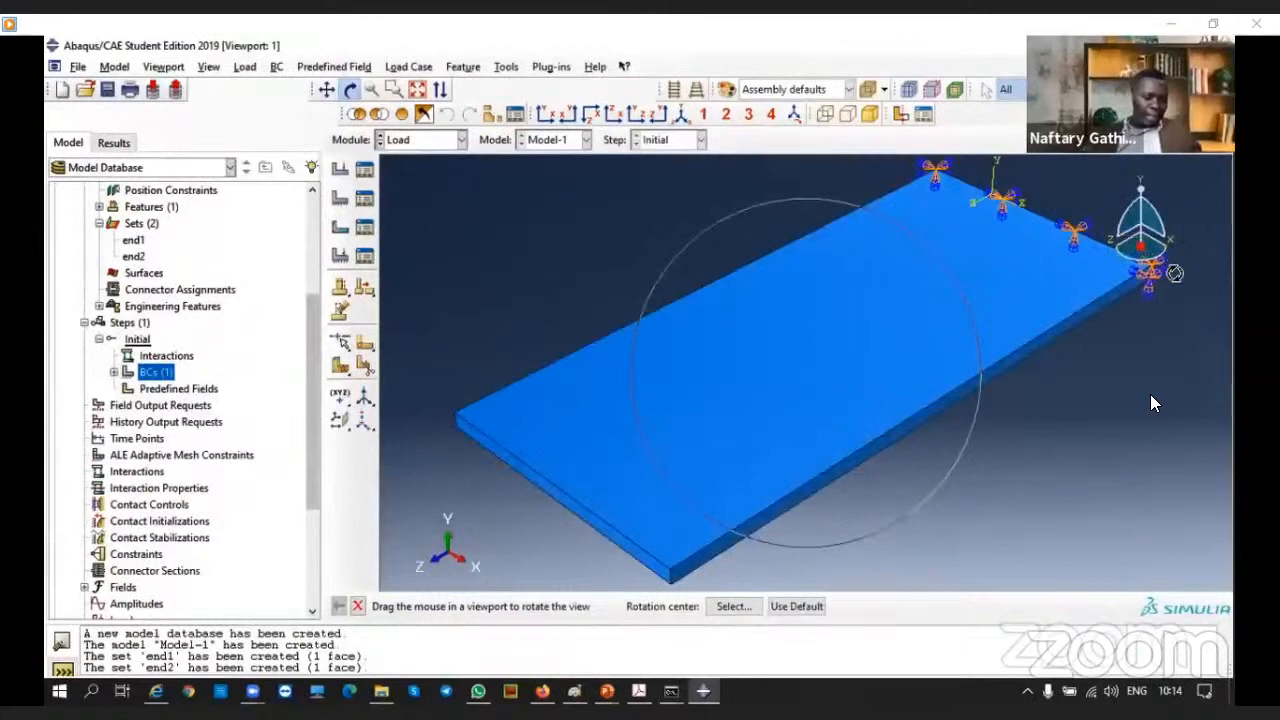
pyautogui.moveTo(988, 310); pyautogui.dragTo(587, 437)
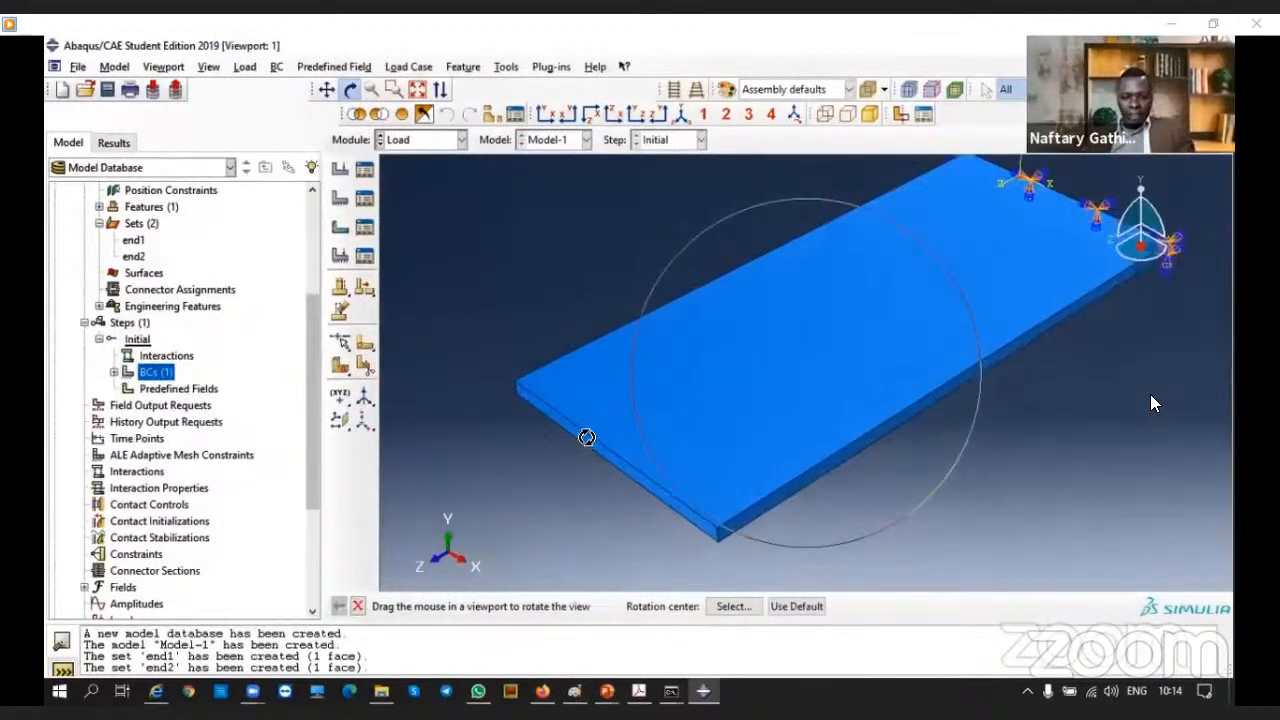
pyautogui.press('Escape')
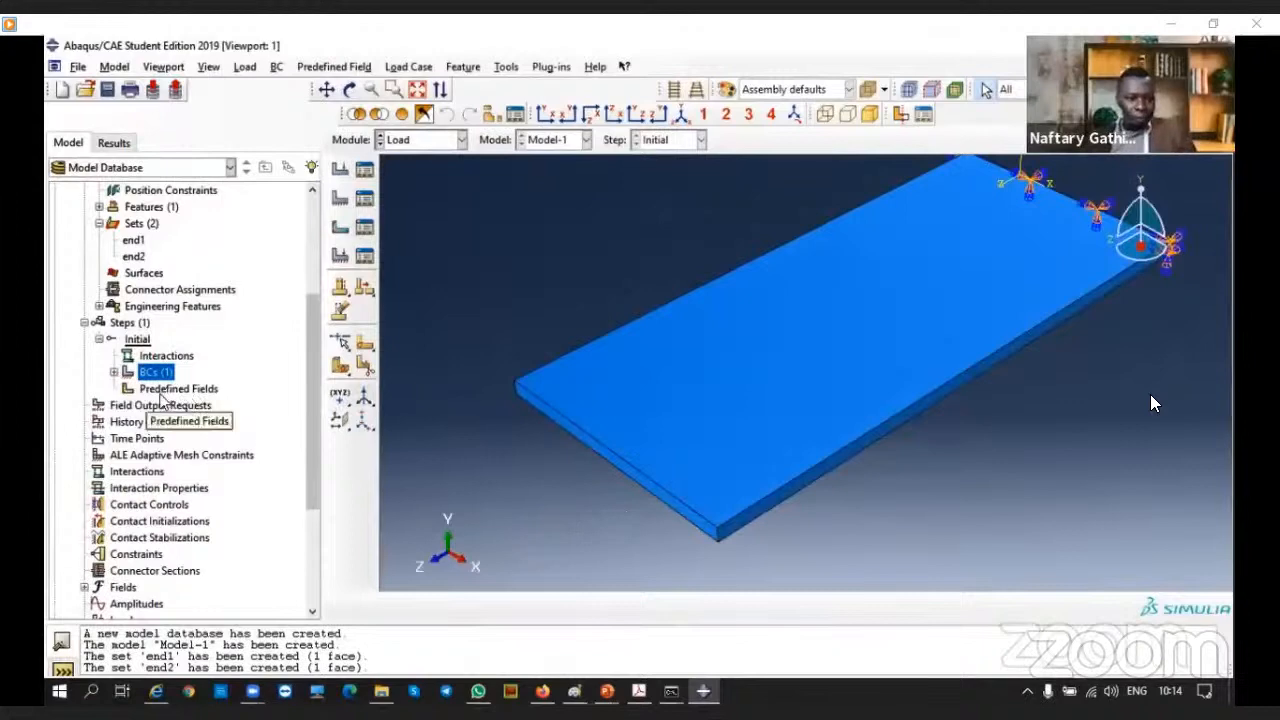
# Check the boundary conditions listed under the Initial step in the model tree, and collapse the list again
pyautogui.scroll(-1, 131, 357)
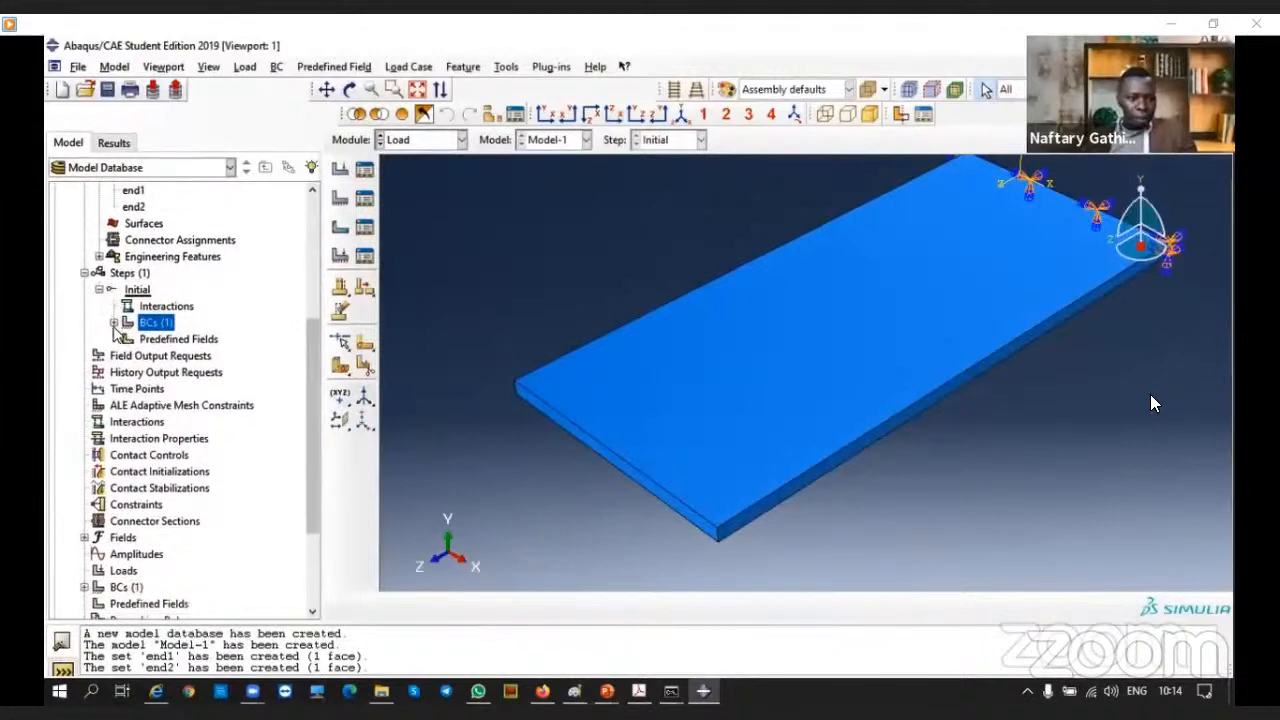
pyautogui.click(114, 323)
pyautogui.click(114, 323)
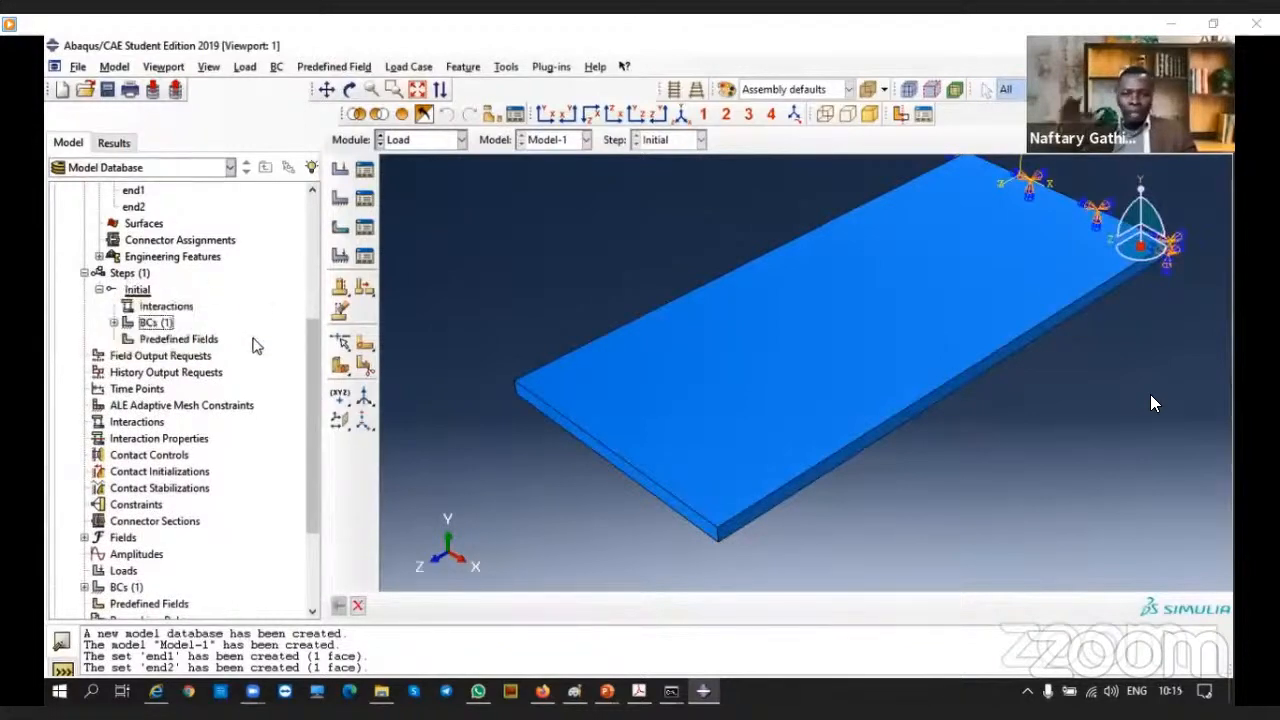
# Start a new Static, General step named apply load, inserted after the Initial step
pyautogui.click(128, 276)
pyautogui.doubleClick(128, 276)
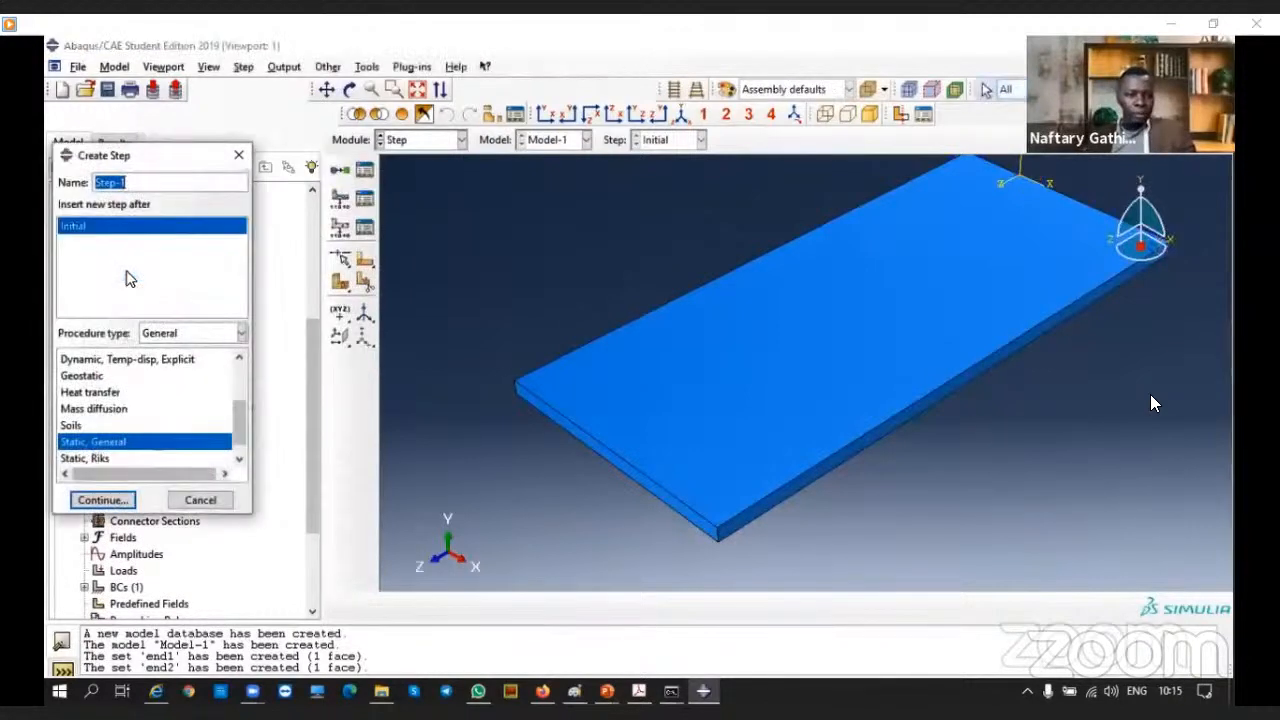
pyautogui.write('appl')
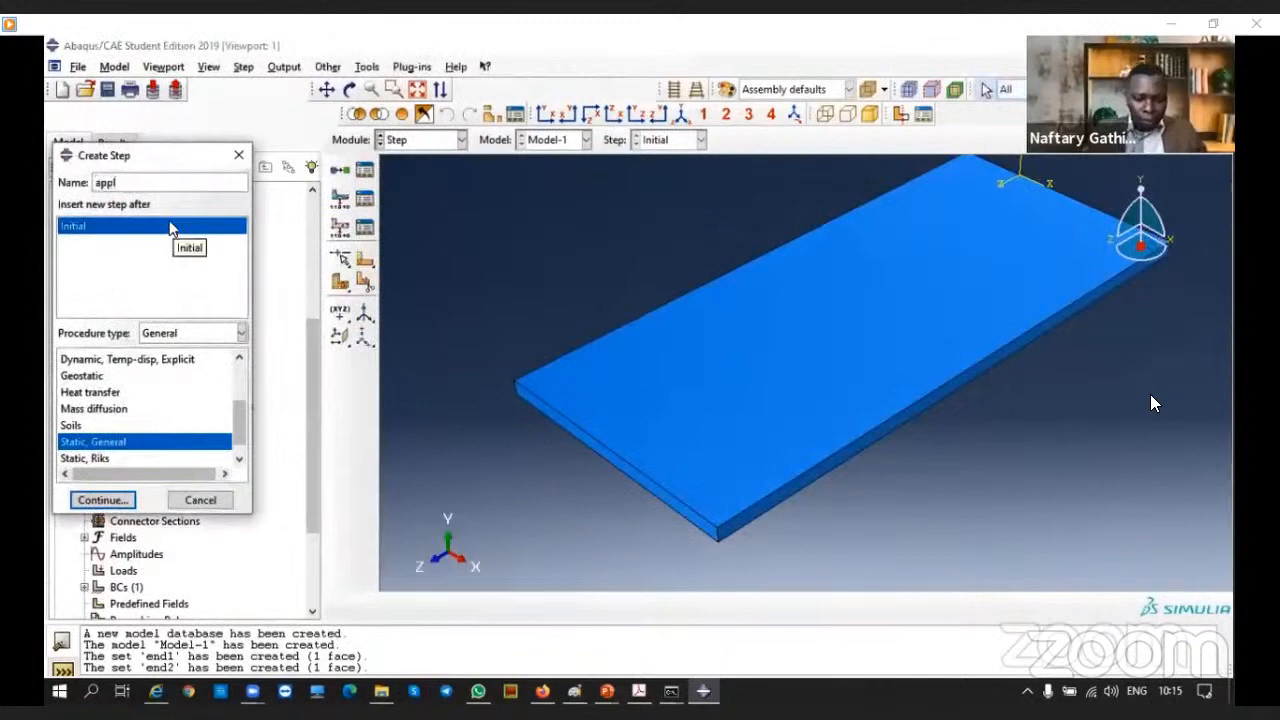
pyautogui.write('y load')
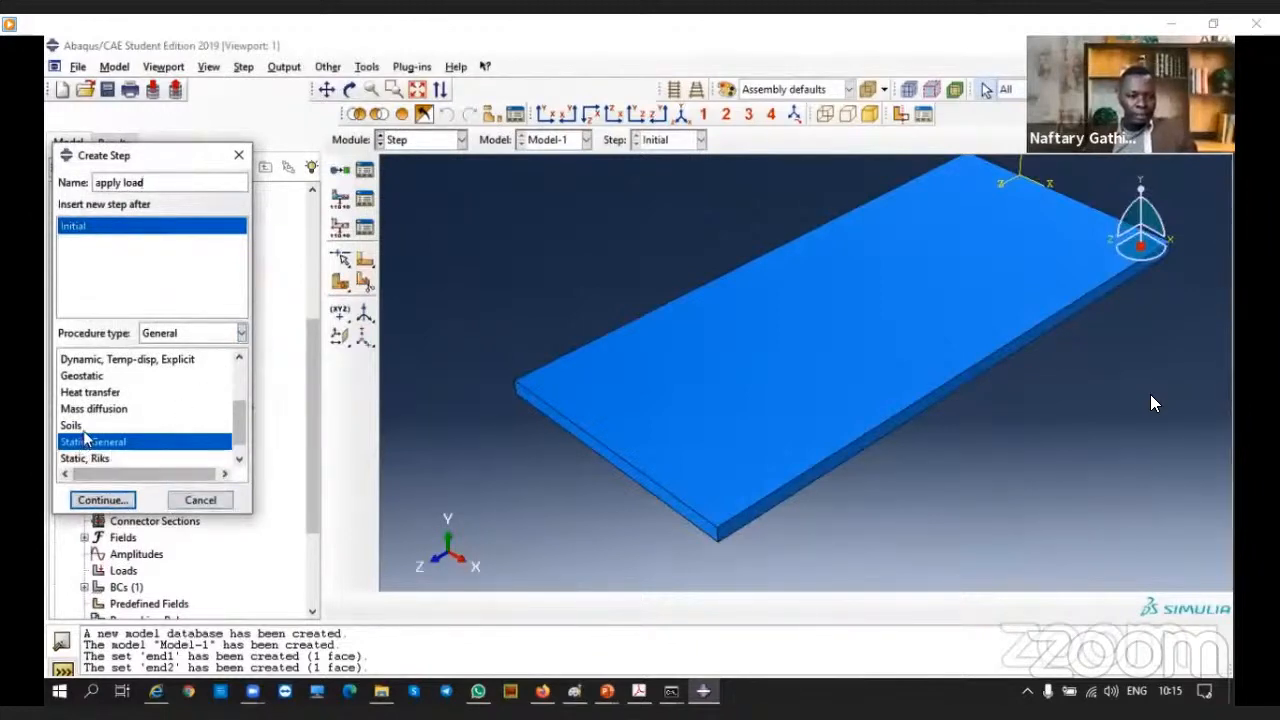
pyautogui.click(92, 503)
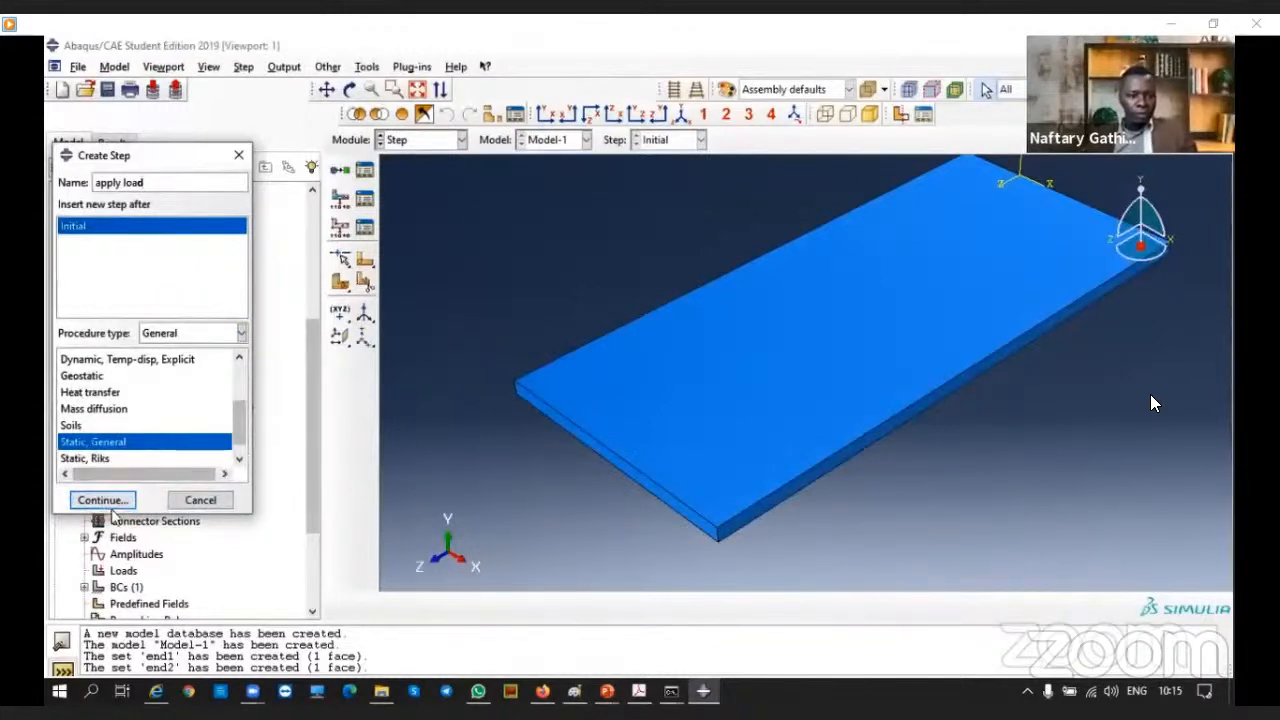
pyautogui.click(105, 502)
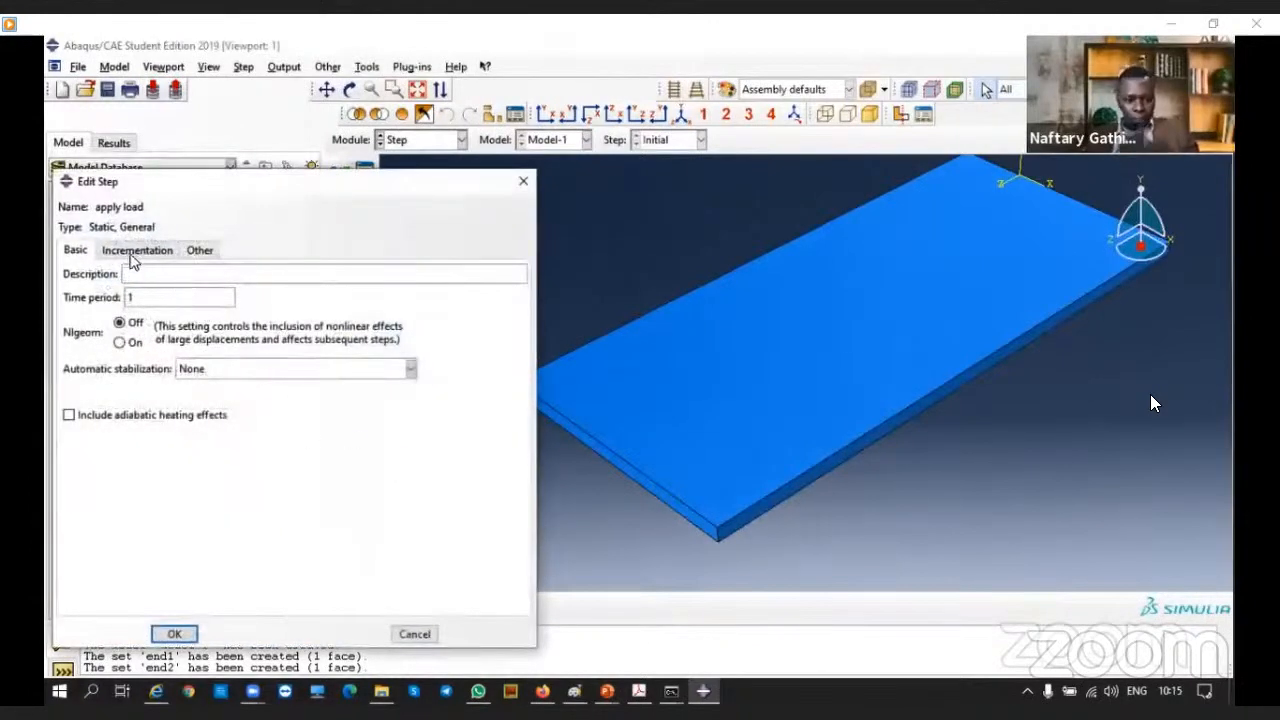
# Check the incrementation settings, enter the description tensile loading for the apply load step, and create it
pyautogui.click(135, 256)
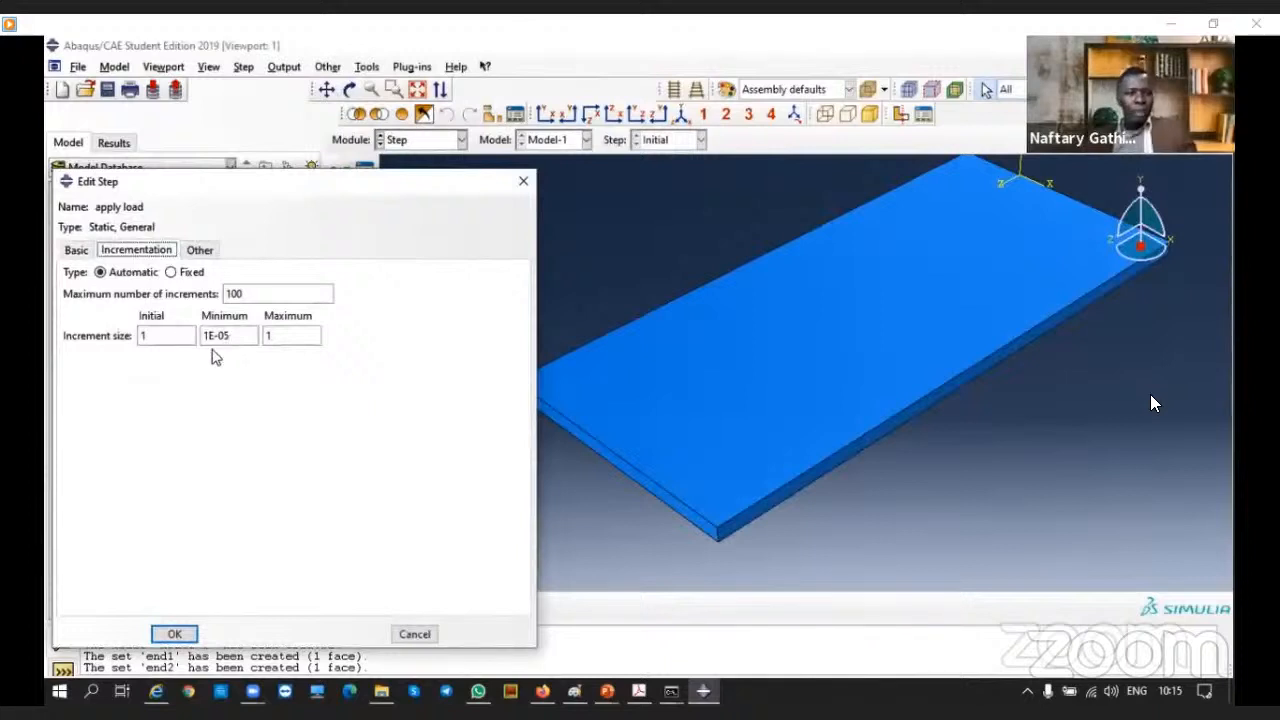
pyautogui.click(78, 249)
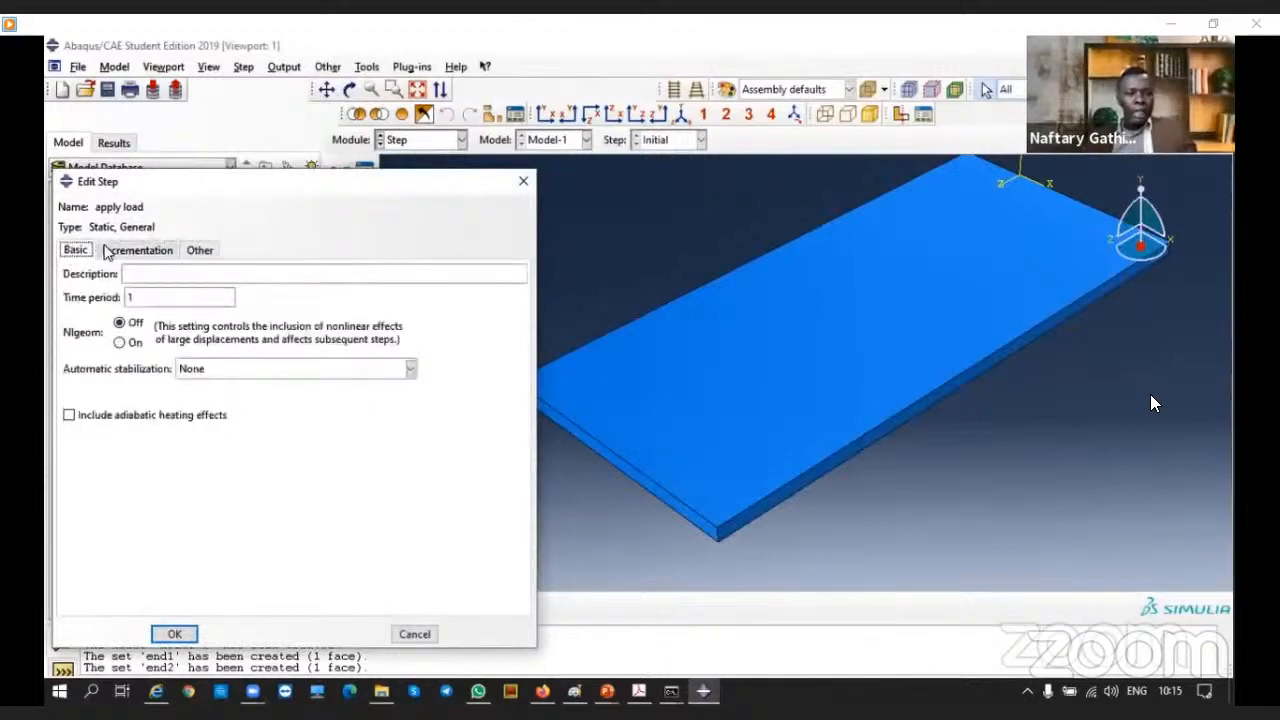
pyautogui.click(106, 250)
pyautogui.click(76, 250)
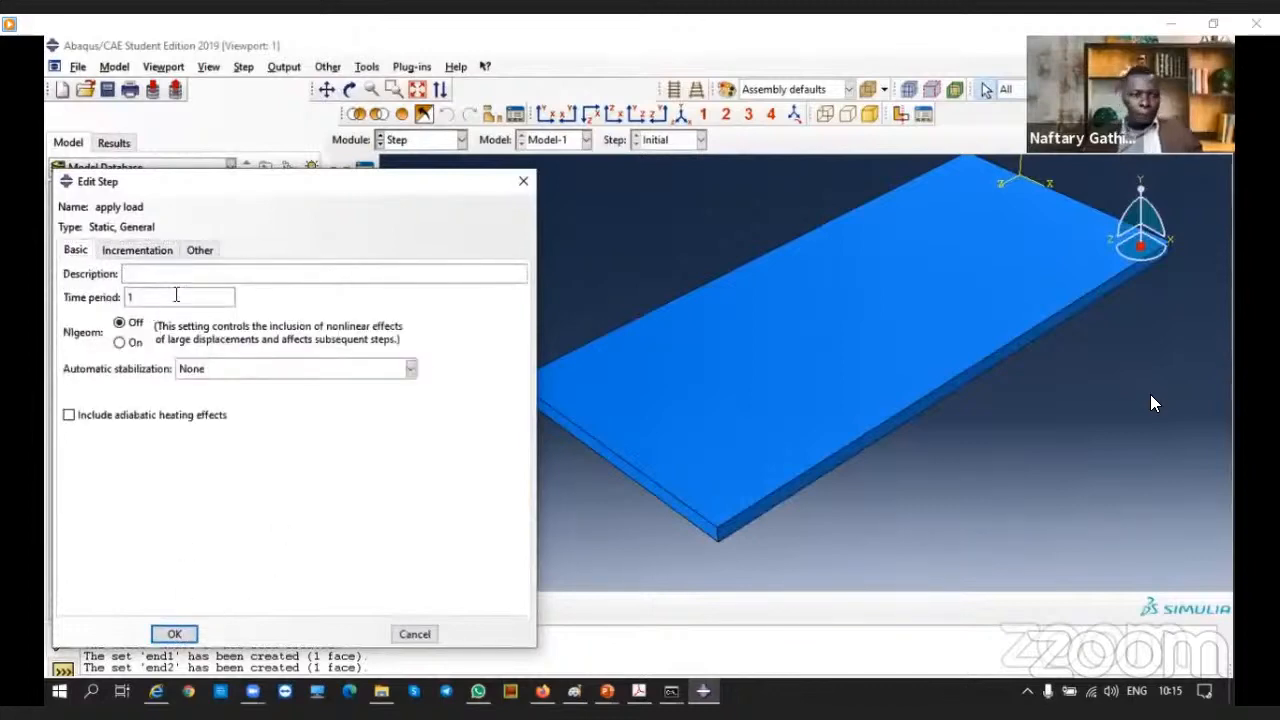
pyautogui.write('tensile')
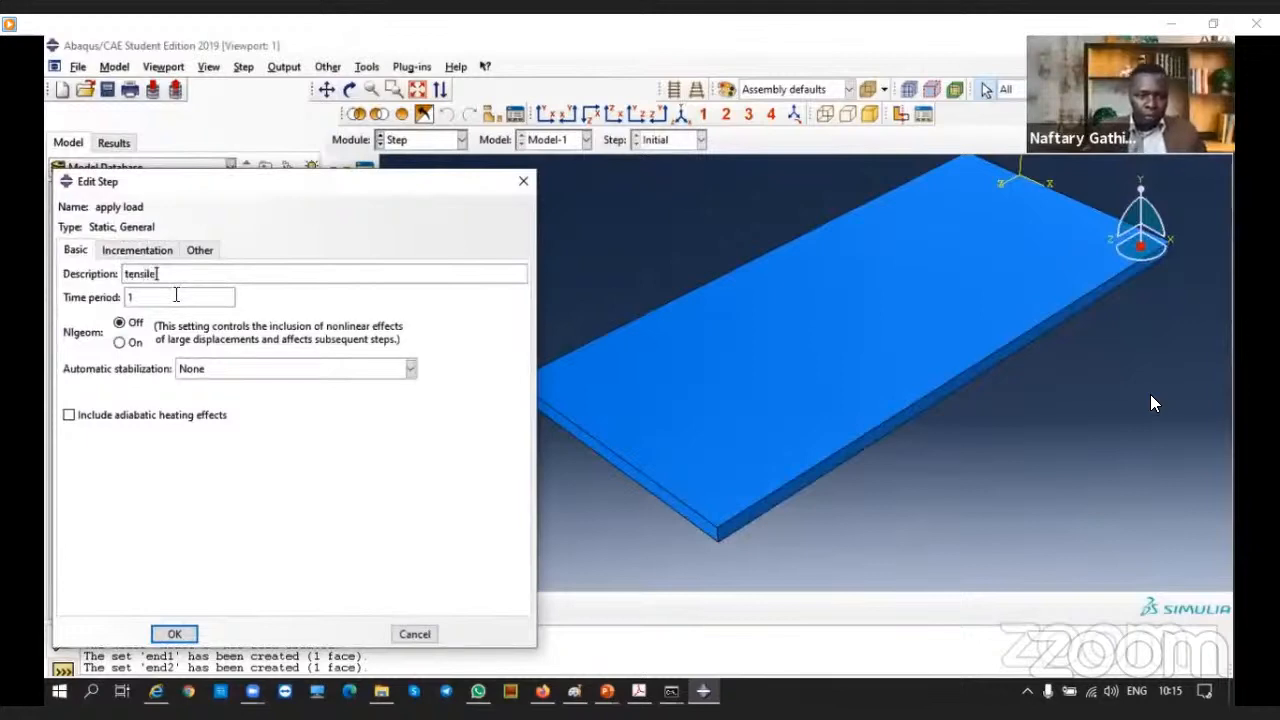
pyautogui.write(' loading')
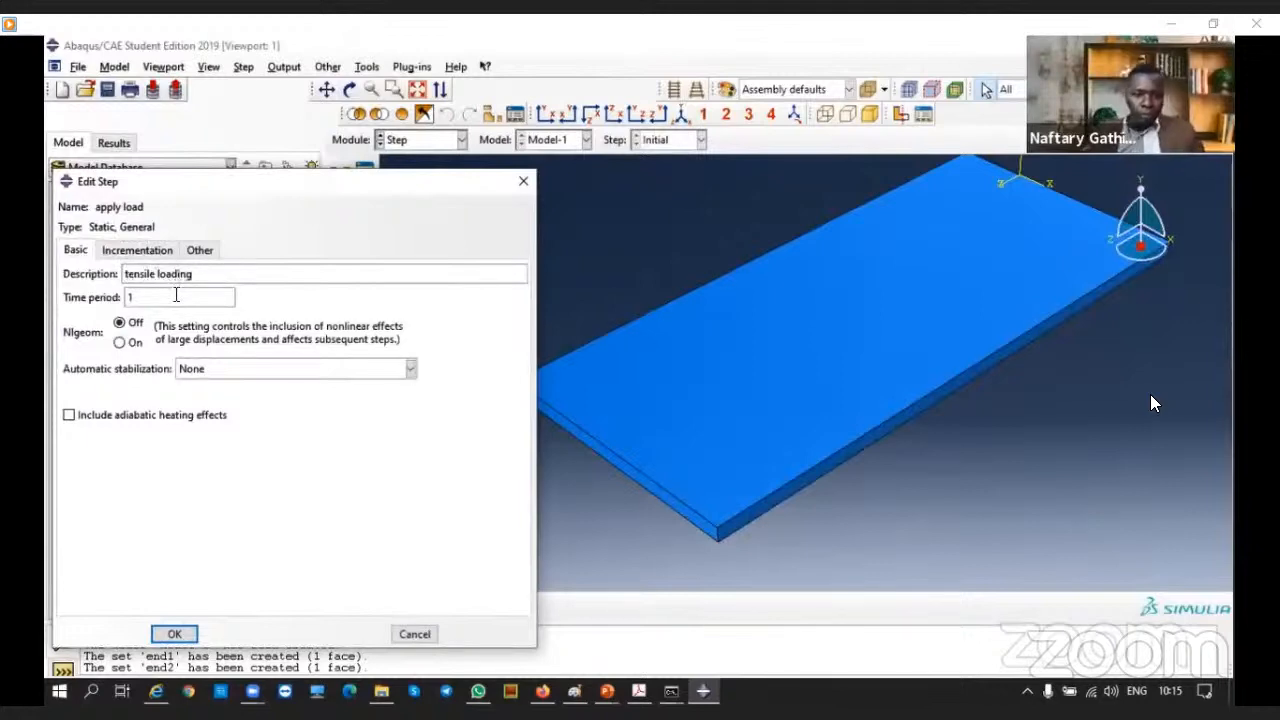
pyautogui.click(172, 634)
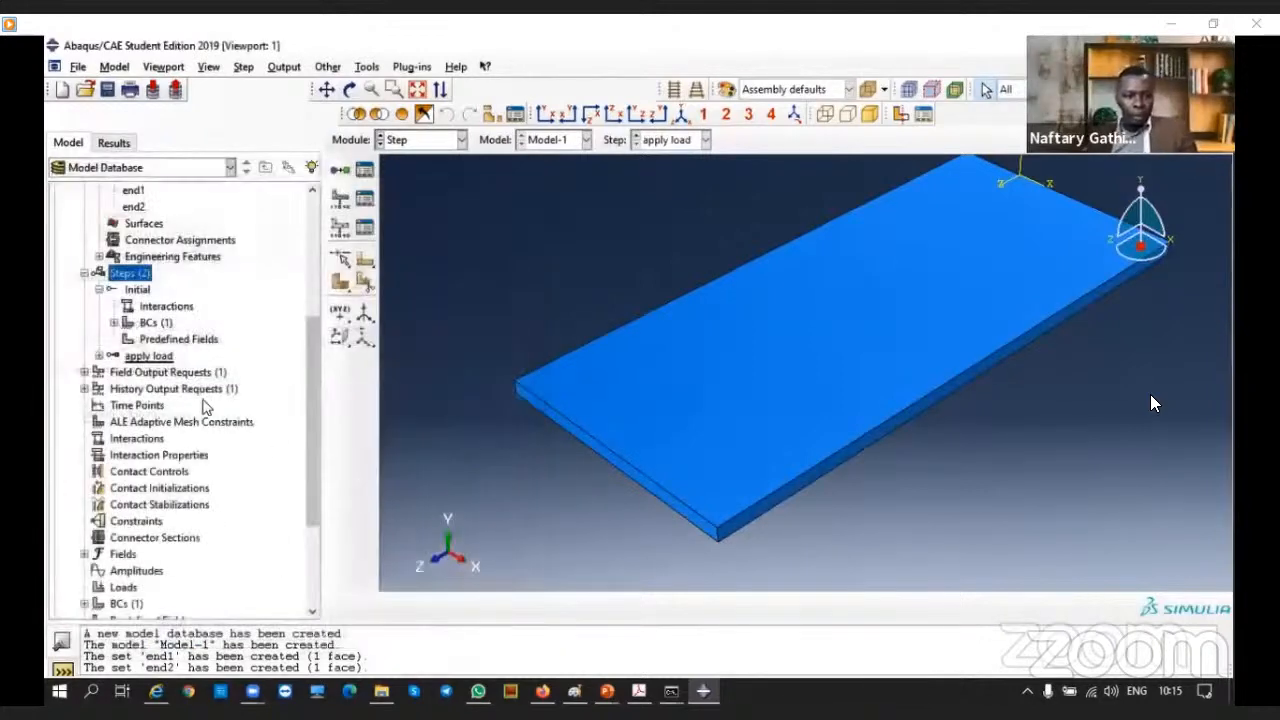
# Check the boundary conditions under the apply load step, and try to edit the propagated fixed condition there
pyautogui.click(98, 356)
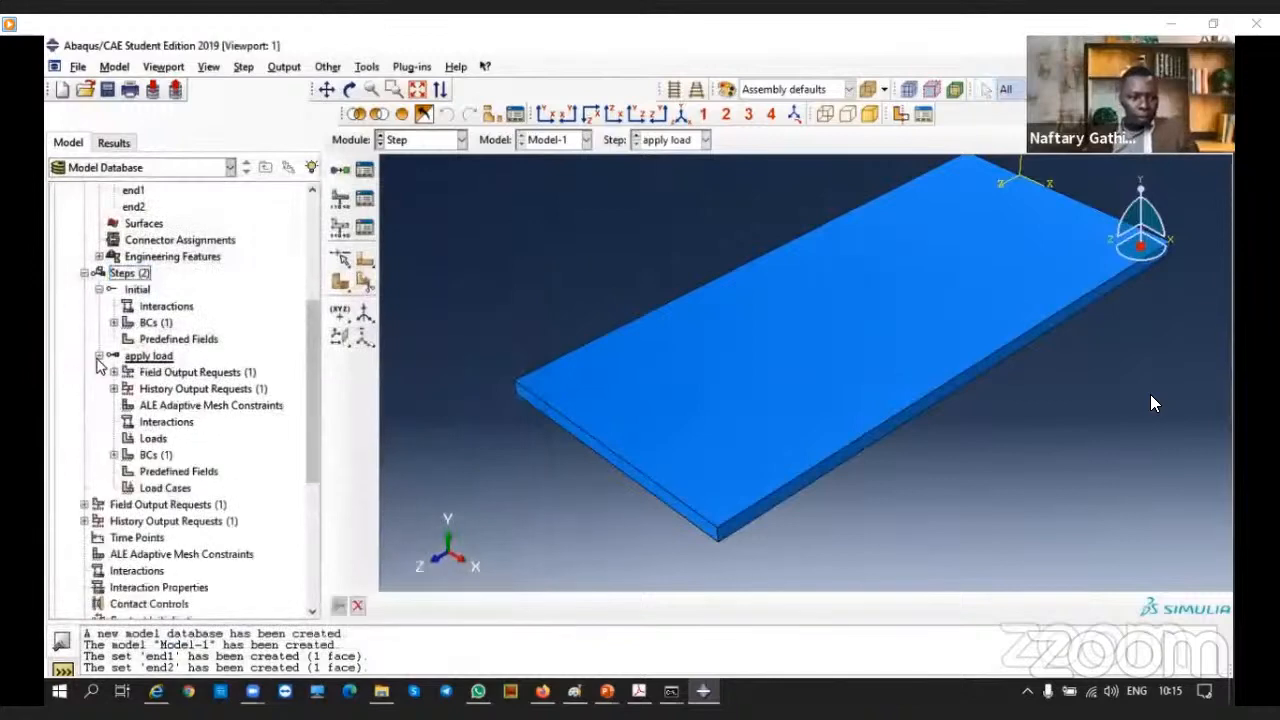
pyautogui.click(113, 455)
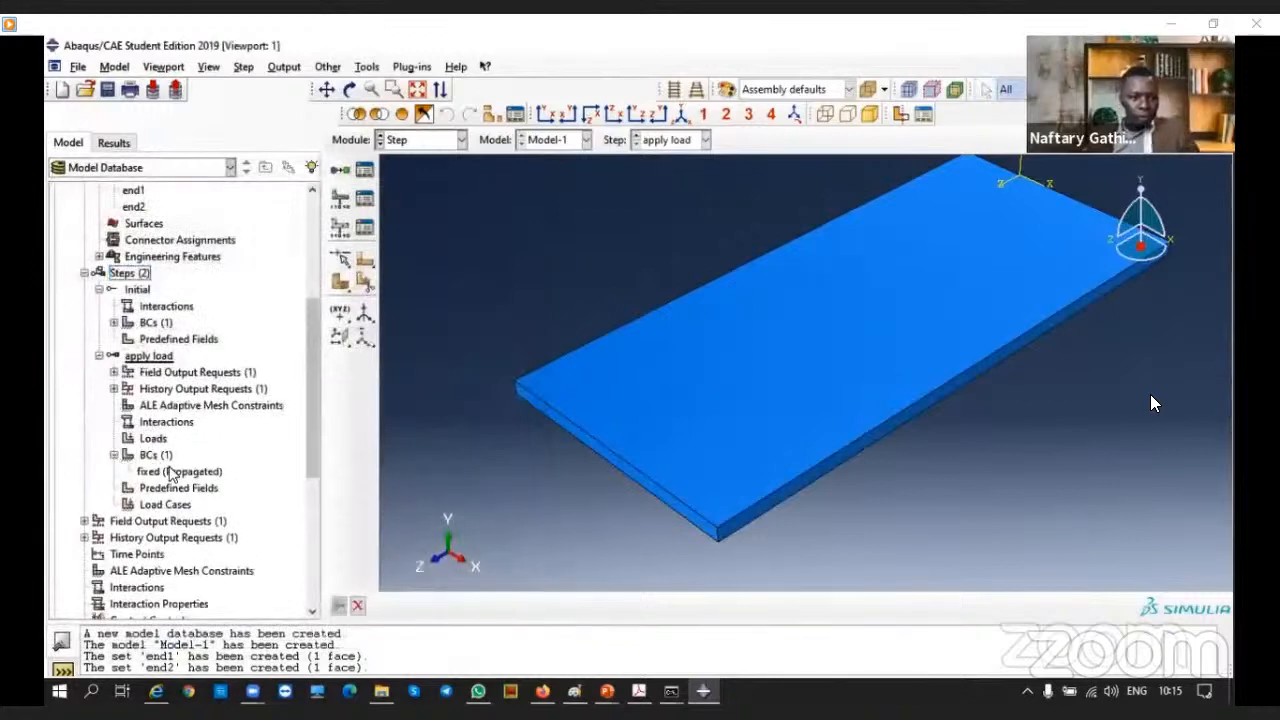
pyautogui.doubleClick(170, 474)
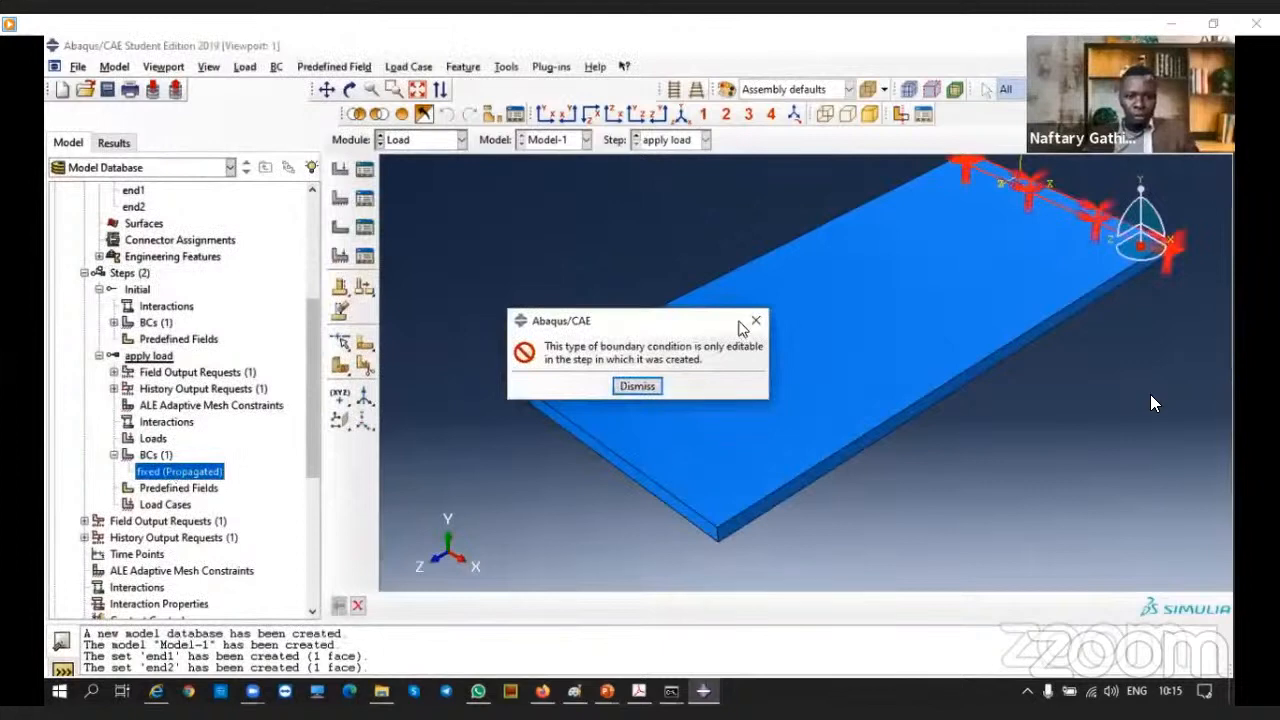
pyautogui.click(756, 321)
pyautogui.scroll(5, 210, 390)
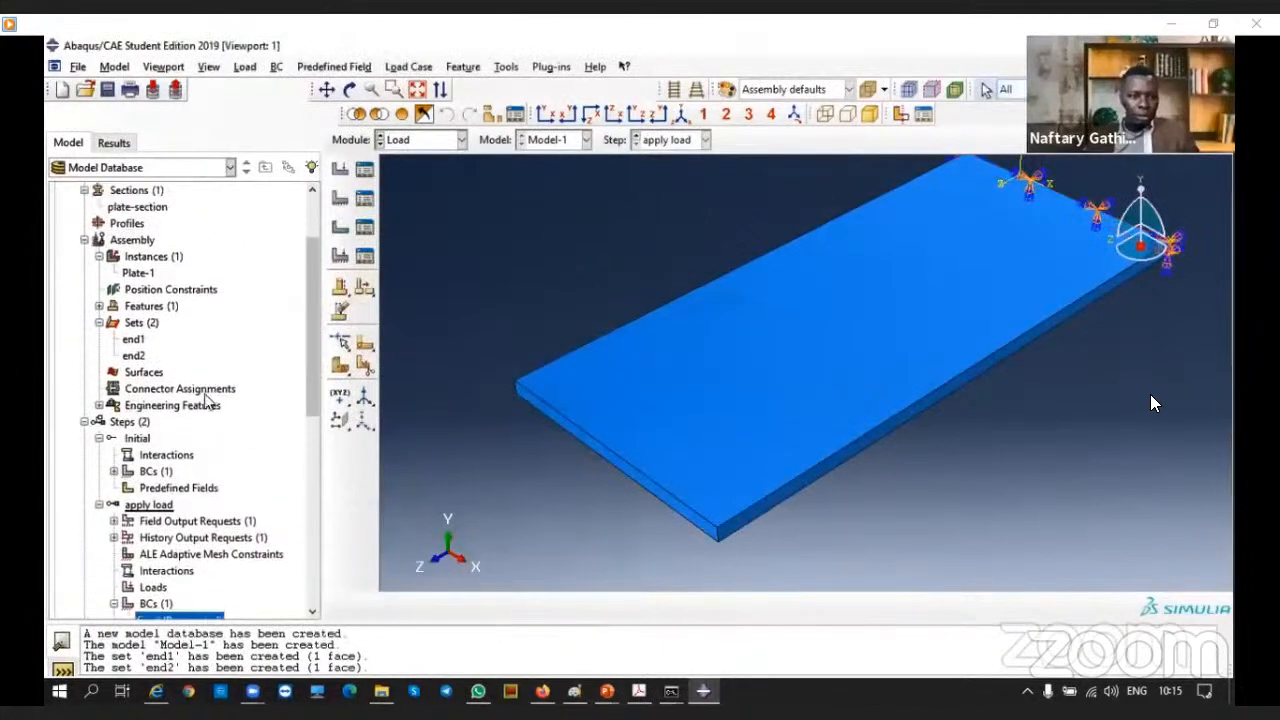
pyautogui.click(114, 471)
pyautogui.click(114, 472)
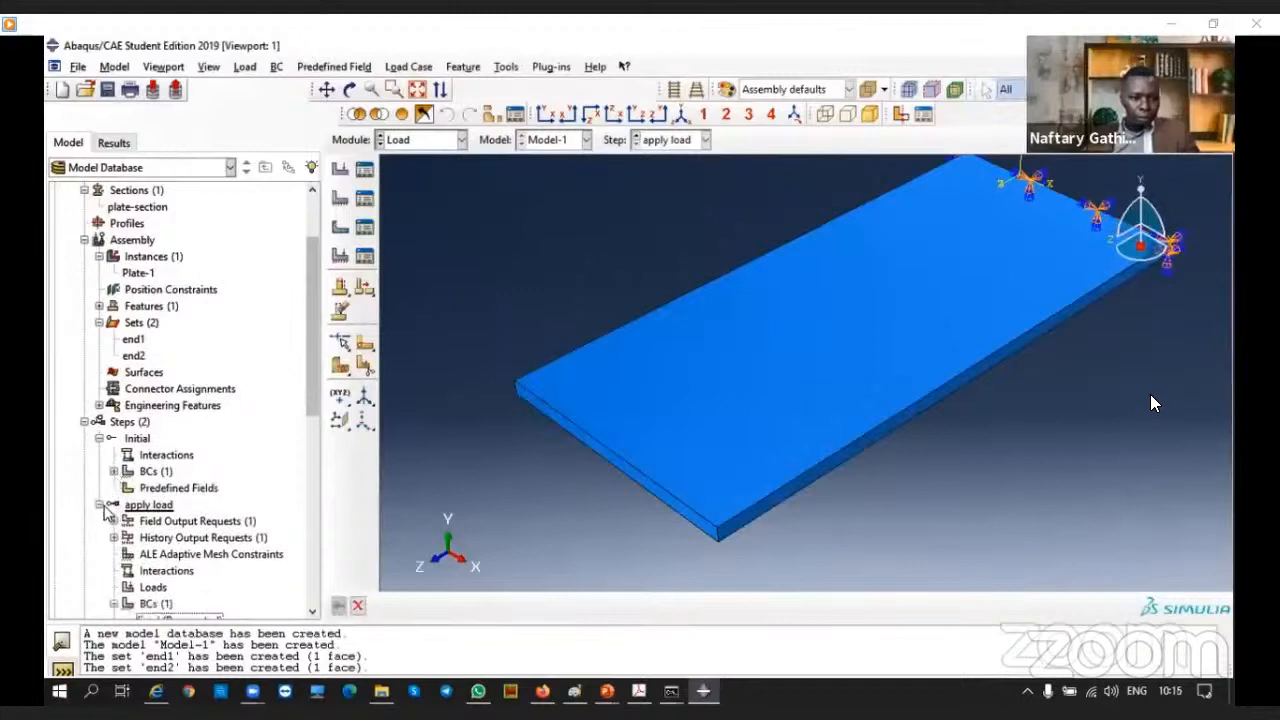
pyautogui.scroll(-2, 182, 537)
pyautogui.scroll(-1, 182, 537)
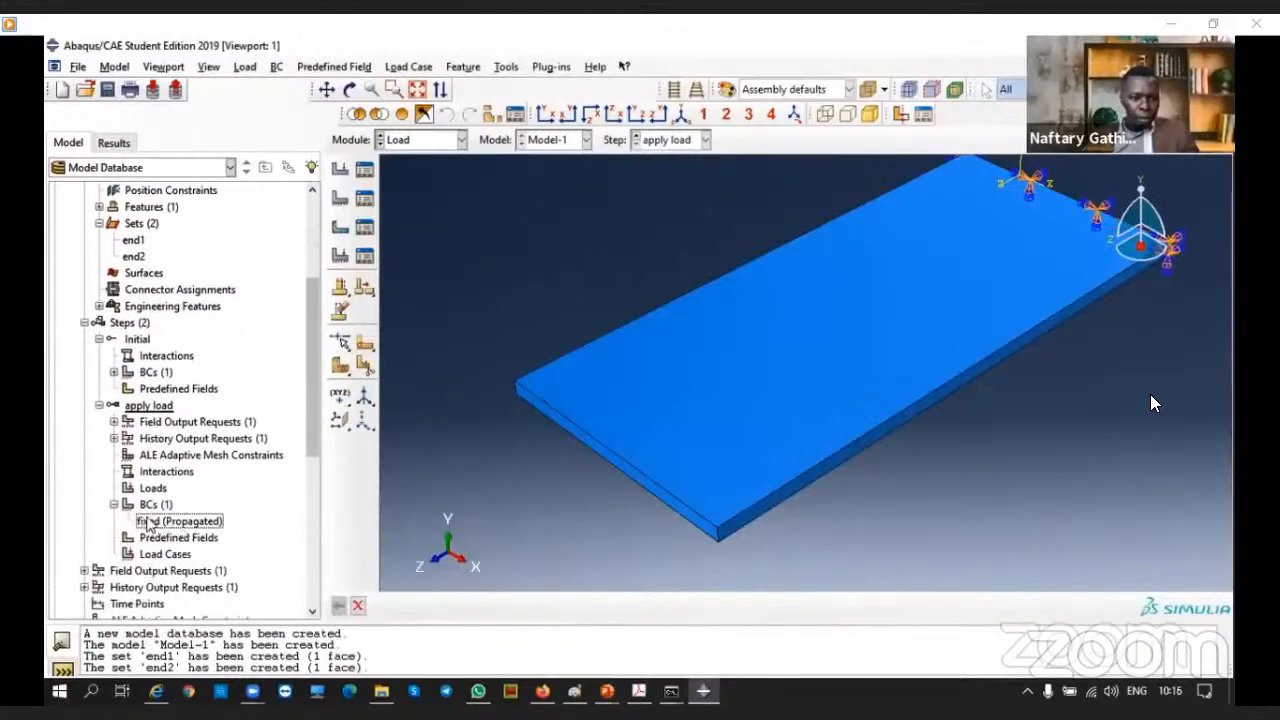
# Start a mechanical Displacement/Rotation boundary condition named free end in the apply load step, applied to the set end2
pyautogui.doubleClick(155, 506)
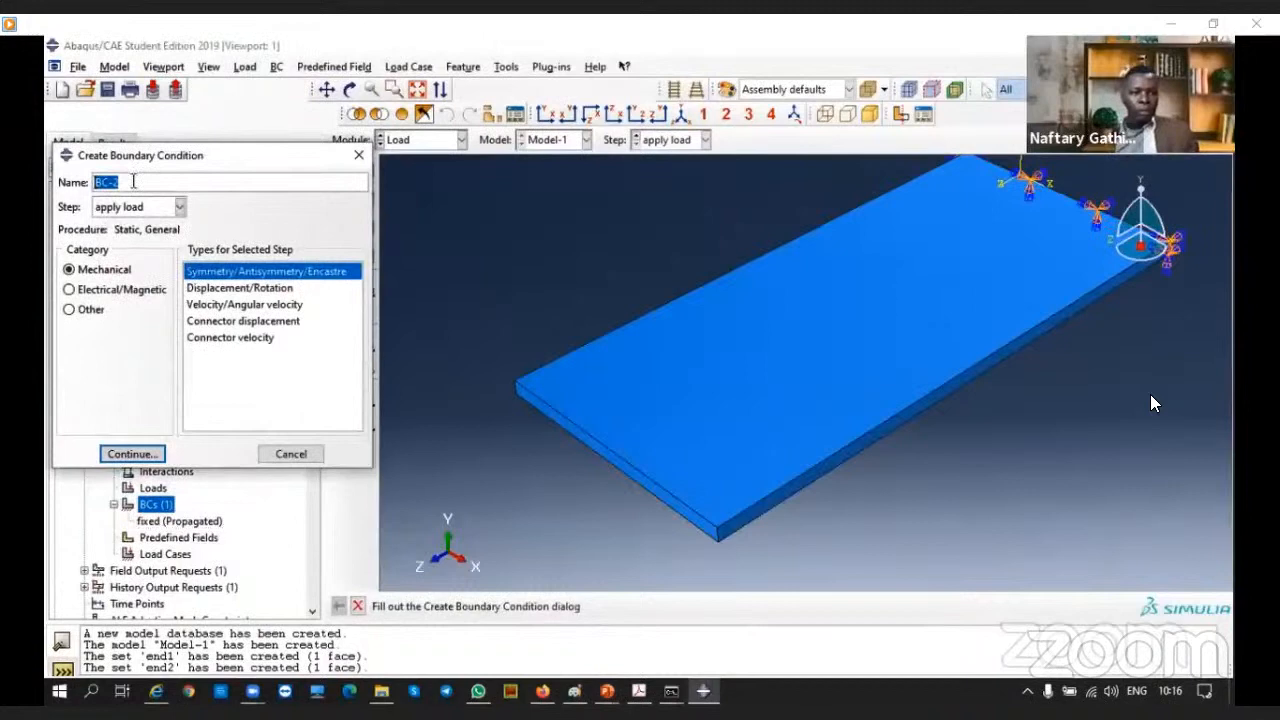
pyautogui.write('free')
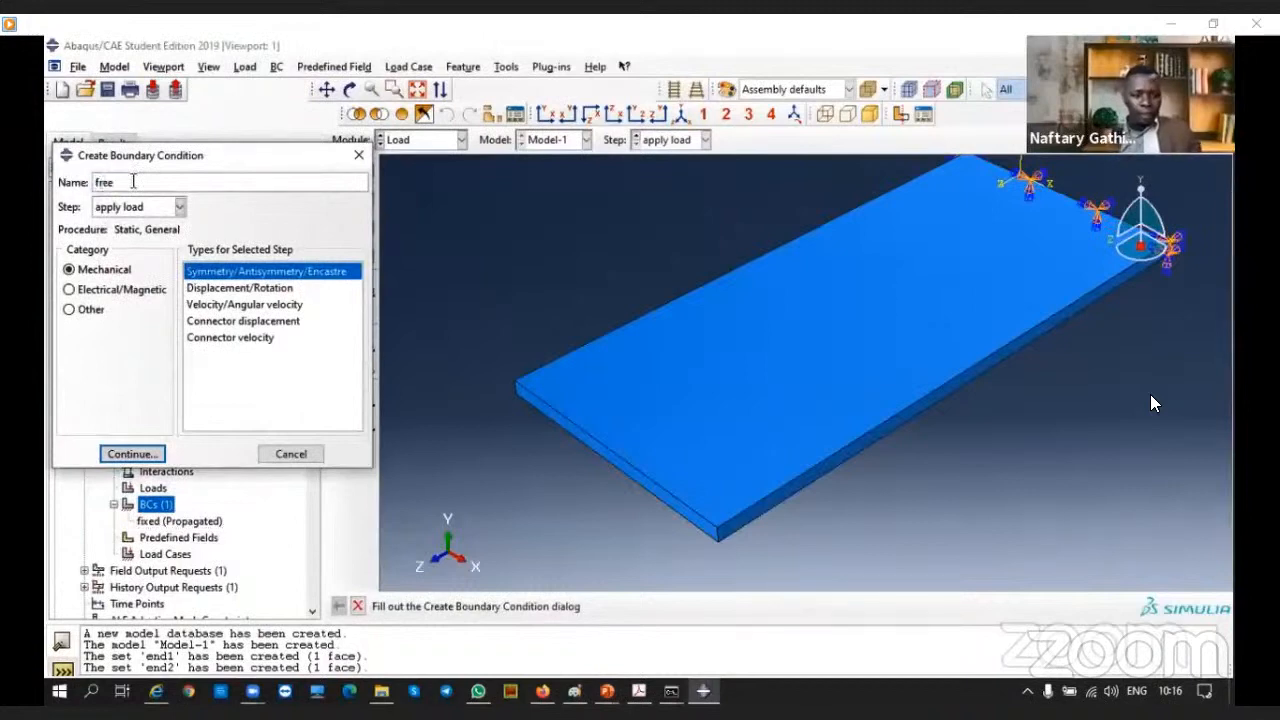
pyautogui.write(' end')
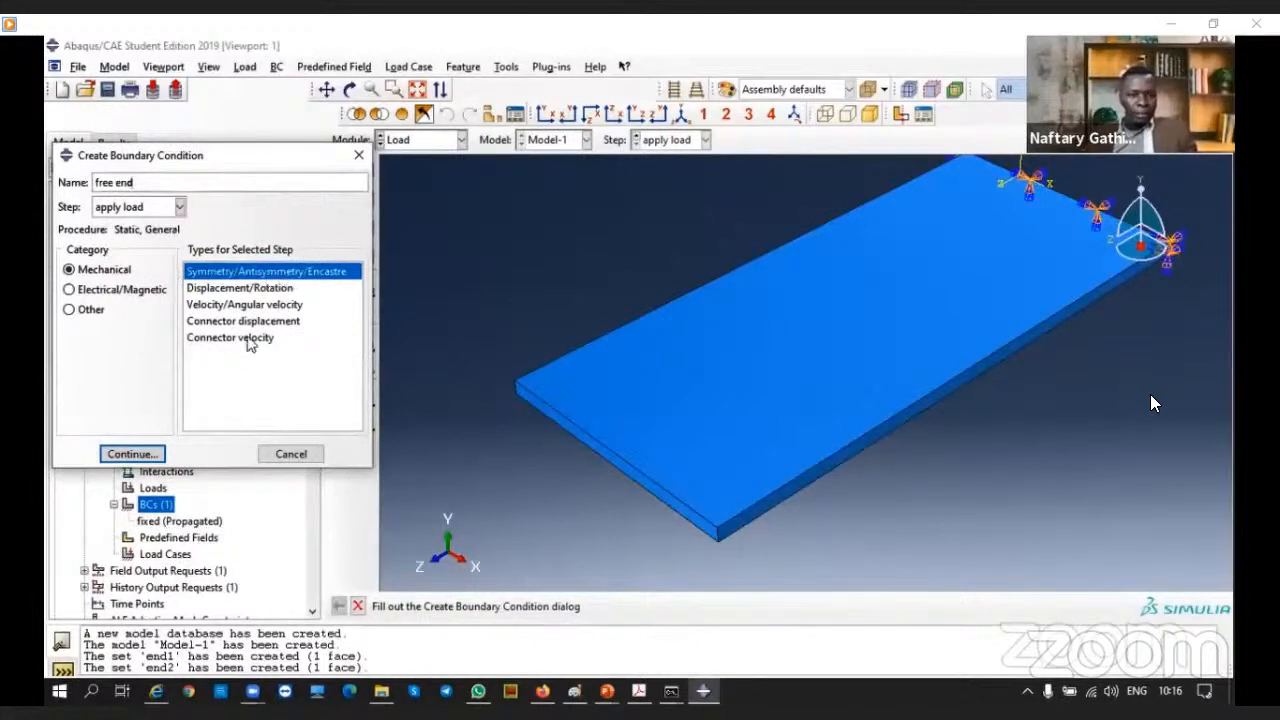
pyautogui.click(244, 290)
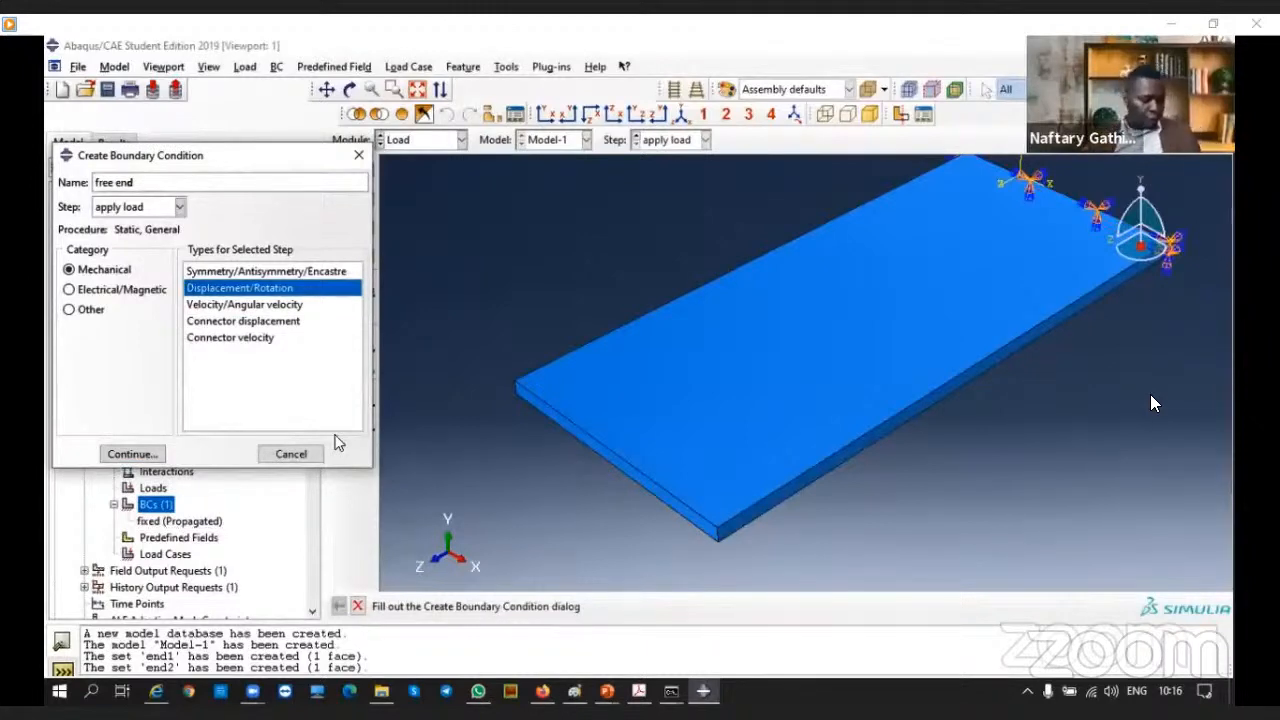
pyautogui.click(140, 458)
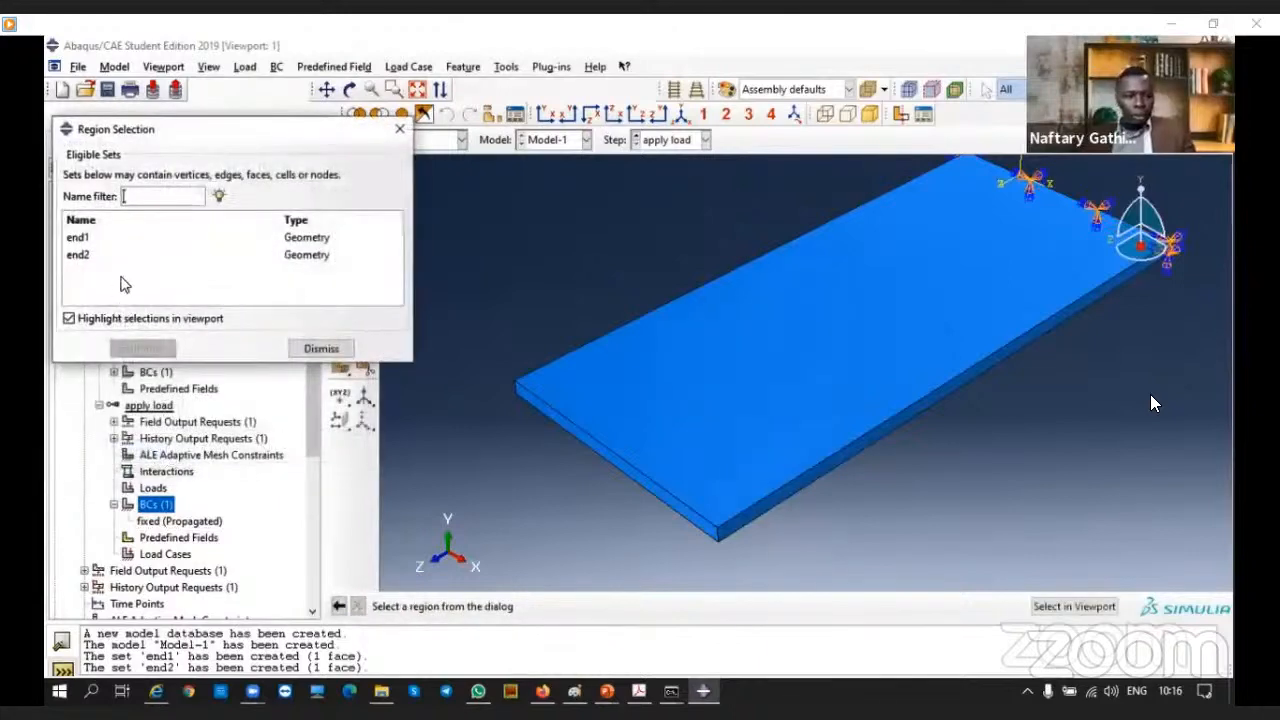
pyautogui.click(79, 258)
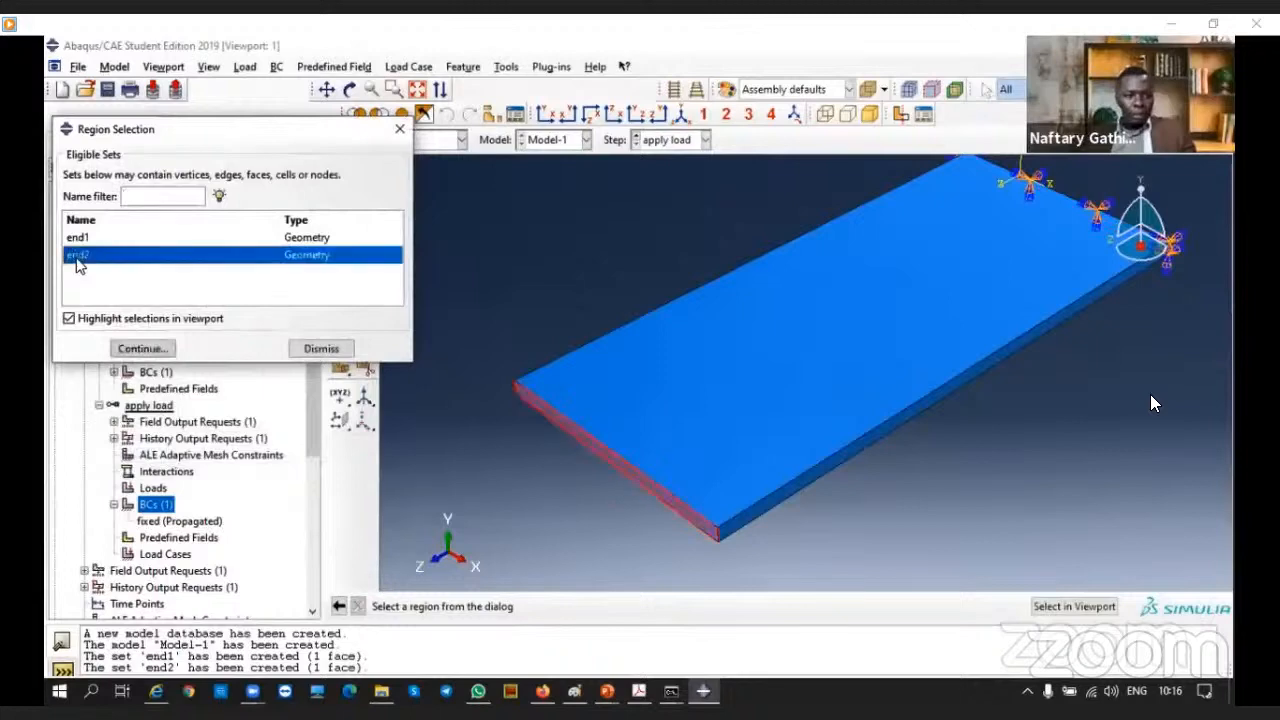
pyautogui.click(150, 350)
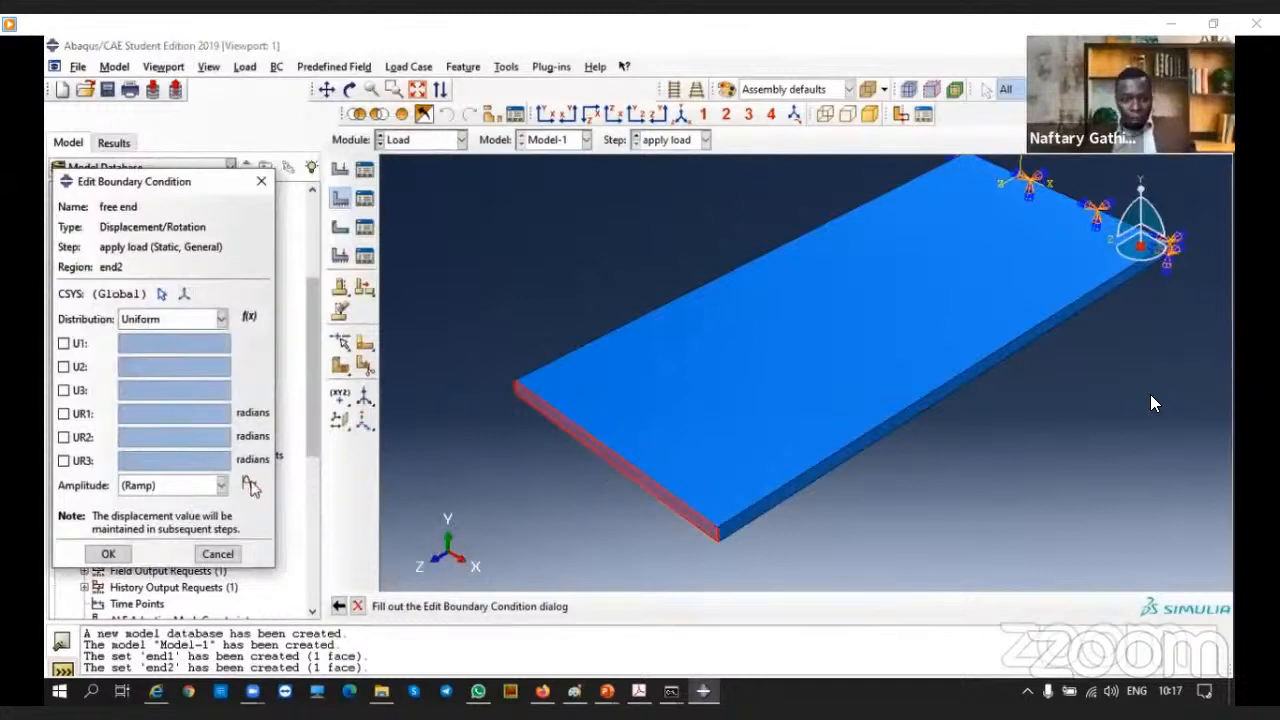
# Prescribe a U3 displacement of 20 for the free end boundary condition and create it
pyautogui.click(64, 390)
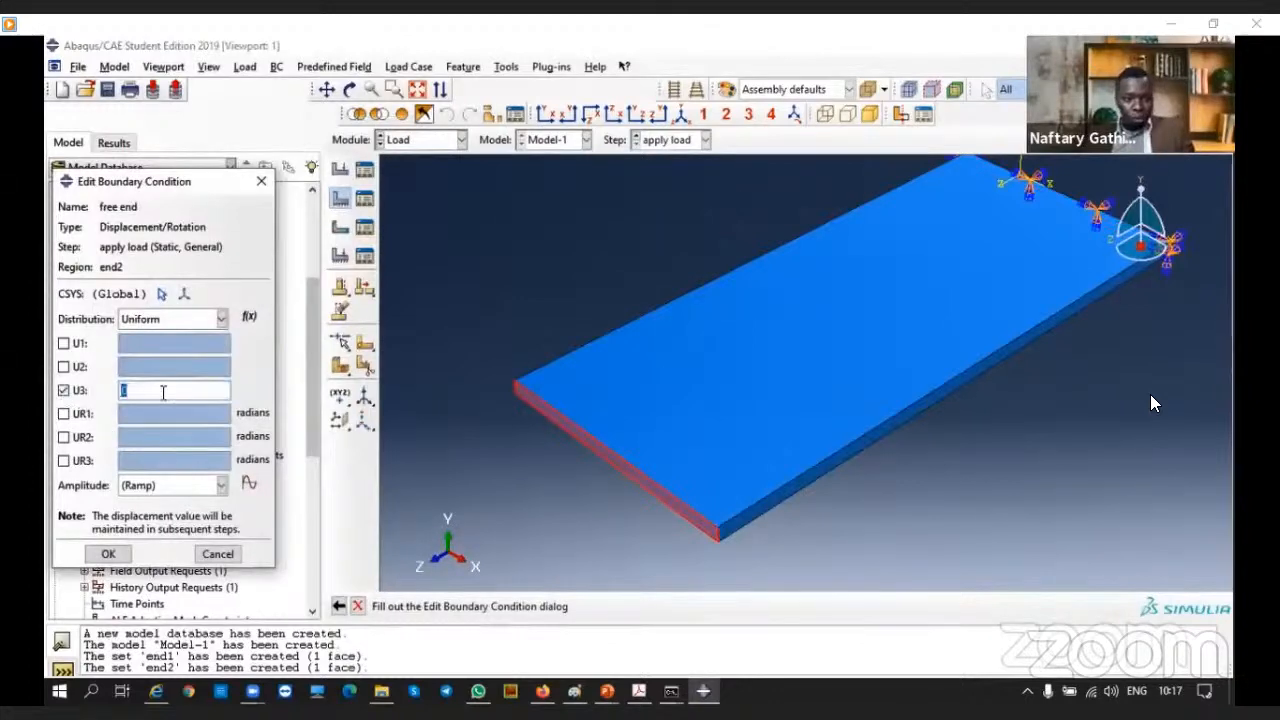
pyautogui.write('2')
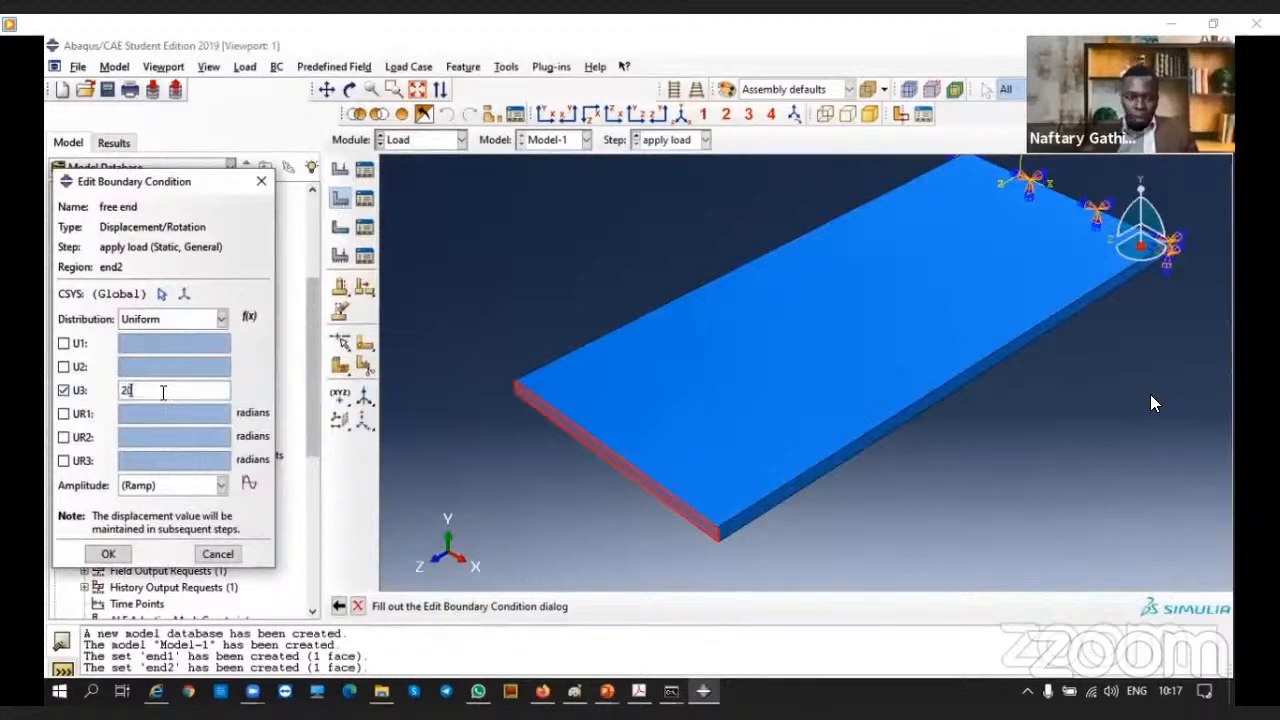
pyautogui.click(108, 553)
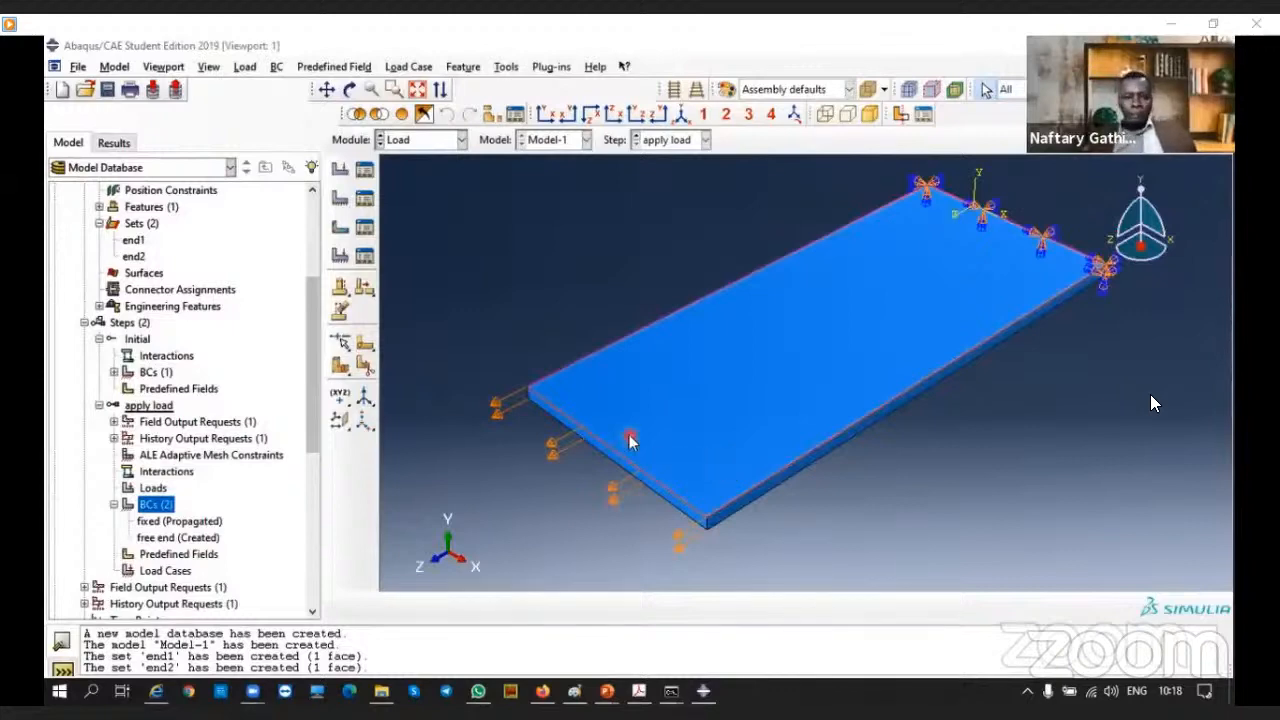
pyautogui.scroll(-2, 178, 552)
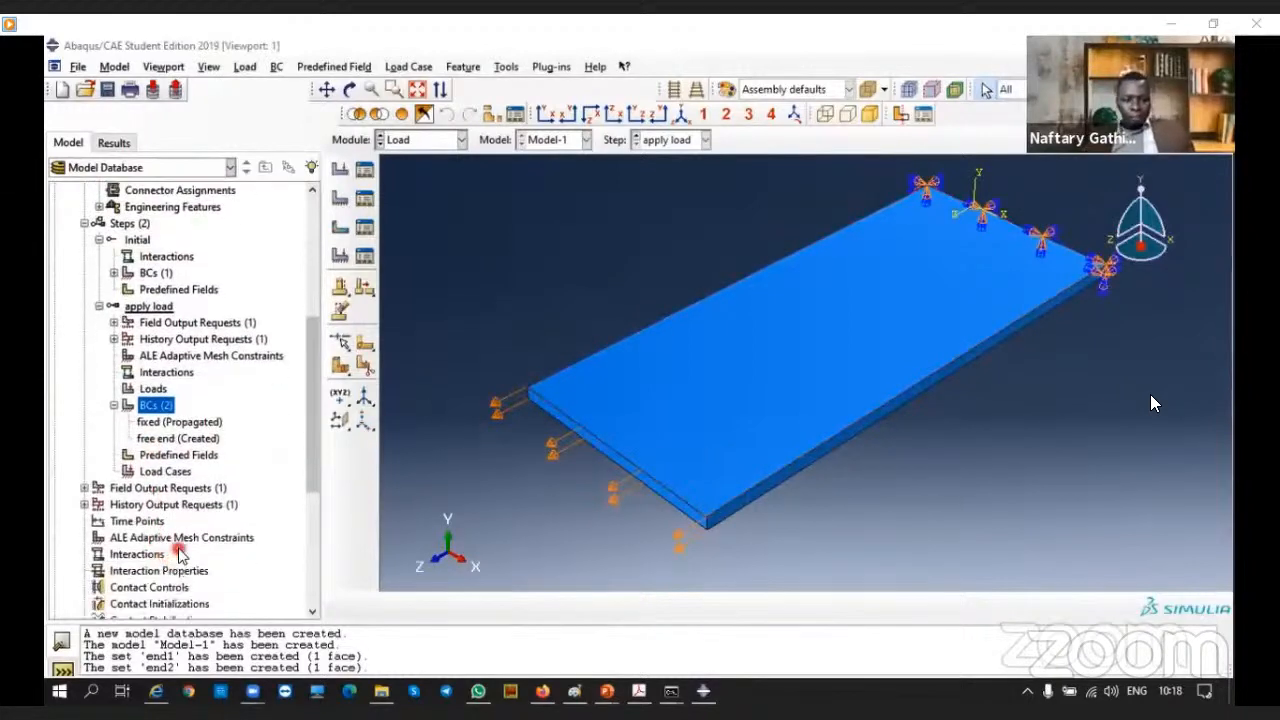
pyautogui.scroll(-2, 655, 436)
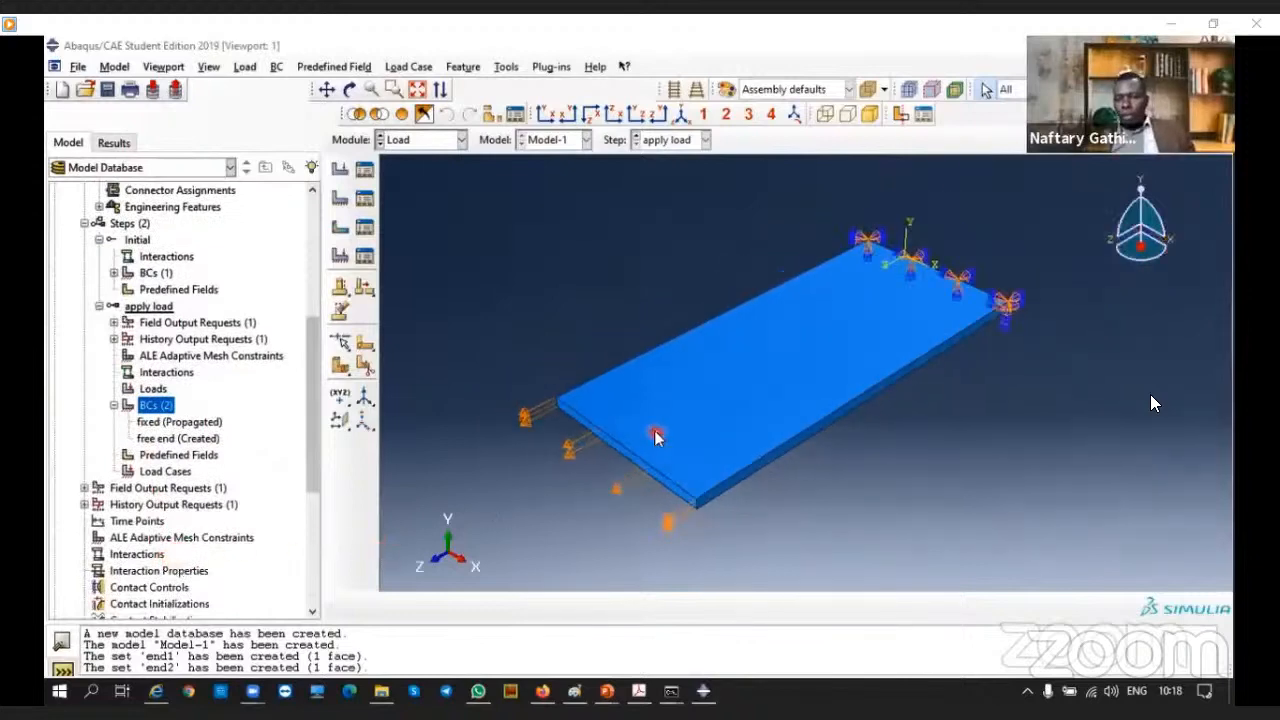
pyautogui.scroll(-1, 697, 432)
pyautogui.scroll(1, 837, 332)
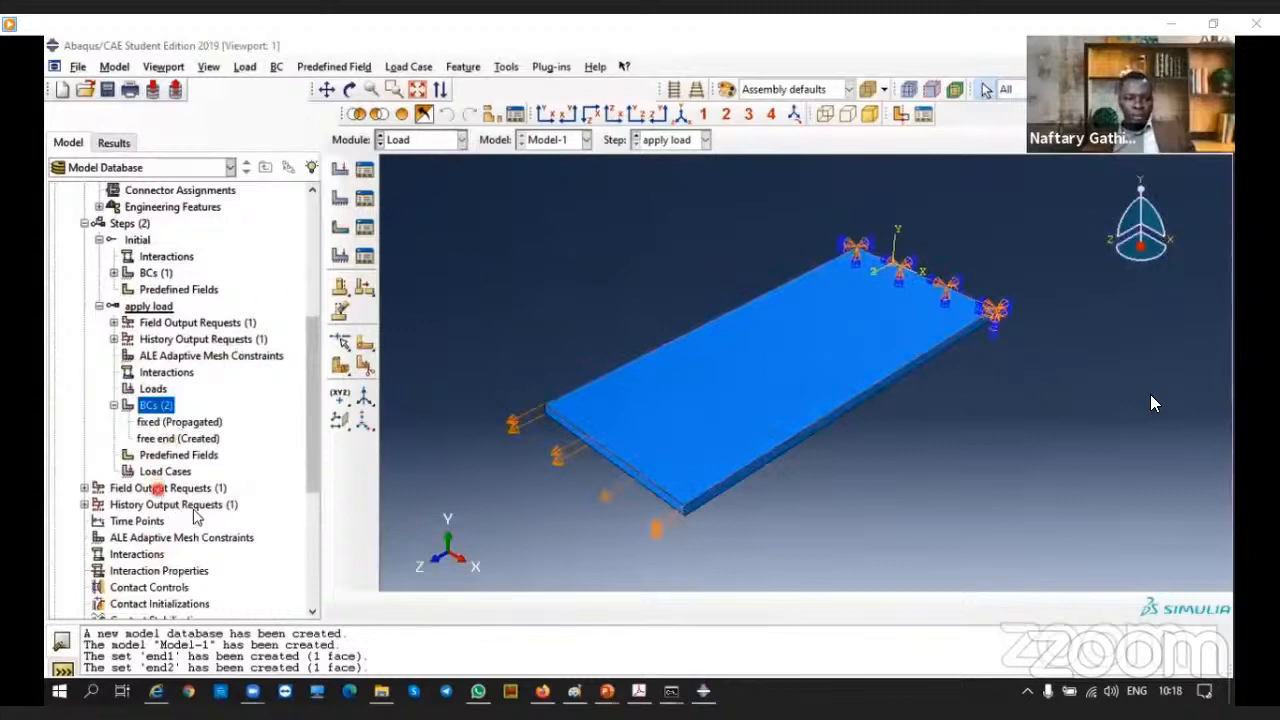
pyautogui.scroll(-1, 195, 515)
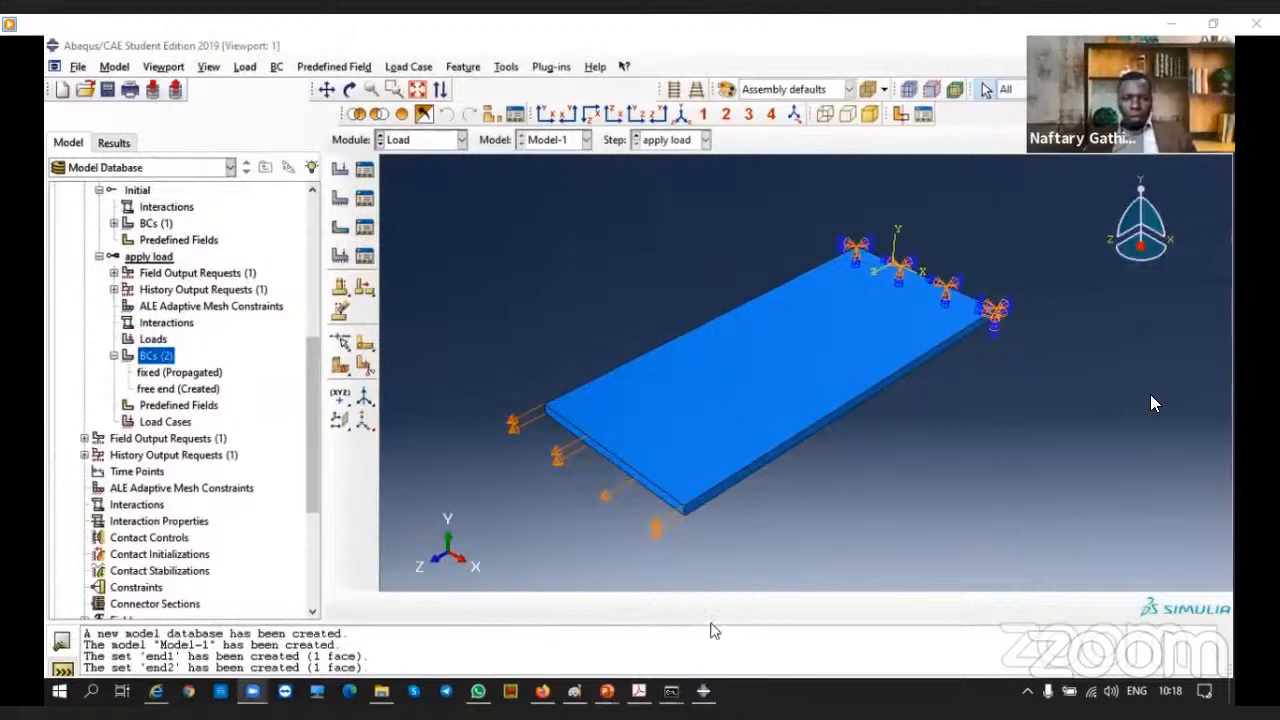
pyautogui.click(461, 140)
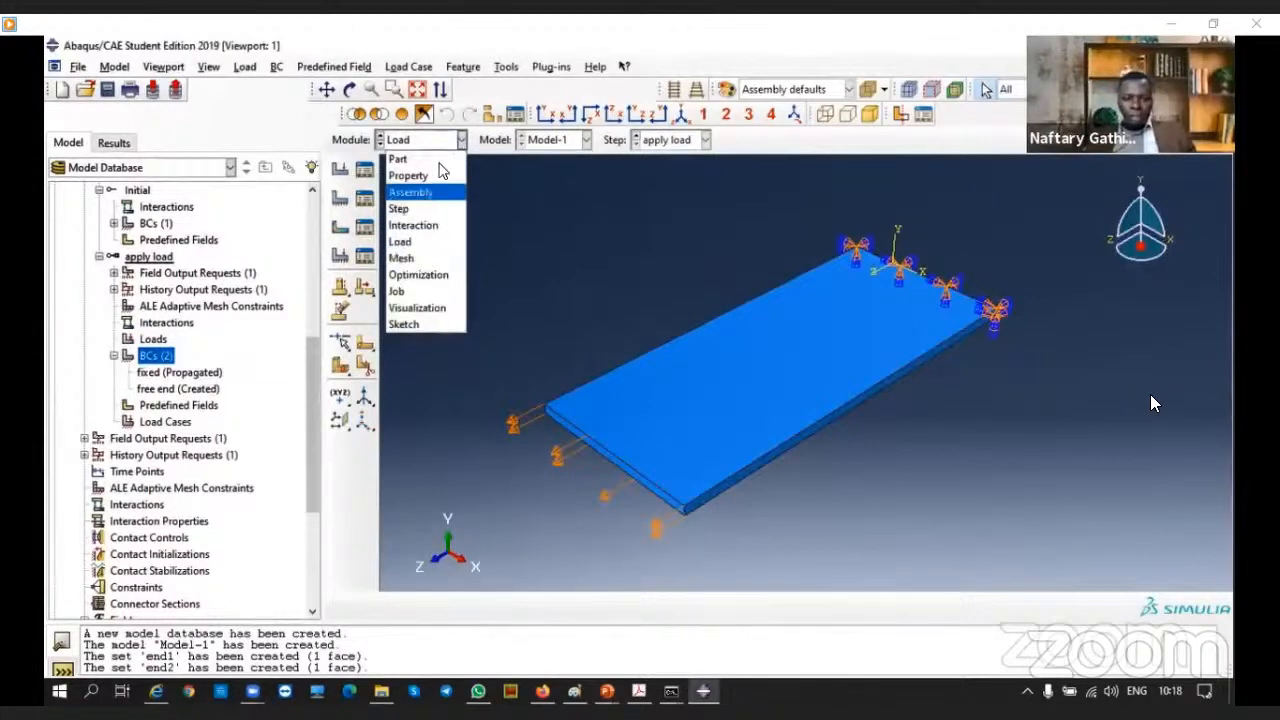
pyautogui.click(461, 140)
# Collapse the boundary conditions under the apply load step and the whole Steps branch in the model tree
pyautogui.scroll(-1, 157, 398)
pyautogui.scroll(-4, 157, 398)
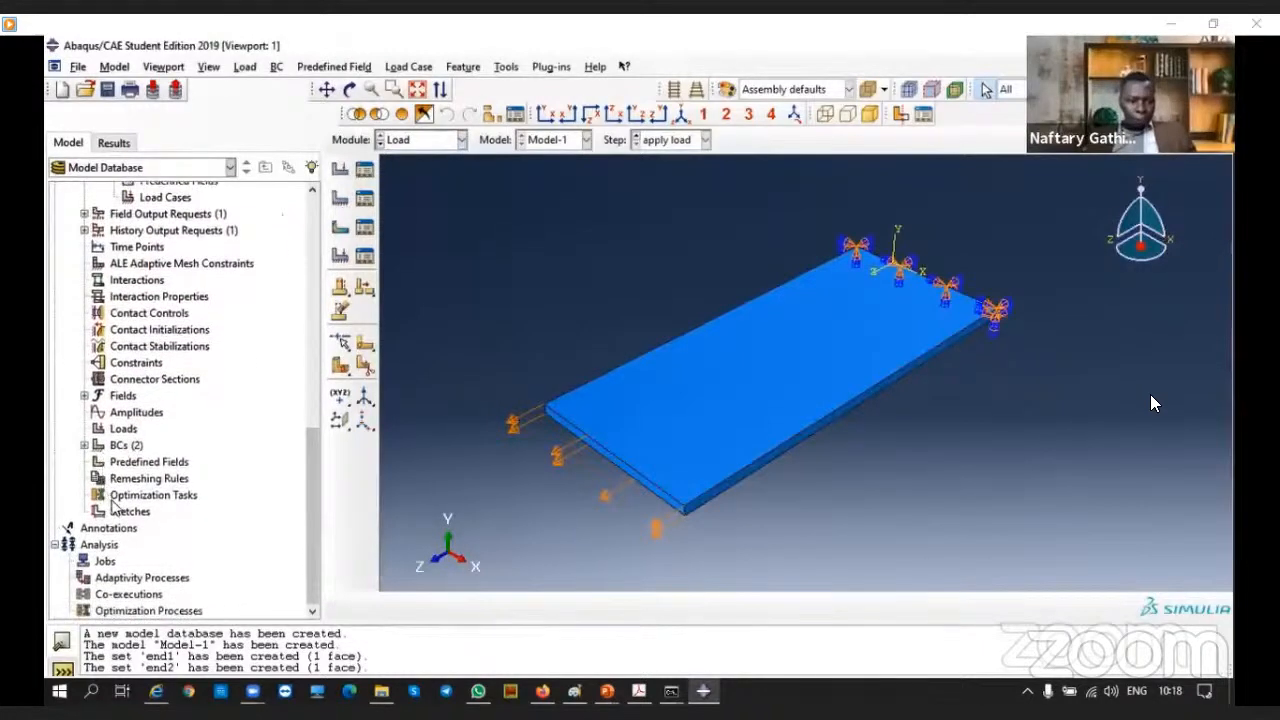
pyautogui.scroll(4, 117, 505)
pyautogui.click(114, 330)
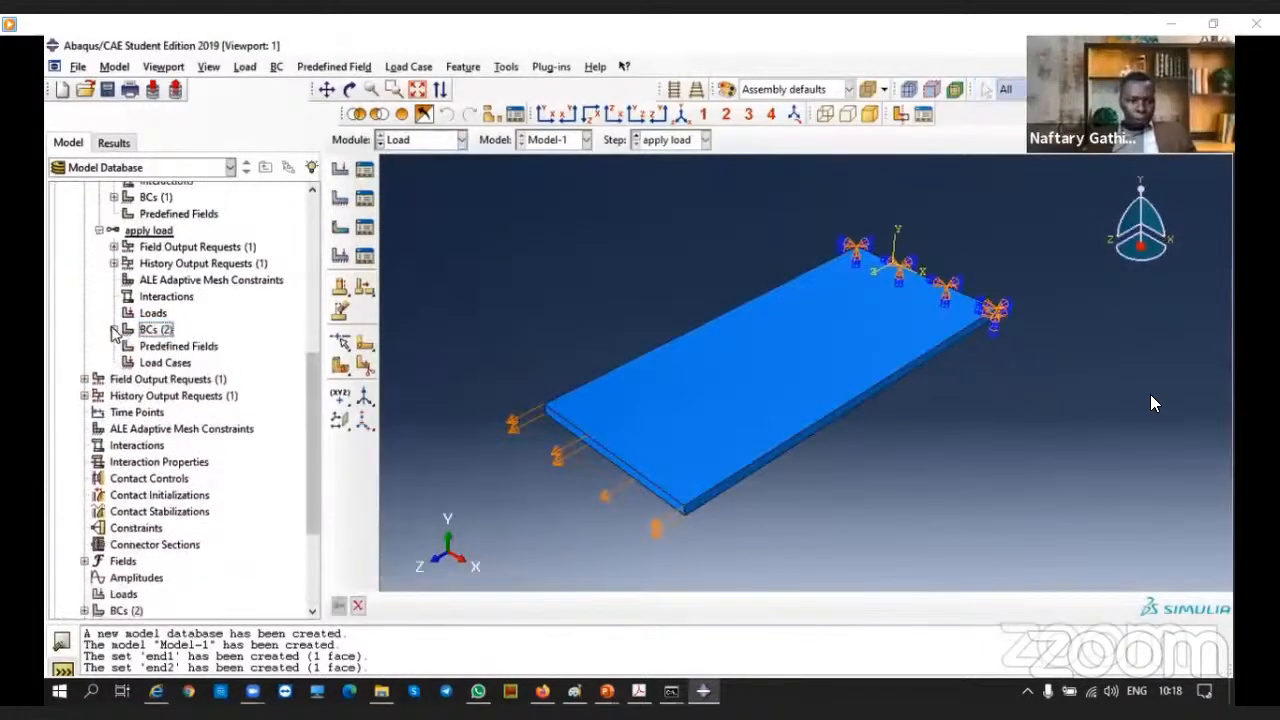
pyautogui.scroll(4, 90, 345)
pyautogui.click(84, 346)
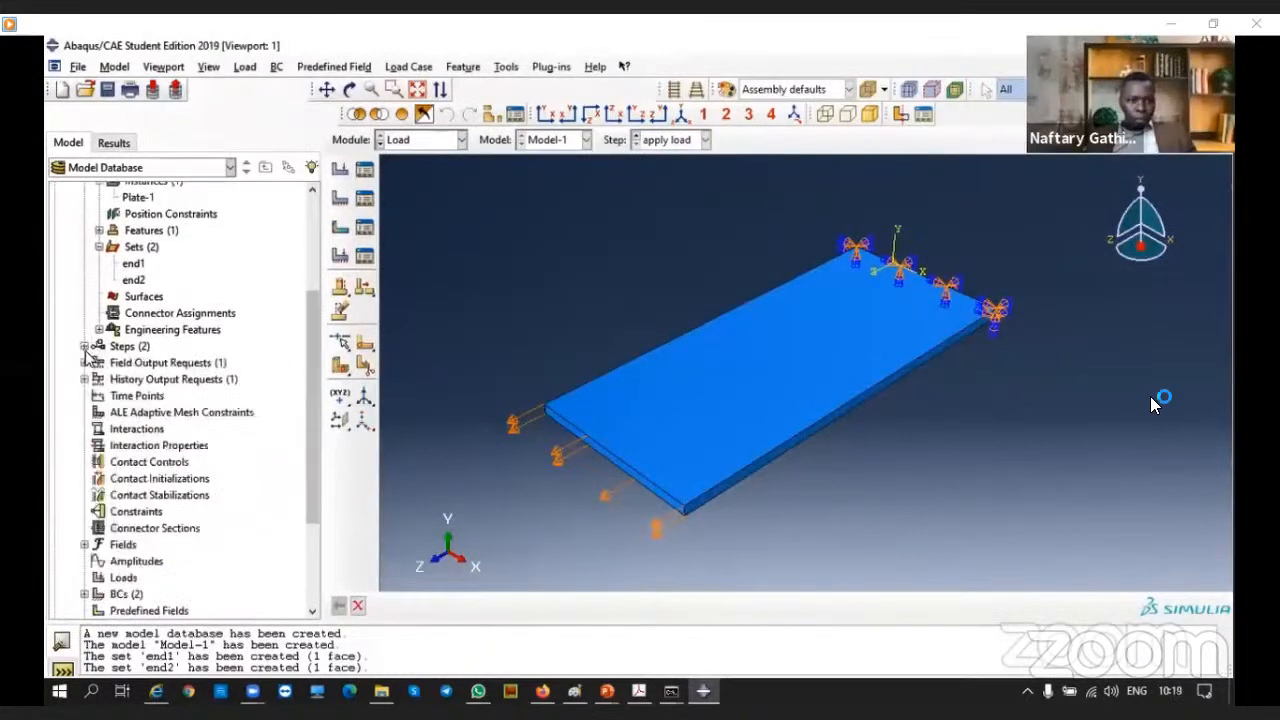
# Collapse the Assembly branch and the other expanded branches above it in the model tree
pyautogui.scroll(2, 88, 352)
pyautogui.click(84, 263)
pyautogui.scroll(1, 85, 250)
pyautogui.click(84, 230)
pyautogui.scroll(1, 85, 230)
pyautogui.click(84, 213)
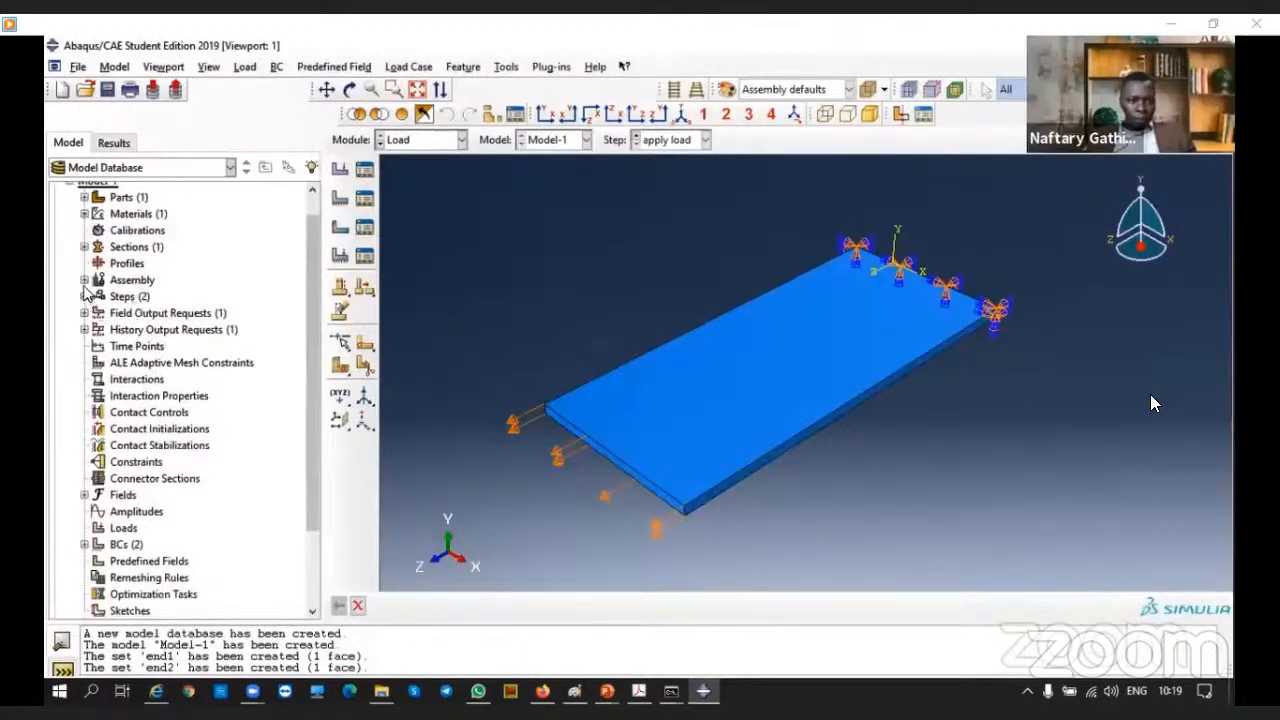
pyautogui.click(84, 280)
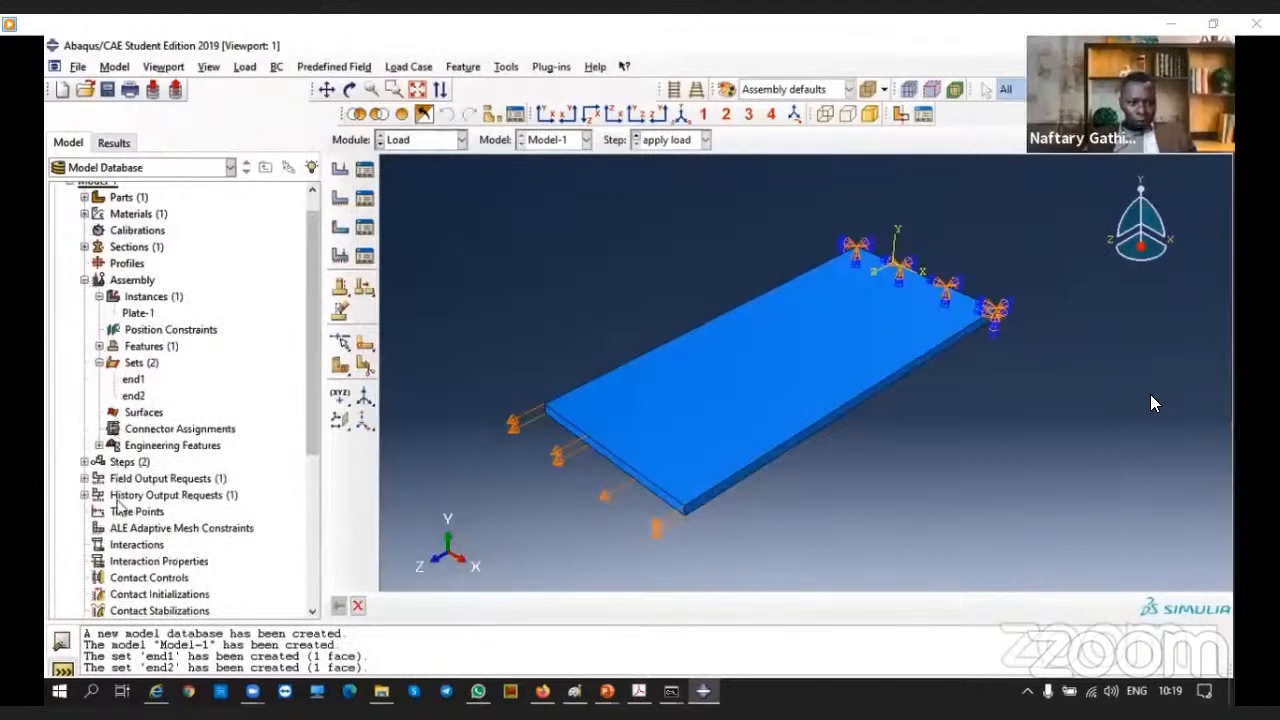
pyautogui.click(85, 280)
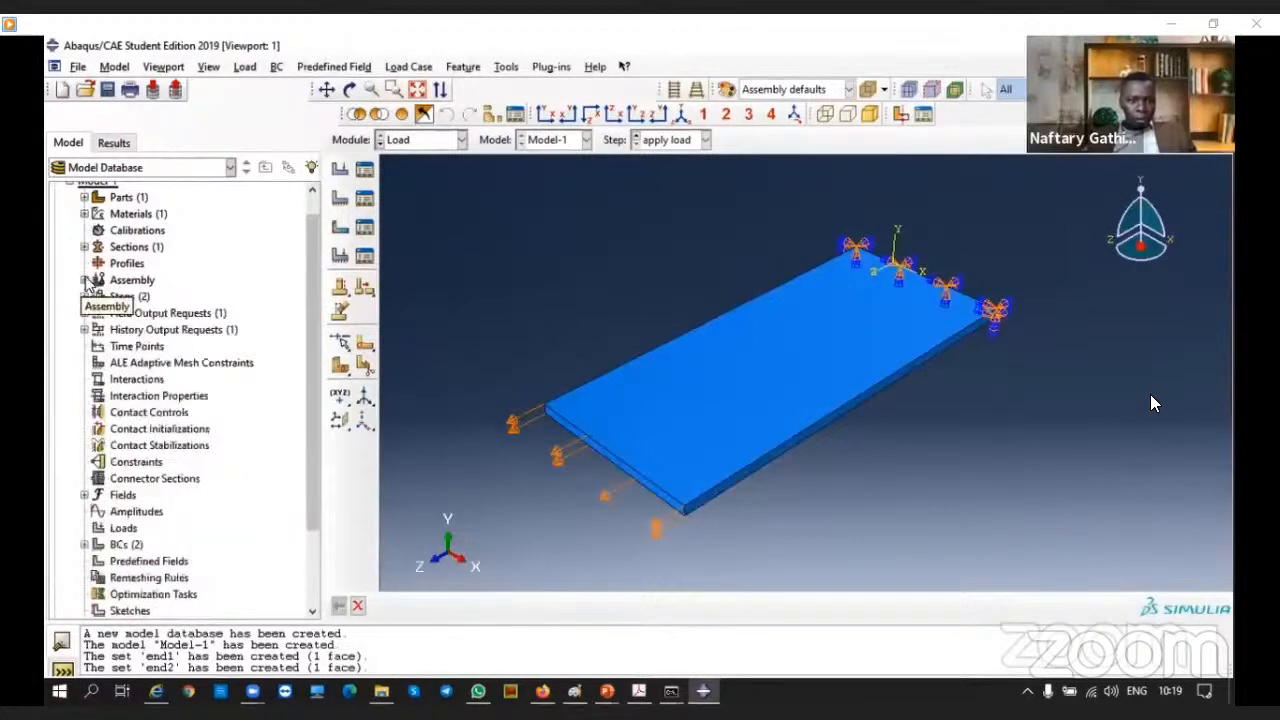
# Switch to the Mesh module and make the Plate part the object to mesh instead of the assembly
pyautogui.click(462, 140)
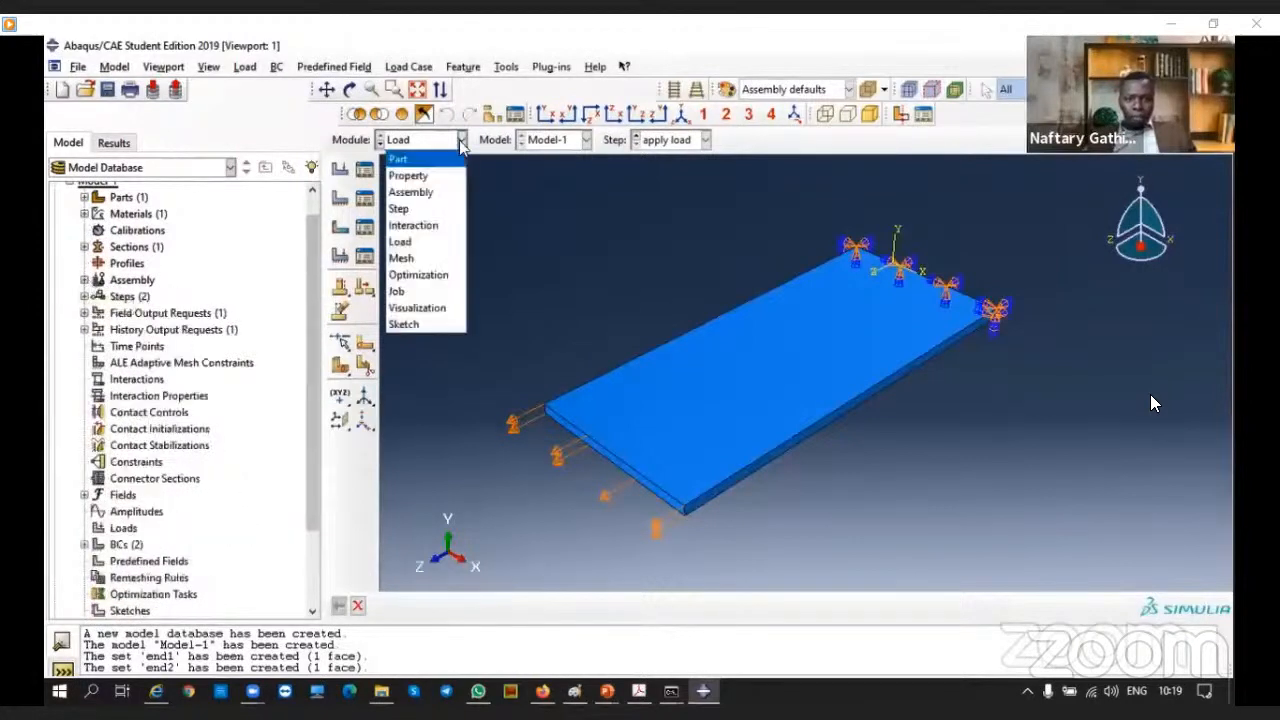
pyautogui.click(405, 258)
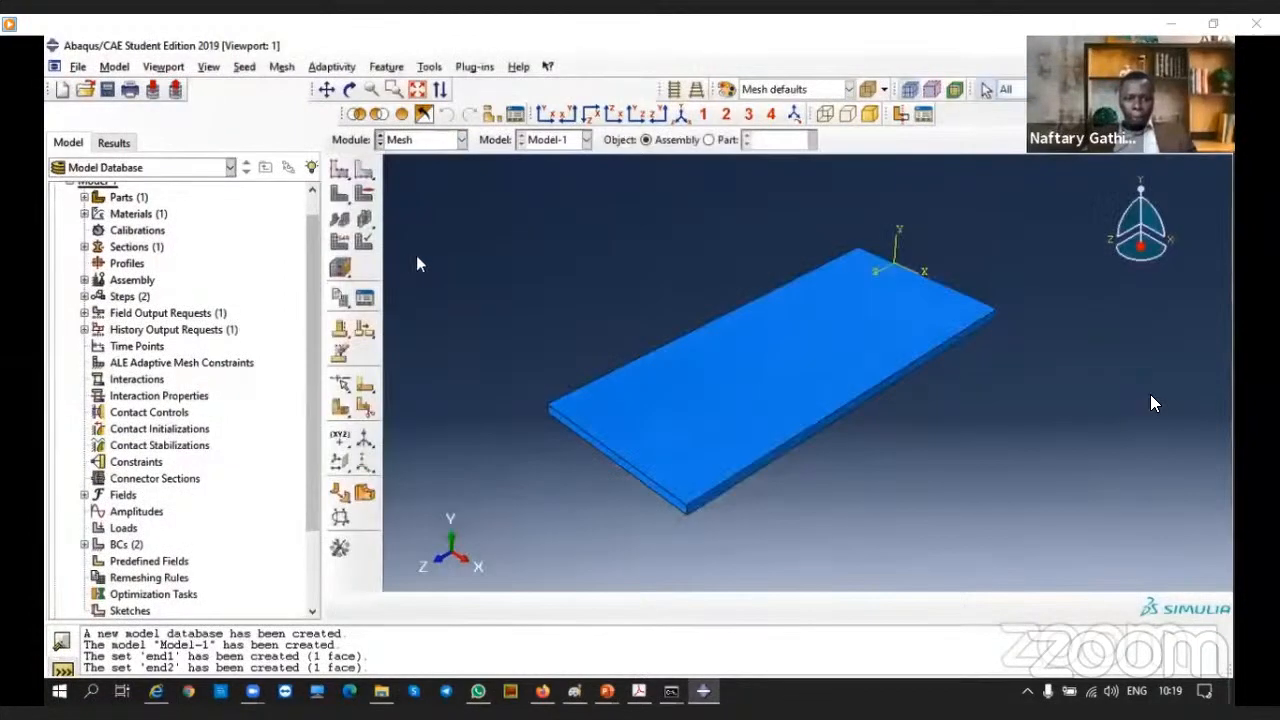
pyautogui.click(364, 195)
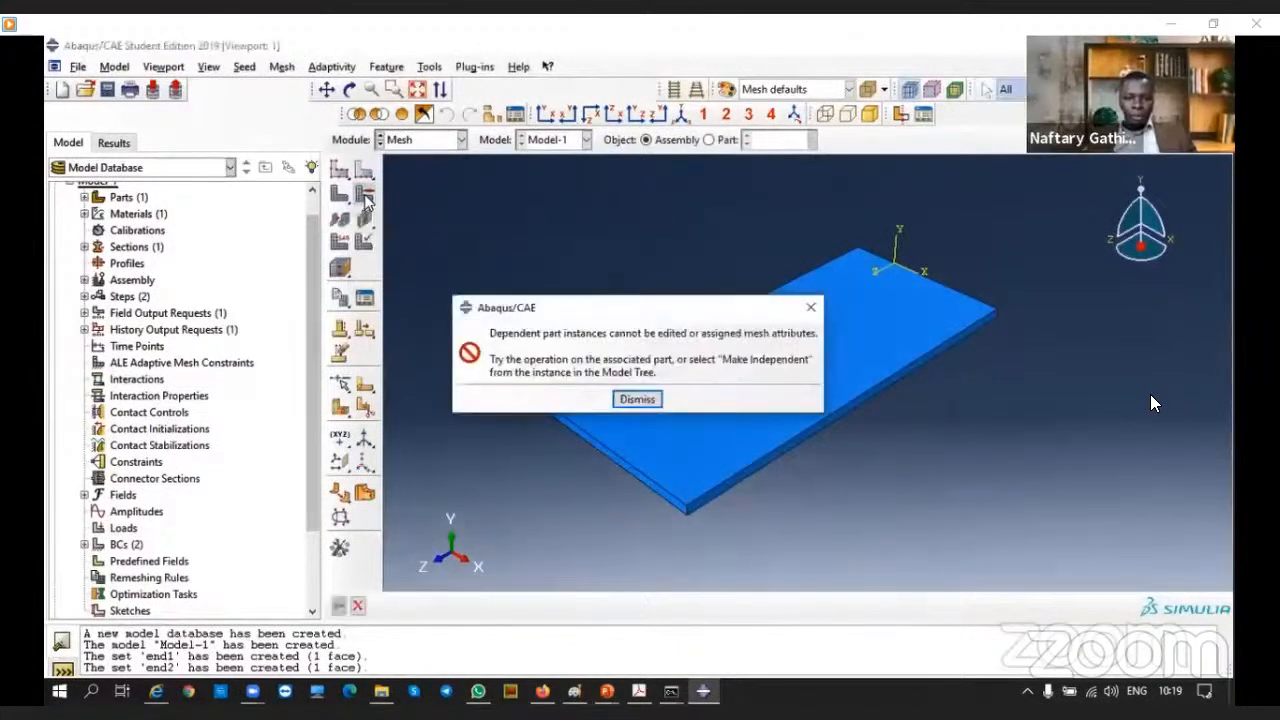
pyautogui.click(810, 307)
pyautogui.click(709, 140)
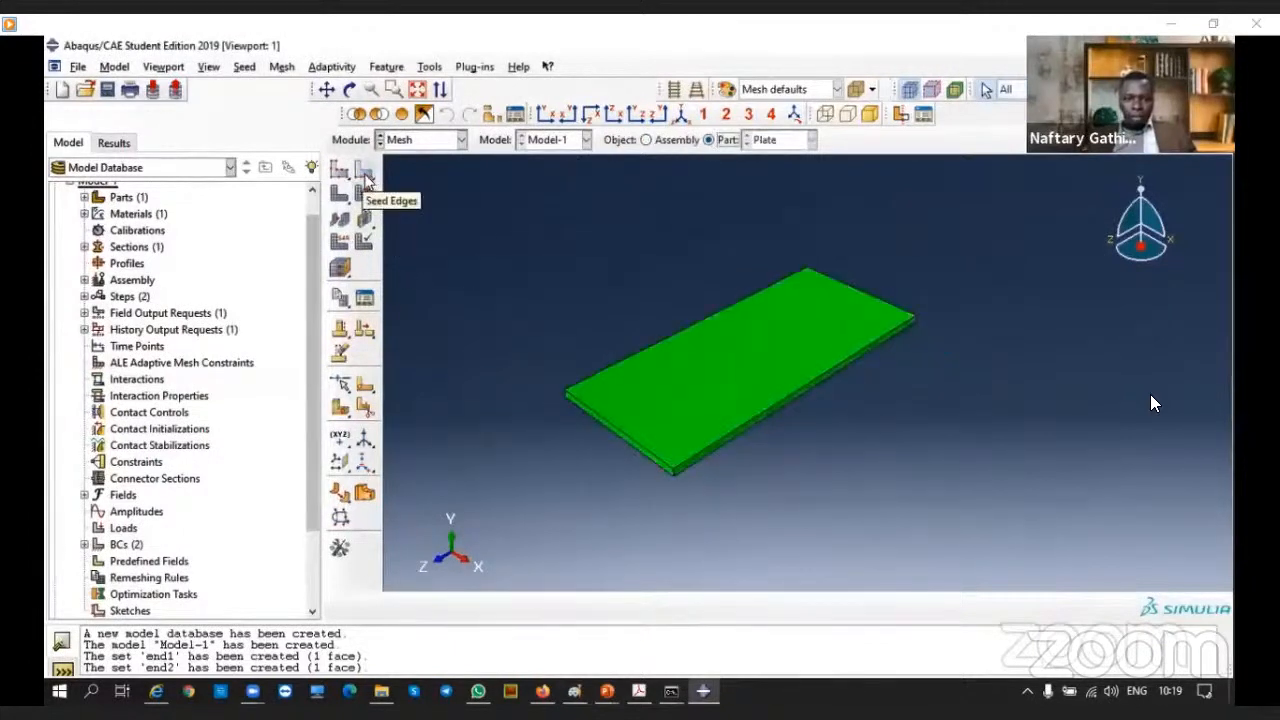
# Set the plate's mesh controls to the Hex element shape with the Structured technique
pyautogui.click(366, 194)
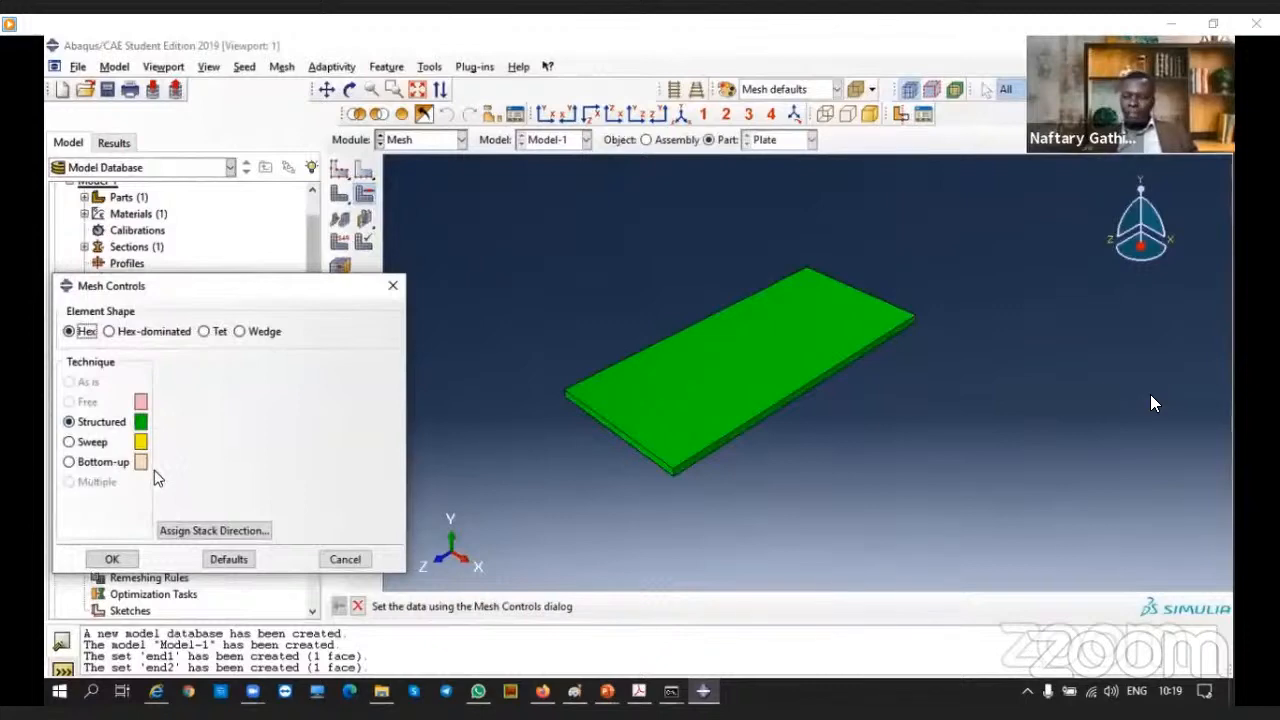
pyautogui.click(108, 331)
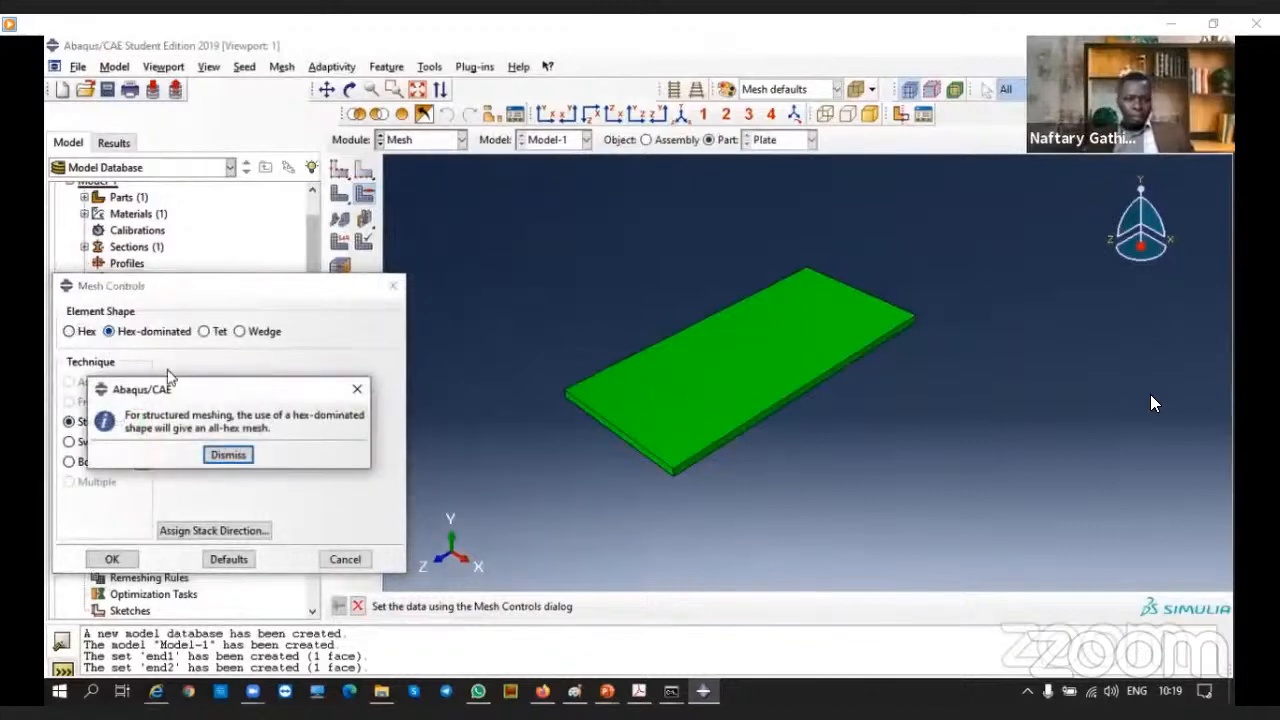
pyautogui.click(357, 389)
pyautogui.click(72, 333)
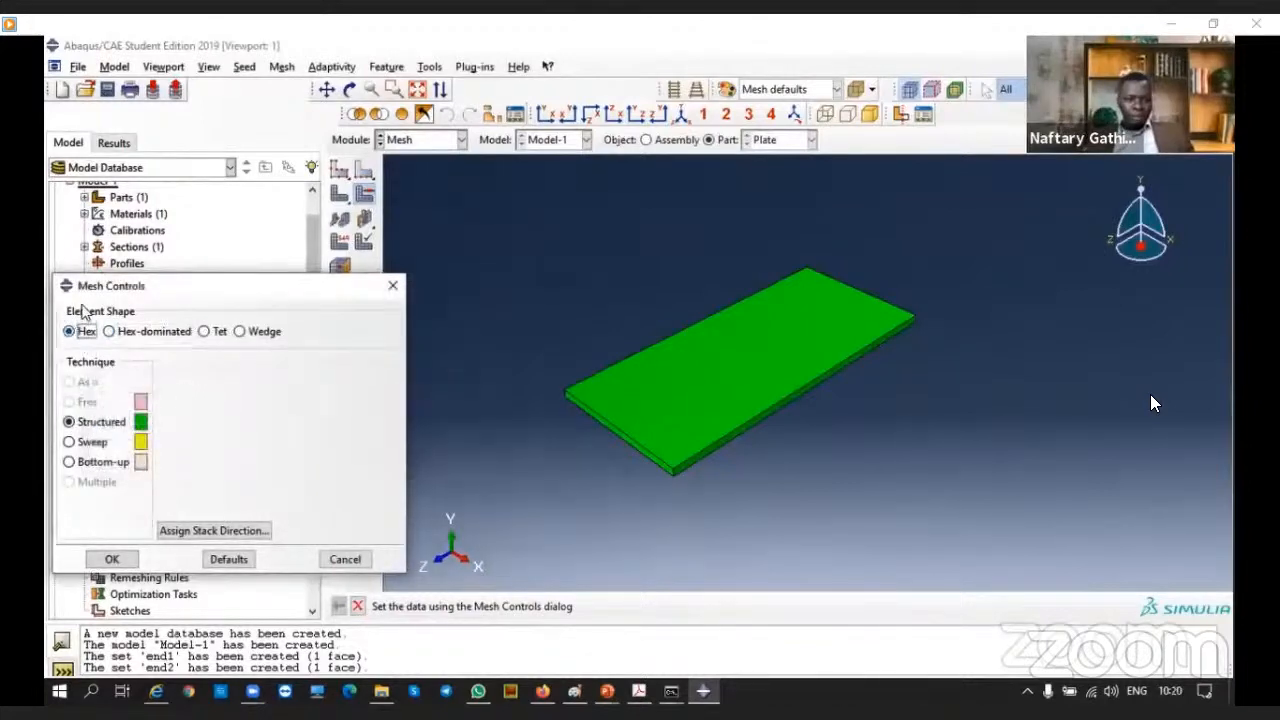
pyautogui.click(108, 331)
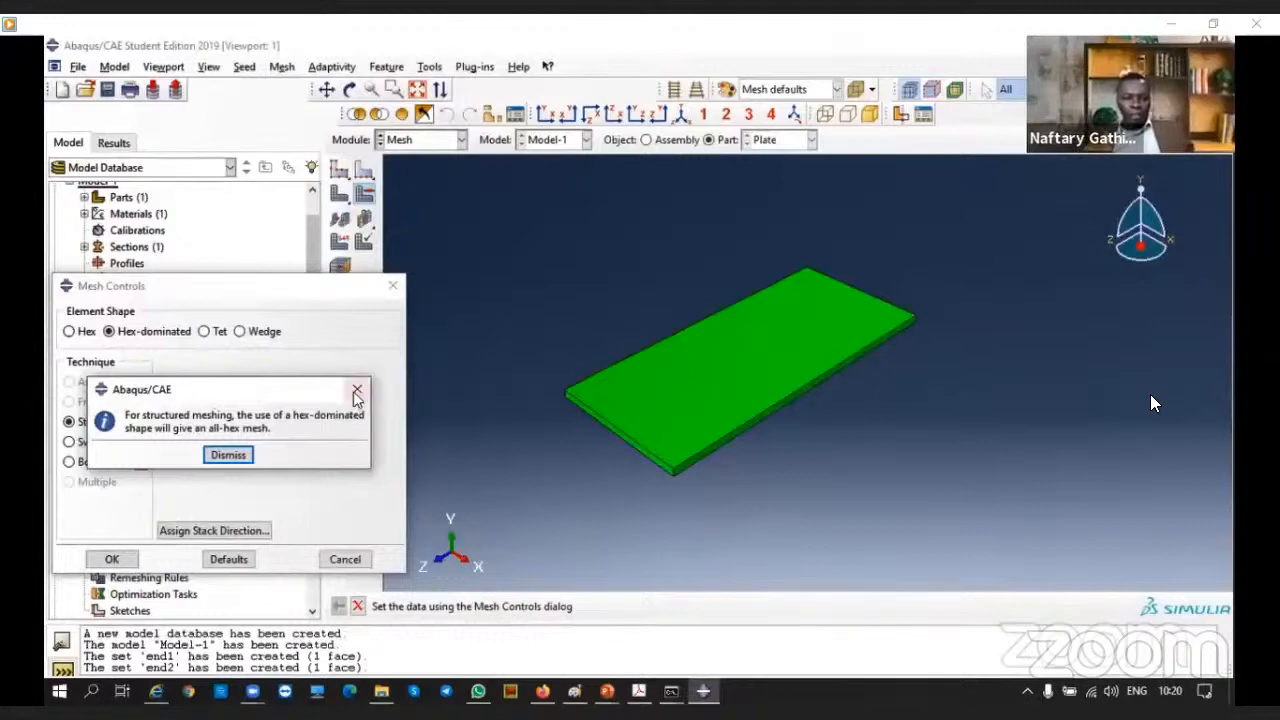
pyautogui.click(357, 389)
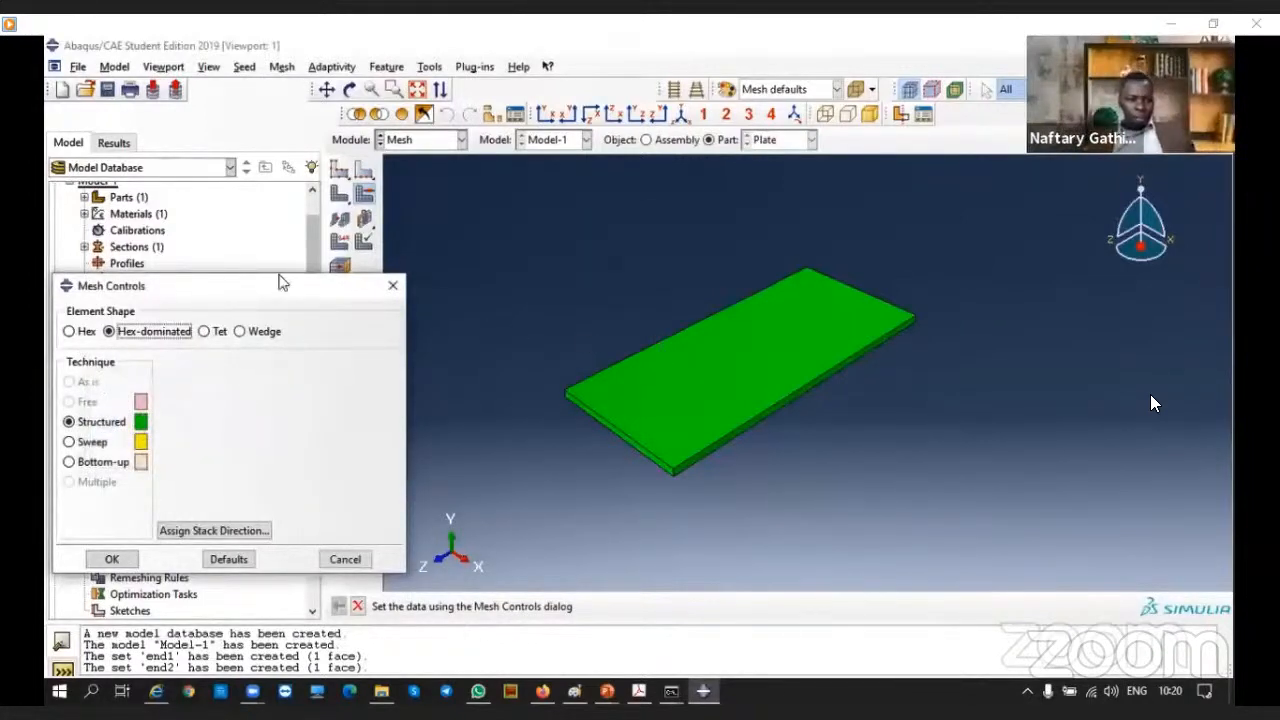
pyautogui.click(70, 332)
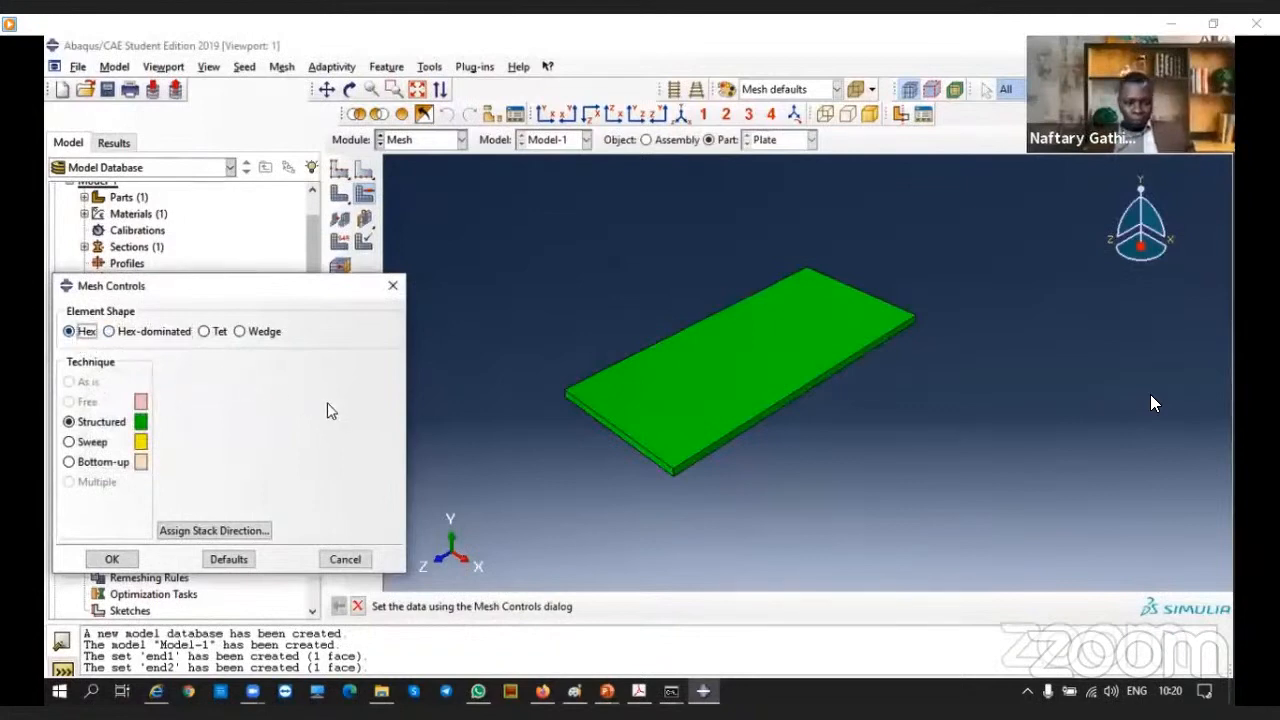
pyautogui.click(111, 559)
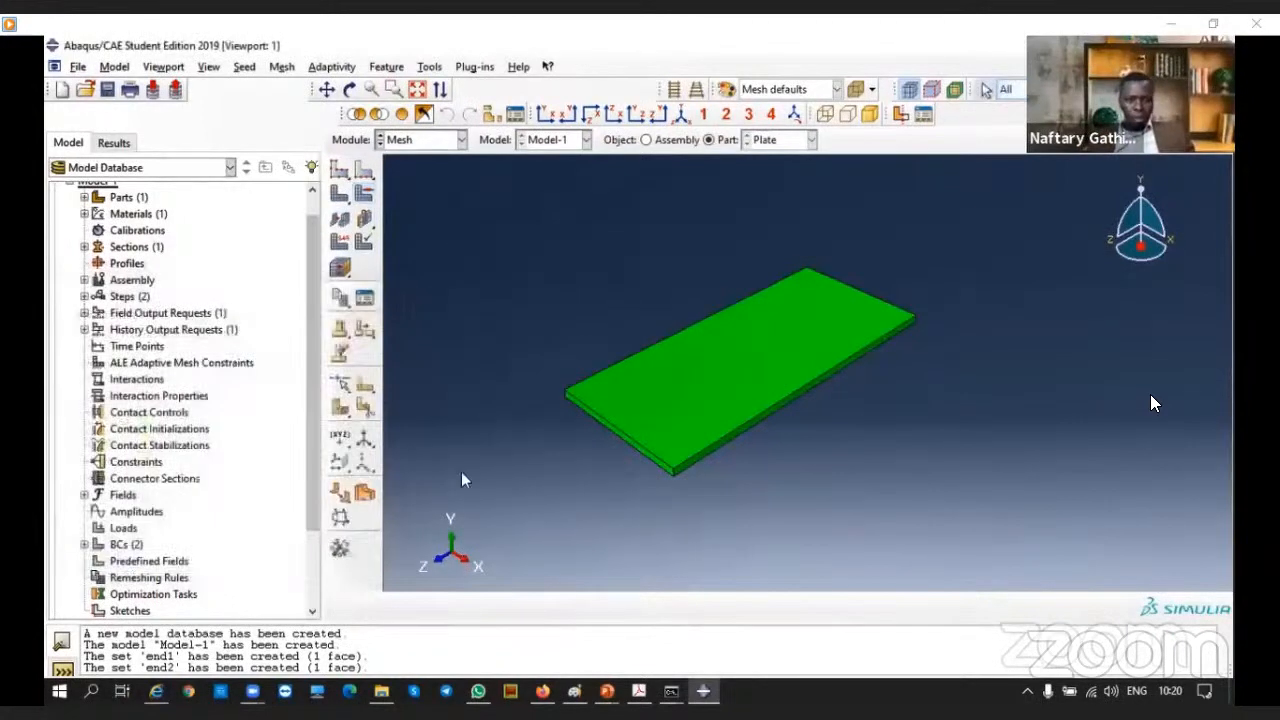
# Open the element type settings for the plate
pyautogui.click(341, 242)
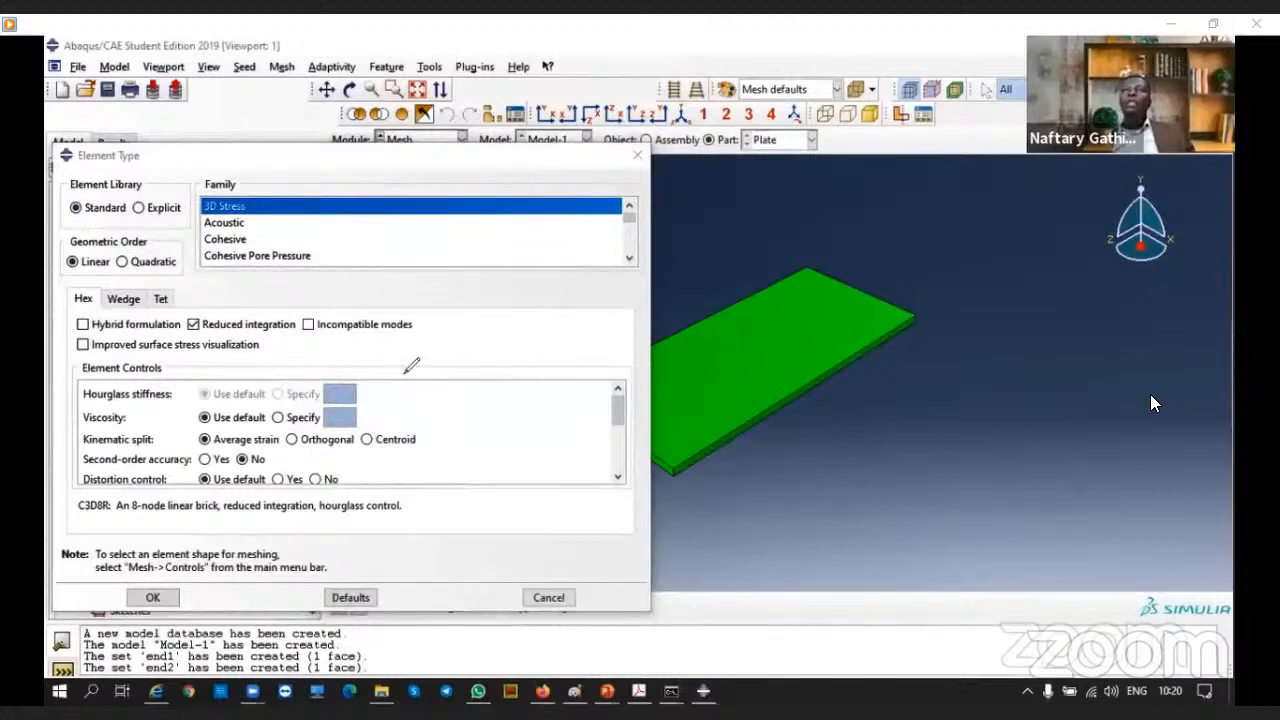
# Annotate the screen freehand with a four-node element with crossing diagonals, node labels N1 and N2, and a curve on two axes
pyautogui.moveTo(400, 374); pyautogui.dragTo(612, 367)
pyautogui.moveTo(402, 374); pyautogui.dragTo(412, 373)
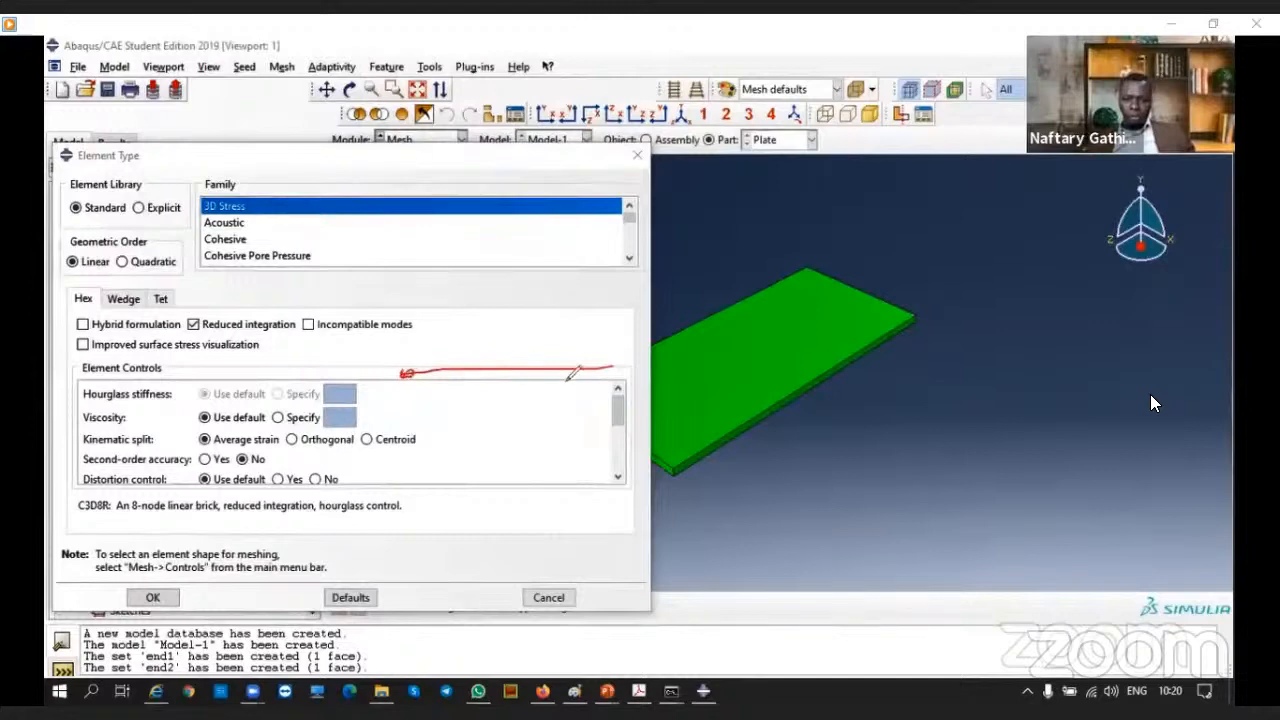
pyautogui.moveTo(610, 365); pyautogui.dragTo(608, 371)
pyautogui.moveTo(403, 374); pyautogui.dragTo(424, 268)
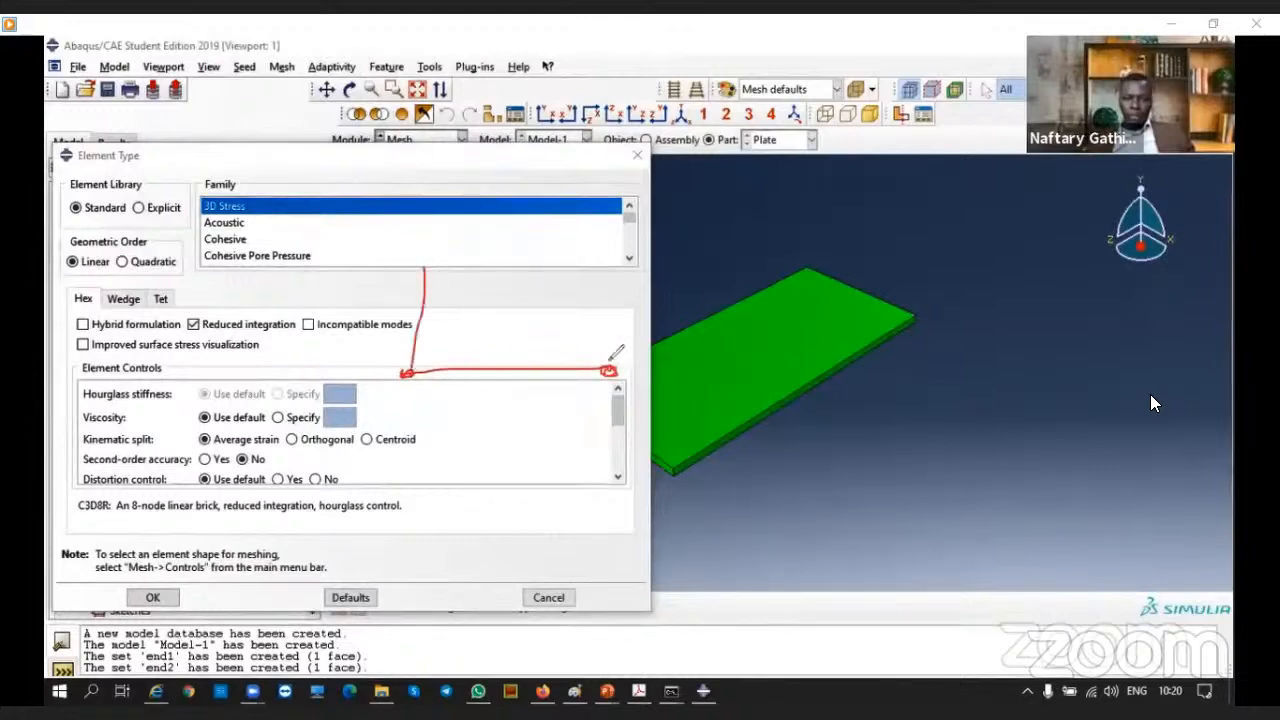
pyautogui.moveTo(608, 368); pyautogui.dragTo(608, 278)
pyautogui.moveTo(424, 270); pyautogui.dragTo(608, 369)
pyautogui.moveTo(409, 263); pyautogui.dragTo(427, 243)
pyautogui.moveTo(441, 246); pyautogui.dragTo(447, 262)
pyautogui.moveTo(408, 372)
pyautogui.mouseDown()
pyautogui.moveTo(456, 334)
pyautogui.moveTo(608, 266)
pyautogui.moveTo(406, 371)
pyautogui.mouseUp()
pyautogui.moveTo(620, 288); pyautogui.dragTo(634, 267)
pyautogui.moveTo(638, 278); pyautogui.dragTo(648, 288)
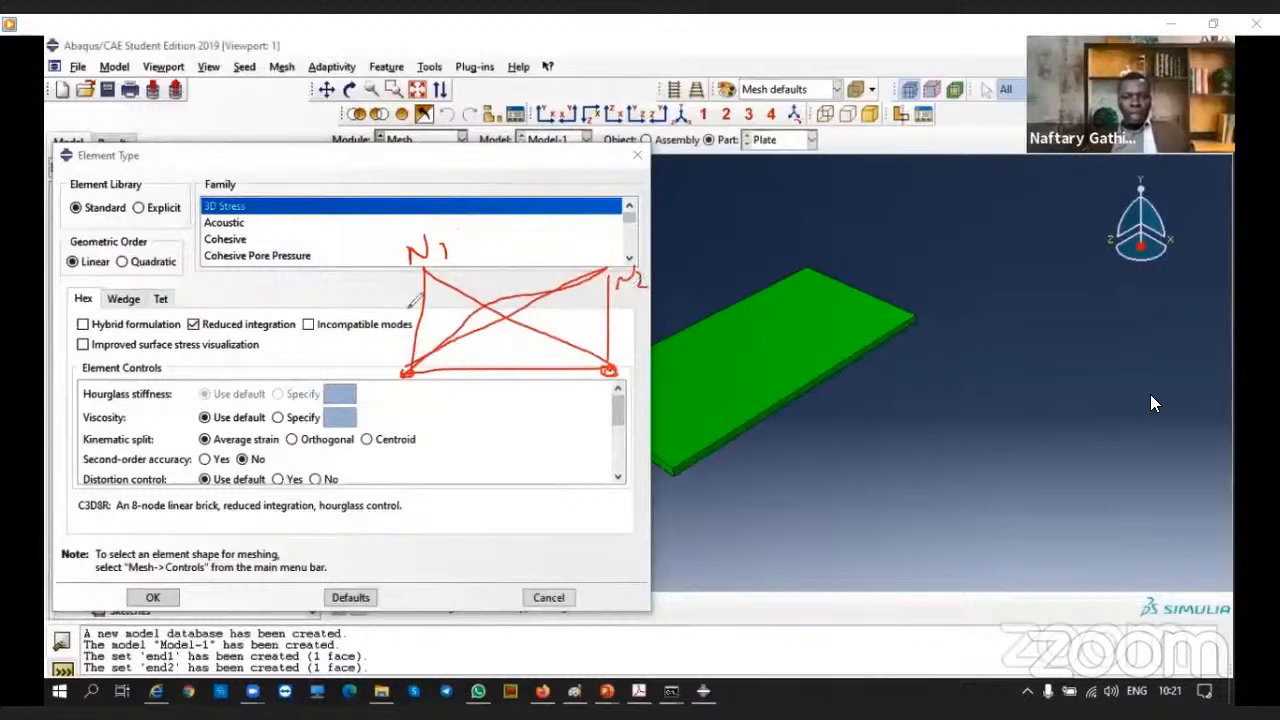
pyautogui.moveTo(478, 290); pyautogui.dragTo(607, 358)
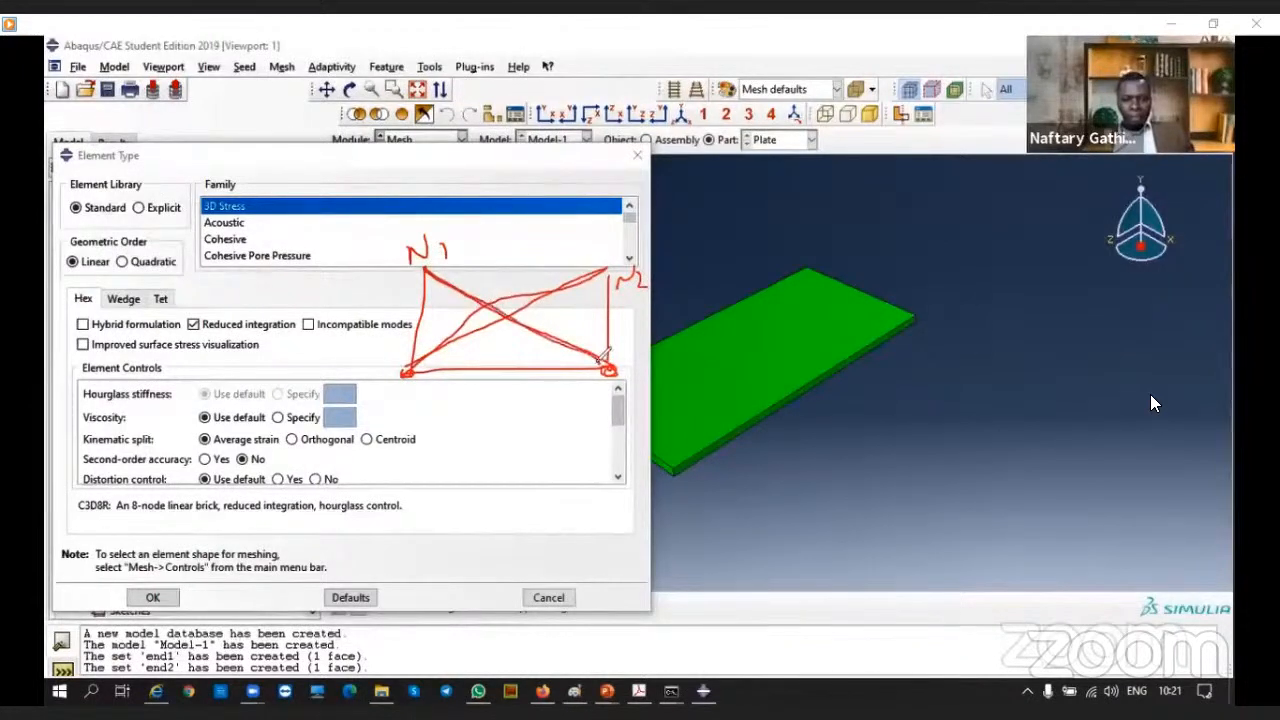
pyautogui.moveTo(409, 432)
pyautogui.mouseDown()
pyautogui.moveTo(409, 555)
pyautogui.moveTo(670, 588)
pyautogui.mouseUp()
pyautogui.moveTo(425, 457); pyautogui.dragTo(540, 478)
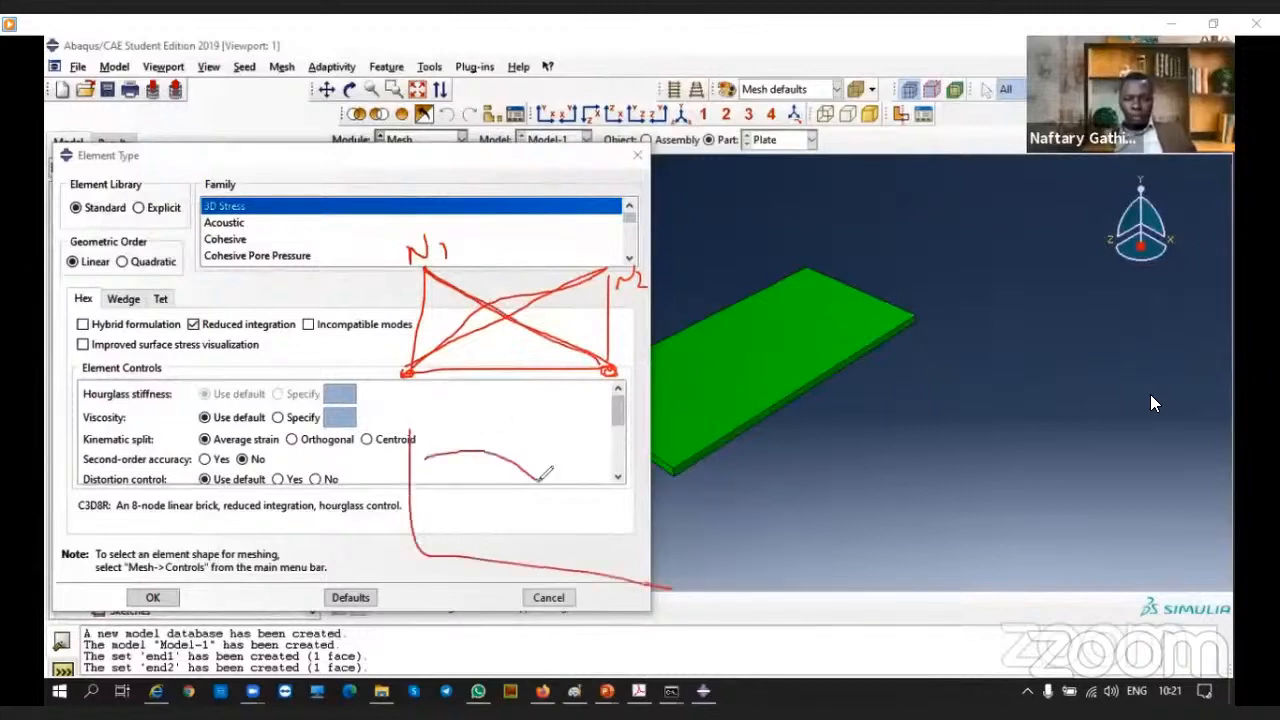
pyautogui.moveTo(430, 553)
pyautogui.mouseDown()
pyautogui.moveTo(510, 478)
pyautogui.moveTo(655, 452)
pyautogui.mouseUp()
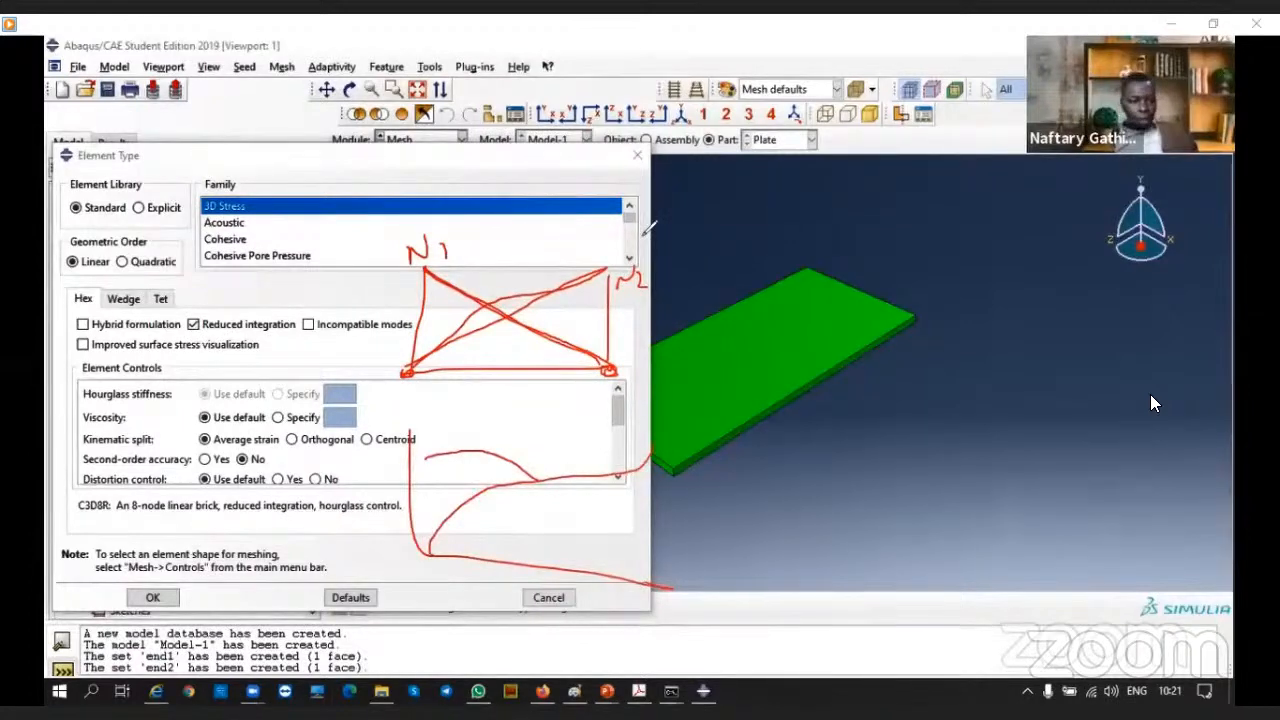
pyautogui.click(382, 334)
pyautogui.moveTo(405, 290)
pyautogui.mouseDown()
pyautogui.moveTo(487, 343)
pyautogui.moveTo(600, 292)
pyautogui.moveTo(630, 320)
pyautogui.mouseUp()
pyautogui.moveTo(487, 343); pyautogui.dragTo(626, 322)
pyautogui.moveTo(410, 290); pyautogui.dragTo(438, 405)
pyautogui.moveTo(482, 343)
pyautogui.mouseDown()
pyautogui.moveTo(480, 432)
pyautogui.moveTo(617, 425)
pyautogui.mouseUp()
pyautogui.moveTo(624, 322); pyautogui.dragTo(618, 428)
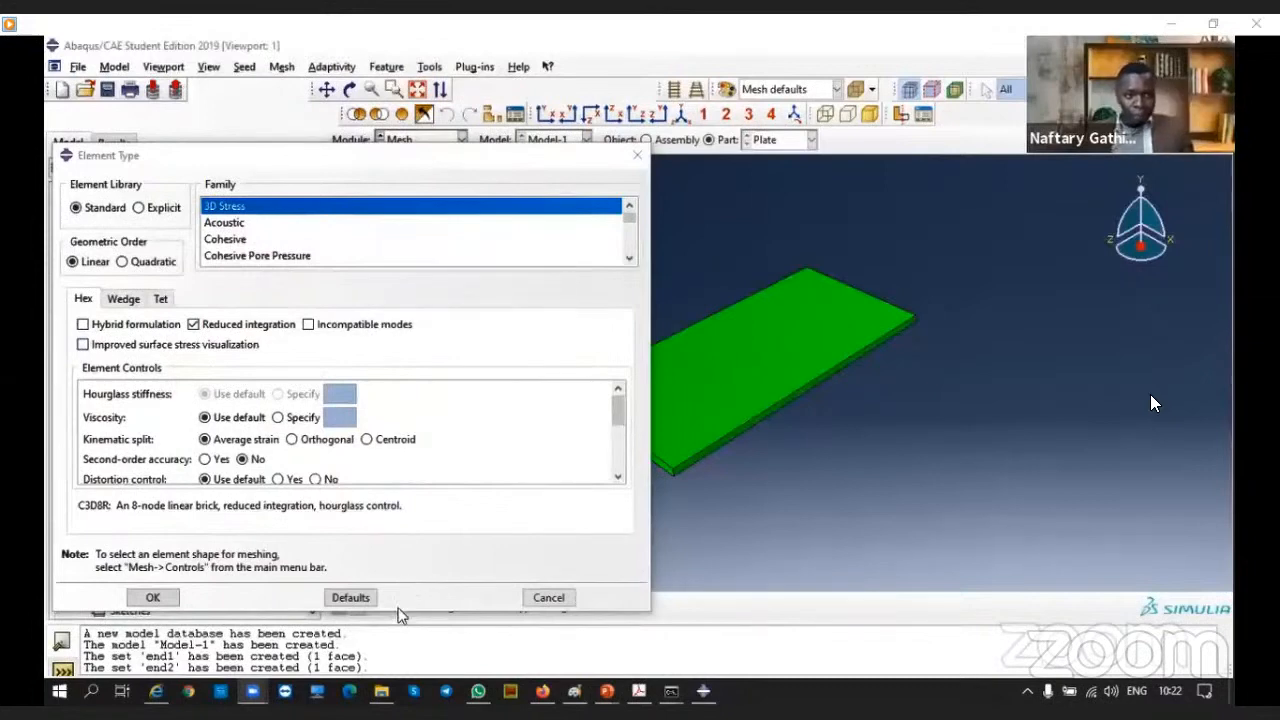
# Assign the plate the Standard linear 3D Stress hex element type C3D8R with reduced integration
pyautogui.click(152, 598)
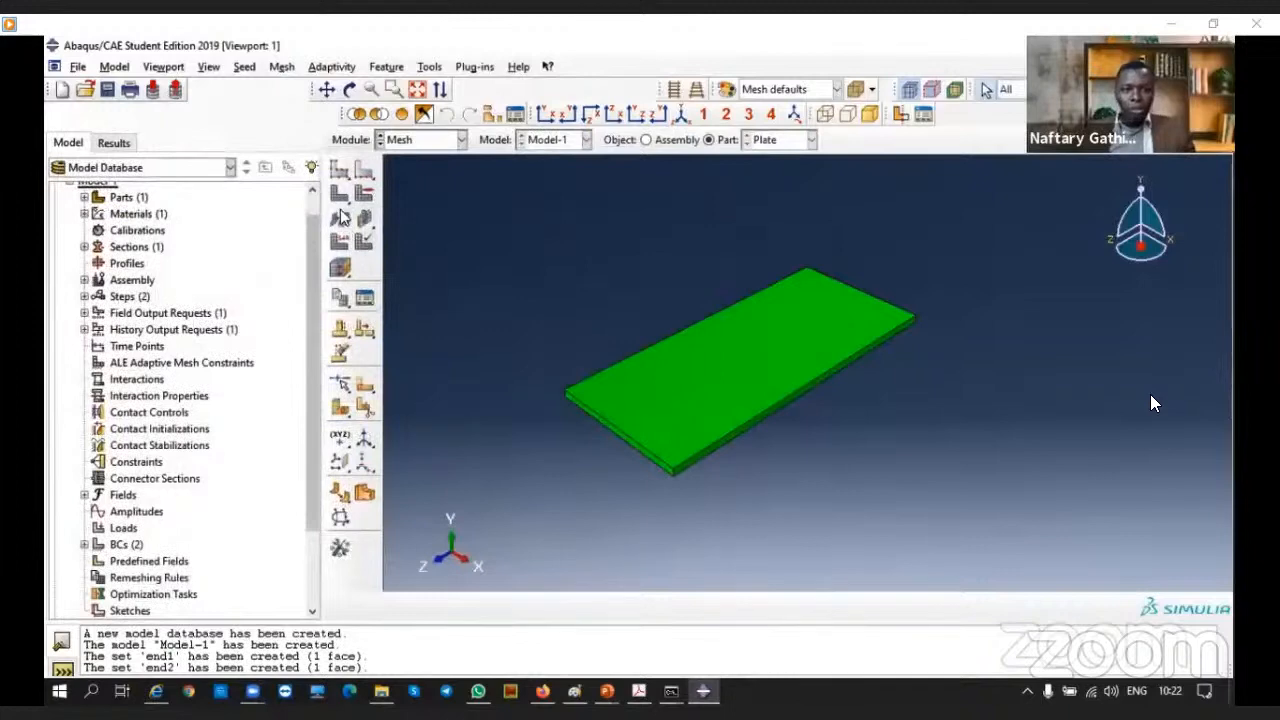
pyautogui.click(283, 68)
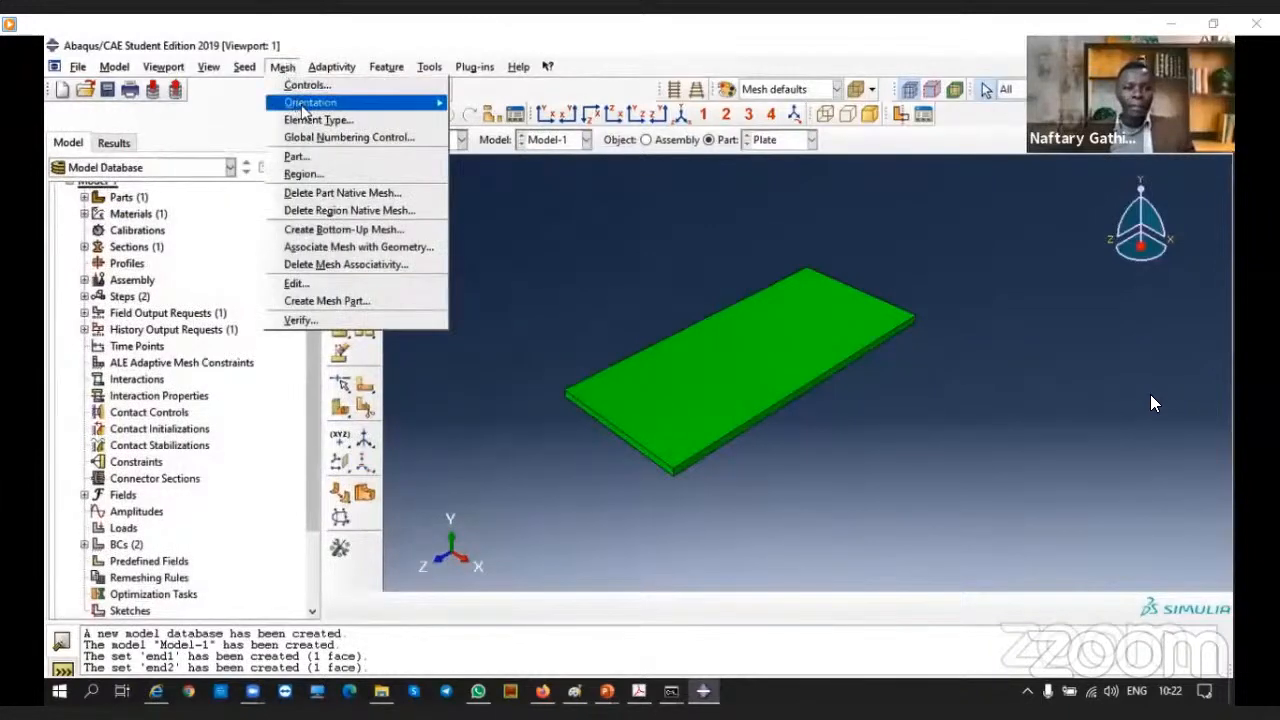
pyautogui.moveTo(332, 67)
pyautogui.click(504, 278)
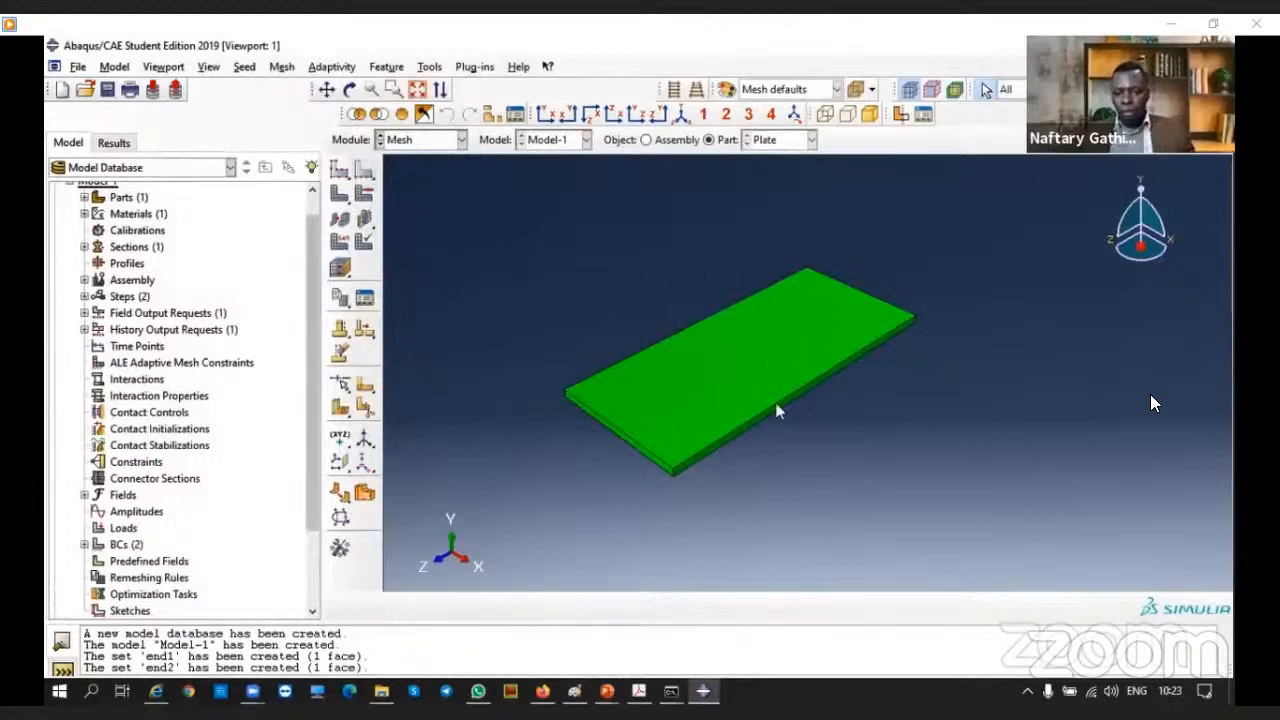
# Seed the plate with an approximate global size of 5, curvature control on and a maximum deviation factor of 0.1
pyautogui.click(338, 174)
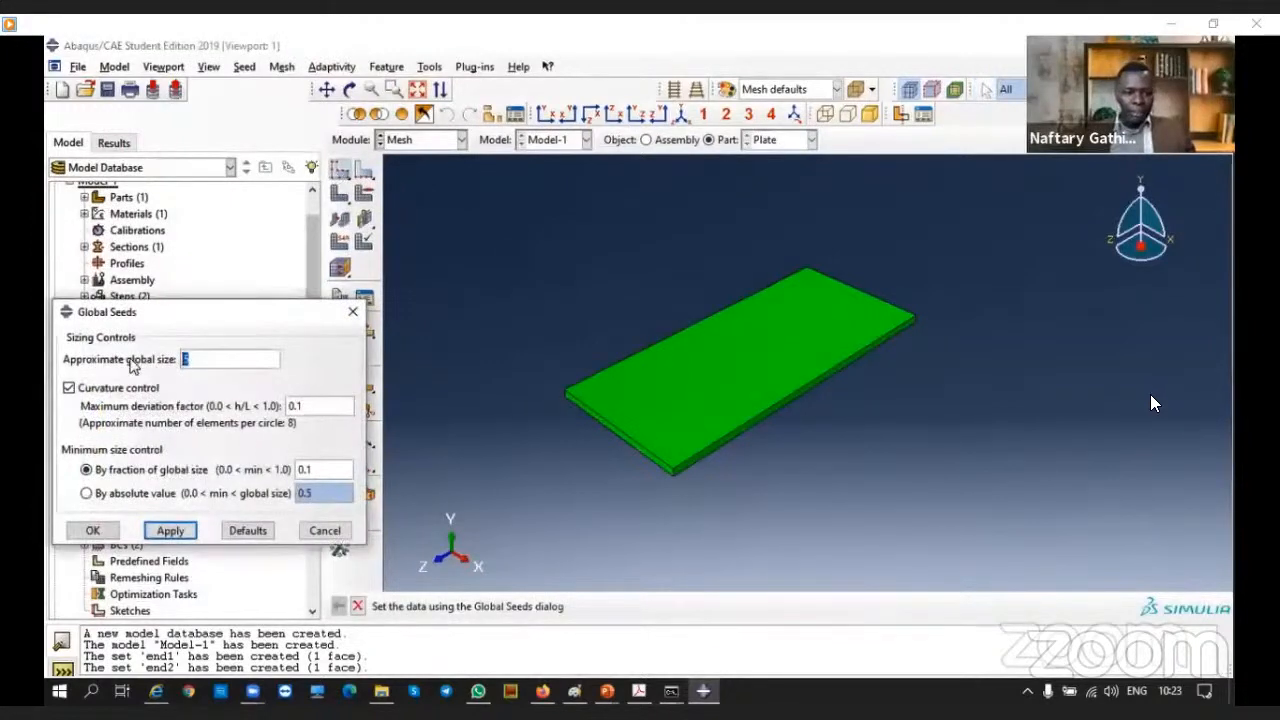
pyautogui.click(170, 530)
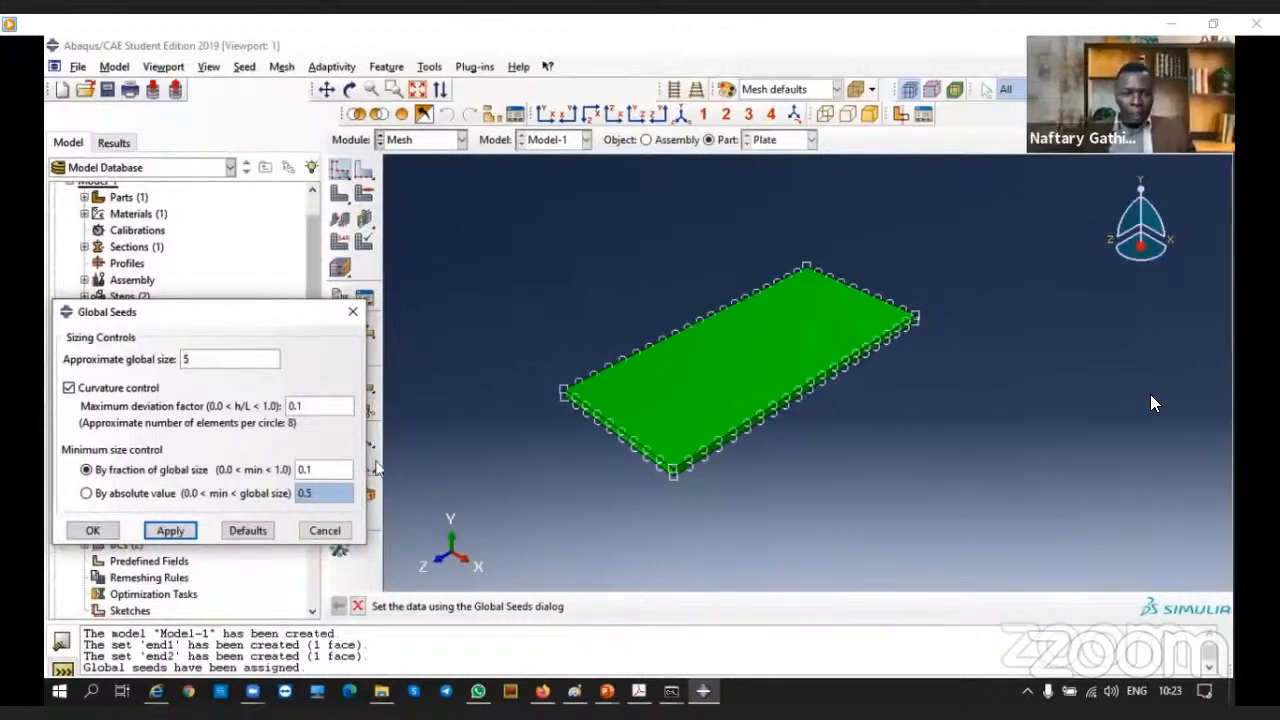
pyautogui.click(93, 531)
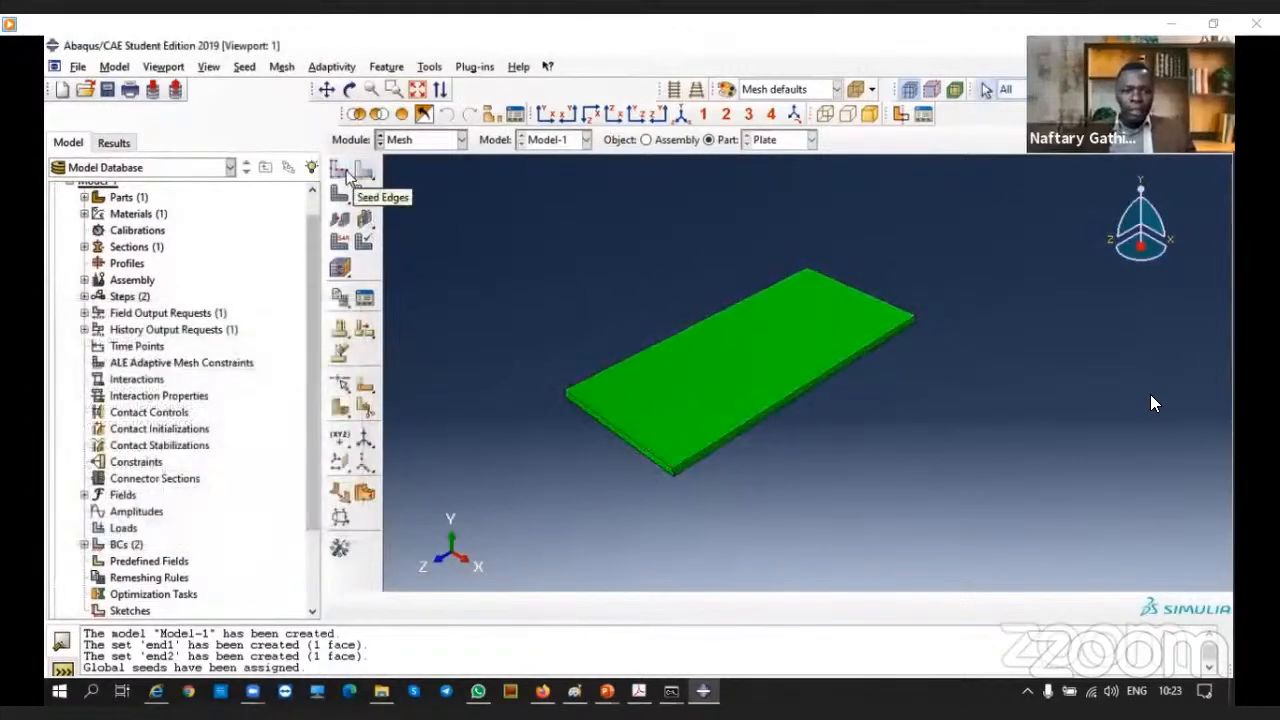
# Generate the mesh on the whole Plate part
pyautogui.click(282, 67)
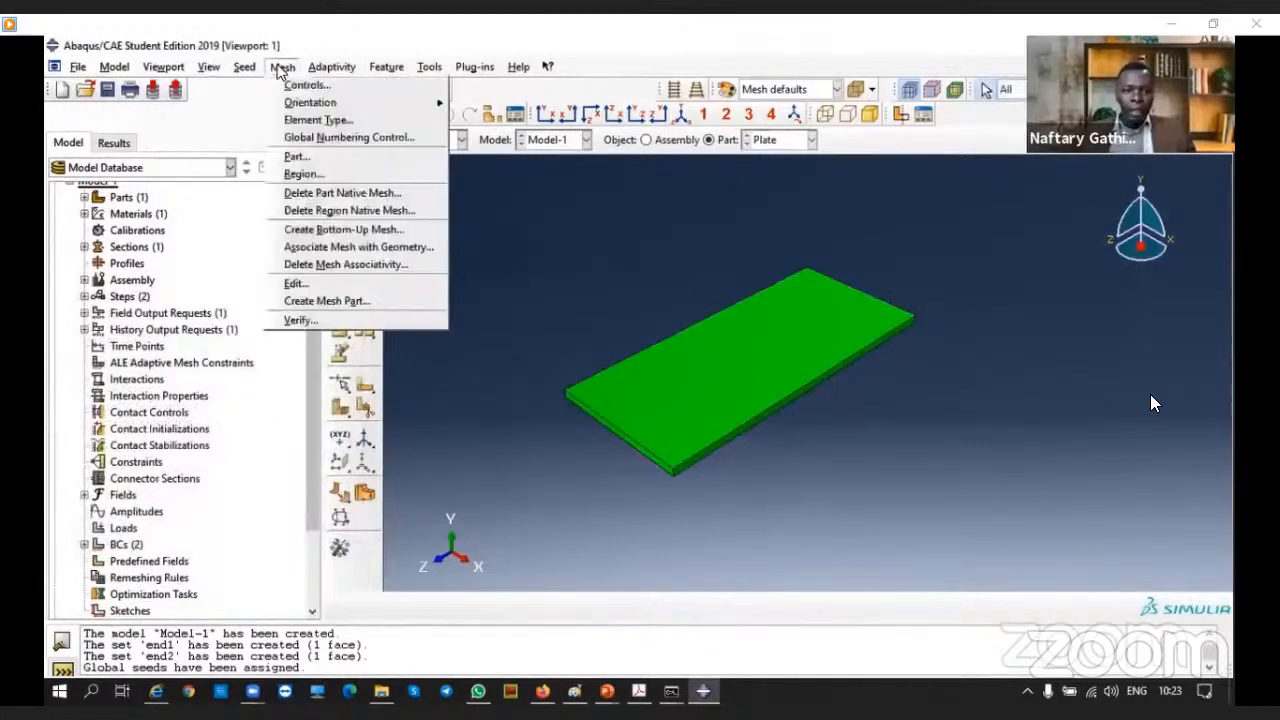
pyautogui.click(330, 160)
pyautogui.press('Return')
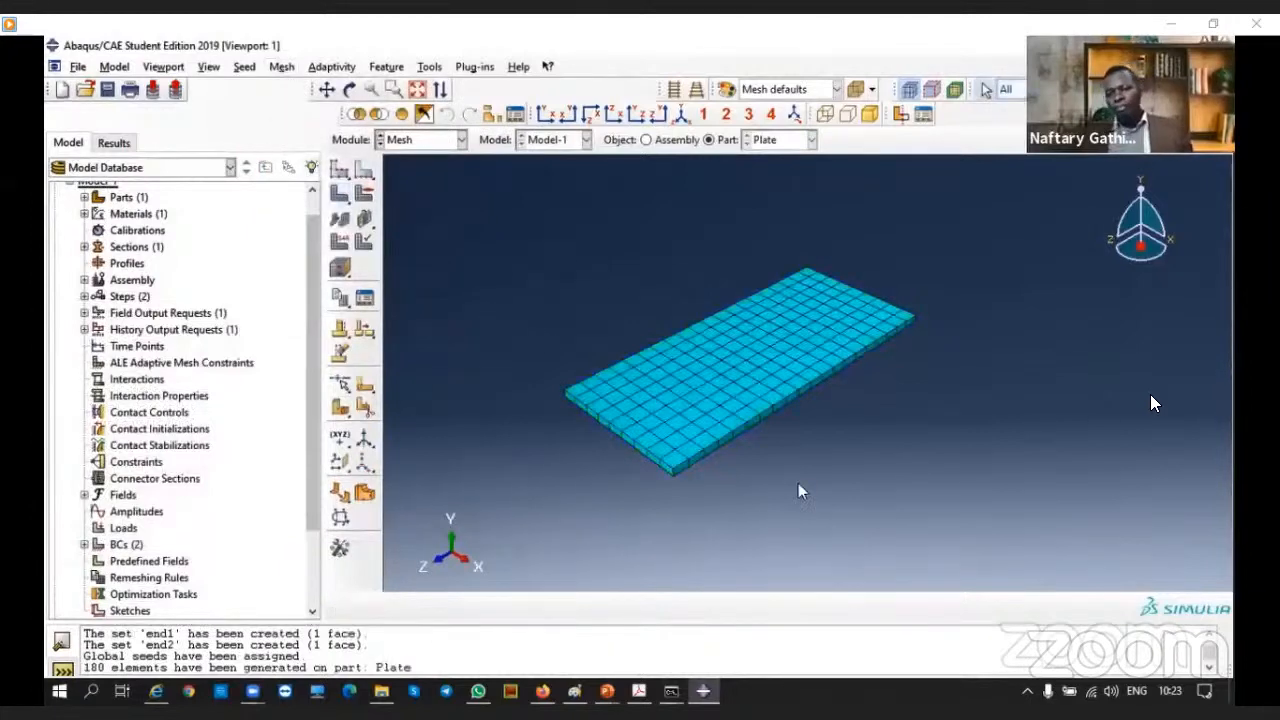
# Examine the generated mesh closely at the plate's front corner and along its side face
pyautogui.scroll(-1, 686, 454)
pyautogui.scroll(4, 688, 460)
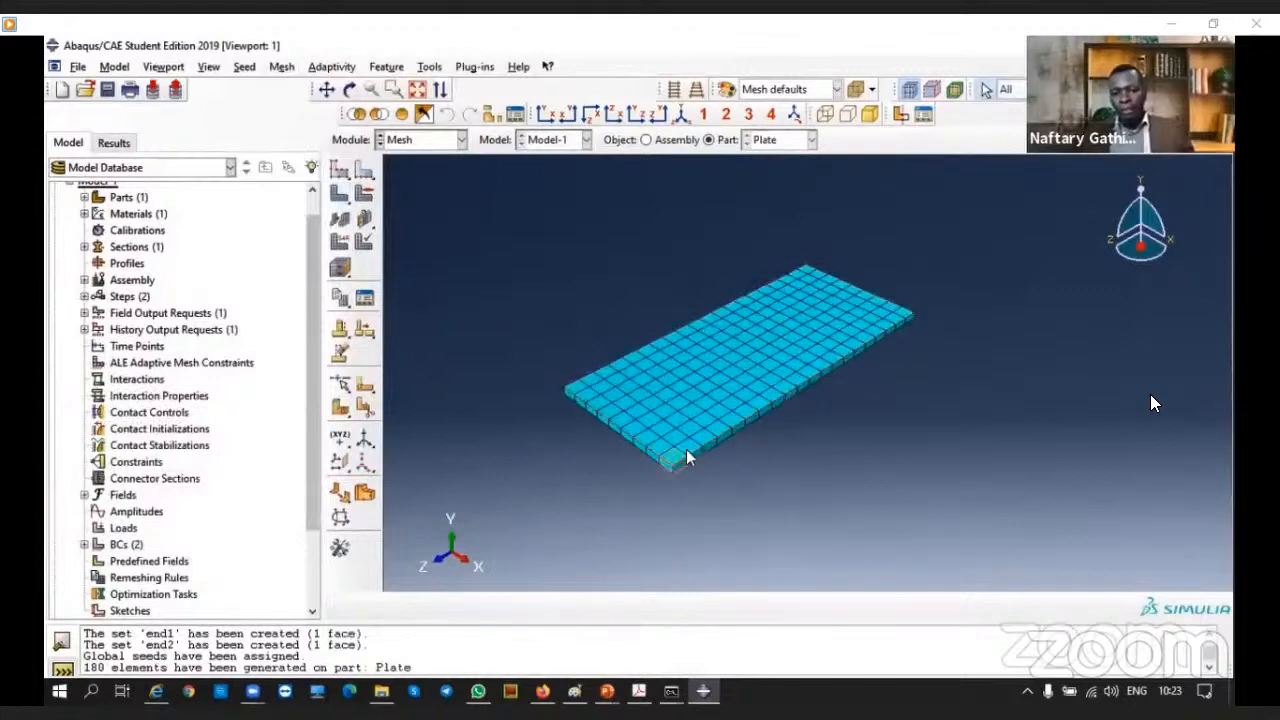
pyautogui.scroll(2, 690, 470)
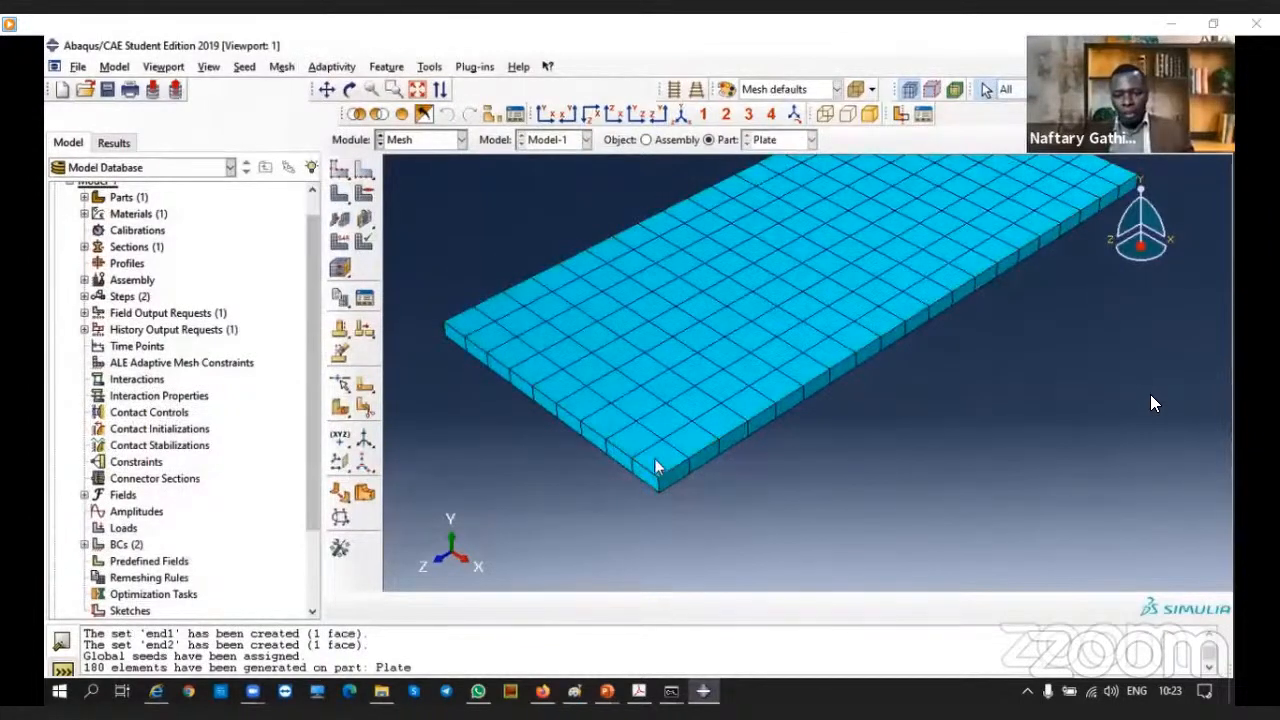
pyautogui.click(676, 472)
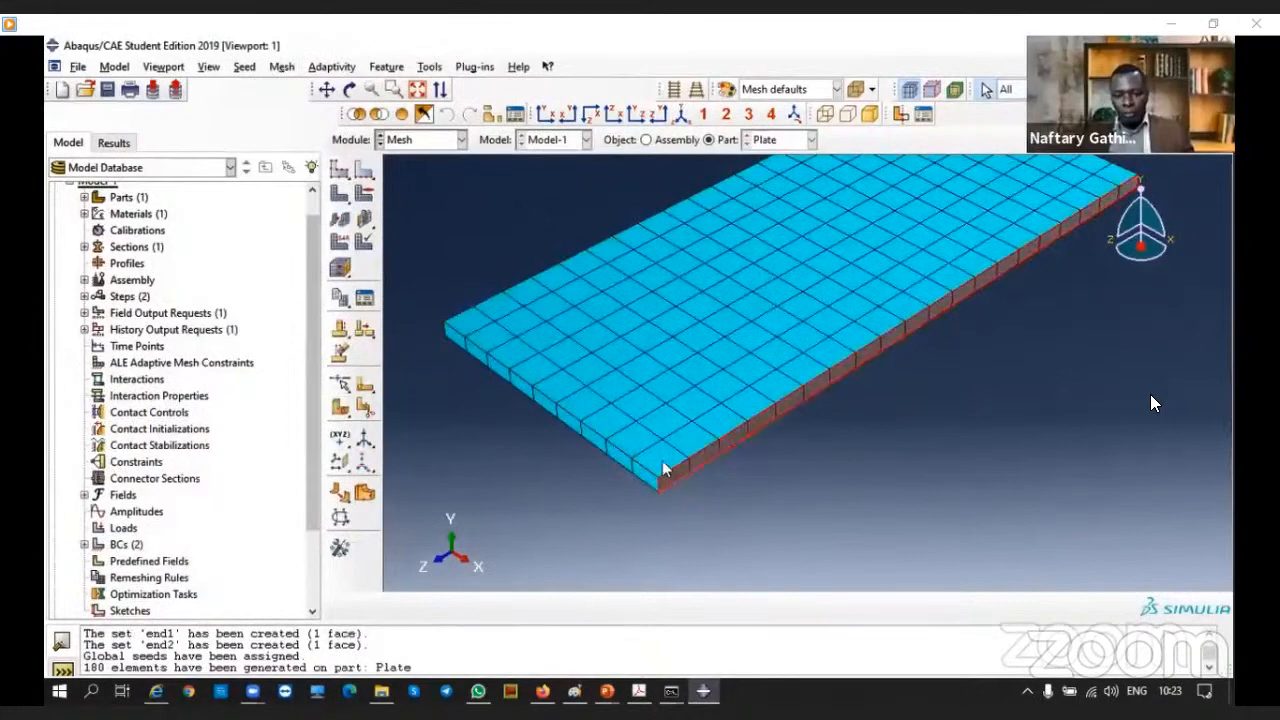
pyautogui.scroll(3, 660, 466)
pyautogui.scroll(-4, 664, 475)
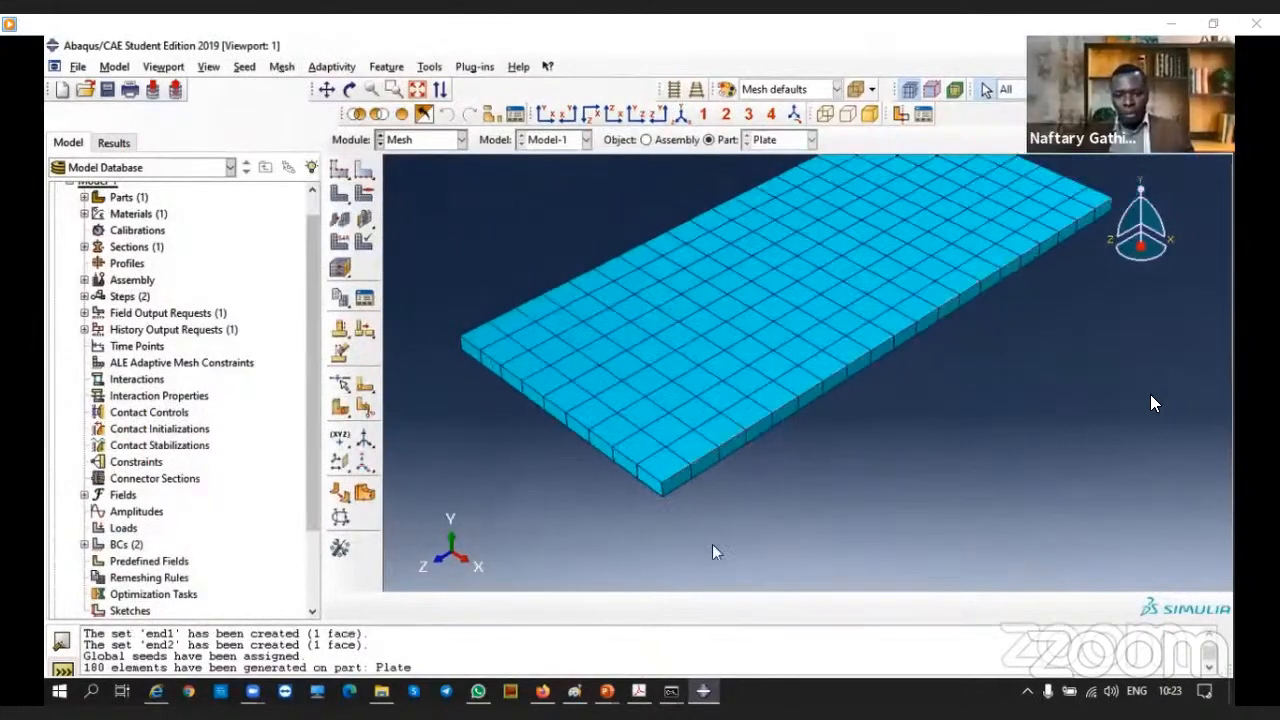
pyautogui.scroll(-2, 671, 468)
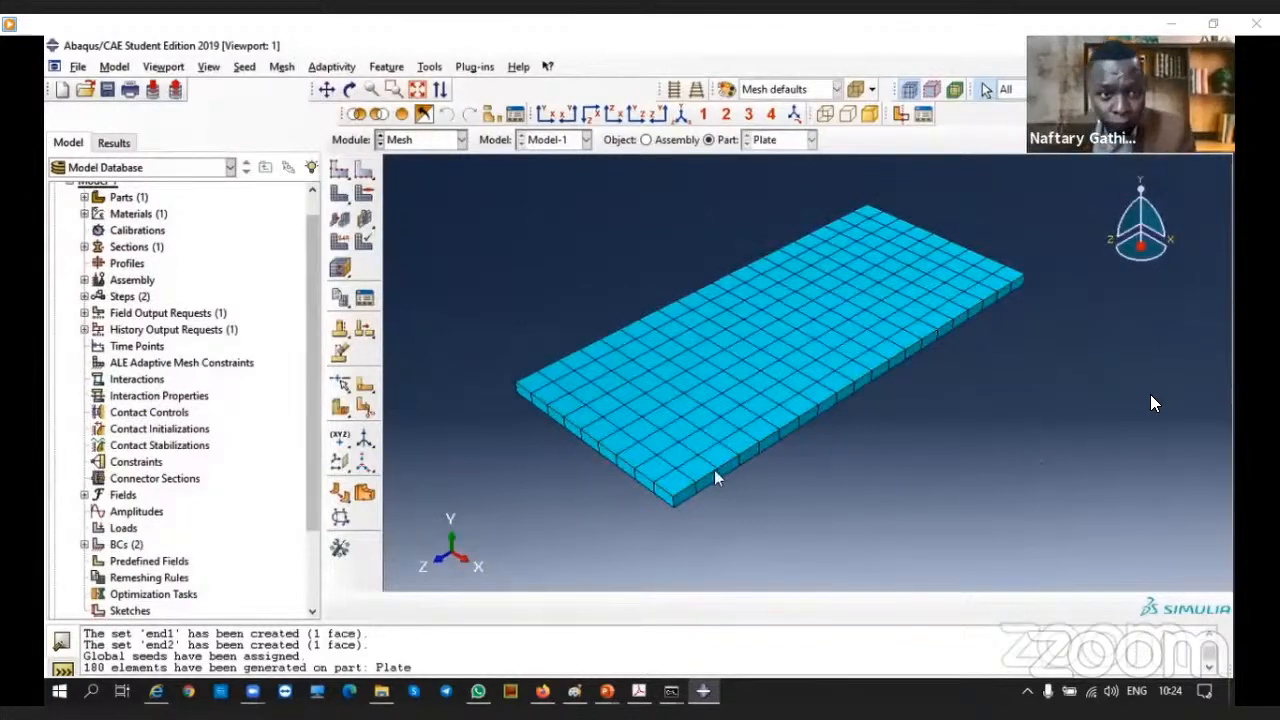
pyautogui.scroll(-3, 503, 328)
pyautogui.scroll(7, 520, 340)
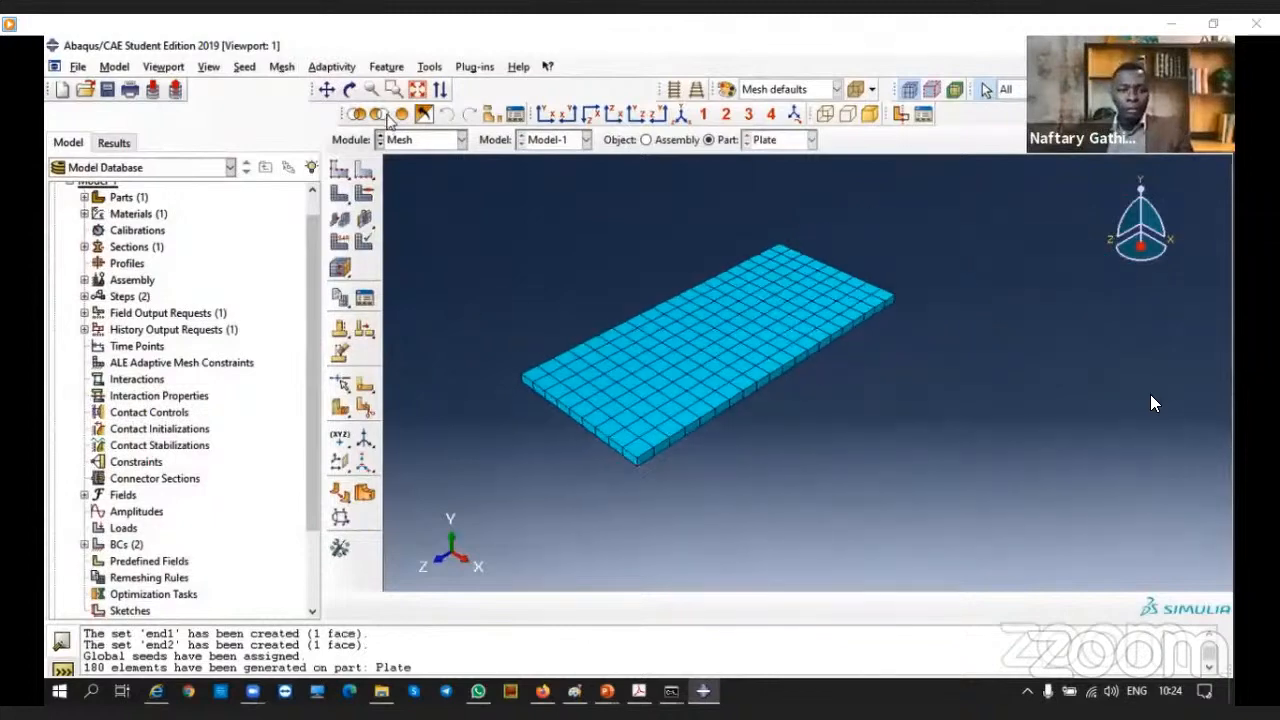
# Query the coordinates of all the plate's points and nodes with the Point/Node query
pyautogui.click(430, 67)
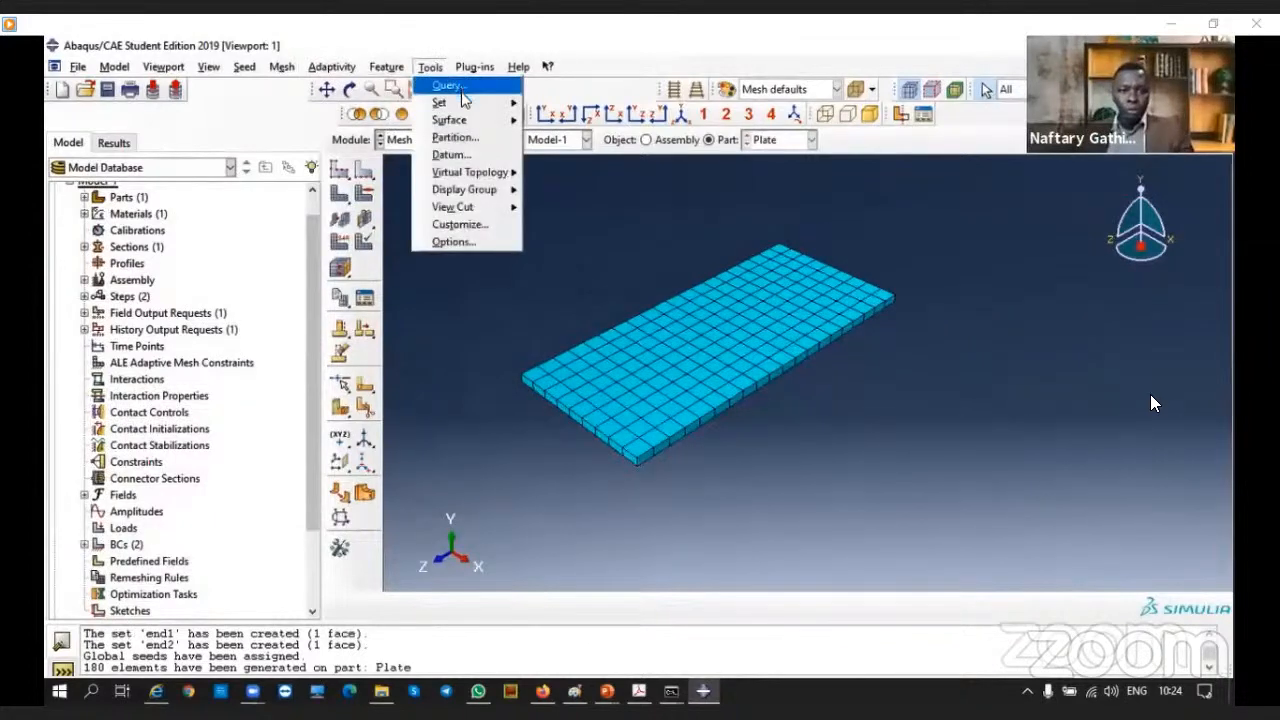
pyautogui.click(452, 86)
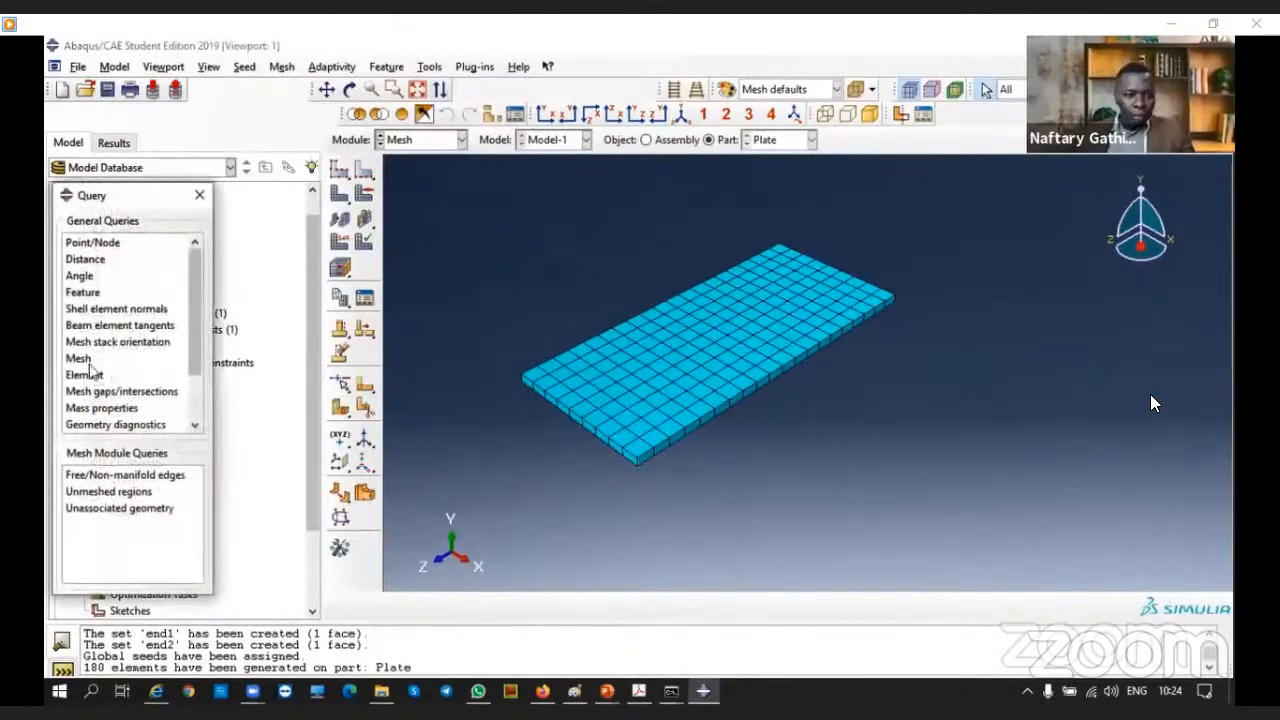
pyautogui.click(85, 243)
pyautogui.scroll(-5, 601, 488)
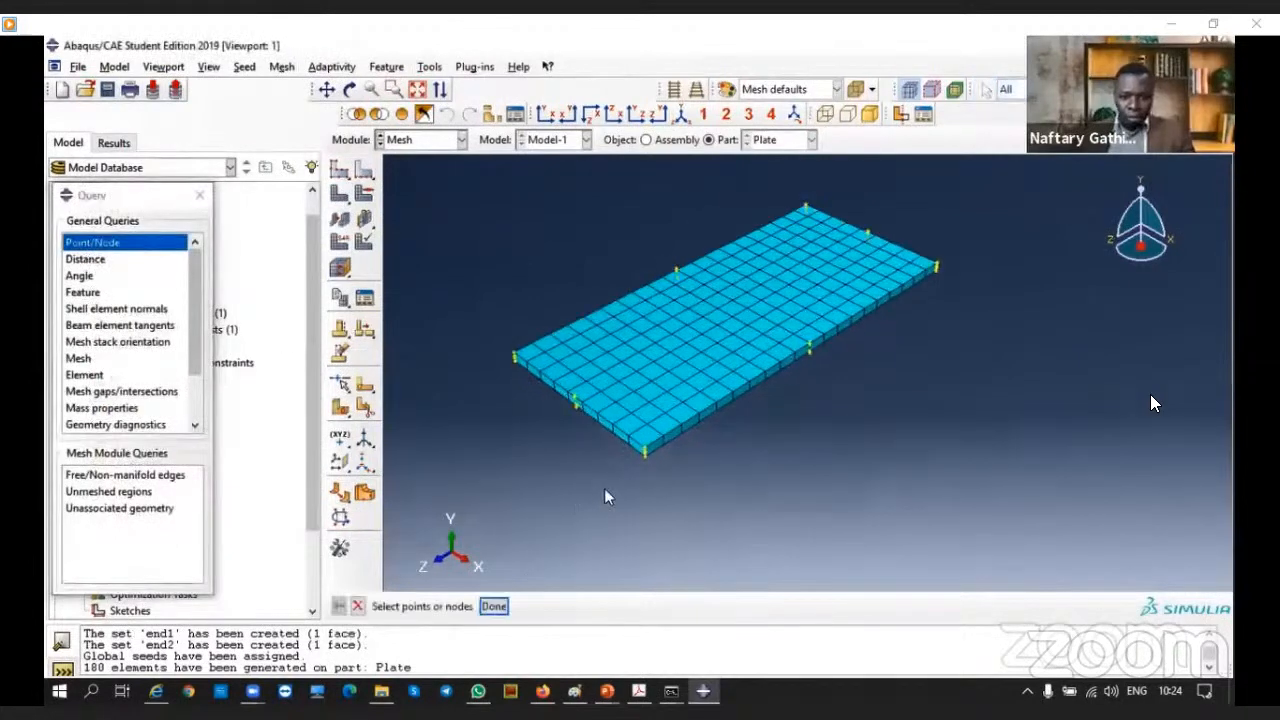
pyautogui.moveTo(578, 321); pyautogui.dragTo(457, 256)
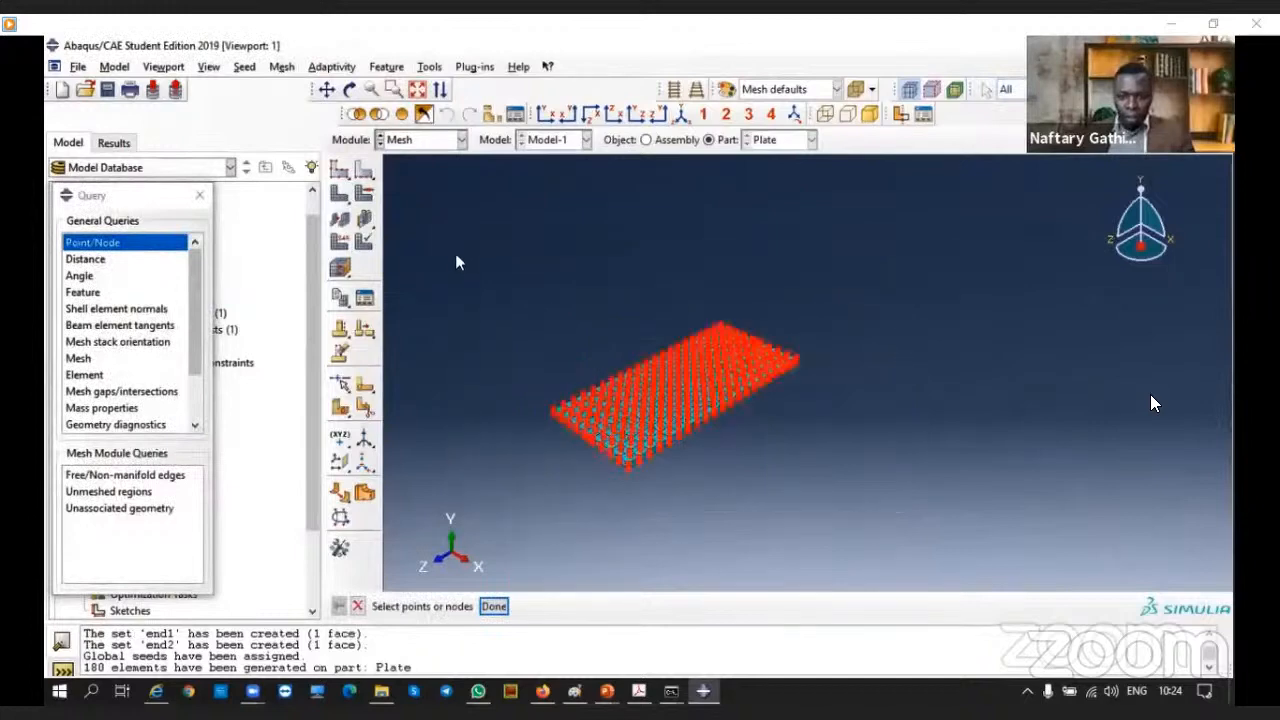
pyautogui.middleClick(457, 256)
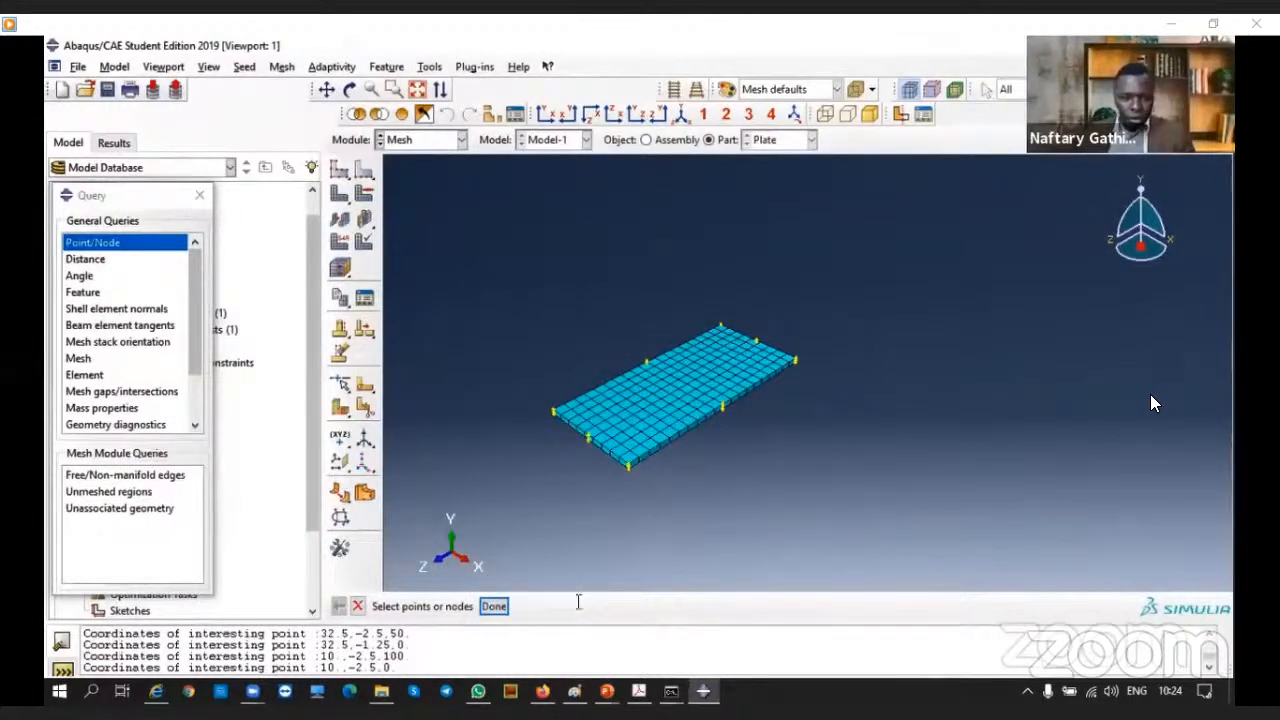
pyautogui.scroll(-1, 592, 546)
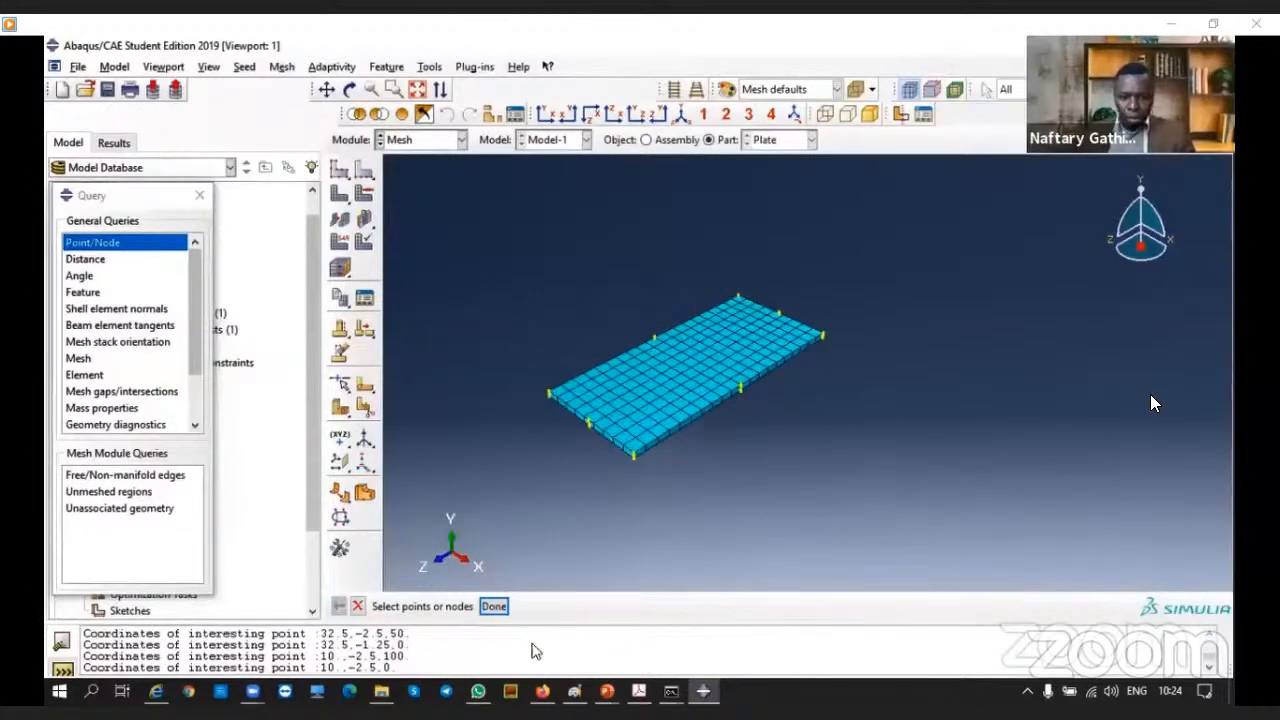
# Enlarge the message area and look through the listed node and point coordinates of the plate
pyautogui.scroll(-5, 645, 464)
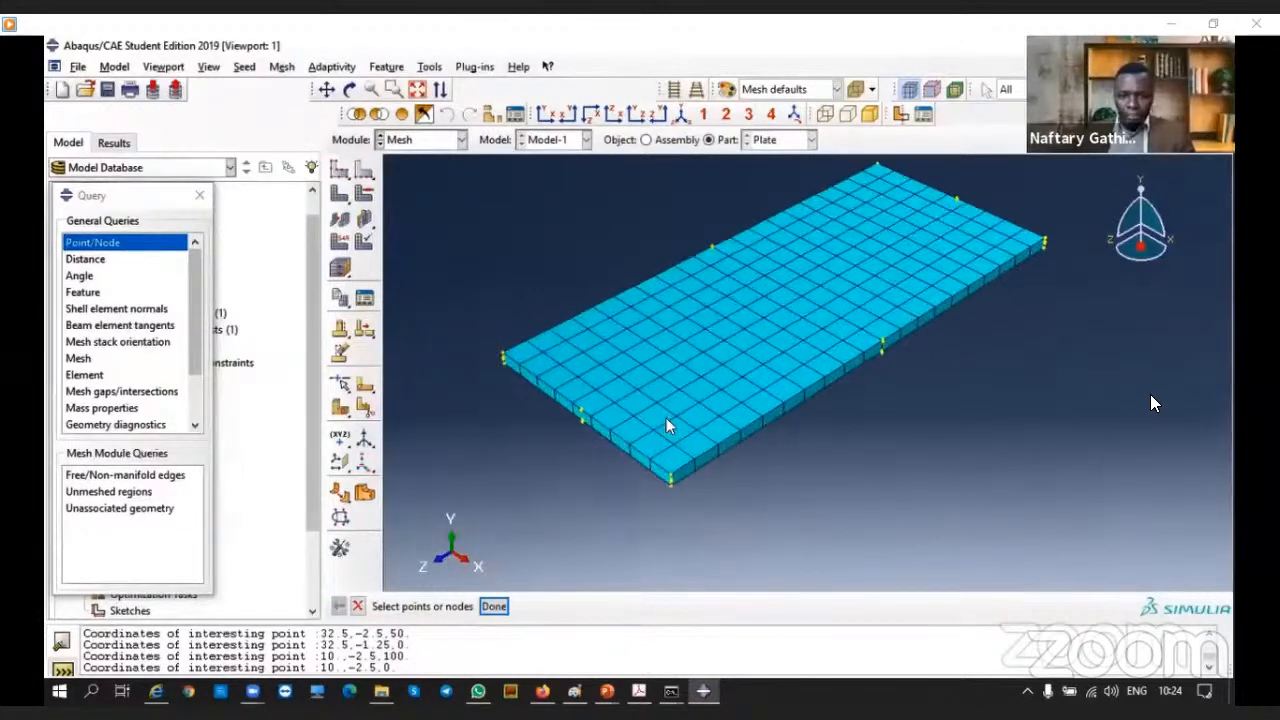
pyautogui.scroll(6, 666, 425)
pyautogui.scroll(-1, 606, 426)
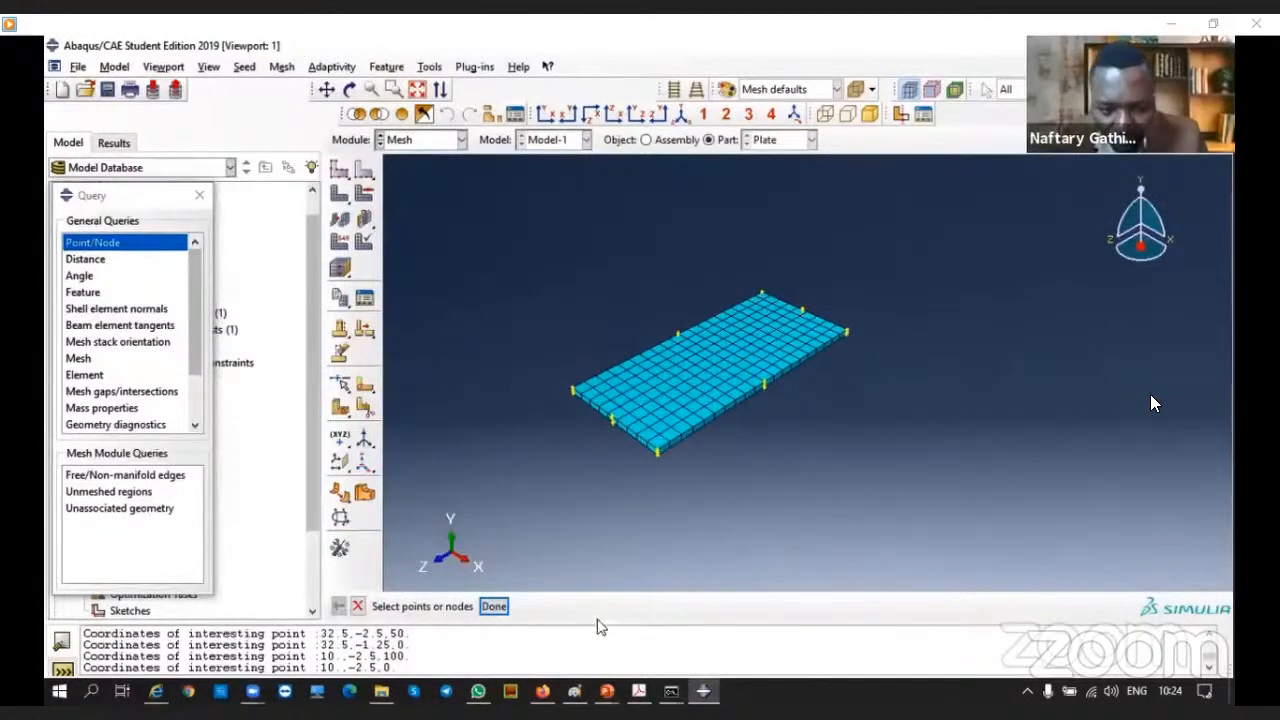
pyautogui.moveTo(594, 621); pyautogui.dragTo(583, 520)
pyautogui.scroll(-15, 308, 591)
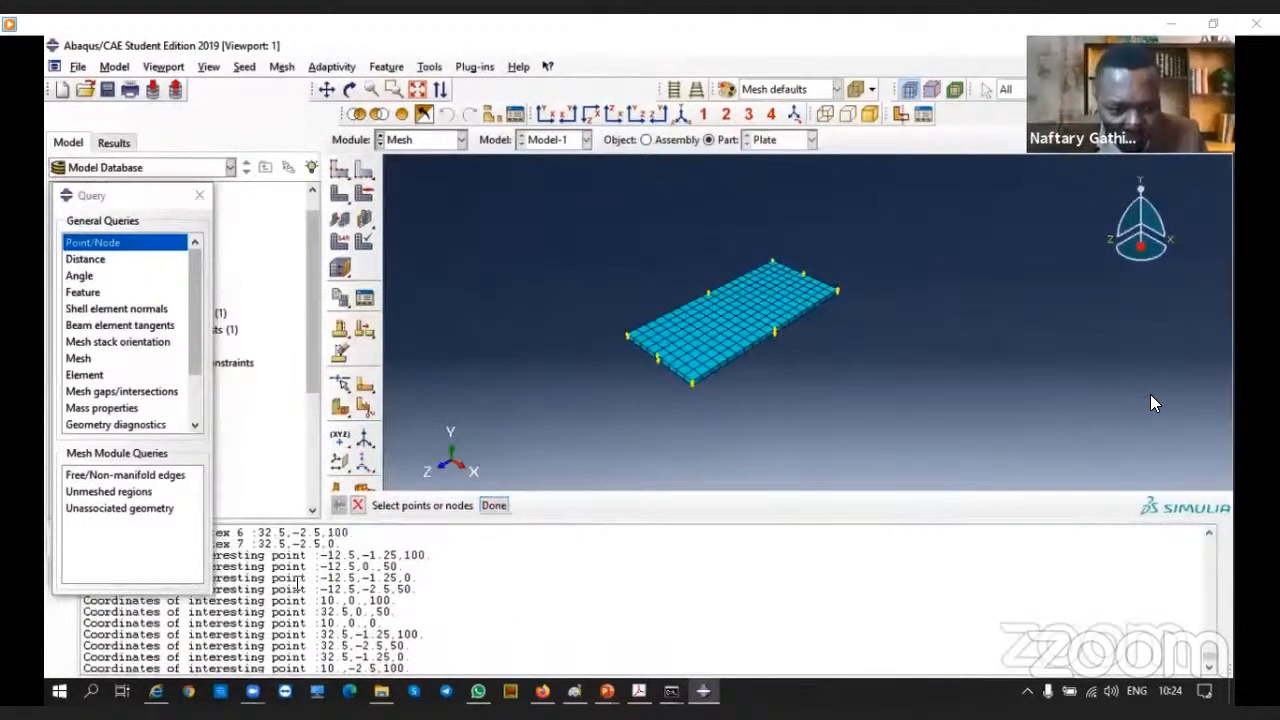
pyautogui.moveTo(167, 197); pyautogui.dragTo(171, 91)
pyautogui.scroll(4, 230, 600)
pyautogui.scroll(19, 229, 600)
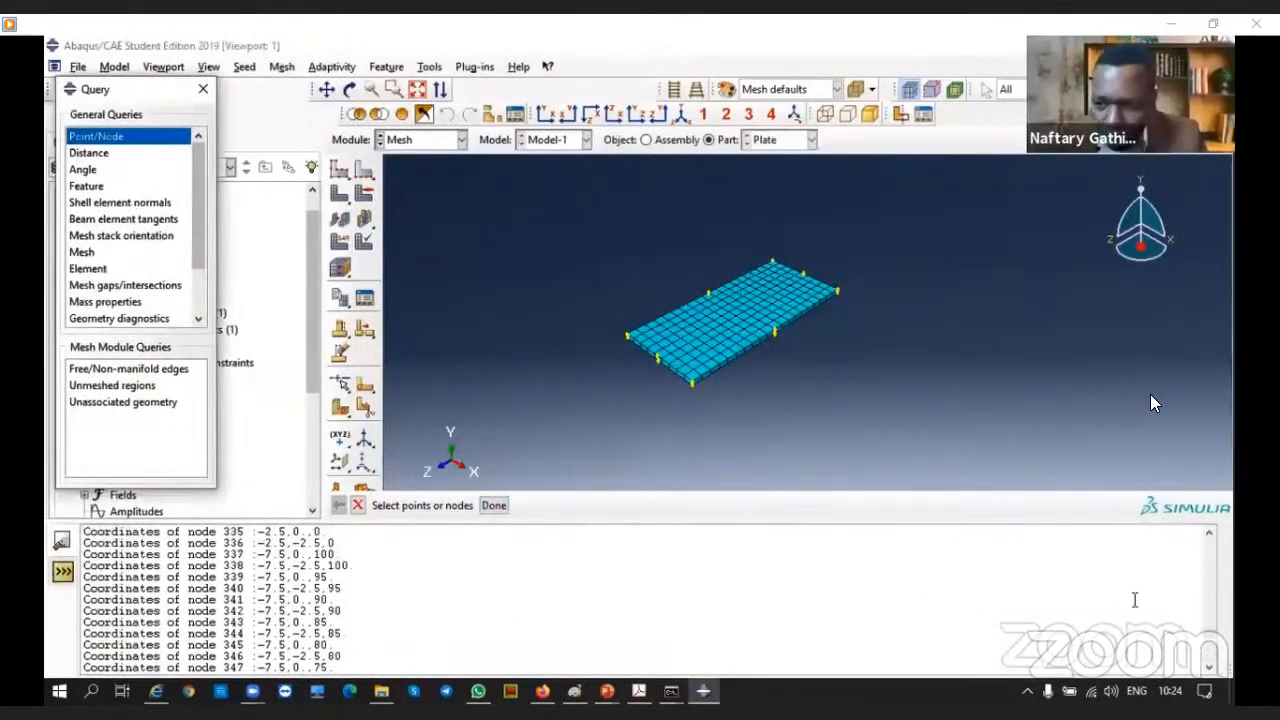
pyautogui.scroll(13, 1205, 630)
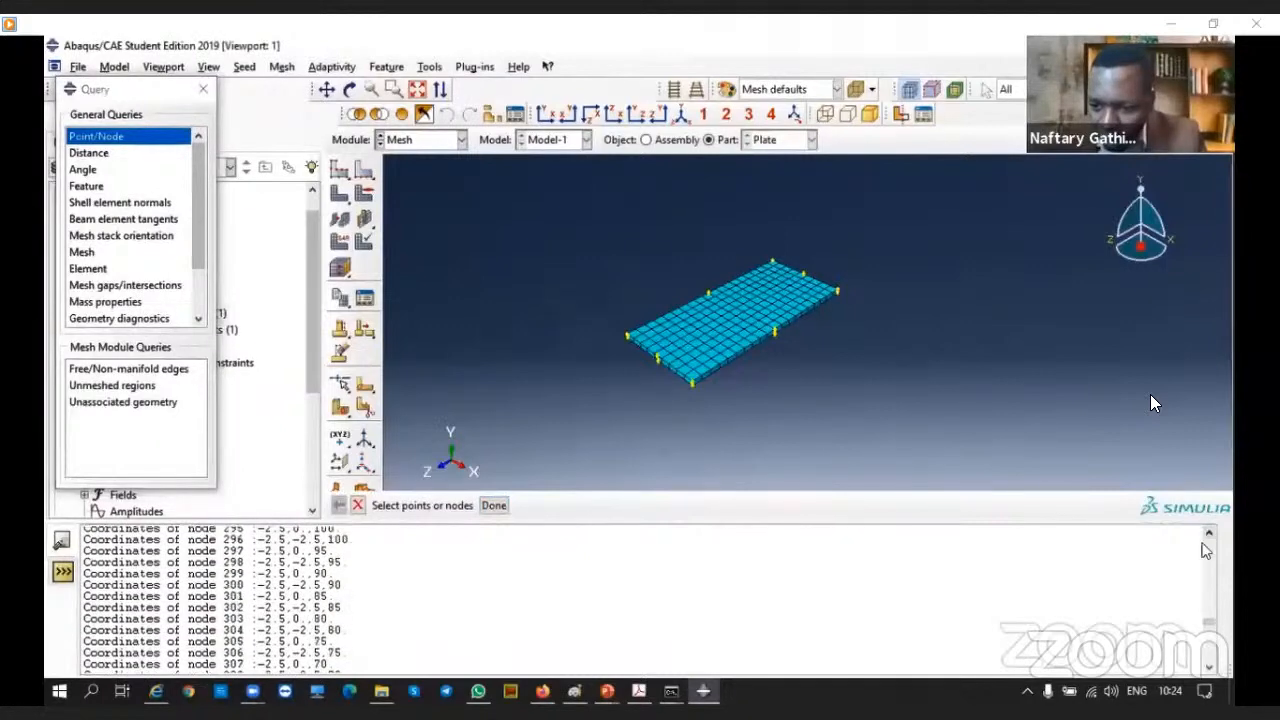
# Examine the earliest log messages on model creation, the end sets, global seeding and element generation on the Plate part
pyautogui.moveTo(1208, 628); pyautogui.dragTo(1206, 533)
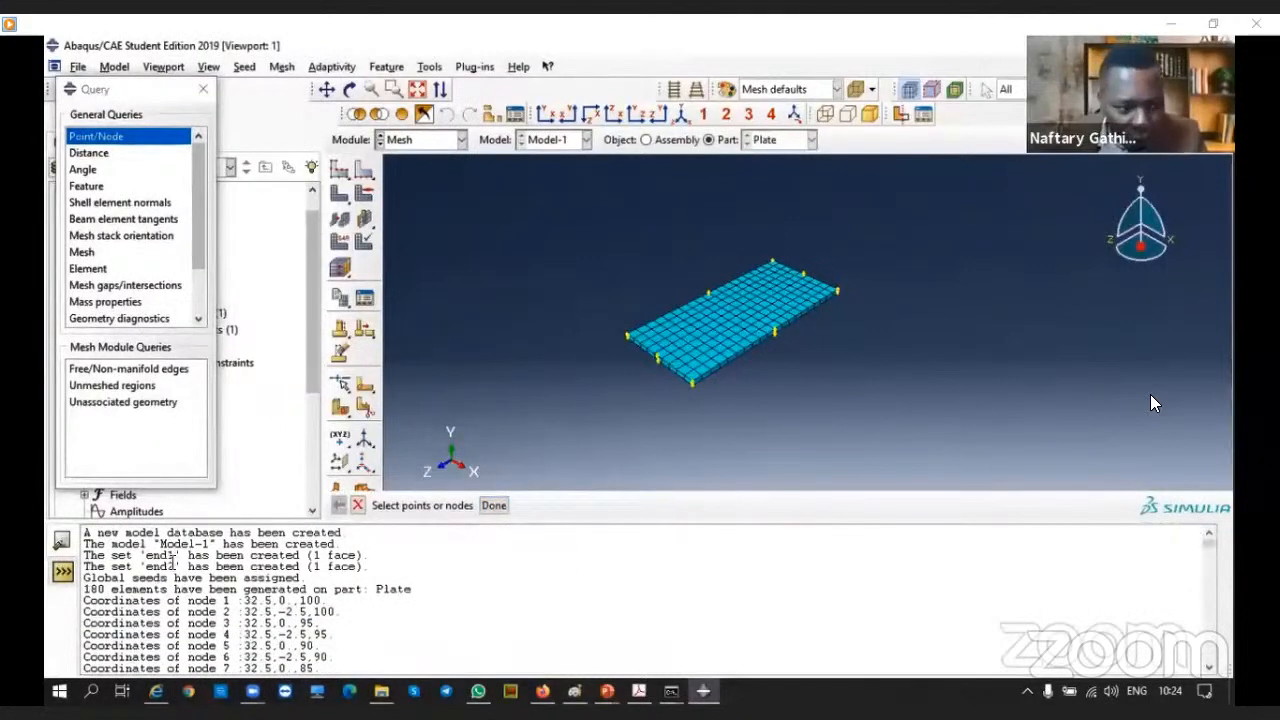
pyautogui.scroll(-1, 172, 557)
pyautogui.scroll(1, 130, 575)
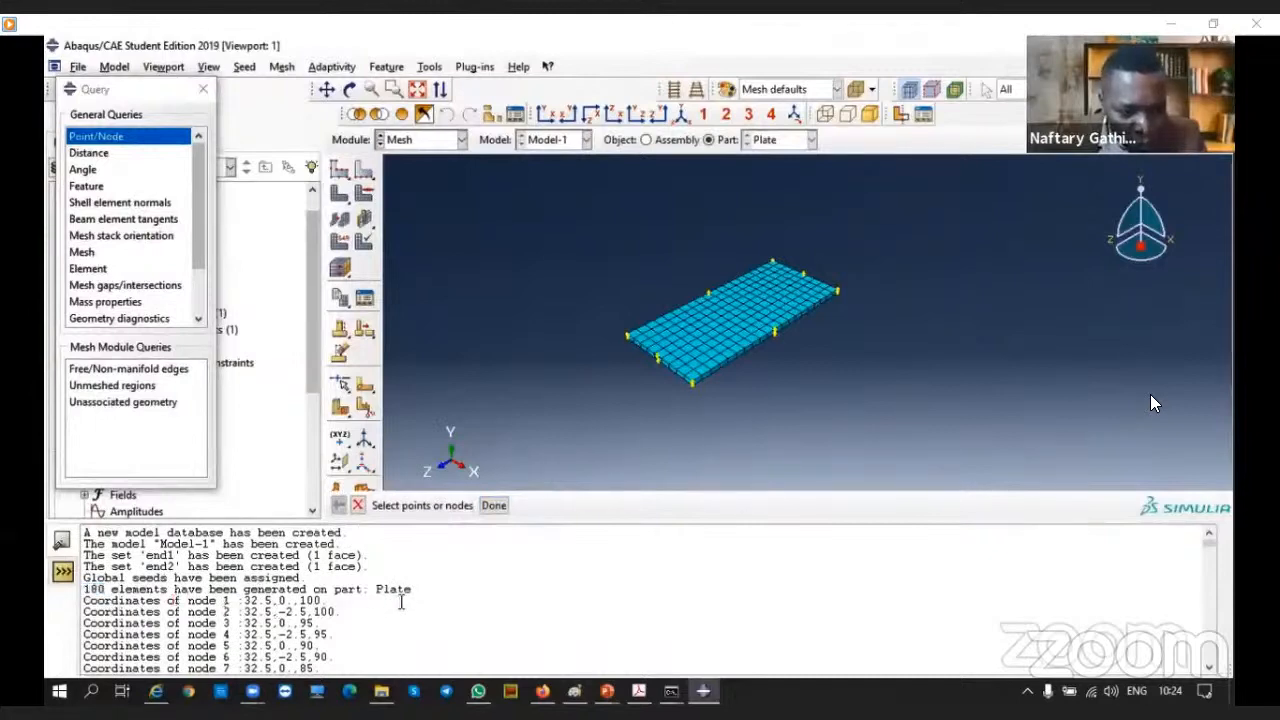
pyautogui.moveTo(412, 590); pyautogui.dragTo(83, 591)
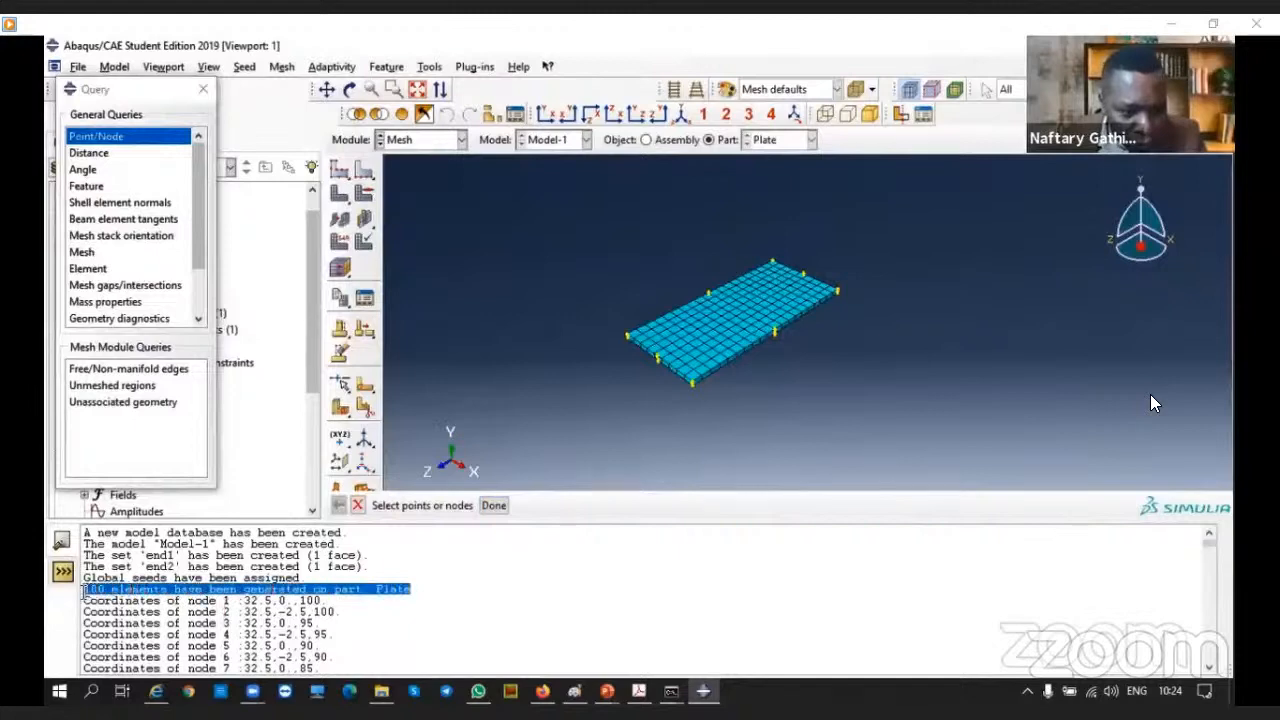
pyautogui.click(380, 622)
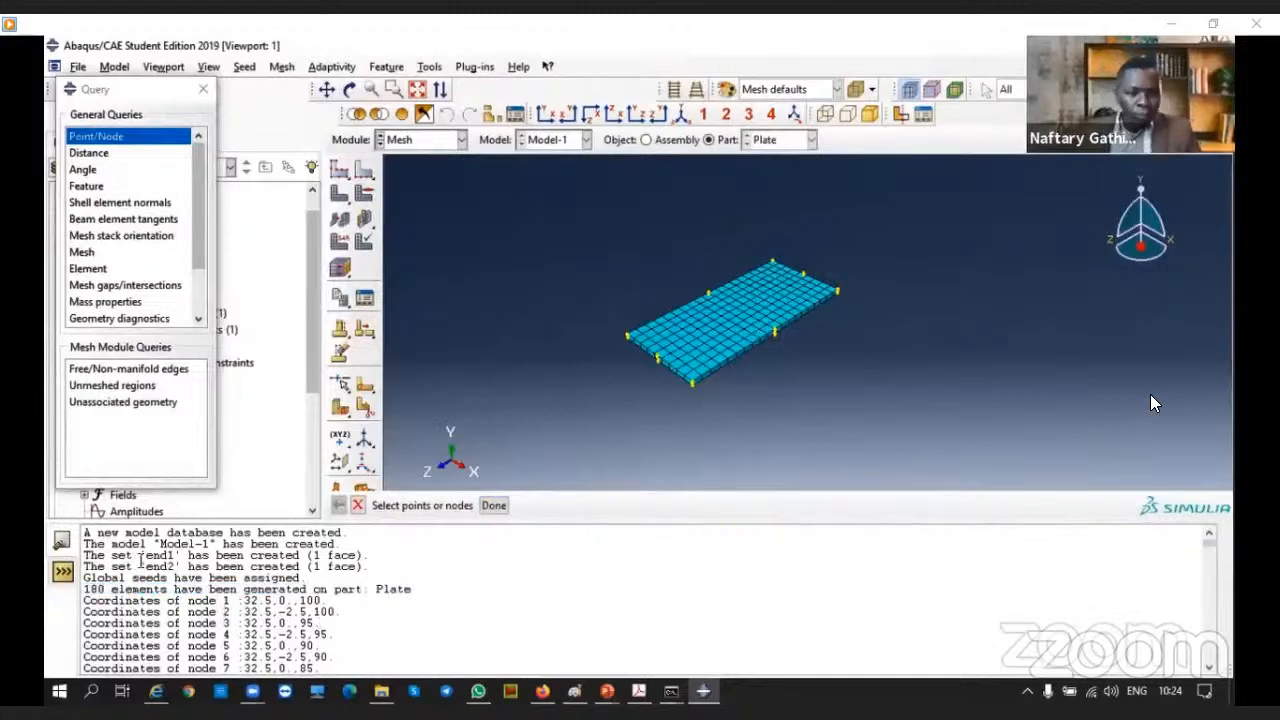
pyautogui.moveTo(146, 555); pyautogui.dragTo(176, 553)
pyautogui.click(177, 555)
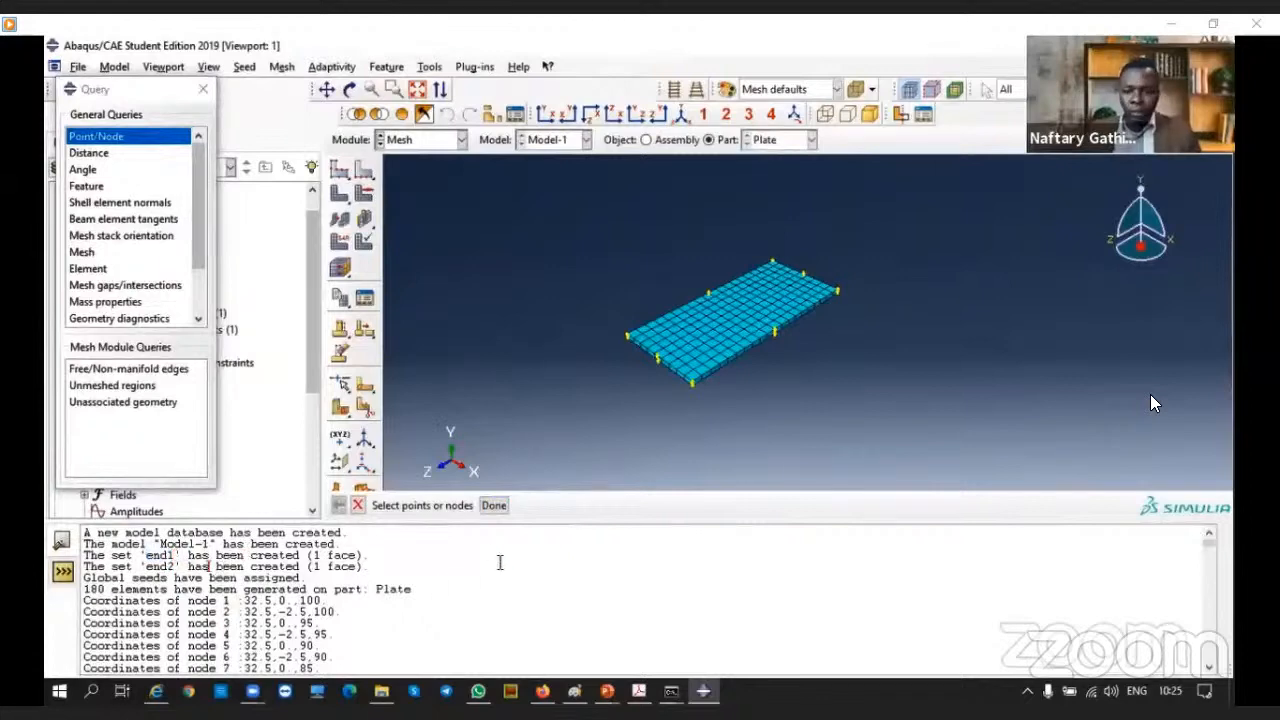
# Shrink the message area back to a few lines and close the point and node query
pyautogui.moveTo(530, 520); pyautogui.dragTo(522, 630)
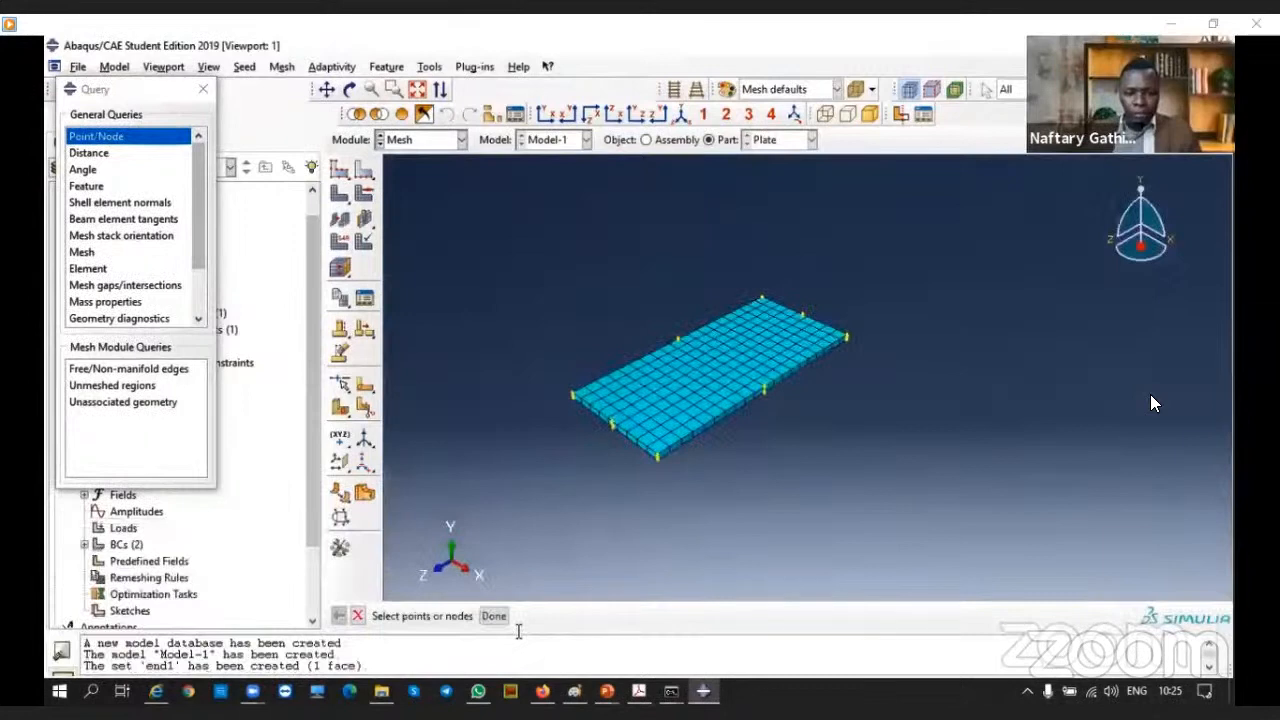
pyautogui.click(203, 92)
pyautogui.scroll(4, 751, 414)
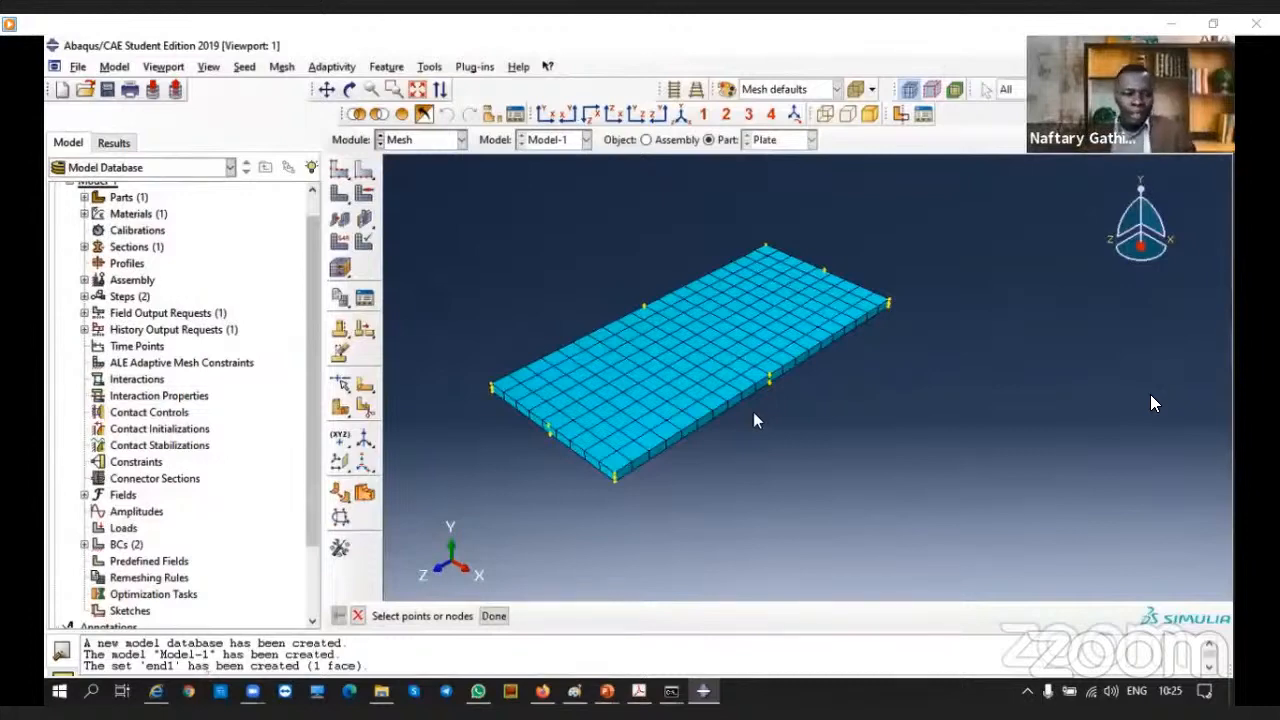
# Create the full-analysis job Job-1 from Model-1 with the description "general tensile test"
pyautogui.scroll(-2, 105, 425)
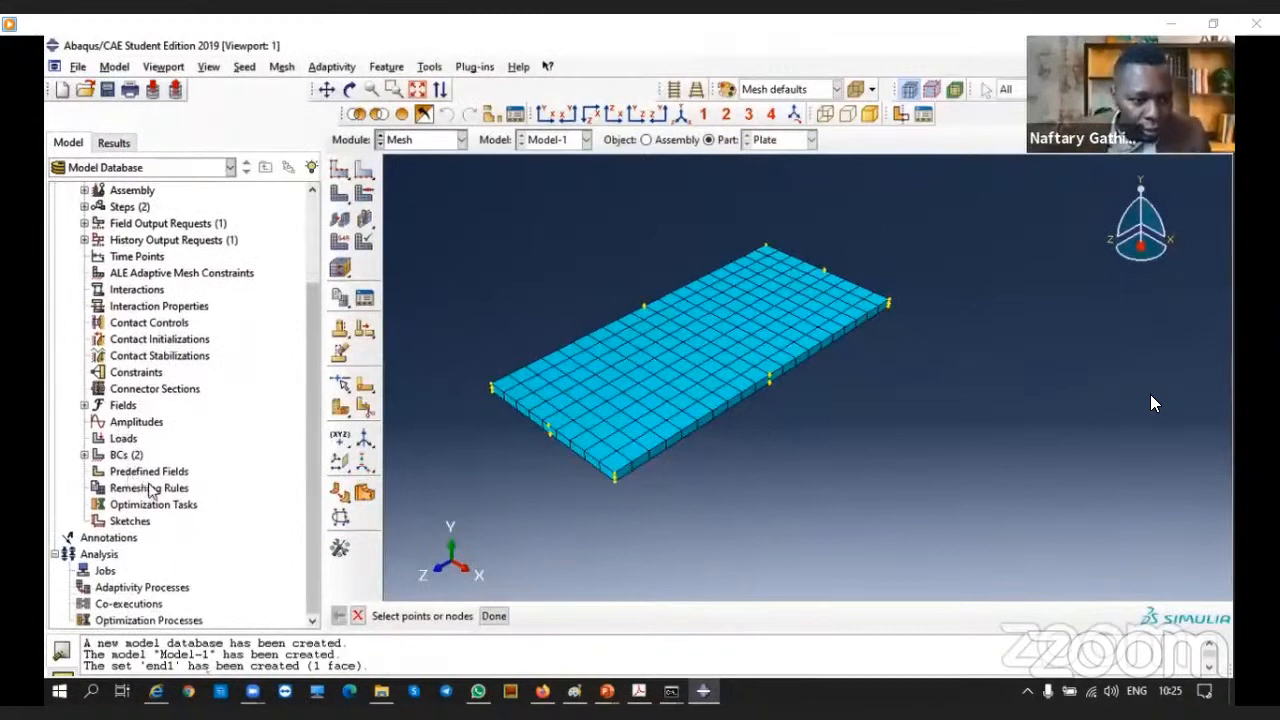
pyautogui.doubleClick(104, 571)
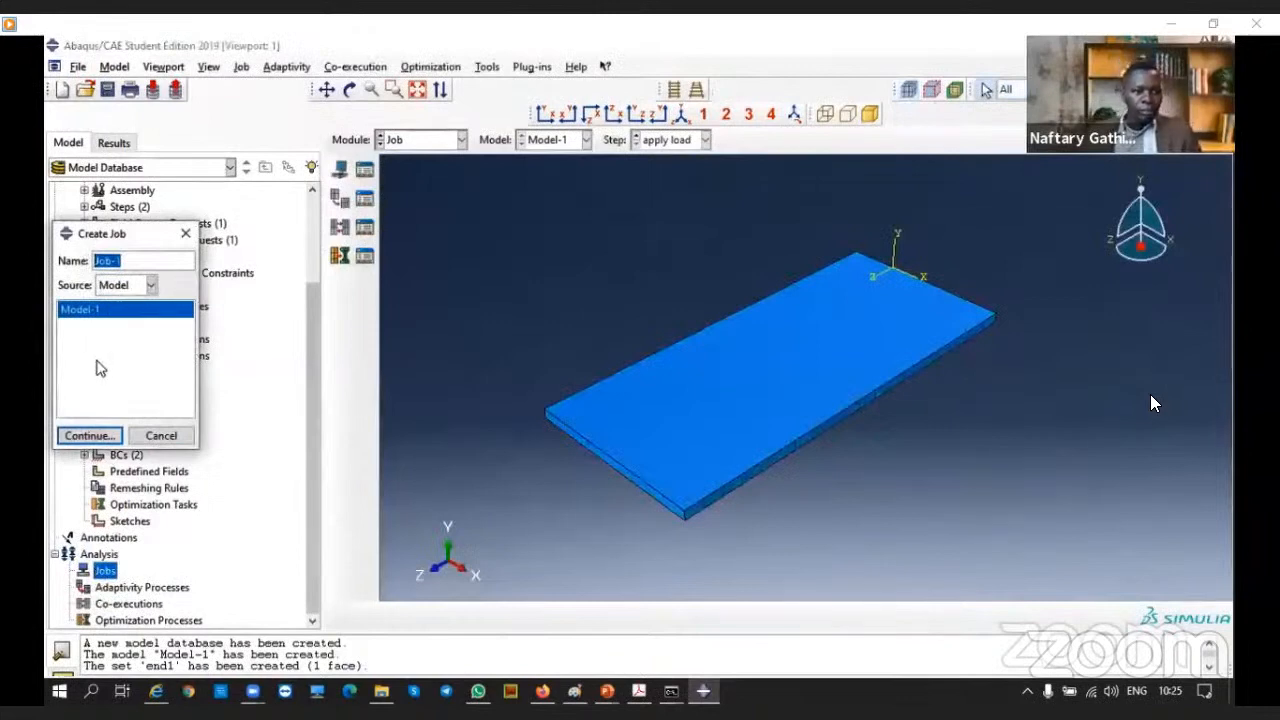
pyautogui.click(151, 285)
pyautogui.click(151, 285)
pyautogui.click(90, 435)
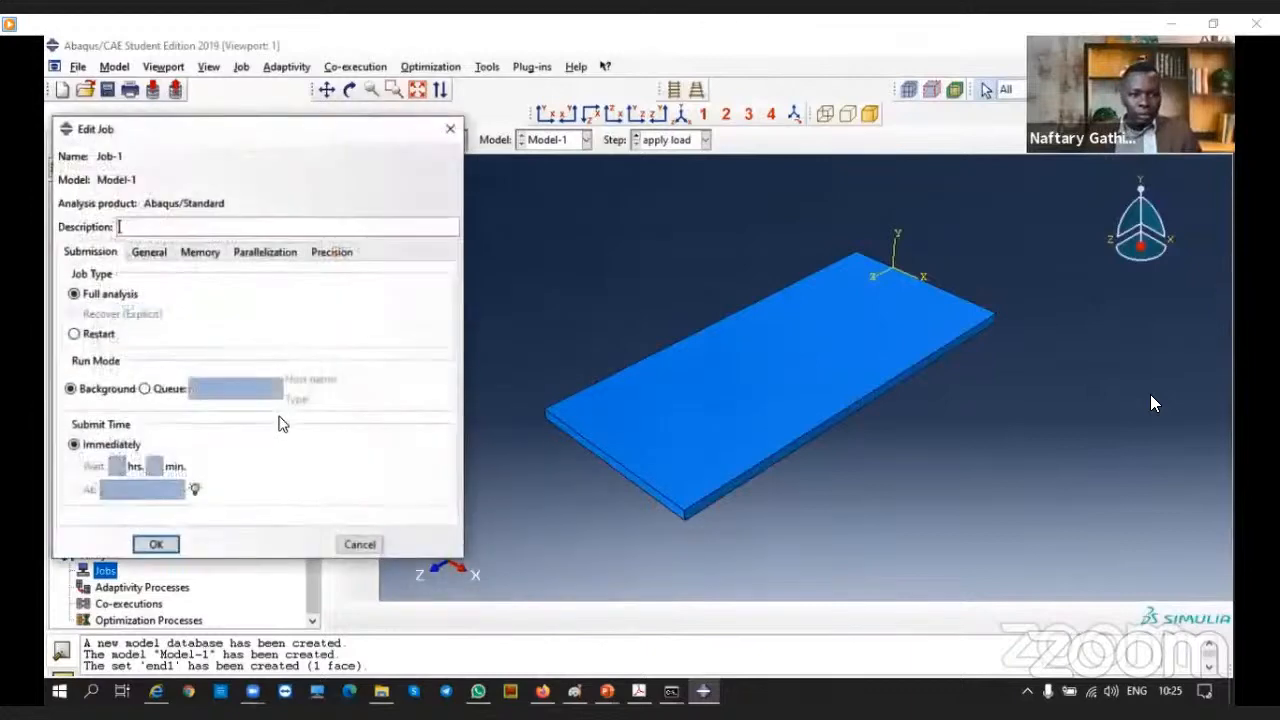
pyautogui.click(148, 220)
pyautogui.write('gener')
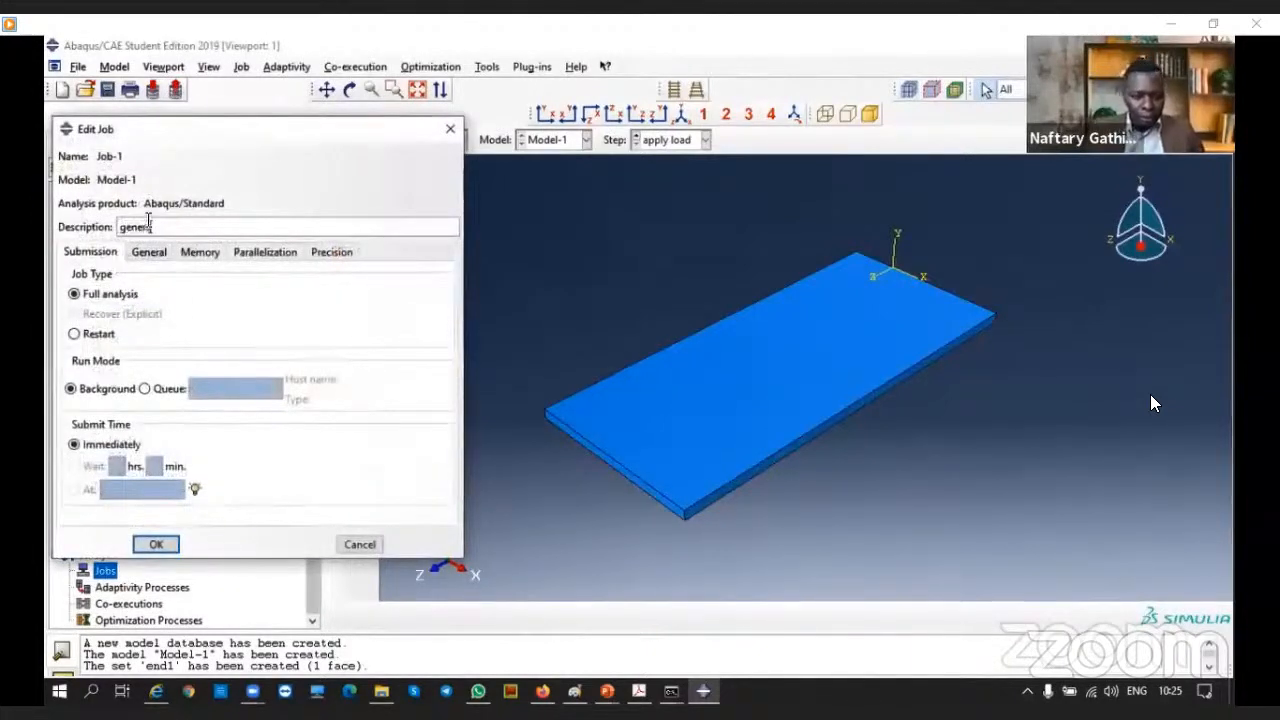
pyautogui.write('al tensile test')
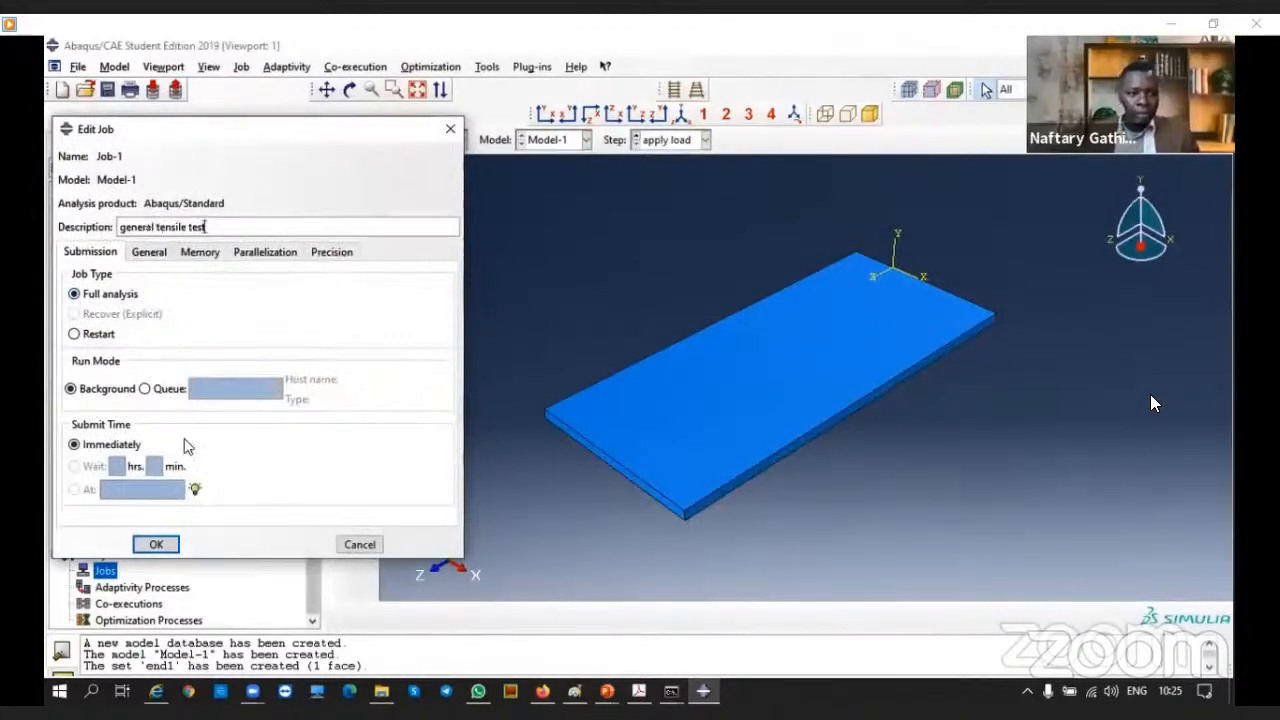
pyautogui.click(156, 545)
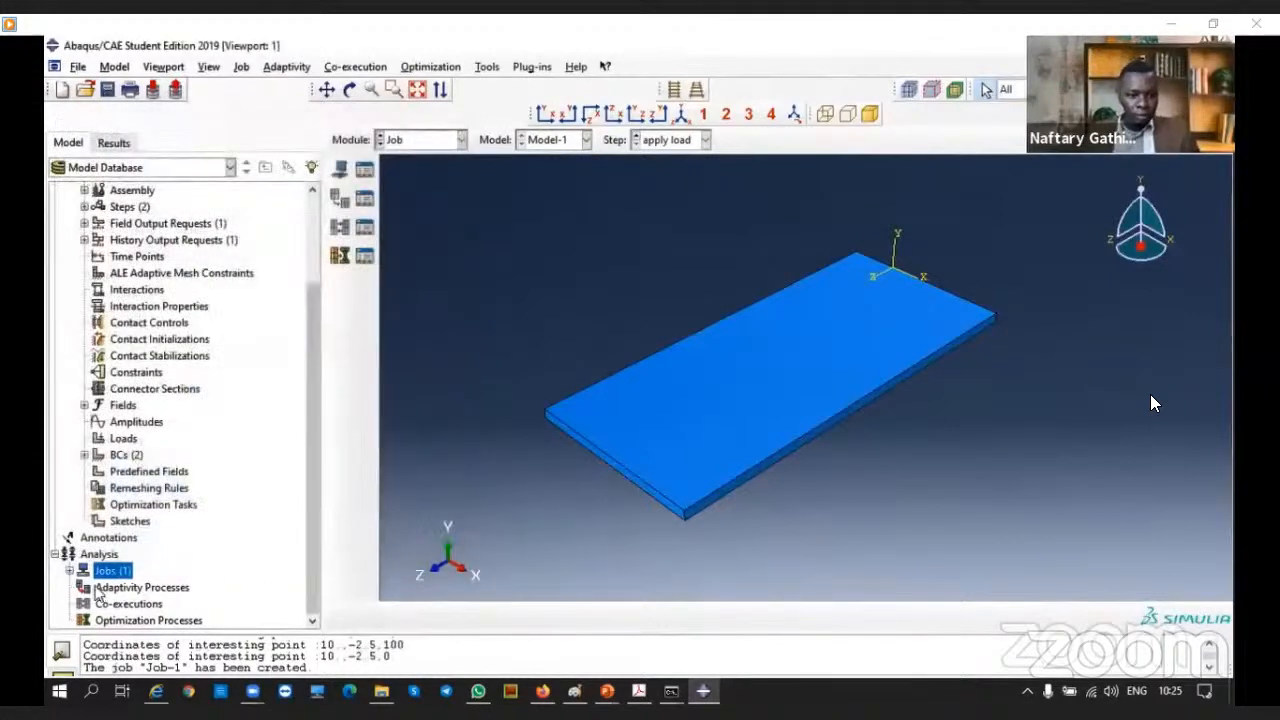
# Submit Job-1 for analysis
pyautogui.click(69, 571)
pyautogui.click(106, 571)
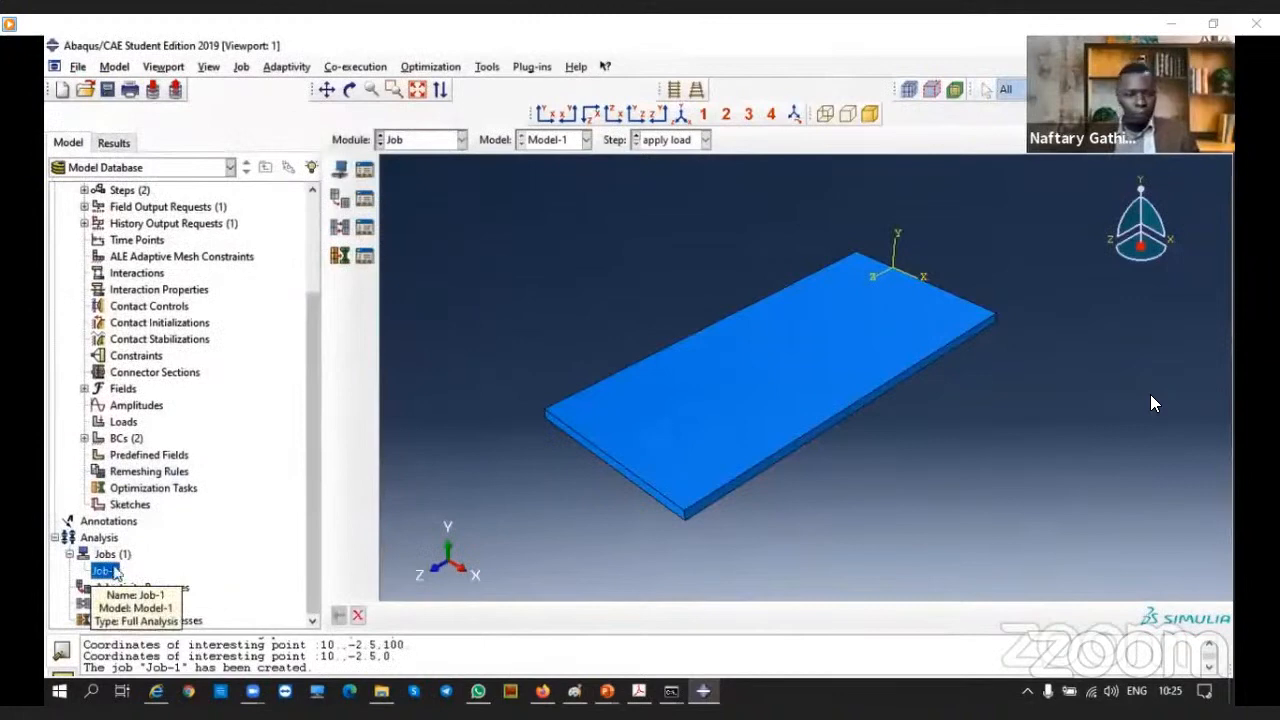
pyautogui.scroll(3, 251, 503)
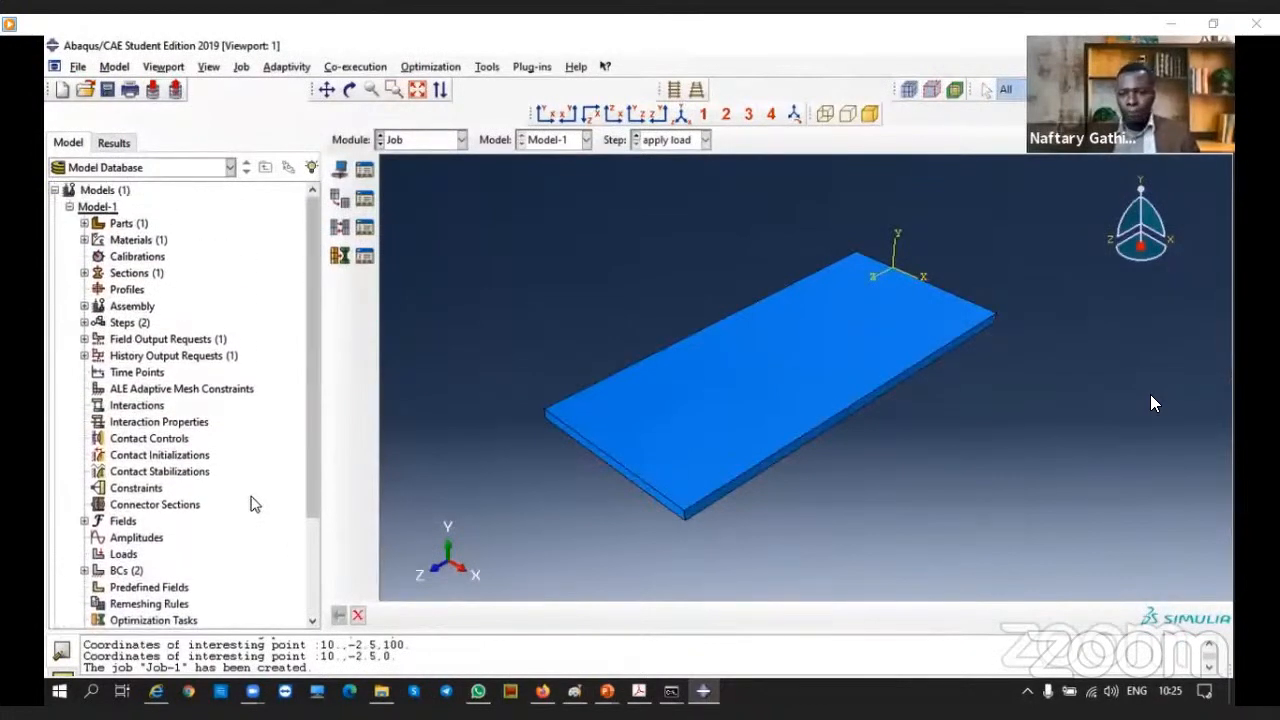
pyautogui.scroll(-3, 251, 503)
pyautogui.scroll(2, 251, 503)
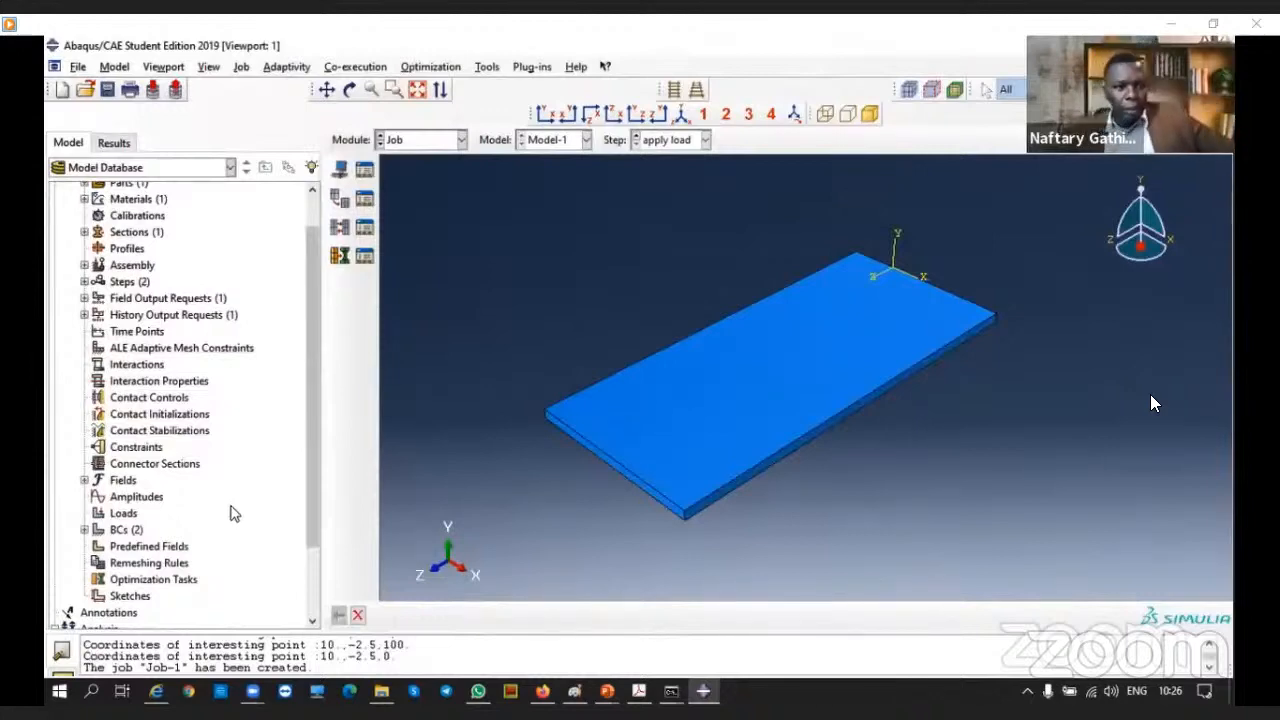
pyautogui.scroll(-2, 233, 518)
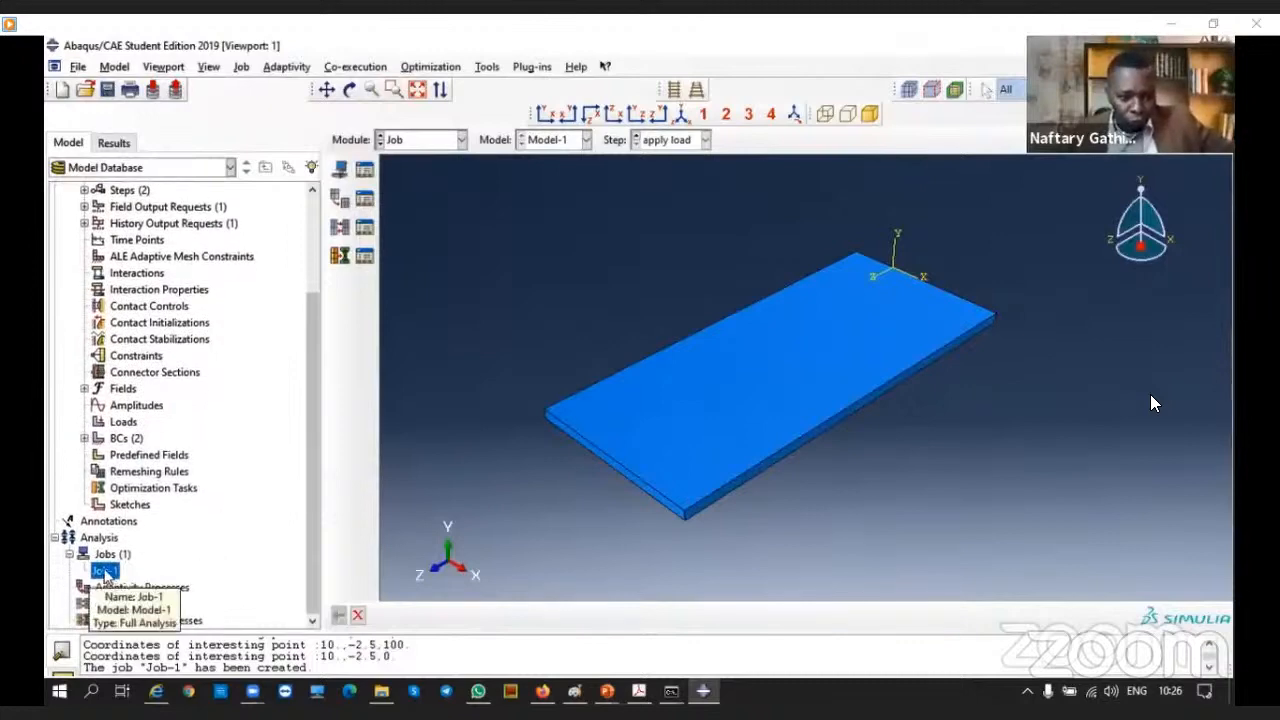
pyautogui.rightClick(105, 574)
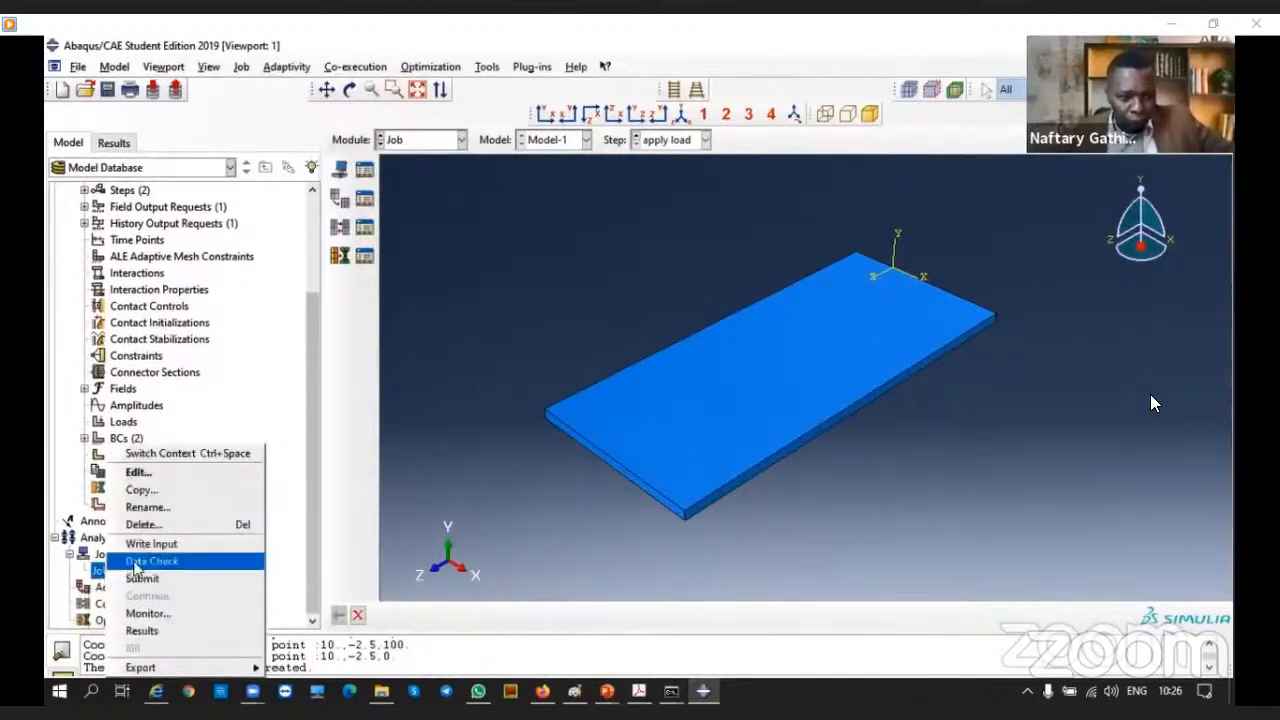
pyautogui.click(141, 578)
pyautogui.click(98, 241)
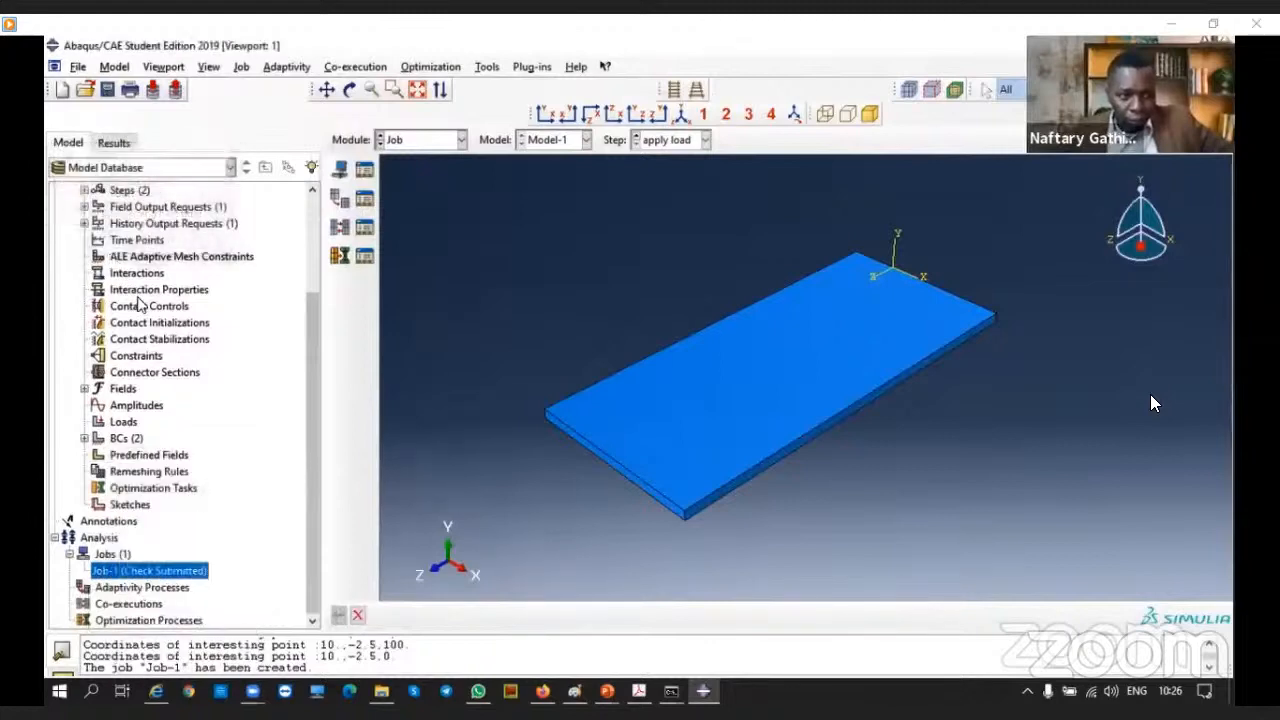
# Monitor Job-1 and check its warnings and errors
pyautogui.rightClick(158, 576)
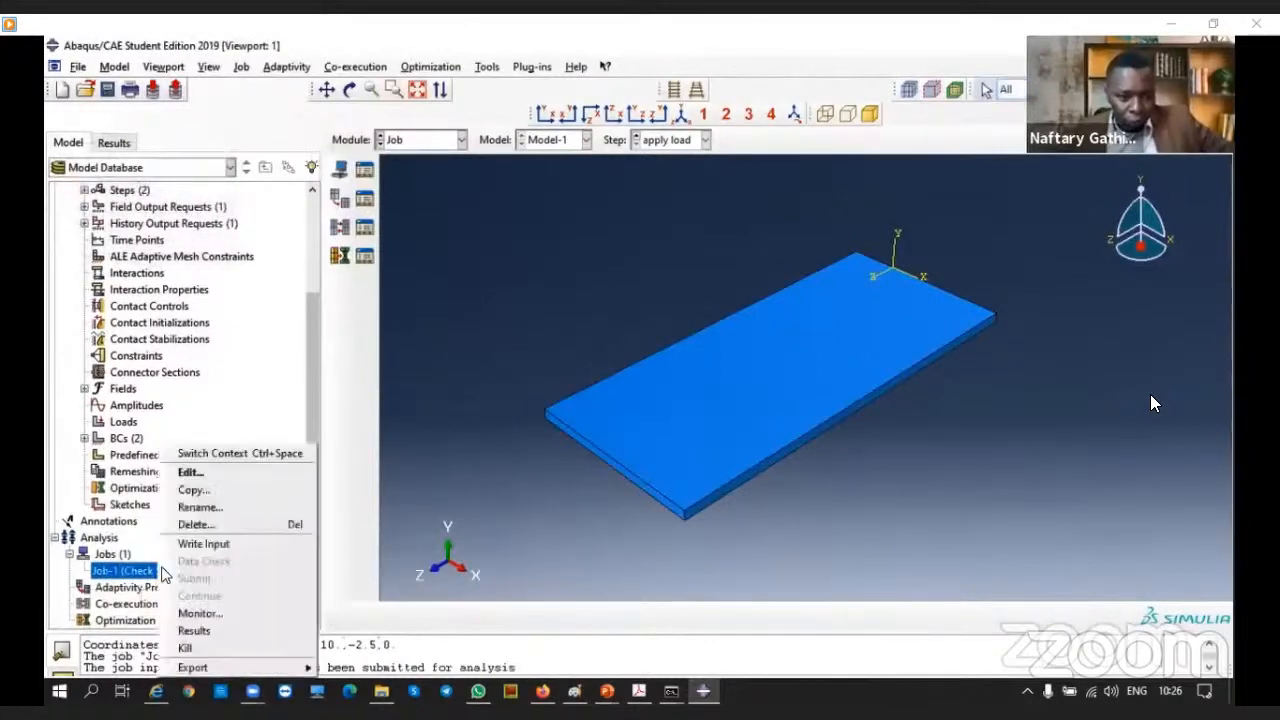
pyautogui.click(198, 614)
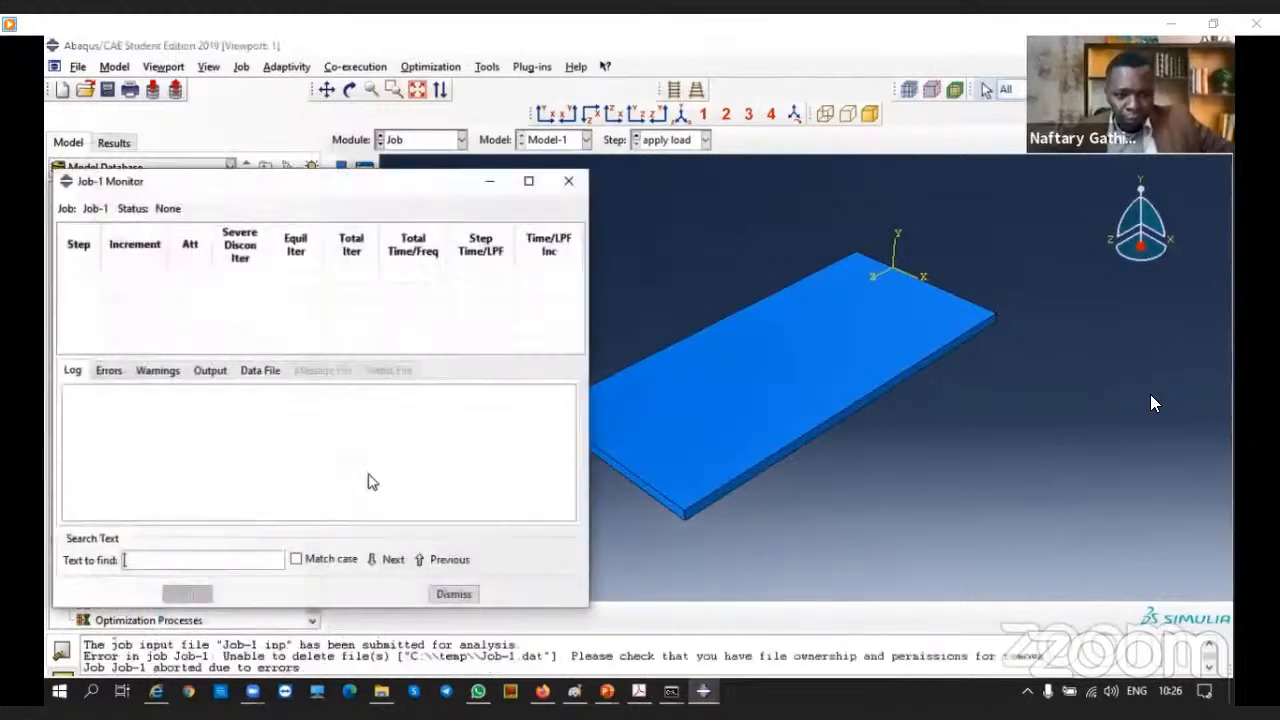
pyautogui.click(160, 374)
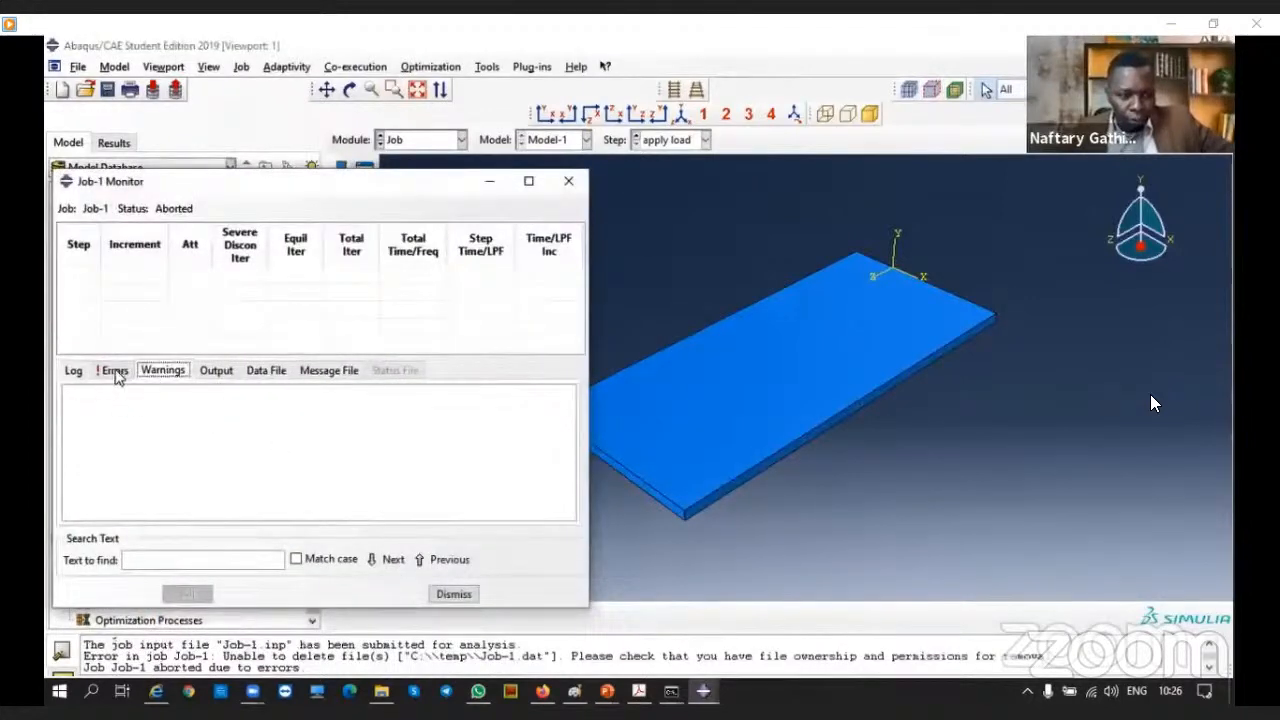
pyautogui.click(114, 371)
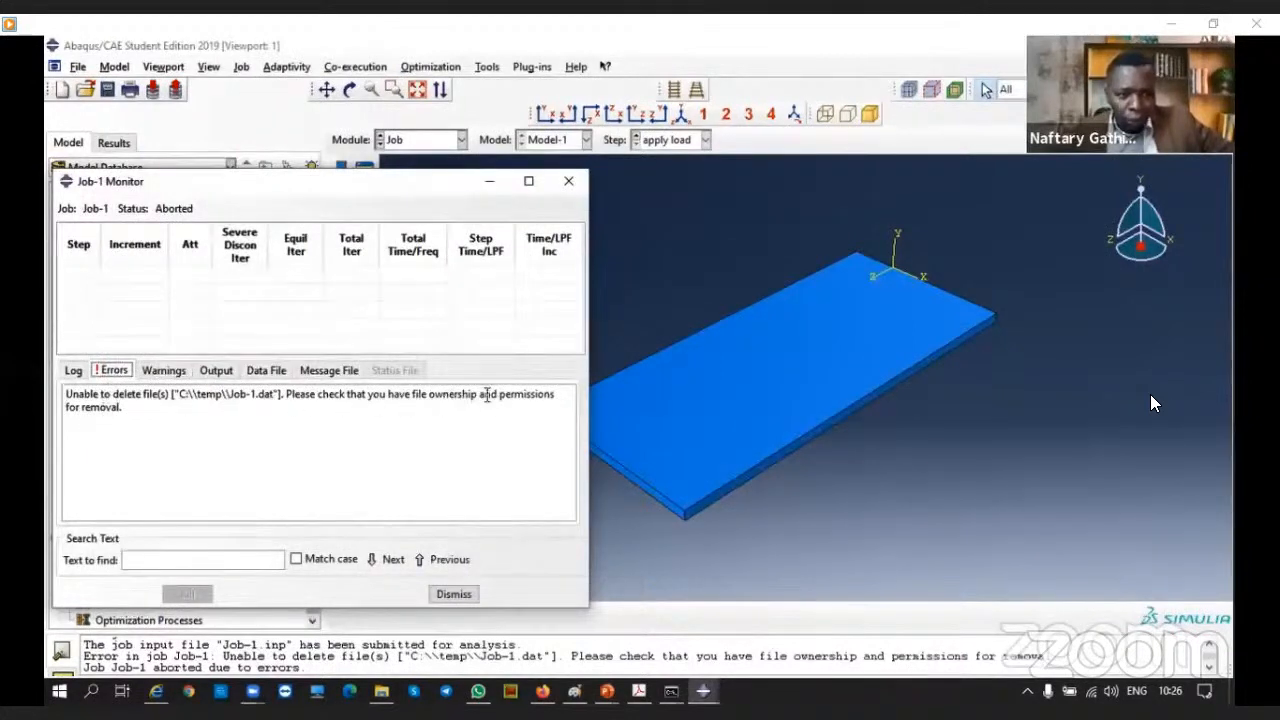
pyautogui.click(565, 183)
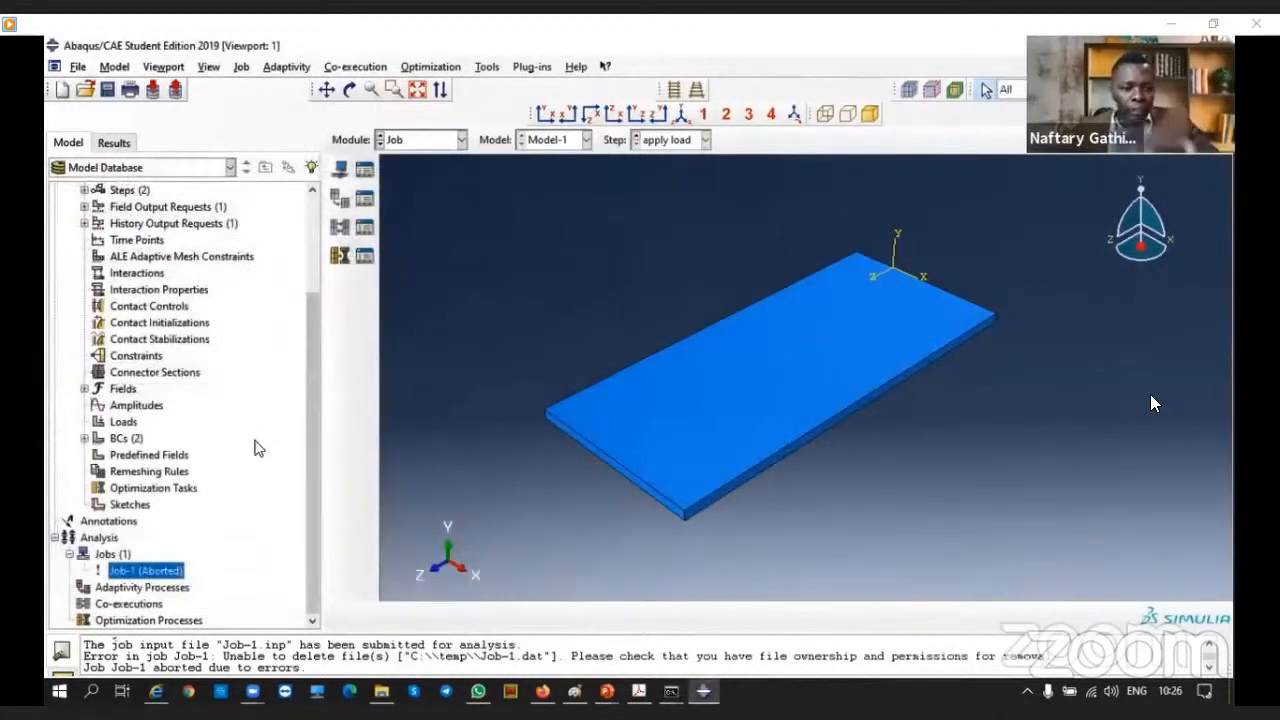
# Browse for a new work directory on the E: drive and create a folder named Modelling there
pyautogui.click(78, 67)
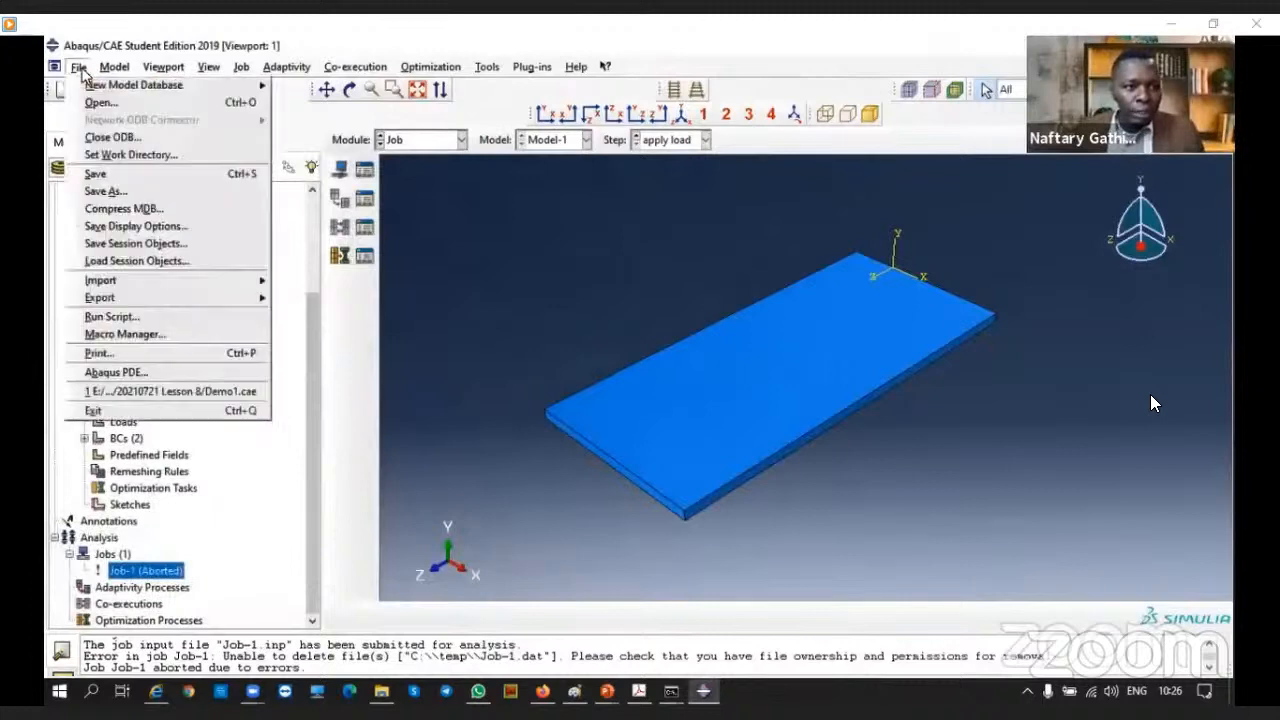
pyautogui.click(112, 158)
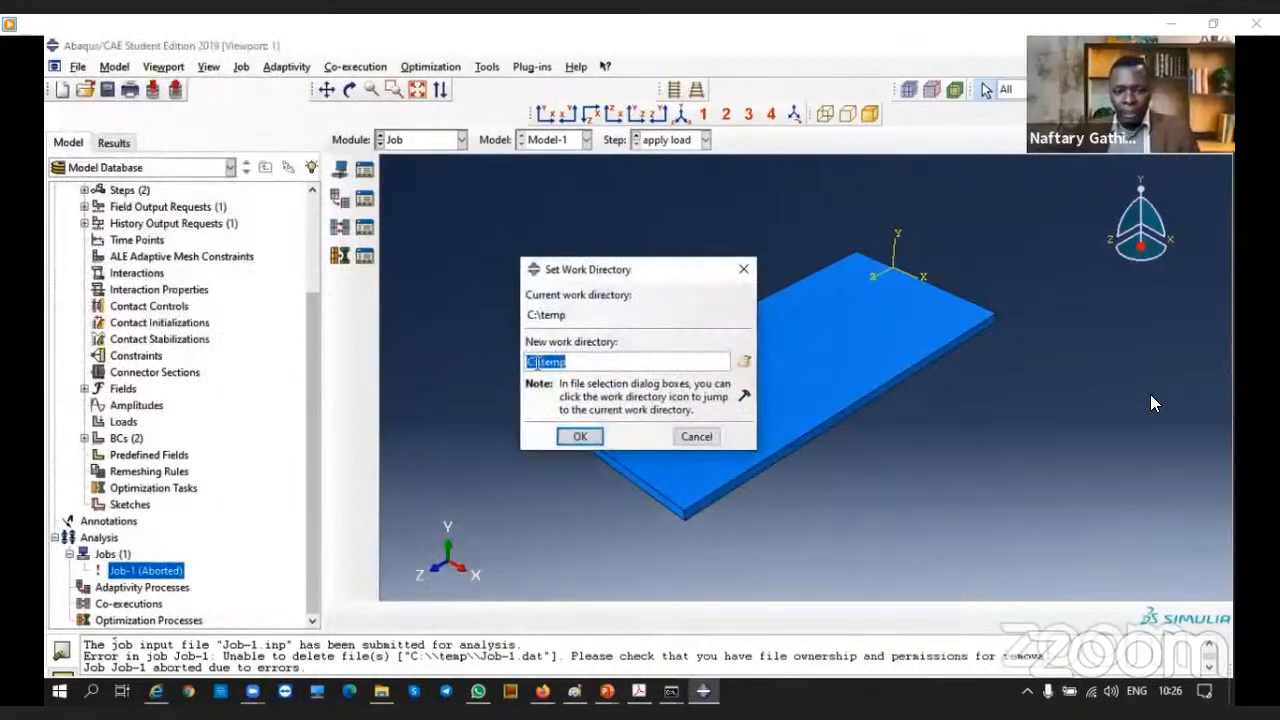
pyautogui.click(538, 362)
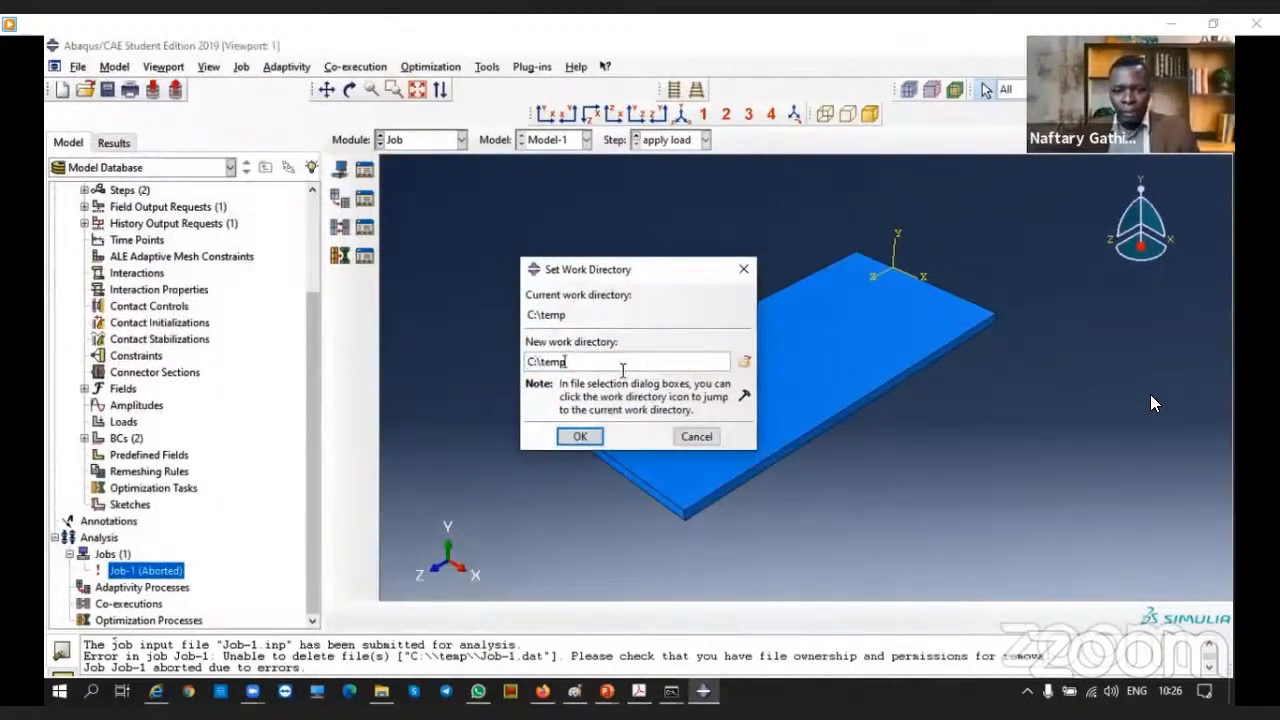
pyautogui.click(744, 361)
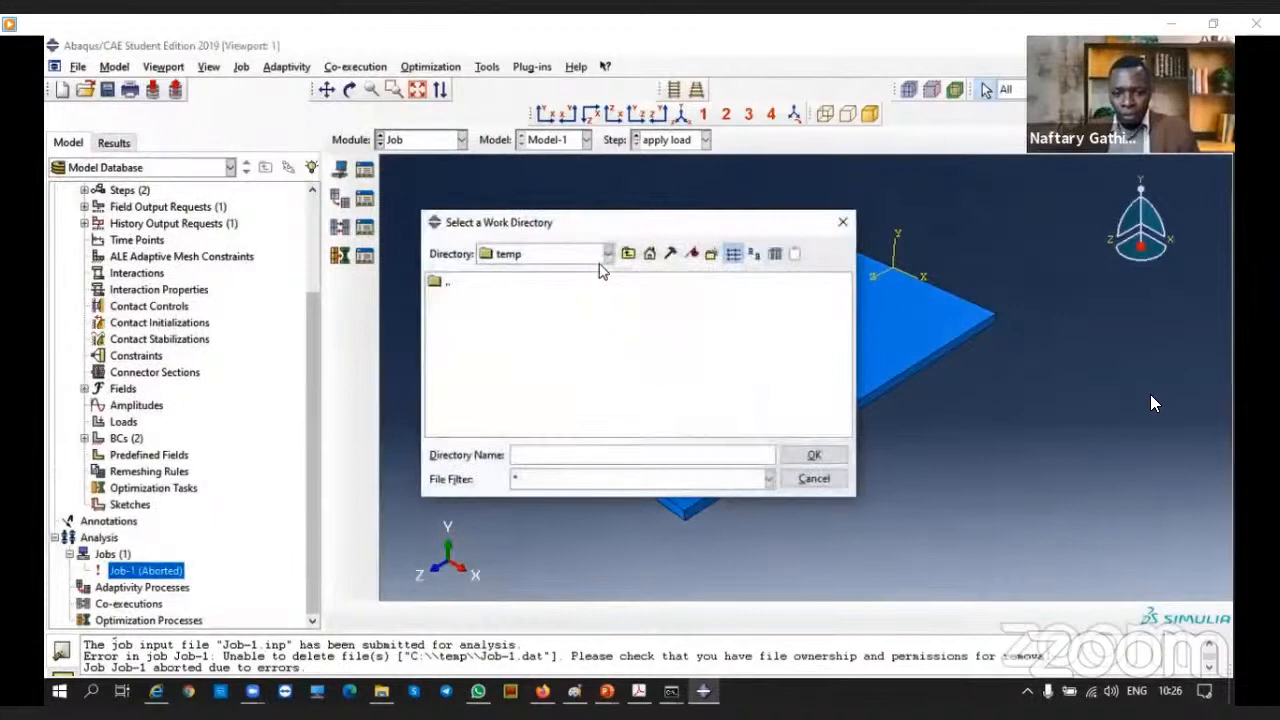
pyautogui.click(607, 254)
pyautogui.click(530, 320)
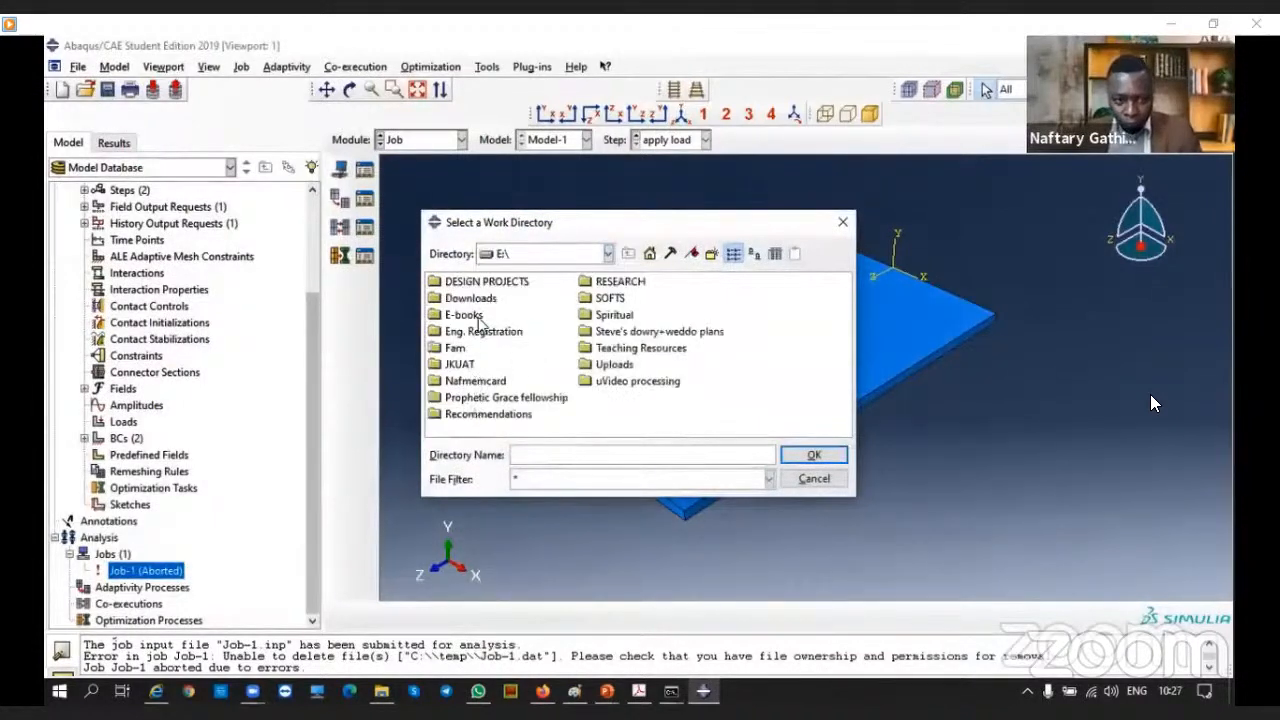
pyautogui.click(710, 255)
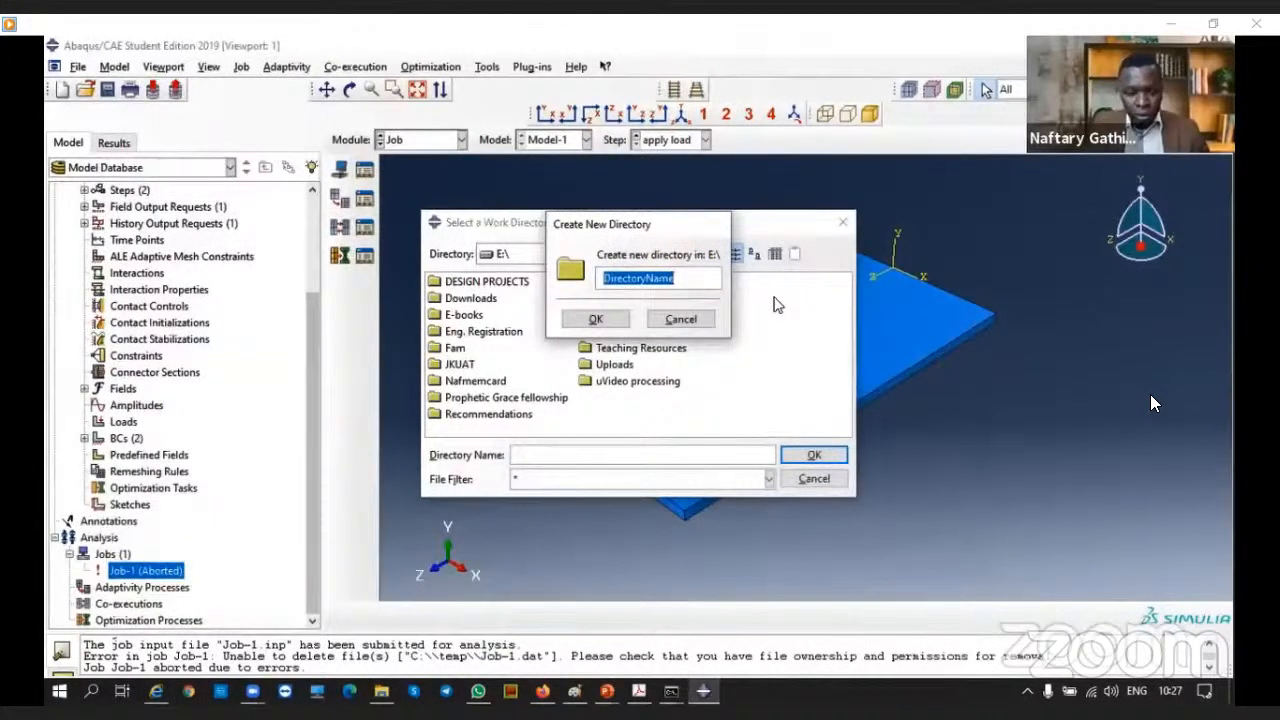
pyautogui.write('Moo')
pyautogui.write('elling')
pyautogui.click(596, 320)
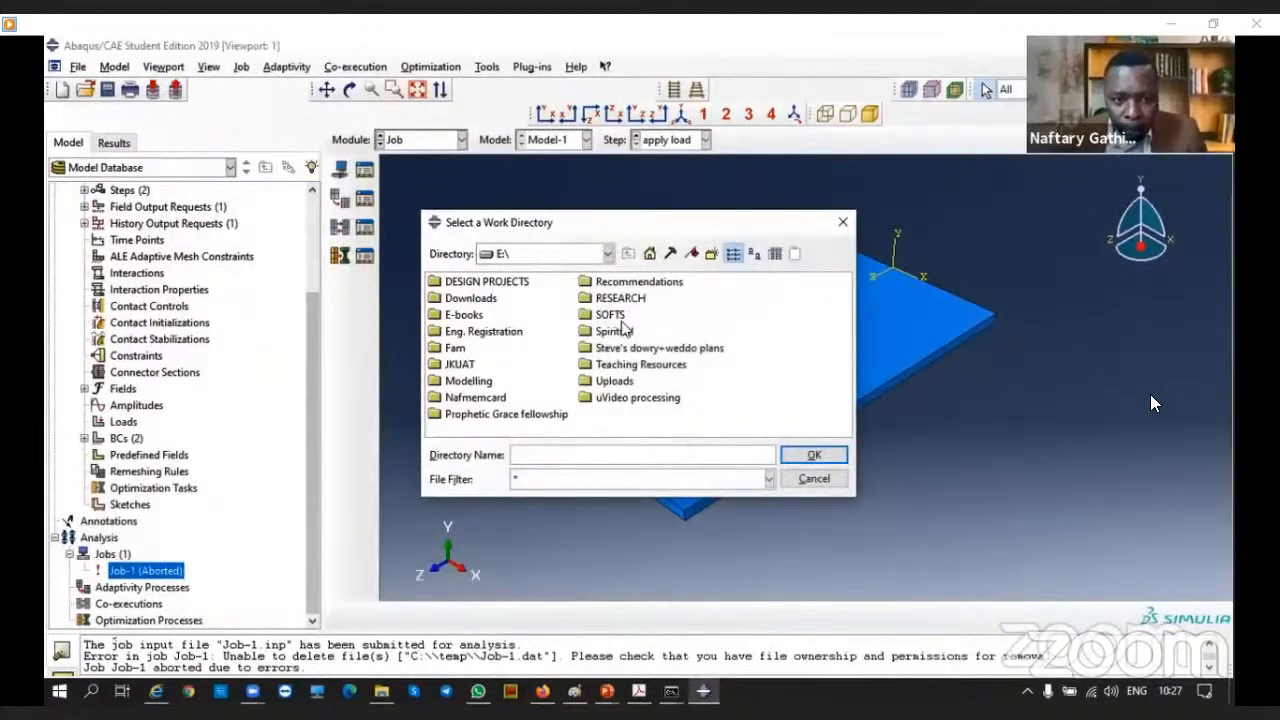
# Try to set the work directory to E:/Modelling
pyautogui.click(480, 397)
pyautogui.click(469, 381)
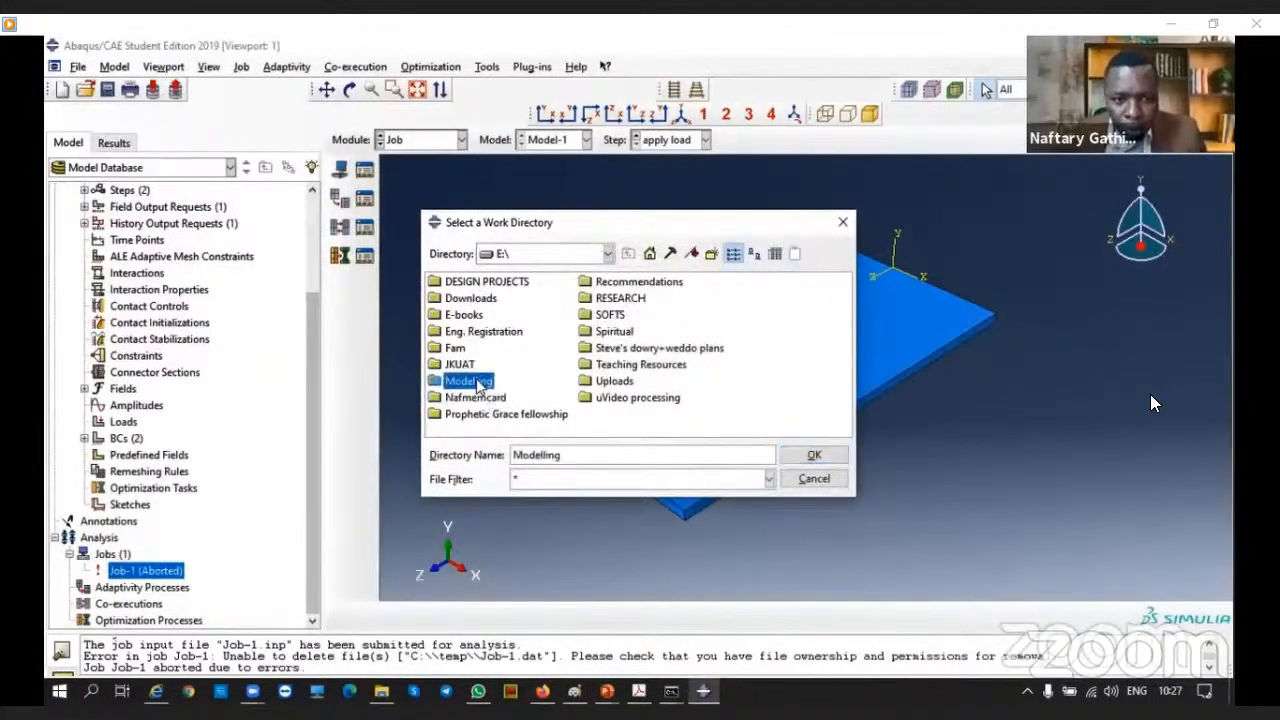
pyautogui.press('Return')
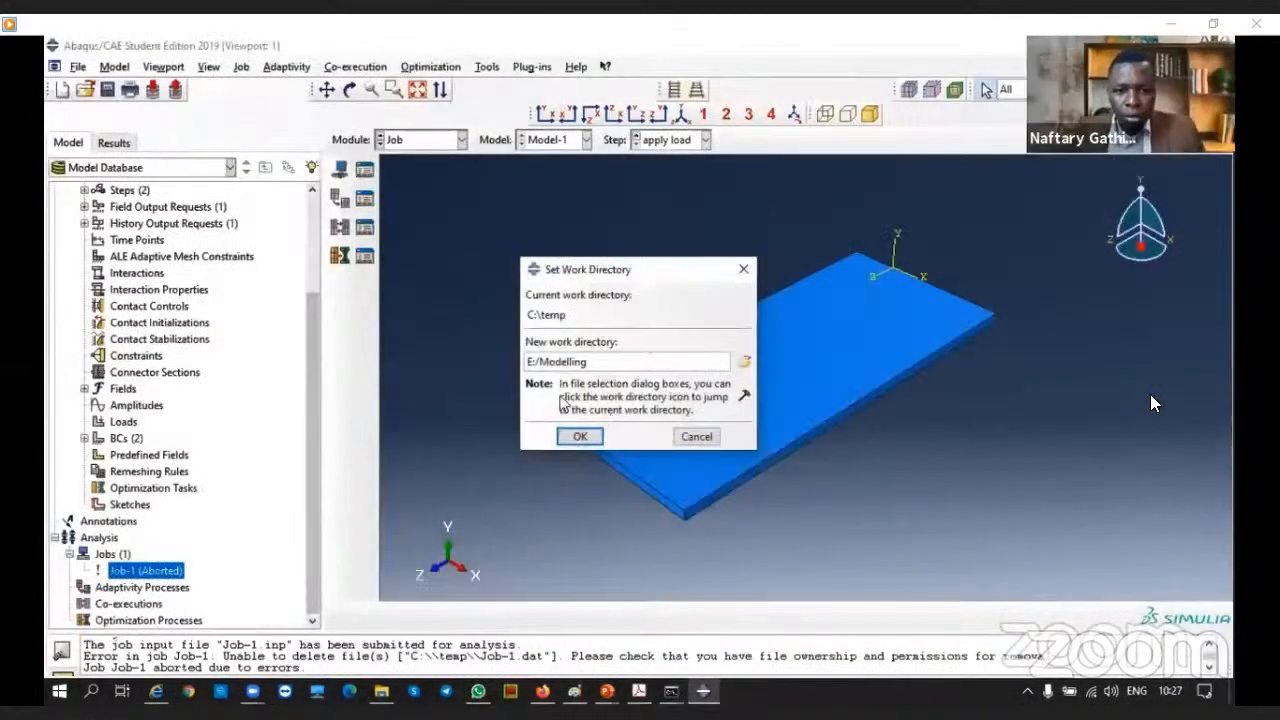
pyautogui.click(743, 269)
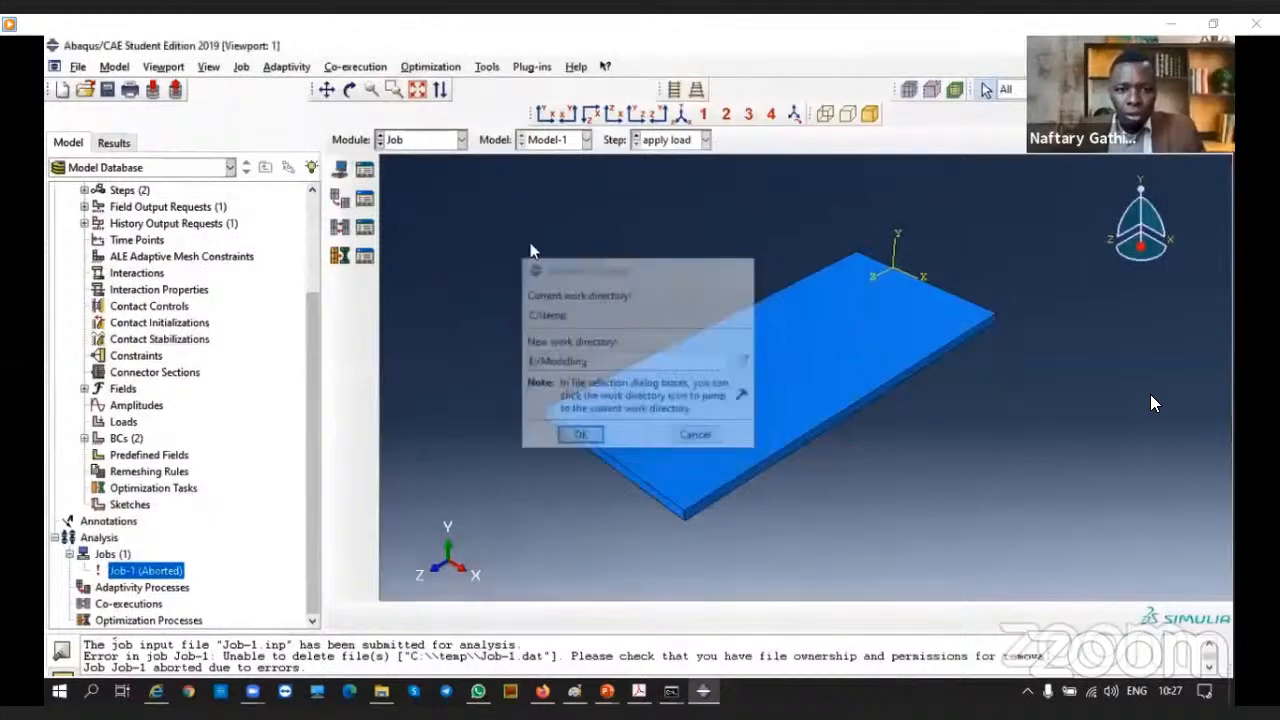
# Save the model database as Tut1-plate in the E:\Modelling folder
pyautogui.click(77, 66)
pyautogui.click(105, 190)
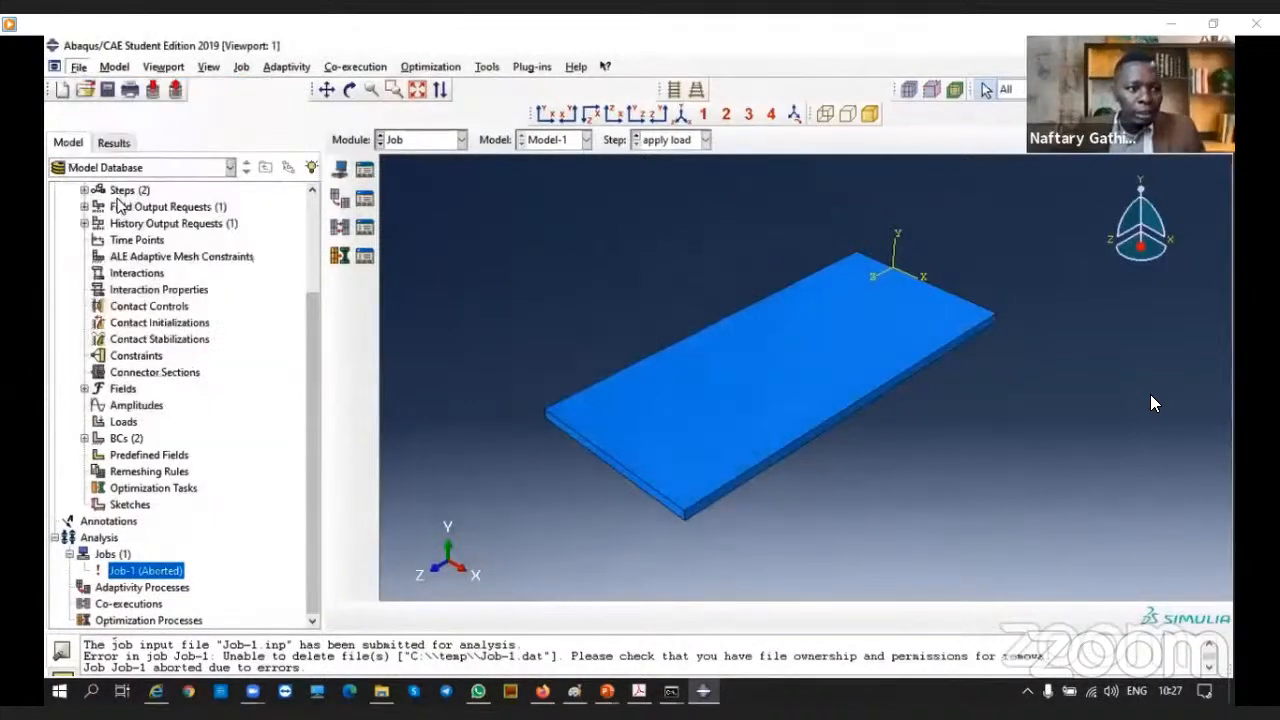
pyautogui.click(607, 254)
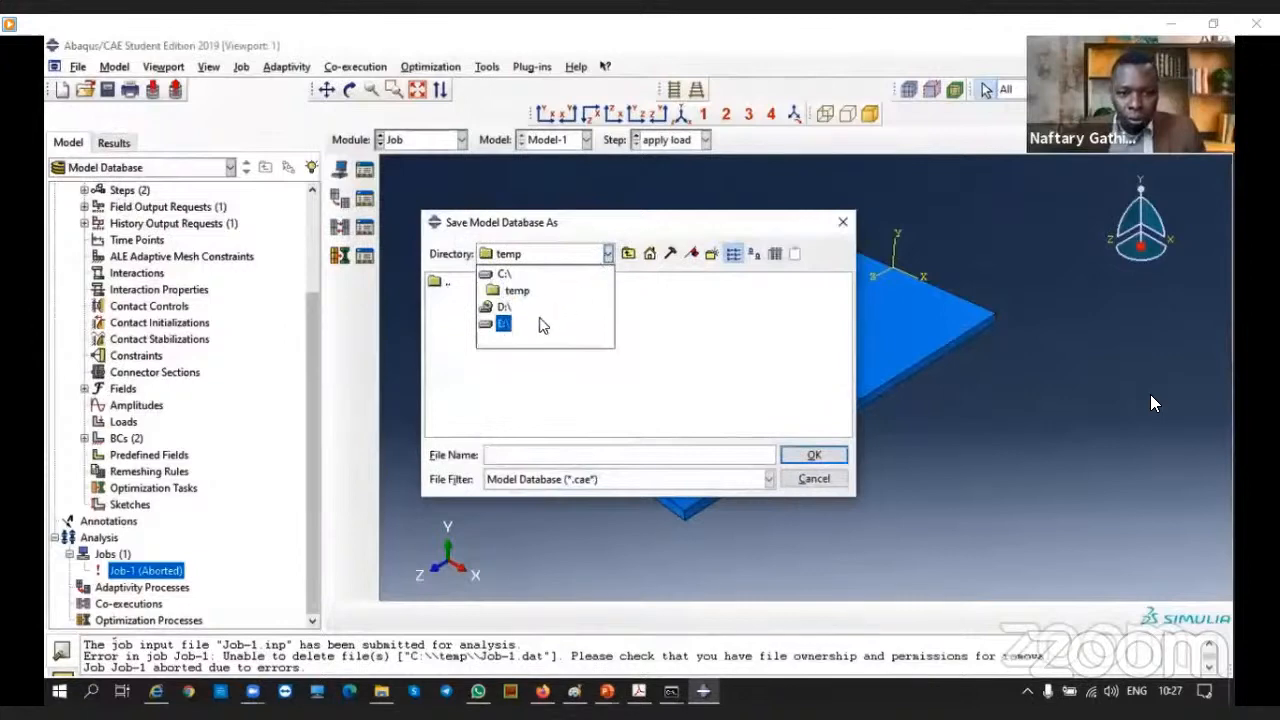
pyautogui.click(505, 321)
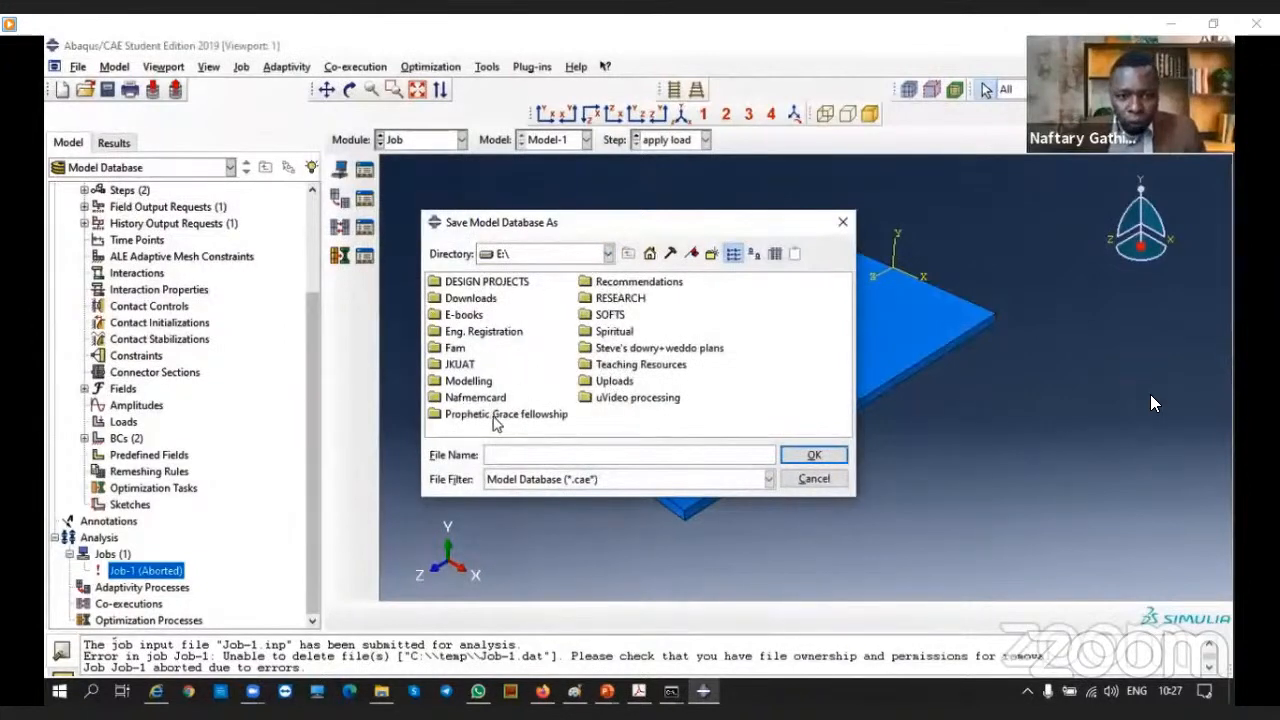
pyautogui.doubleClick(472, 381)
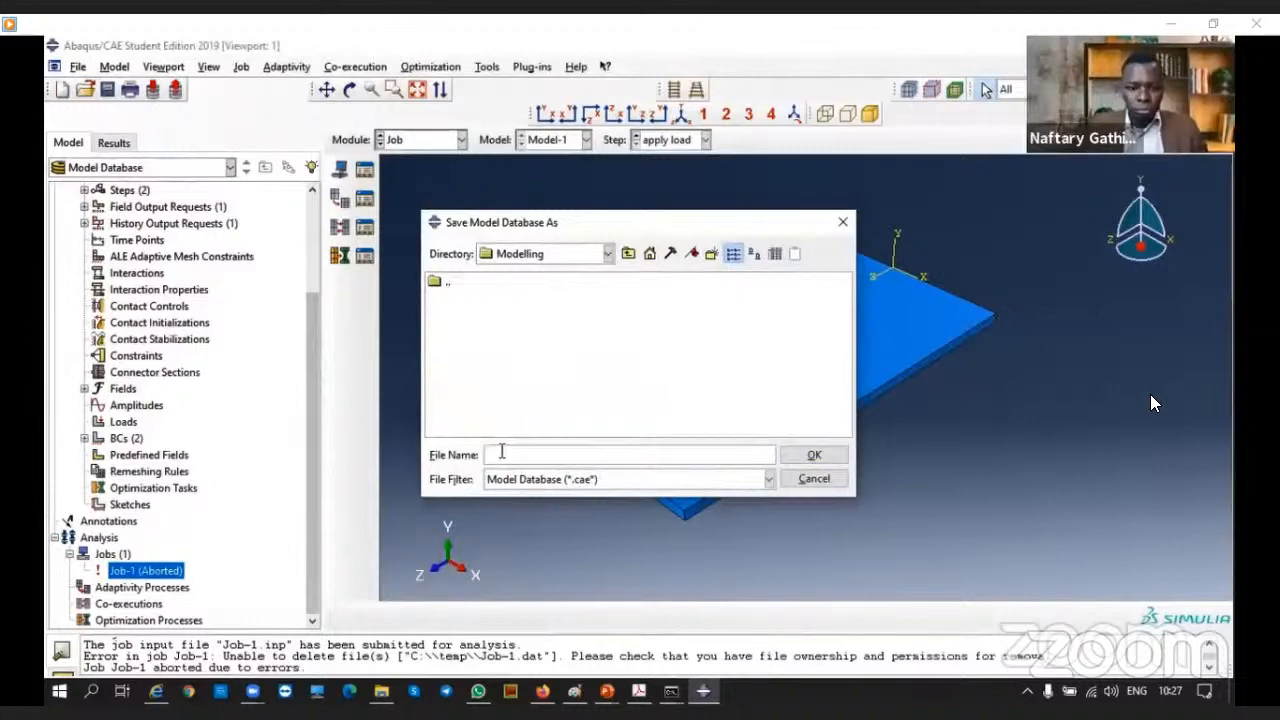
pyautogui.write('1')
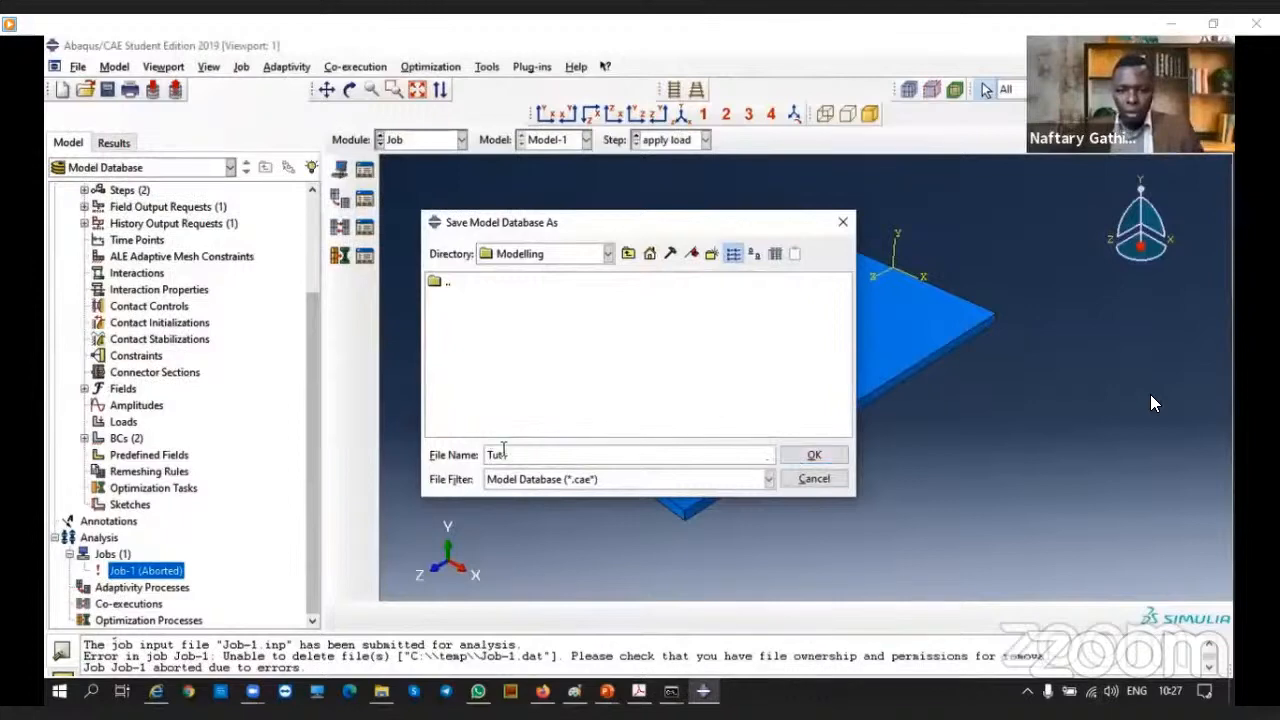
pyautogui.write('-plate')
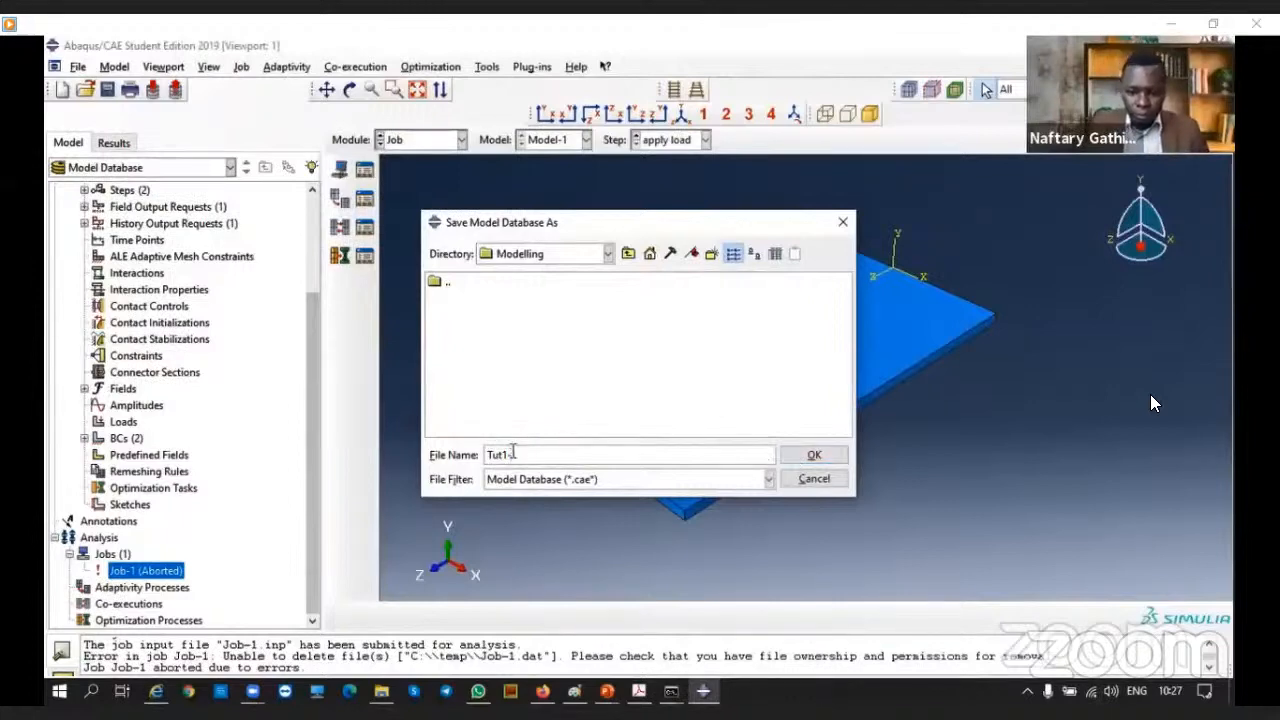
pyautogui.click(814, 455)
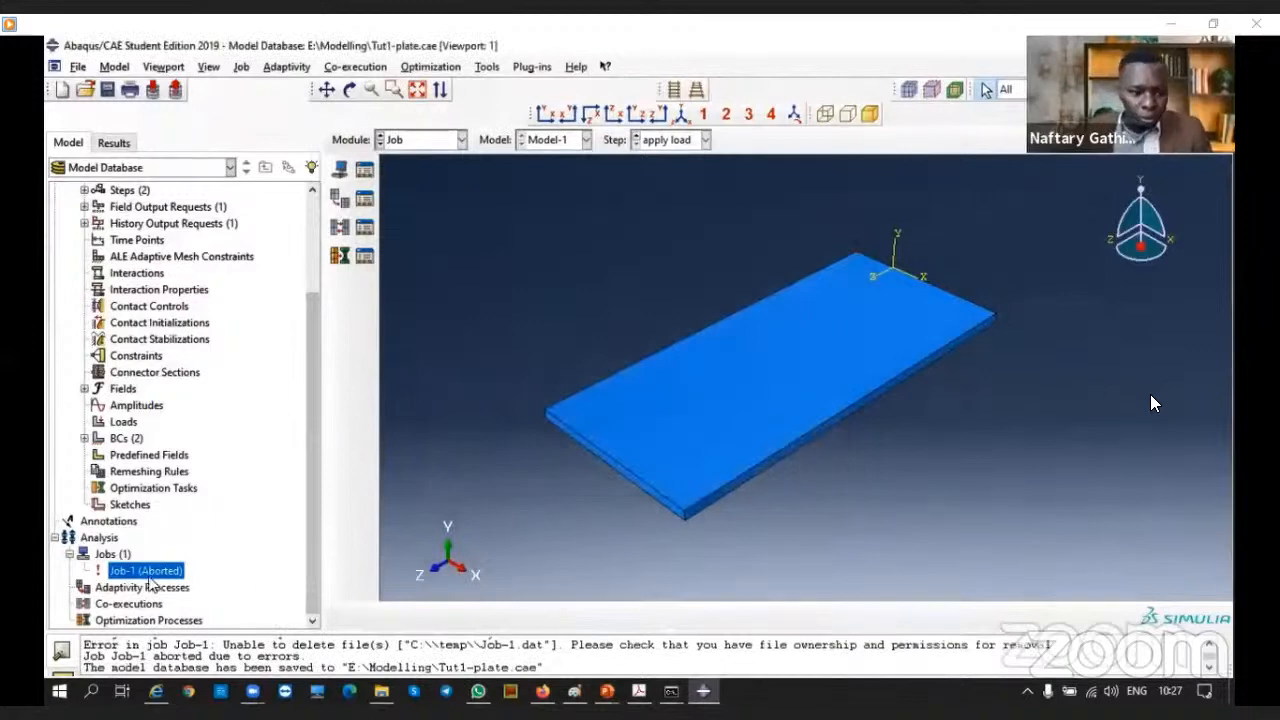
# Run a data check on Job-1, overwriting its existing job files
pyautogui.rightClick(152, 572)
pyautogui.click(185, 563)
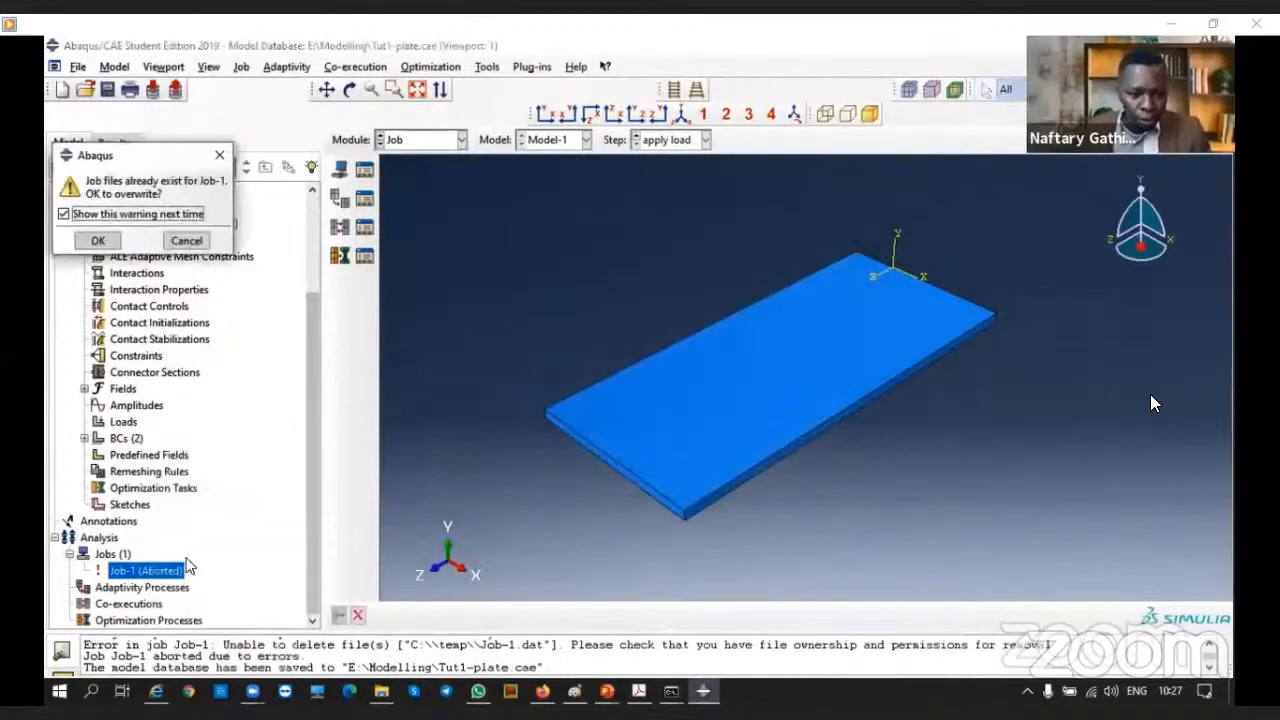
pyautogui.click(94, 240)
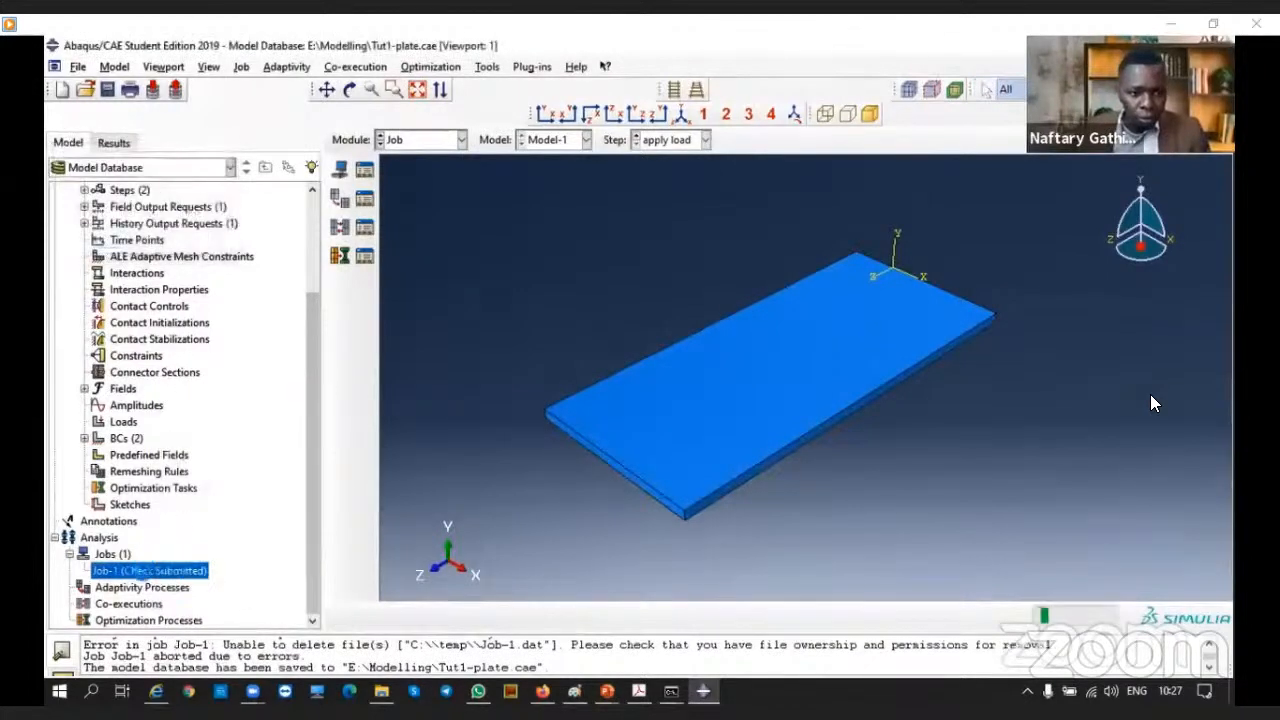
# Monitor the data check of Job-1 for errors and enlarge the message area to read its messages
pyautogui.rightClick(145, 572)
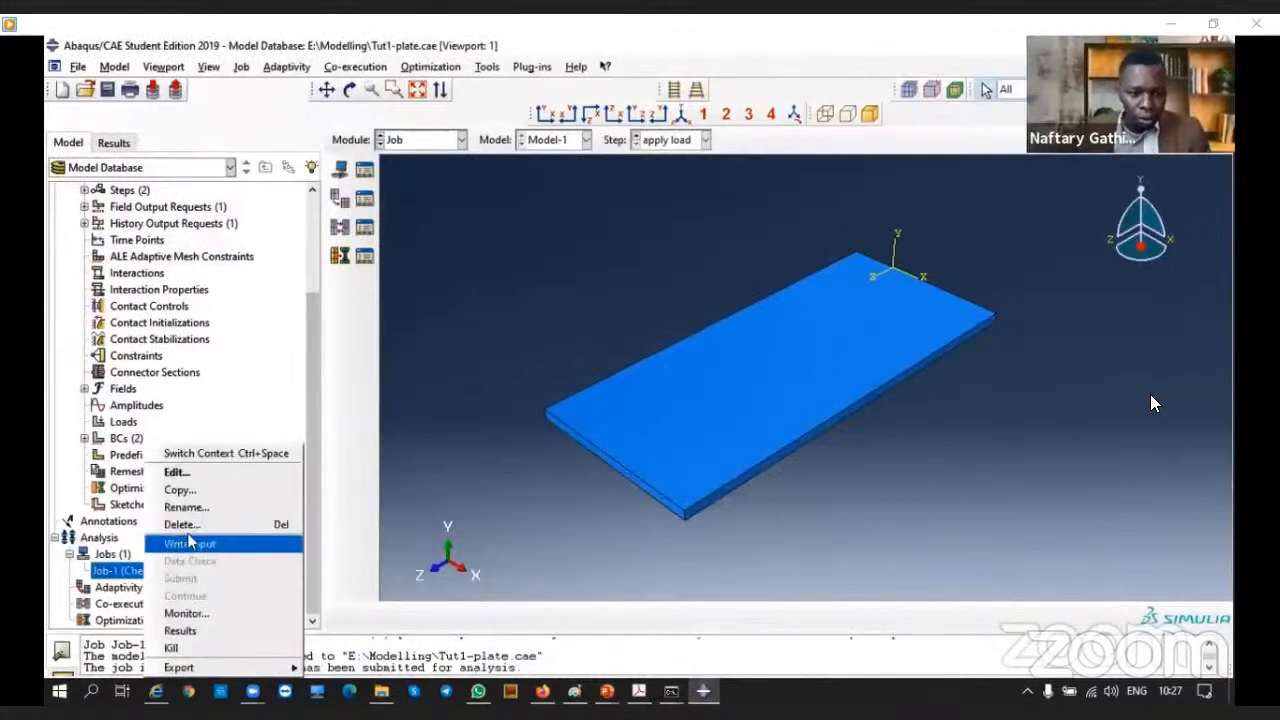
pyautogui.click(178, 613)
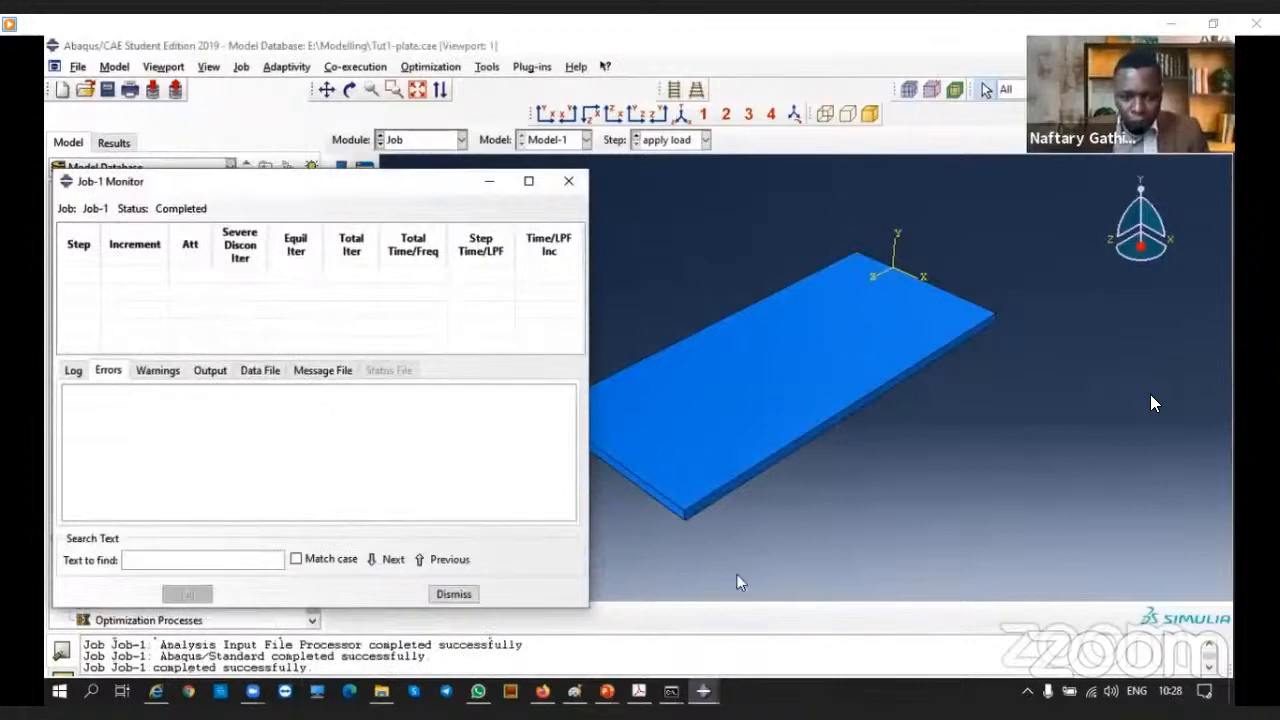
pyautogui.click(453, 594)
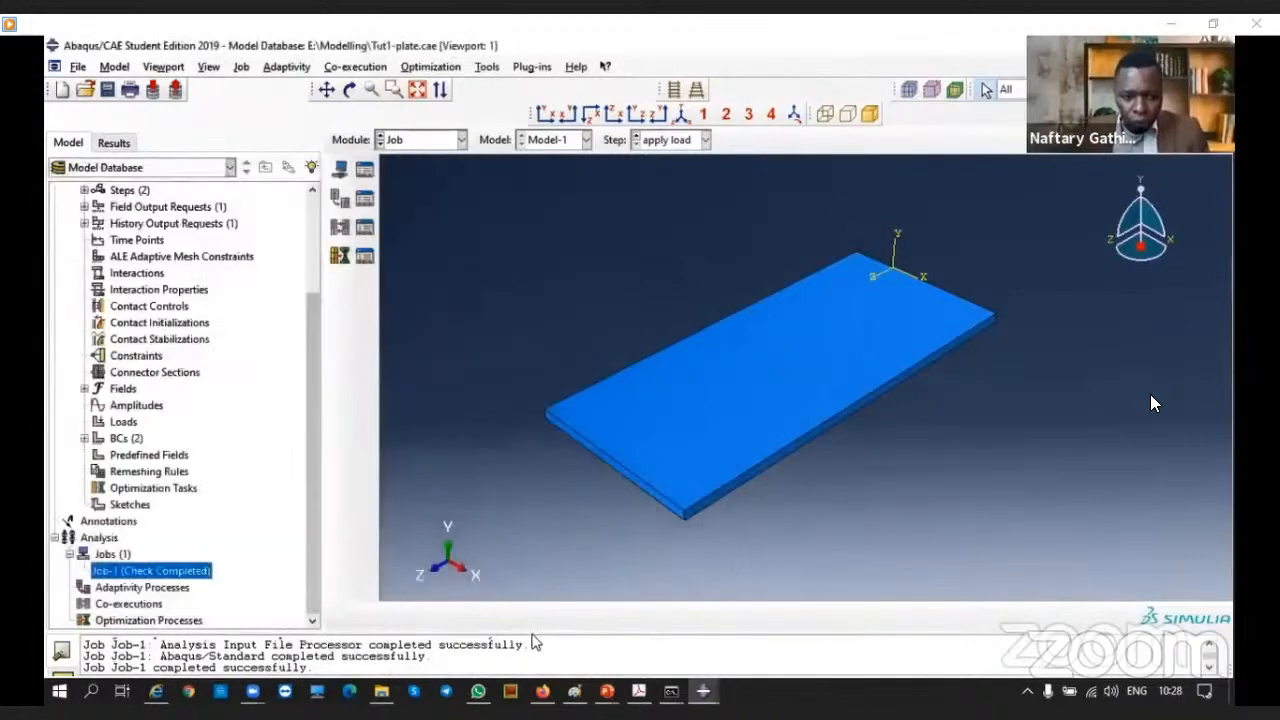
pyautogui.moveTo(531, 631); pyautogui.dragTo(527, 591)
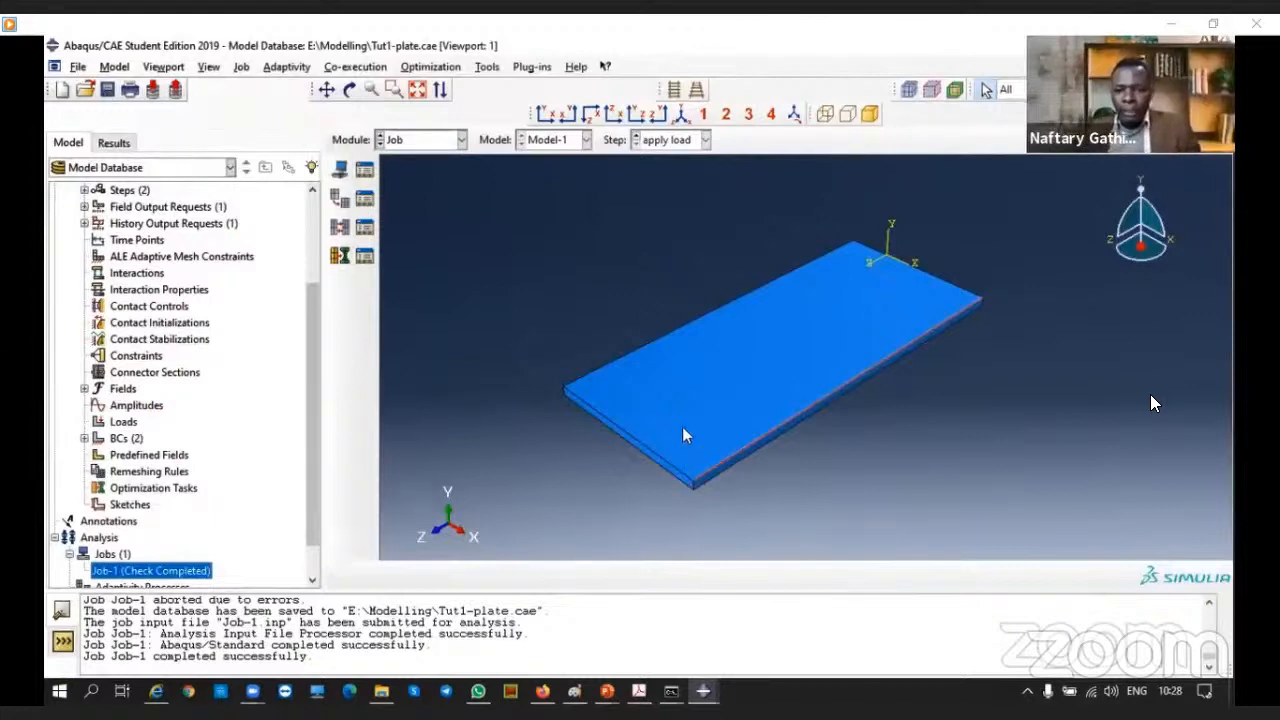
# Expand the field output requests of Model-1 down to the contents of F-Output-1 in the model tree
pyautogui.scroll(-2, 686, 434)
pyautogui.scroll(-3, 192, 557)
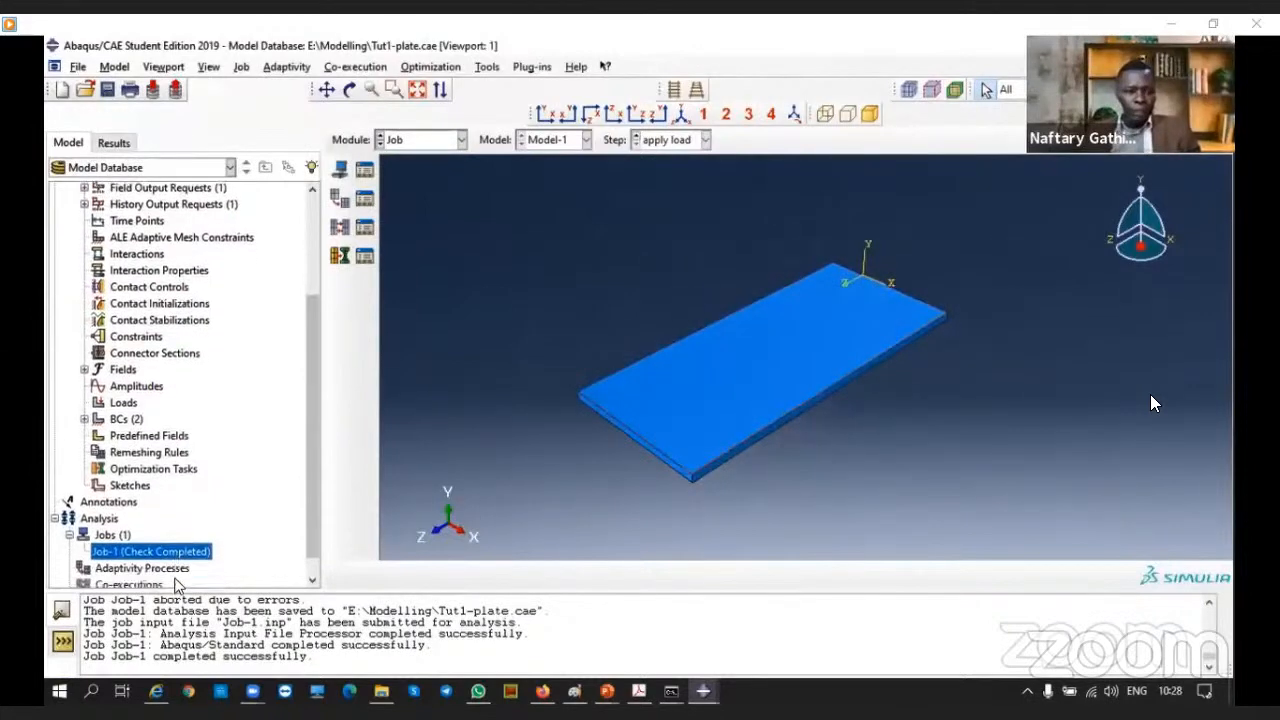
pyautogui.scroll(3, 156, 507)
pyautogui.scroll(2, 156, 507)
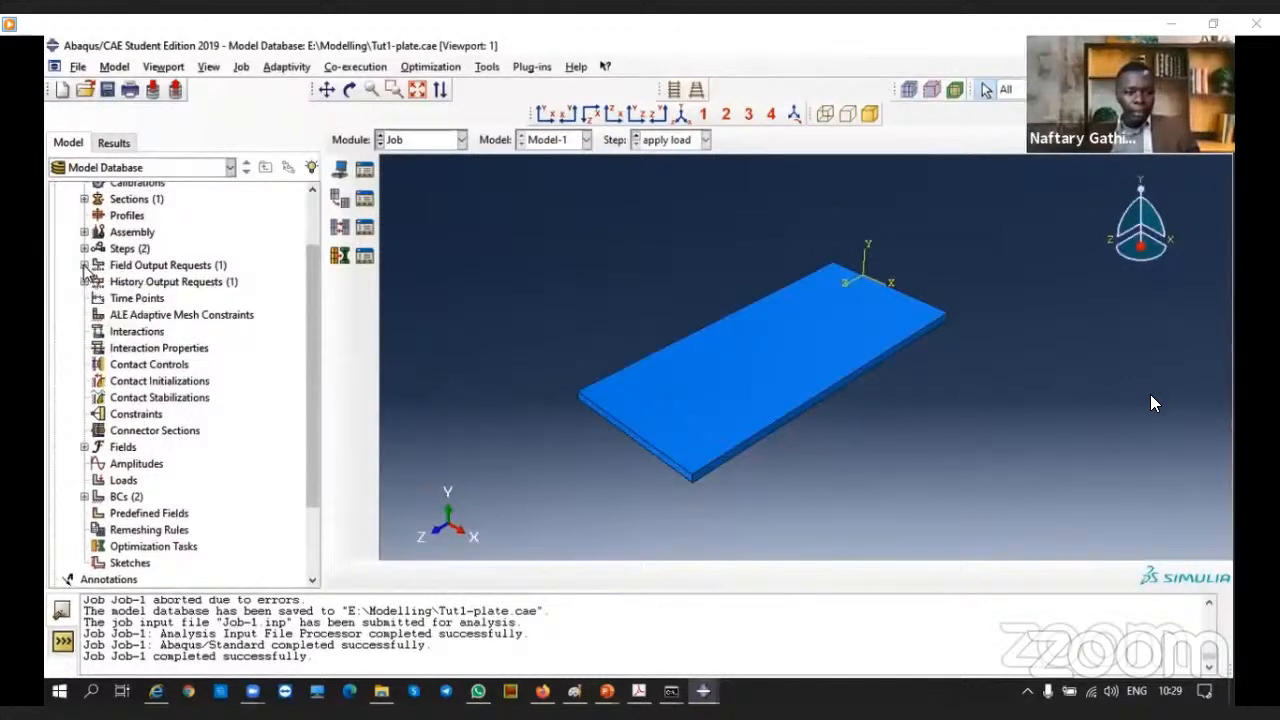
pyautogui.scroll(-2, 172, 528)
pyautogui.click(168, 529)
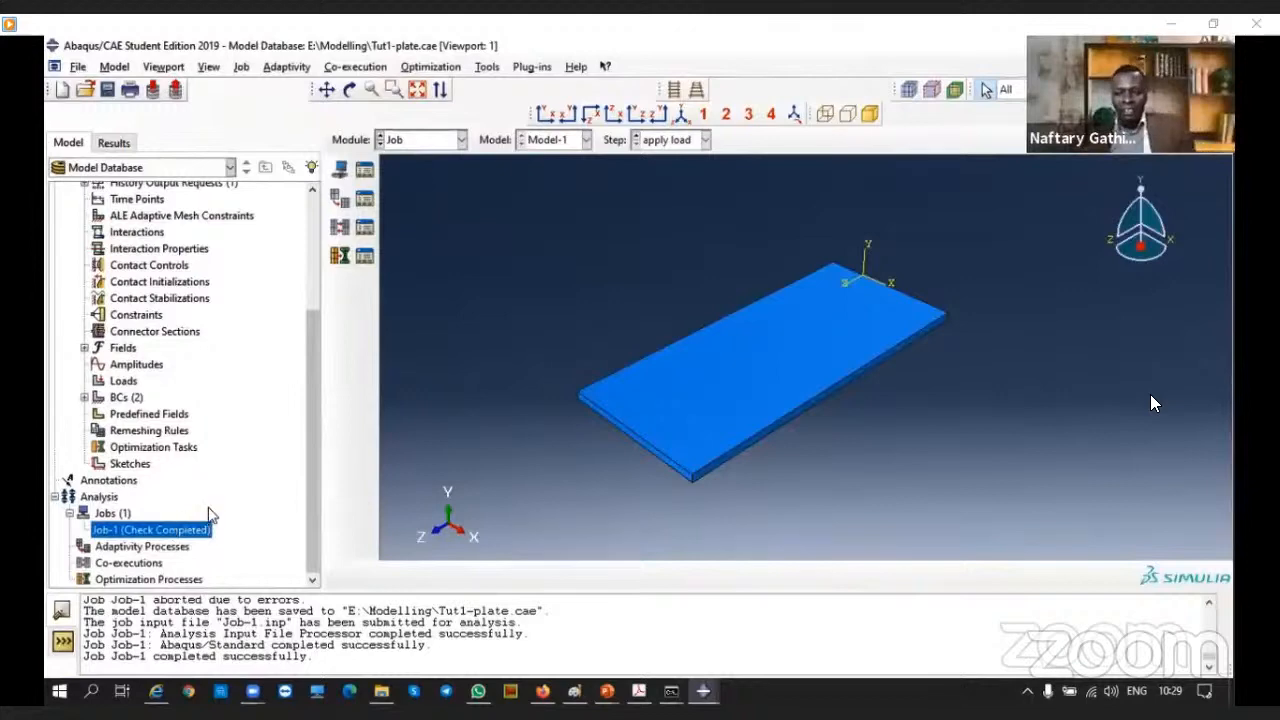
pyautogui.scroll(3, 207, 505)
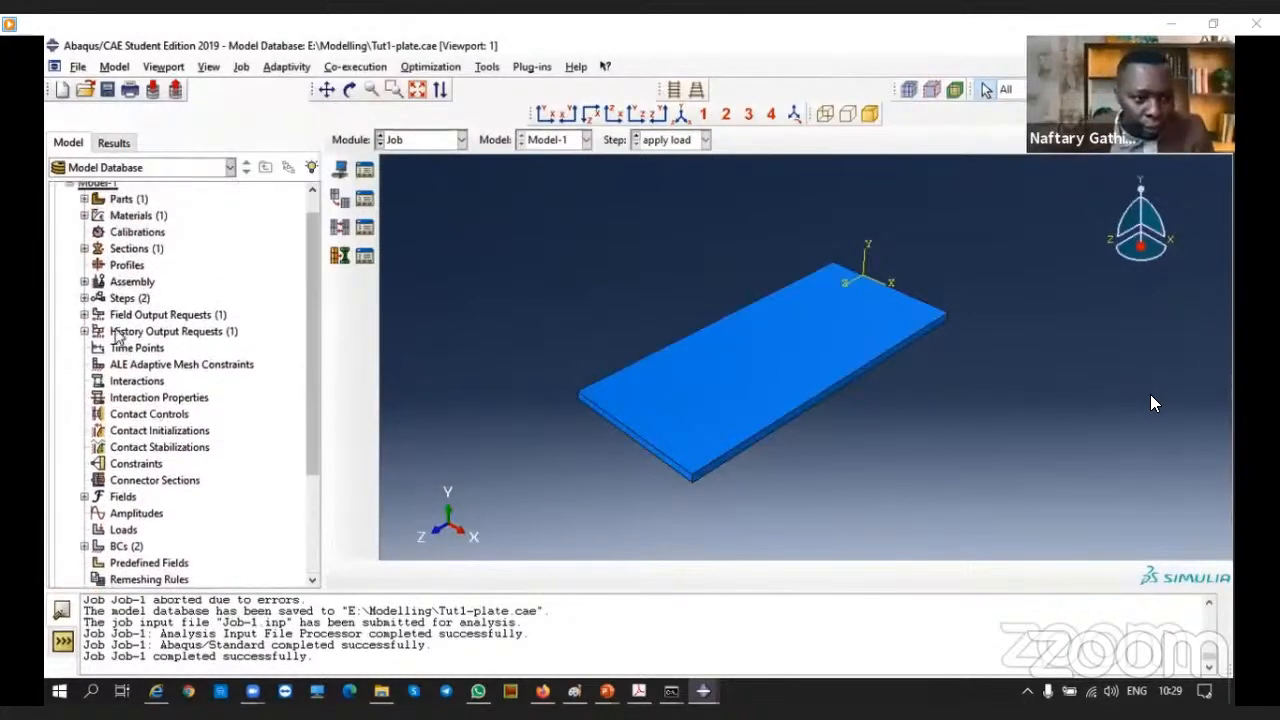
pyautogui.scroll(1, 98, 342)
pyautogui.scroll(1, 98, 342)
pyautogui.click(85, 339)
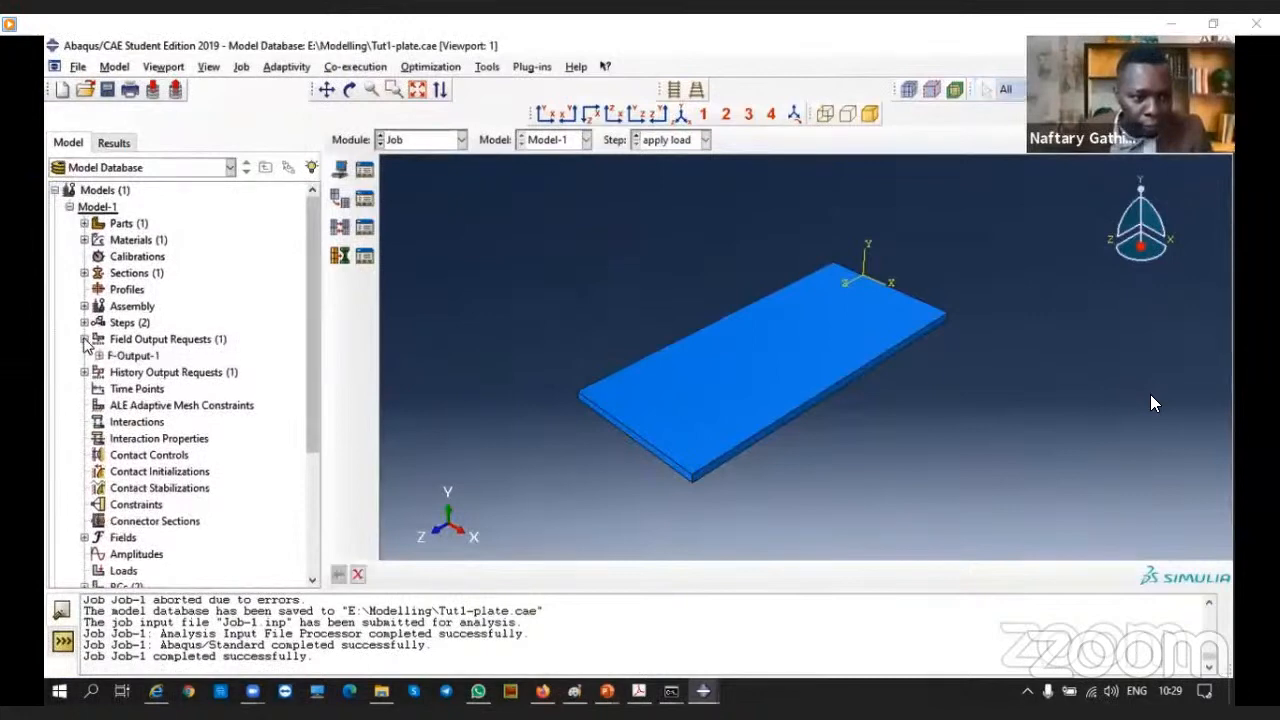
pyautogui.click(99, 356)
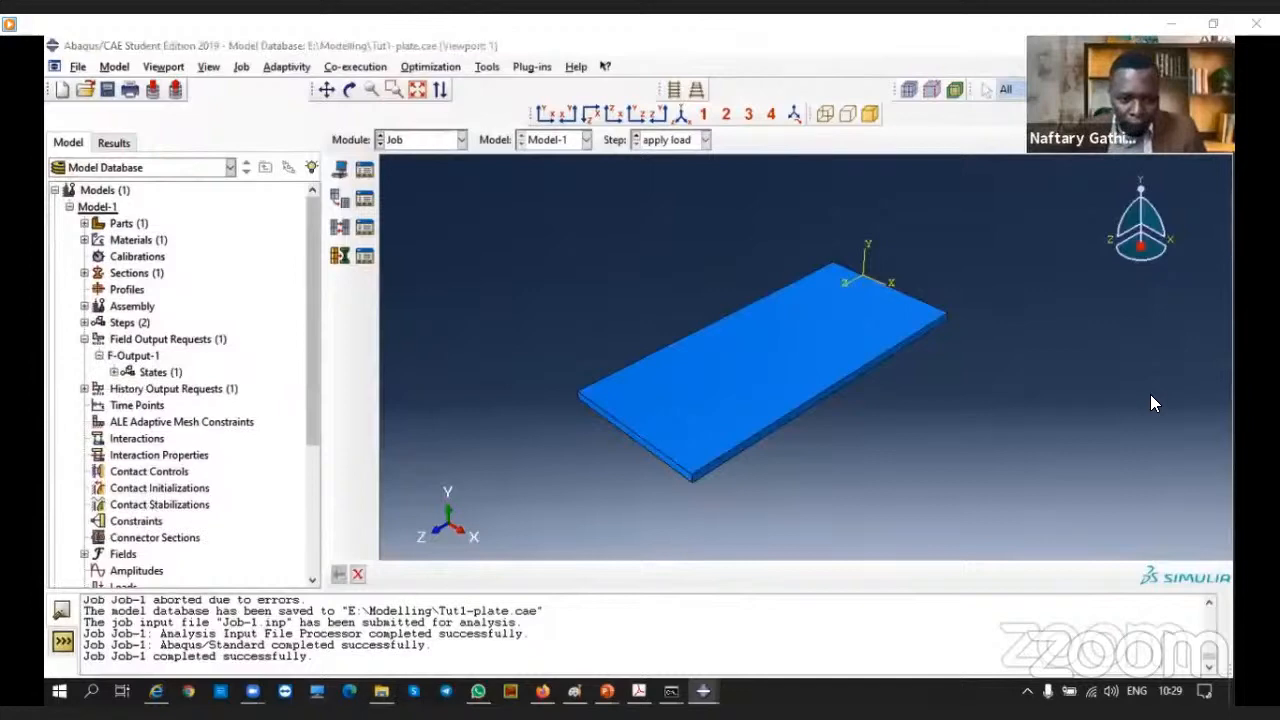
# Switch to File Explorer, examine the files in the Modelling folder on the E: drive, and return to Abaqus/CAE
pyautogui.press('super+e')
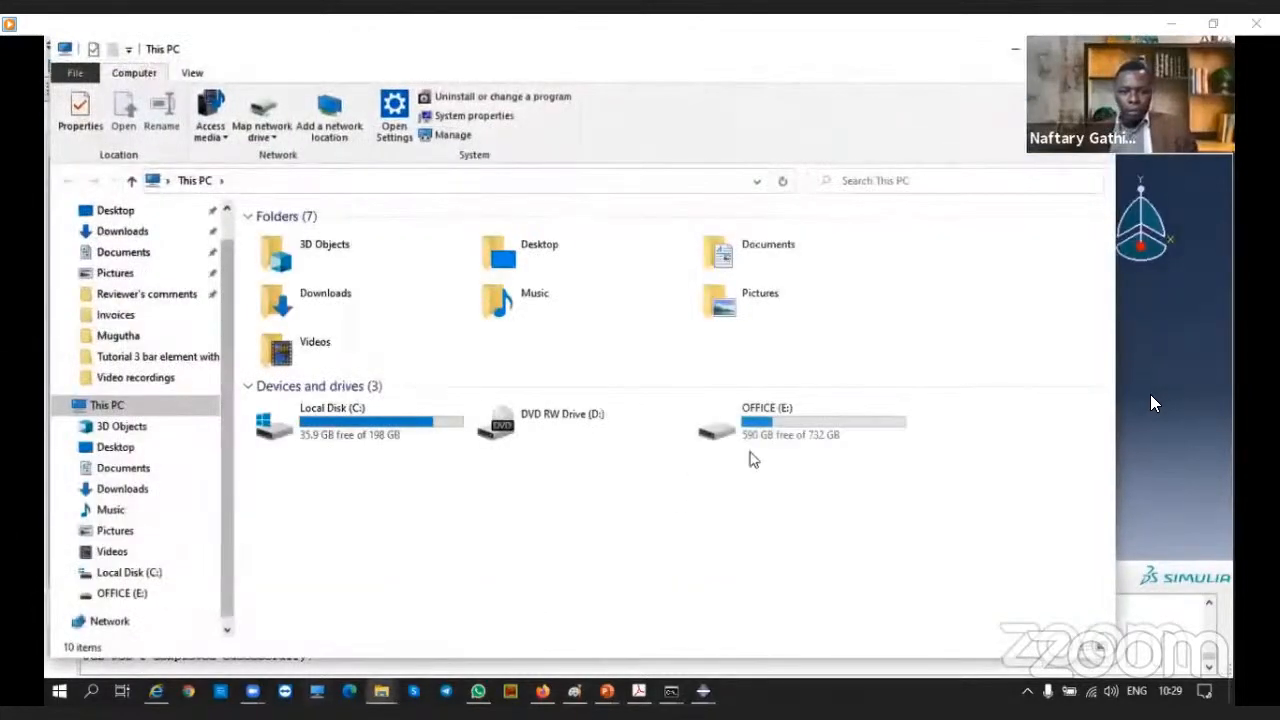
pyautogui.click(787, 436)
pyautogui.doubleClick(786, 434)
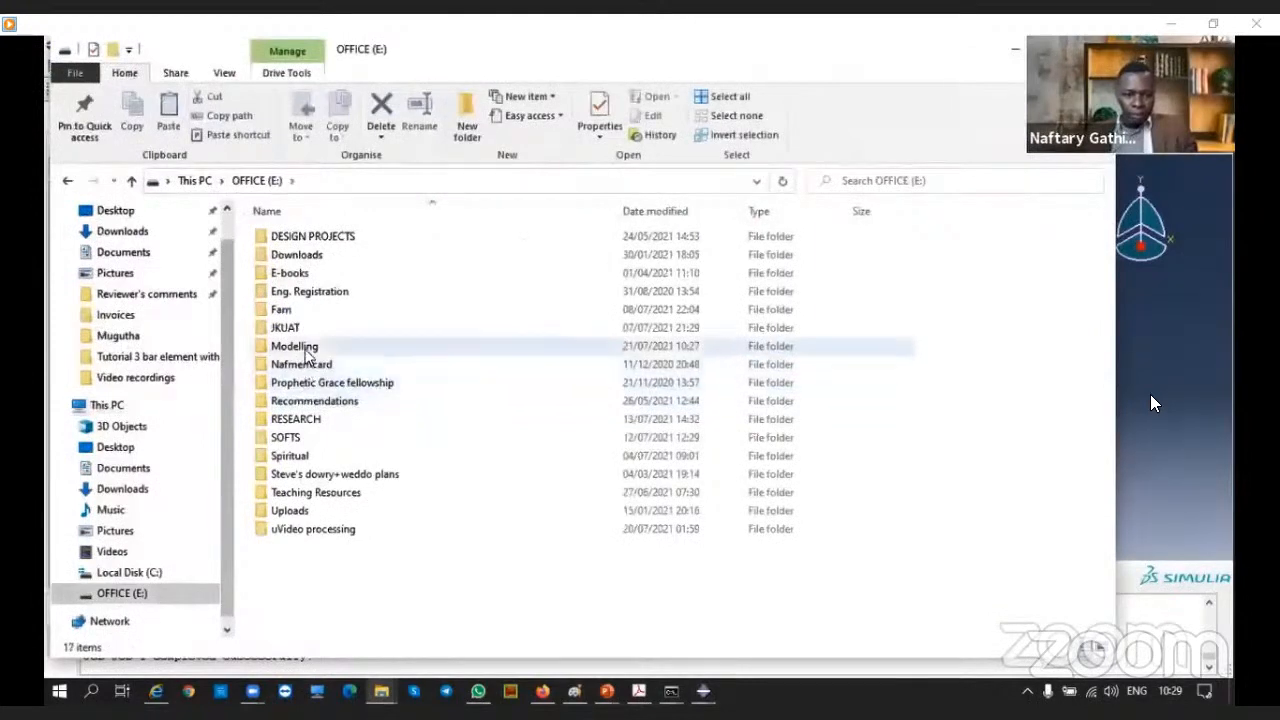
pyautogui.doubleClick(297, 346)
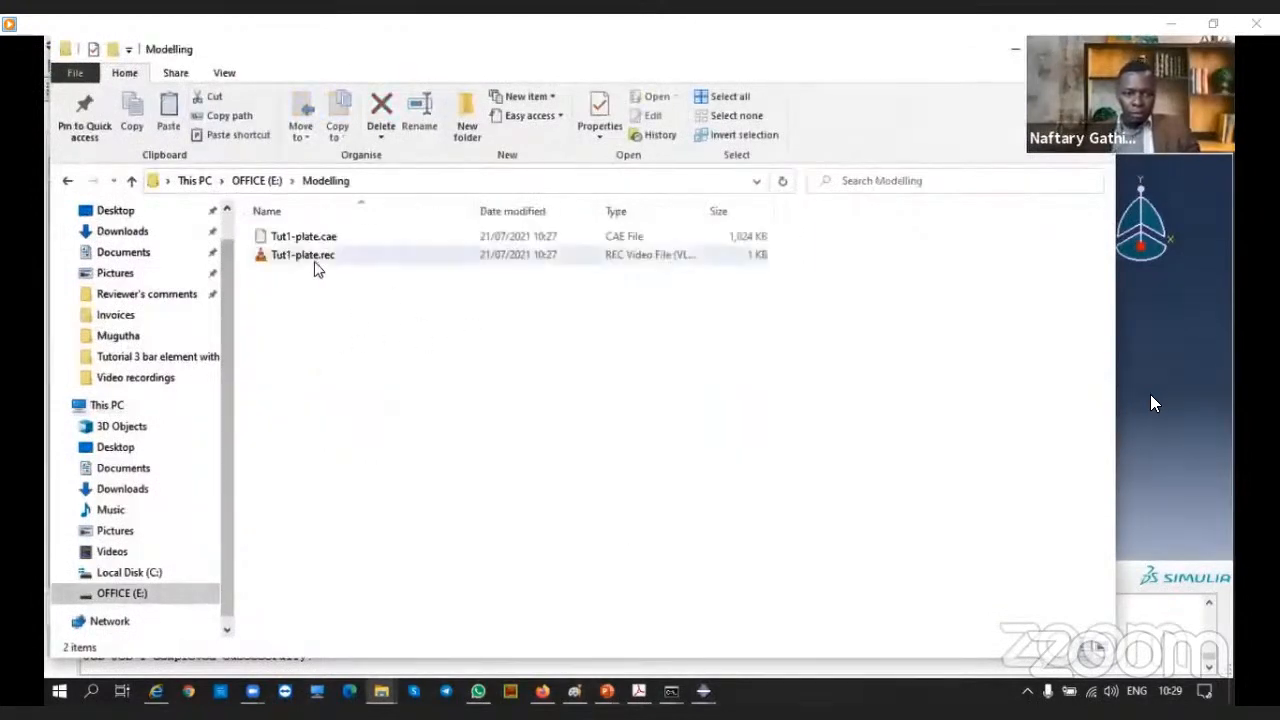
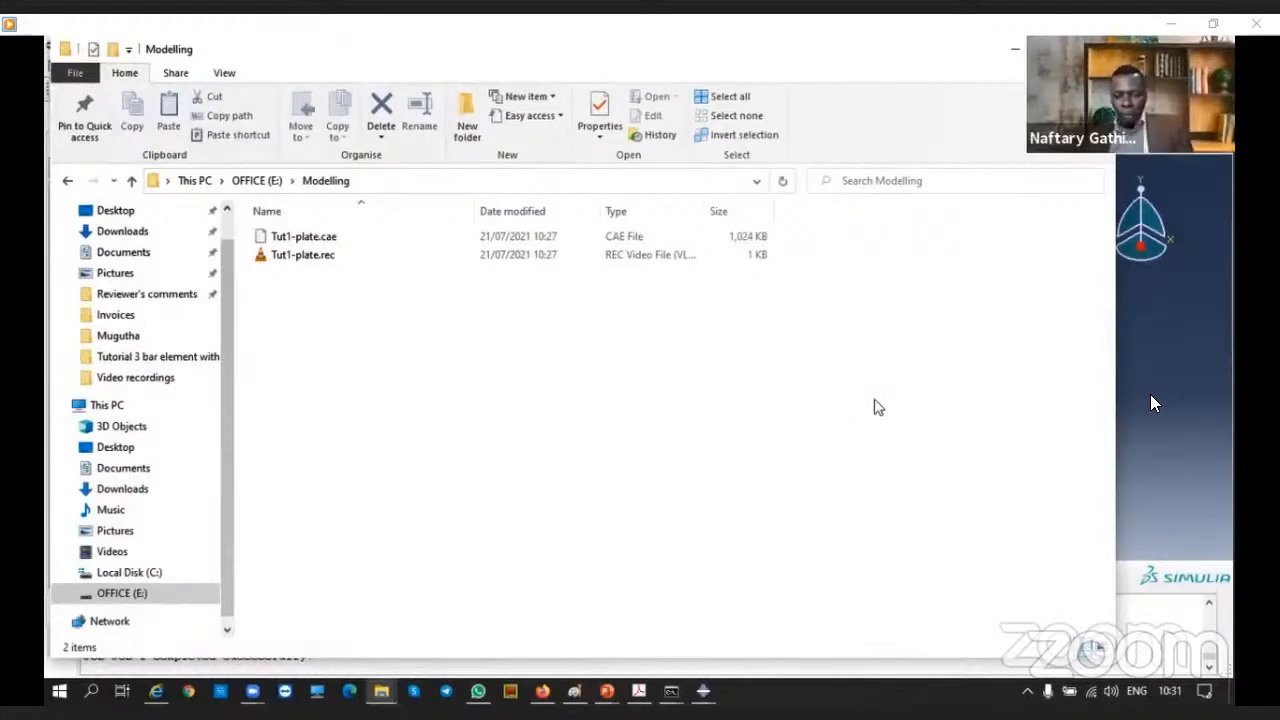
pyautogui.click(703, 691)
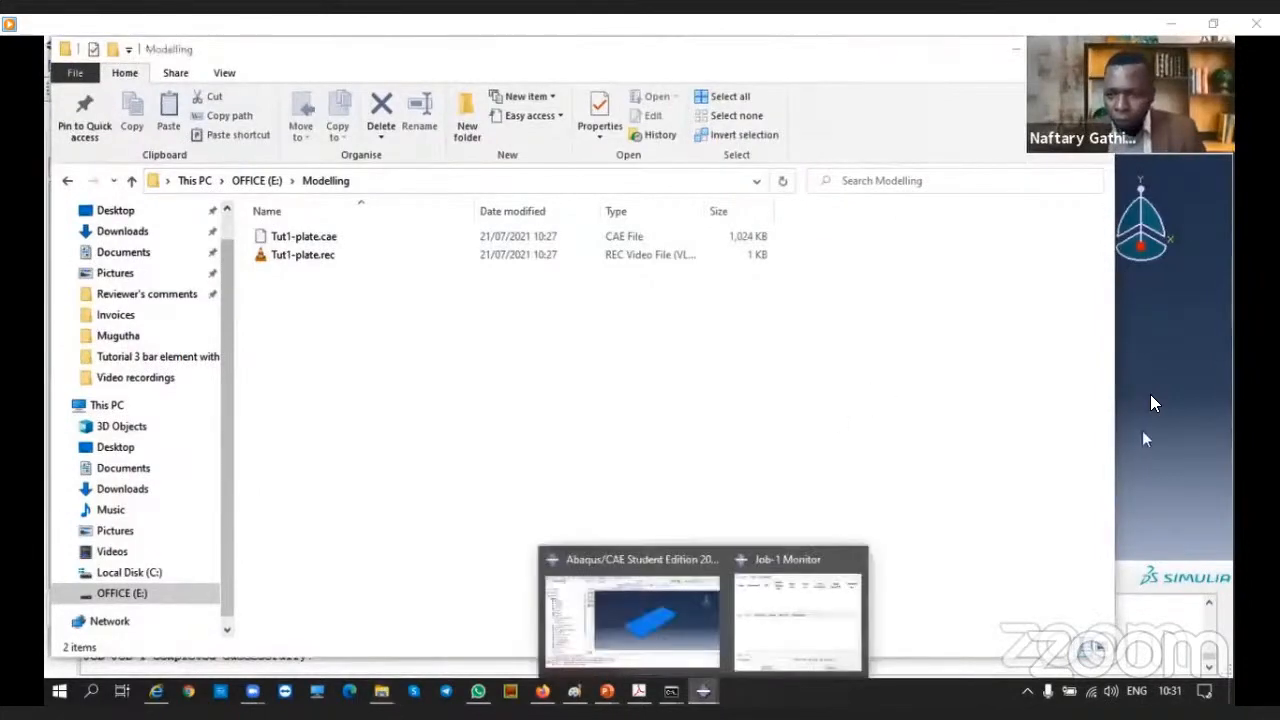
pyautogui.click(1142, 432)
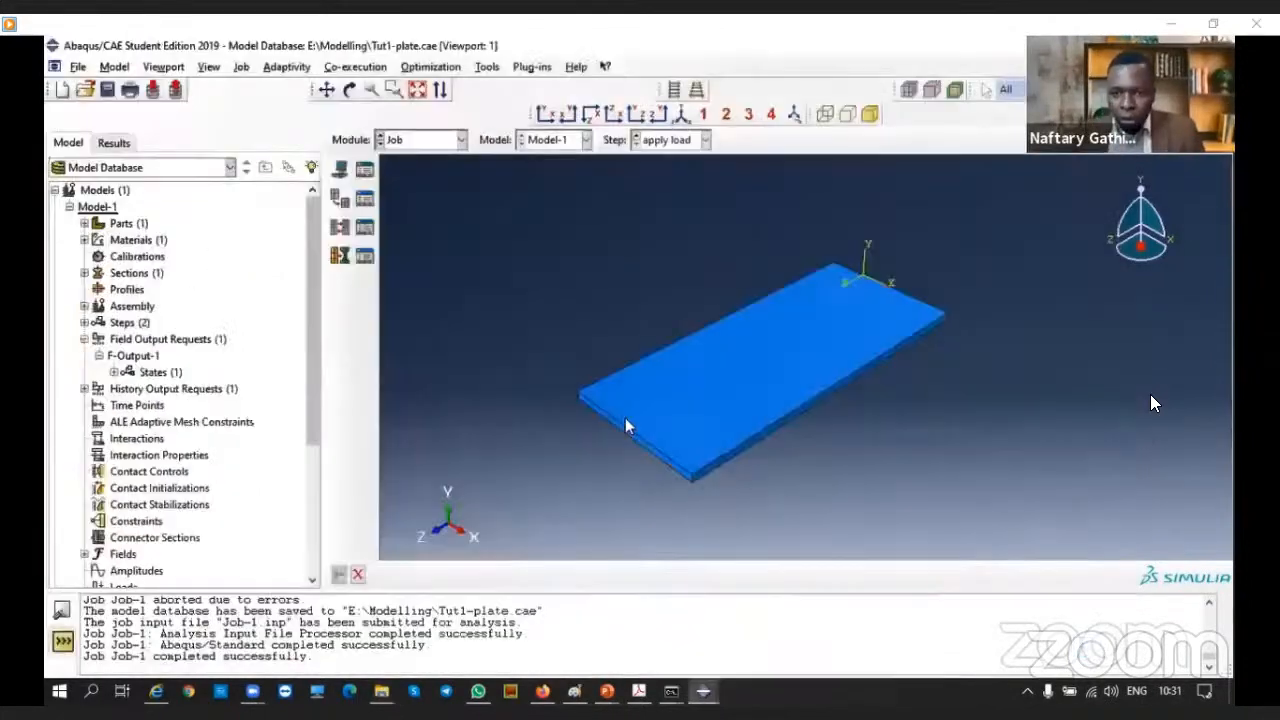
# Open the apply load state of F-Output-1 for editing and exclude all contact variables from its output
pyautogui.click(114, 372)
pyautogui.doubleClick(172, 390)
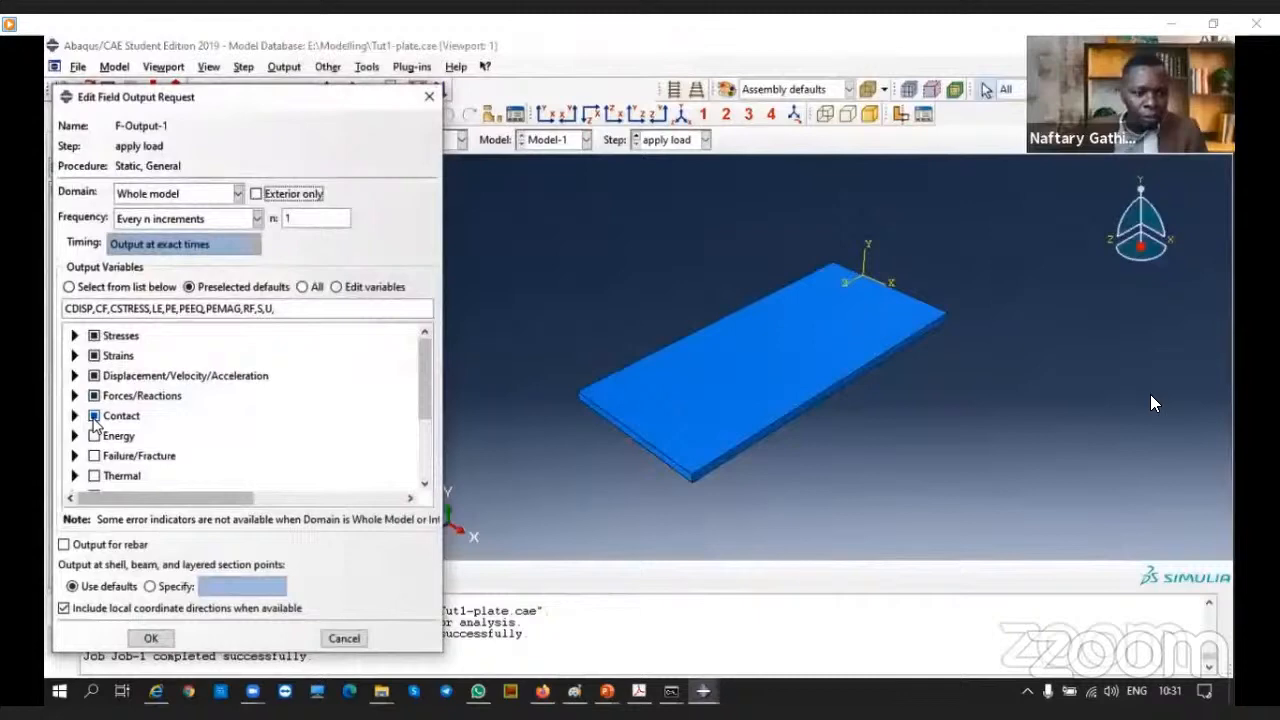
pyautogui.moveTo(292, 310); pyautogui.dragTo(62, 312)
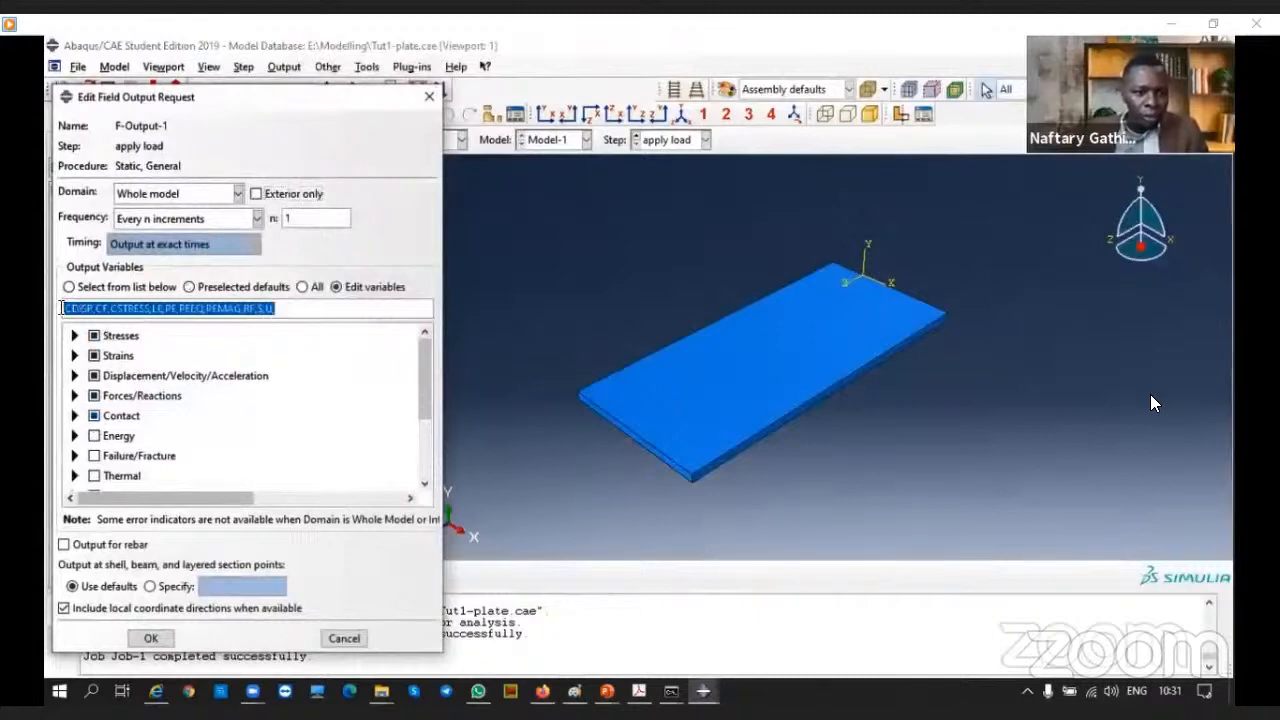
pyautogui.click(94, 417)
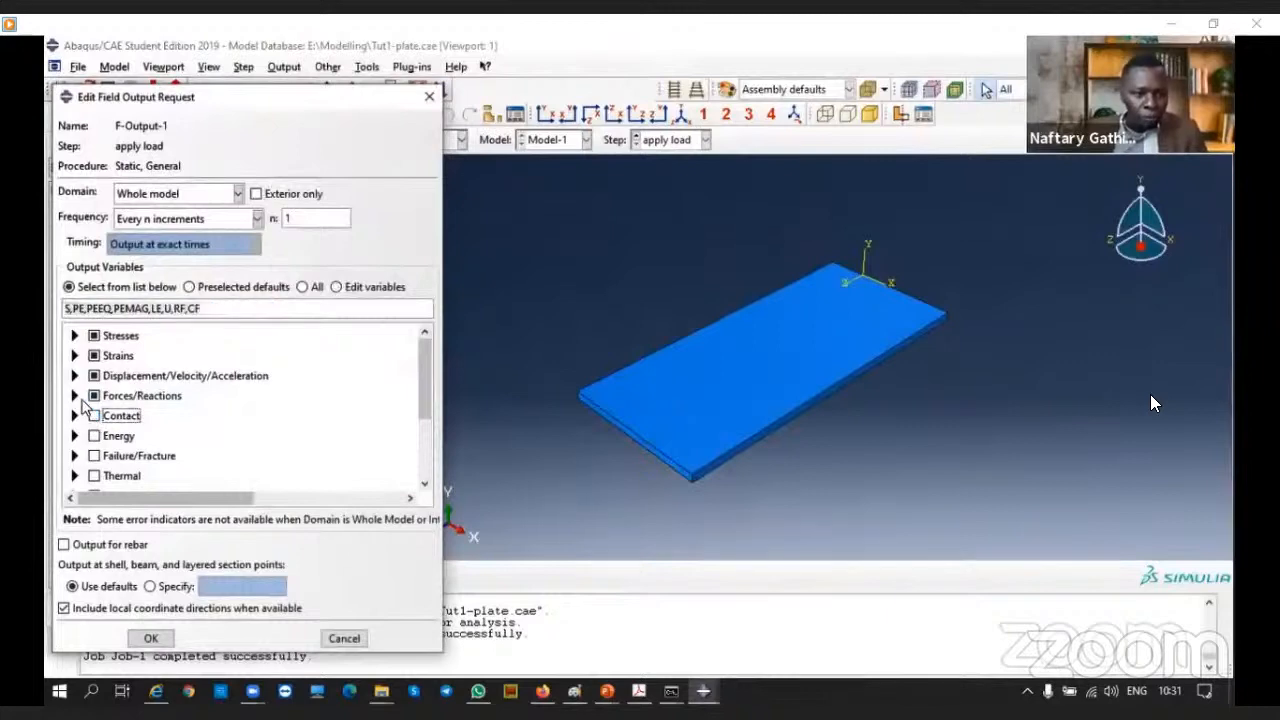
# Remove CF, Concentrated forces and moments, from the force and reaction outputs of the field output request
pyautogui.click(74, 396)
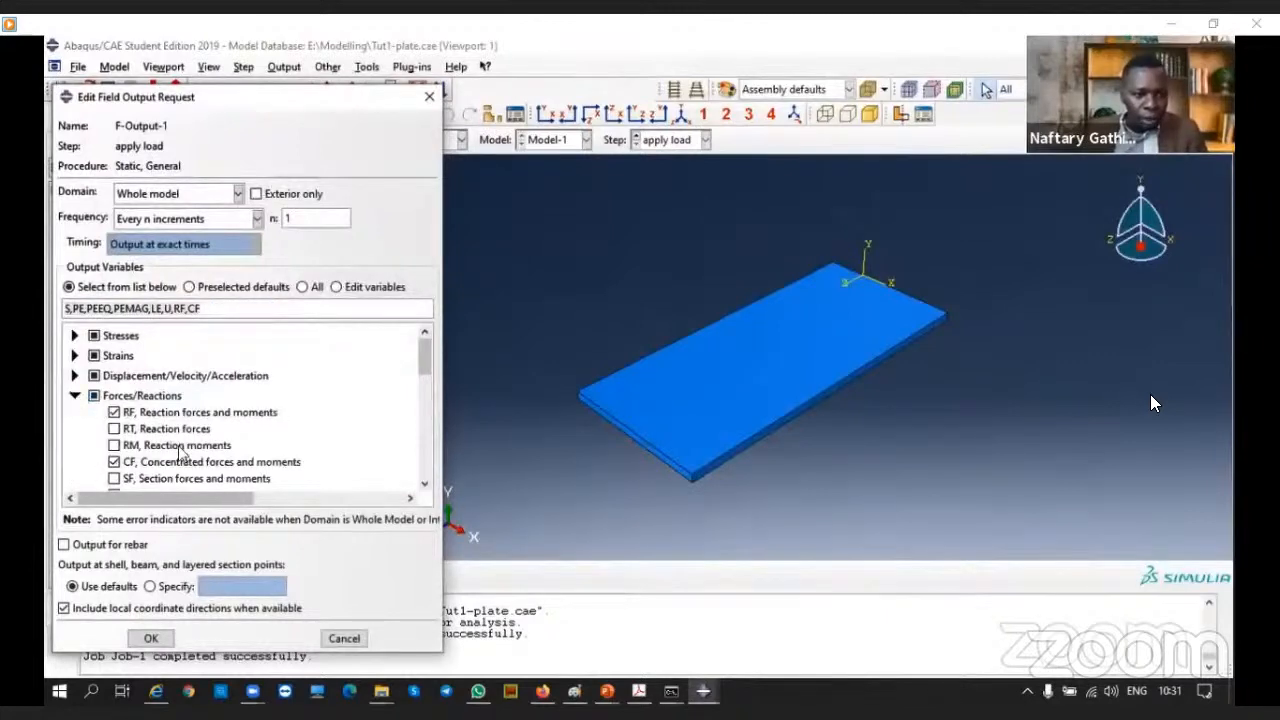
pyautogui.click(114, 462)
pyautogui.scroll(-1, 218, 478)
pyautogui.scroll(-3, 218, 478)
pyautogui.scroll(4, 218, 470)
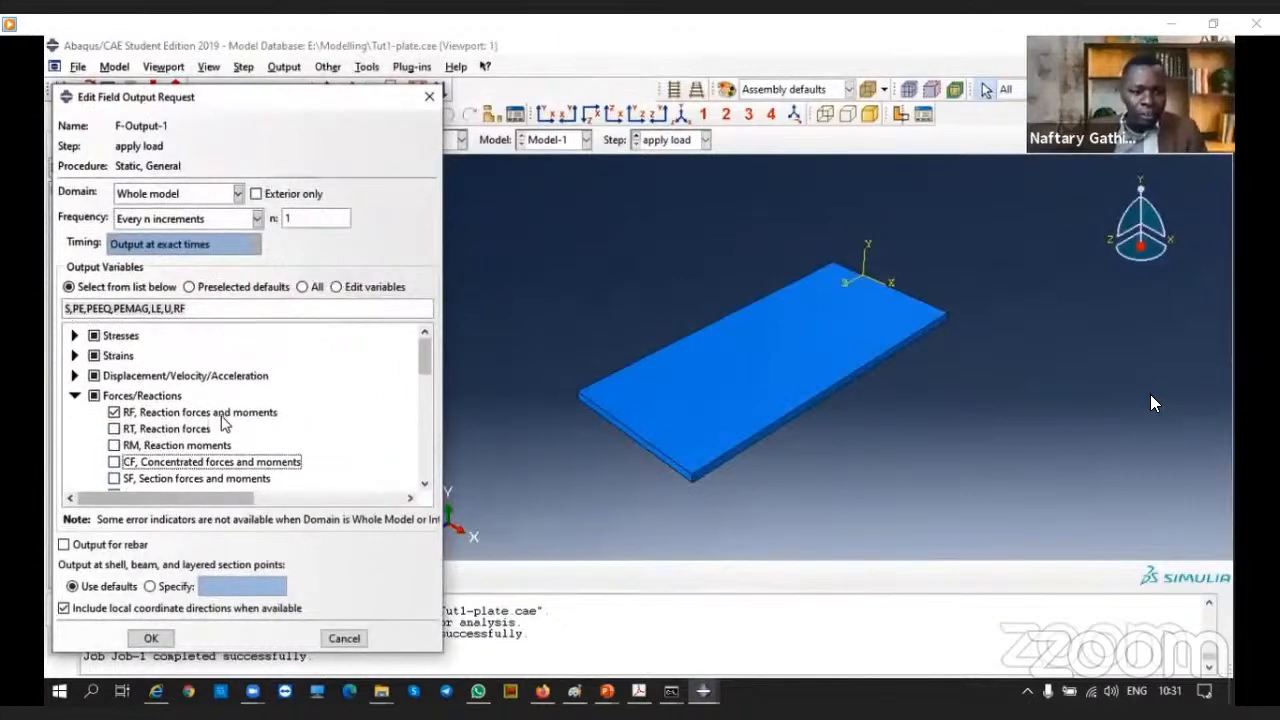
pyautogui.scroll(-4, 222, 420)
pyautogui.scroll(4, 180, 440)
# Request RT, Reaction forces, in place of RF, Reaction forces and moments, and review the other force and reaction variables
pyautogui.click(114, 429)
pyautogui.click(115, 412)
pyautogui.scroll(-1, 266, 470)
pyautogui.scroll(1, 266, 470)
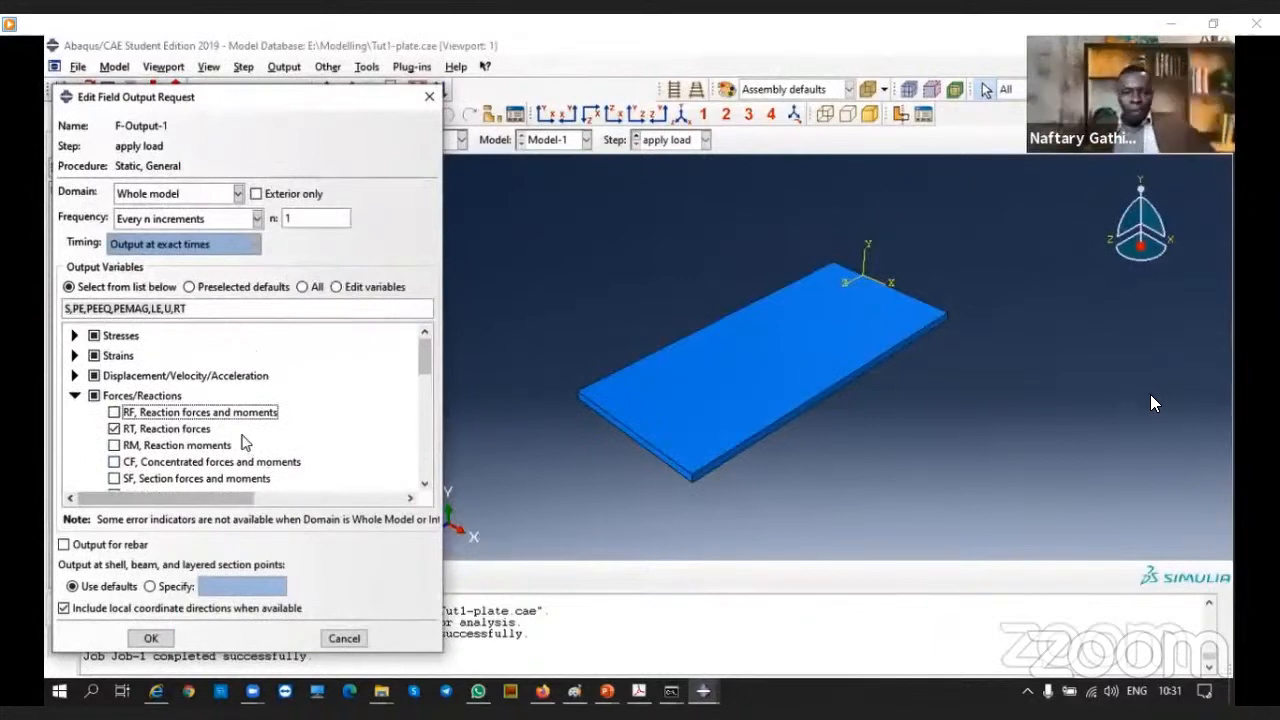
pyautogui.scroll(-4, 257, 440)
pyautogui.scroll(1, 265, 437)
pyautogui.scroll(-4, 268, 435)
pyautogui.scroll(7, 271, 434)
pyautogui.scroll(1, 244, 425)
pyautogui.click(74, 395)
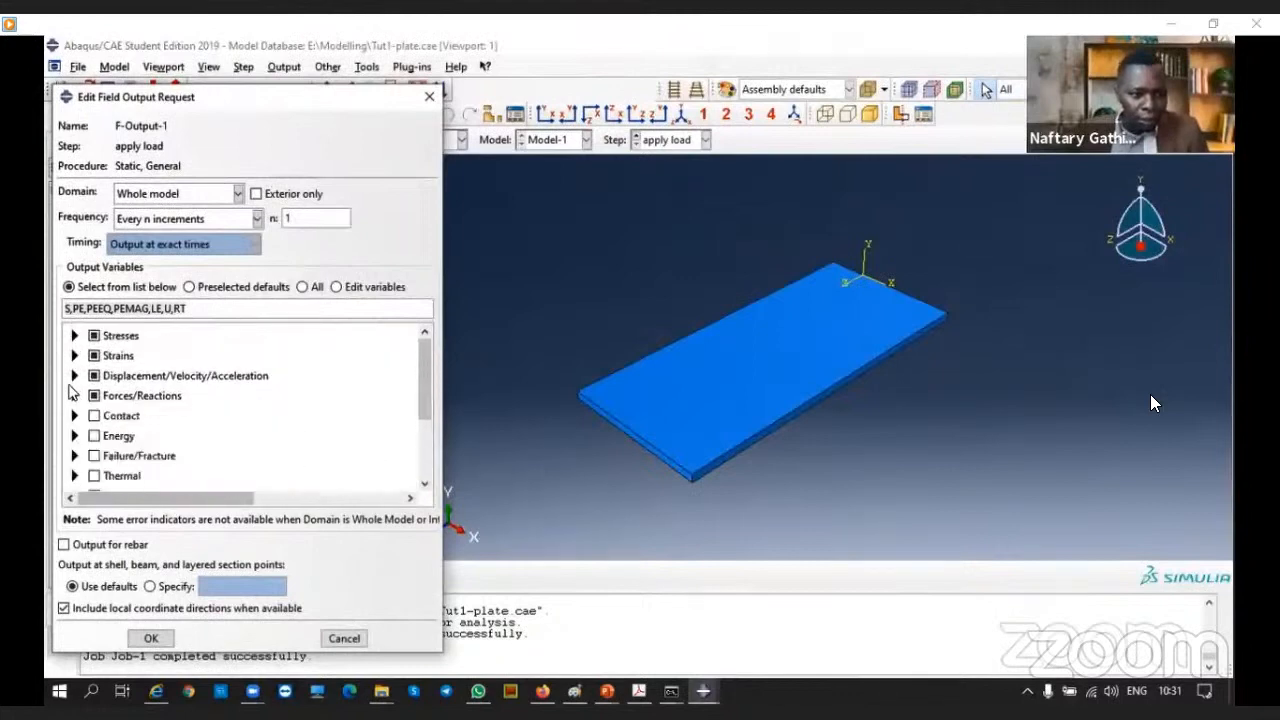
# Request UT, Translations, in place of U, Translations and rotations, among the displacement outputs
pyautogui.click(74, 376)
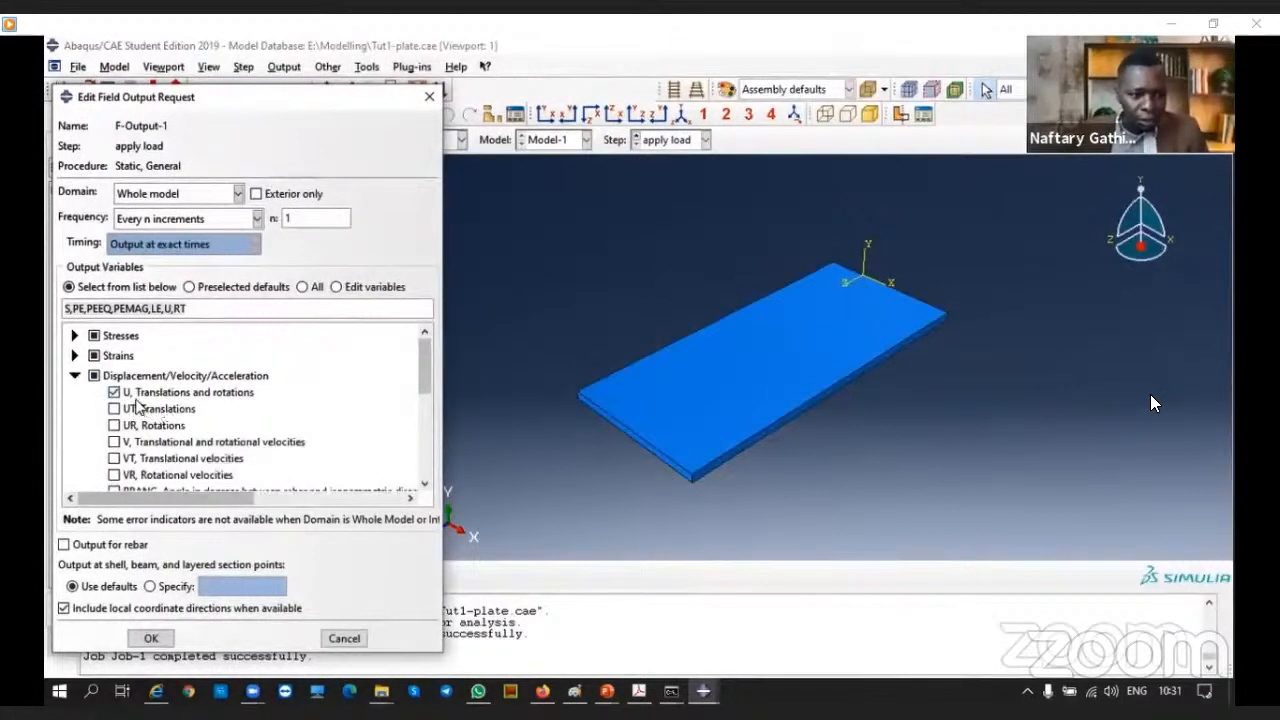
pyautogui.click(114, 409)
pyautogui.click(114, 392)
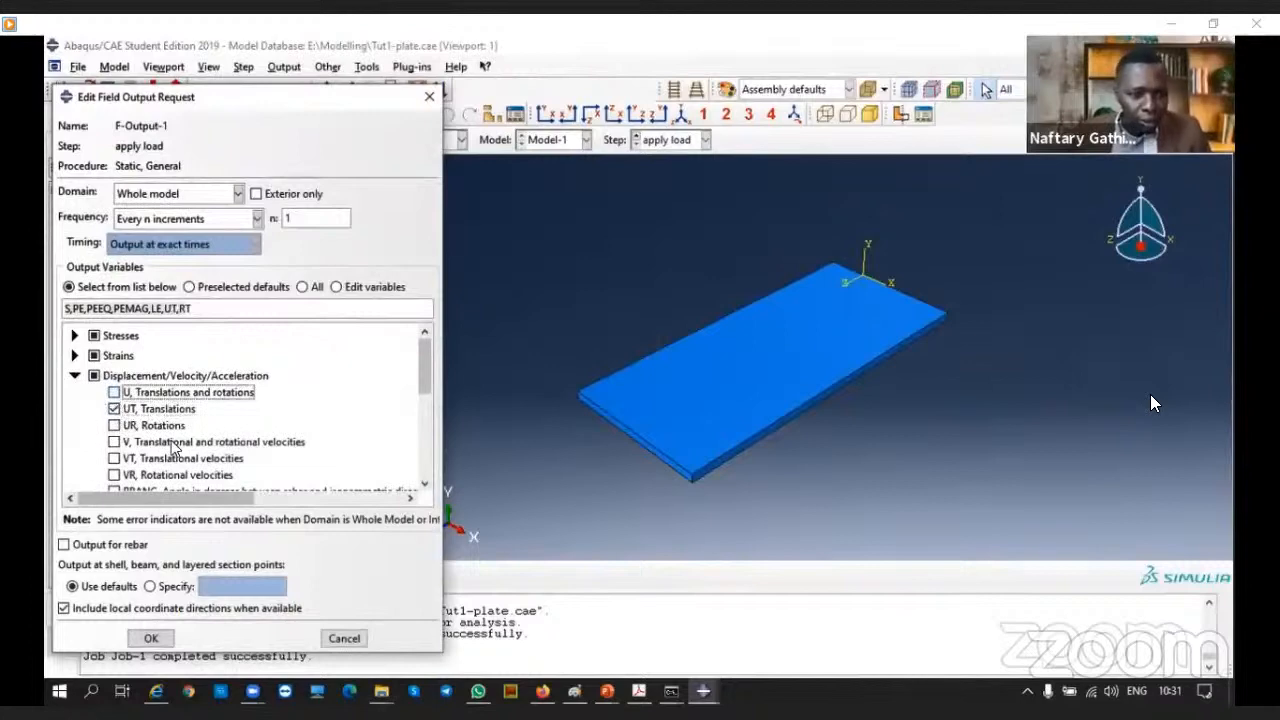
pyautogui.scroll(-1, 172, 447)
pyautogui.scroll(1, 172, 447)
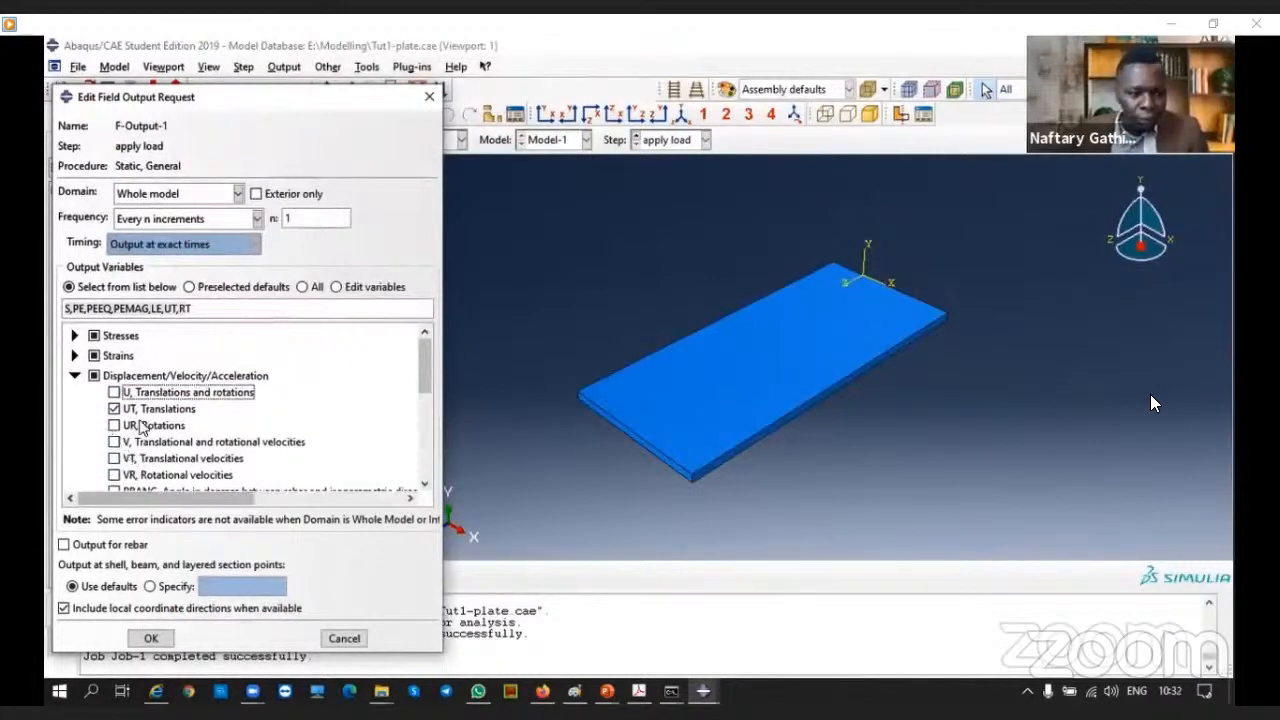
pyautogui.click(74, 375)
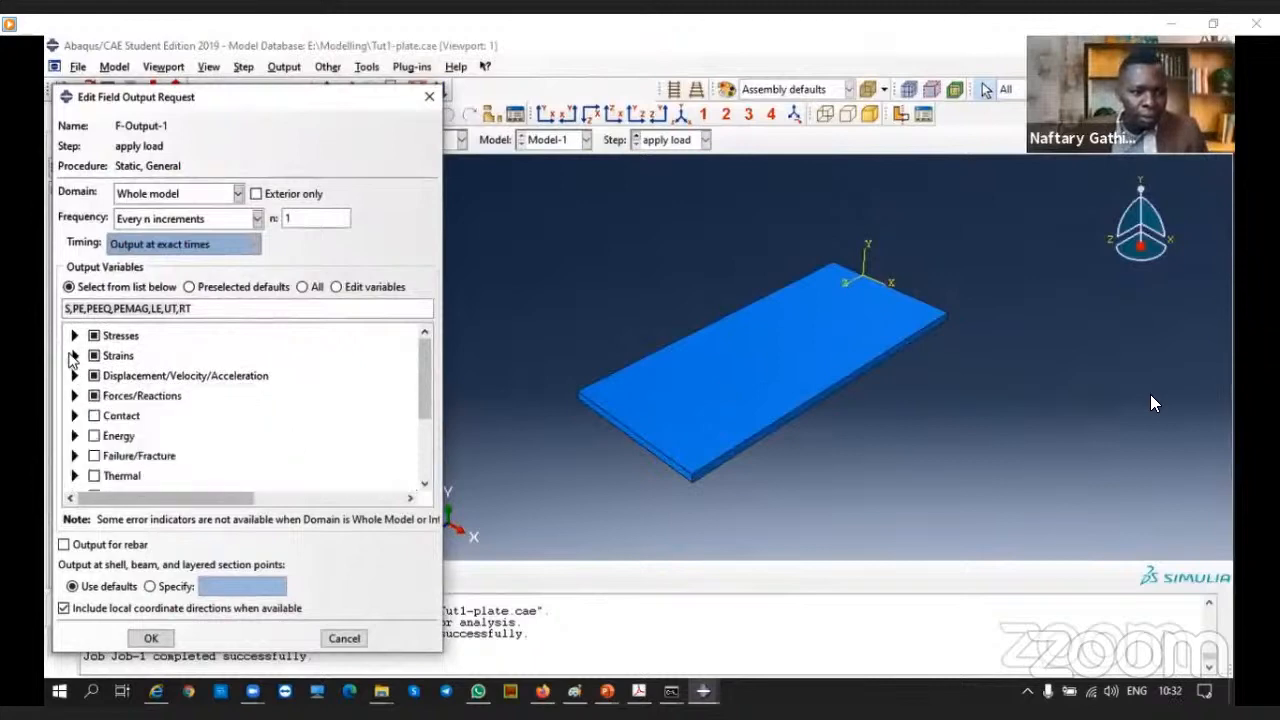
# Remove the plastic strain variables PE, PEEQ and PEMAG from the strain outputs
pyautogui.click(74, 355)
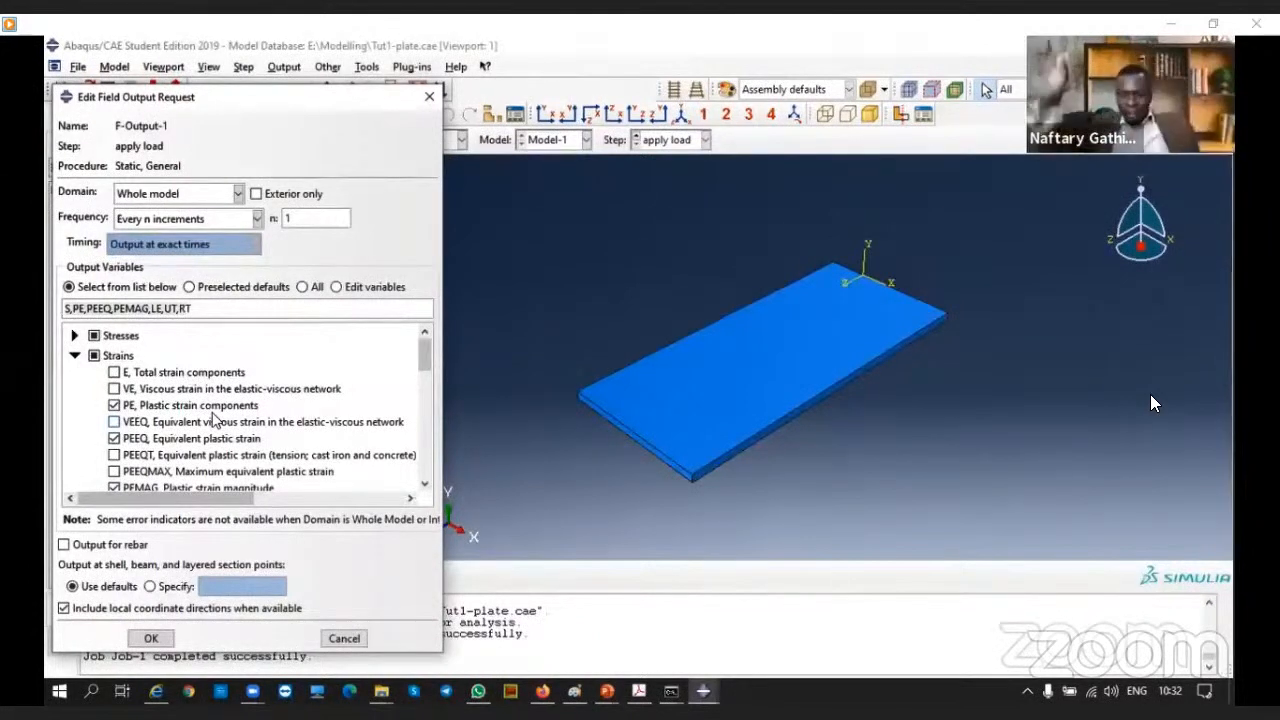
pyautogui.click(114, 405)
pyautogui.click(114, 438)
pyautogui.scroll(-1, 116, 440)
pyautogui.click(114, 436)
pyautogui.scroll(-1, 116, 440)
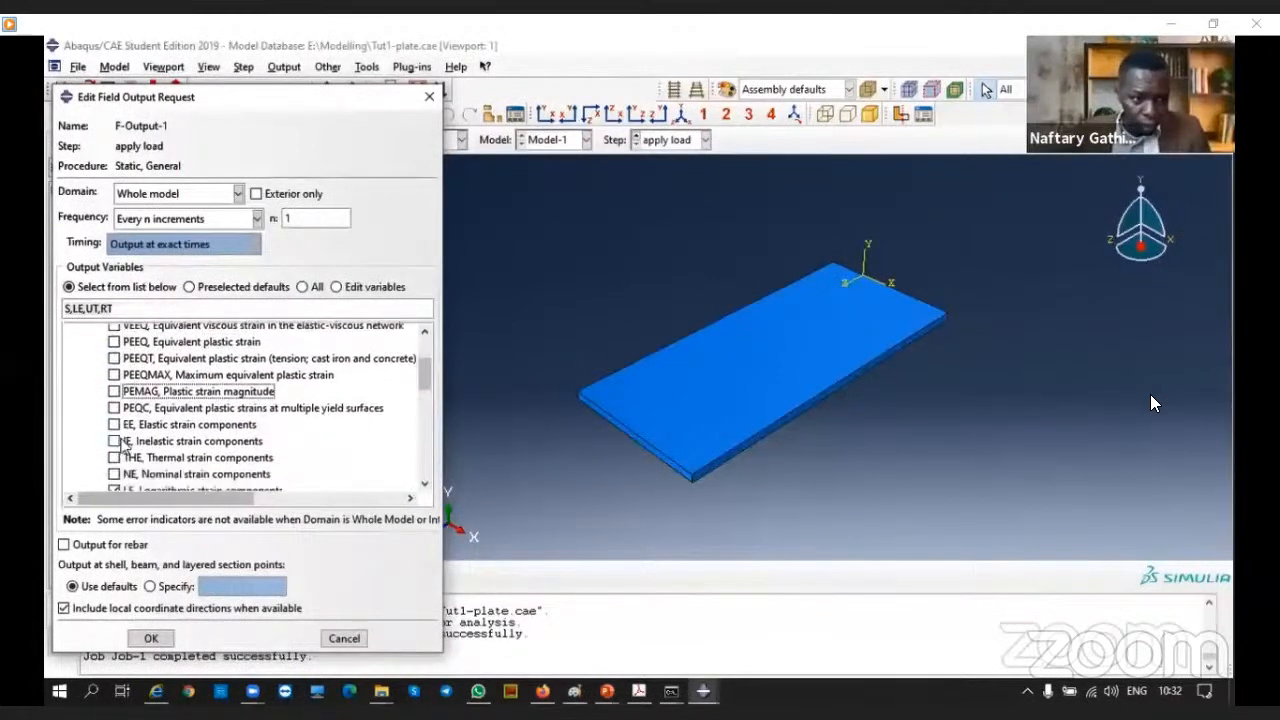
# Request EE, Elastic strain components, and remove LE, Logarithmic strain components, from the strain outputs
pyautogui.click(114, 417)
pyautogui.scroll(-1, 118, 425)
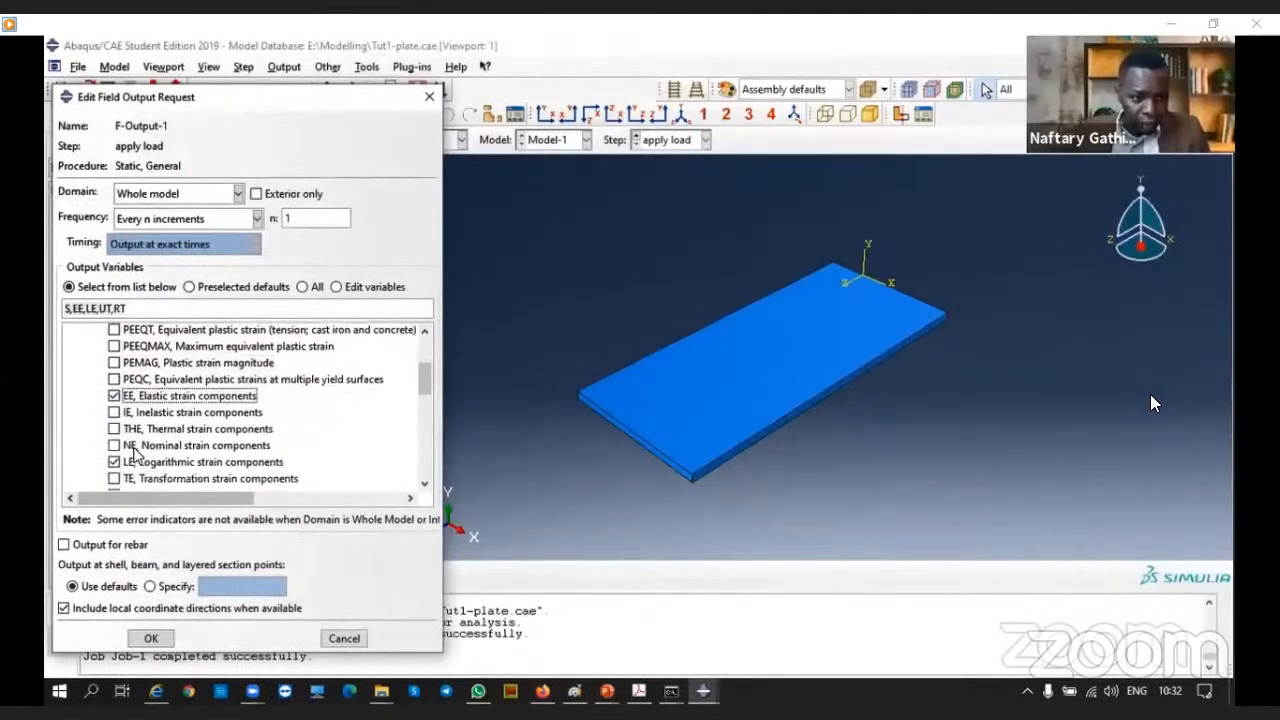
pyautogui.click(114, 433)
pyautogui.scroll(-1, 130, 445)
pyautogui.scroll(-3, 143, 466)
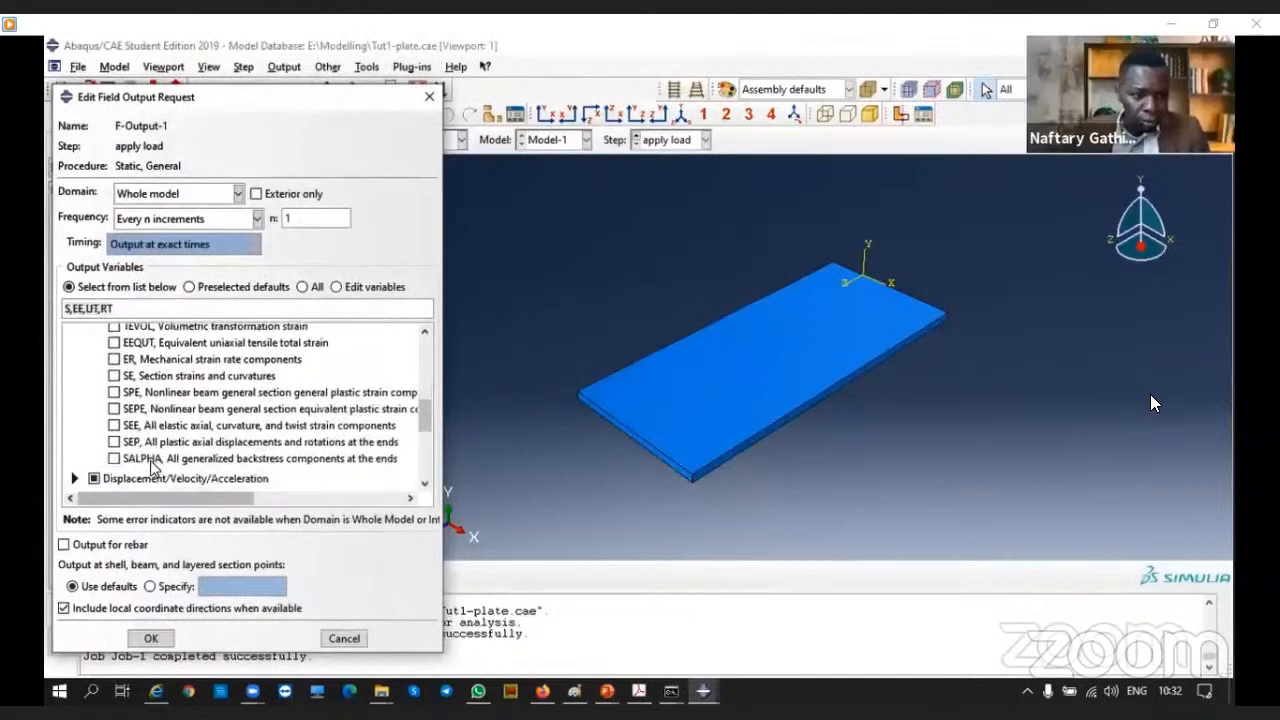
pyautogui.scroll(6, 137, 450)
pyautogui.scroll(1, 135, 450)
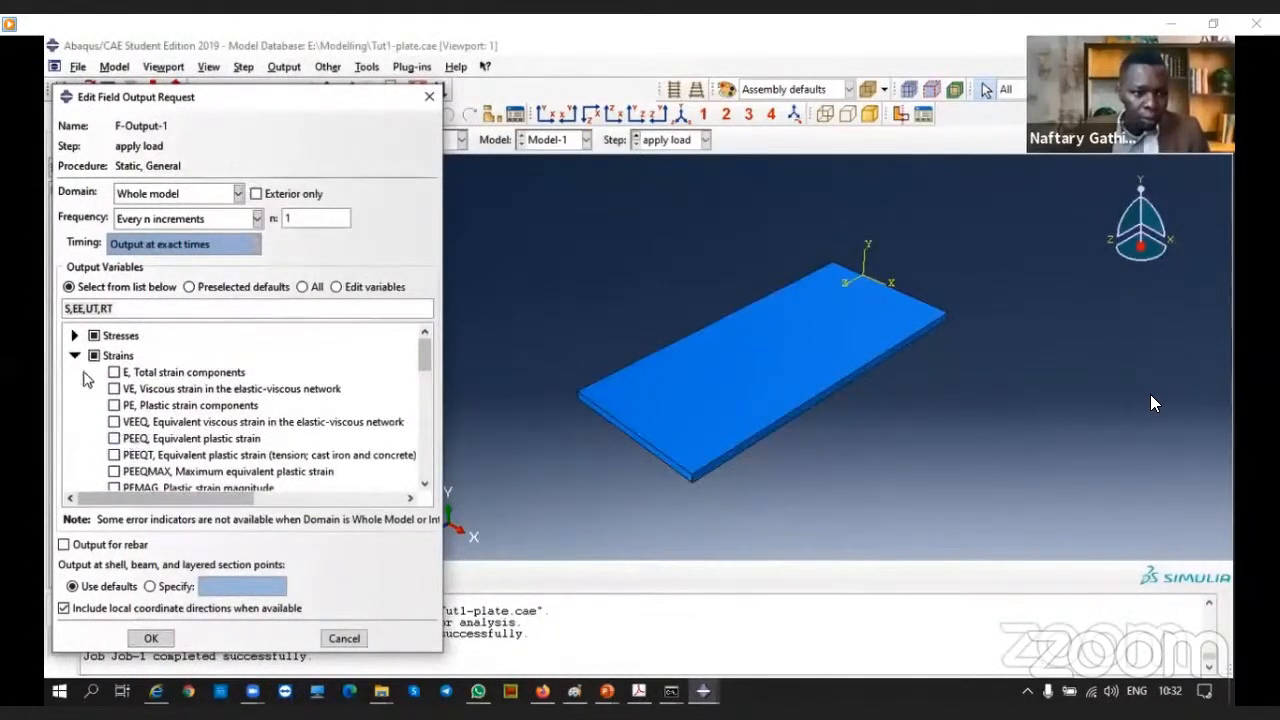
pyautogui.click(75, 352)
# Review the stress variables and domain choices, keep S and Whole model, and save the F-Output-1 request
pyautogui.click(75, 338)
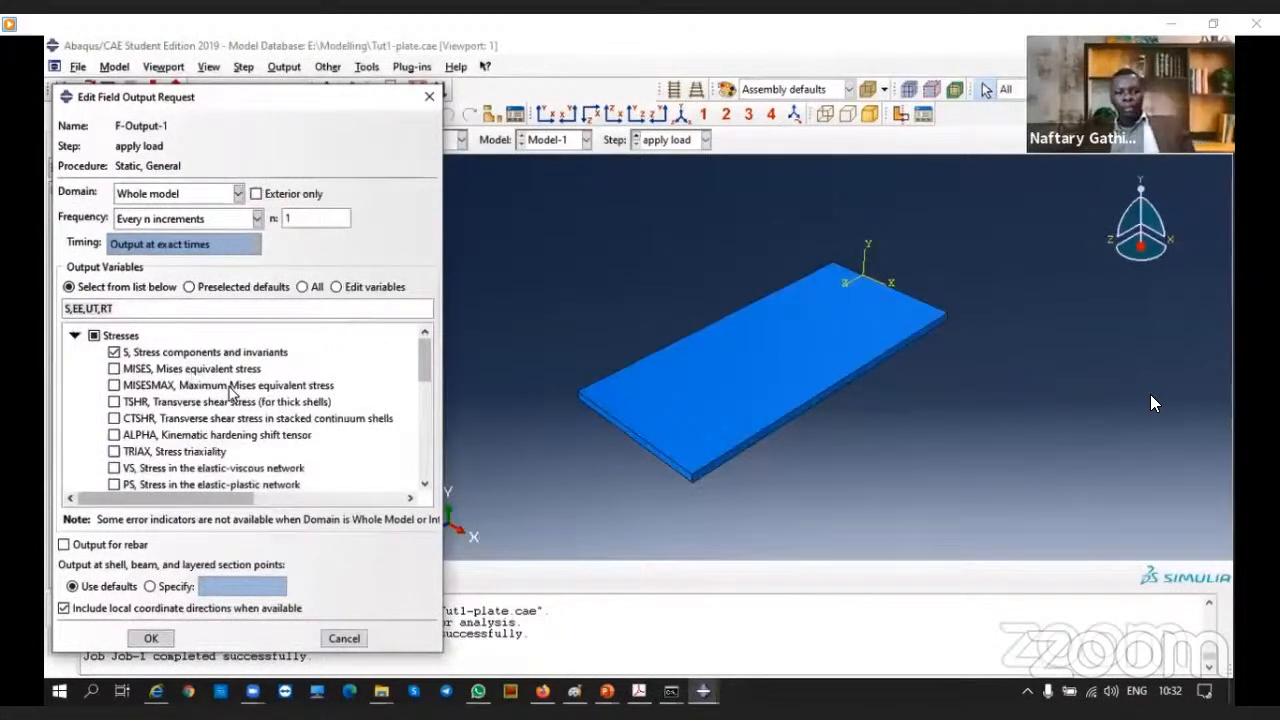
pyautogui.scroll(-2, 230, 392)
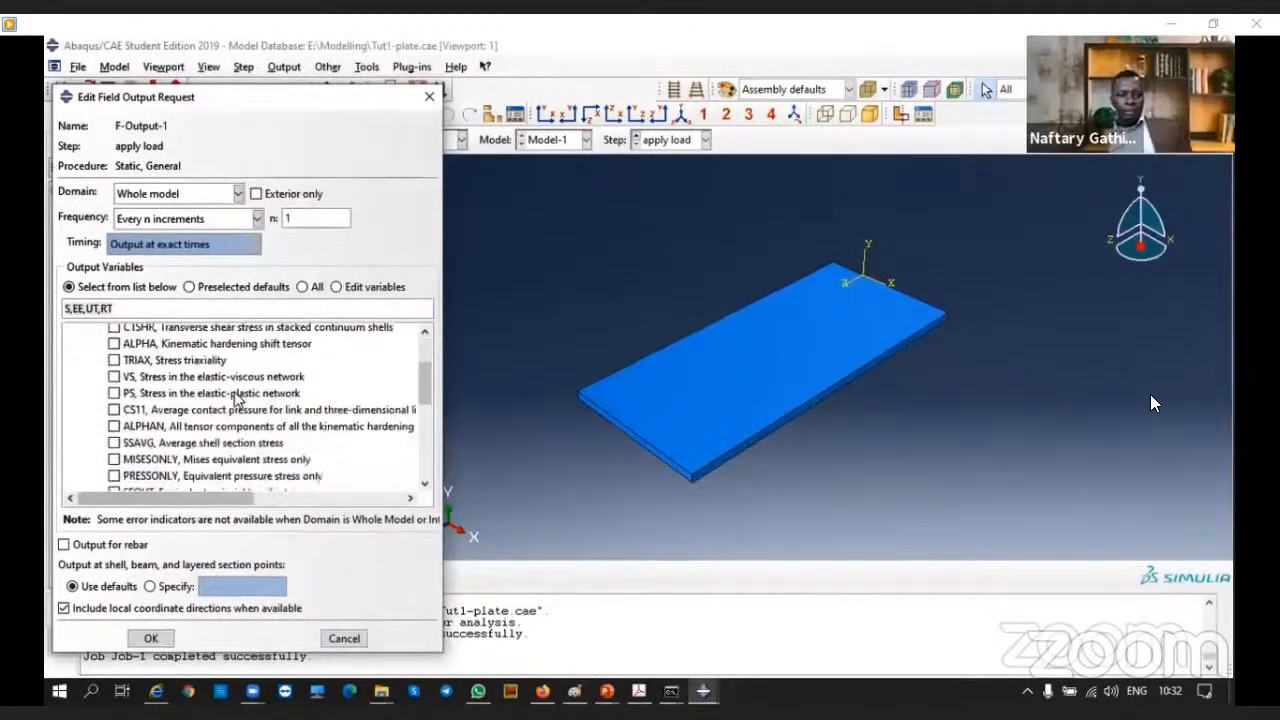
pyautogui.scroll(2, 113, 374)
pyautogui.scroll(1, 113, 374)
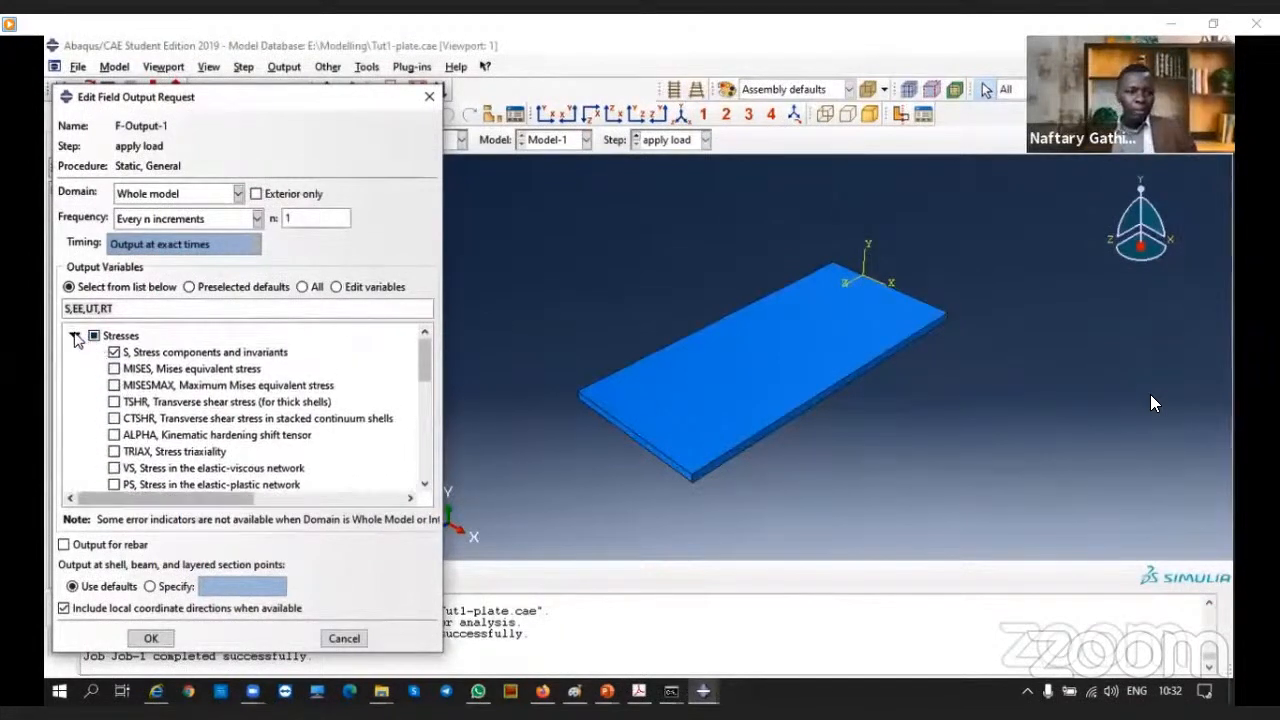
pyautogui.click(74, 335)
pyautogui.tripleClick(119, 310)
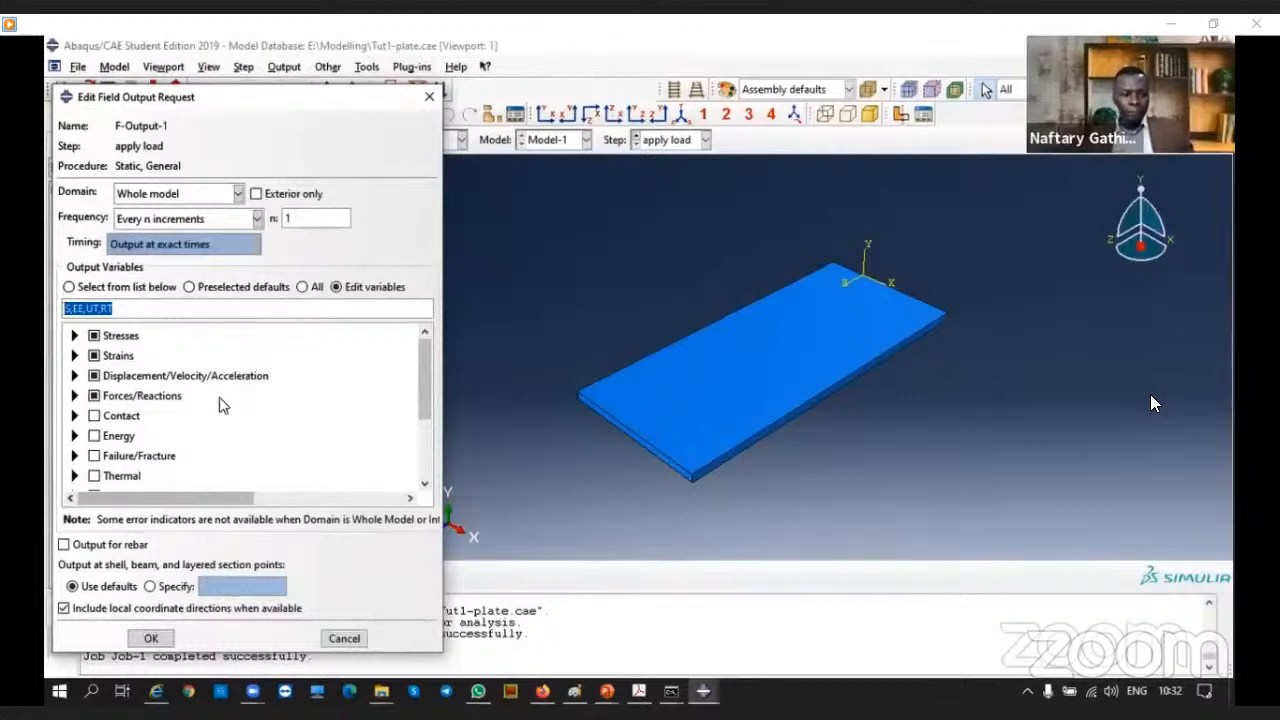
pyautogui.click(239, 195)
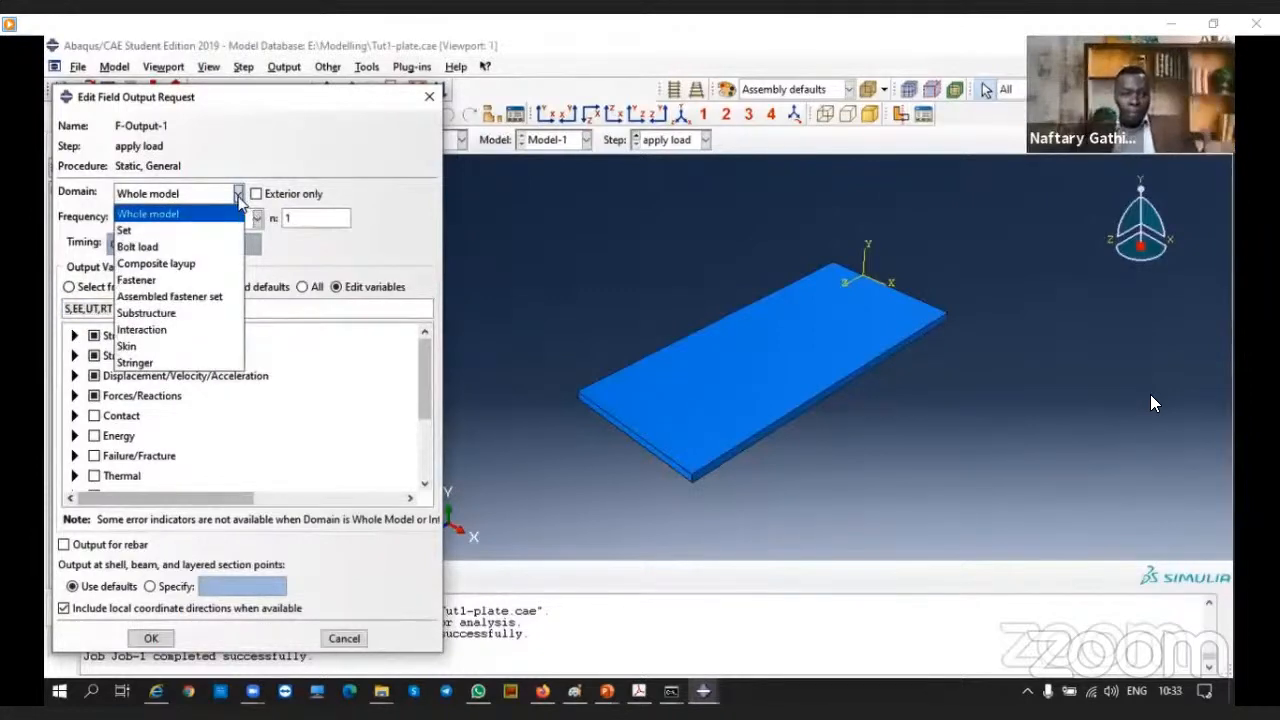
pyautogui.click(239, 200)
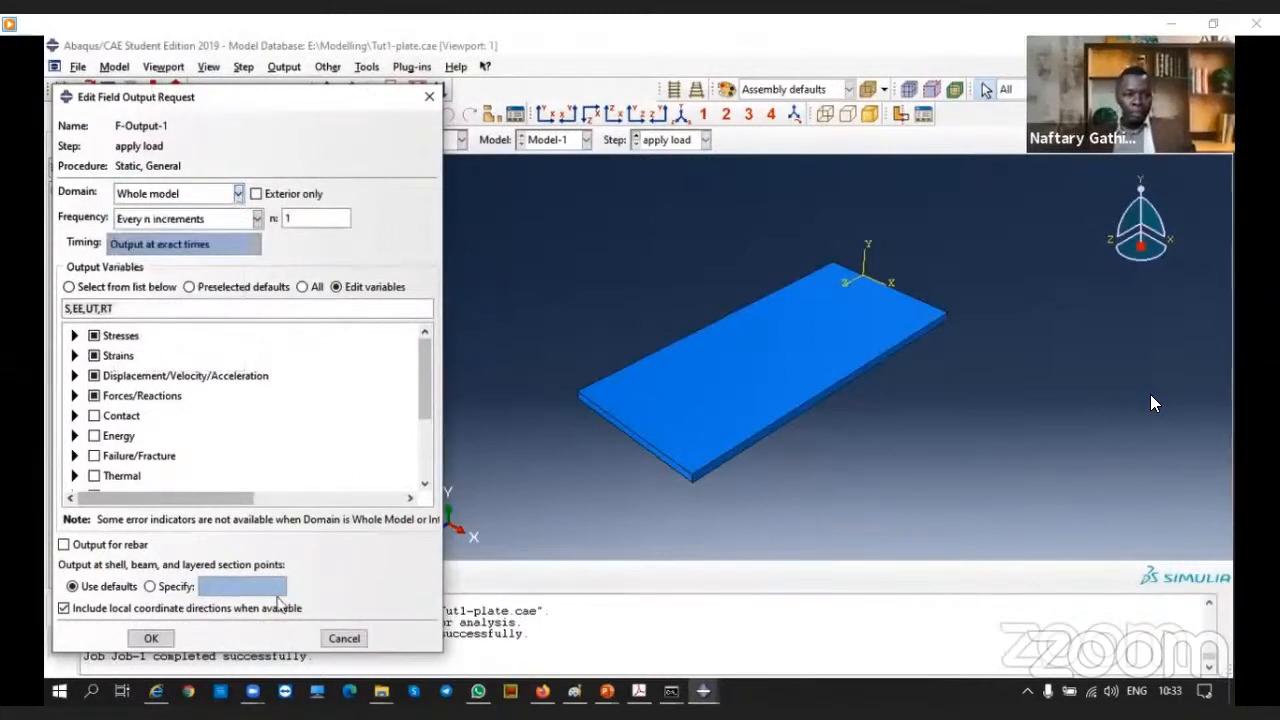
pyautogui.click(150, 638)
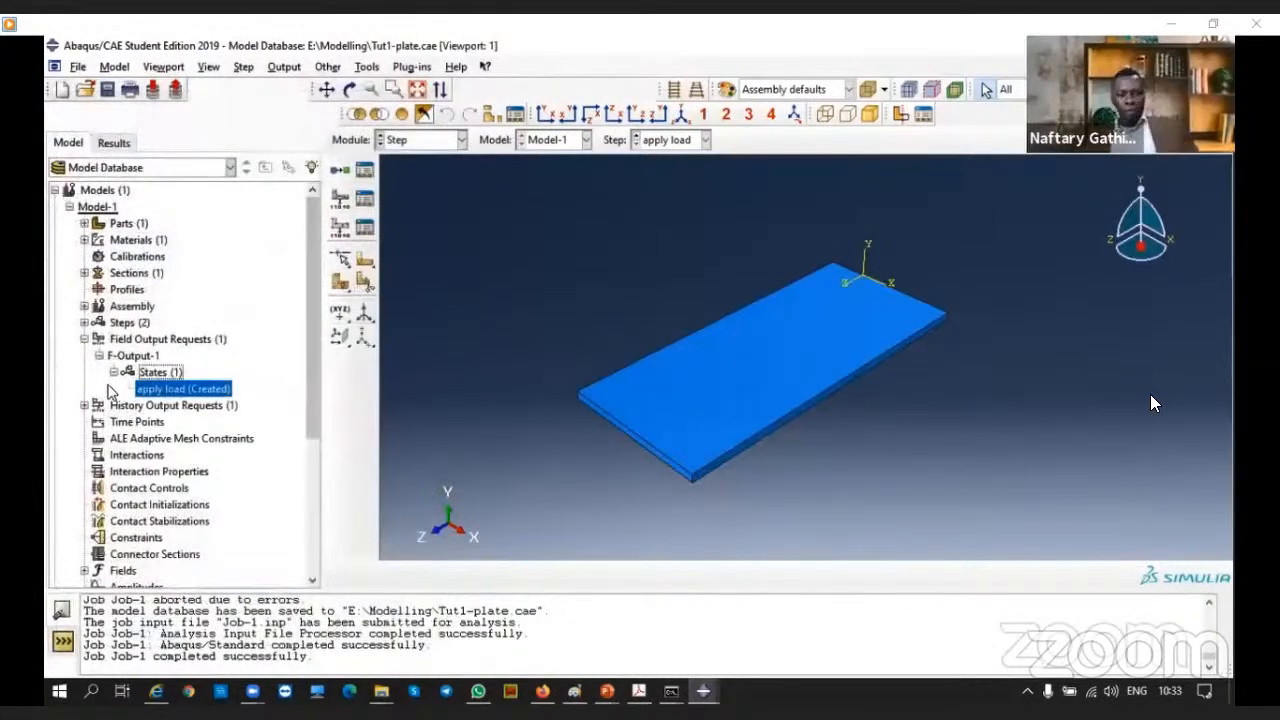
# Open the apply load state of H-Output-1 for editing and set its domain to the set end1
pyautogui.scroll(-2, 223, 420)
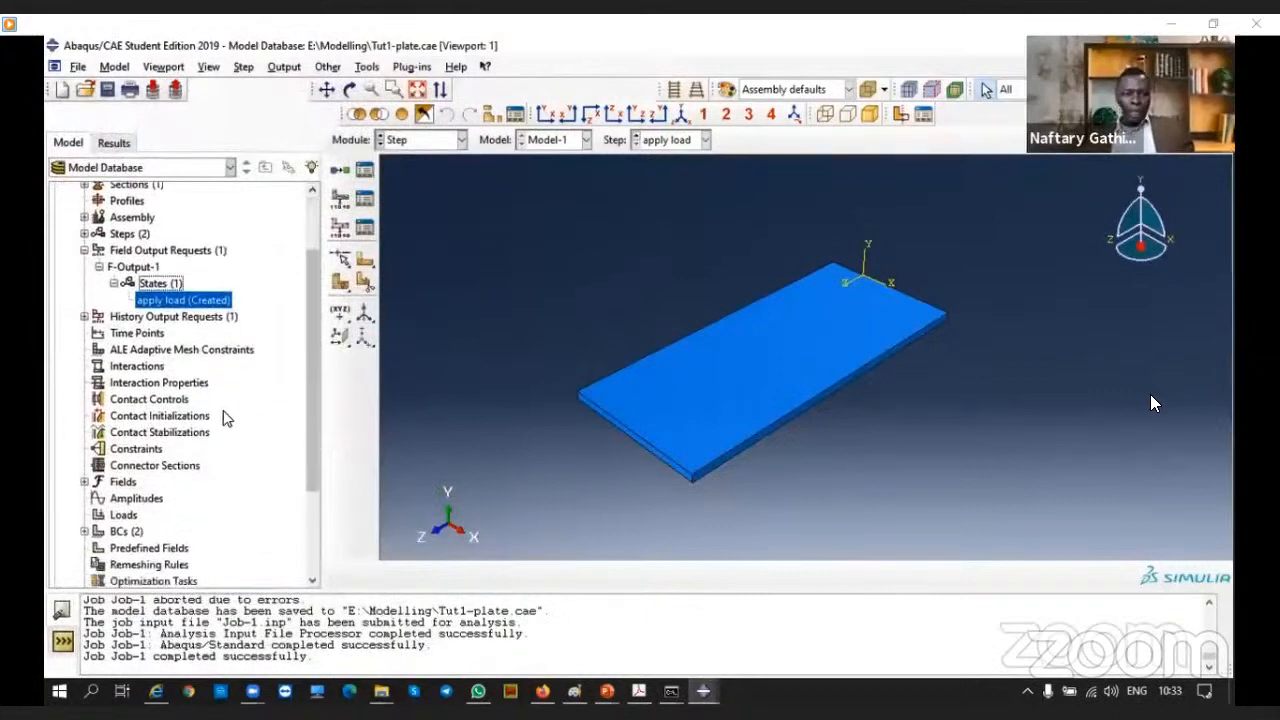
pyautogui.click(85, 306)
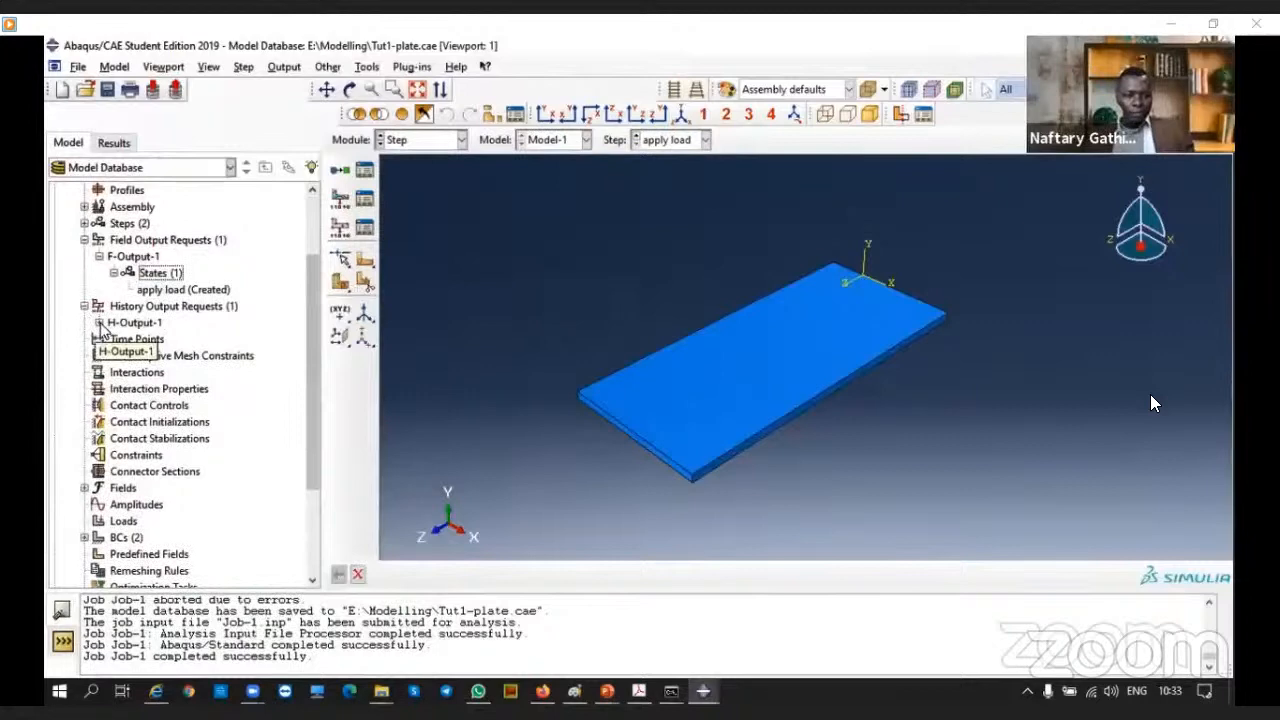
pyautogui.click(99, 323)
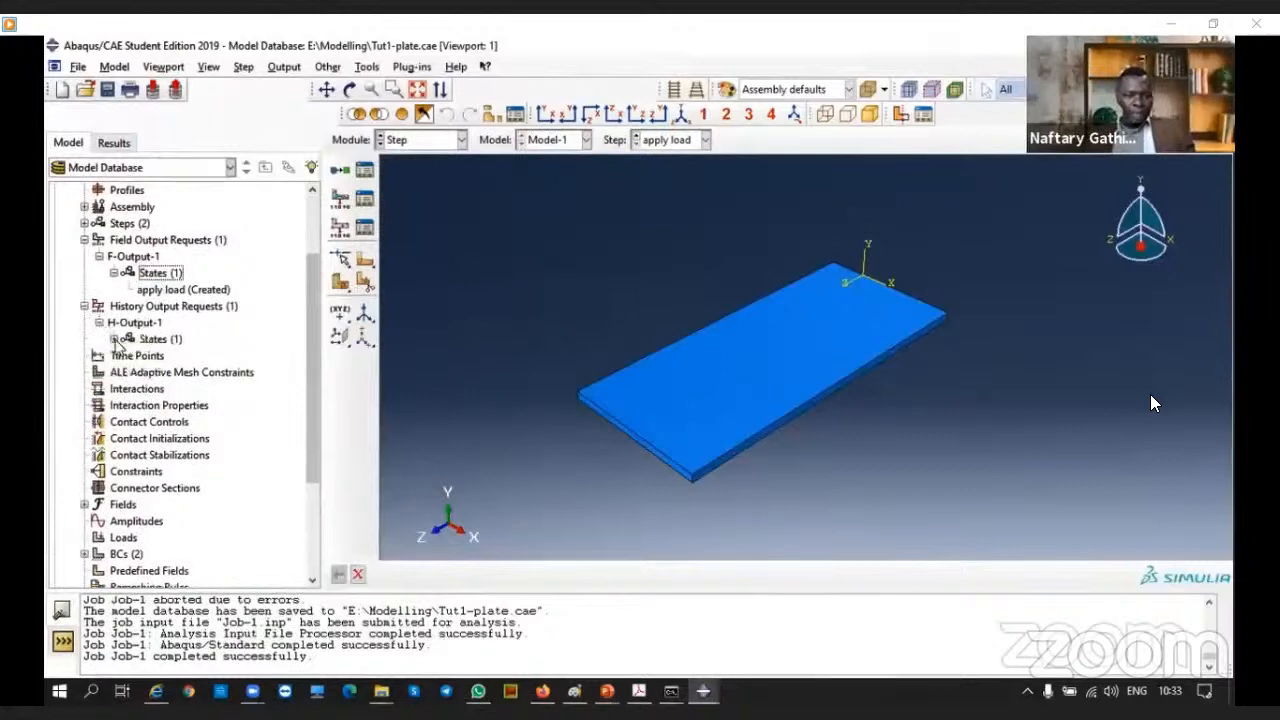
pyautogui.click(114, 340)
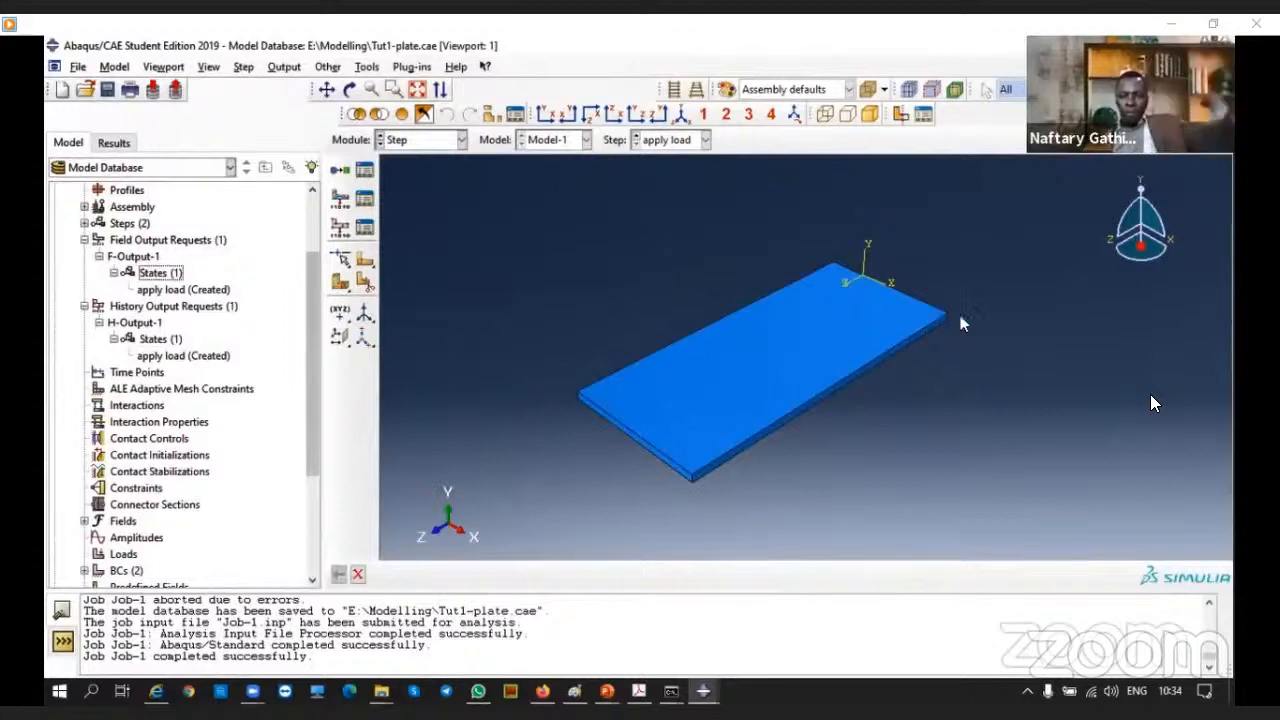
pyautogui.doubleClick(175, 356)
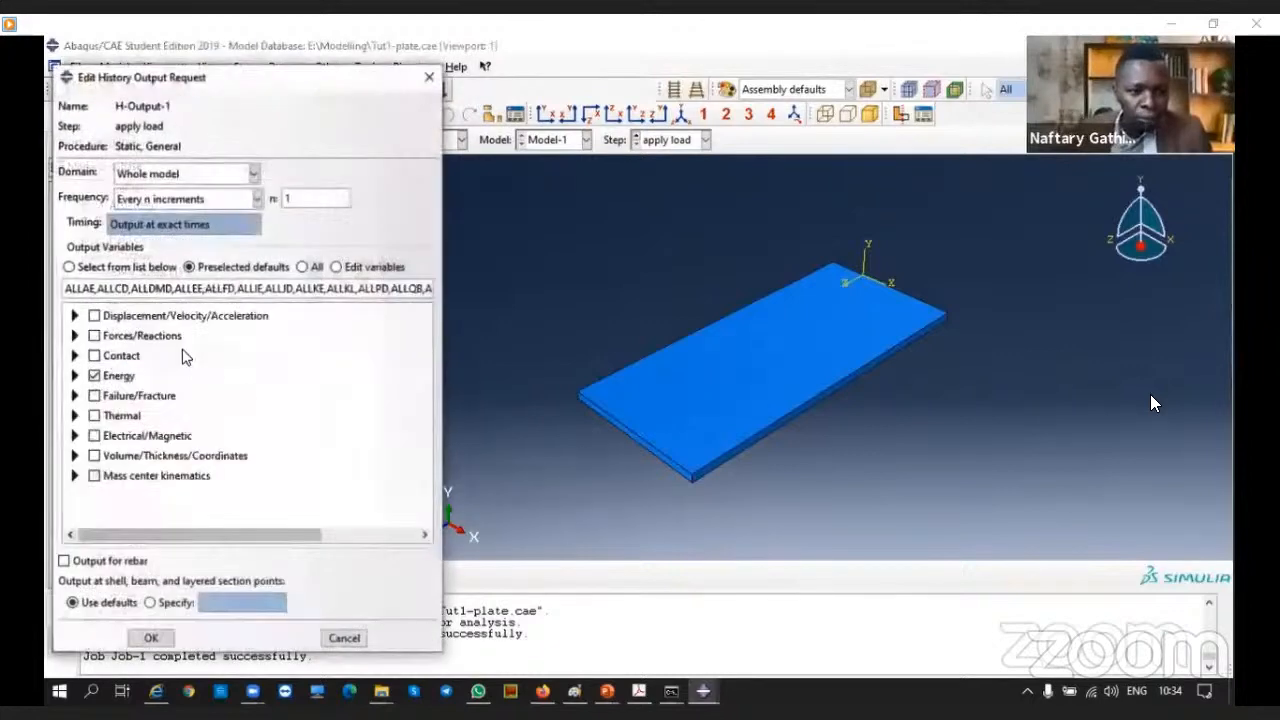
pyautogui.click(254, 175)
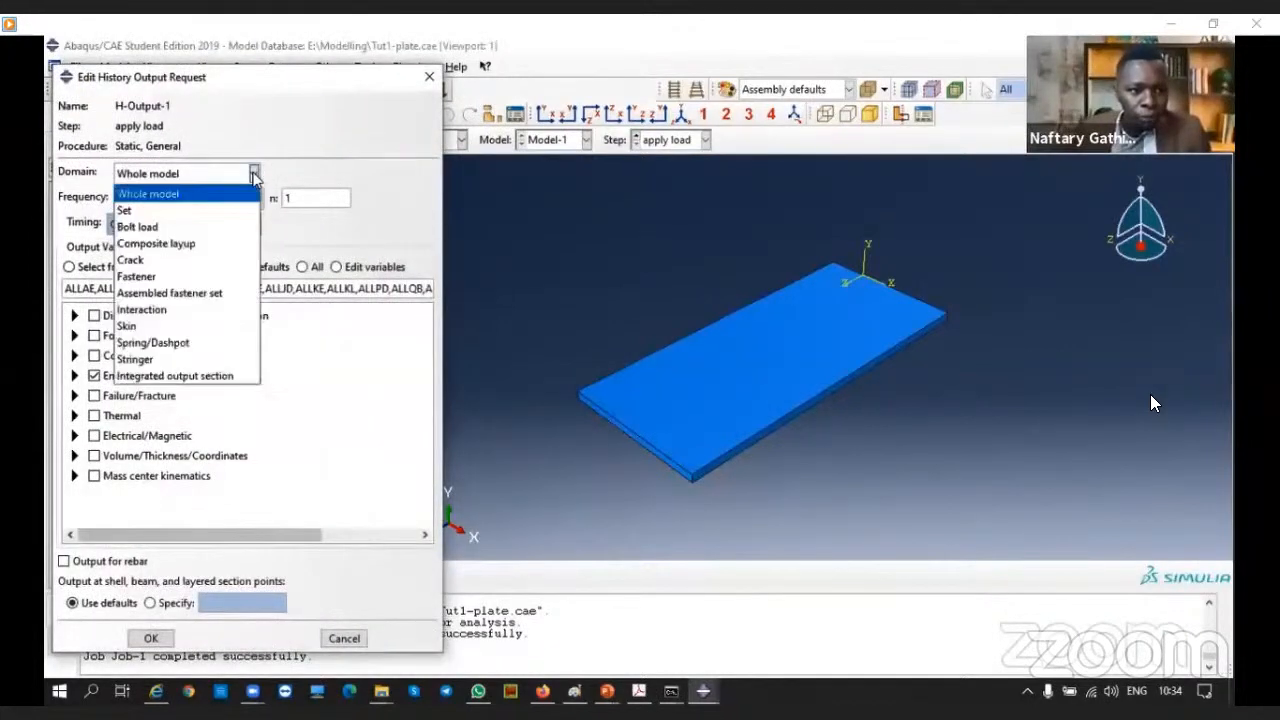
pyautogui.click(152, 210)
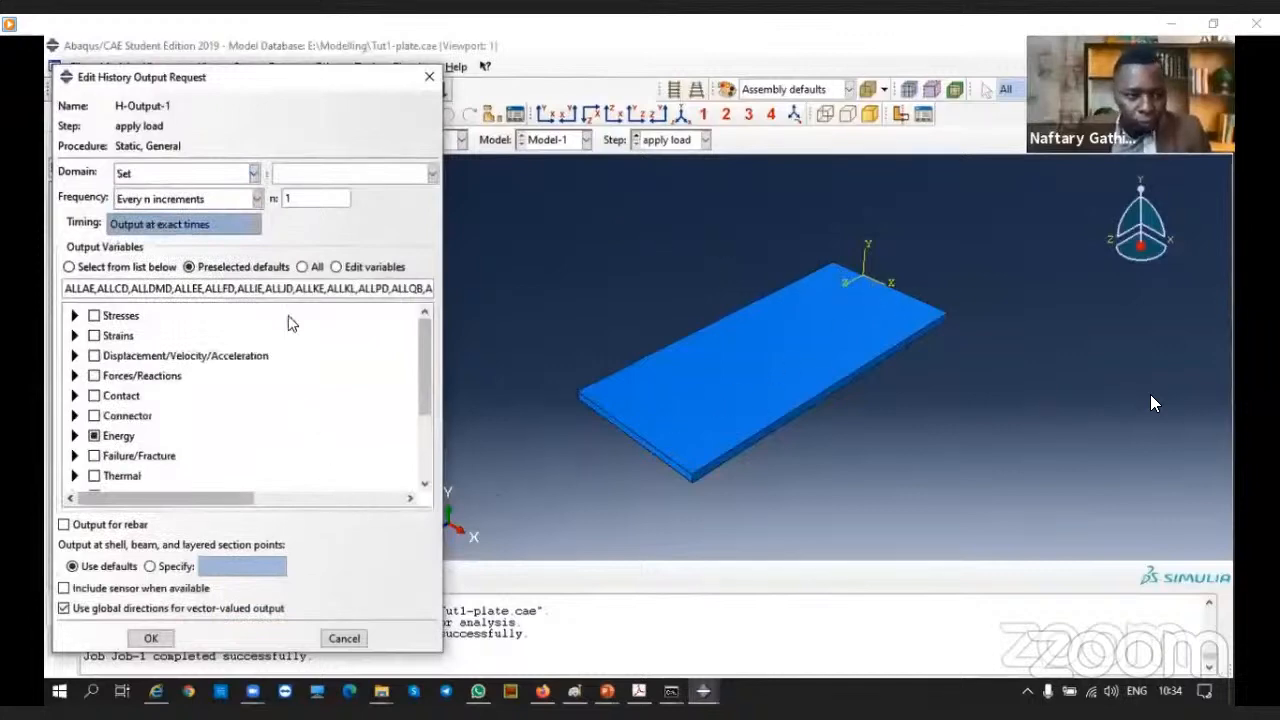
pyautogui.click(433, 175)
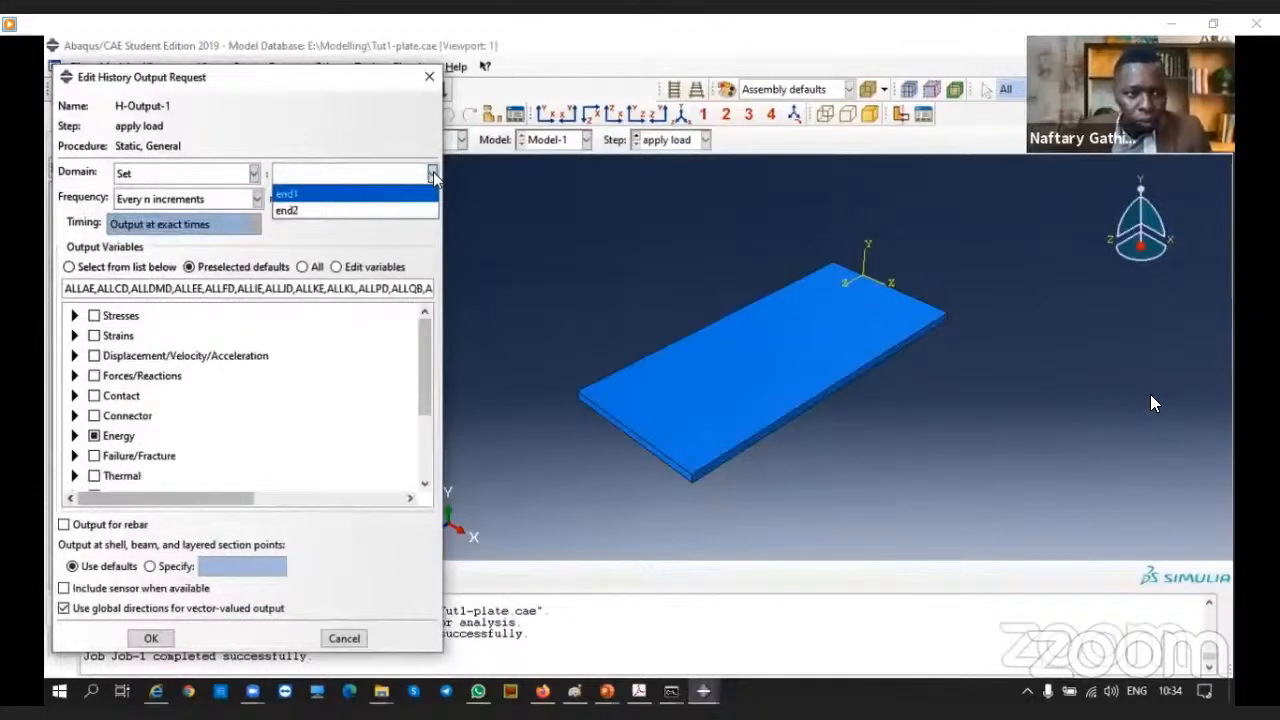
pyautogui.click(375, 190)
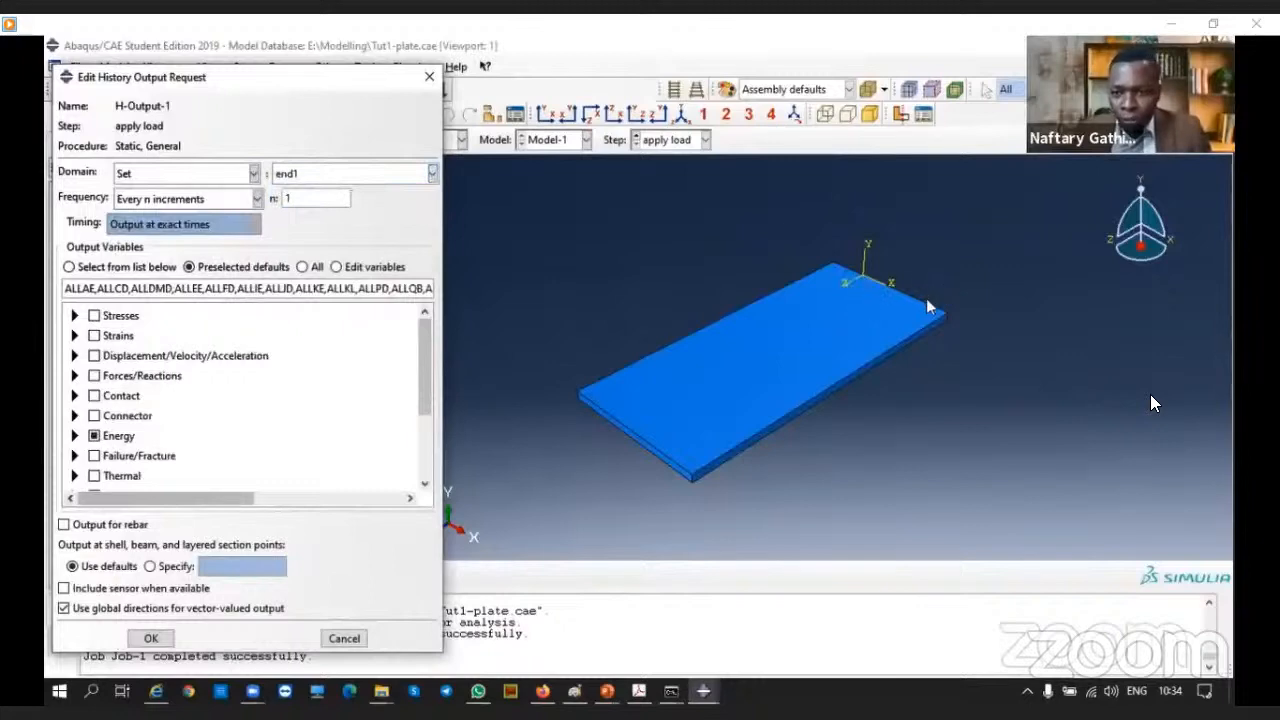
# Remove the Energy variables from H-Output-1, request RT, Reaction forces, and save the history output request
pyautogui.moveTo(350, 90); pyautogui.dragTo(408, 96)
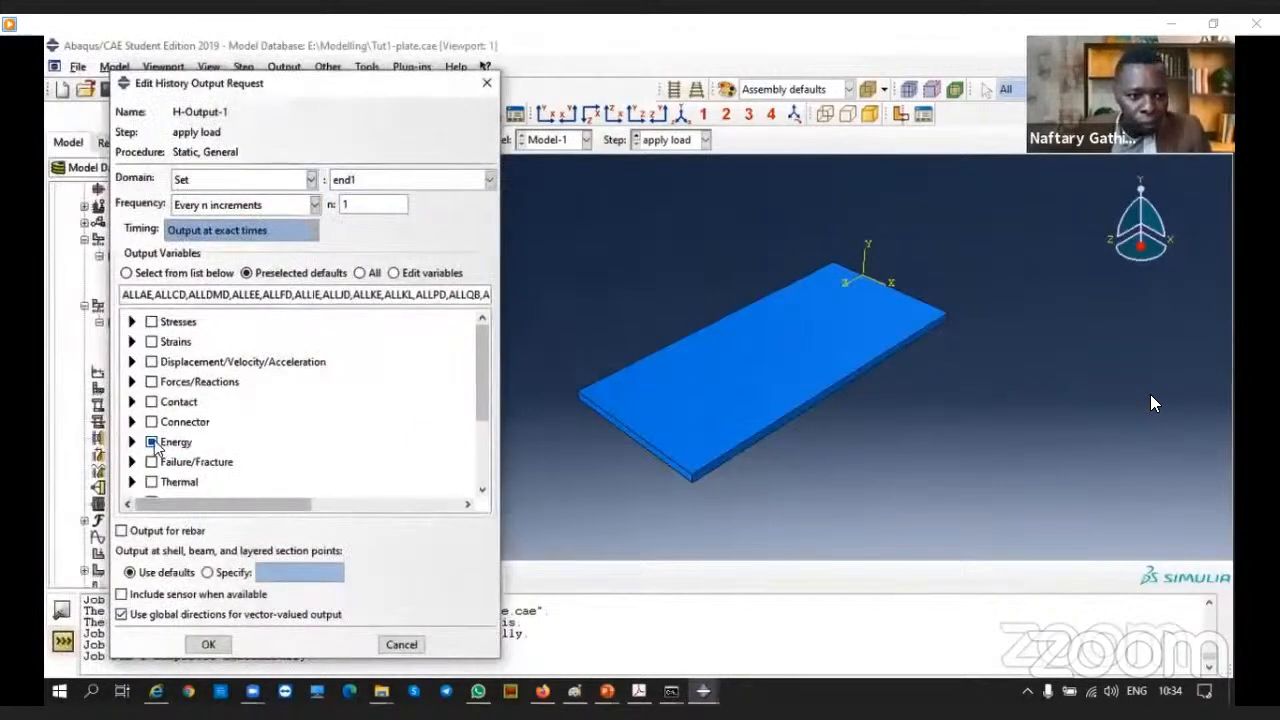
pyautogui.click(151, 442)
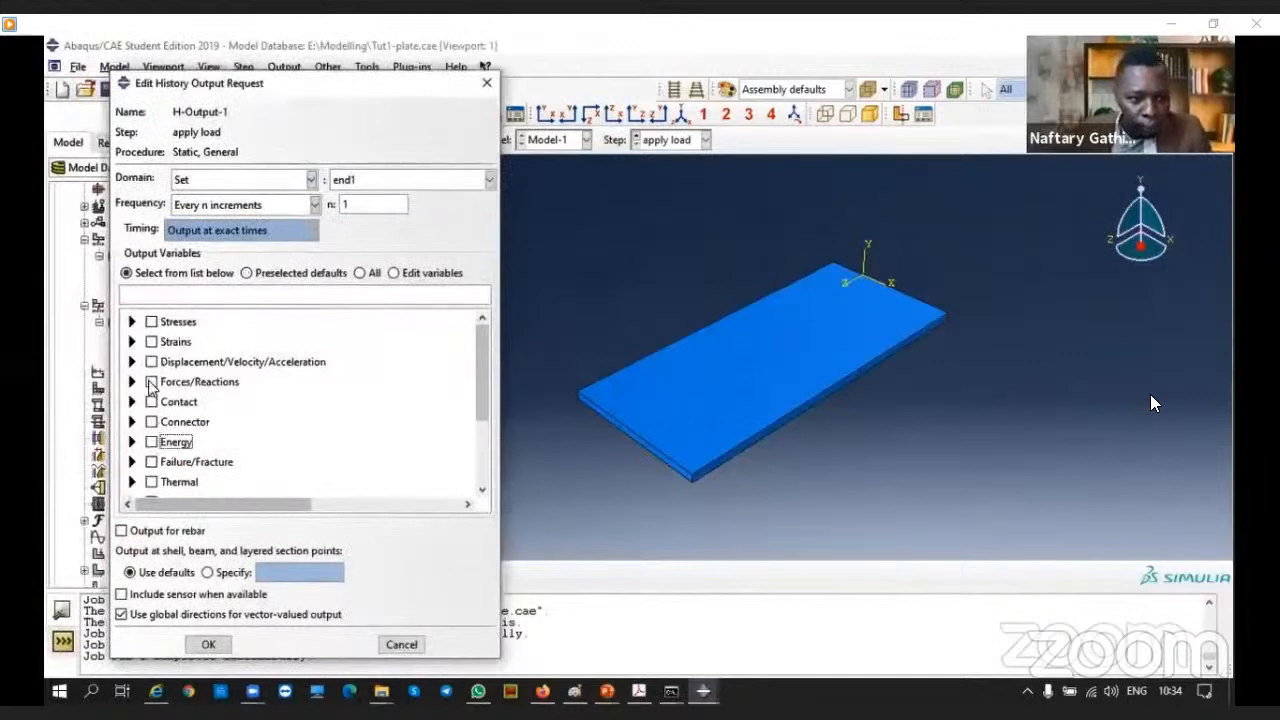
pyautogui.click(132, 382)
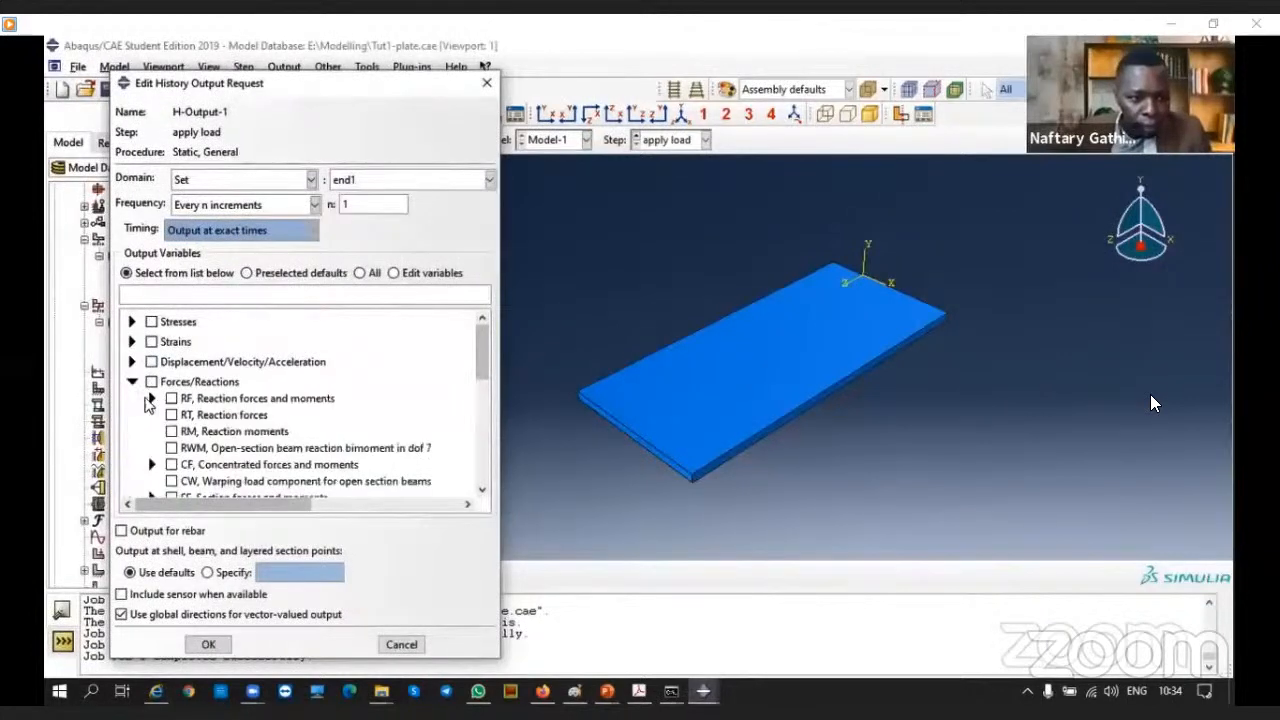
pyautogui.scroll(-1, 172, 425)
pyautogui.click(173, 363)
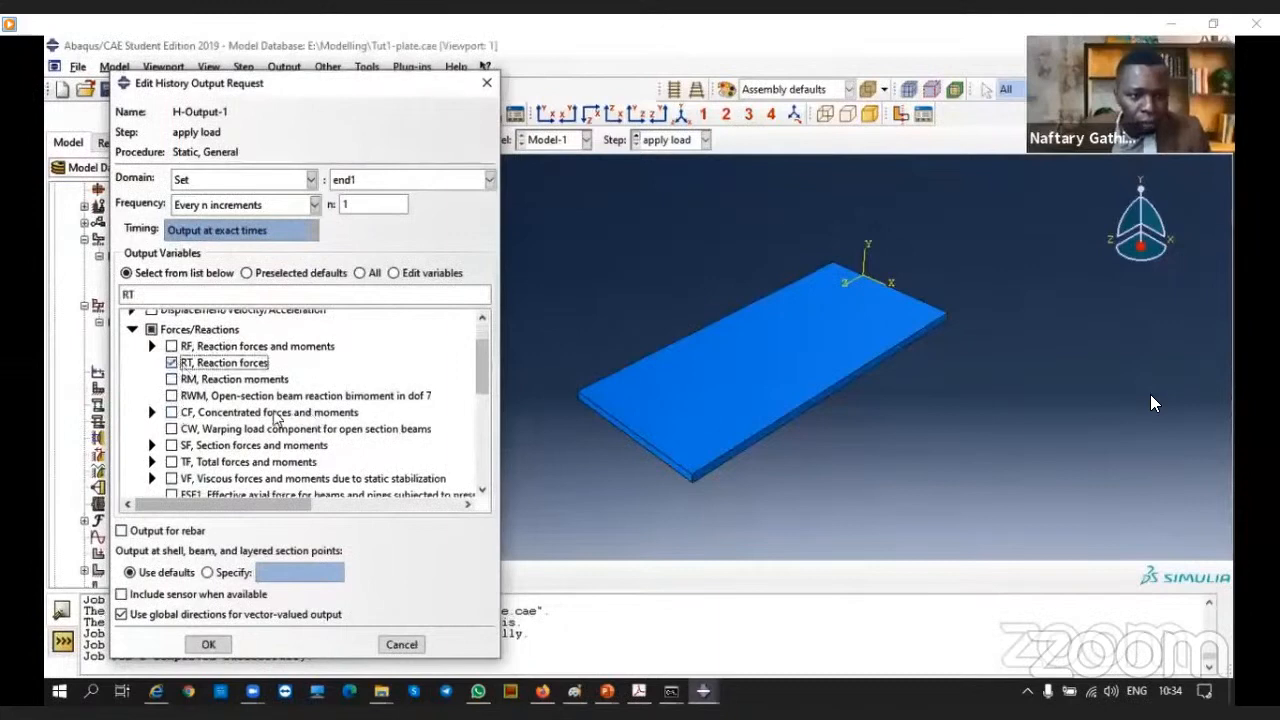
pyautogui.click(203, 645)
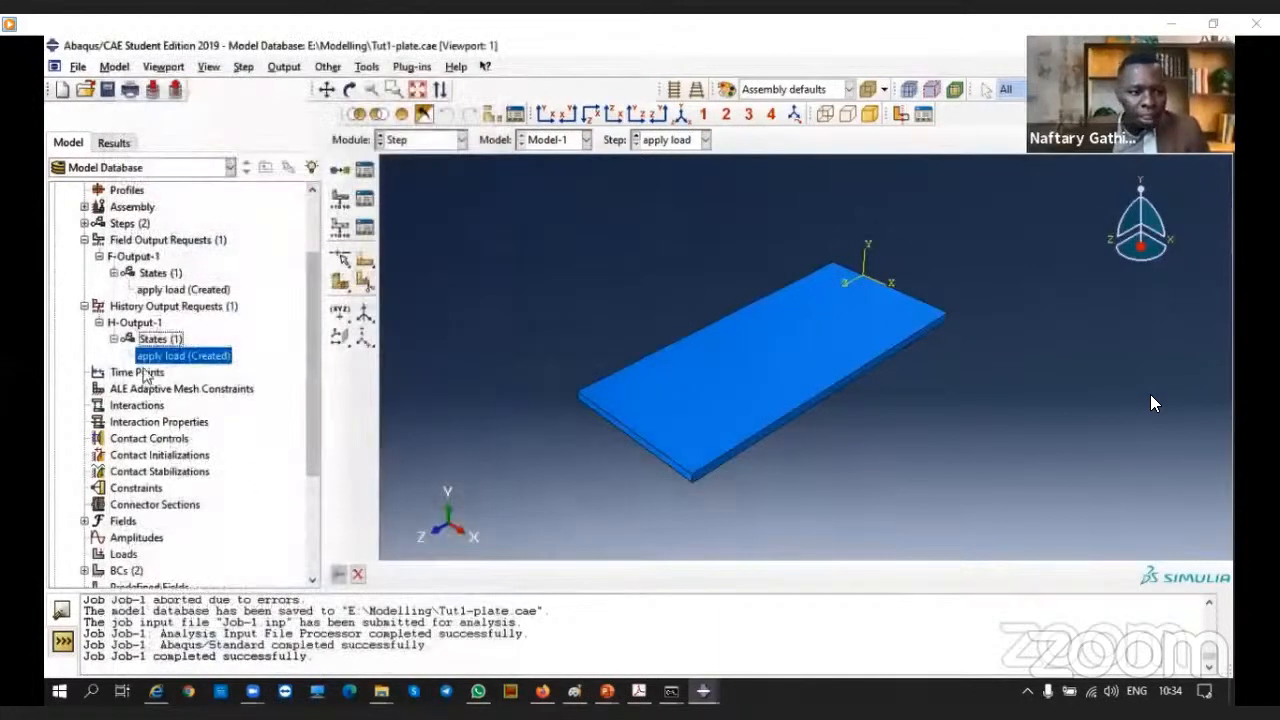
# Edit H-Output-1 to use the set end2 and request UT, Translations, instead of RT, Reaction forces, and save it
pyautogui.doubleClick(135, 323)
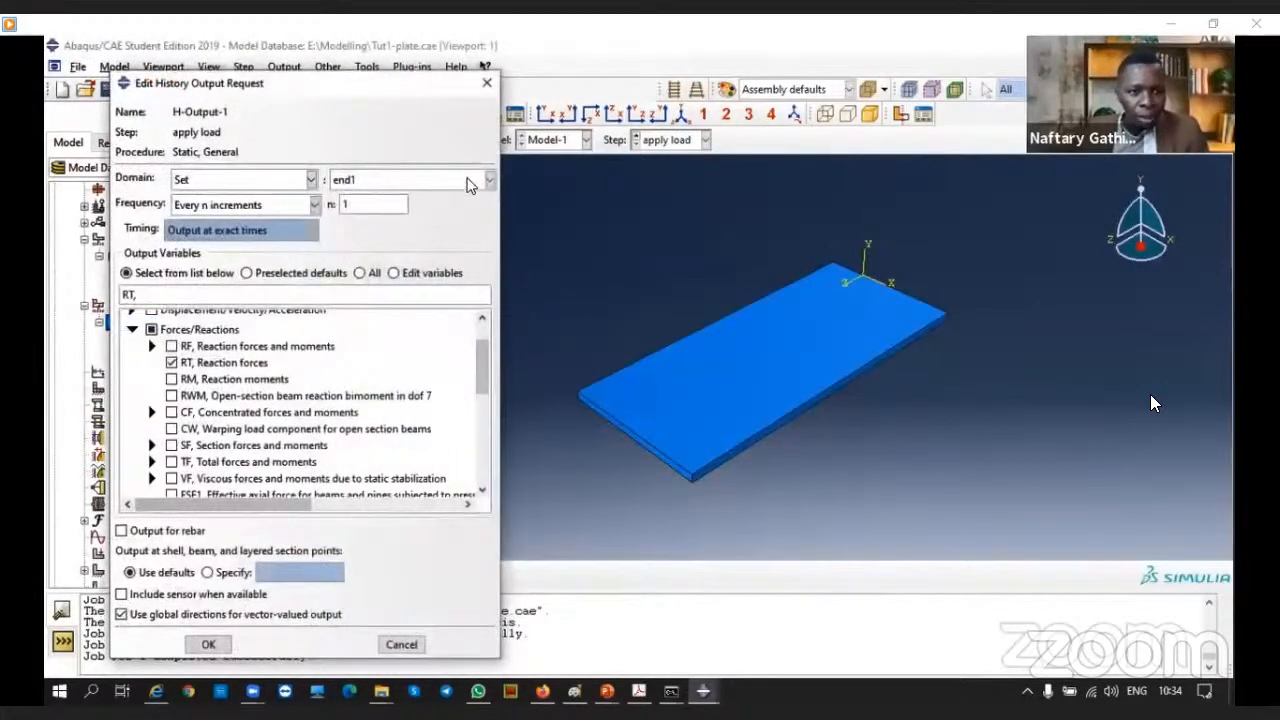
pyautogui.click(490, 180)
pyautogui.click(400, 206)
pyautogui.click(171, 363)
pyautogui.click(132, 330)
pyautogui.scroll(2, 143, 363)
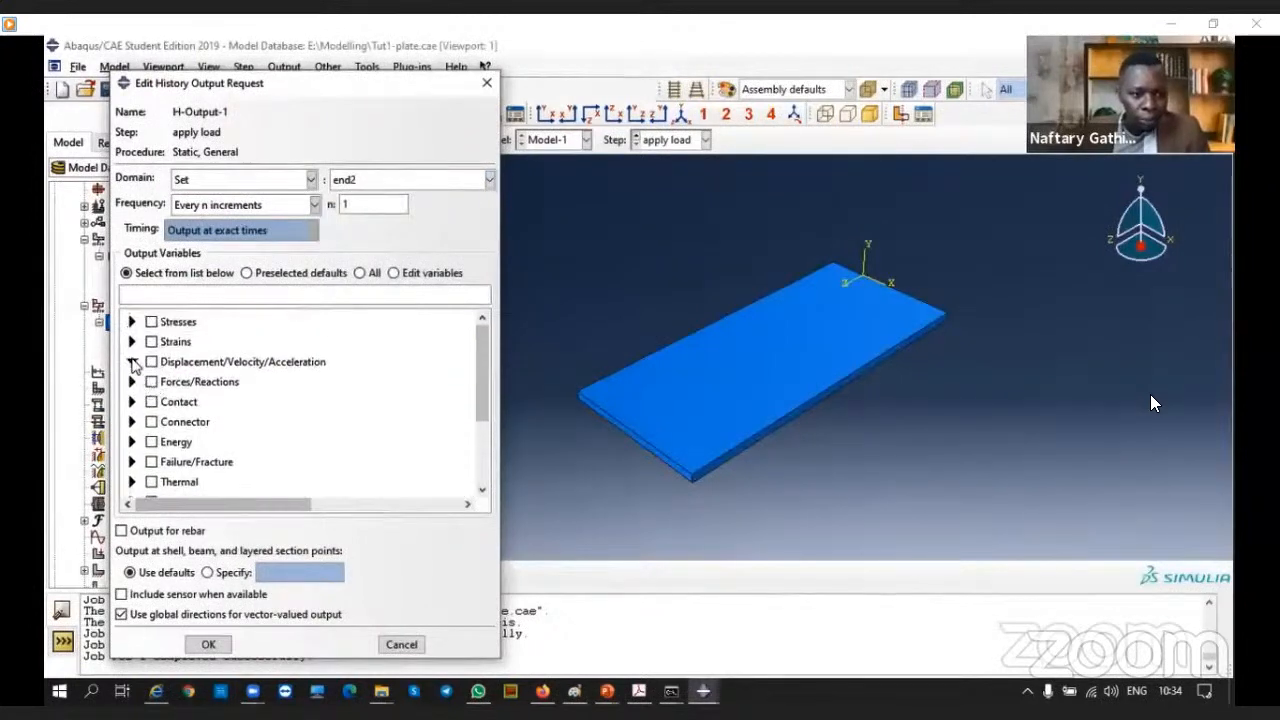
pyautogui.click(132, 361)
pyautogui.click(171, 395)
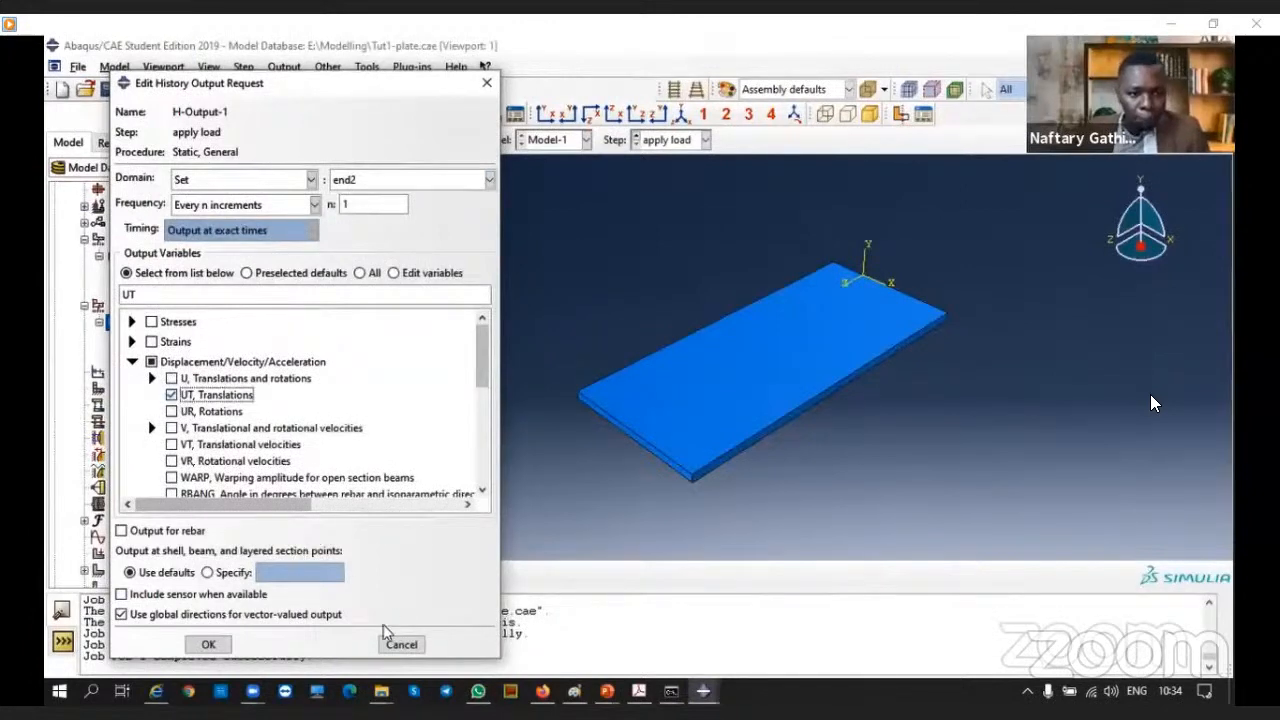
pyautogui.click(218, 643)
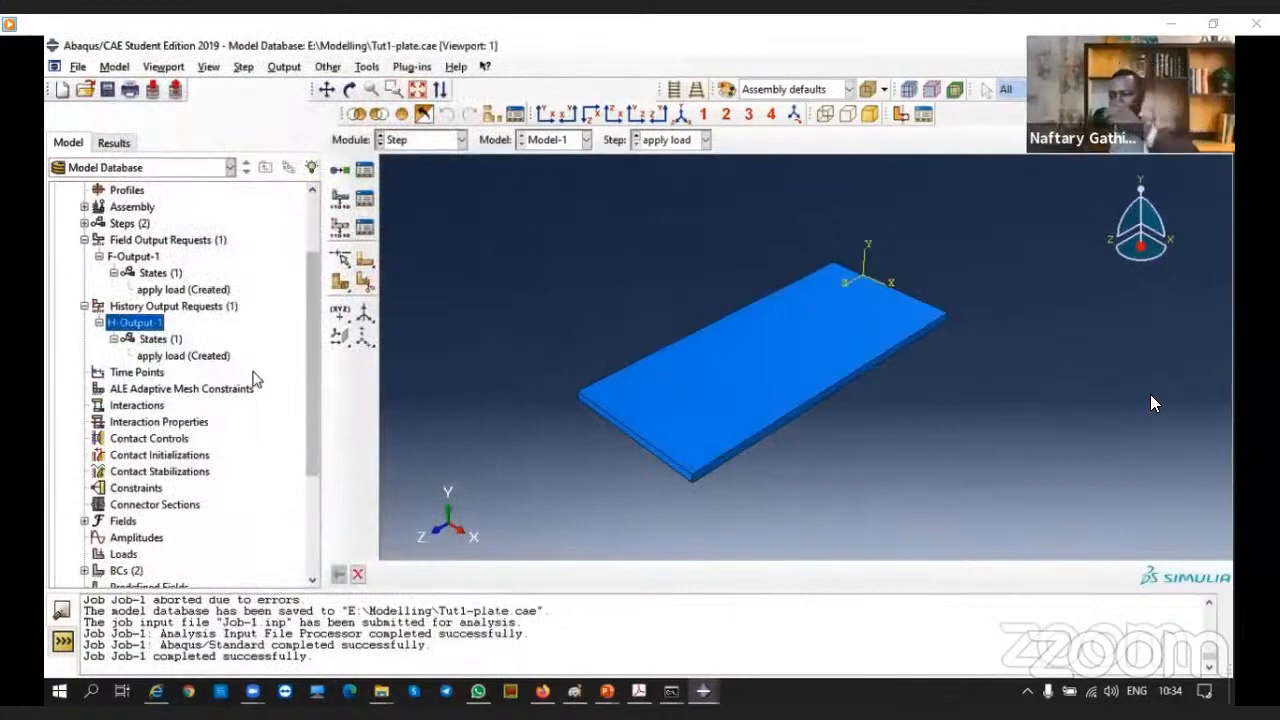
# Save the model database with the edited output requests
pyautogui.scroll(-1, 130, 478)
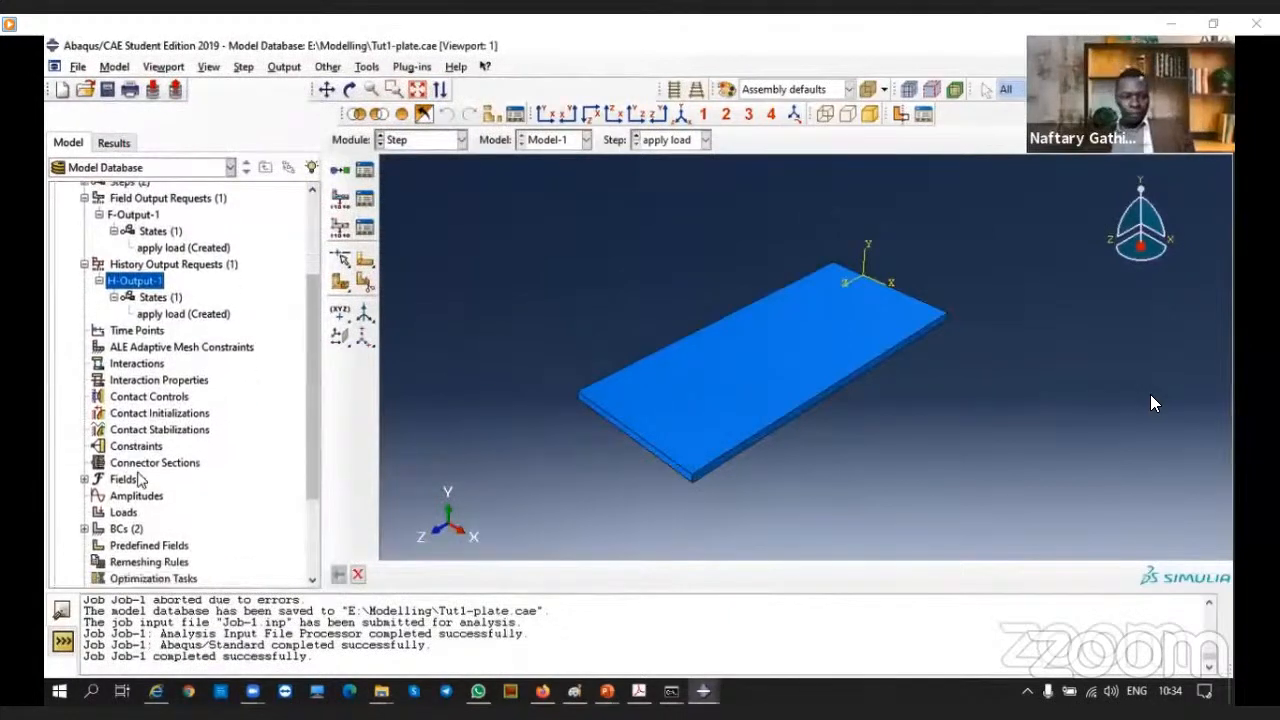
pyautogui.scroll(-3, 130, 478)
pyautogui.click(160, 533)
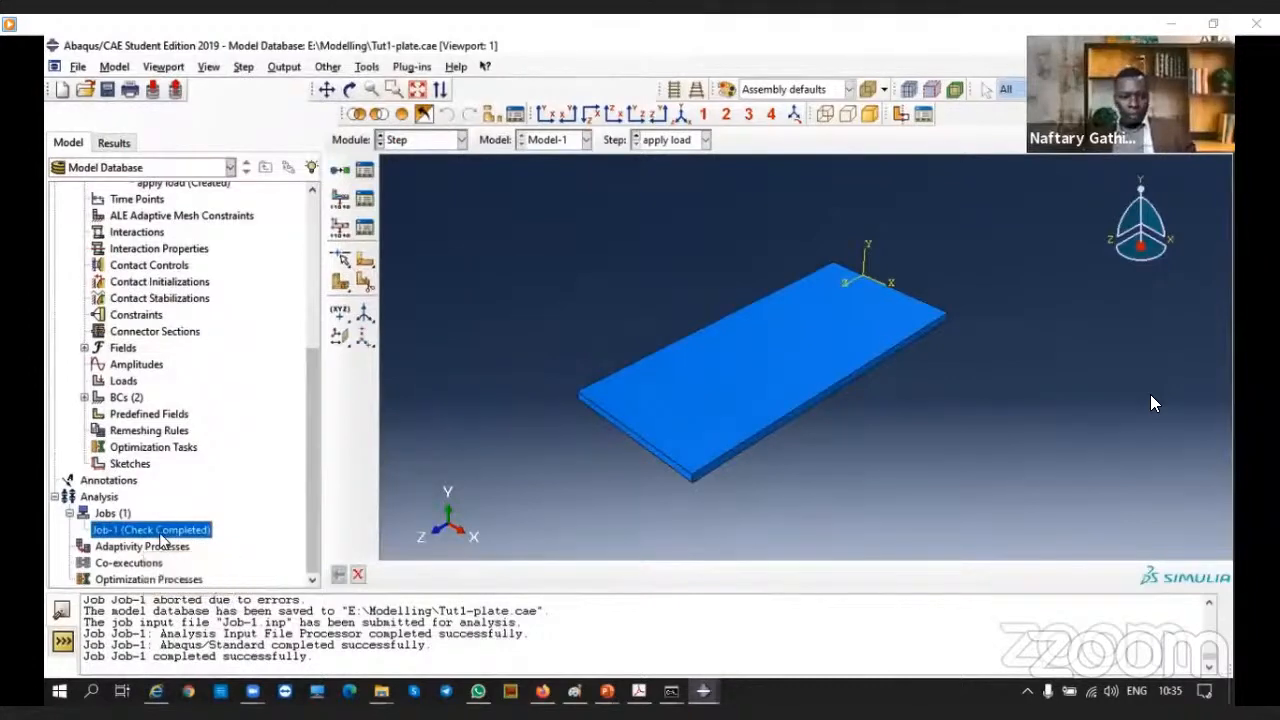
pyautogui.rightClick(160, 533)
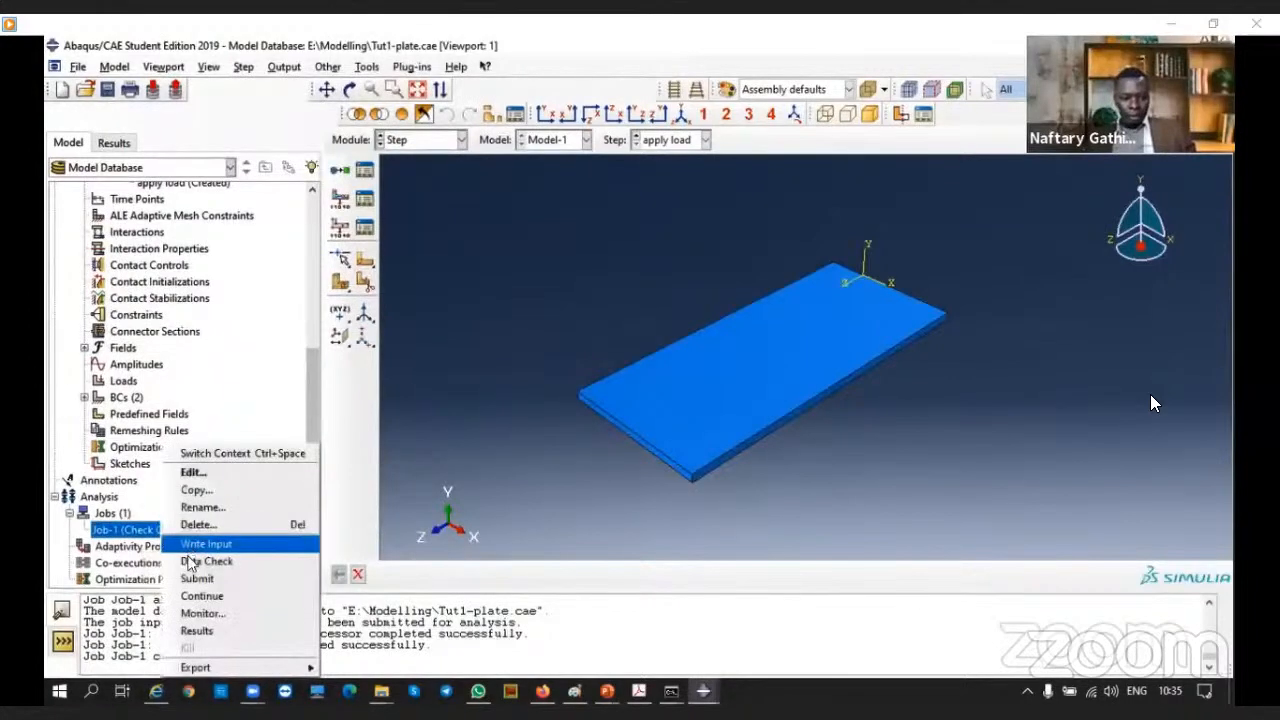
pyautogui.click(452, 455)
pyautogui.click(107, 90)
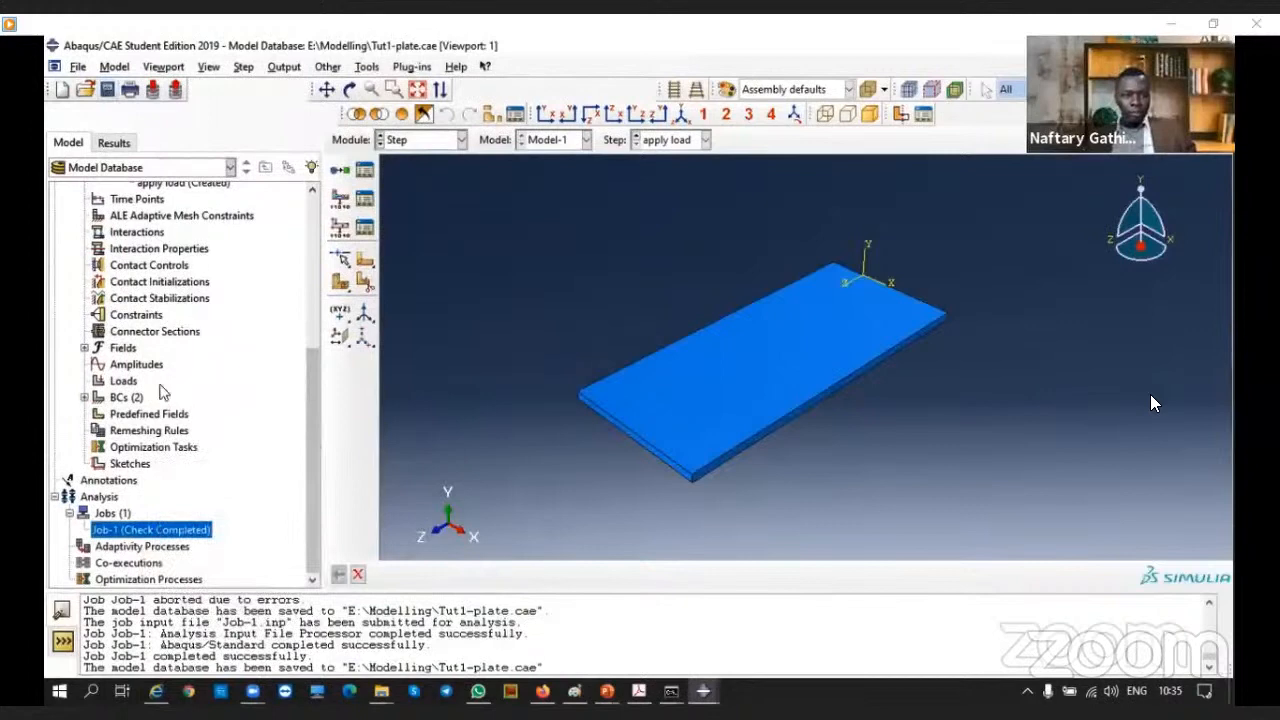
# Run a data check on Job-1, overwriting its existing job files
pyautogui.rightClick(150, 530)
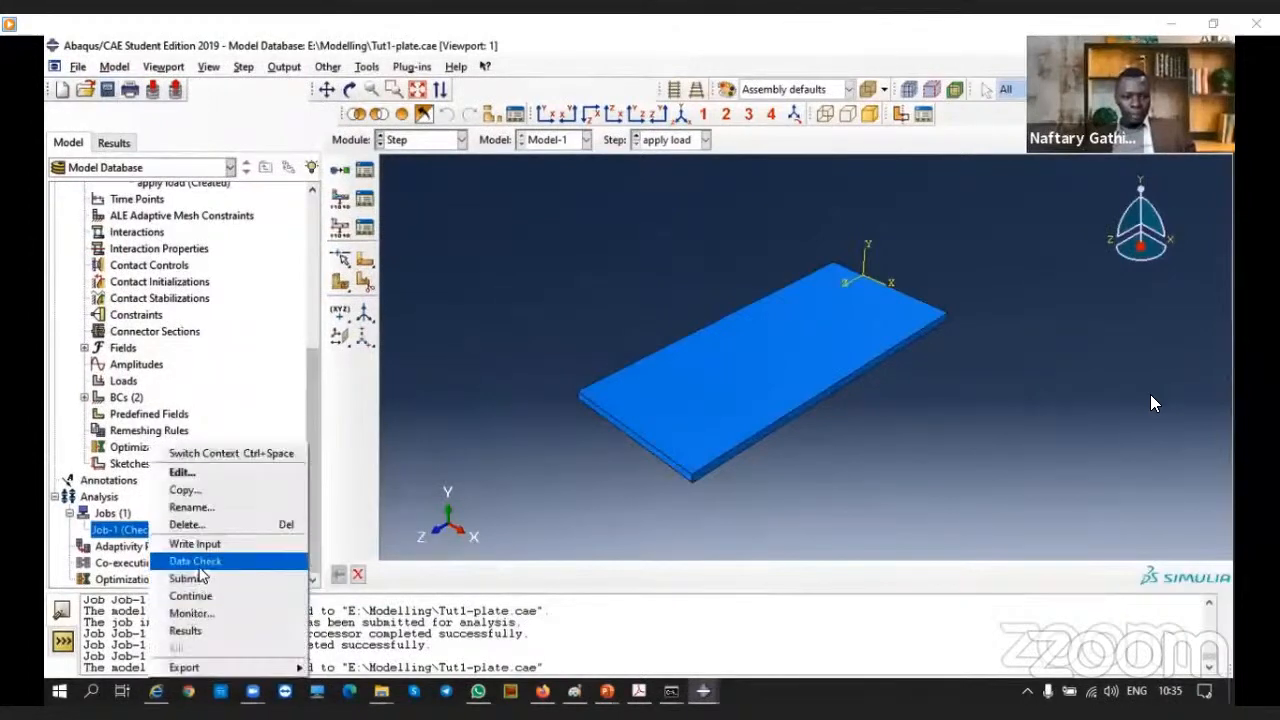
pyautogui.click(199, 564)
pyautogui.click(94, 240)
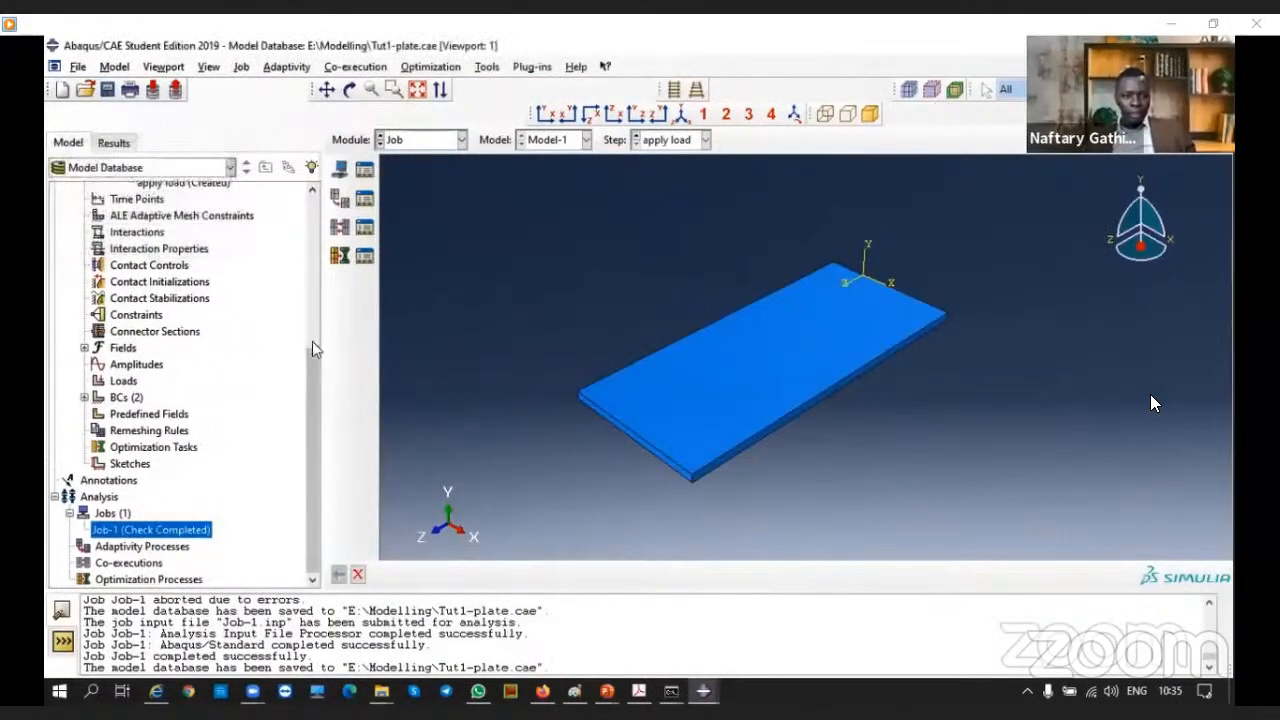
# Monitor the Job-1 data check and look through its reported errors
pyautogui.rightClick(175, 530)
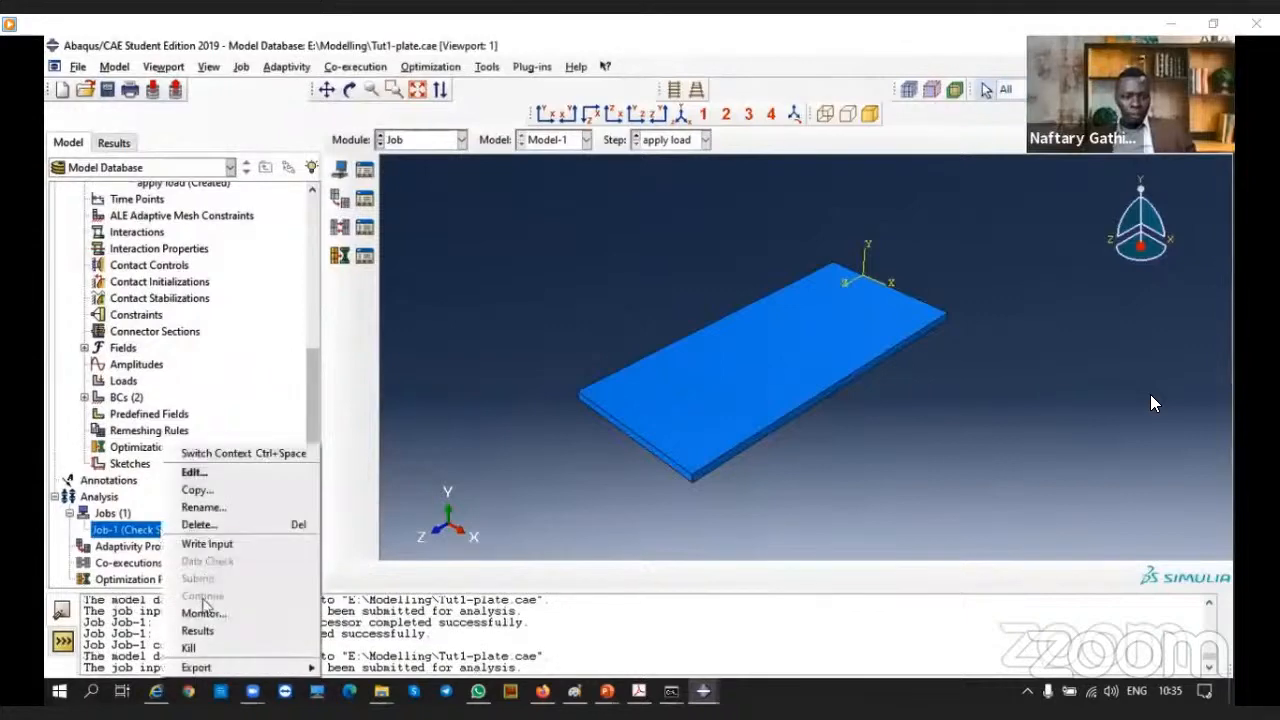
pyautogui.click(205, 613)
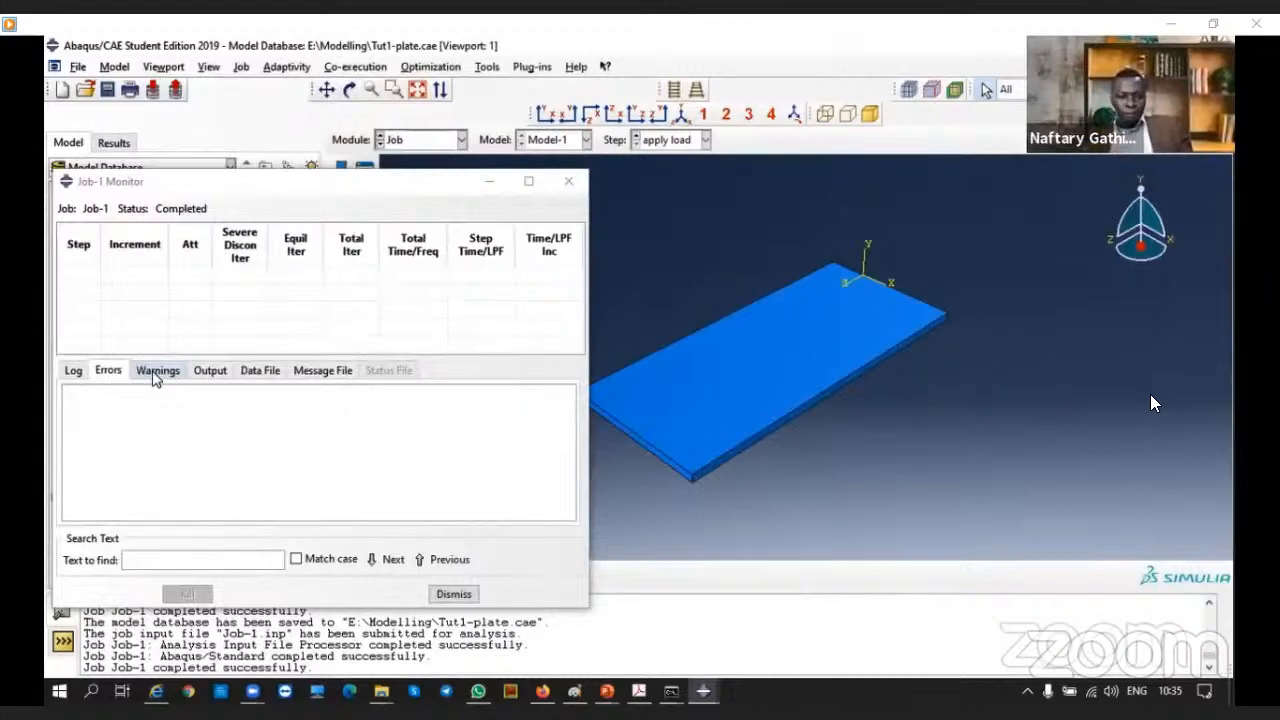
pyautogui.click(106, 371)
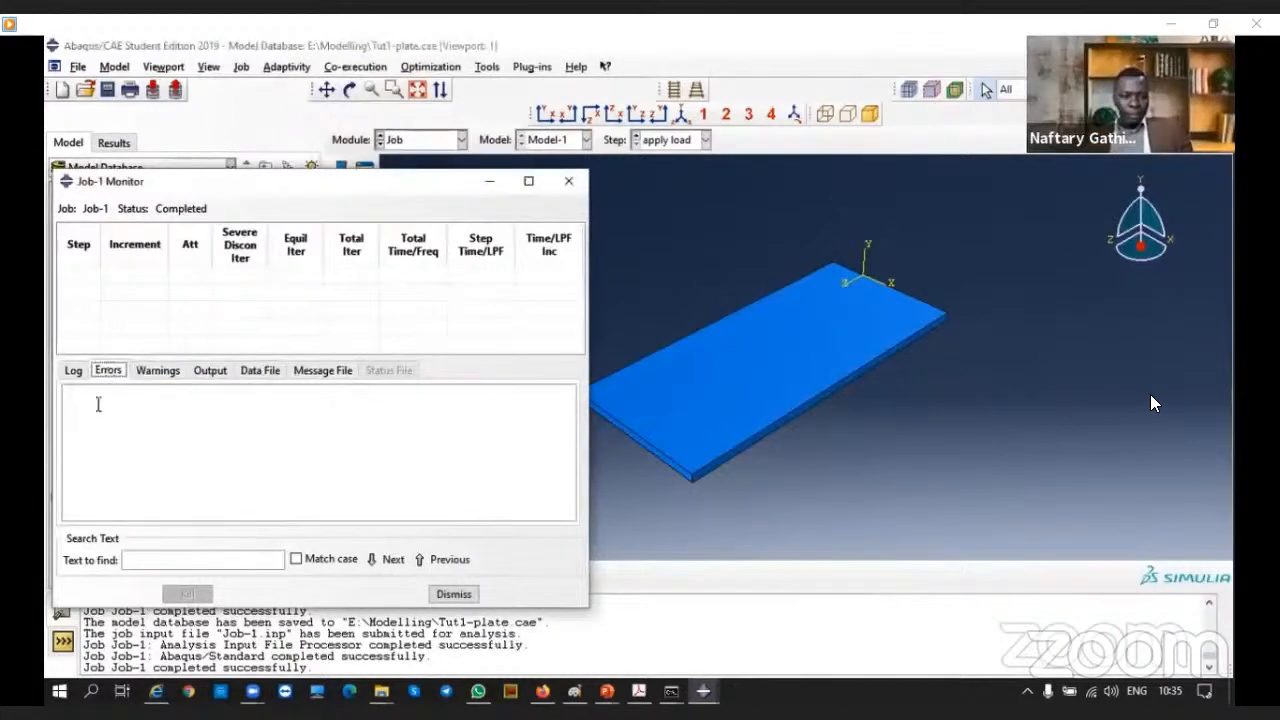
pyautogui.click(453, 594)
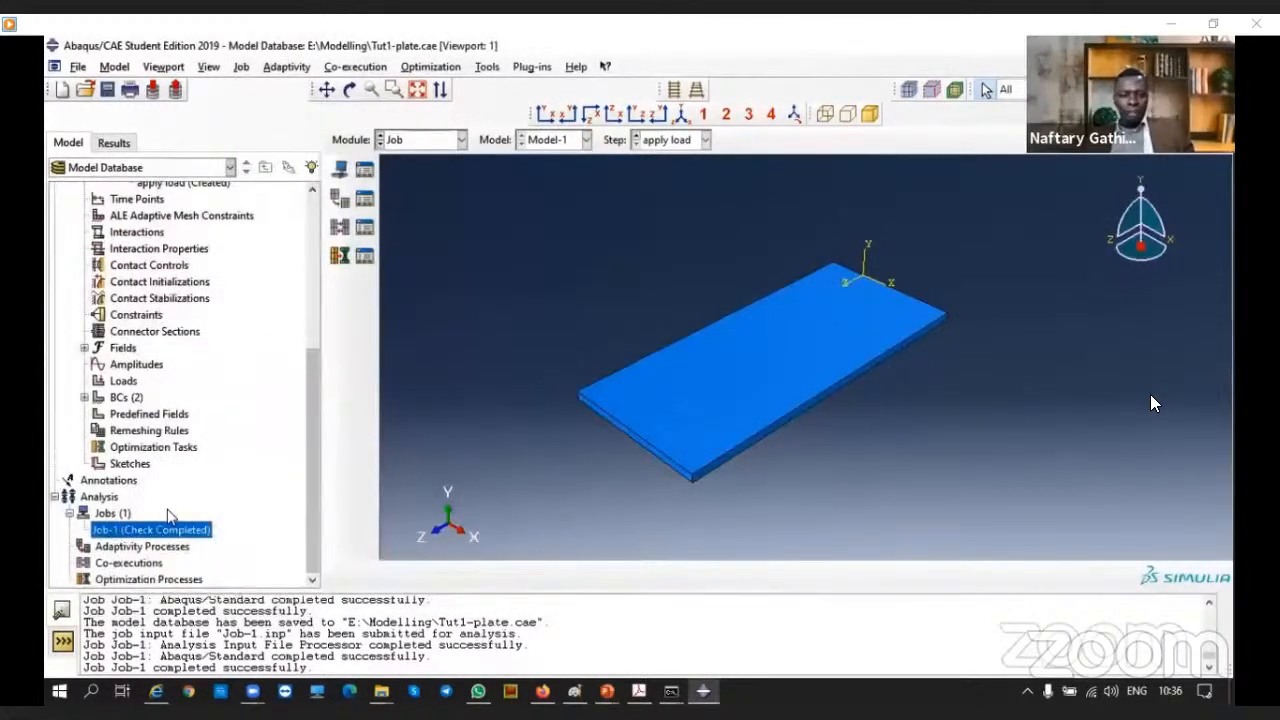
# Submit Job-1 for full analysis, overwriting its existing job files
pyautogui.scroll(4, 170, 514)
pyautogui.scroll(-4, 170, 514)
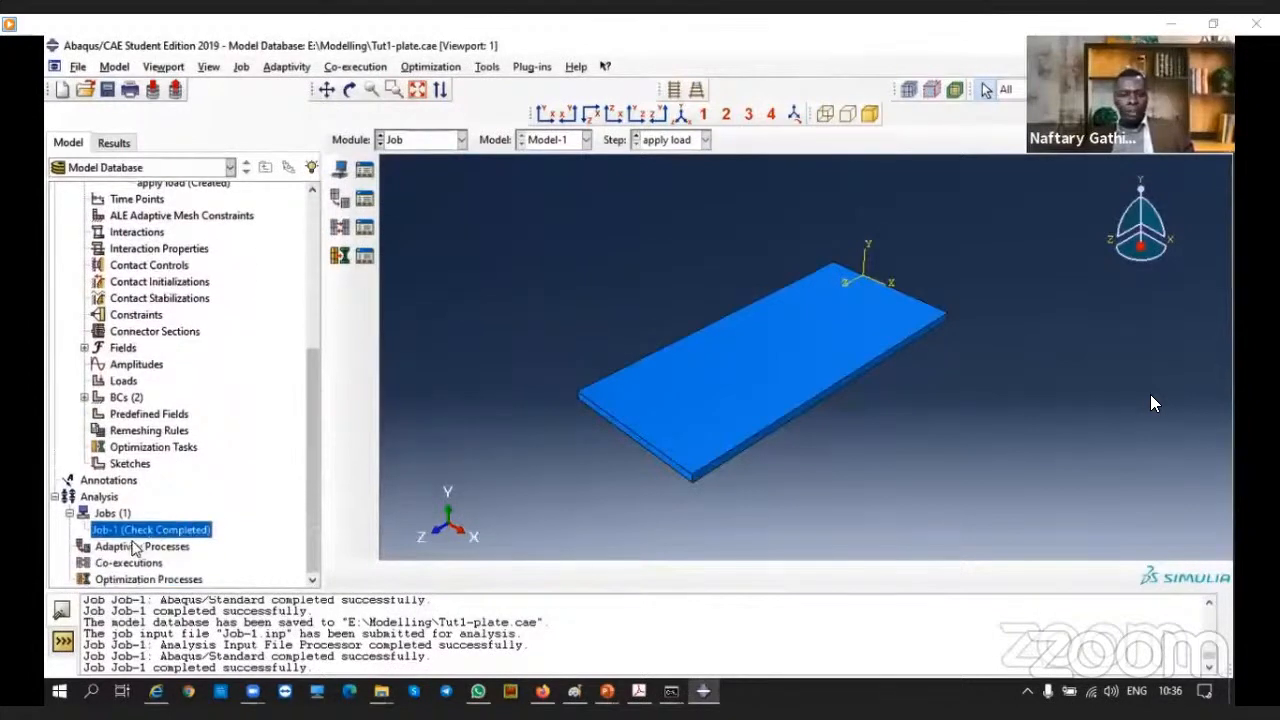
pyautogui.rightClick(136, 536)
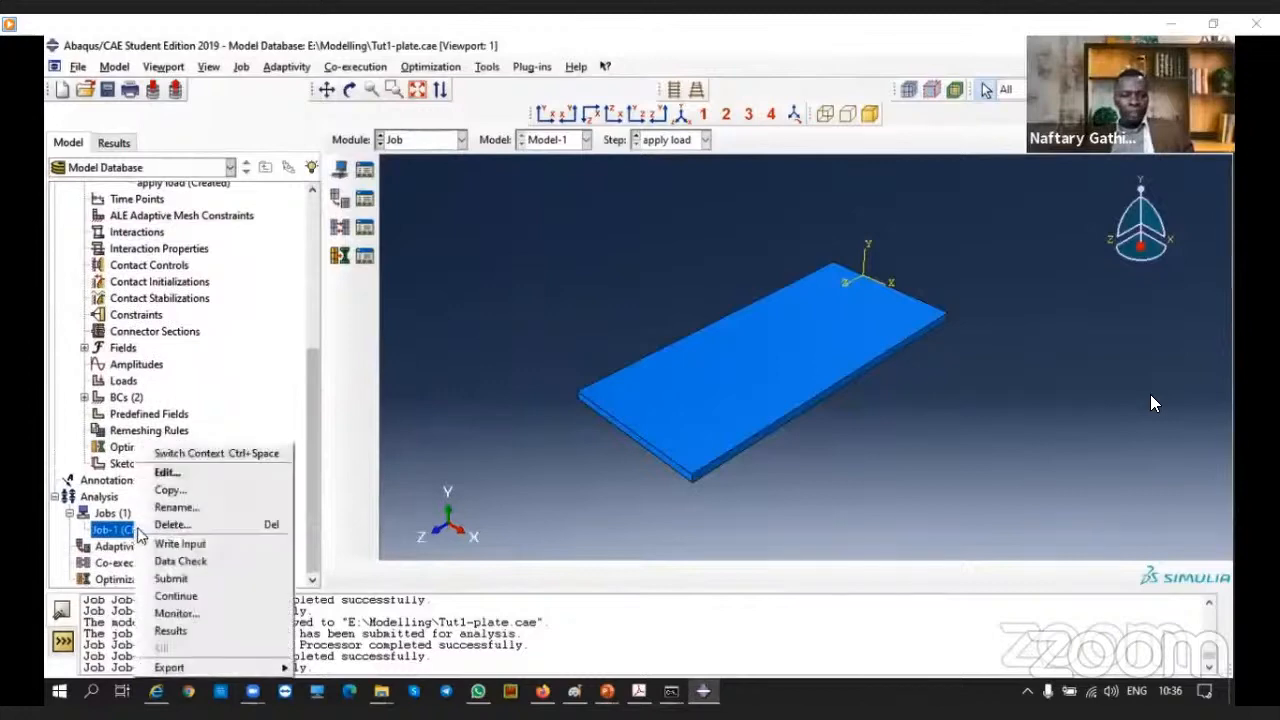
pyautogui.click(183, 580)
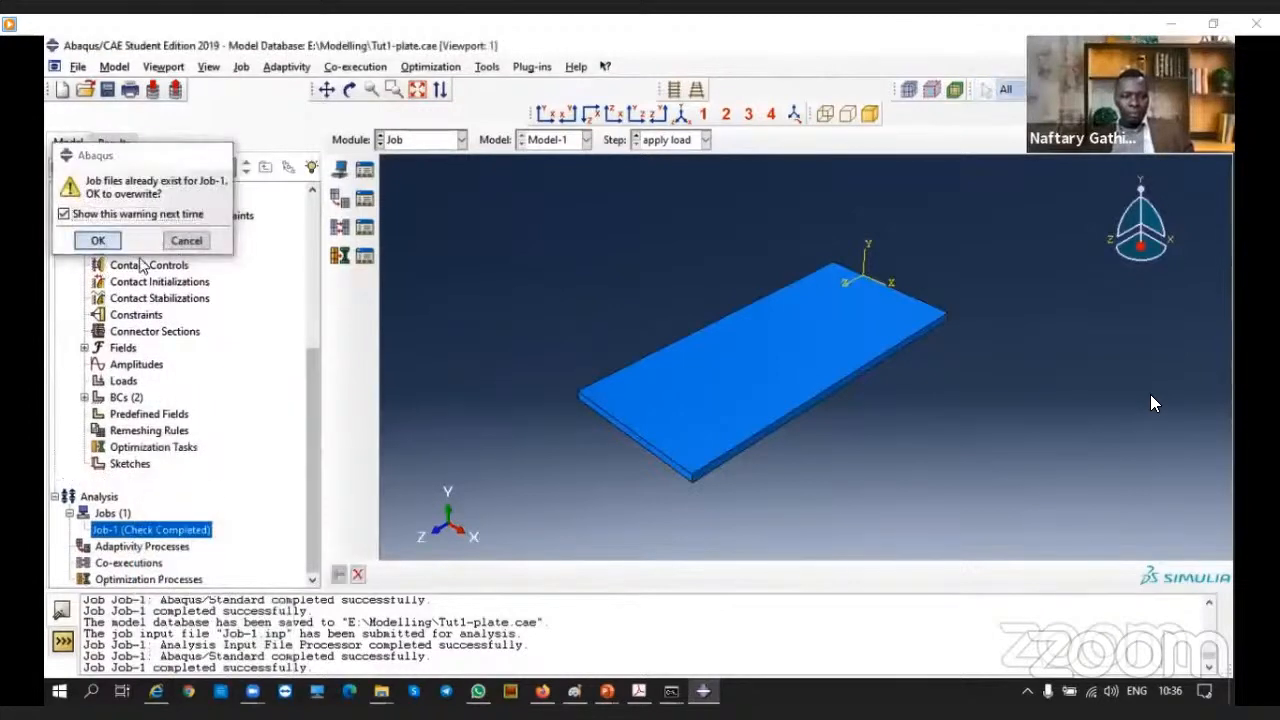
pyautogui.click(105, 238)
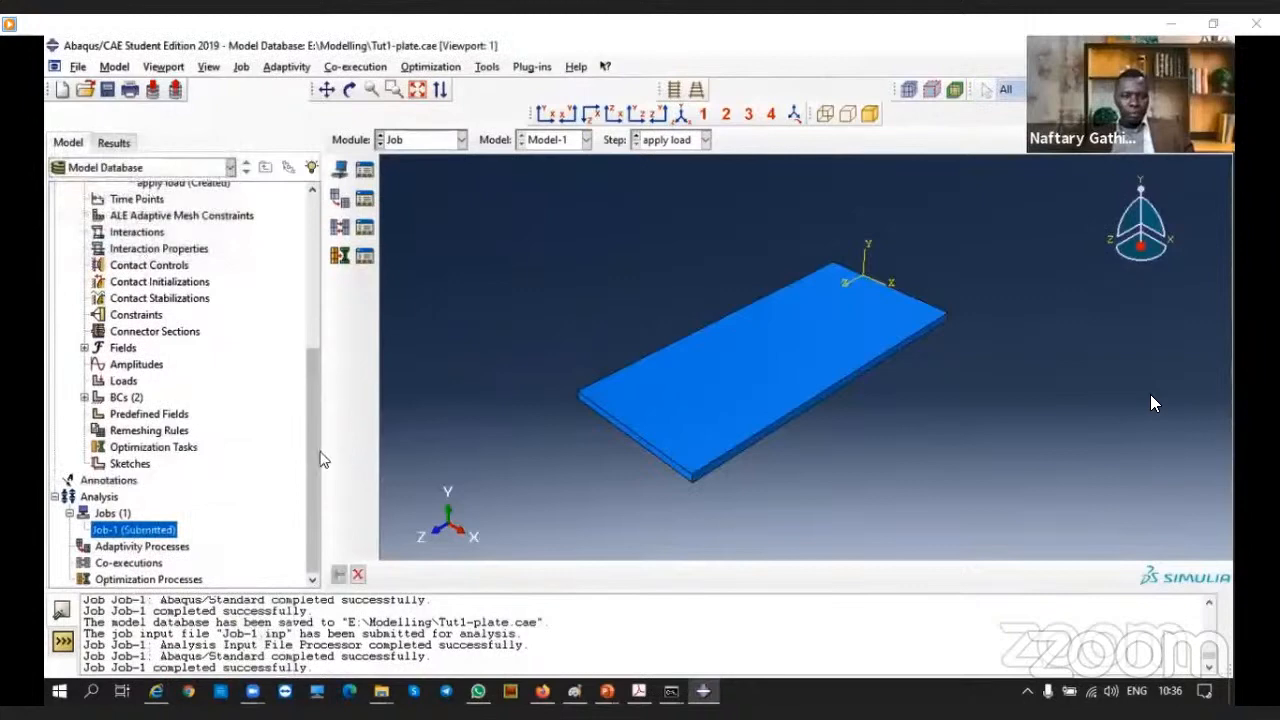
# Monitor the submitted Job-1 analysis, check its errors and warnings, and close the monitor
pyautogui.rightClick(150, 530)
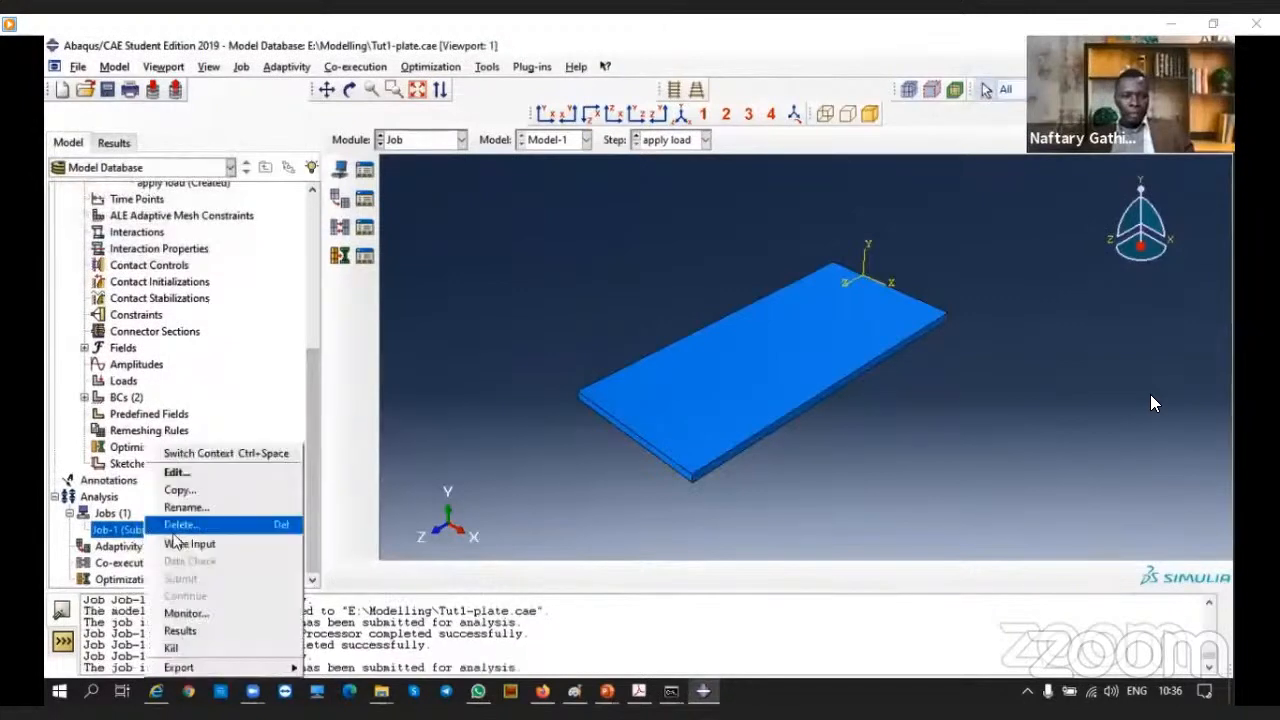
pyautogui.click(185, 613)
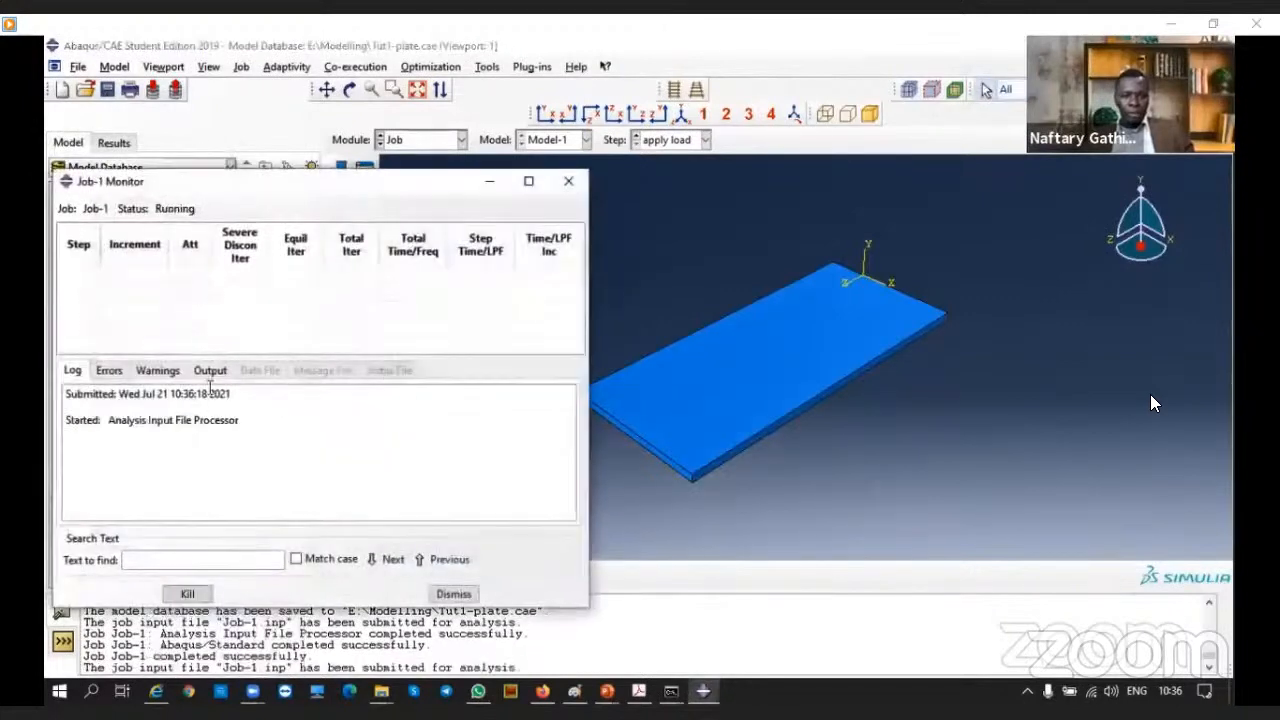
pyautogui.click(109, 372)
pyautogui.click(157, 371)
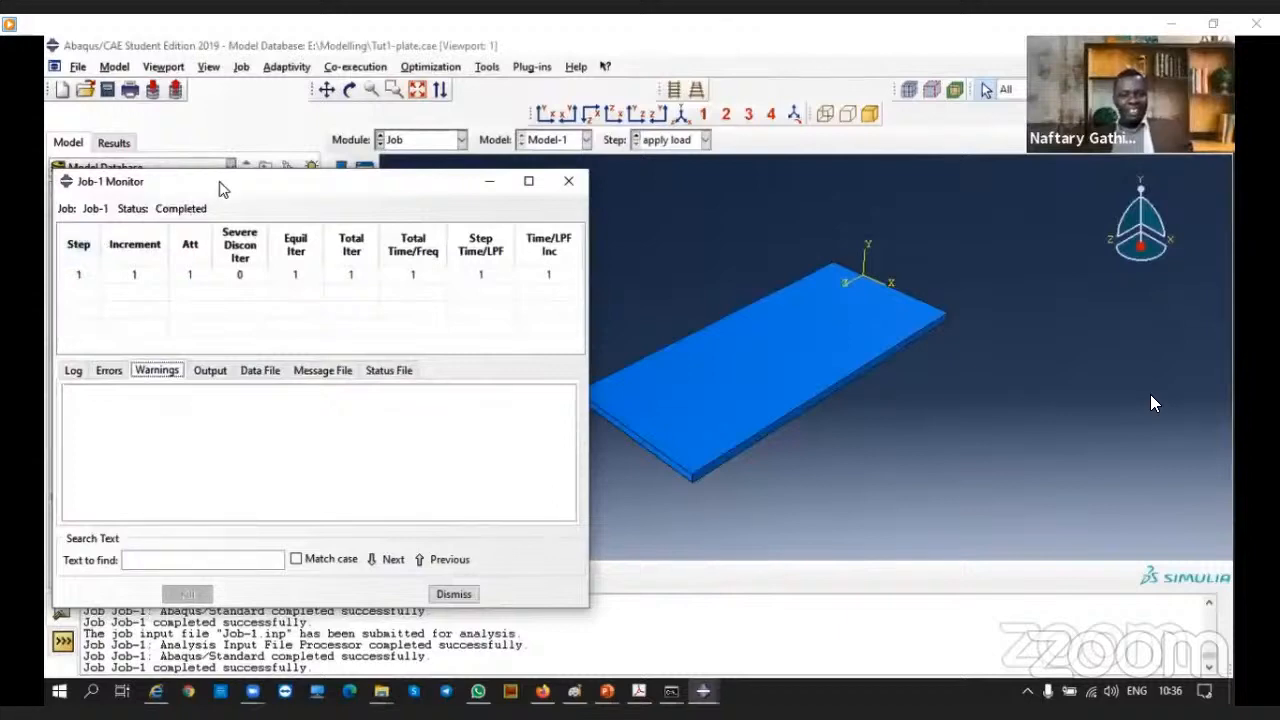
pyautogui.moveTo(222, 190); pyautogui.dragTo(610, 166)
pyautogui.scroll(5, 153, 345)
pyautogui.scroll(1, 153, 345)
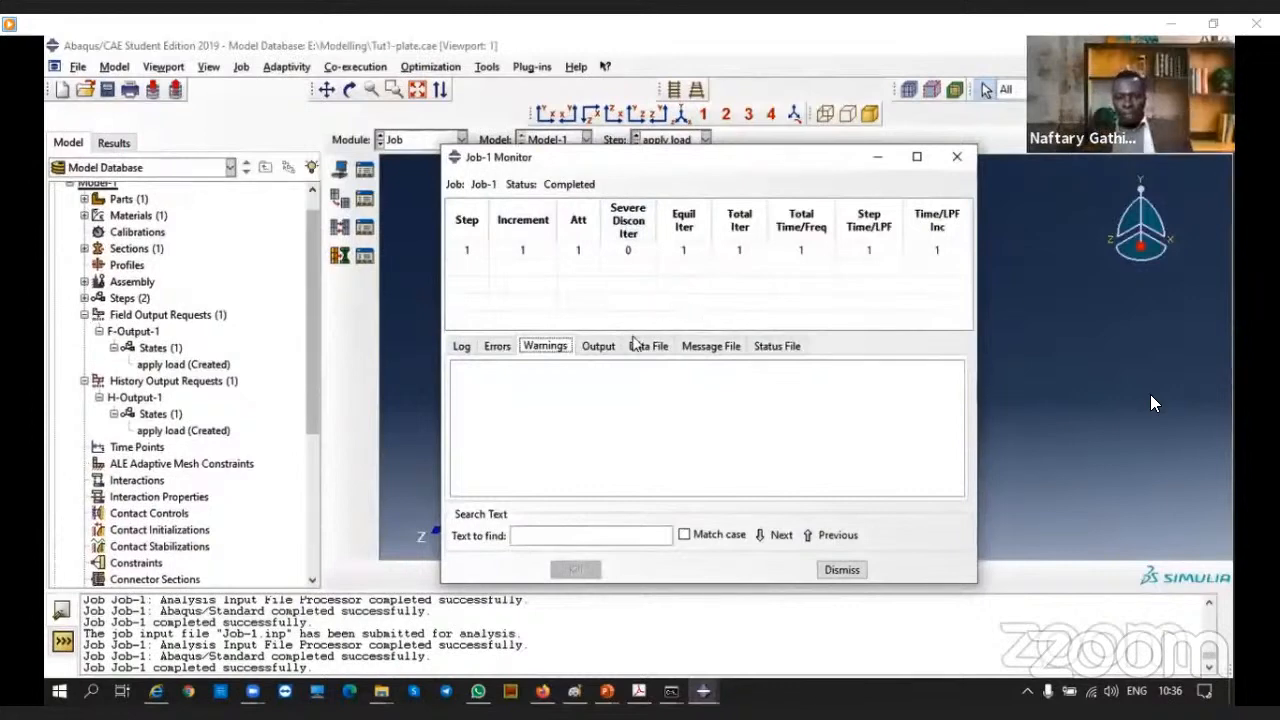
pyautogui.moveTo(818, 162); pyautogui.dragTo(686, 151)
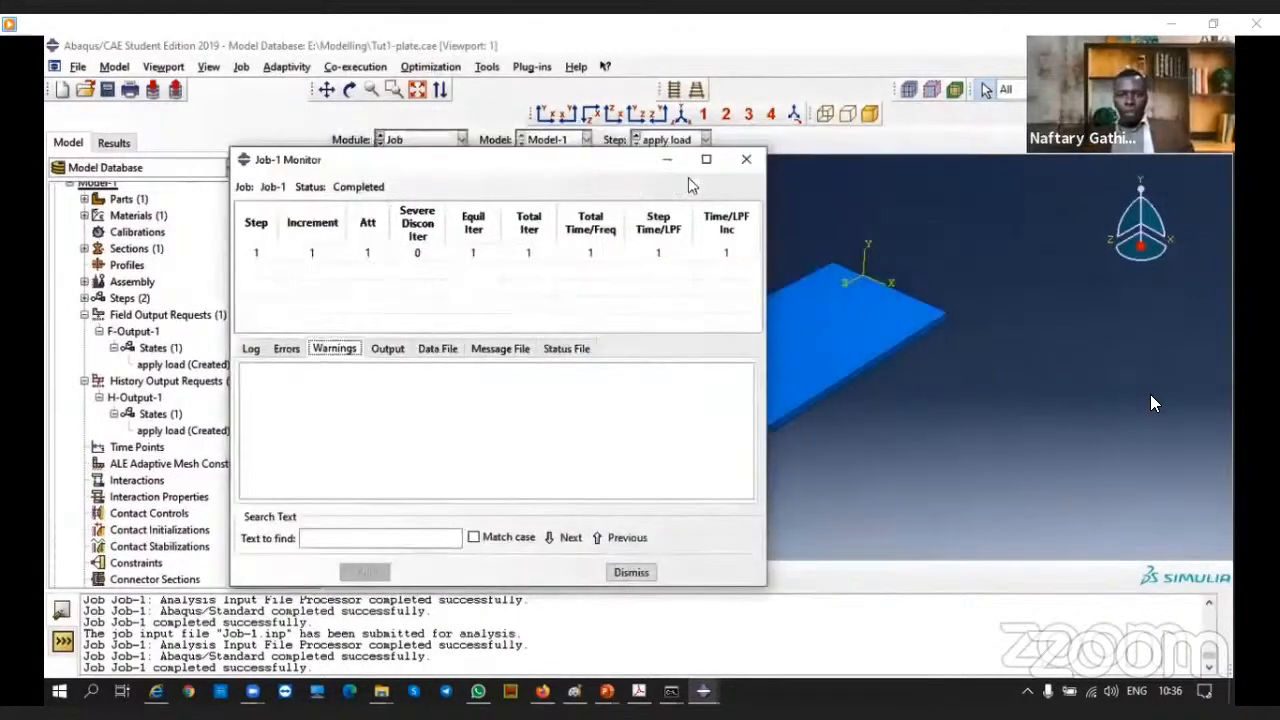
pyautogui.click(748, 157)
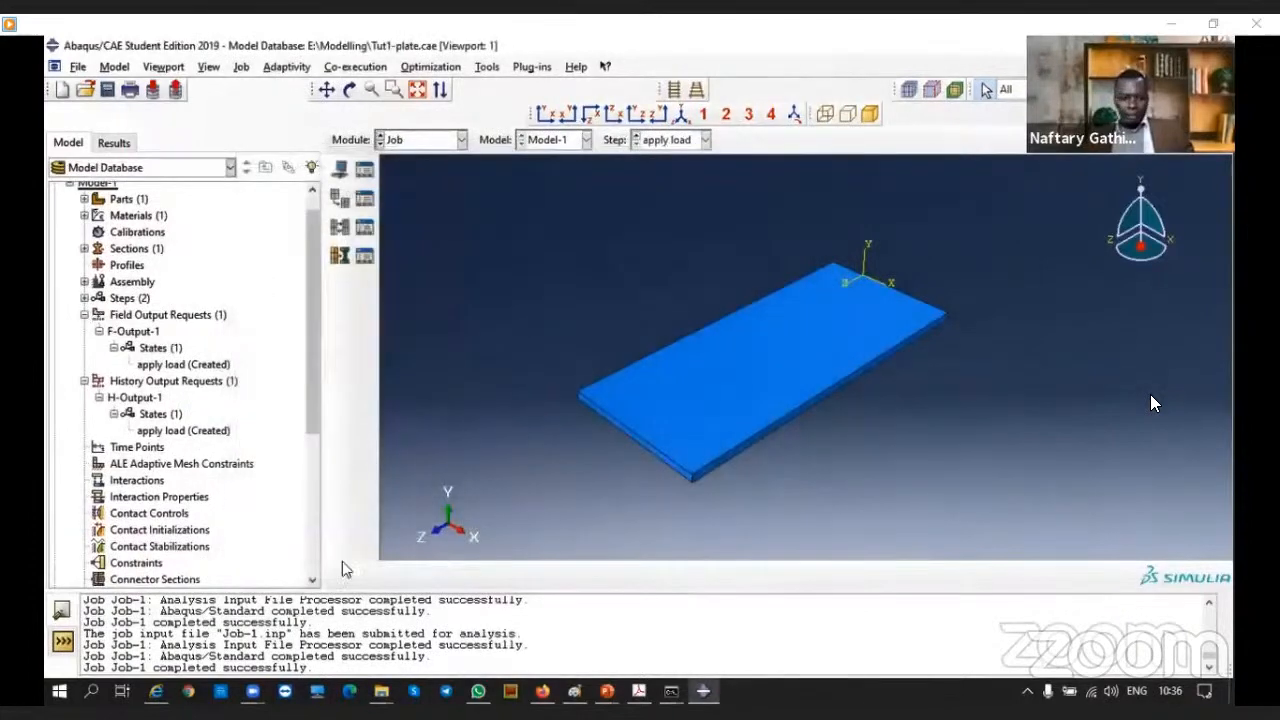
# Open the results of the completed Job-1 for visualization
pyautogui.scroll(-5, 250, 520)
pyautogui.scroll(-1, 250, 527)
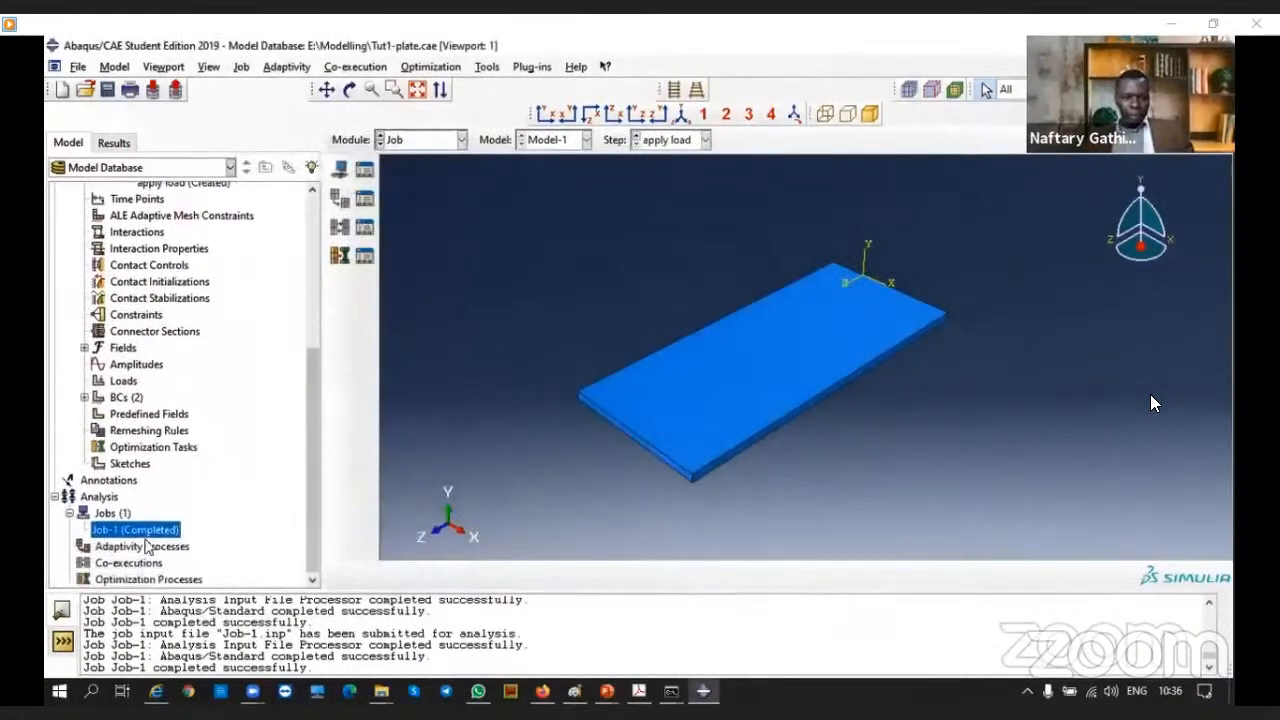
pyautogui.rightClick(140, 535)
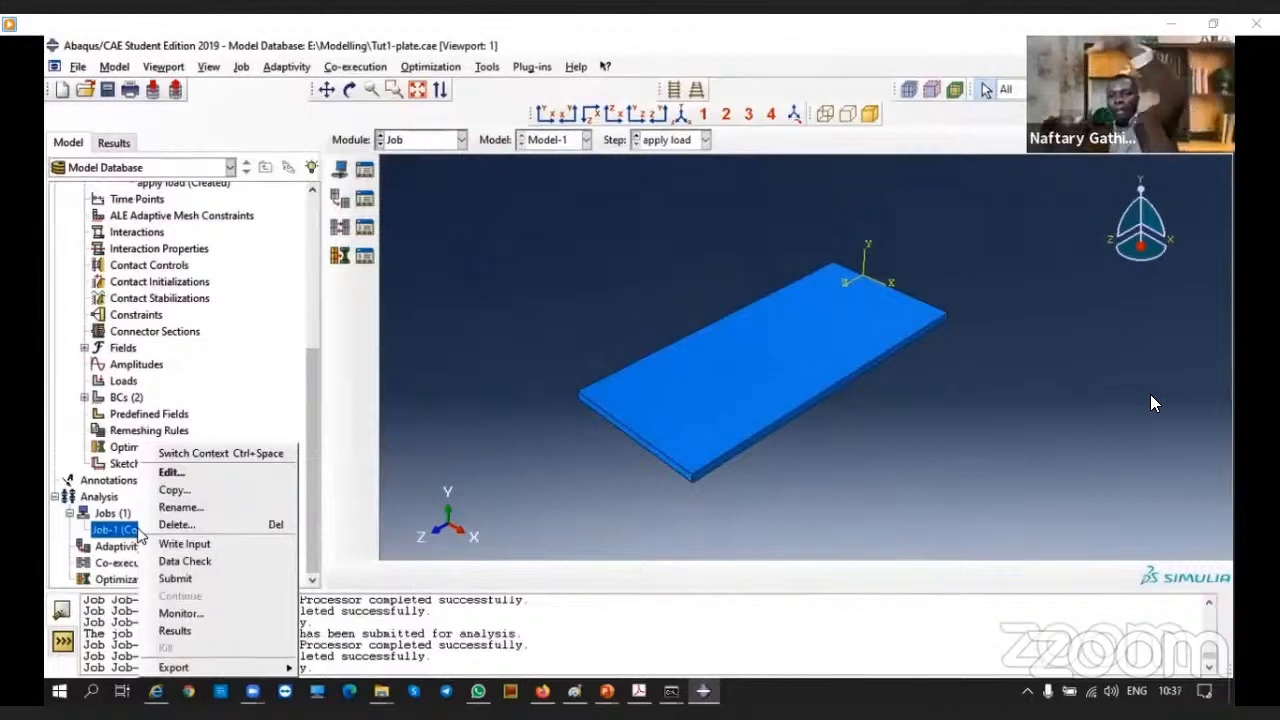
pyautogui.click(176, 631)
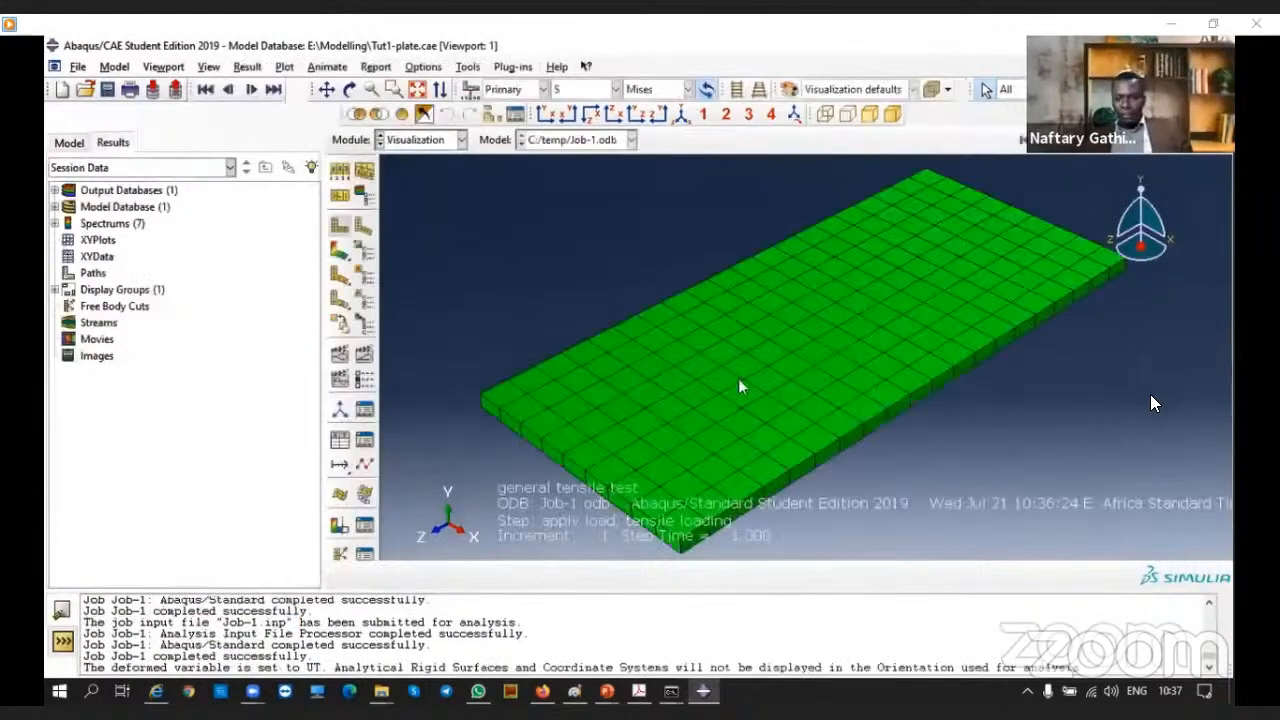
# Plot the von Mises stress contours on the deformed plate and animate them by scale factor
pyautogui.scroll(-3, 765, 380)
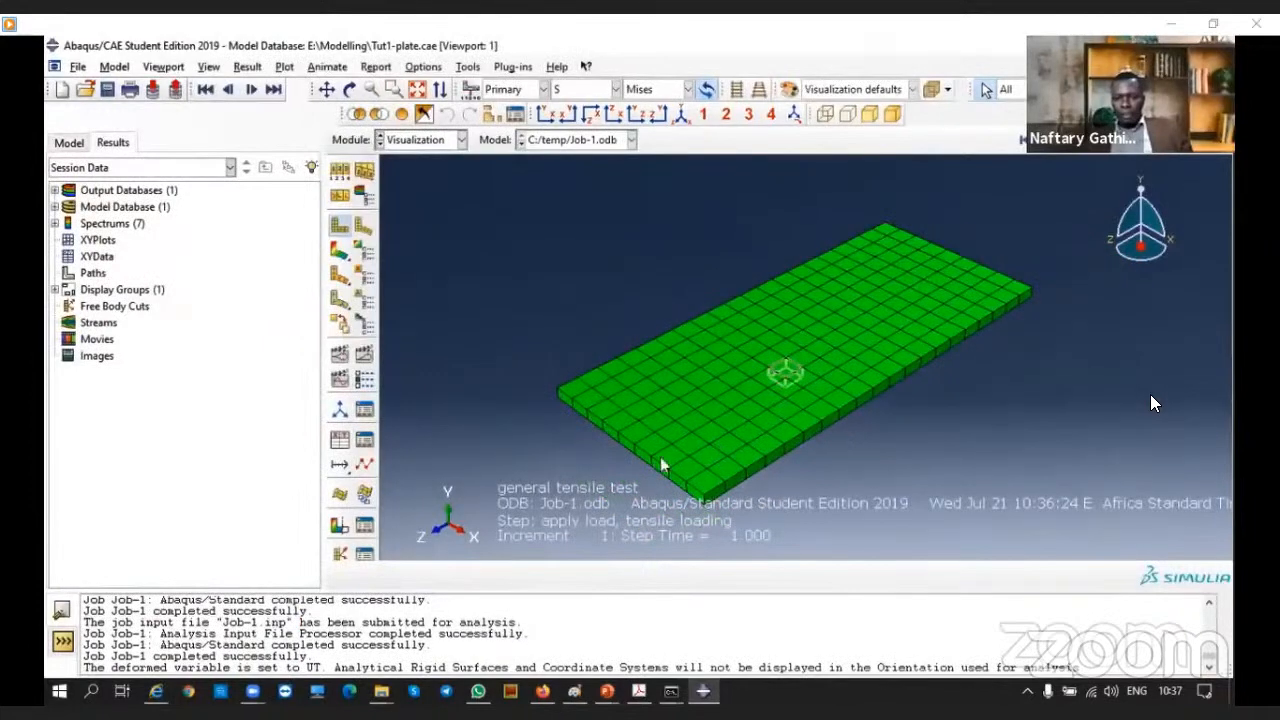
pyautogui.click(340, 253)
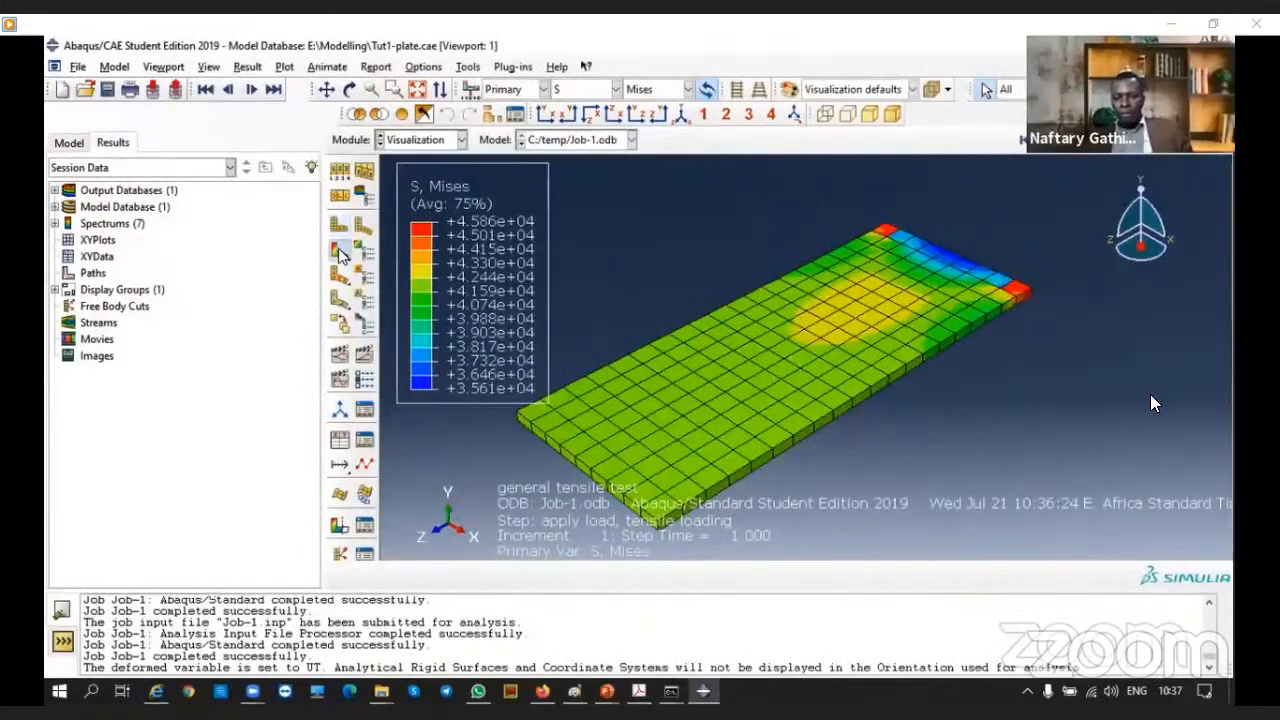
pyautogui.click(343, 361)
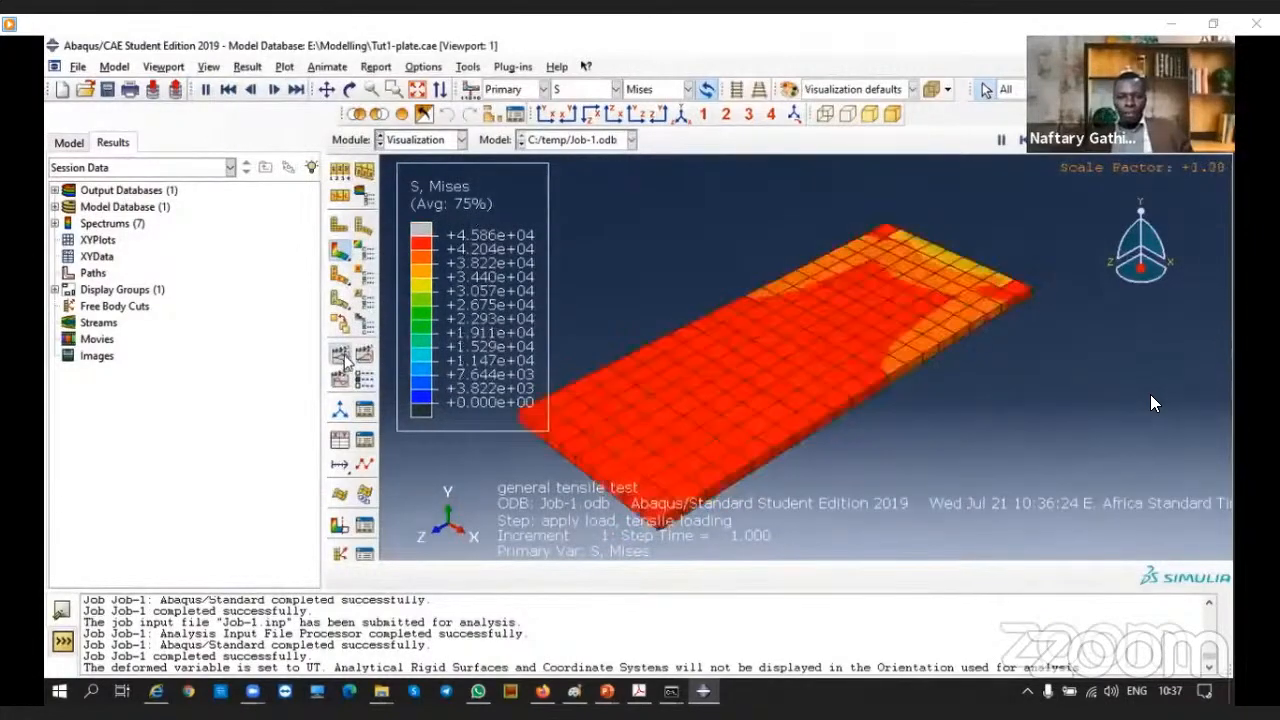
# Slow the looping animation's frame rate to about one third of the range and apply it
pyautogui.click(364, 378)
pyautogui.moveTo(322, 378); pyautogui.dragTo(218, 378)
pyautogui.click(186, 517)
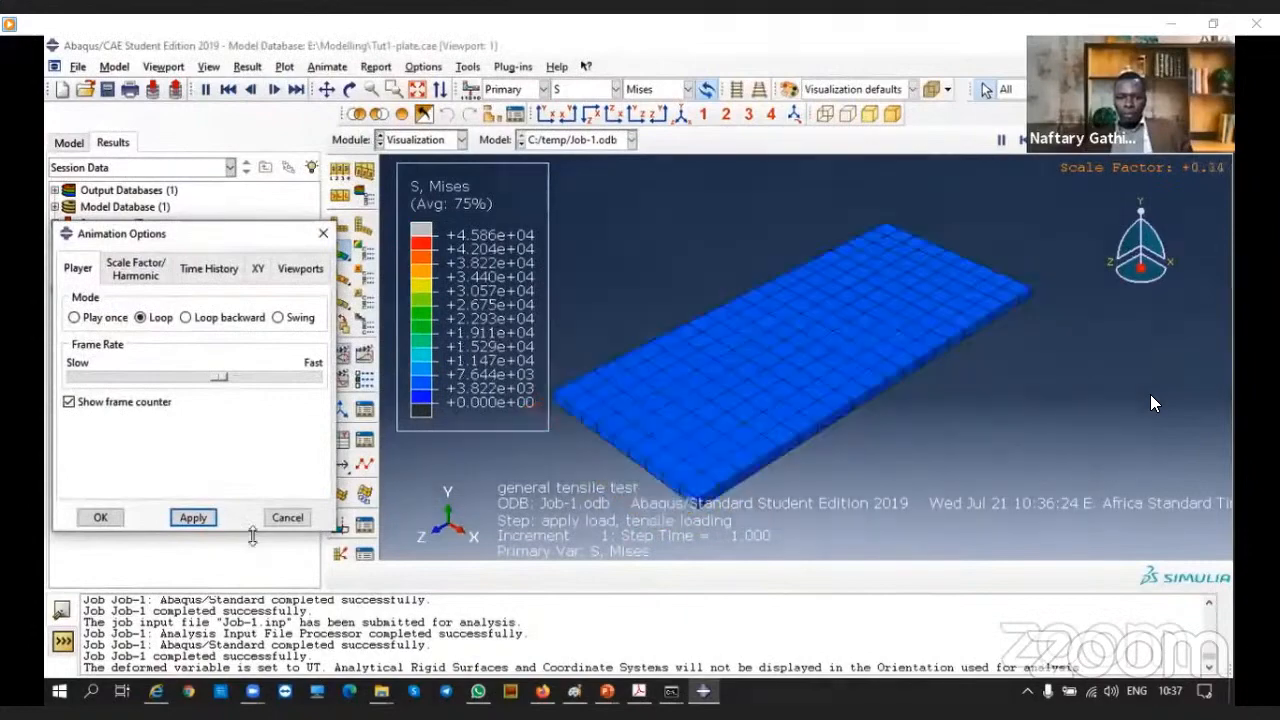
pyautogui.moveTo(218, 377); pyautogui.dragTo(155, 377)
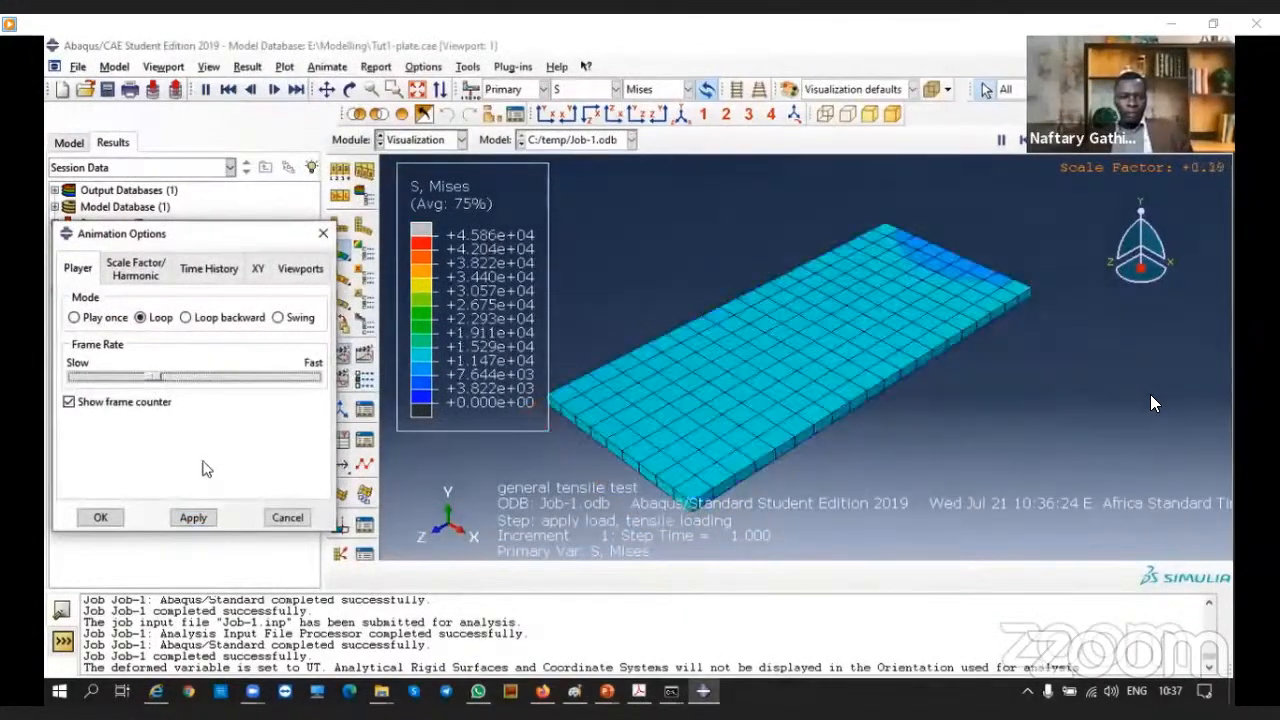
pyautogui.click(192, 519)
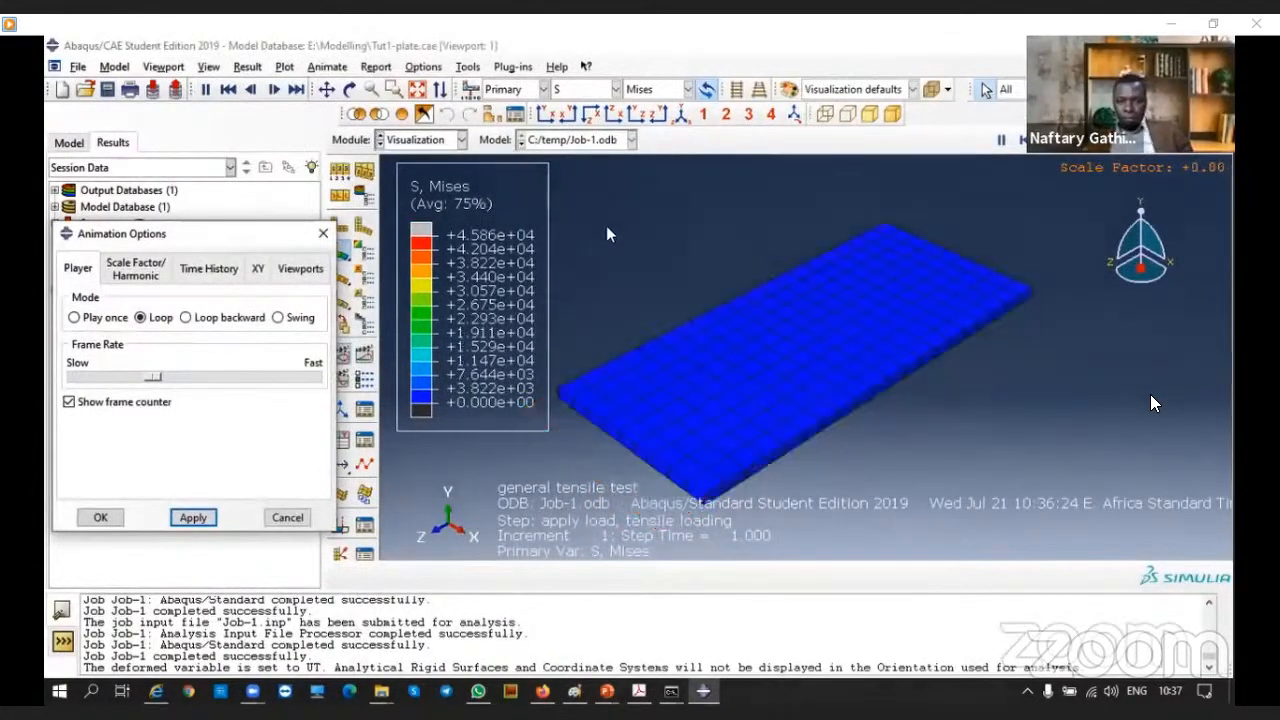
# Plot the elastic strain EE on the animated plate using its EE33 component
pyautogui.click(462, 141)
pyautogui.click(462, 141)
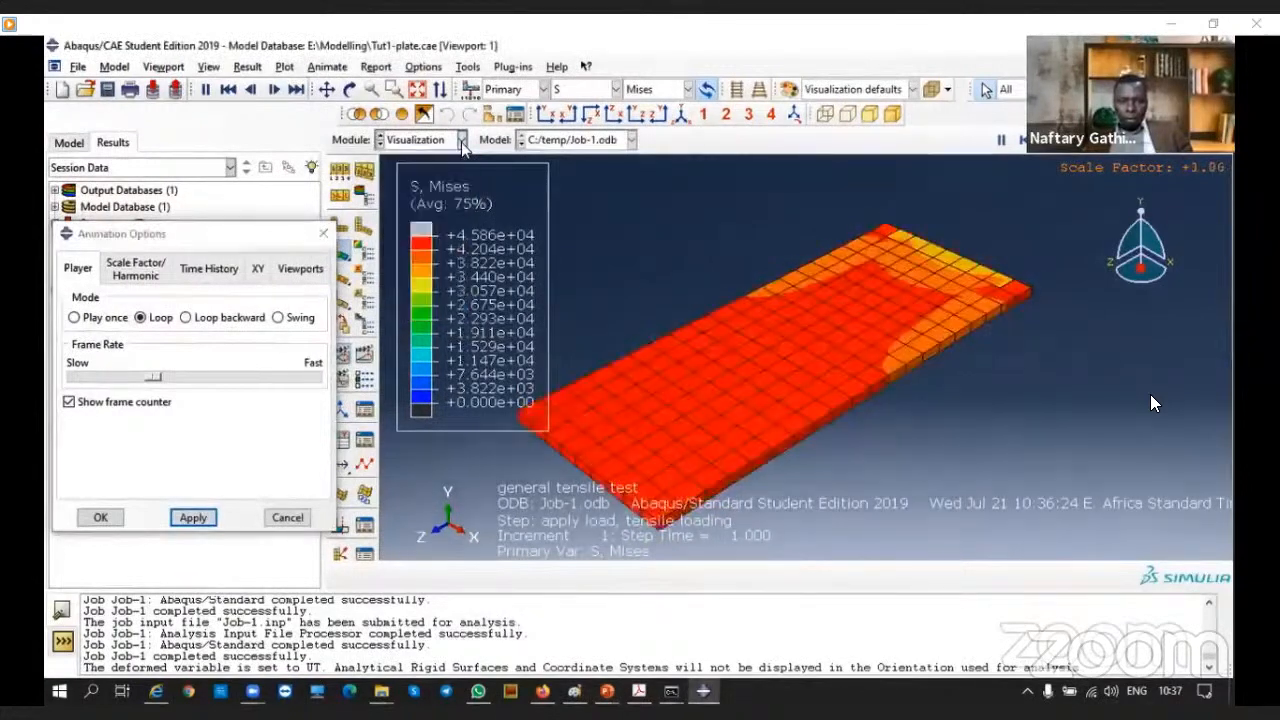
pyautogui.click(614, 90)
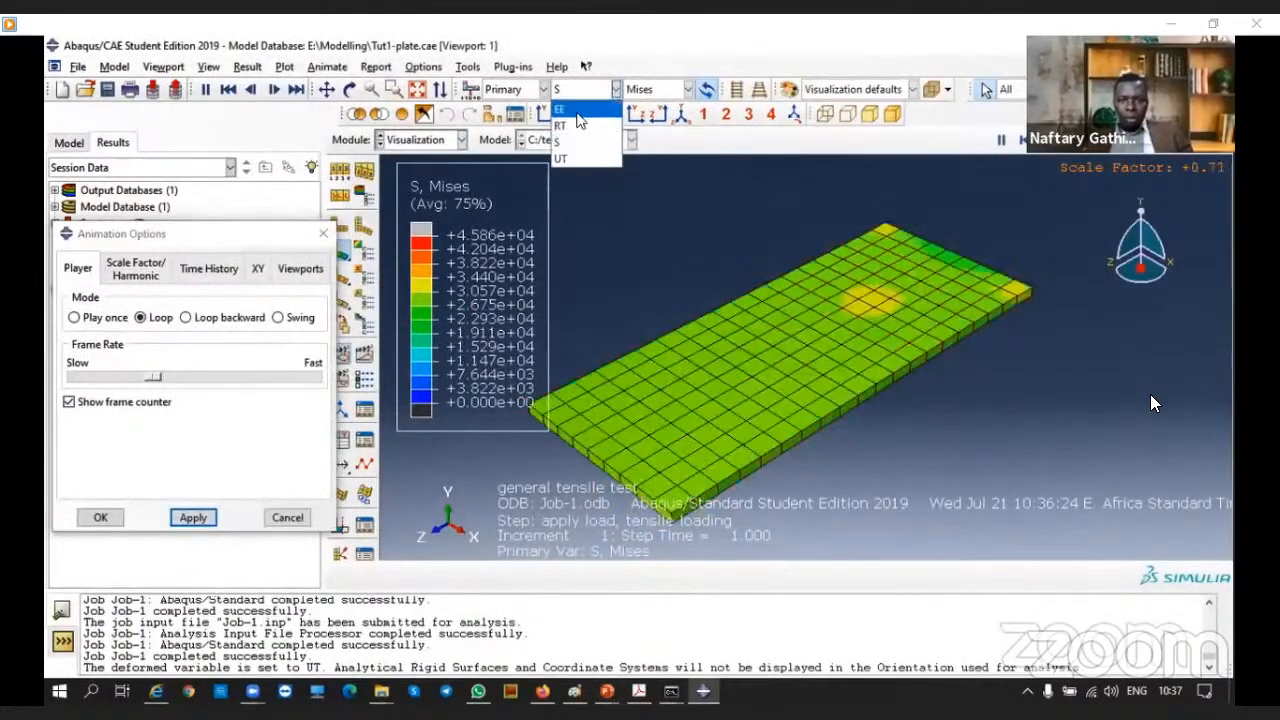
pyautogui.click(583, 108)
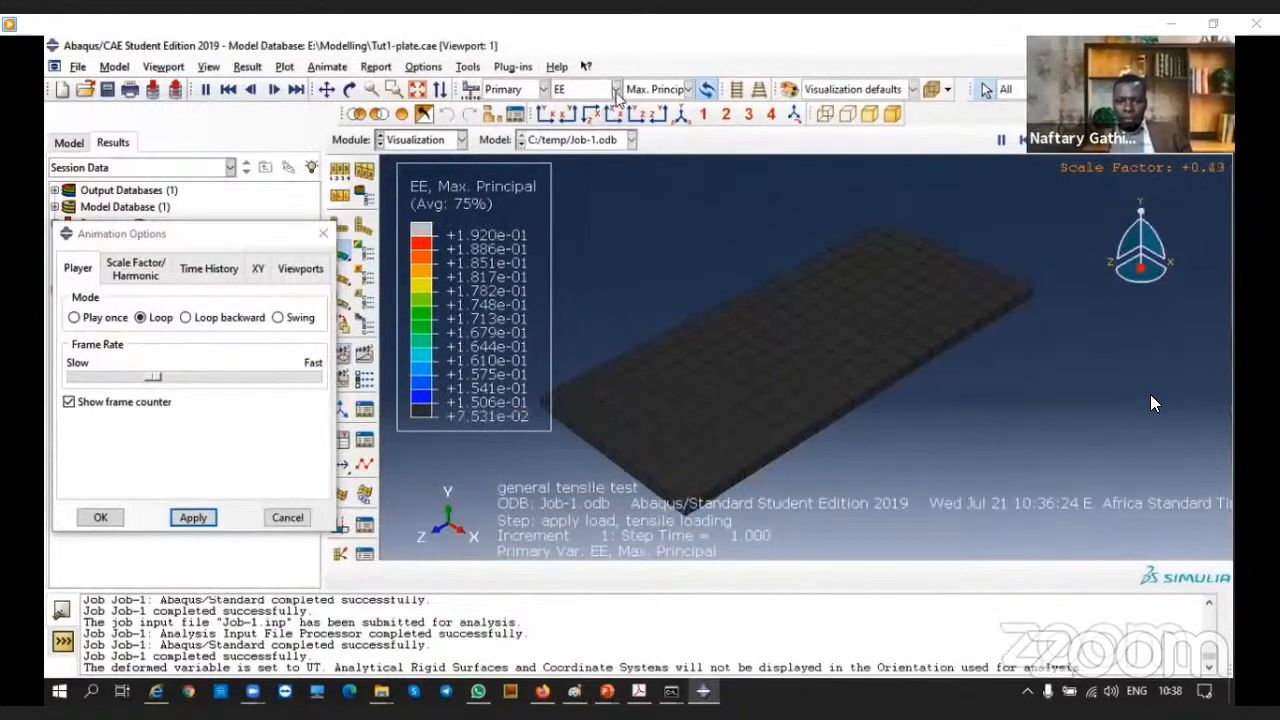
pyautogui.click(688, 90)
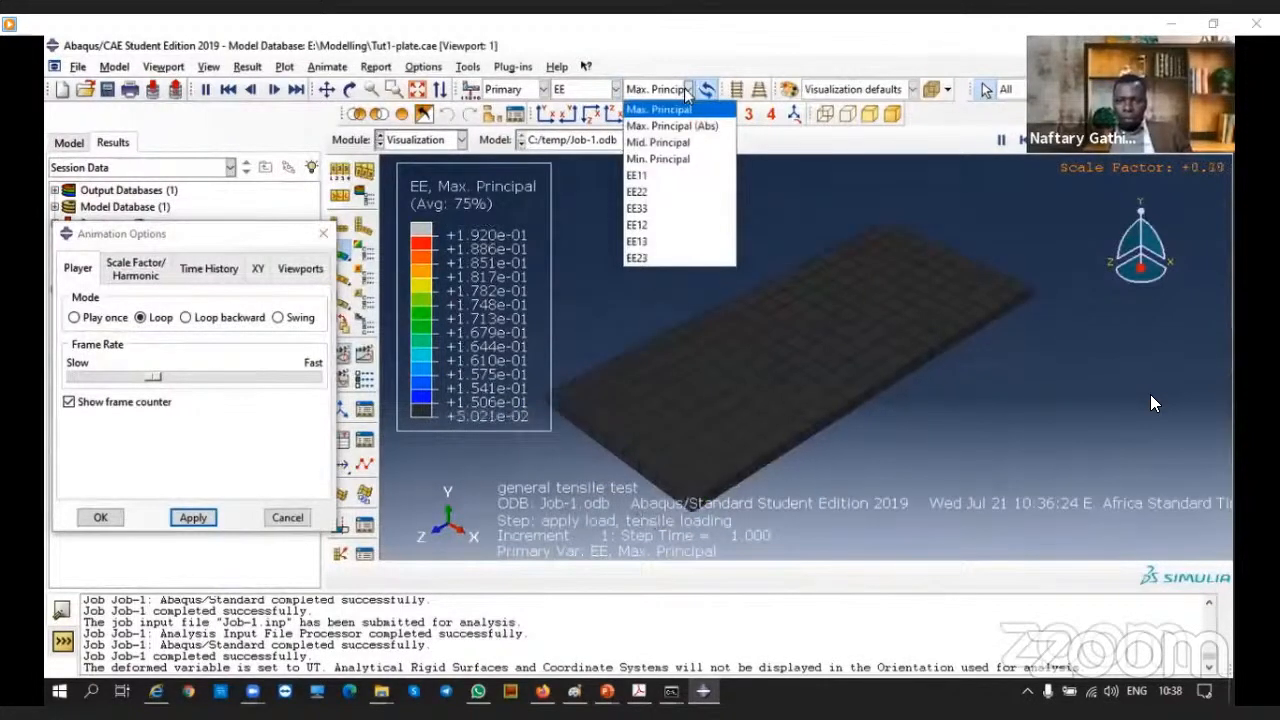
pyautogui.click(660, 210)
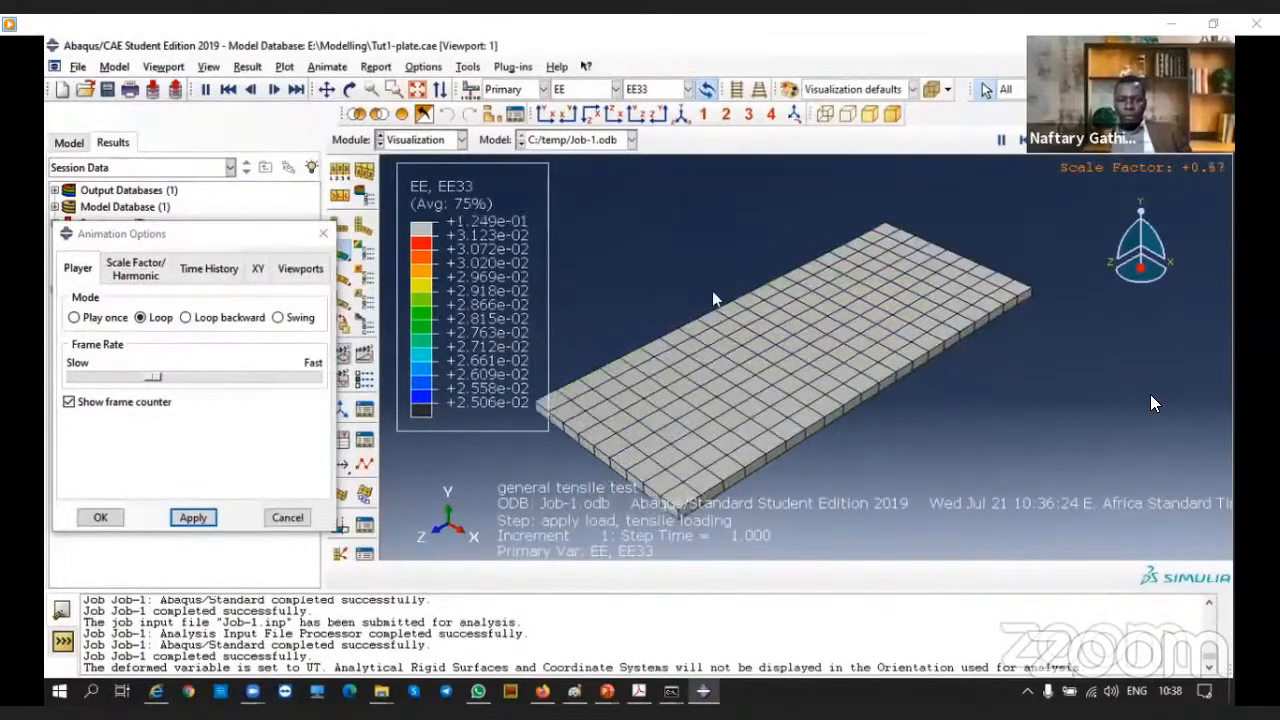
# Switch the contour plot to stress S and show its S33 component
pyautogui.click(616, 90)
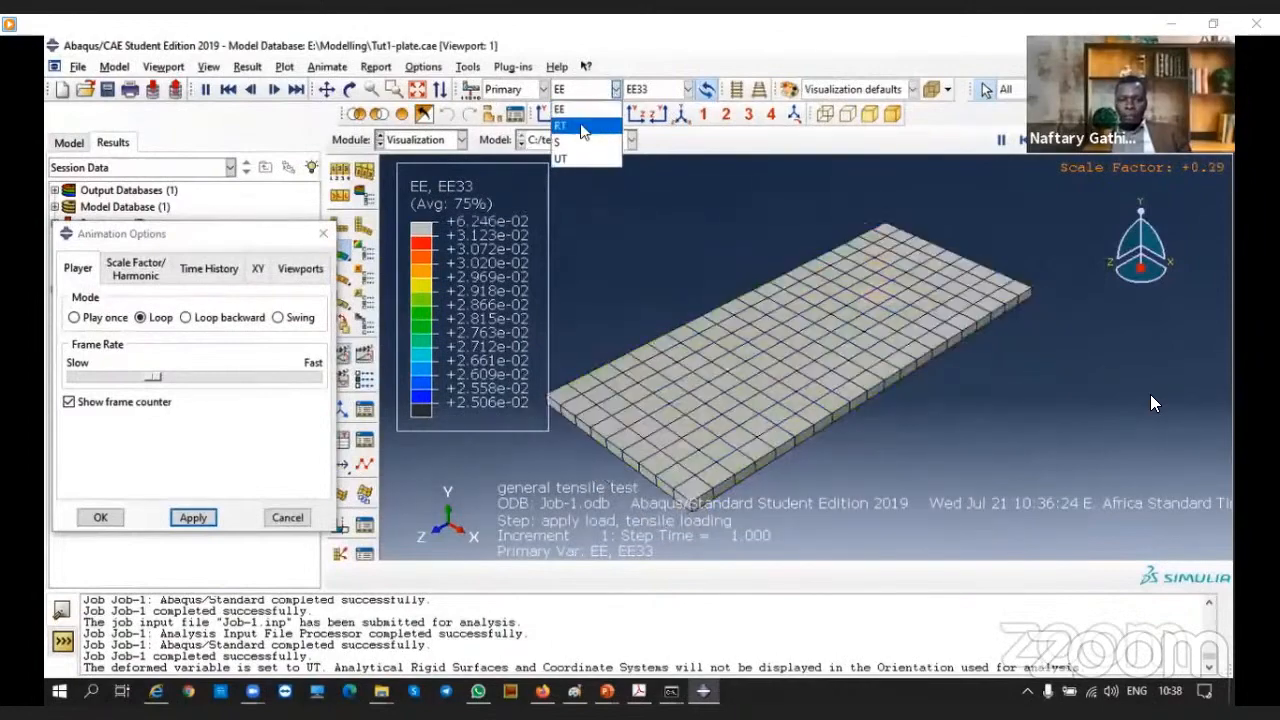
pyautogui.click(616, 91)
pyautogui.click(616, 92)
pyautogui.click(616, 91)
pyautogui.click(616, 91)
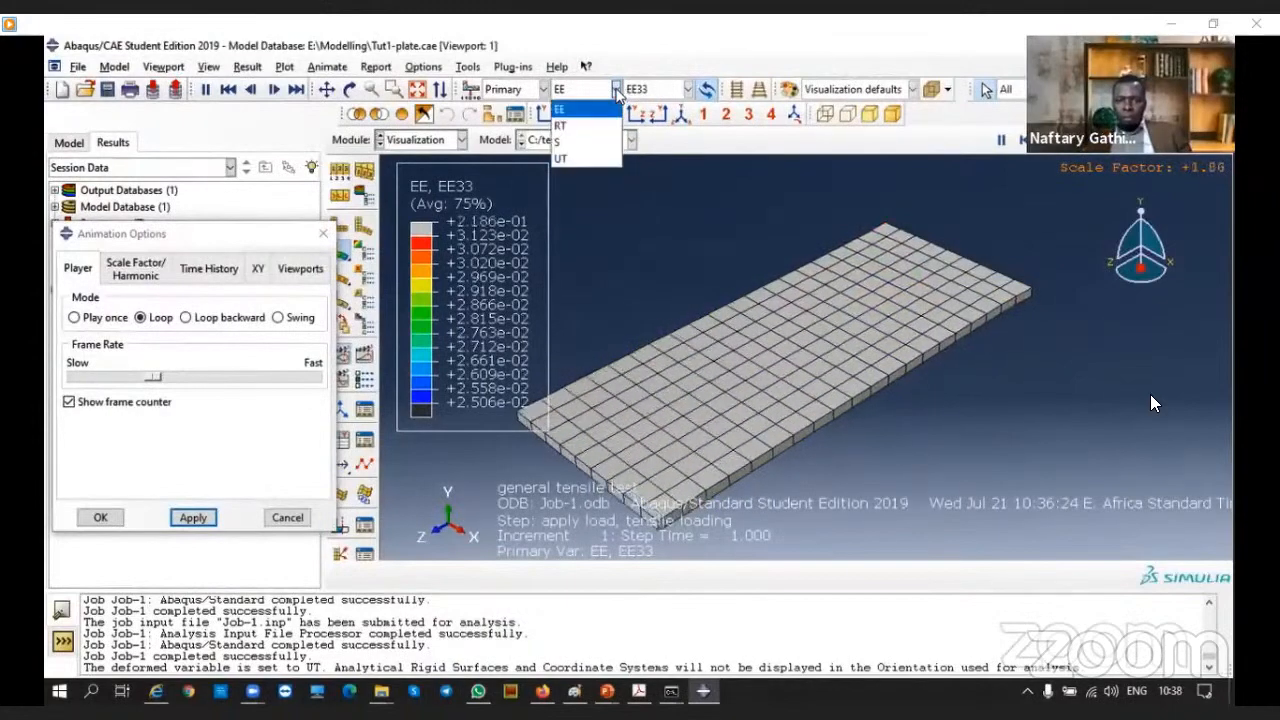
pyautogui.click(578, 143)
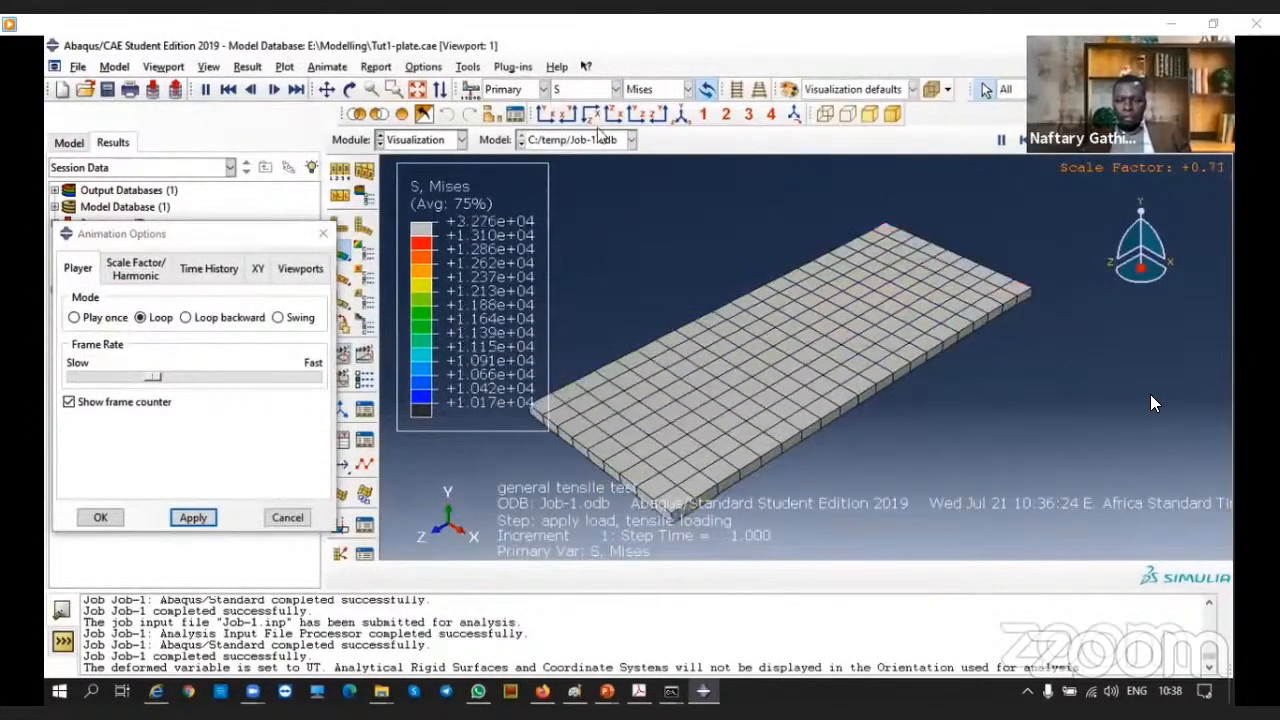
pyautogui.click(686, 90)
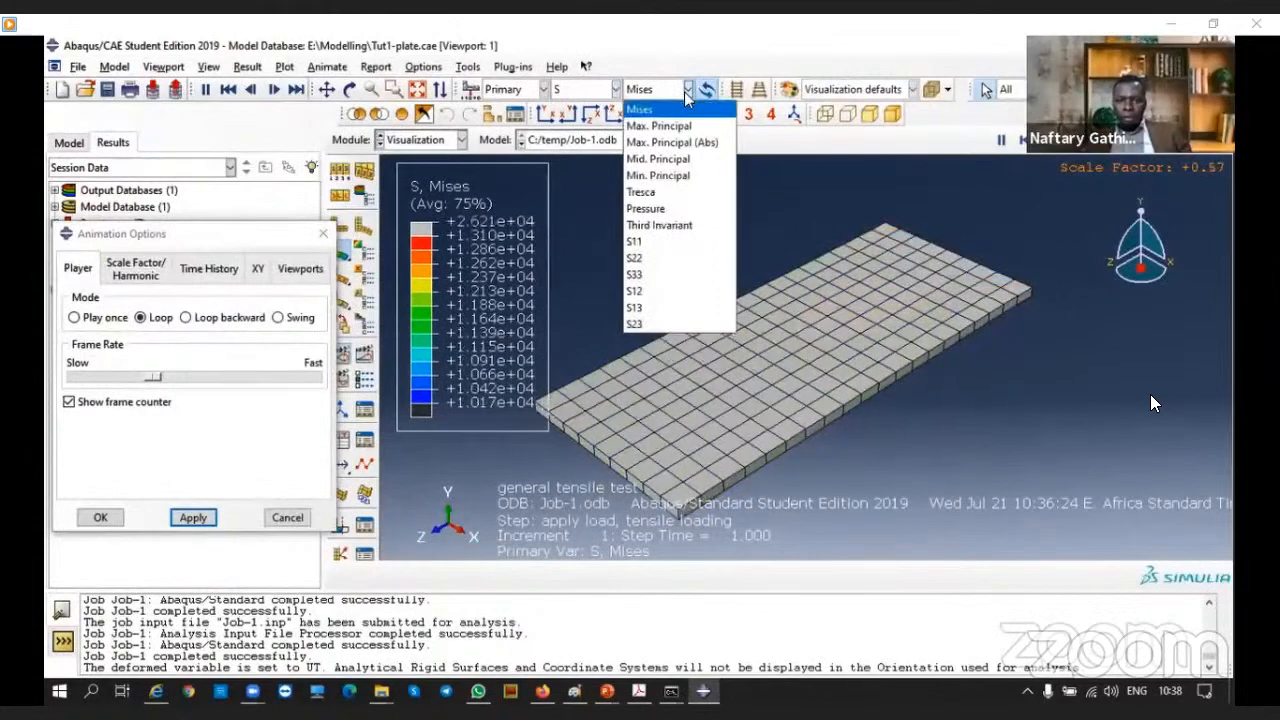
pyautogui.click(658, 275)
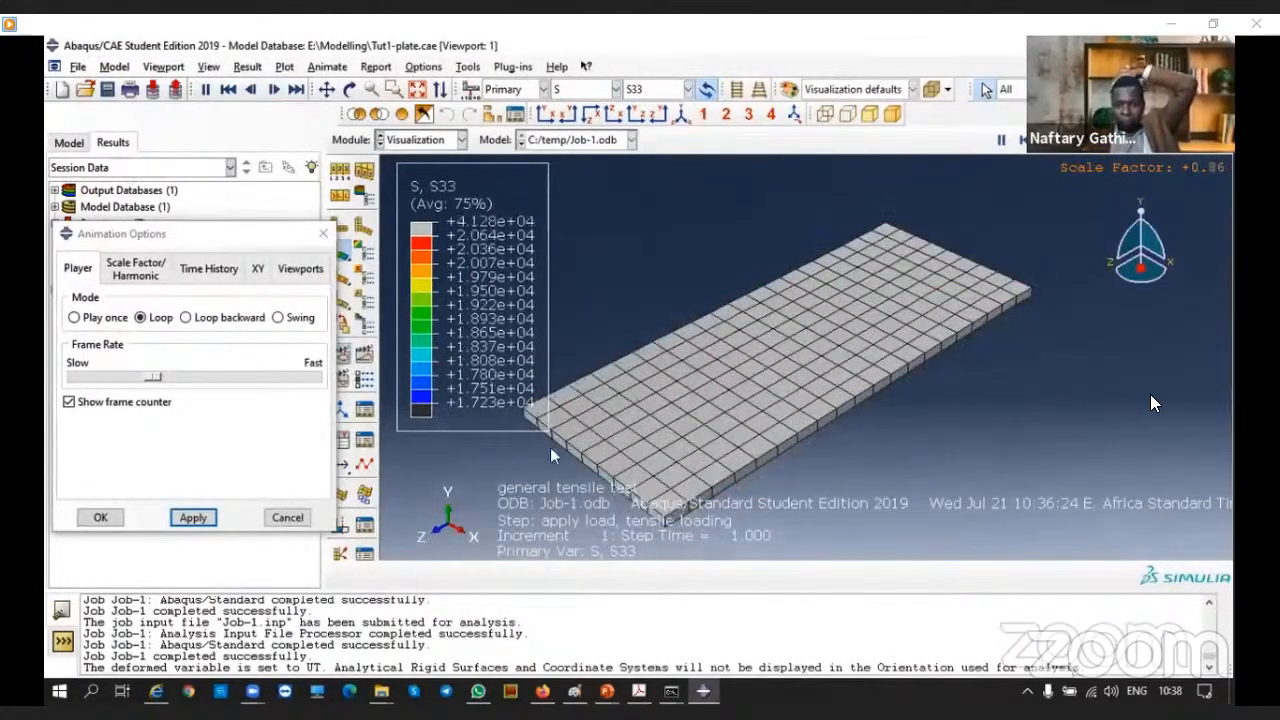
# Plot the S22 stress component and move the animation options aside
pyautogui.click(688, 89)
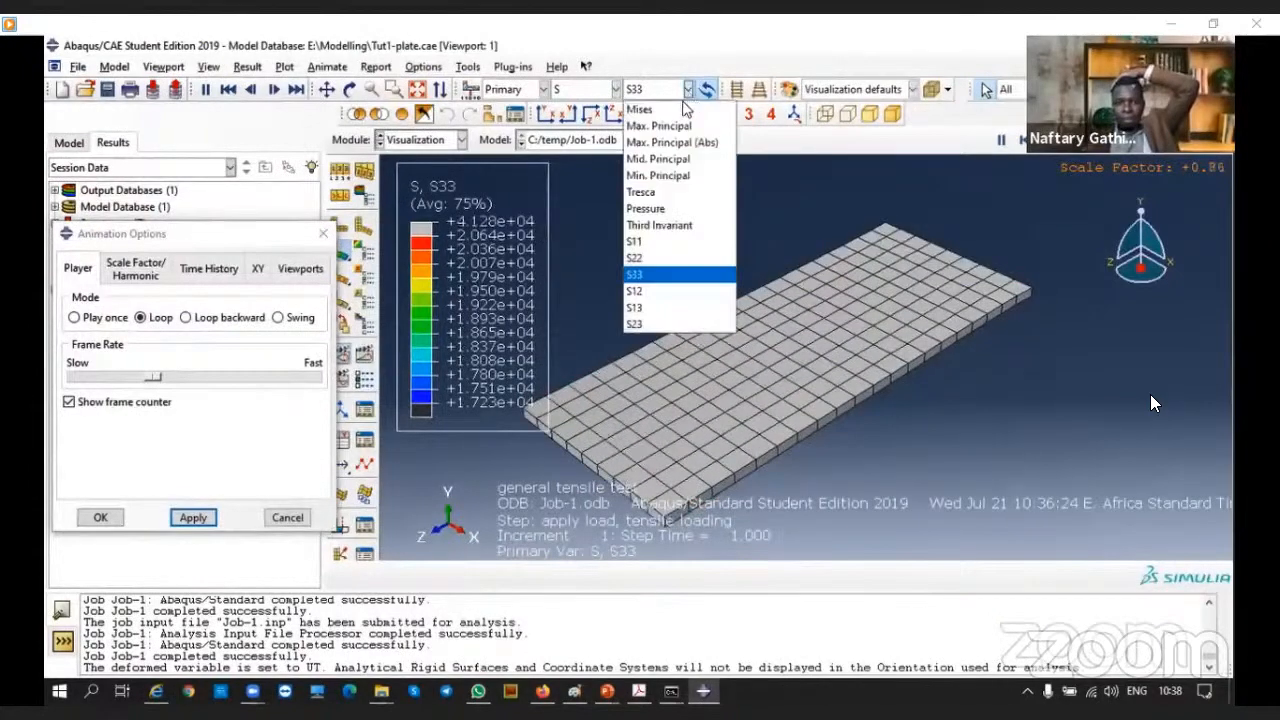
pyautogui.click(653, 258)
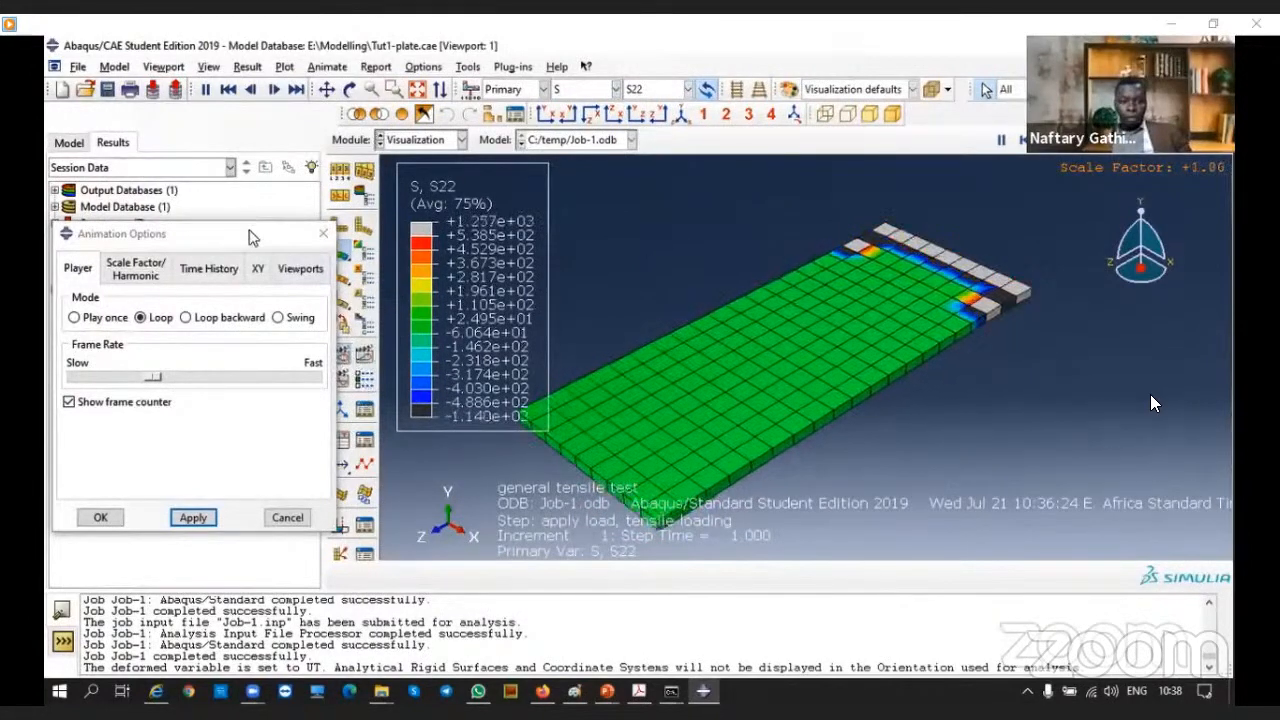
pyautogui.moveTo(258, 230); pyautogui.dragTo(171, 238)
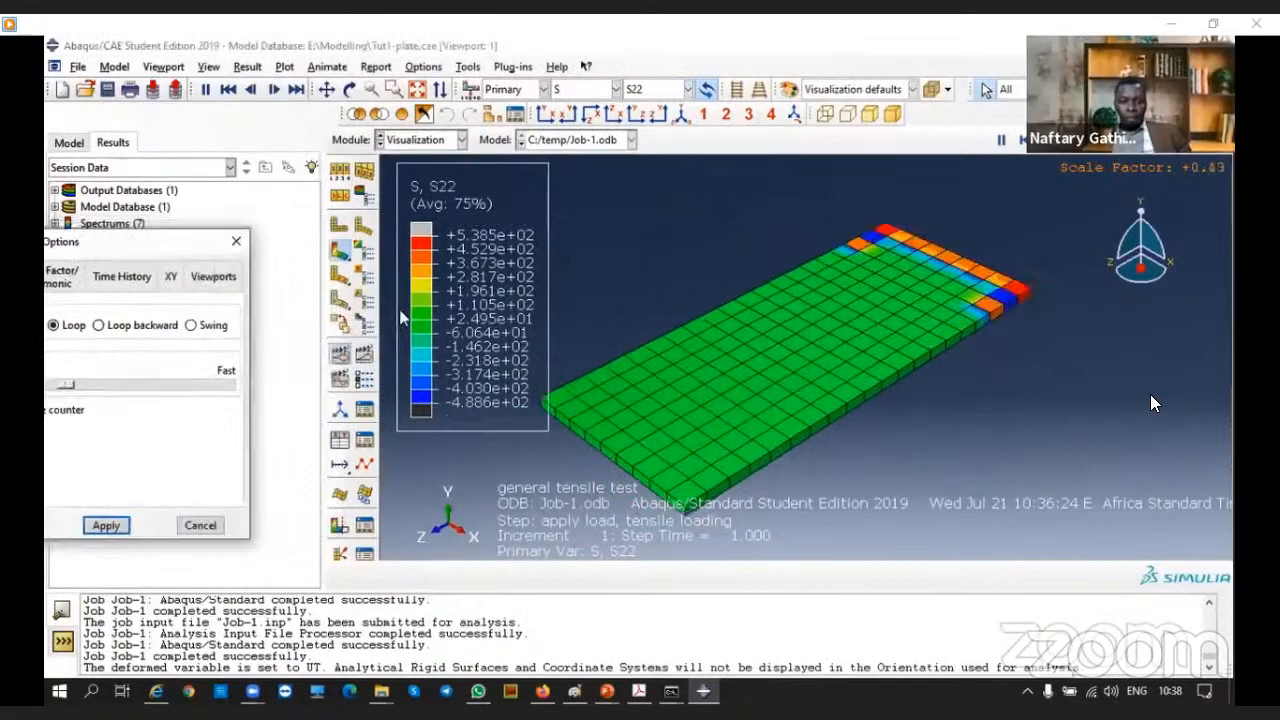
# Animate the S22 contours over the time history and stop the animation
pyautogui.click(364, 355)
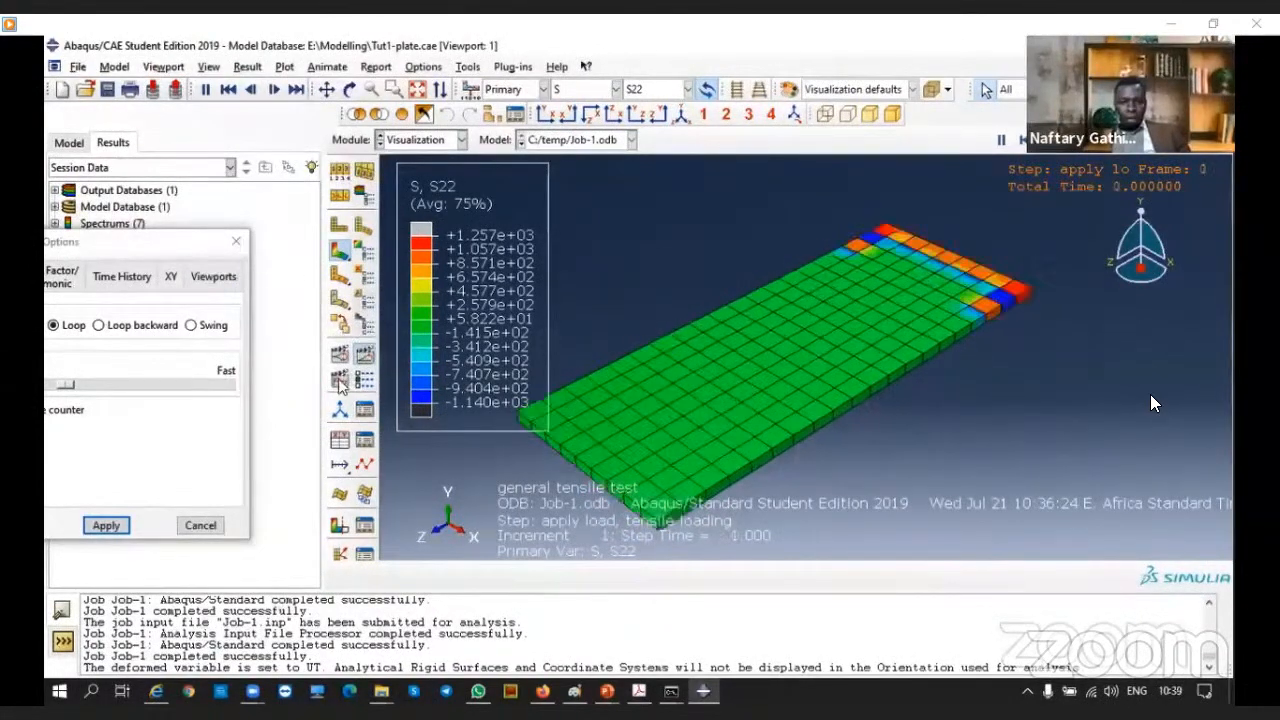
pyautogui.click(203, 238)
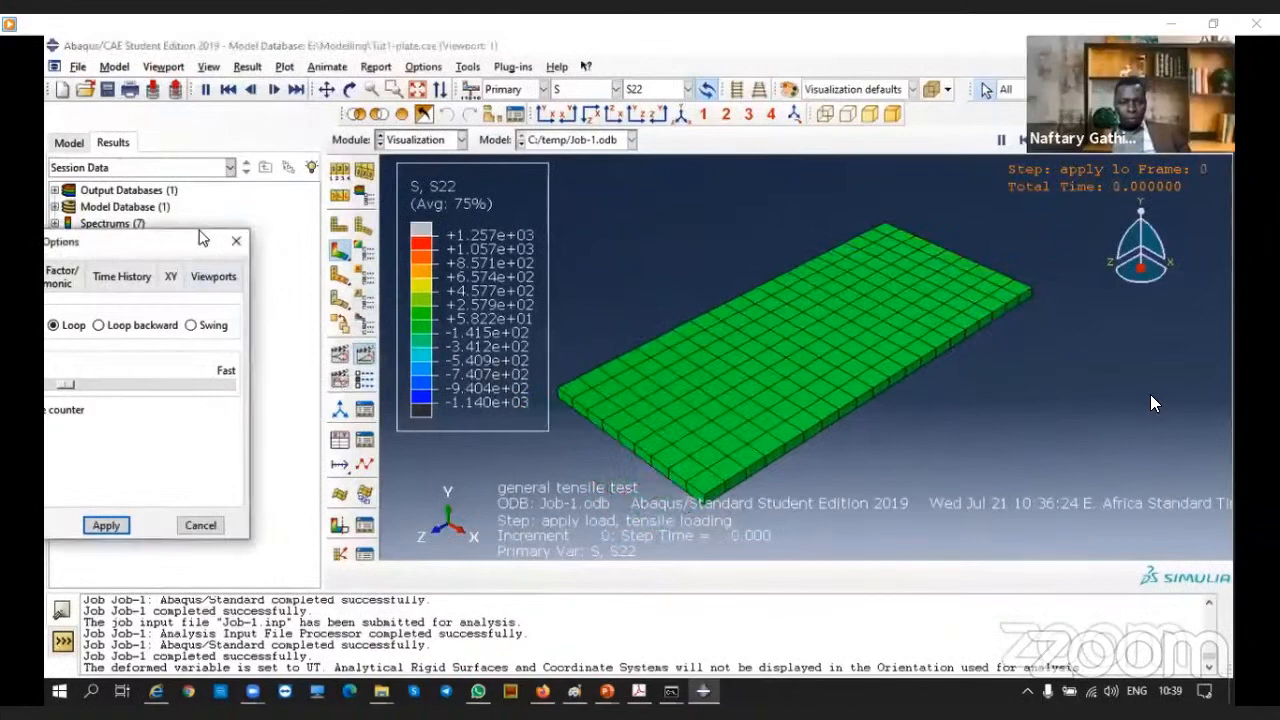
pyautogui.moveTo(203, 238); pyautogui.dragTo(157, 172)
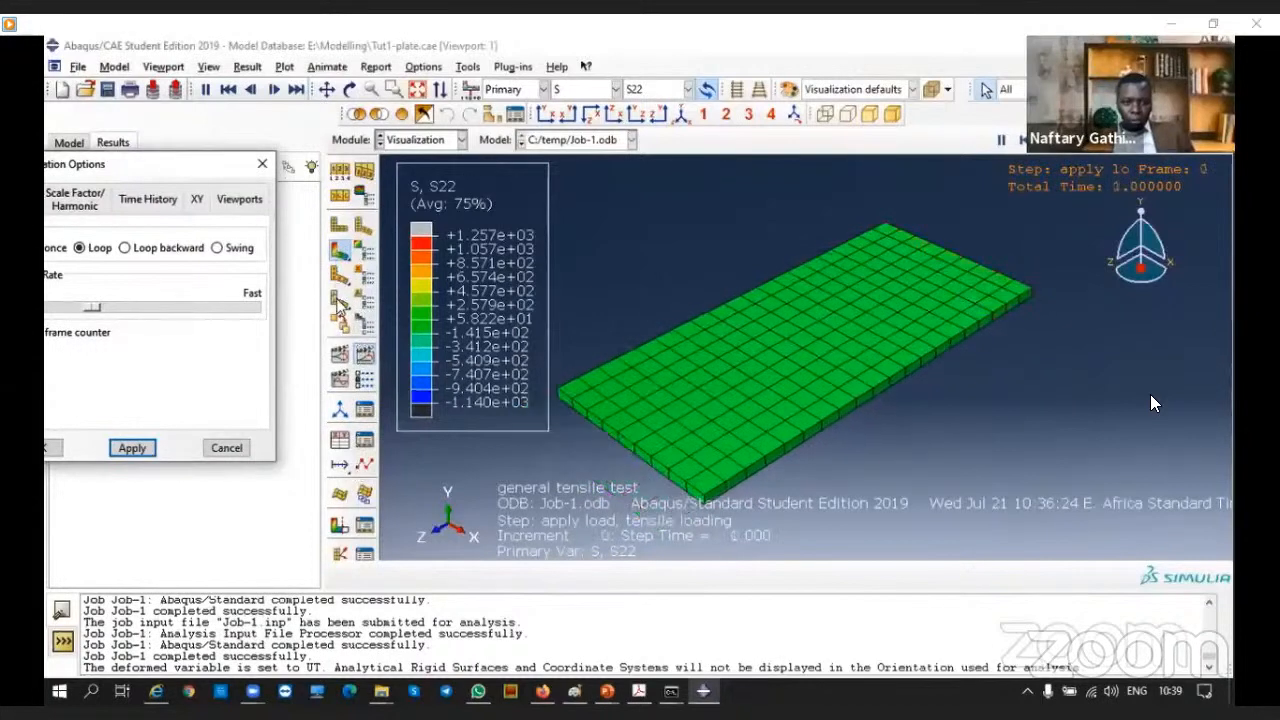
pyautogui.click(340, 356)
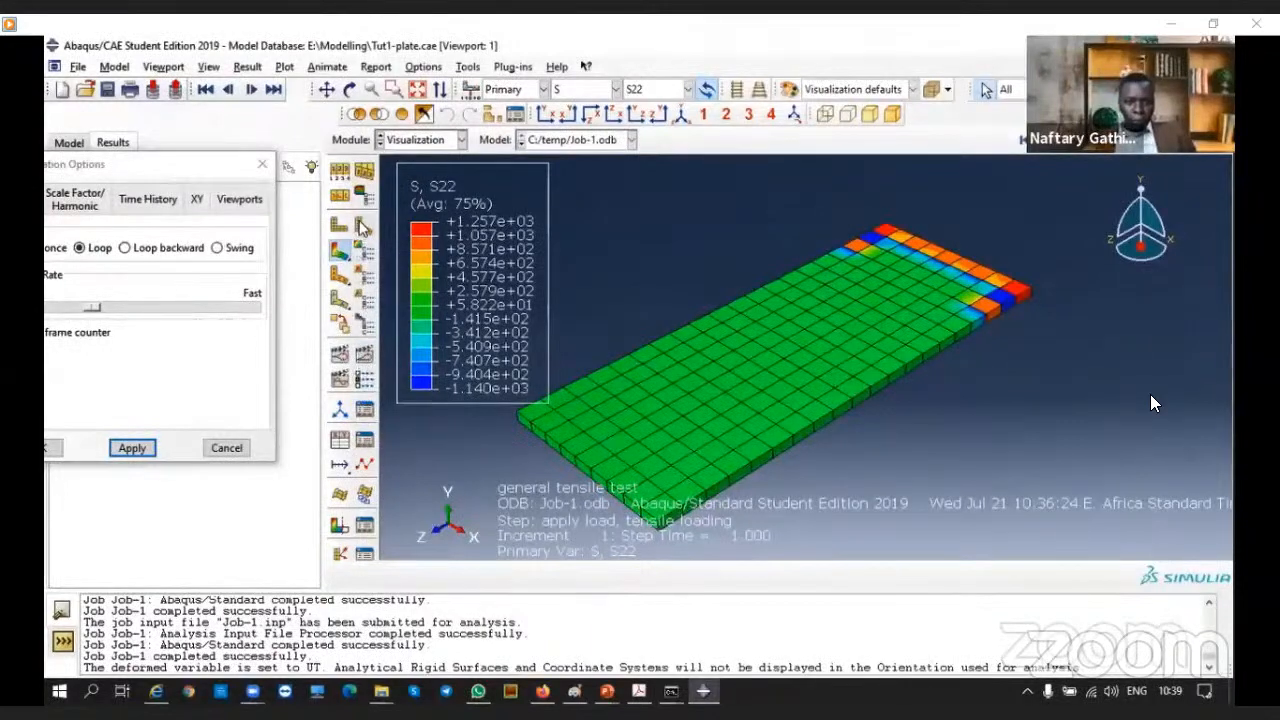
pyautogui.click(363, 175)
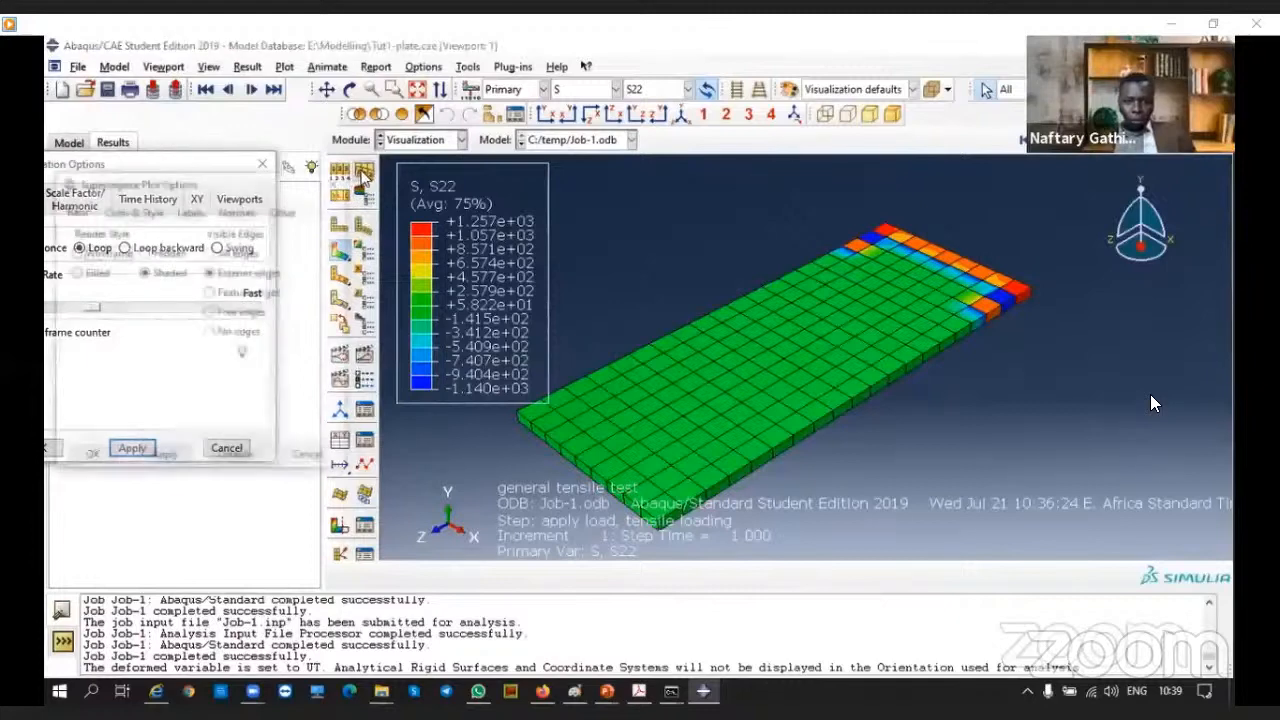
pyautogui.click(340, 172)
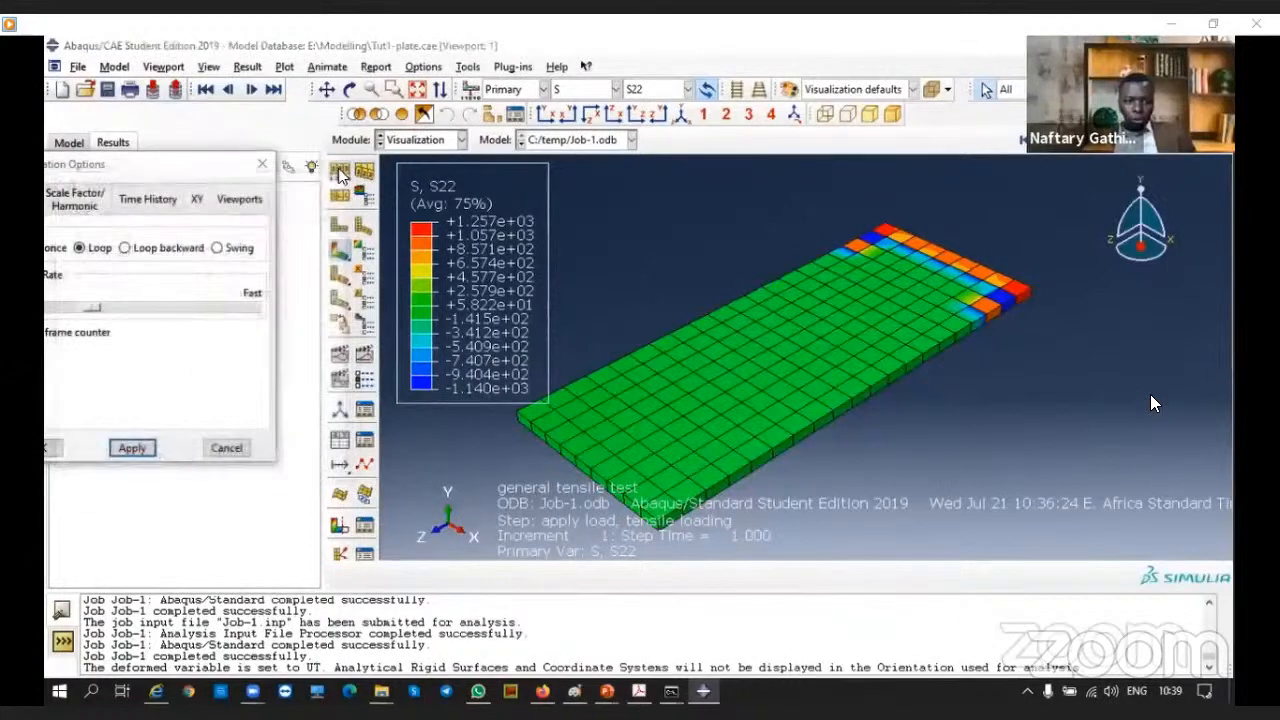
pyautogui.click(340, 174)
pyautogui.click(338, 201)
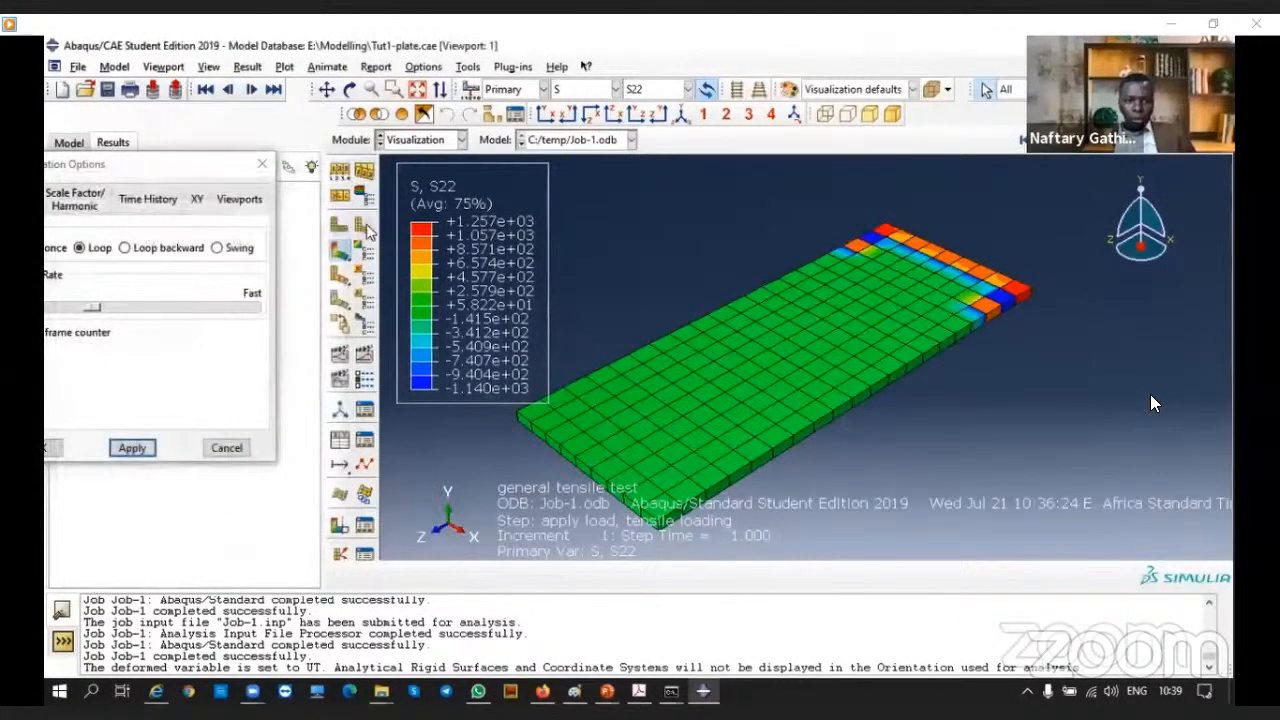
# Compare the plate's deformed and undeformed shapes, and return to the S22 contours on the deformed shape
pyautogui.click(366, 230)
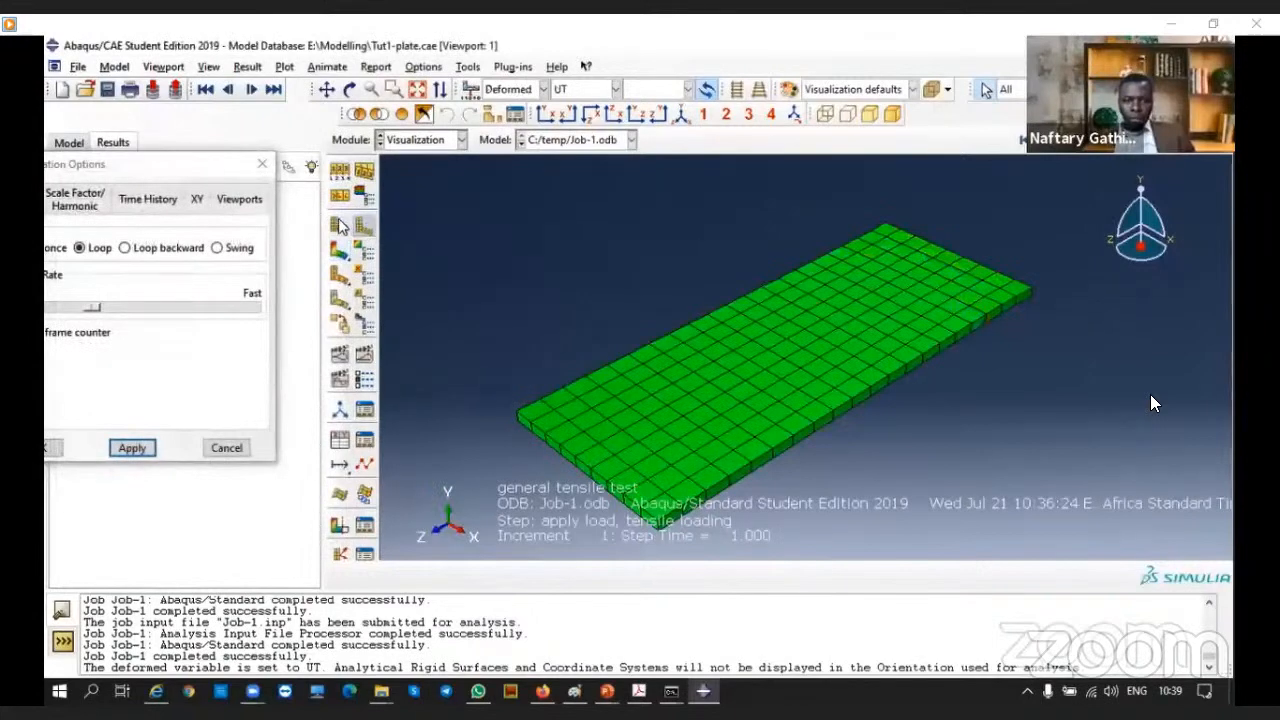
pyautogui.click(340, 226)
pyautogui.click(369, 226)
pyautogui.click(340, 227)
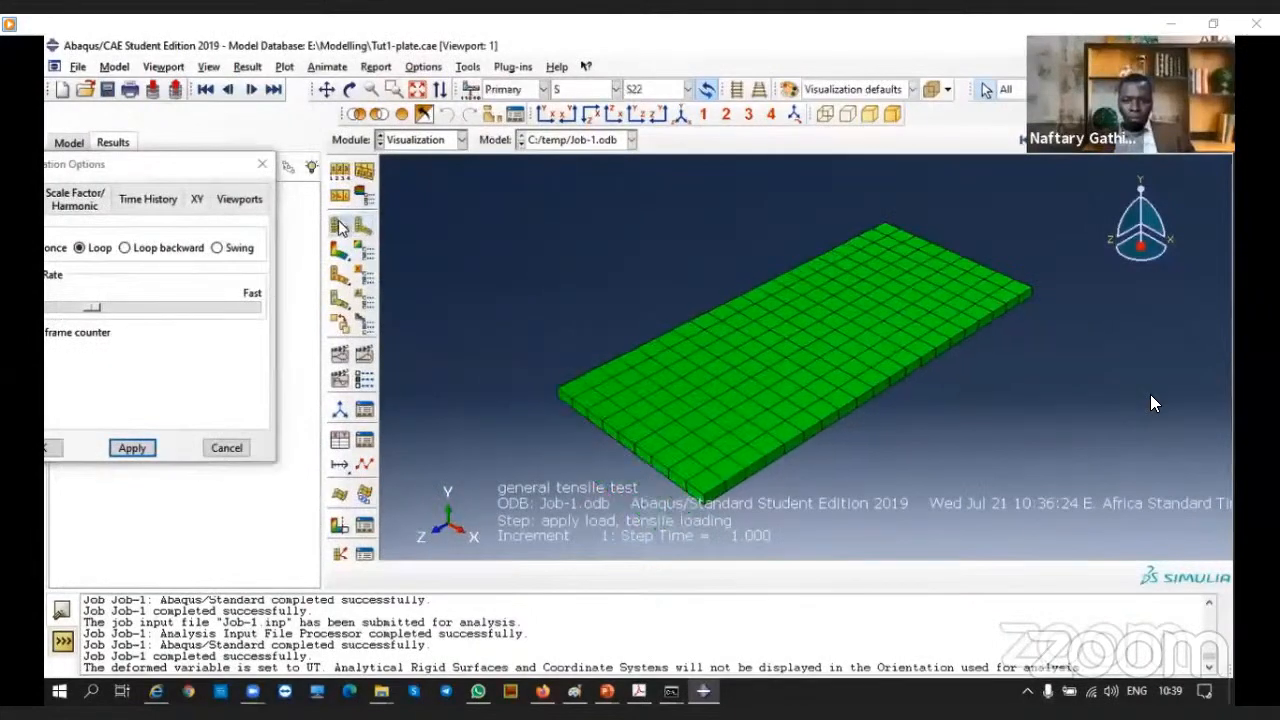
pyautogui.click(341, 252)
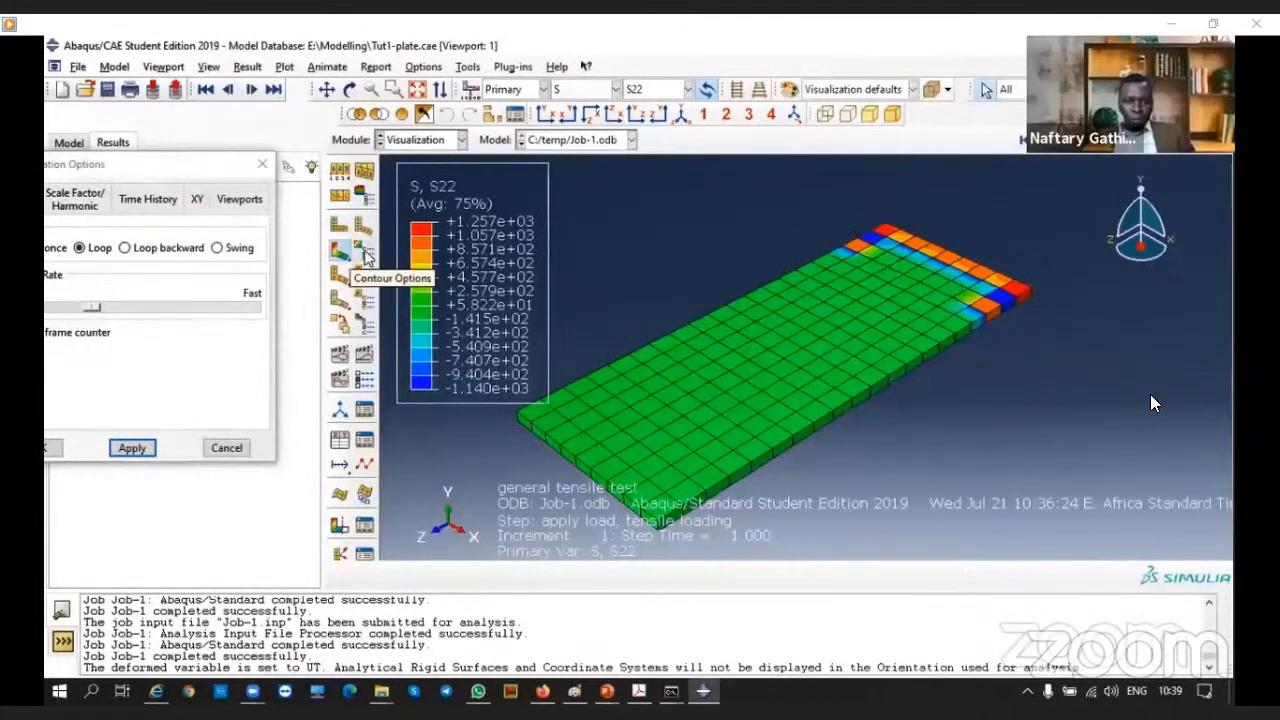
# Activate the X-plane view cut on the S22 contour plot and close the animation options
pyautogui.click(340, 527)
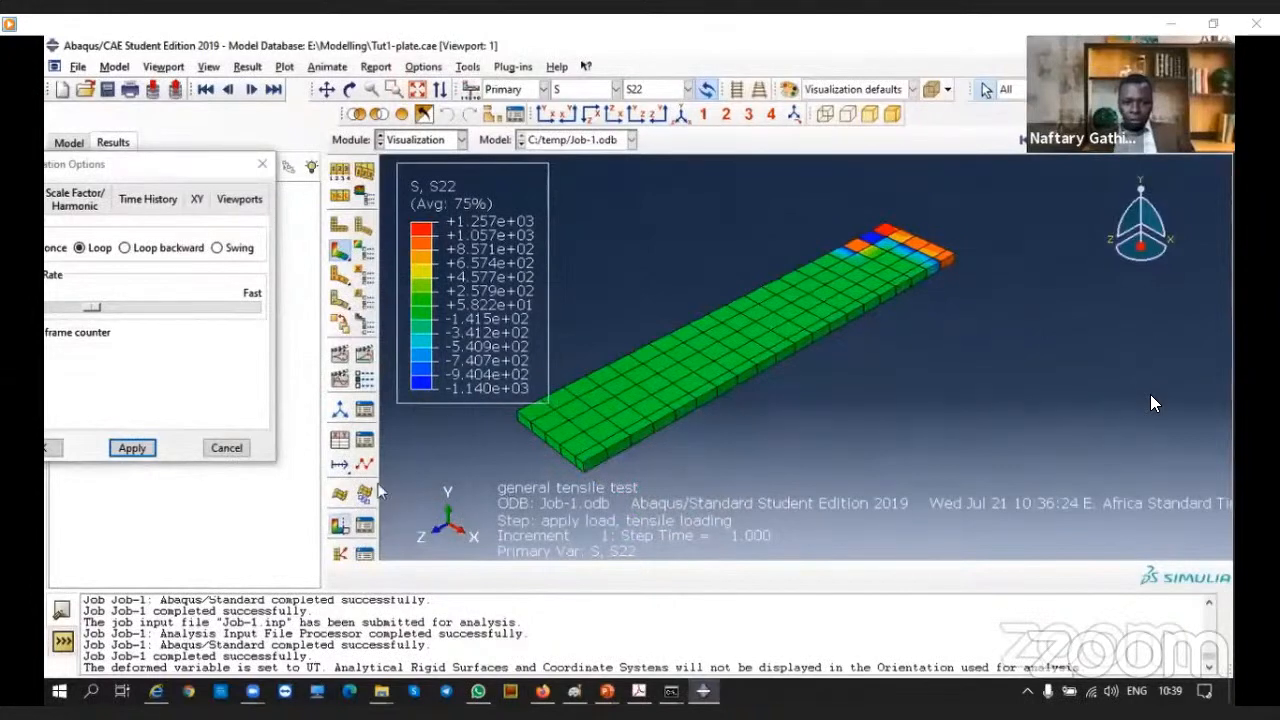
pyautogui.moveTo(135, 178); pyautogui.dragTo(239, 177)
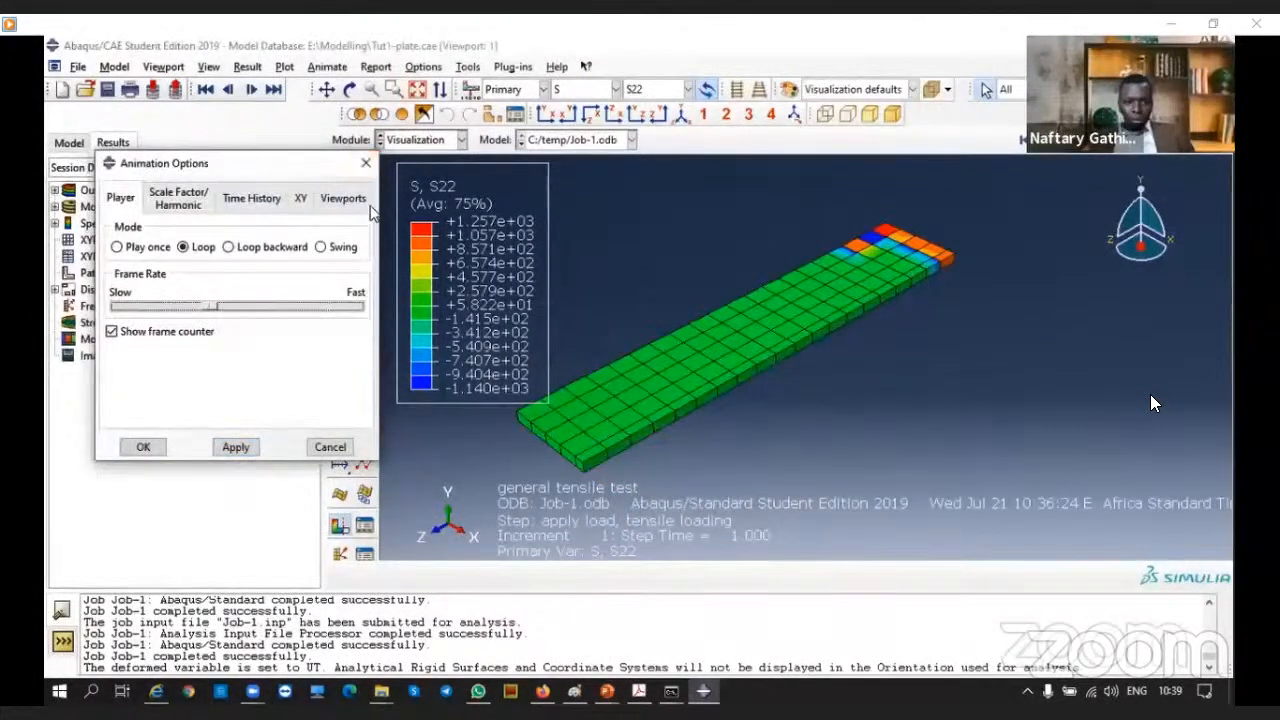
pyautogui.click(365, 162)
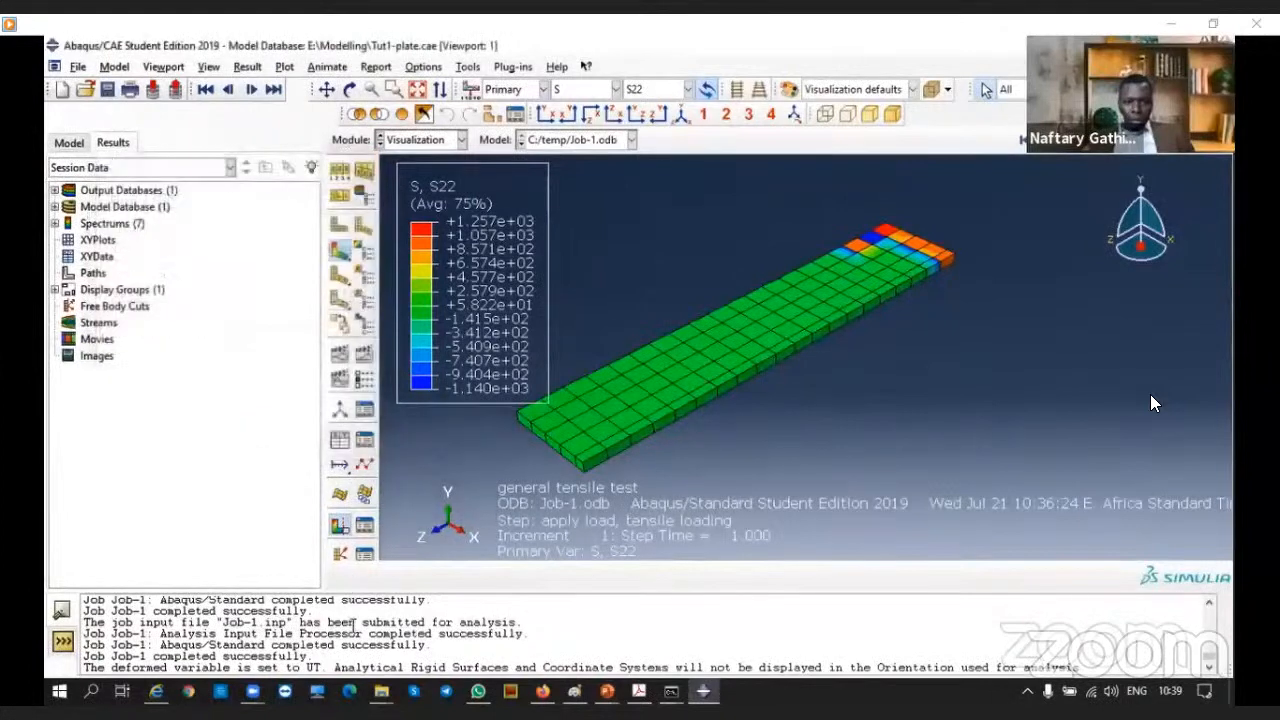
pyautogui.click(340, 555)
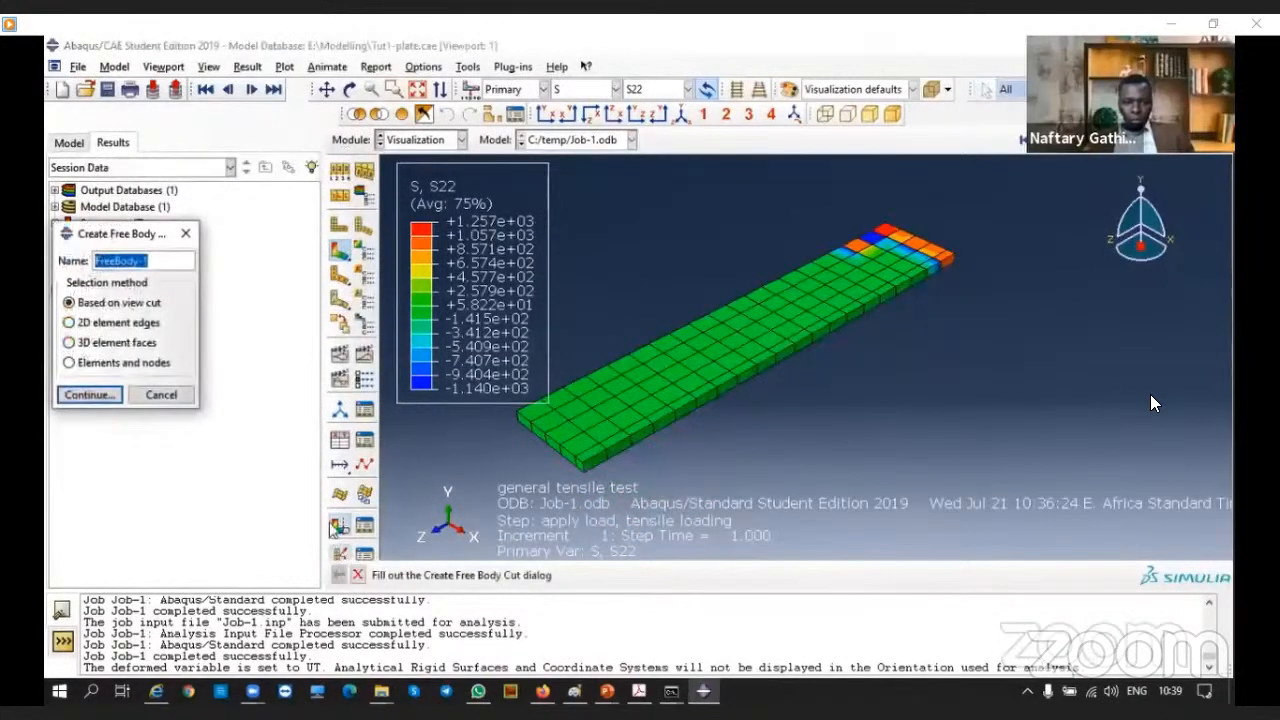
pyautogui.click(185, 233)
# Turn off the Y-plane's on-cut display in the View Cut Manager, try the individual plane cuts and show the Z-plane cut at position 55
pyautogui.click(341, 528)
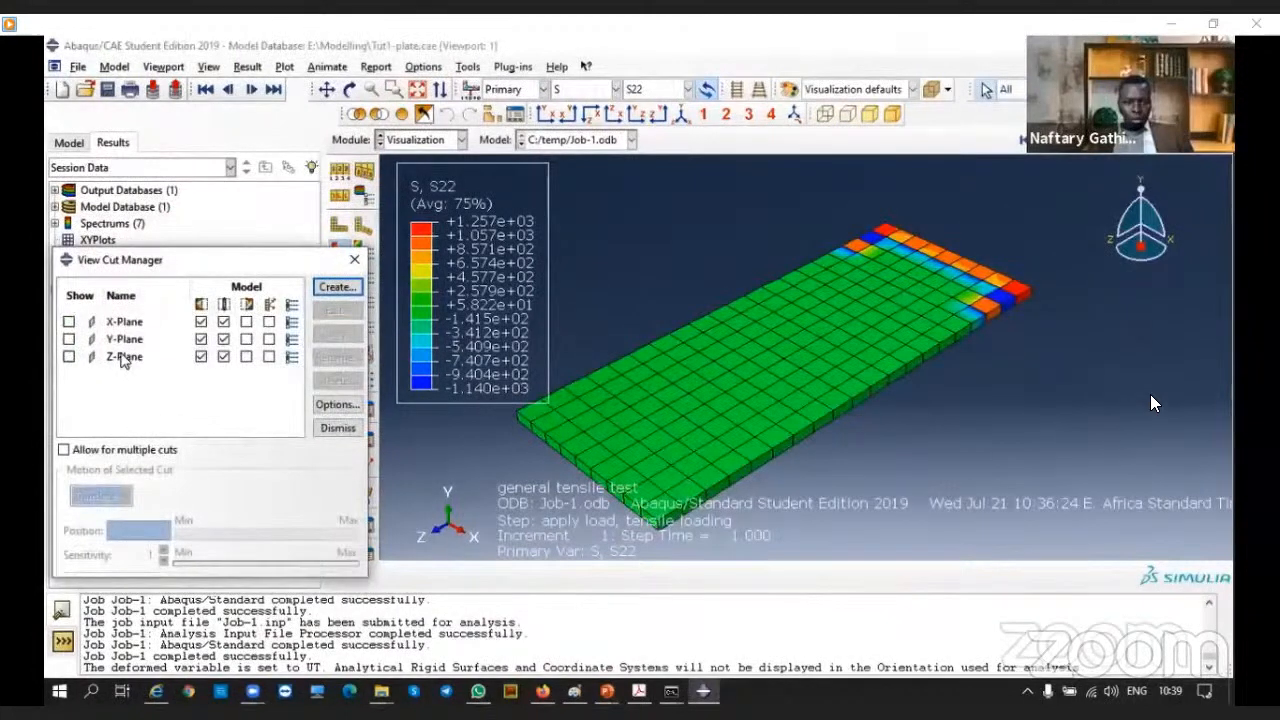
pyautogui.click(223, 341)
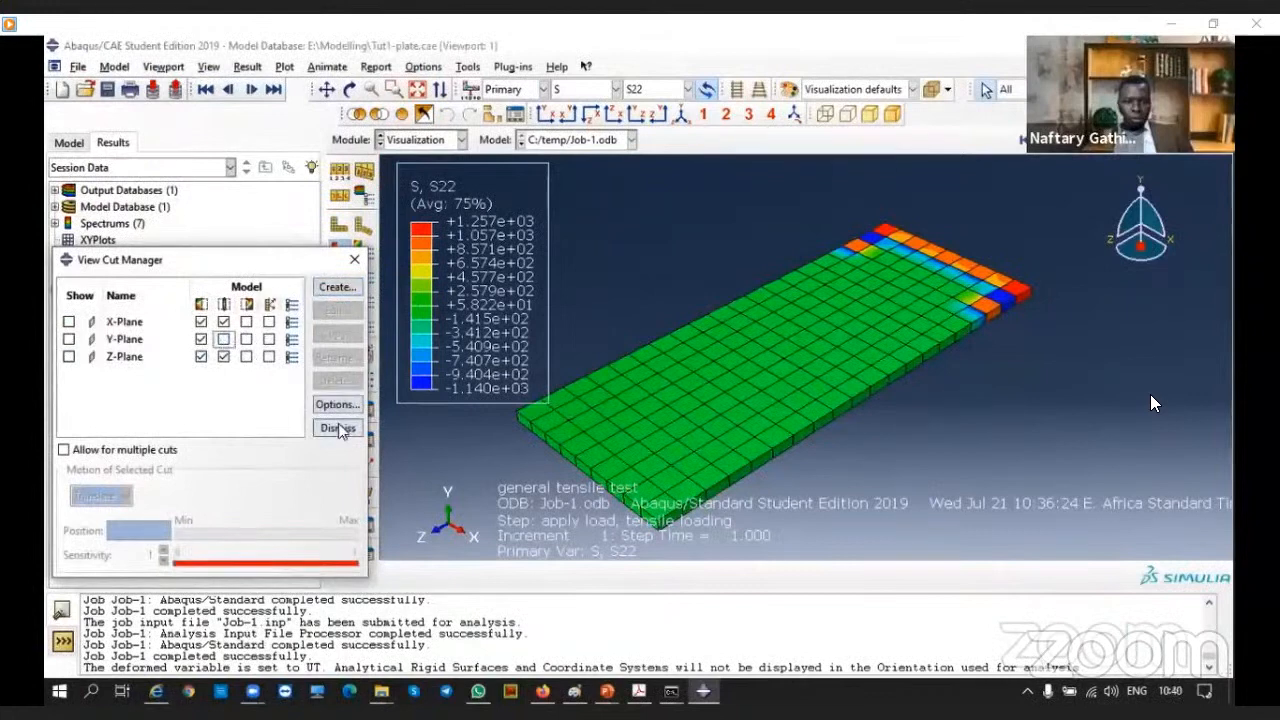
pyautogui.click(68, 340)
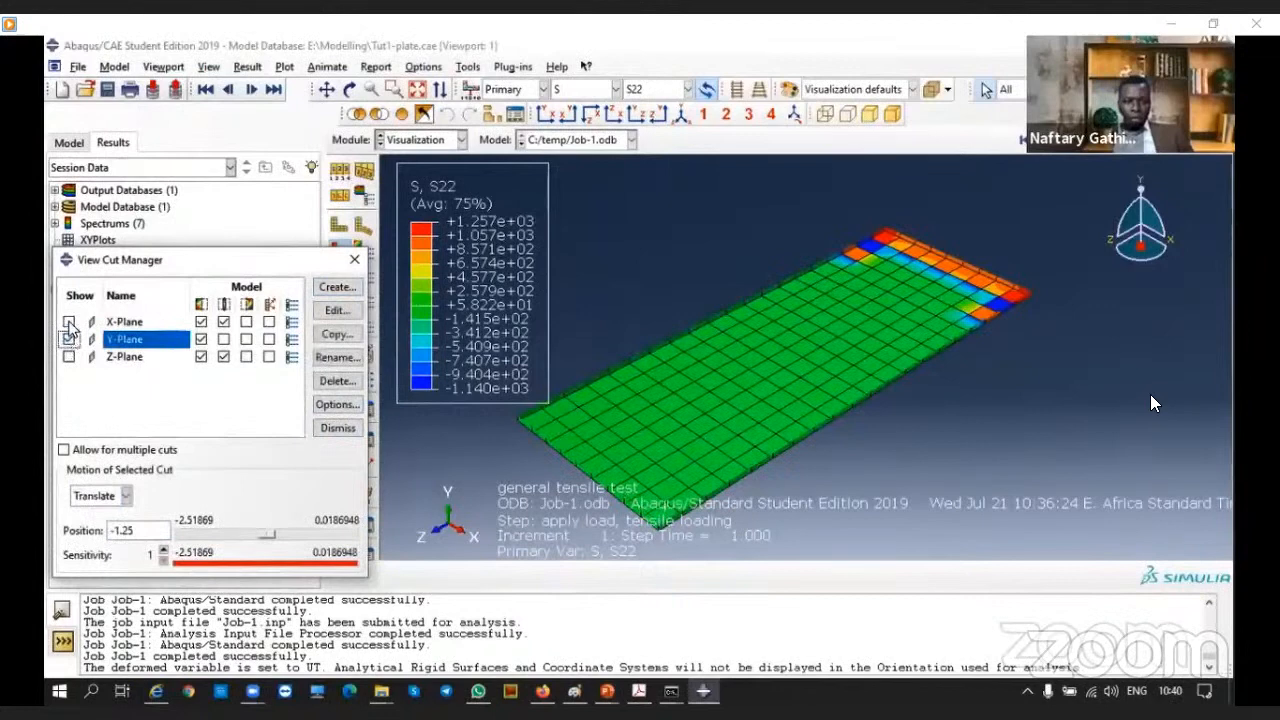
pyautogui.click(68, 322)
pyautogui.click(68, 340)
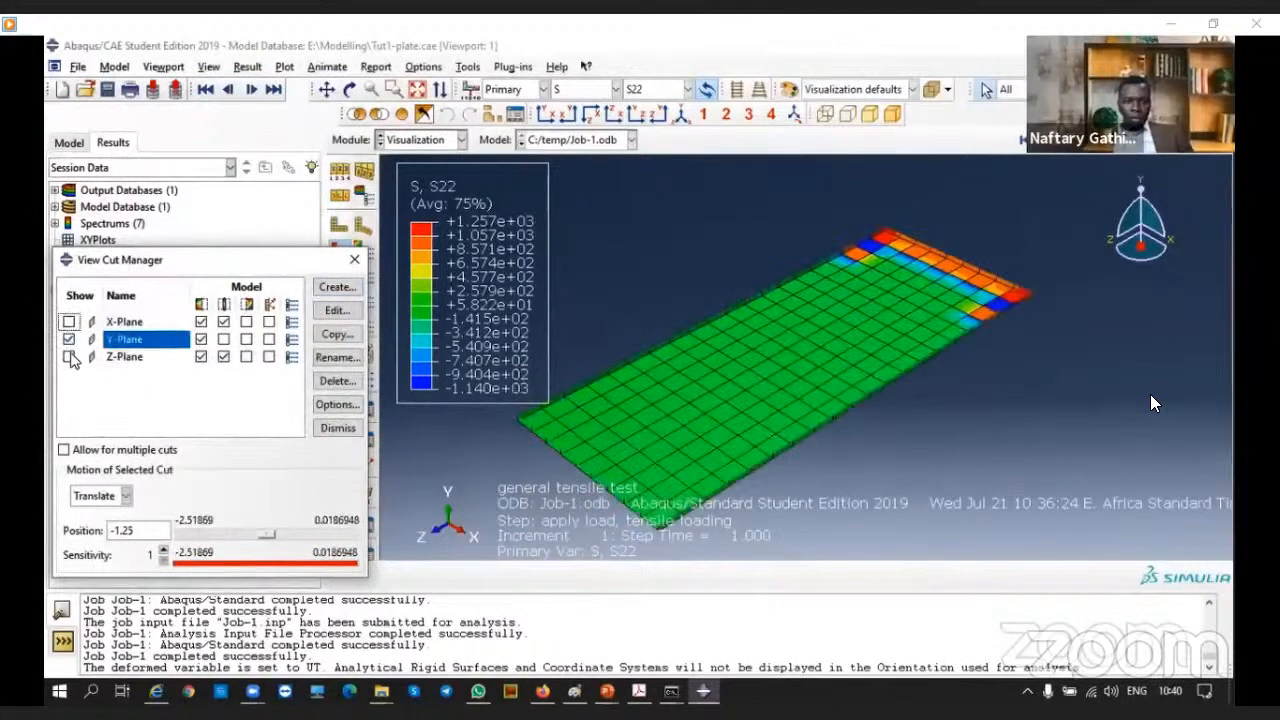
pyautogui.click(68, 357)
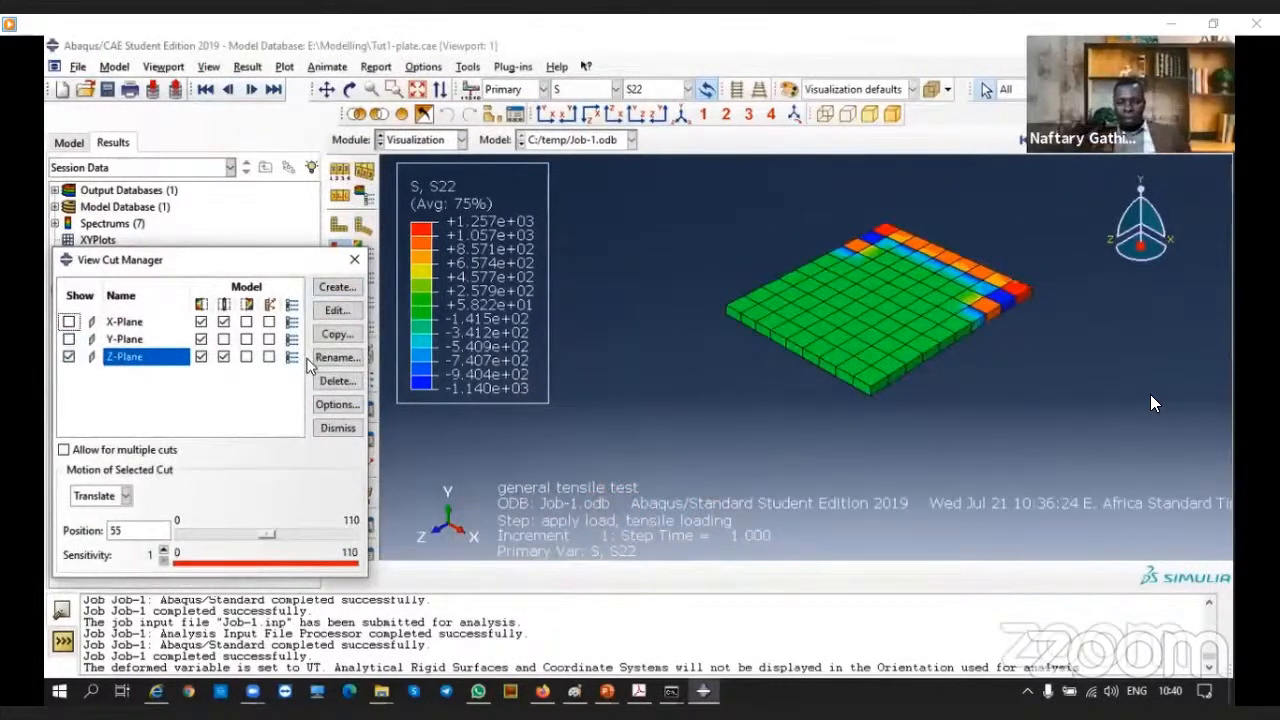
# Close the View Cut Manager, open XY data creation, check the Modelling folder's files and save the Tut1-plate model database
pyautogui.click(354, 261)
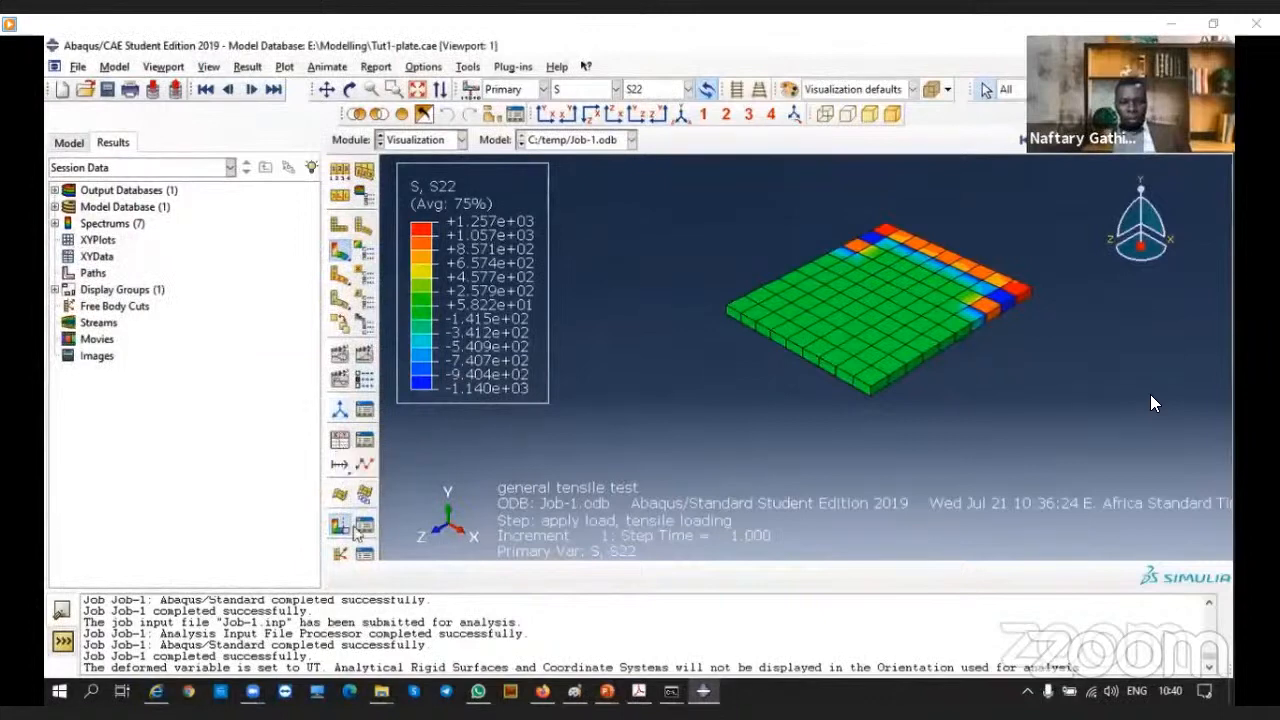
pyautogui.click(339, 441)
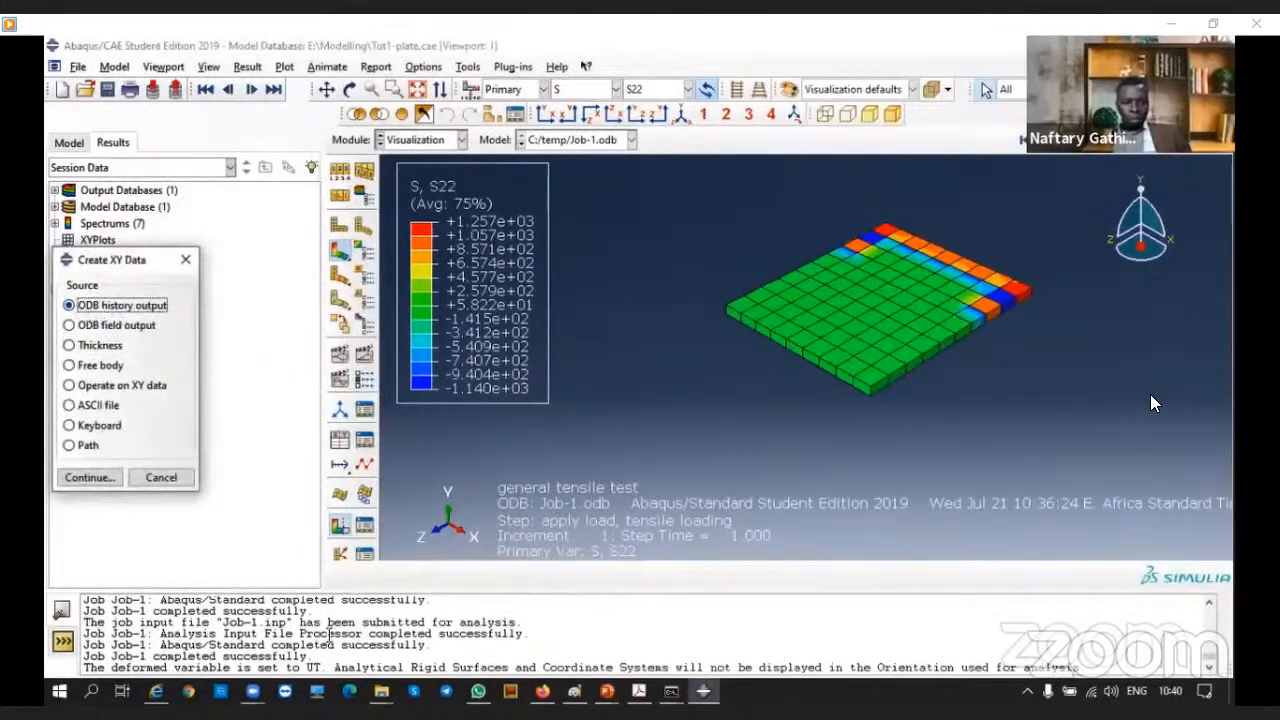
pyautogui.click(381, 691)
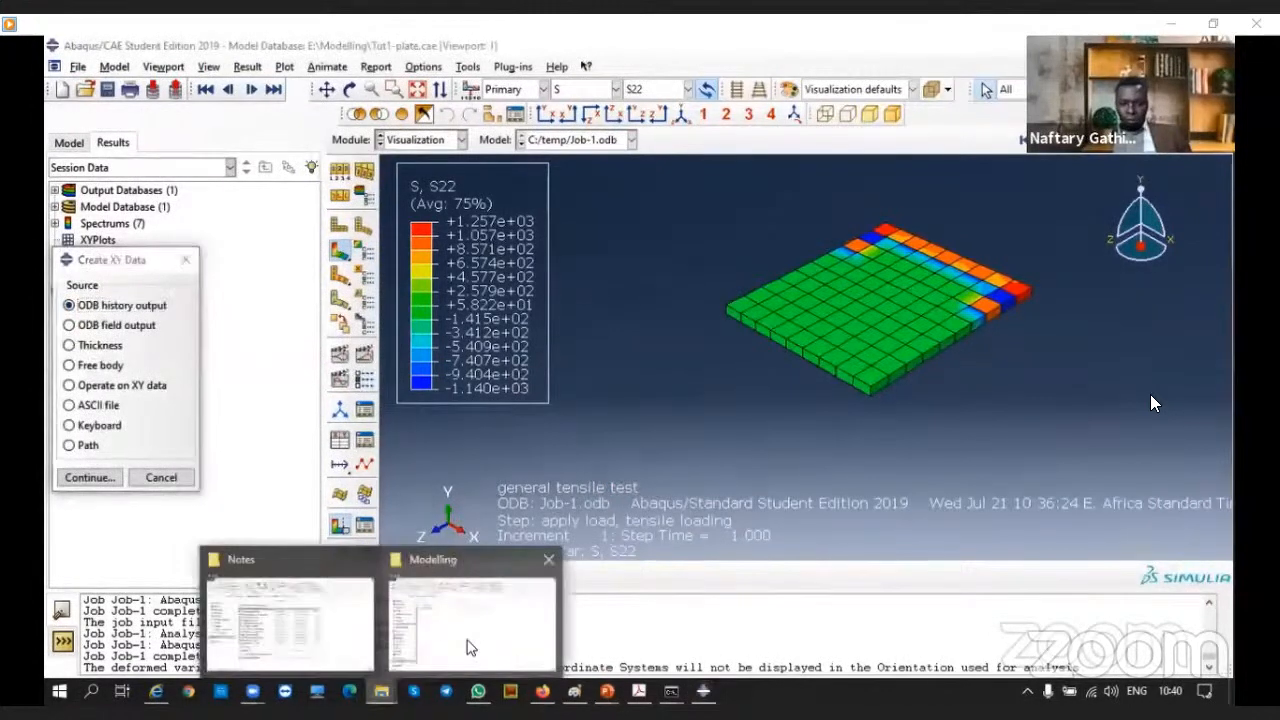
pyautogui.click(470, 645)
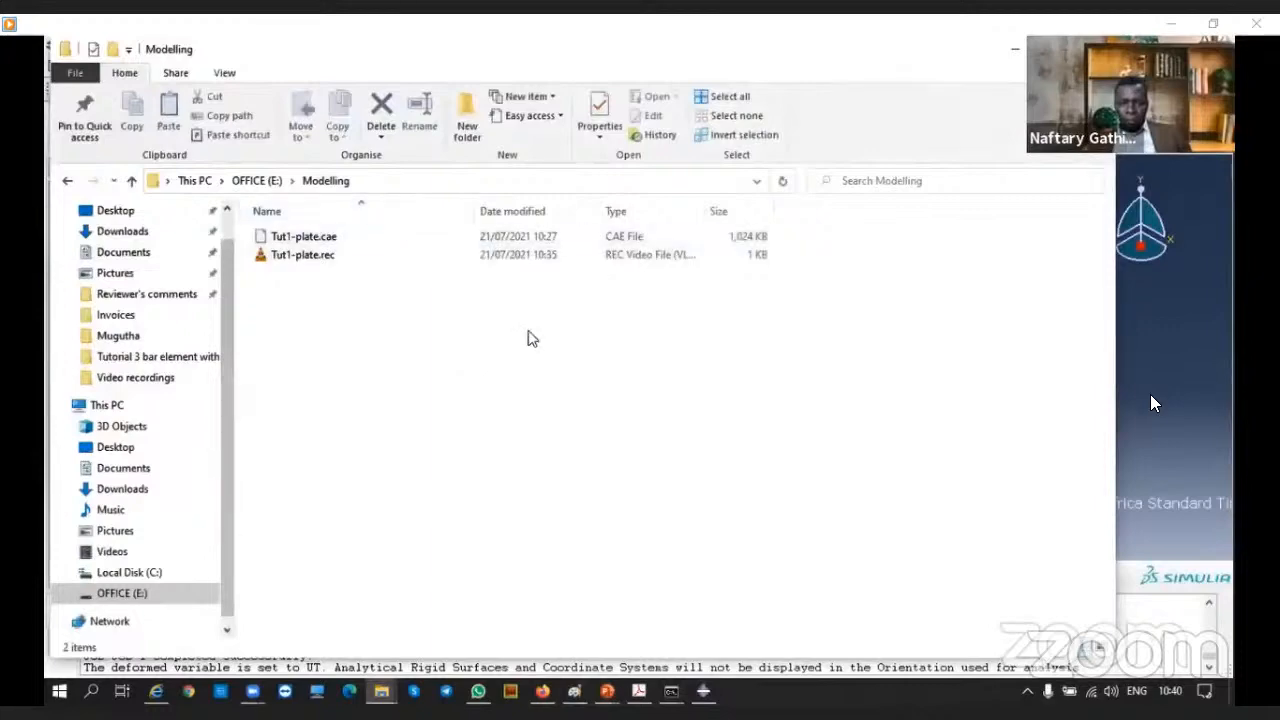
pyautogui.click(1151, 403)
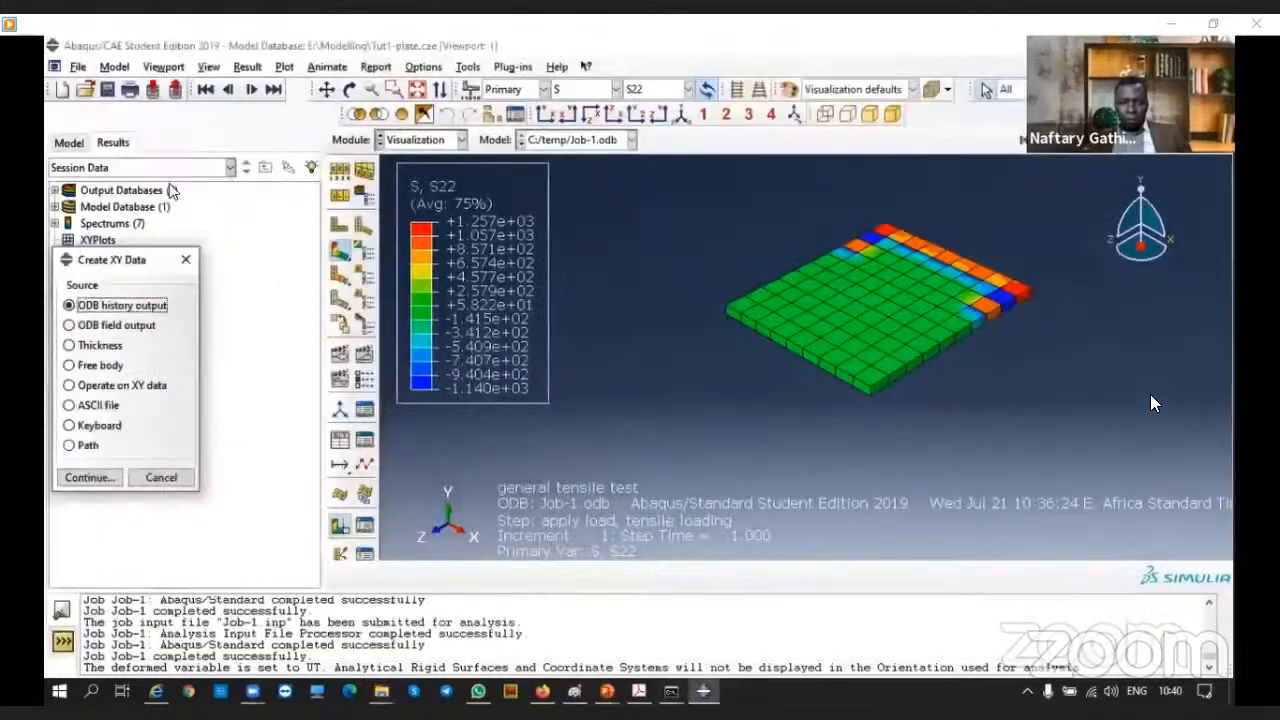
pyautogui.click(105, 90)
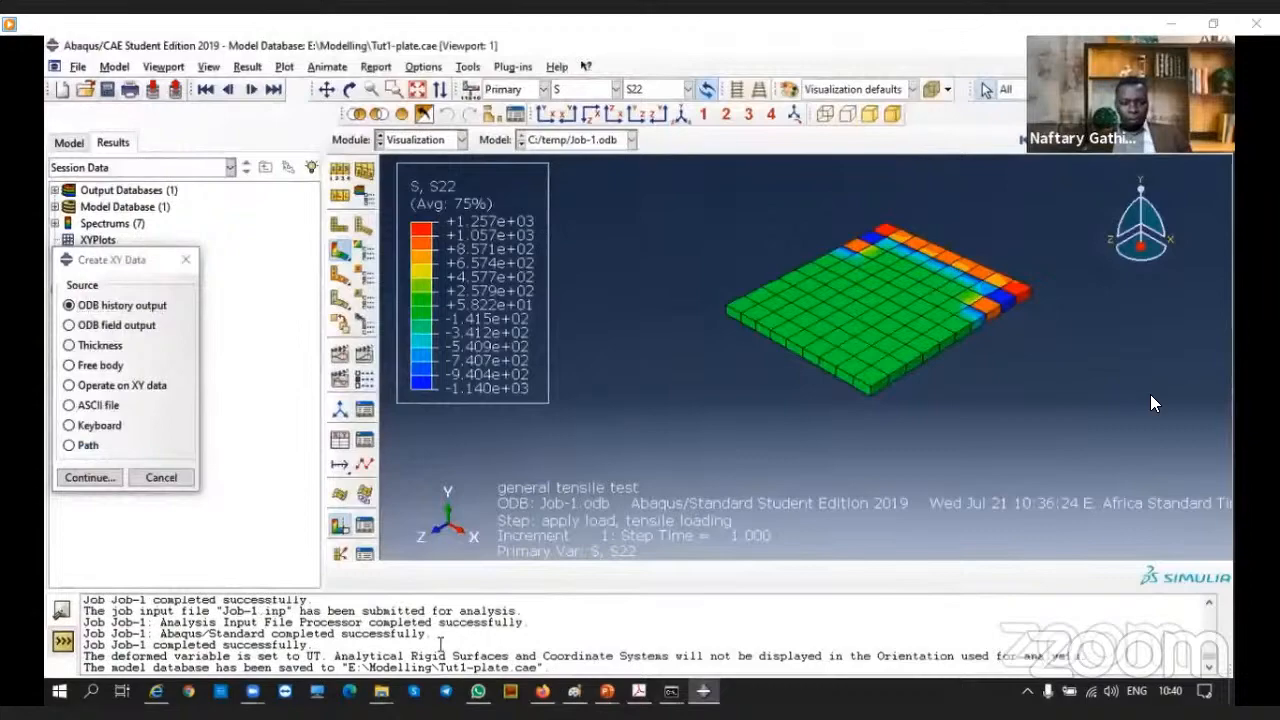
# Switch to File Explorer to check the files in the Modelling folder again, and return to Abaqus/CAE
pyautogui.hotkey('alt', 'Tab')
pyautogui.hotkey('alt', 'Tab')
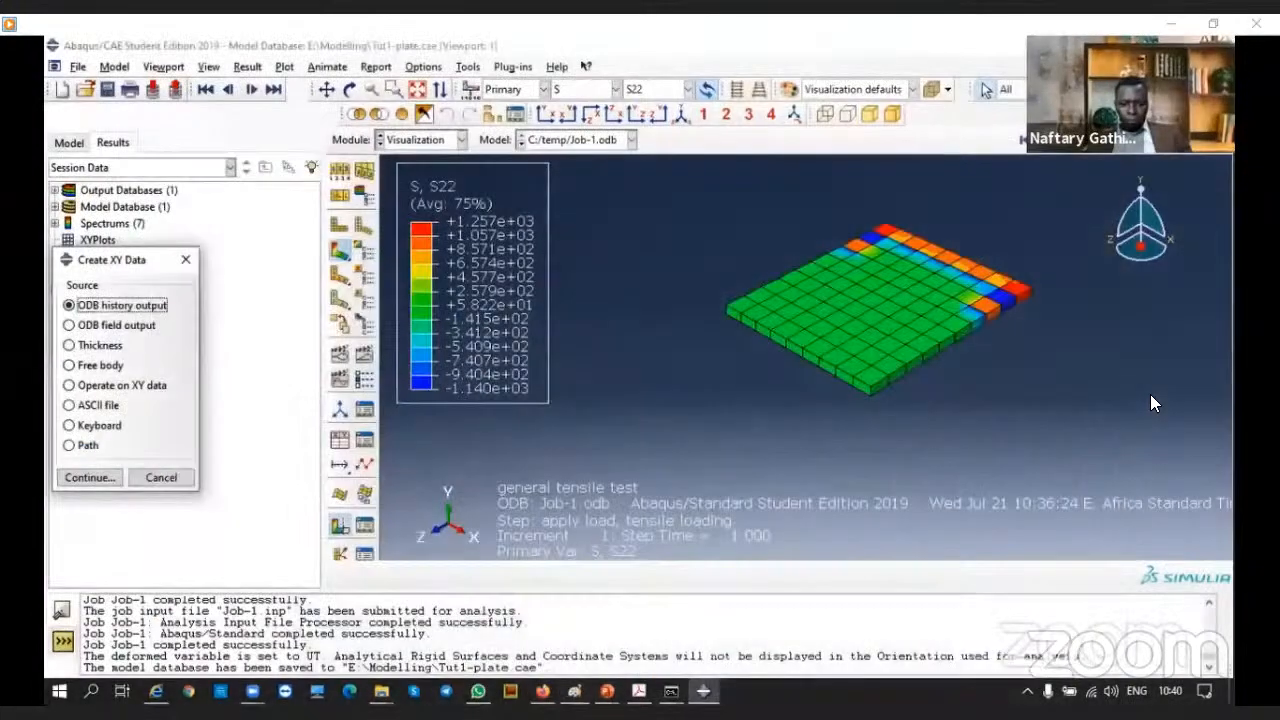
pyautogui.moveTo(381, 691)
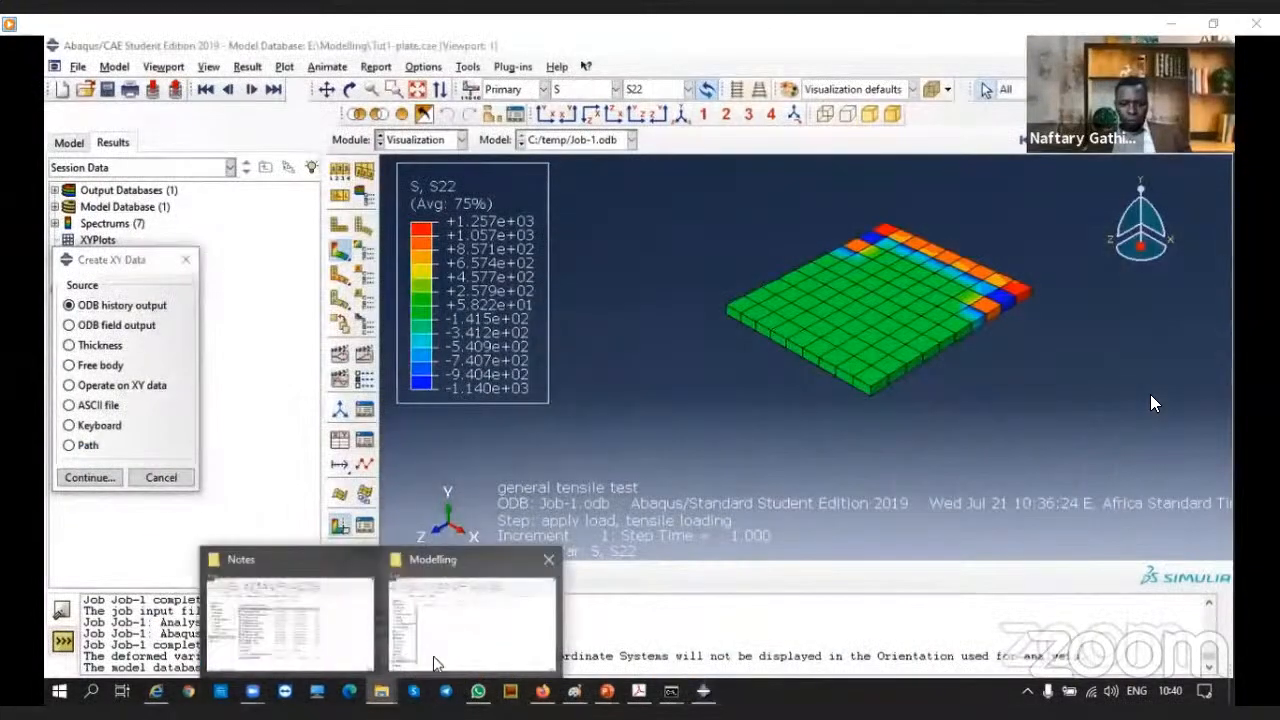
pyautogui.click(433, 656)
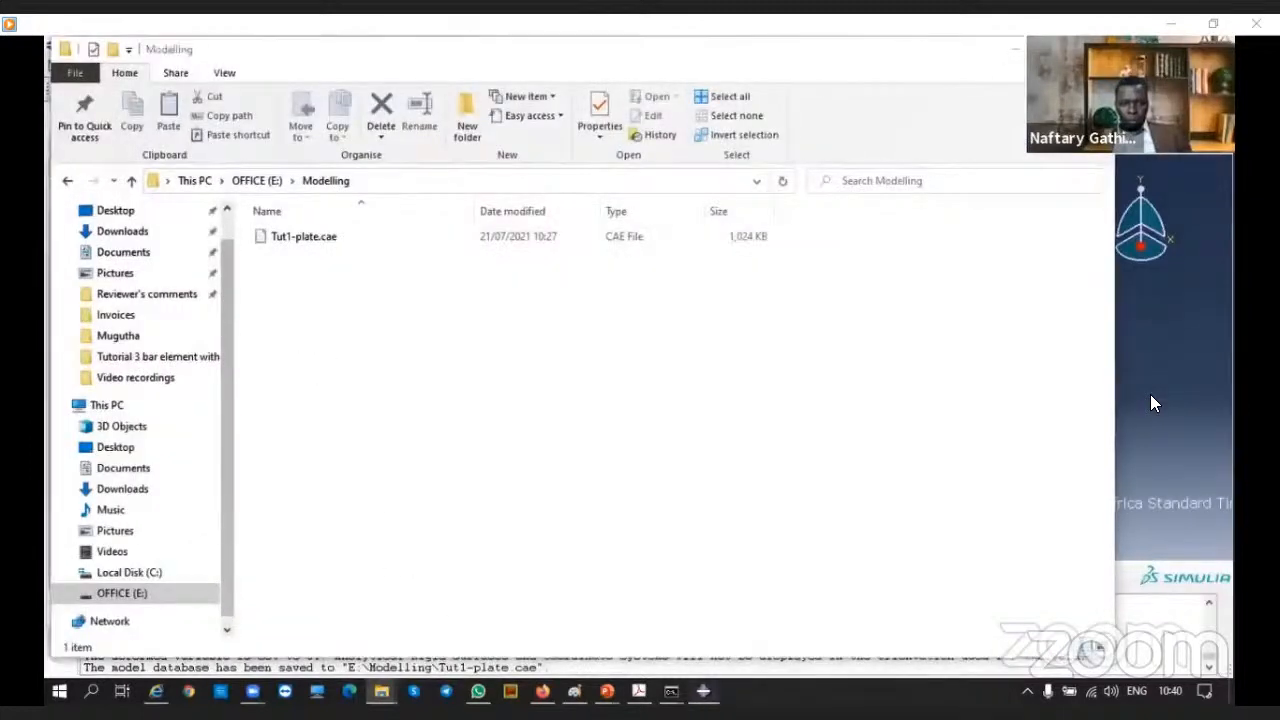
pyautogui.click(1152, 403)
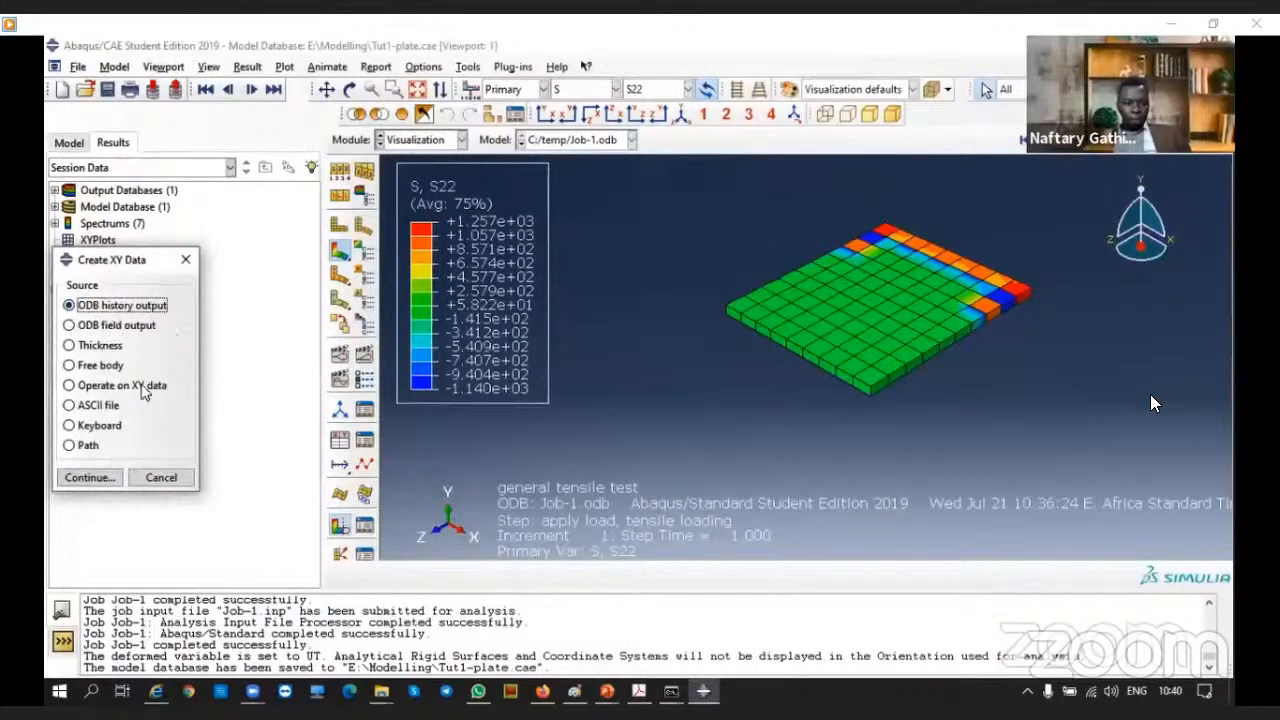
# Examine the variables offered by the ODB history output source, and check the current session's XY data
pyautogui.click(89, 478)
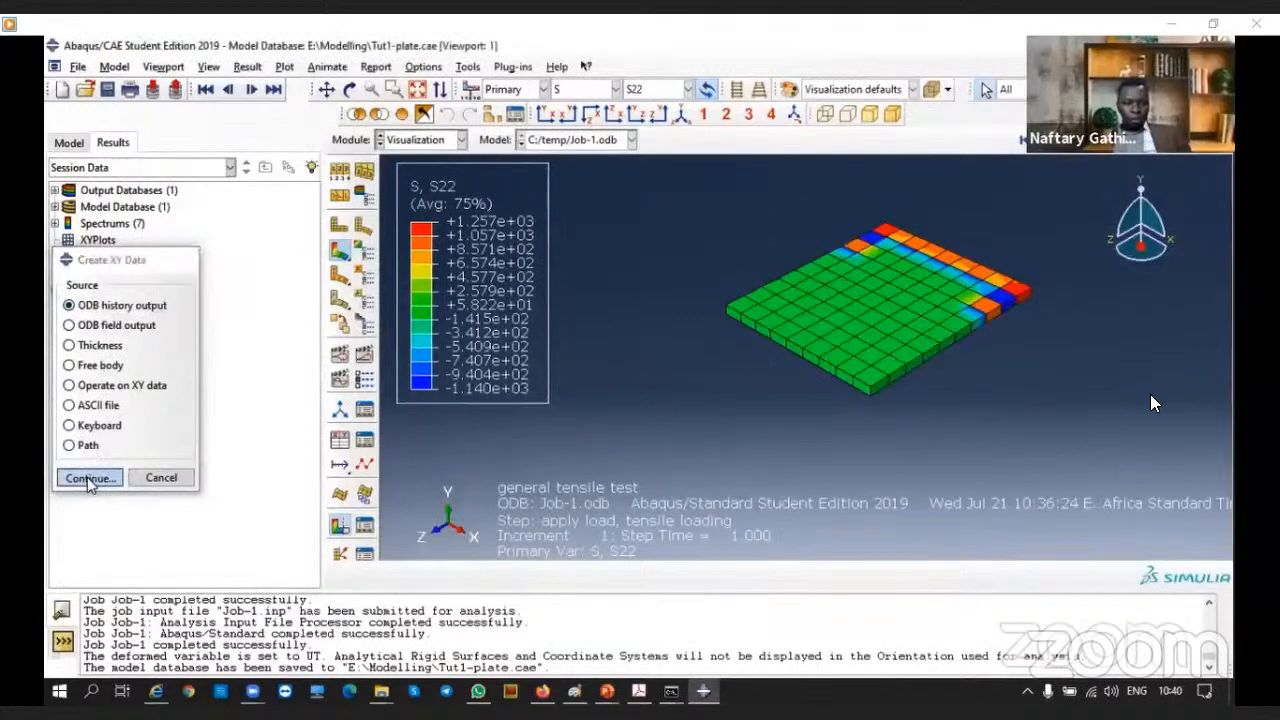
pyautogui.scroll(-5, 113, 430)
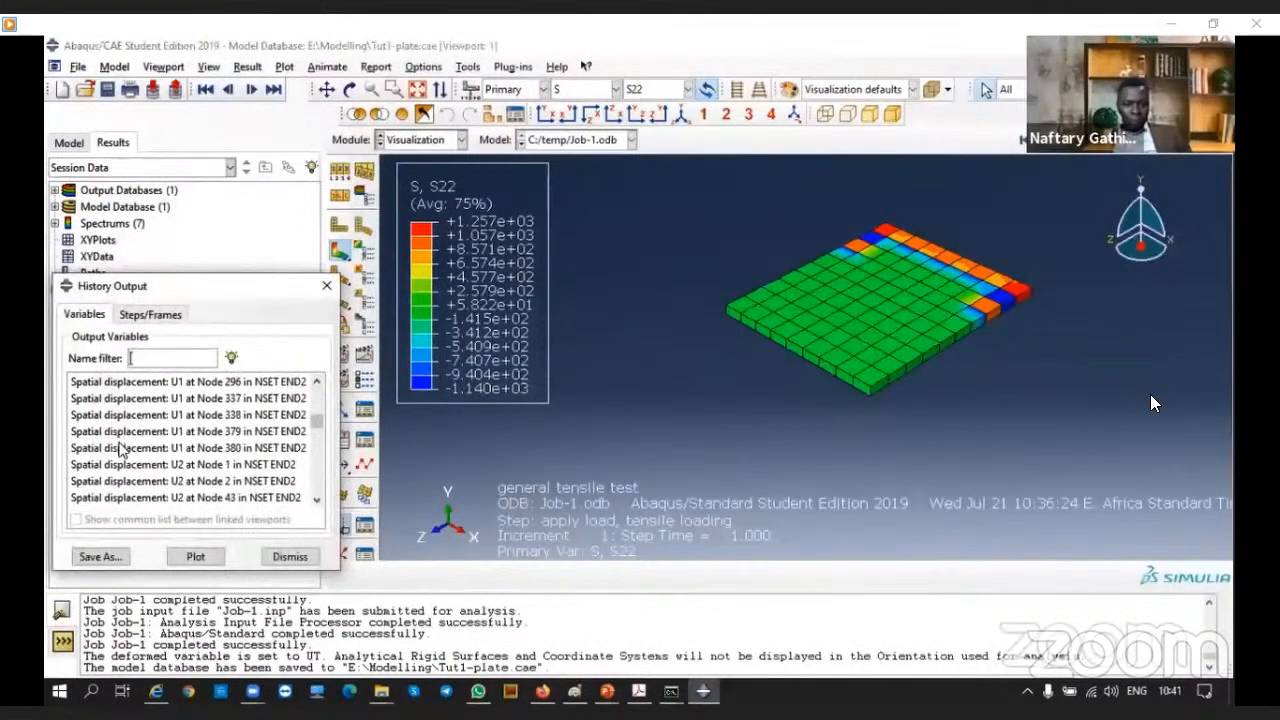
pyautogui.scroll(-7, 130, 445)
pyautogui.scroll(-5, 137, 446)
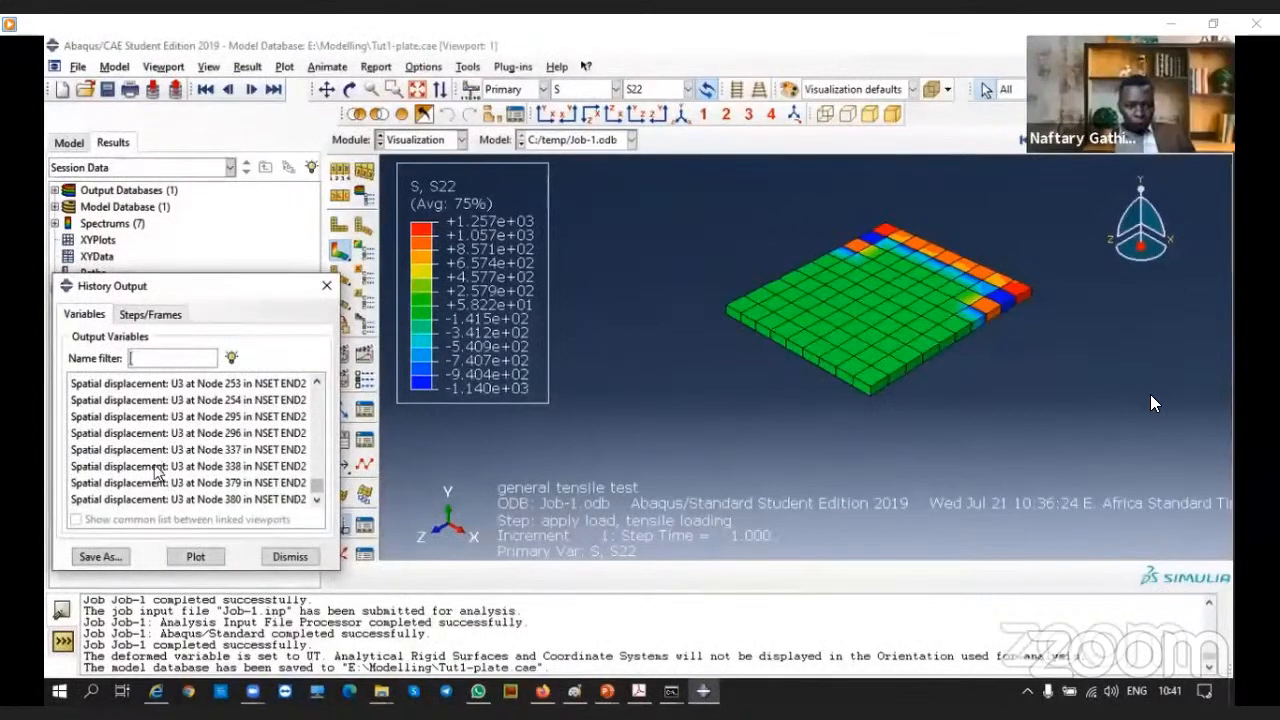
pyautogui.scroll(10, 185, 490)
pyautogui.scroll(7, 185, 490)
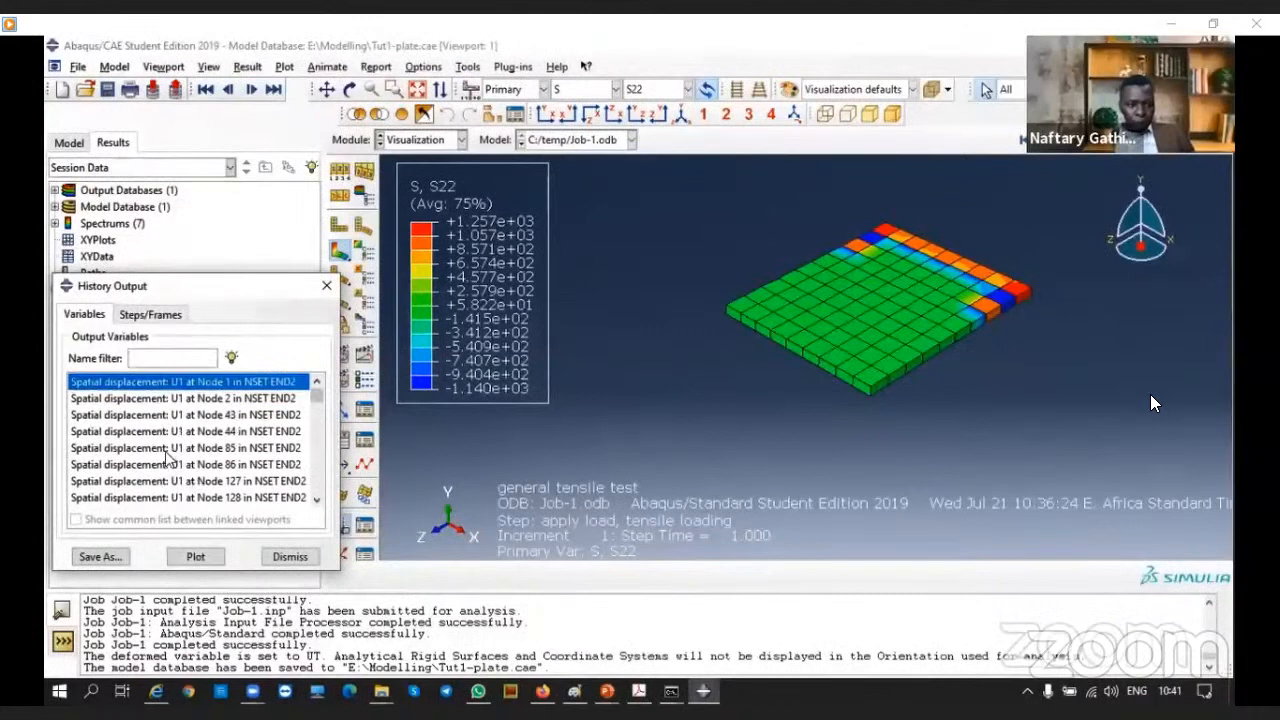
pyautogui.click(326, 285)
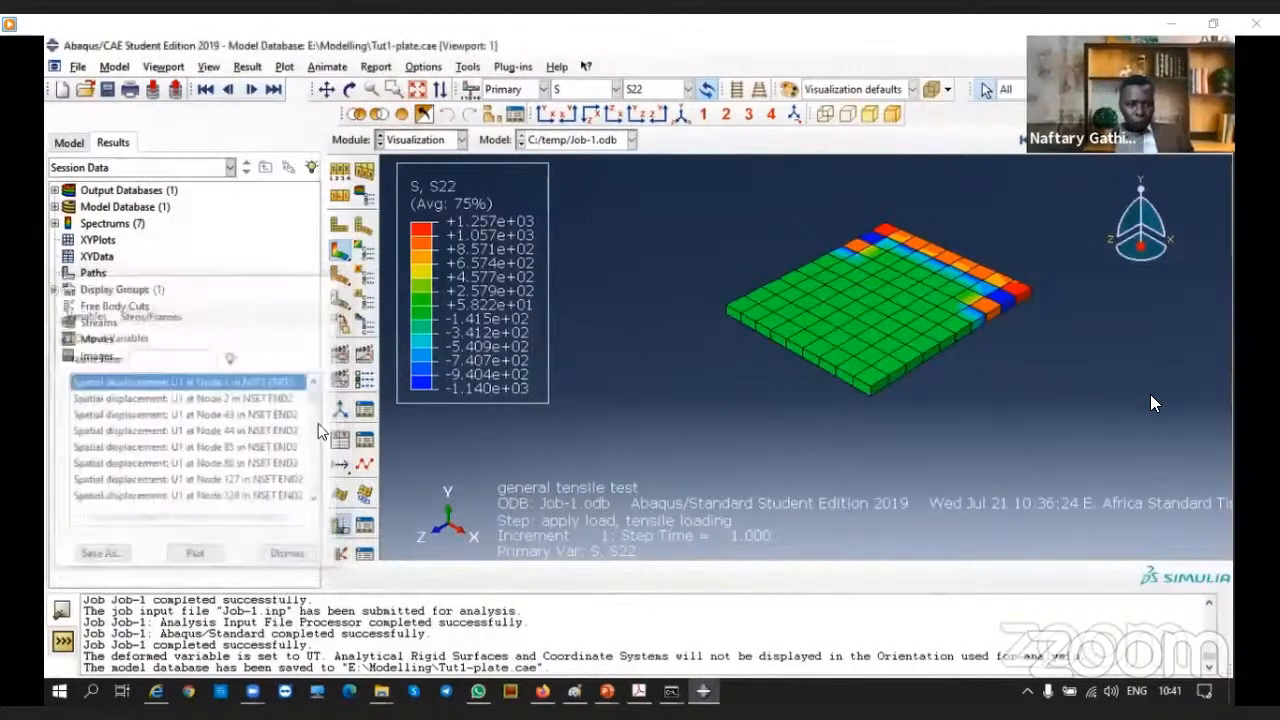
pyautogui.click(365, 447)
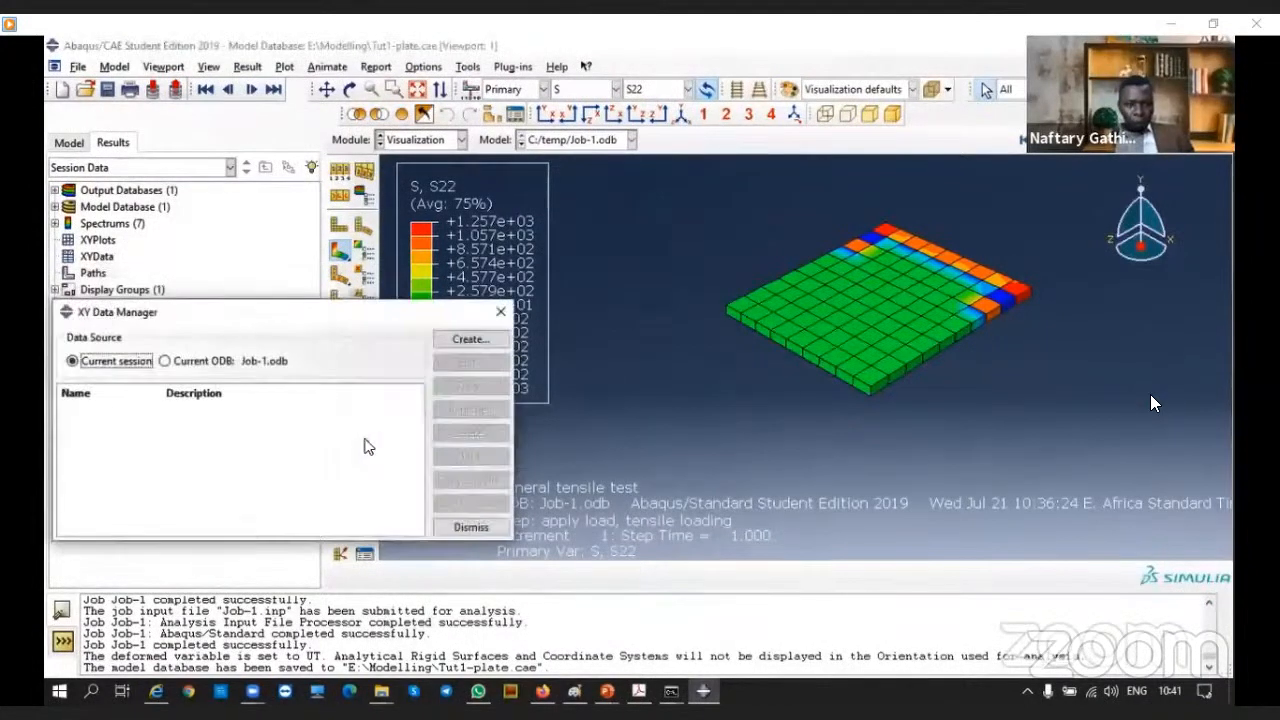
pyautogui.click(500, 310)
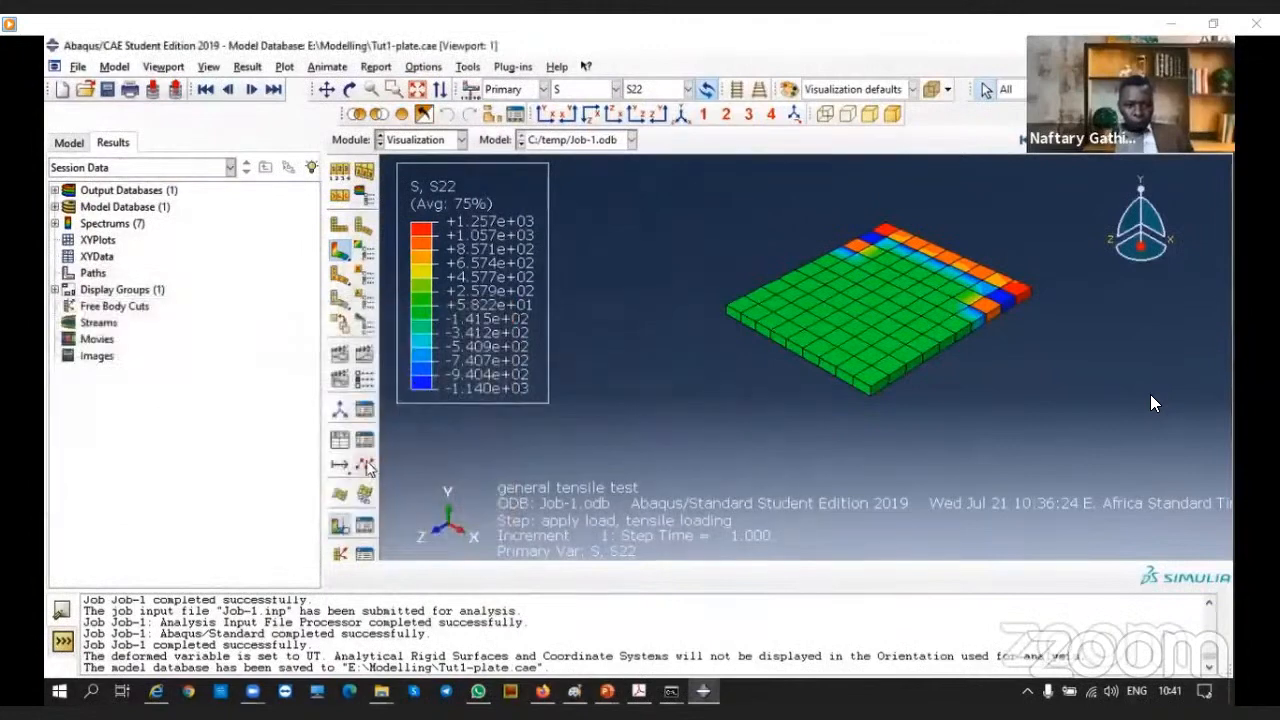
# Review the history output's step and frame settings and read through its output variables to the end of the list
pyautogui.click(341, 440)
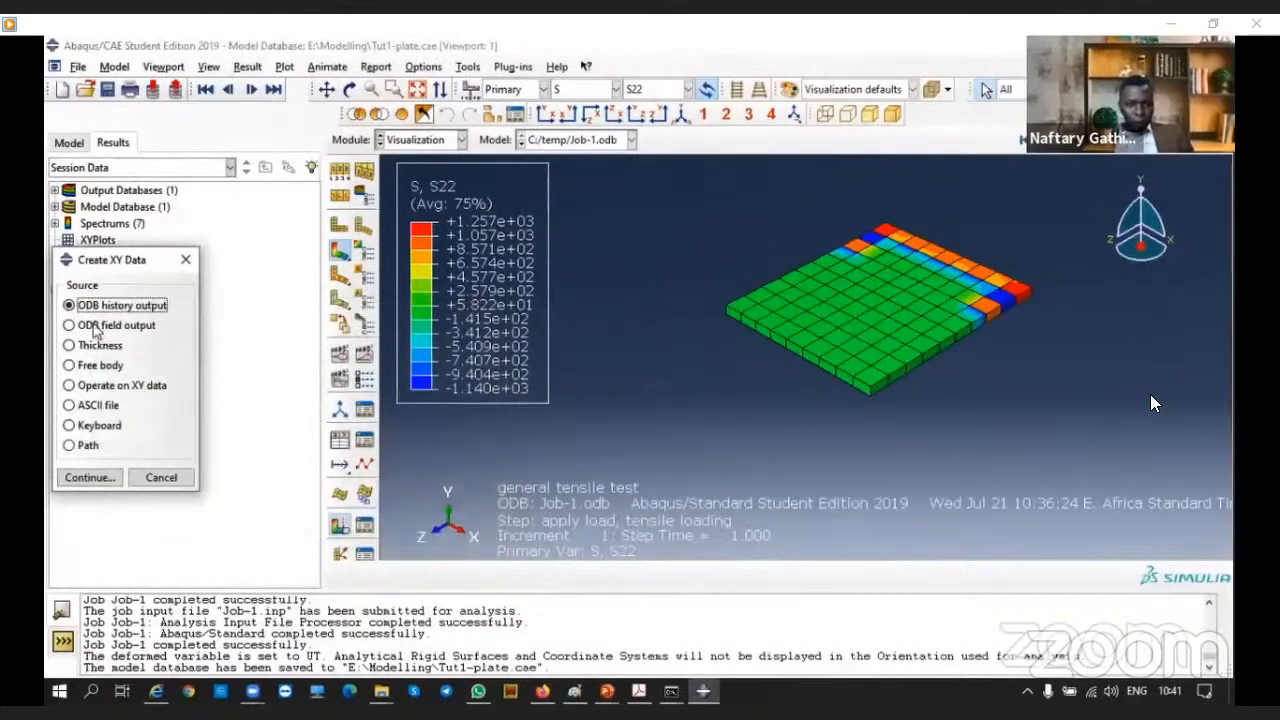
pyautogui.click(105, 479)
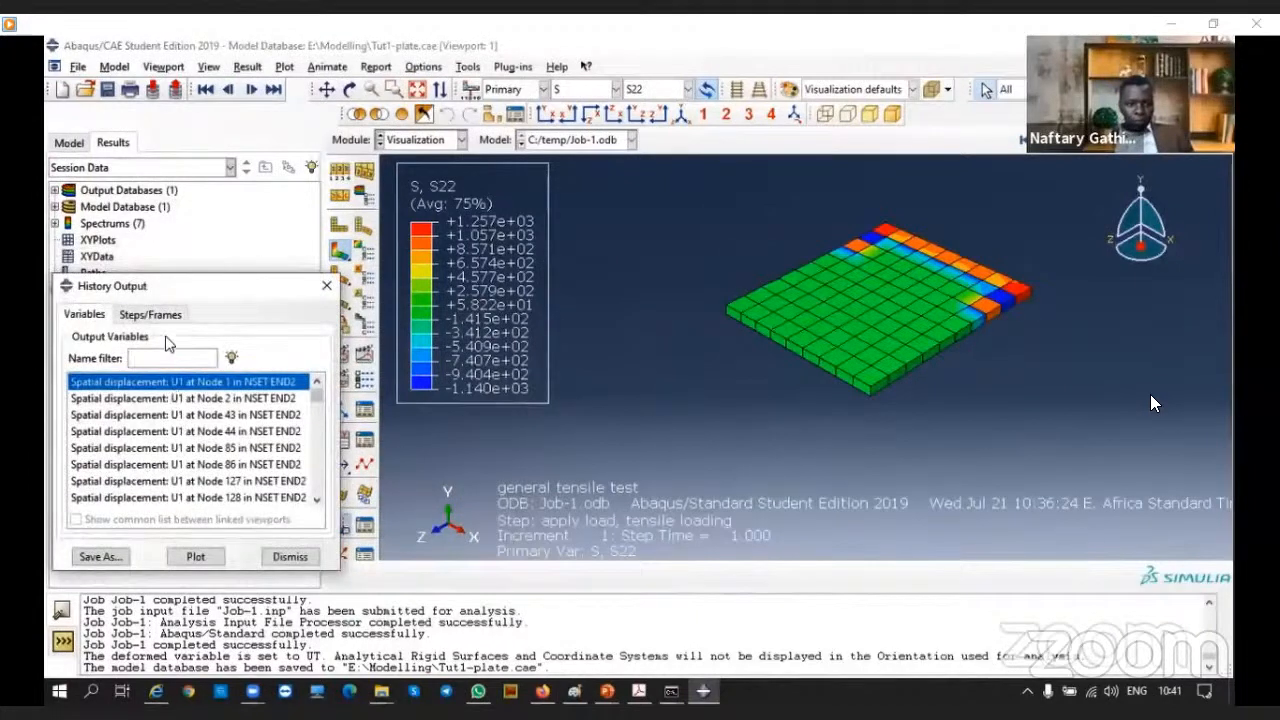
pyautogui.click(164, 316)
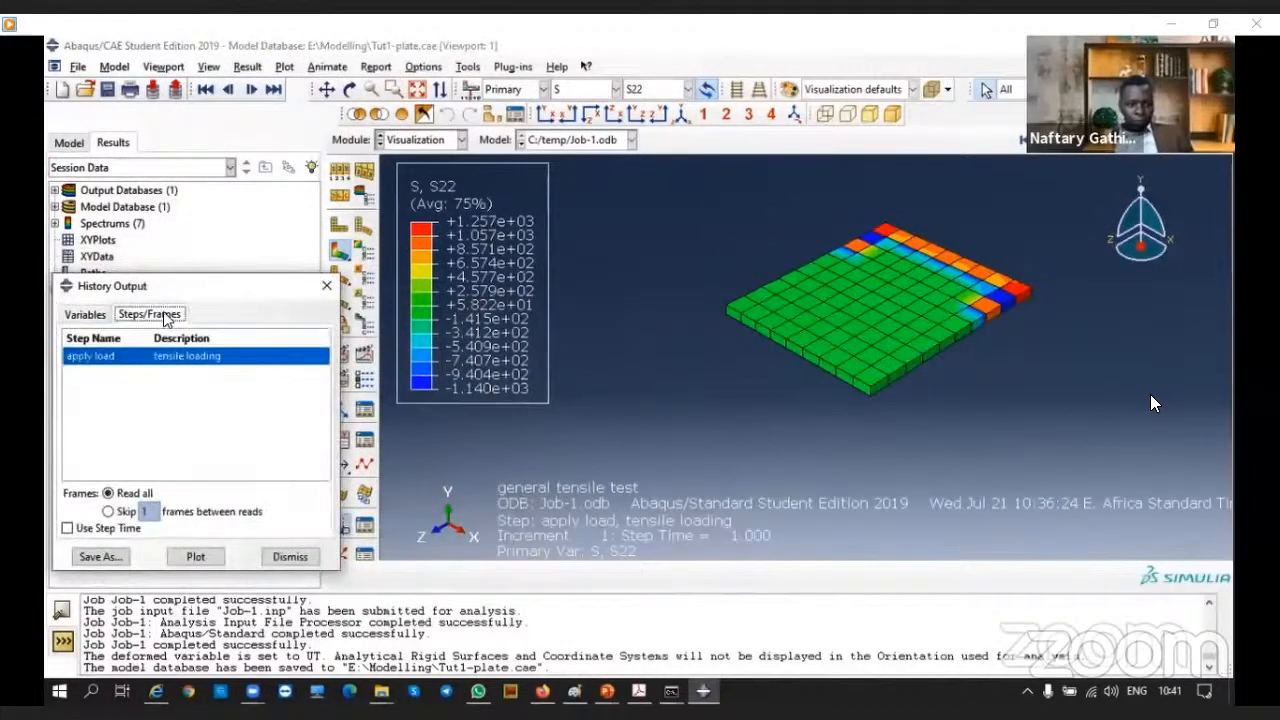
pyautogui.click(80, 315)
pyautogui.scroll(-8, 128, 500)
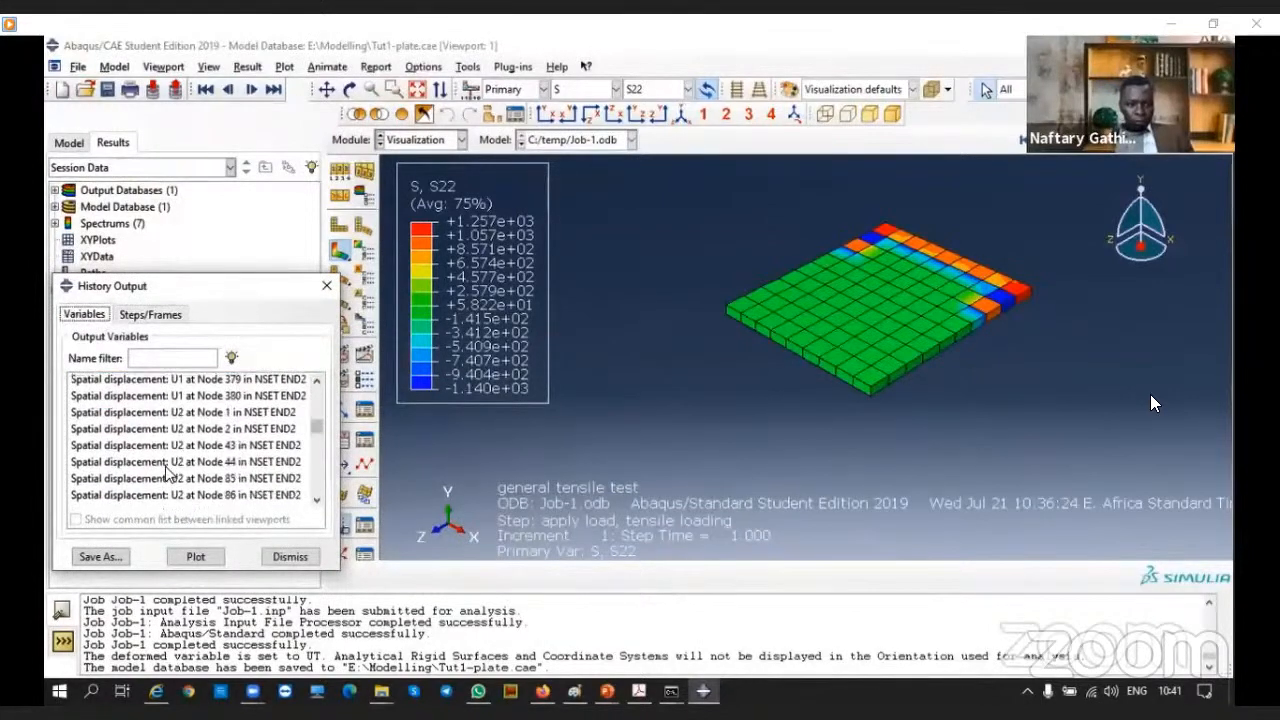
pyautogui.scroll(8, 235, 488)
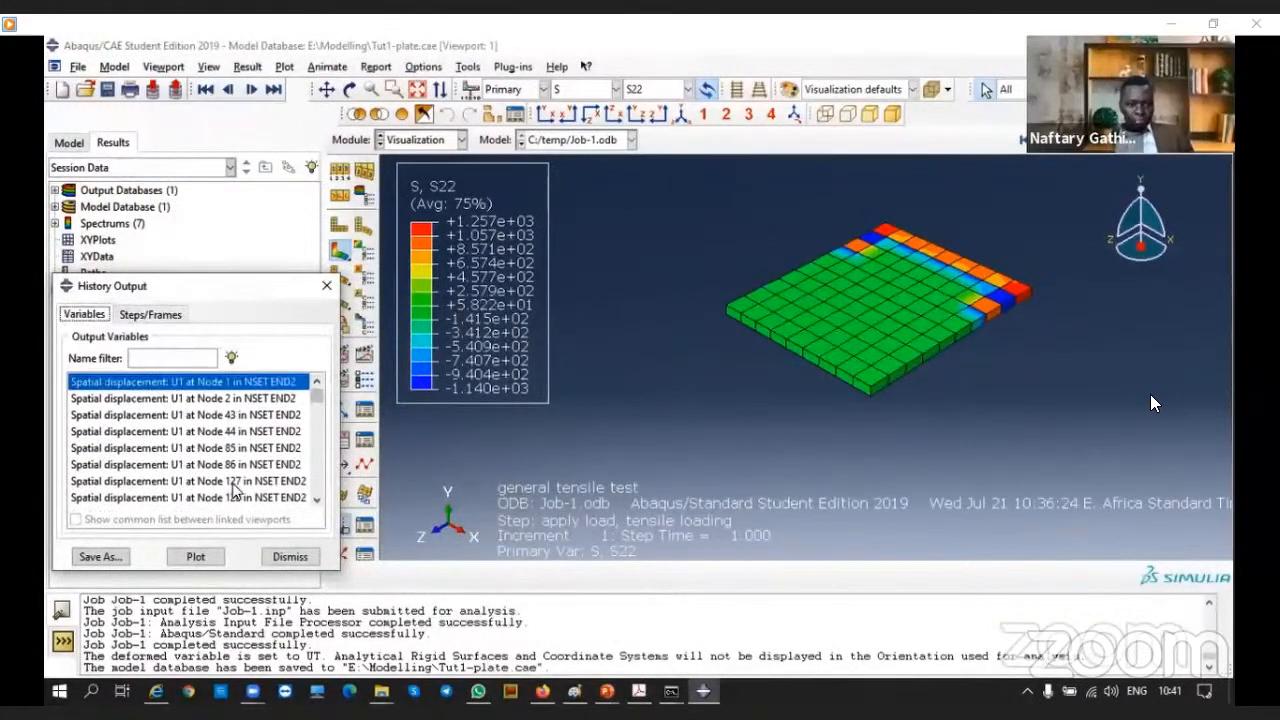
pyautogui.scroll(-15, 234, 489)
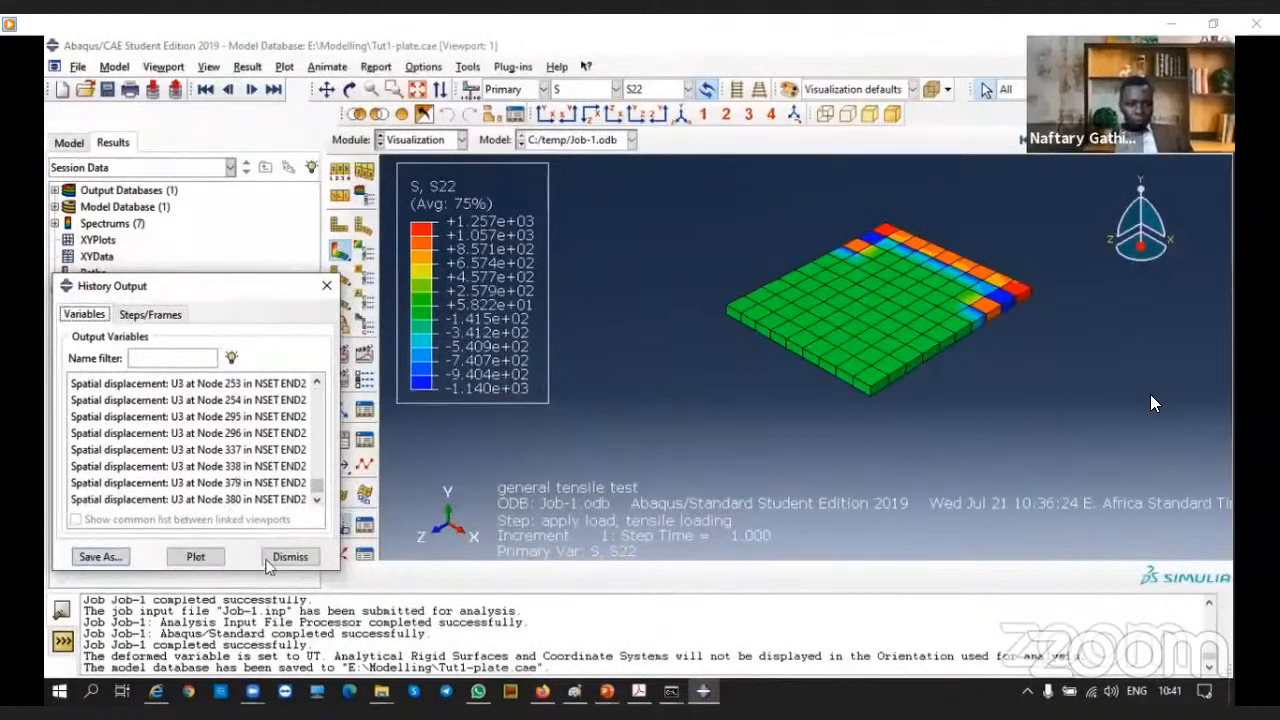
pyautogui.click(326, 286)
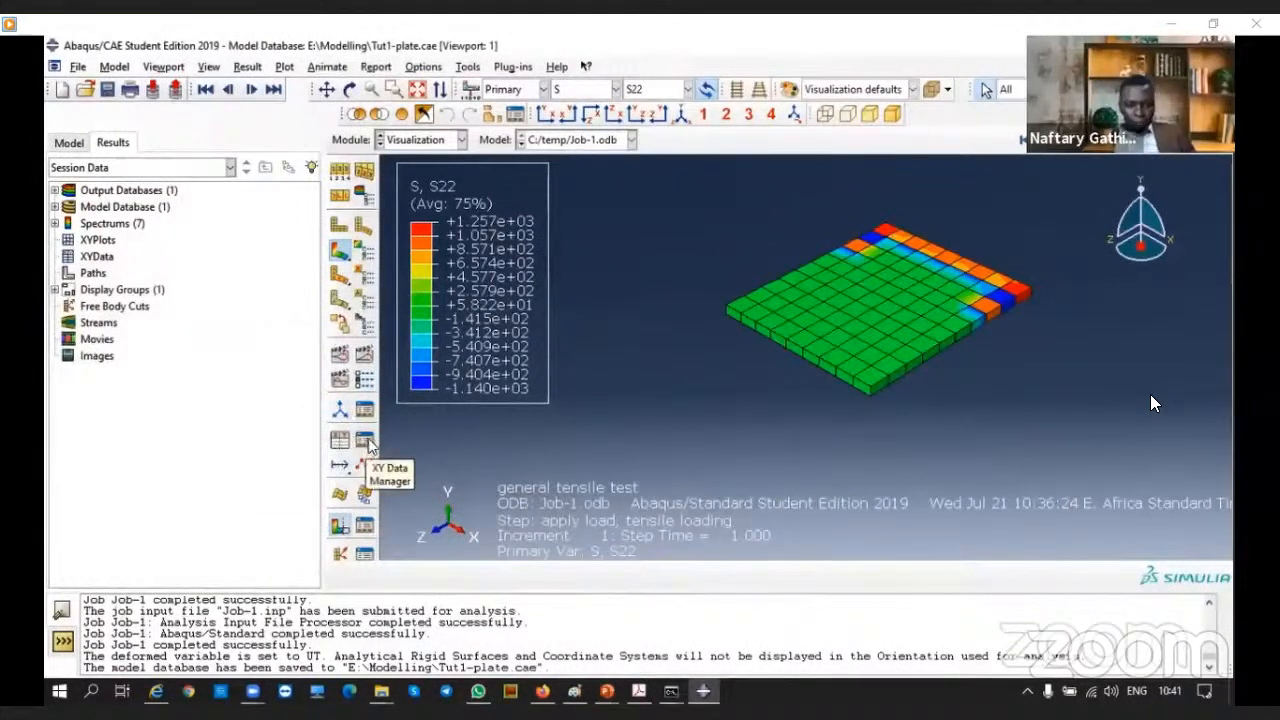
pyautogui.click(365, 441)
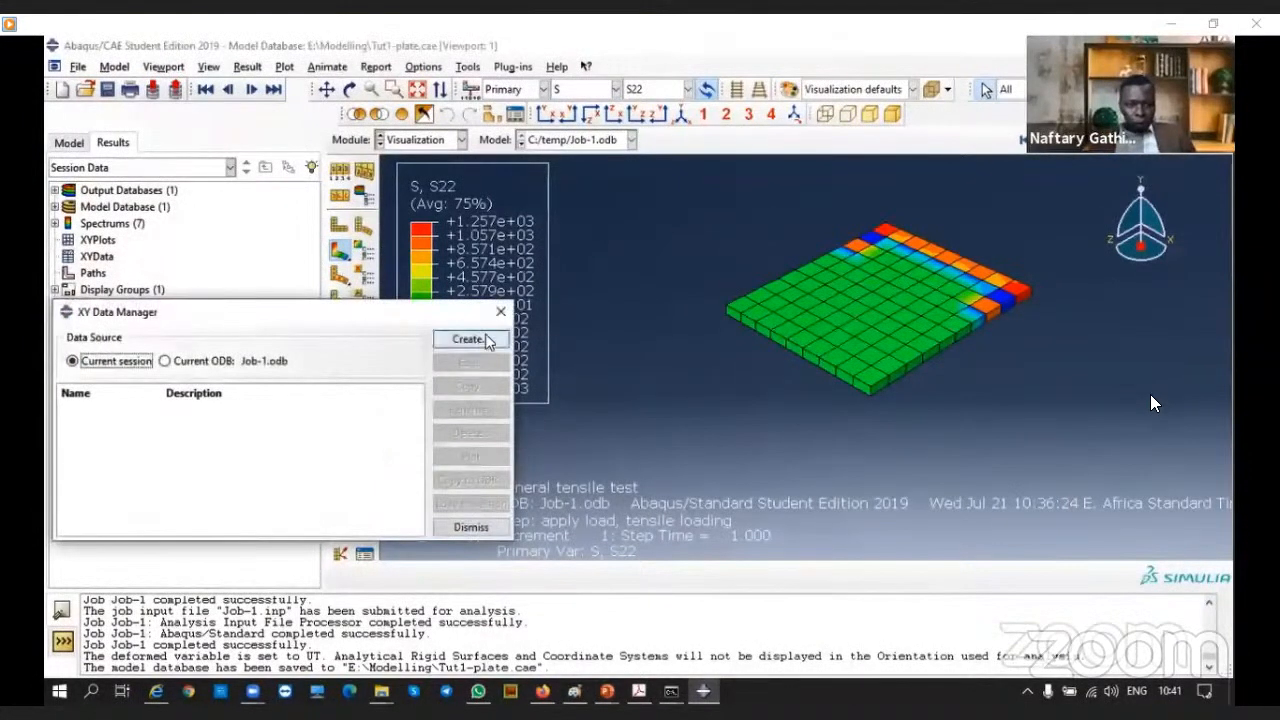
pyautogui.click(499, 313)
pyautogui.click(364, 411)
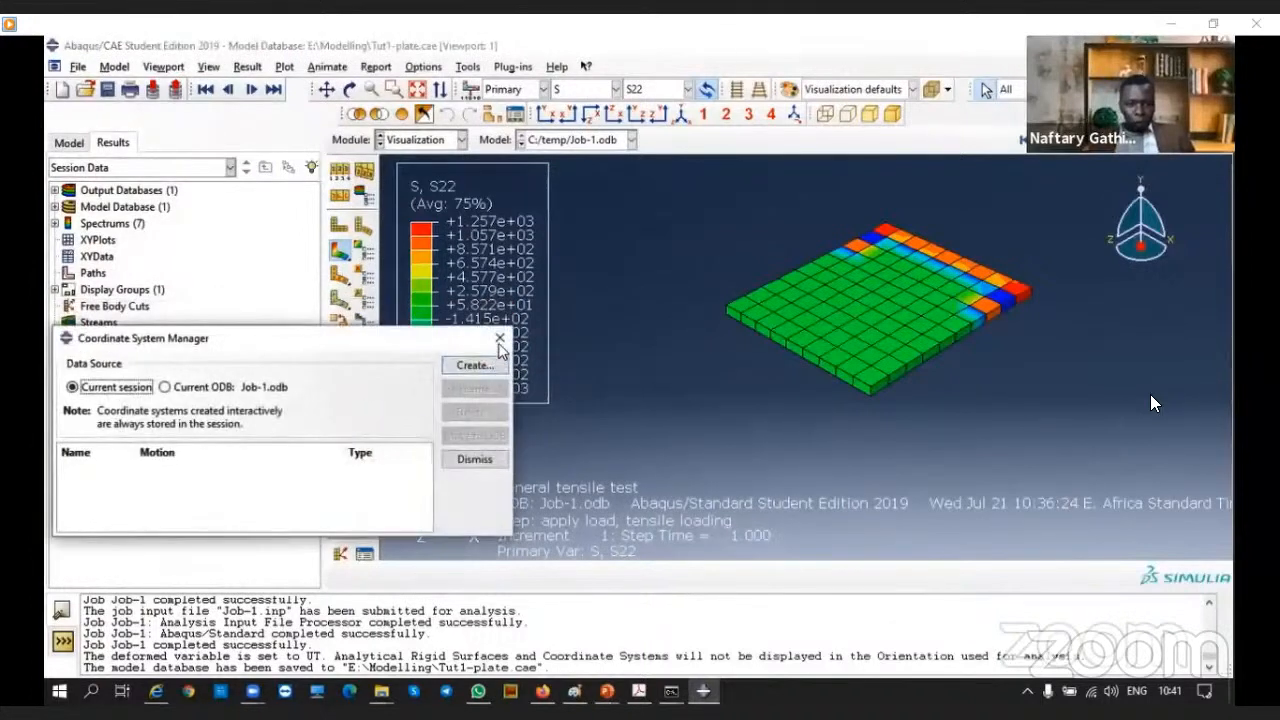
pyautogui.click(478, 367)
pyautogui.click(475, 459)
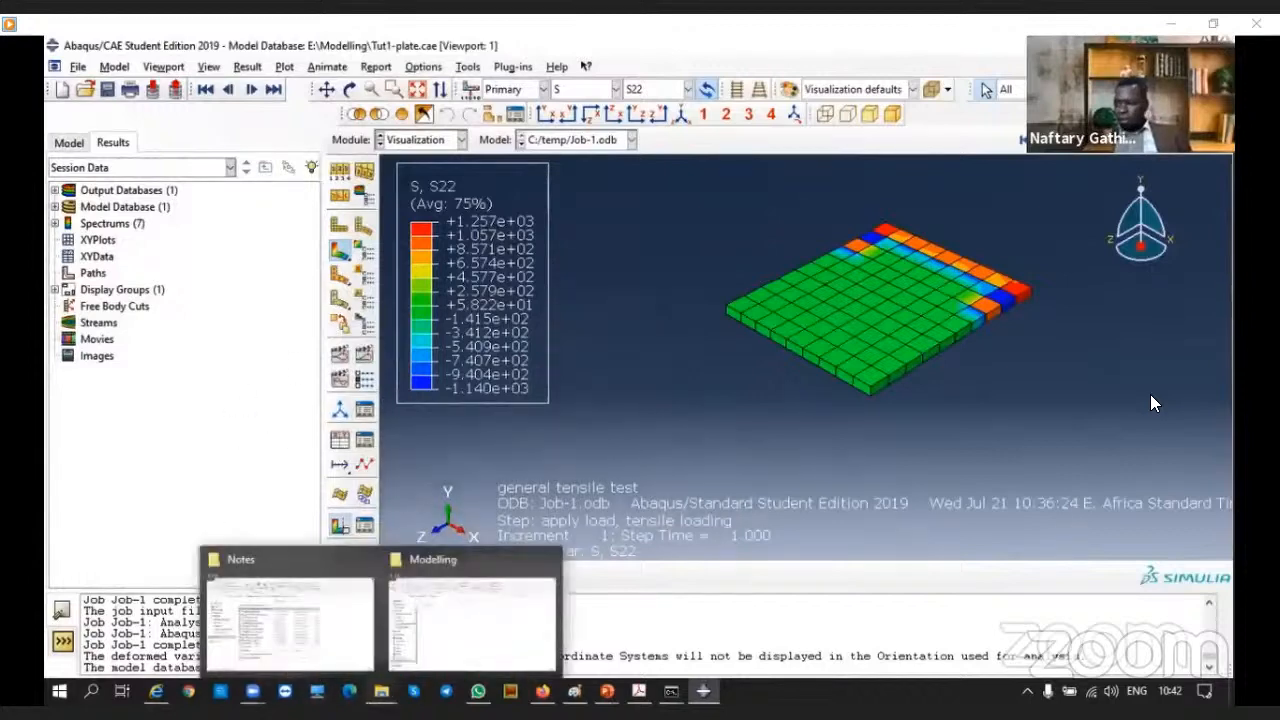
# Sketch a freehand red graph over the screen with axes marked F and σ and a curve rising from the origin
pyautogui.moveTo(607, 691)
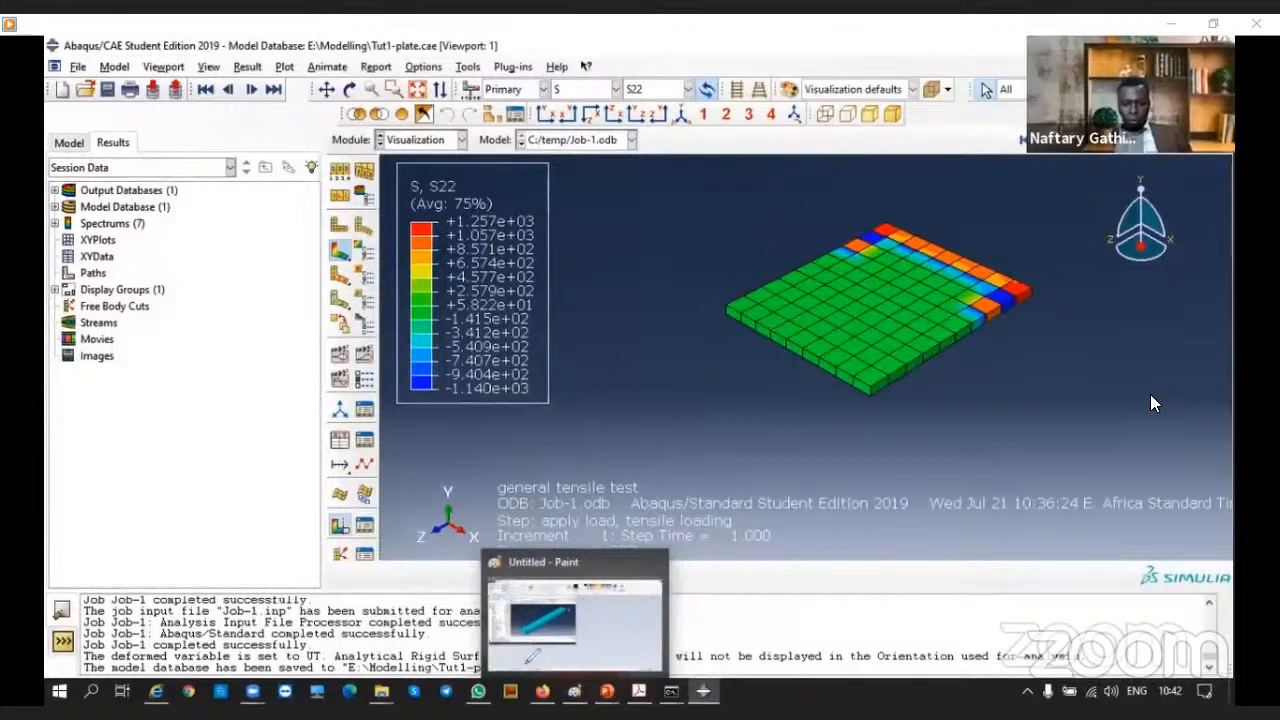
pyautogui.moveTo(97, 382); pyautogui.dragTo(322, 545)
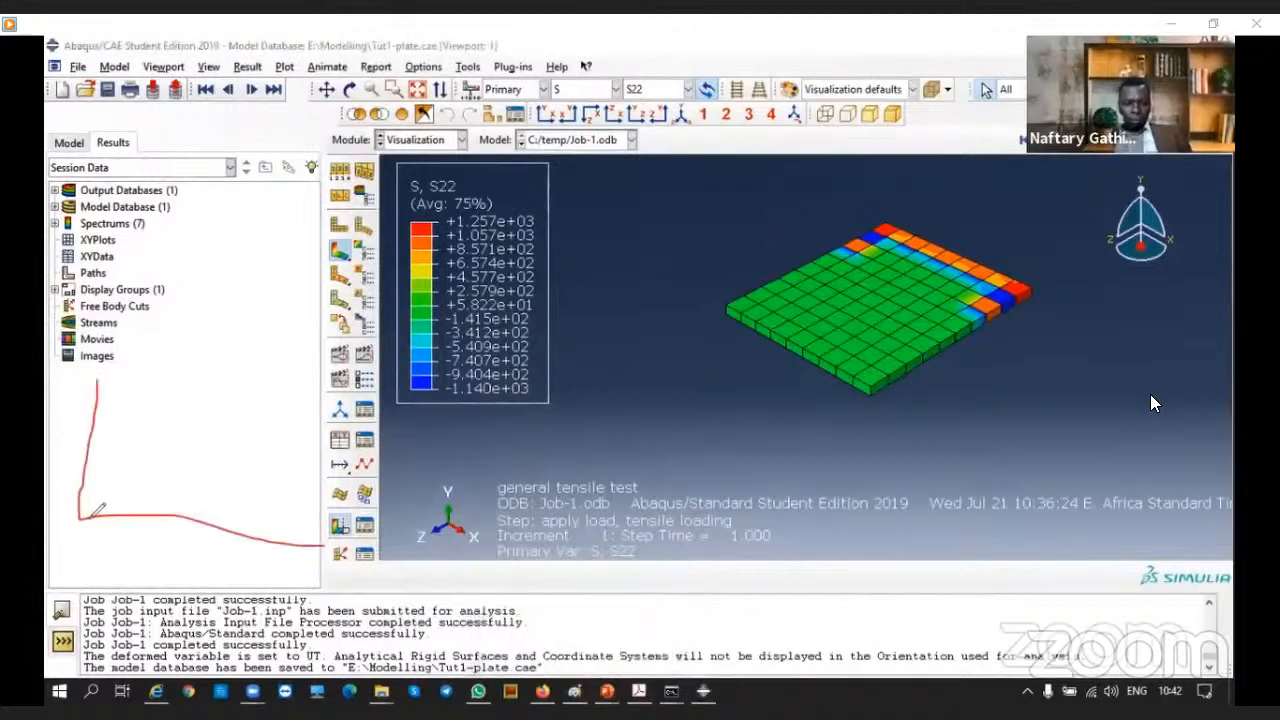
pyautogui.moveTo(80, 517)
pyautogui.mouseDown()
pyautogui.moveTo(126, 440)
pyautogui.moveTo(250, 372)
pyautogui.mouseUp()
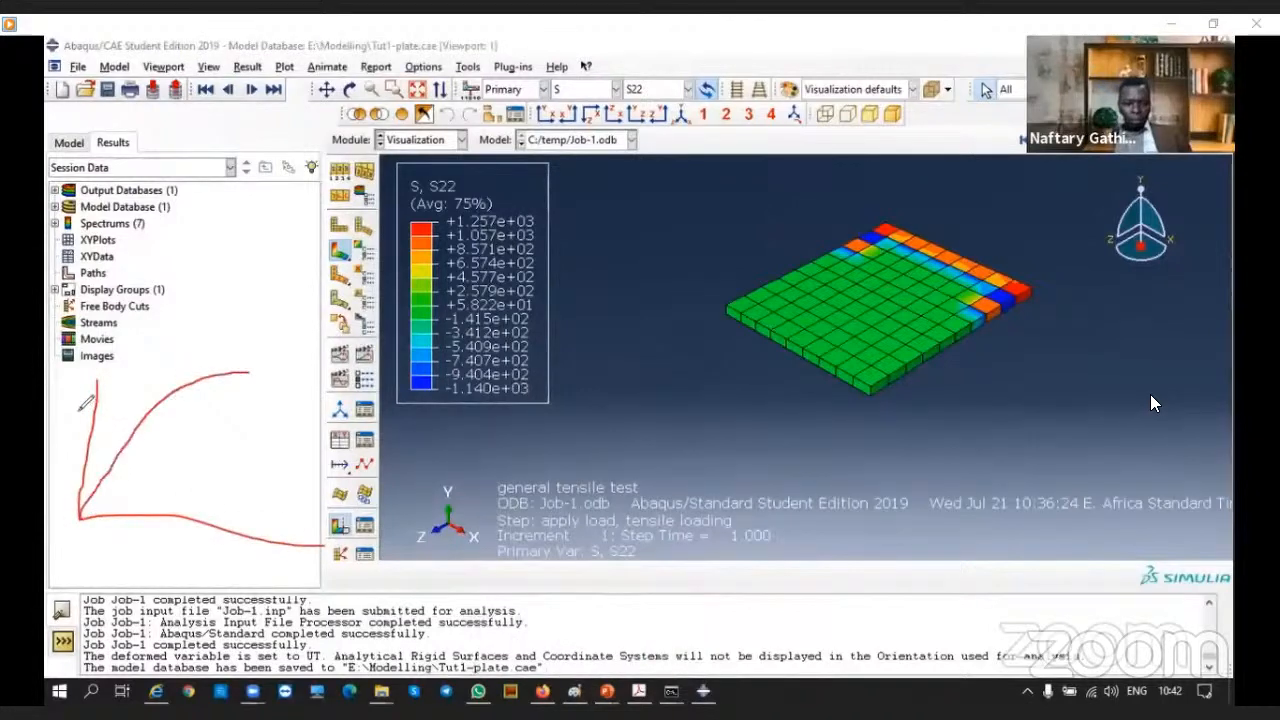
pyautogui.moveTo(62, 402)
pyautogui.mouseDown()
pyautogui.moveTo(60, 417)
pyautogui.moveTo(83, 379)
pyautogui.moveTo(80, 392)
pyautogui.mouseUp()
pyautogui.moveTo(189, 540); pyautogui.dragTo(210, 537)
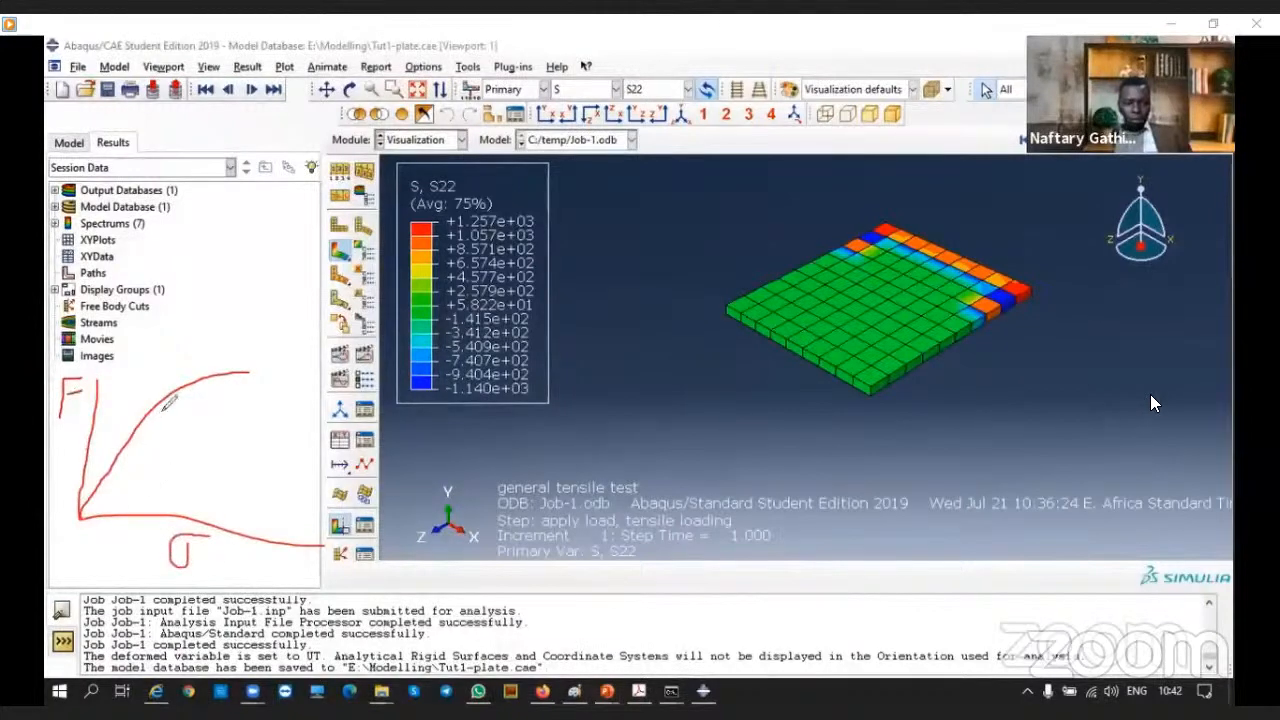
pyautogui.moveTo(240, 372); pyautogui.dragTo(393, 391)
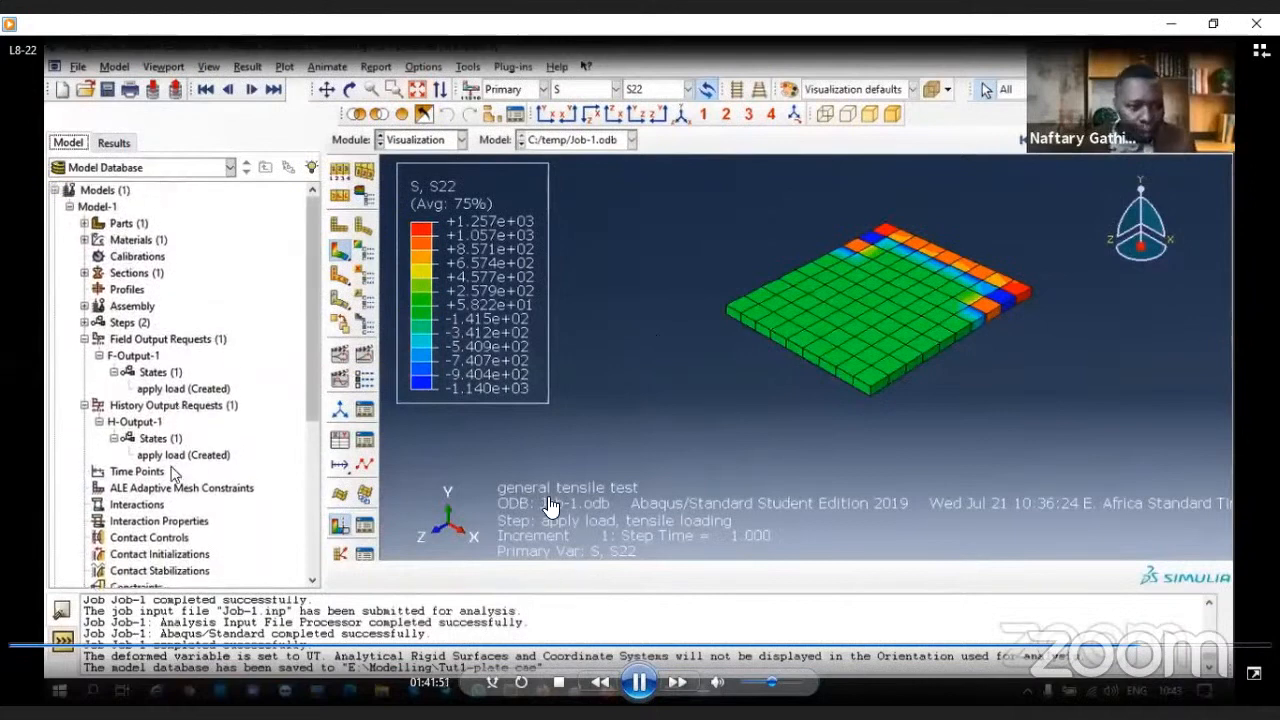
pyautogui.click(638, 684)
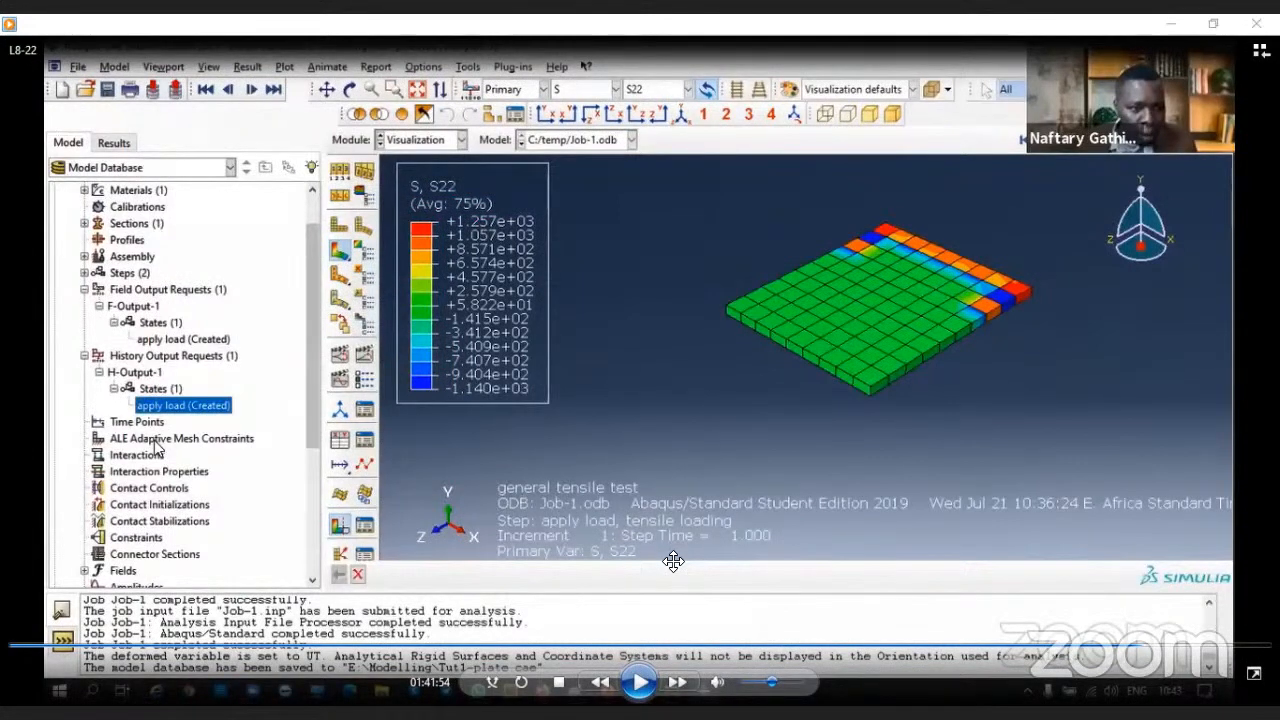
pyautogui.click(903, 415)
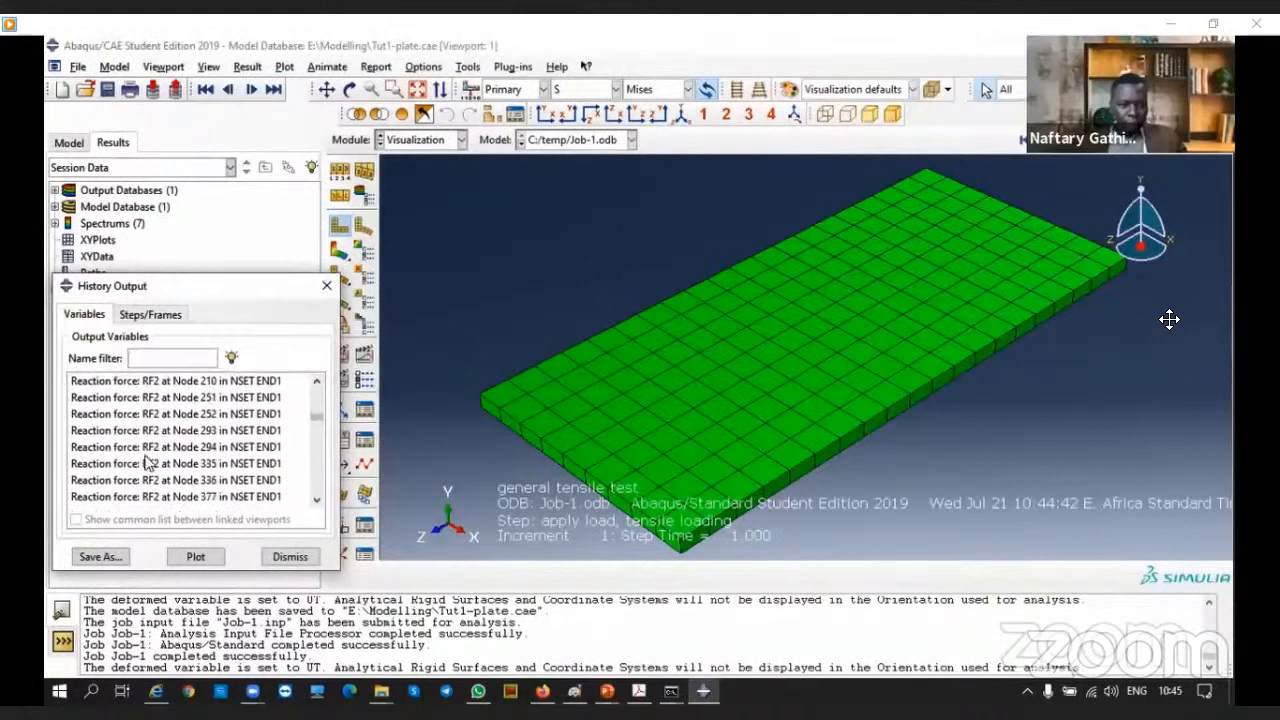
# Select the RF3 reaction force outputs of all NSET END1 nodes, from node 41 through node 420
pyautogui.scroll(-2, 147, 462)
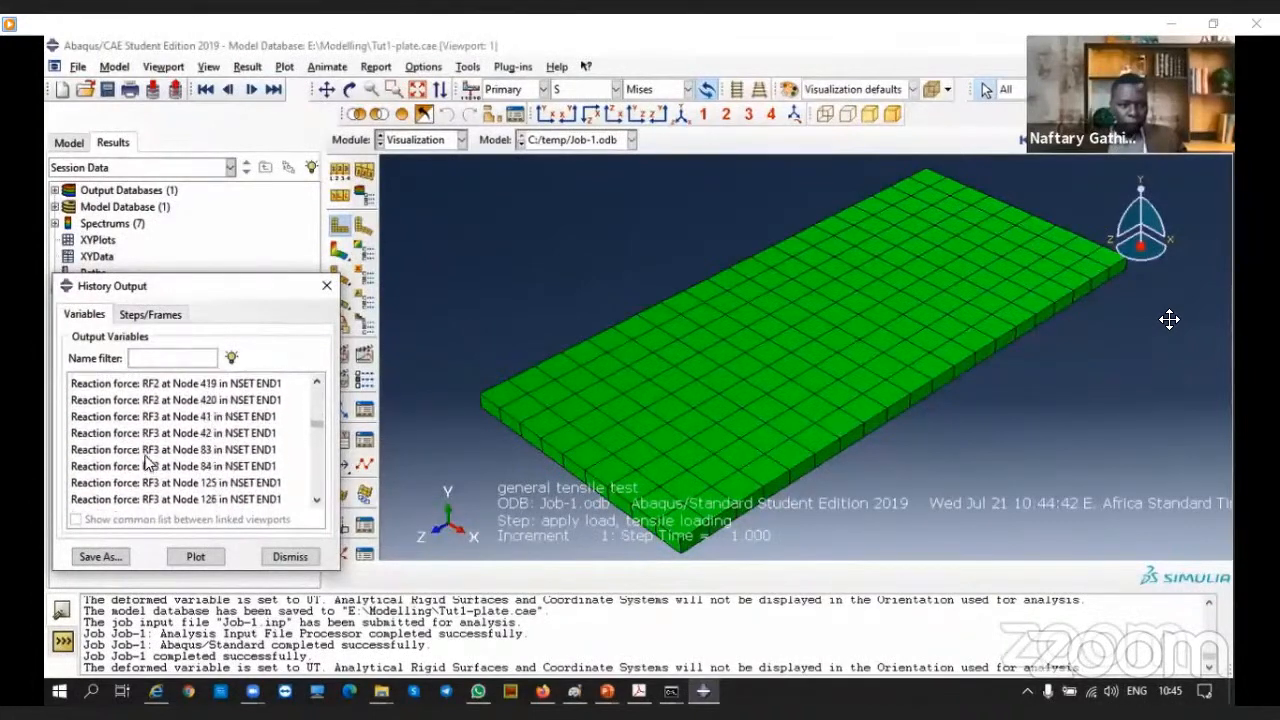
pyautogui.scroll(-3, 147, 453)
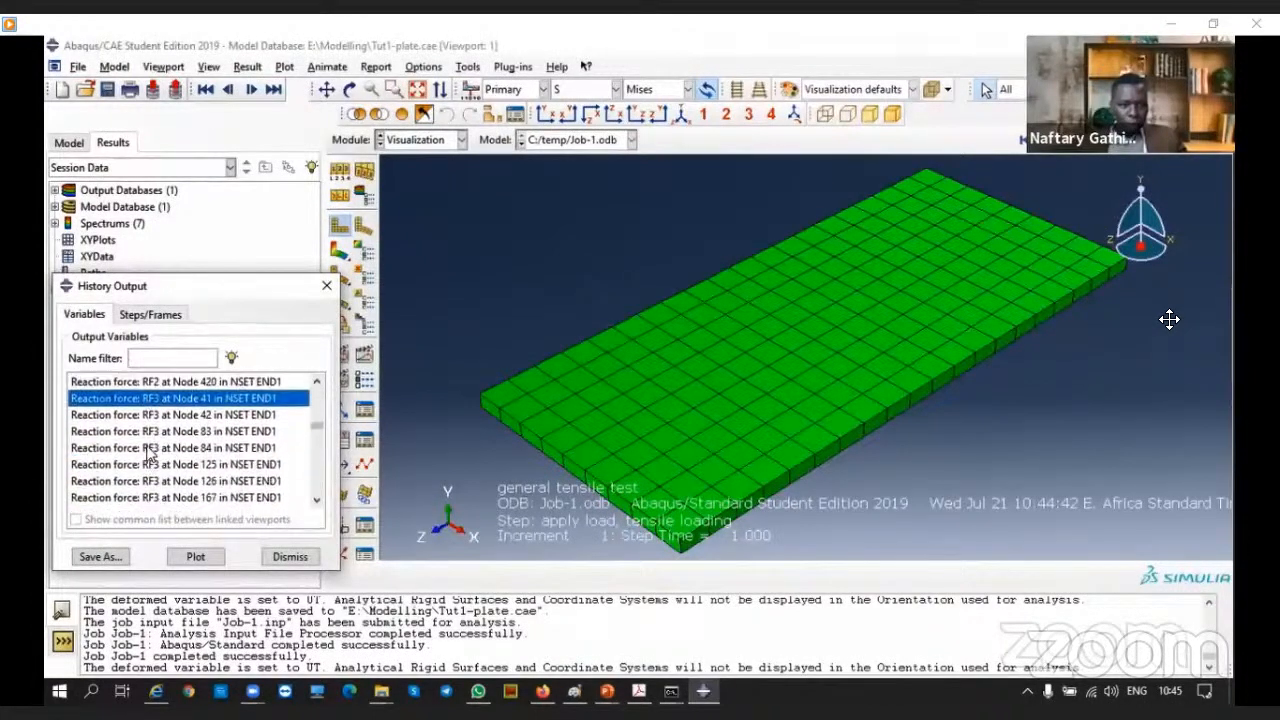
pyautogui.scroll(-5, 147, 453)
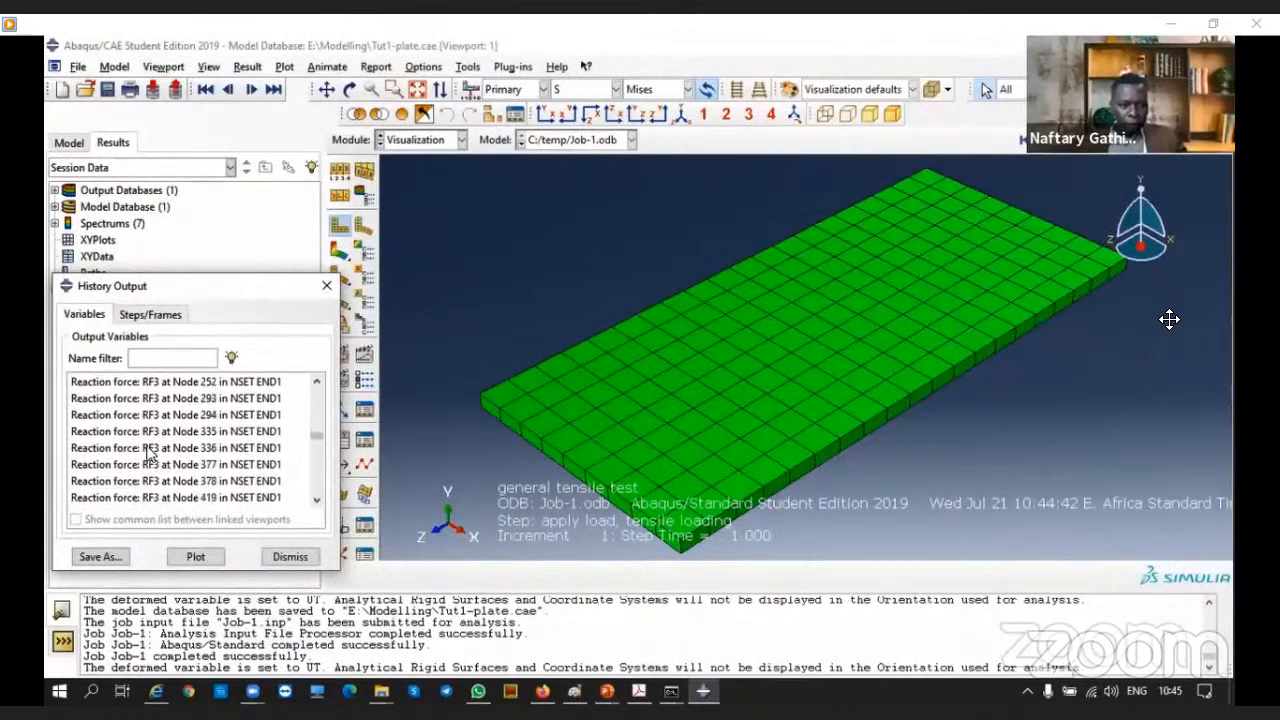
pyautogui.scroll(-1, 147, 453)
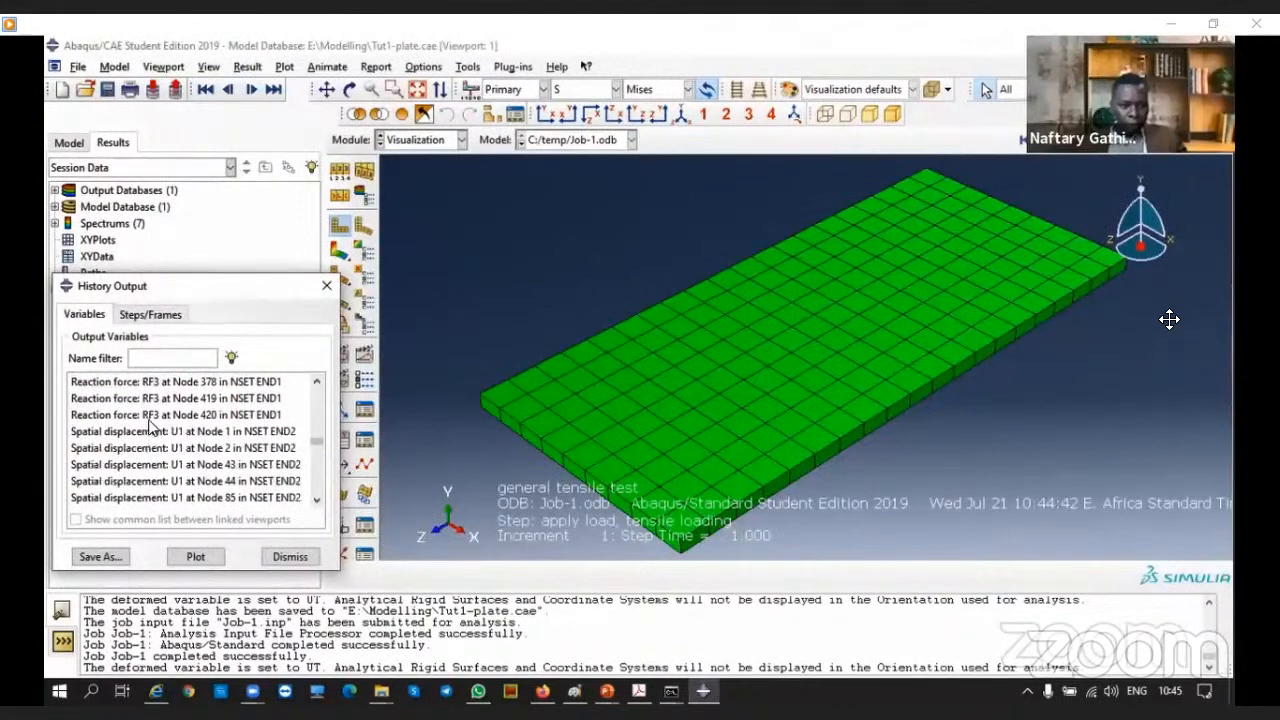
pyautogui.keyDown('shift'); pyautogui.click(148, 414); pyautogui.keyUp('shift')
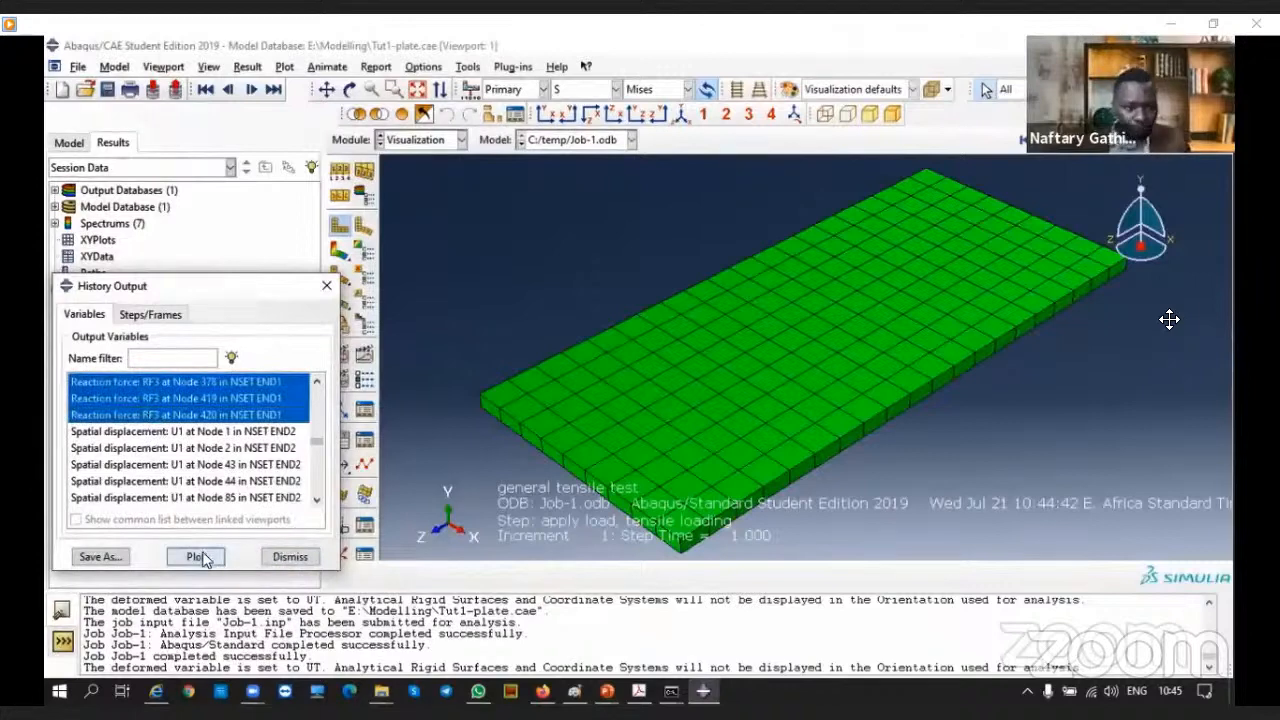
# Save the sum of the selected reaction forces as XY data named Reaction, with its curve plotted
pyautogui.click(100, 557)
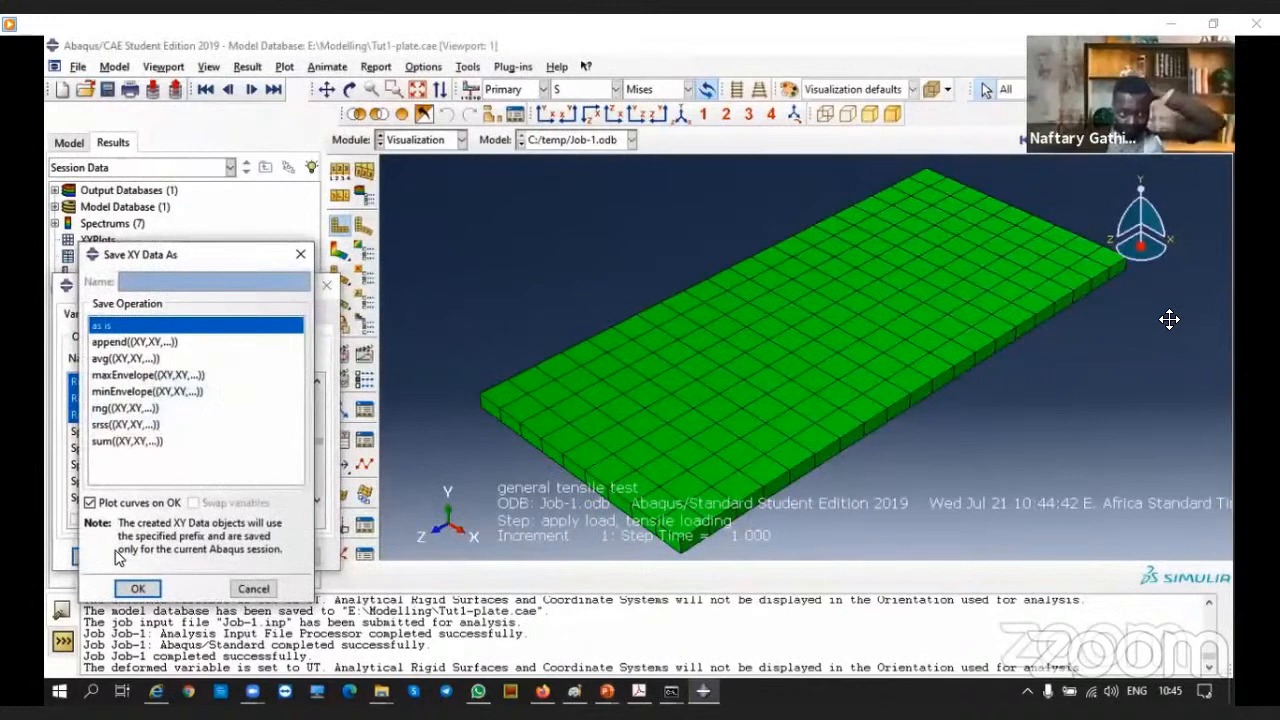
pyautogui.click(110, 441)
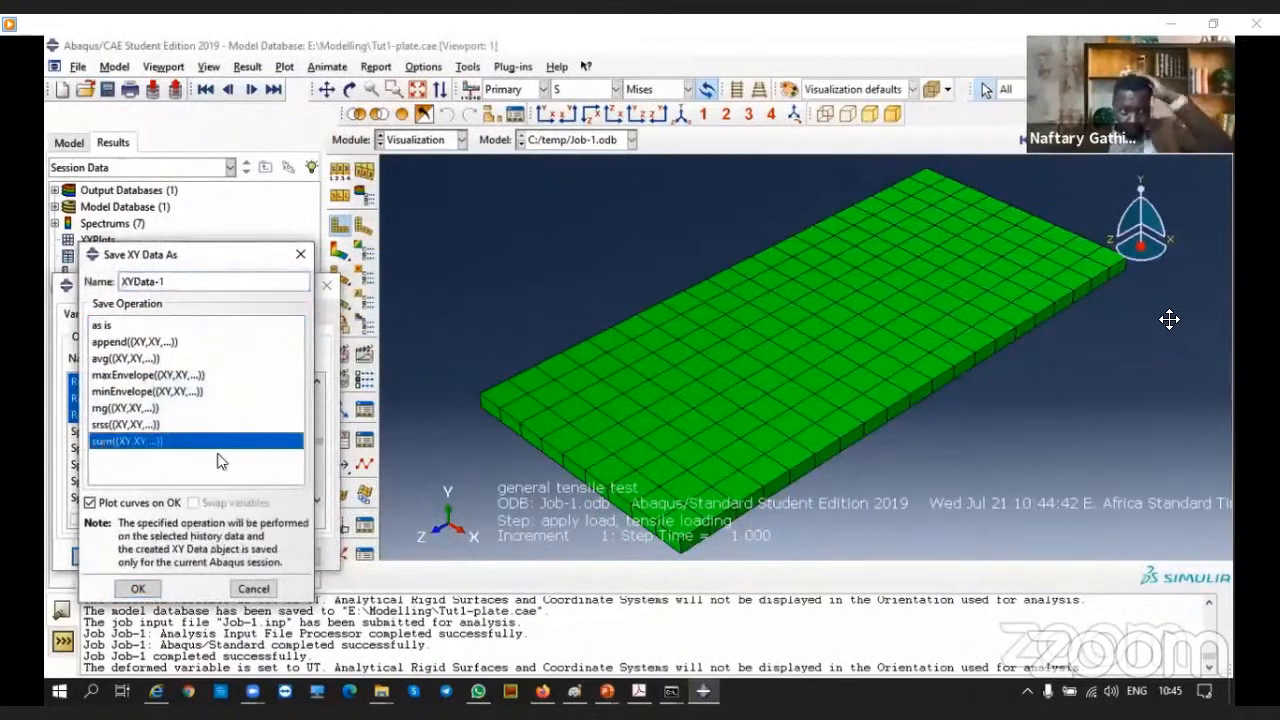
pyautogui.moveTo(168, 281); pyautogui.dragTo(97, 268)
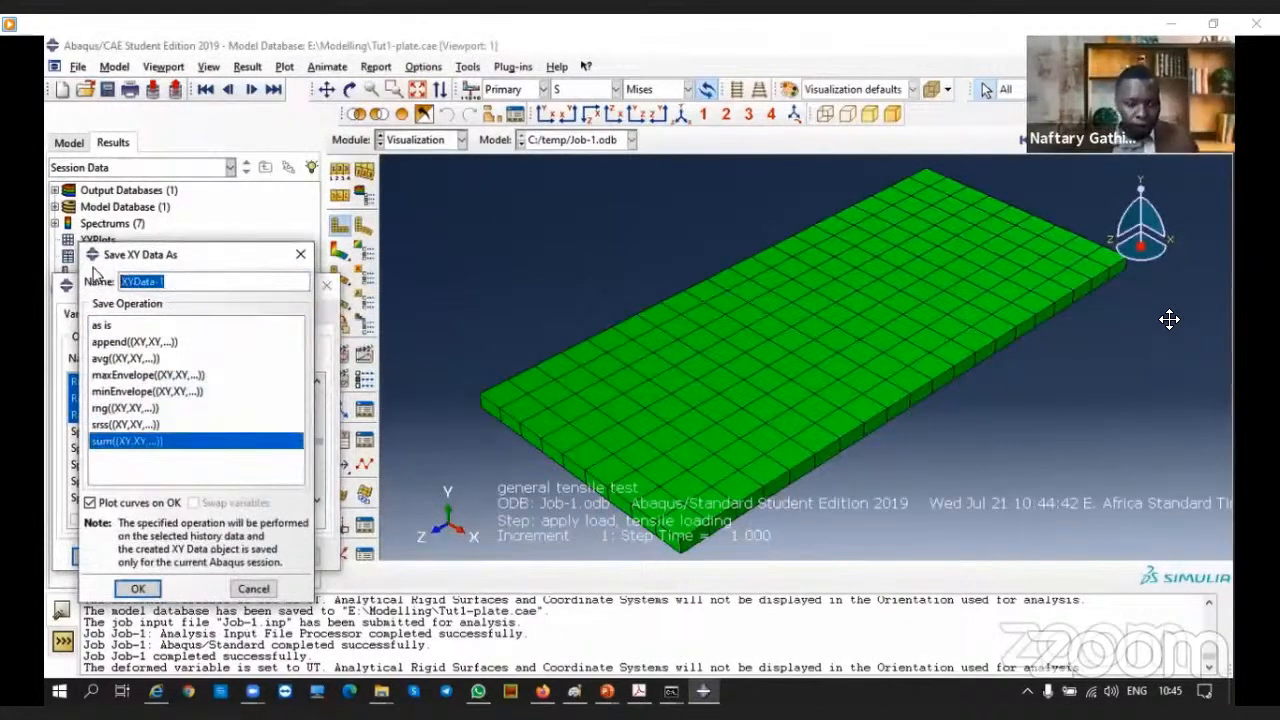
pyautogui.write('Reaction')
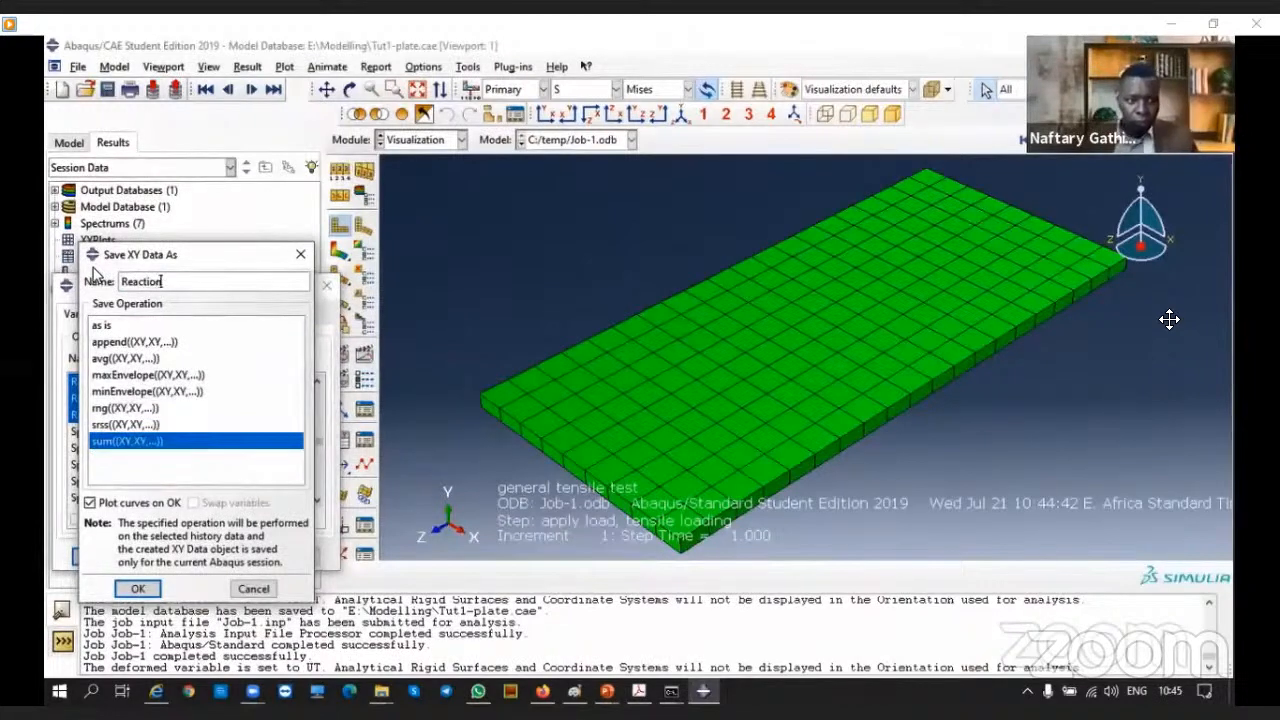
pyautogui.click(138, 588)
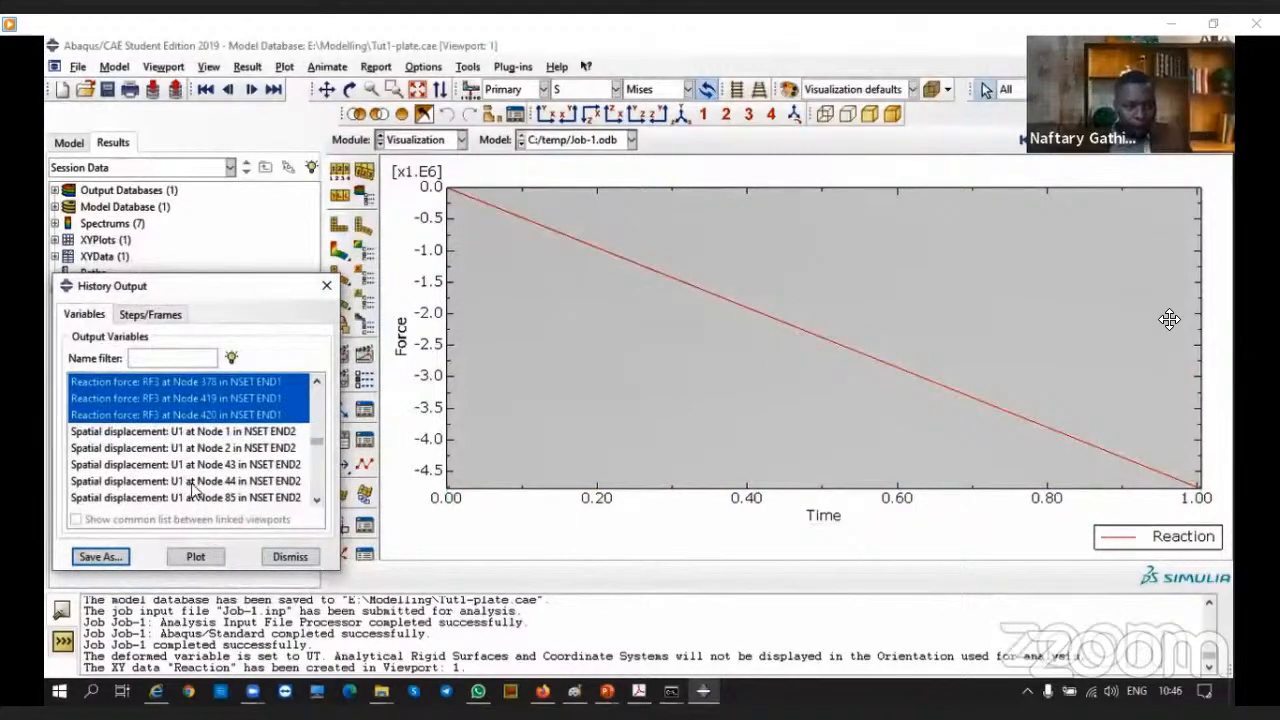
# Select the U3 spatial displacement outputs of all NSET END2 nodes, from node 1 through node 380
pyautogui.scroll(-2, 155, 470)
pyautogui.scroll(-2, 155, 470)
pyautogui.scroll(-3, 198, 467)
pyautogui.scroll(-2, 198, 467)
pyautogui.scroll(-5, 198, 467)
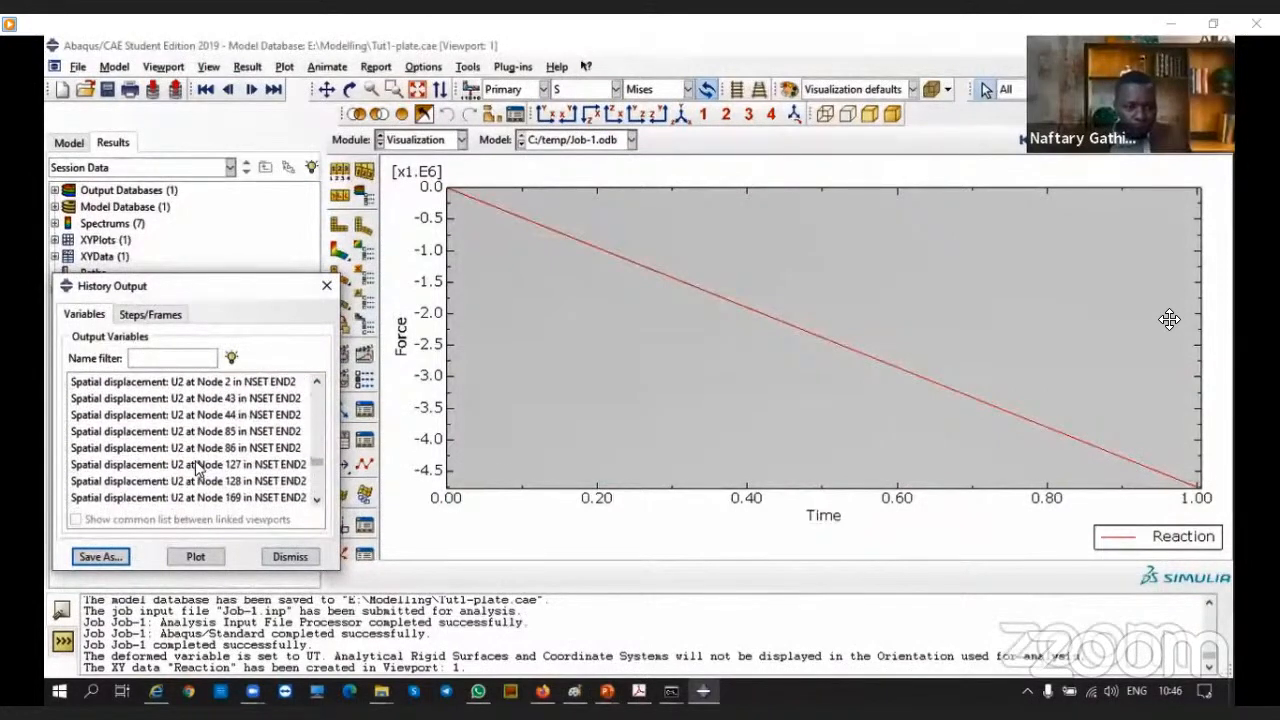
pyautogui.scroll(-1, 198, 466)
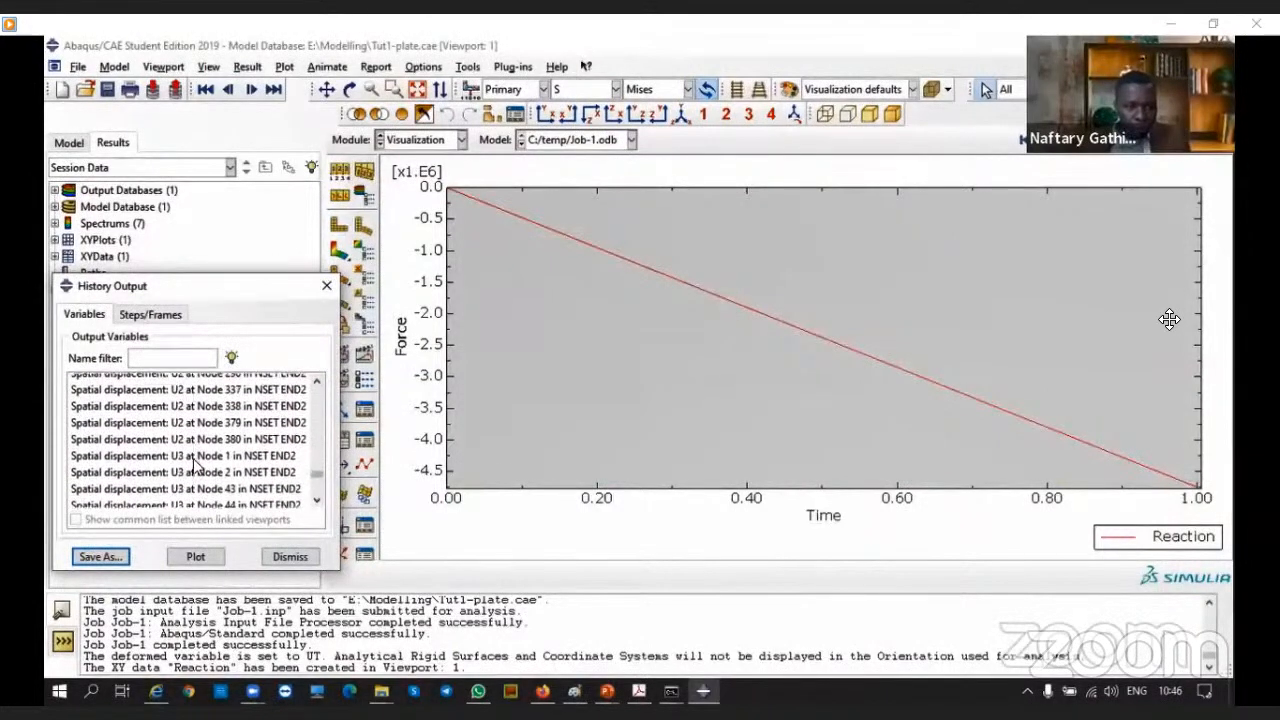
pyautogui.click(186, 450)
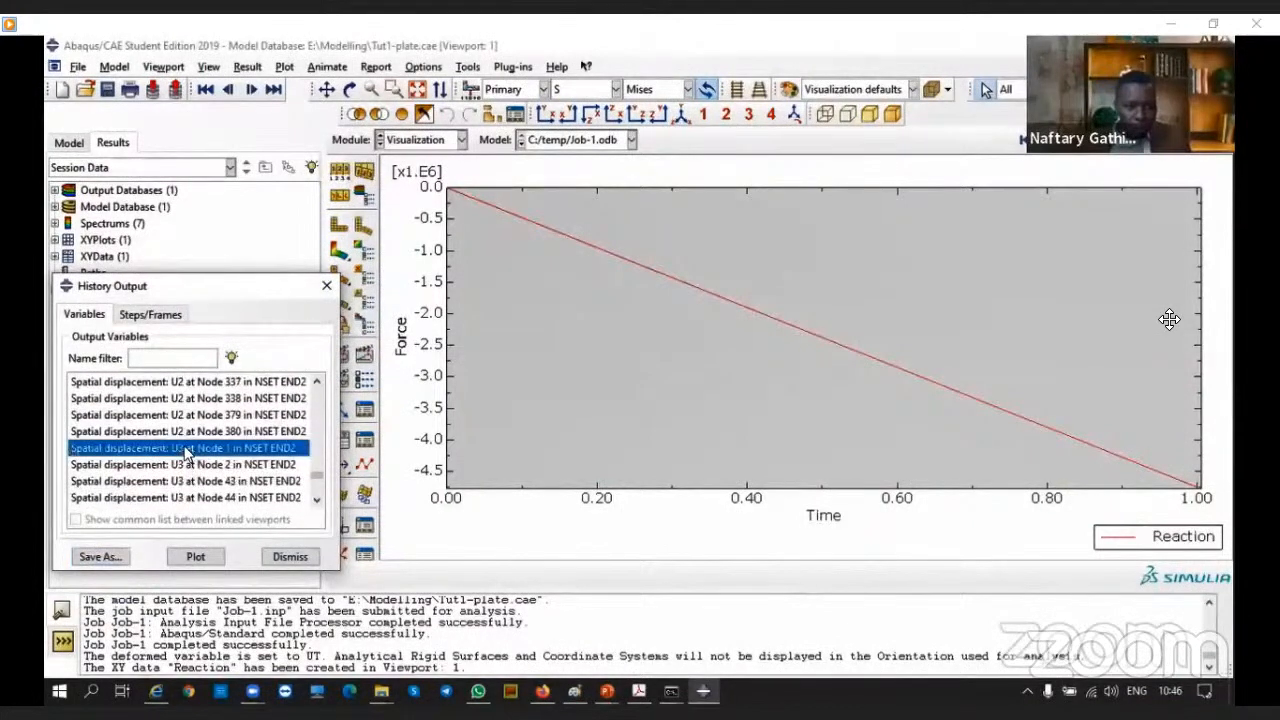
pyautogui.scroll(-4, 186, 452)
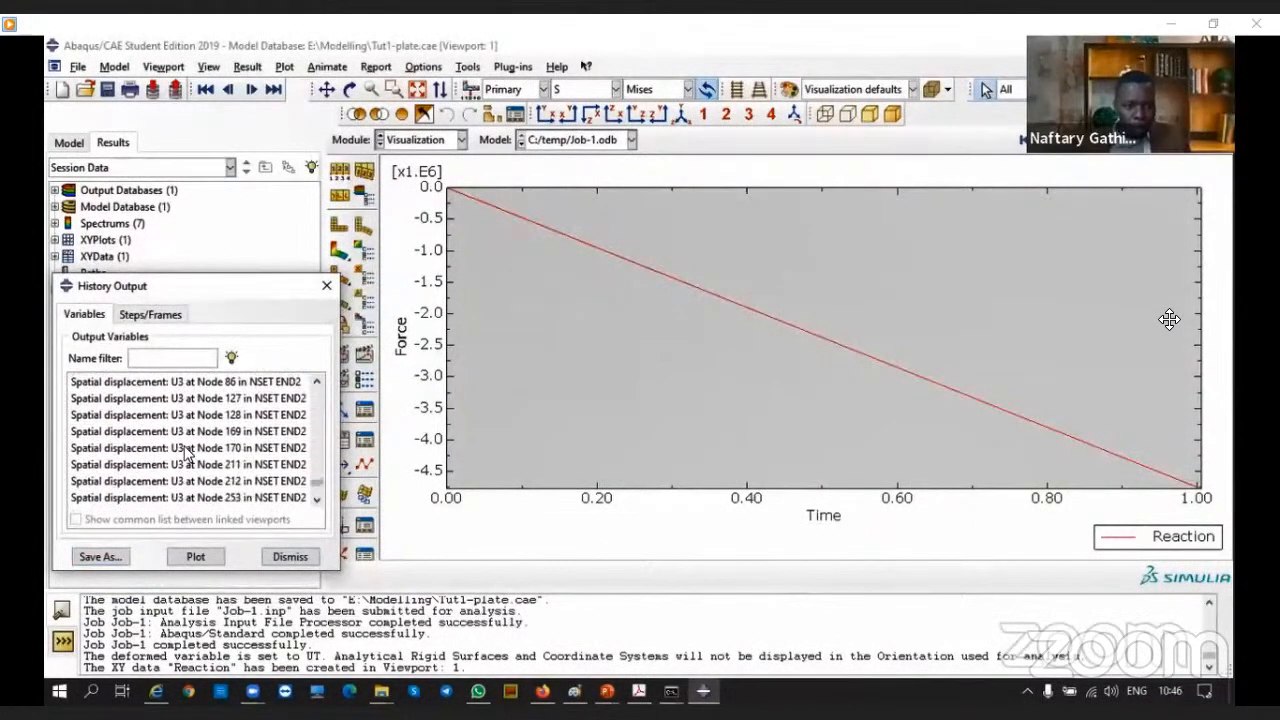
pyautogui.scroll(-1, 186, 452)
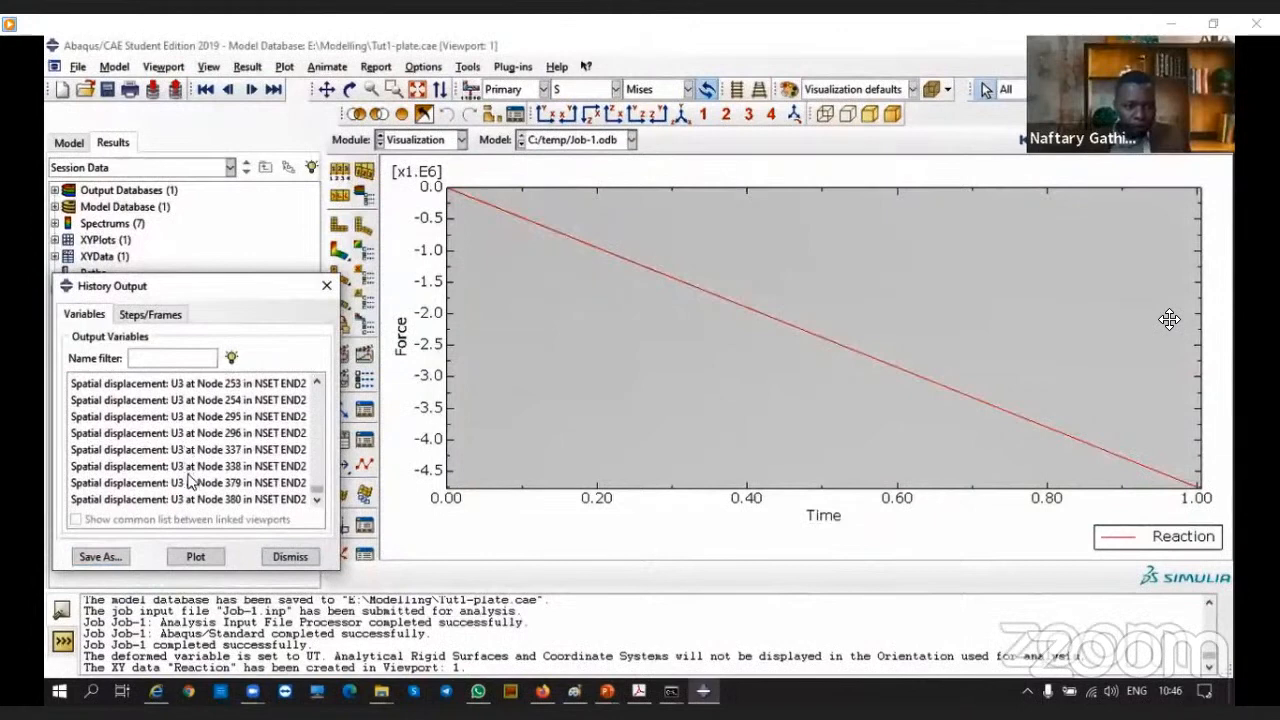
pyautogui.keyDown('shift'); pyautogui.click(178, 500); pyautogui.keyUp('shift')
pyautogui.scroll(4, 178, 503)
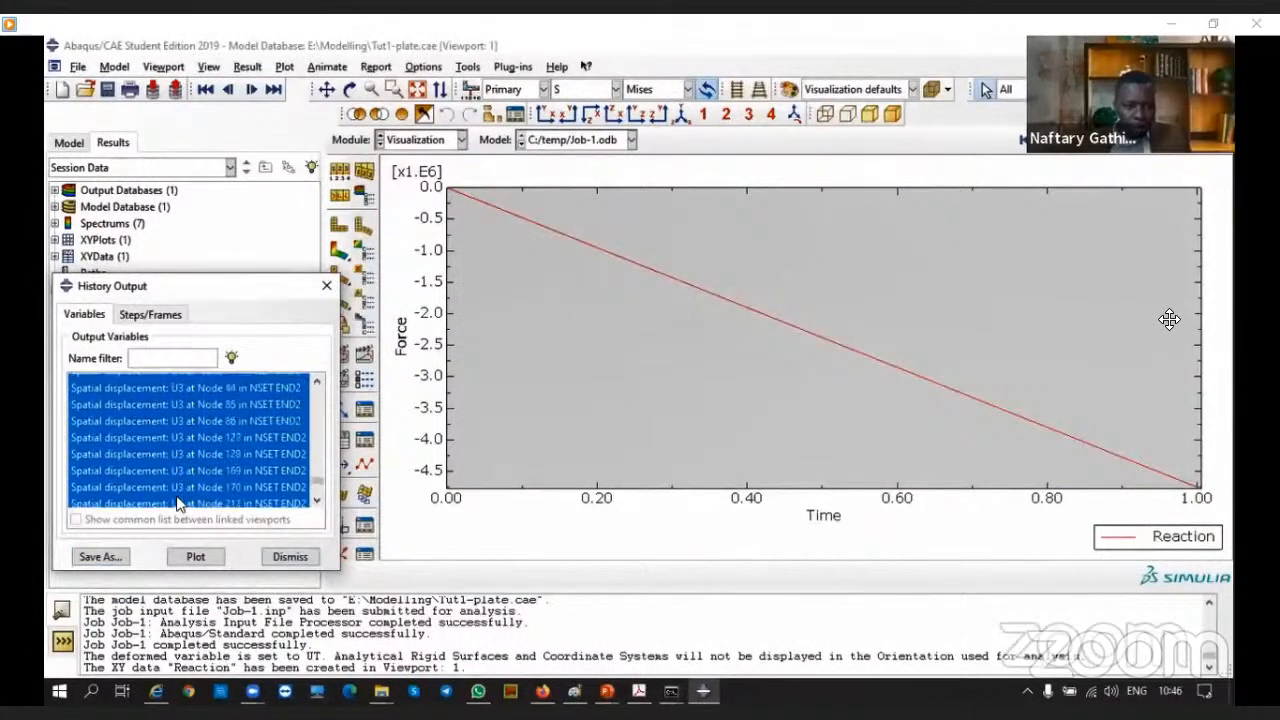
pyautogui.scroll(-4, 182, 501)
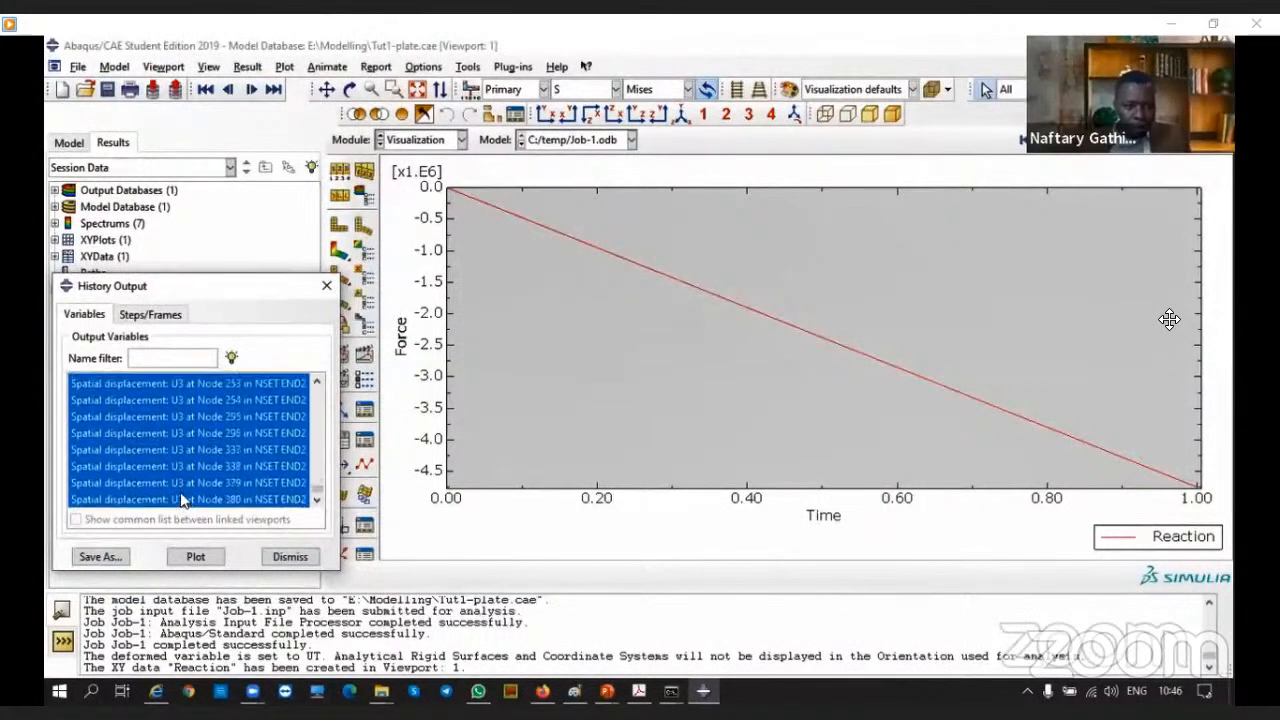
# Save the sum of the selected displacements as XY data named deformation with its curve plotted, and close the history output dialog
pyautogui.click(100, 556)
pyautogui.click(111, 443)
pyautogui.moveTo(188, 282); pyautogui.dragTo(88, 289)
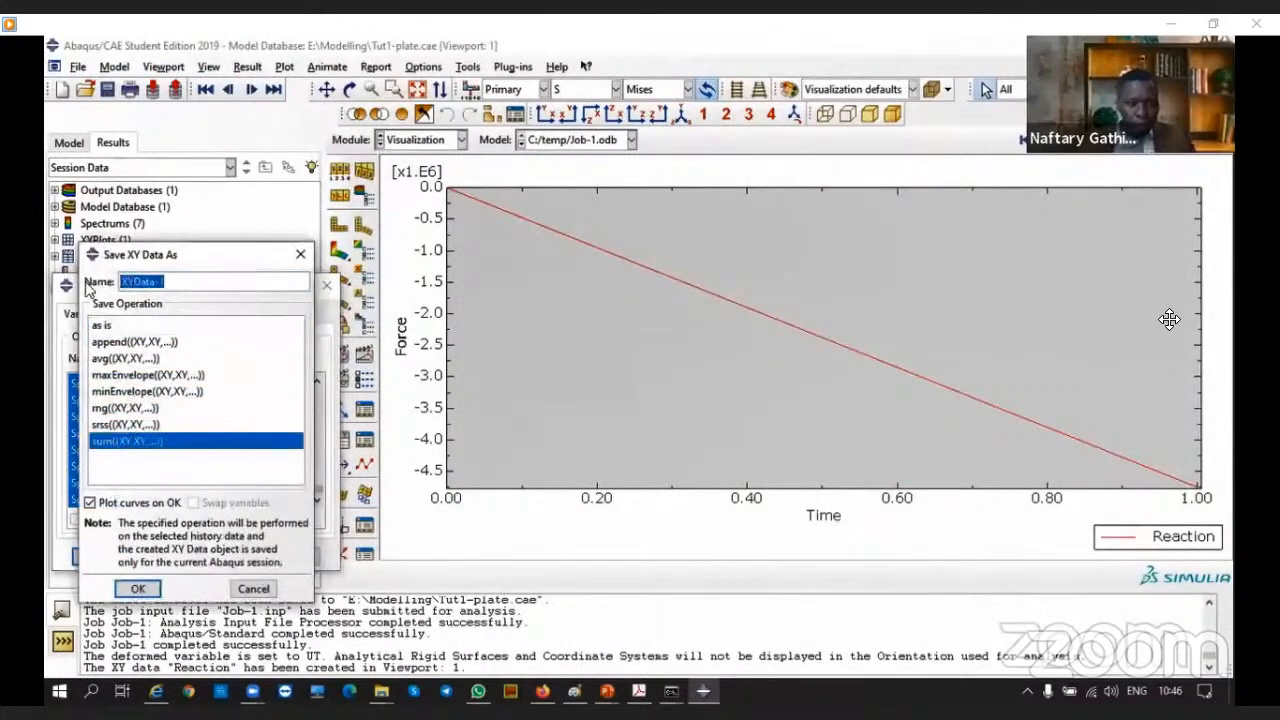
pyautogui.write('deformation')
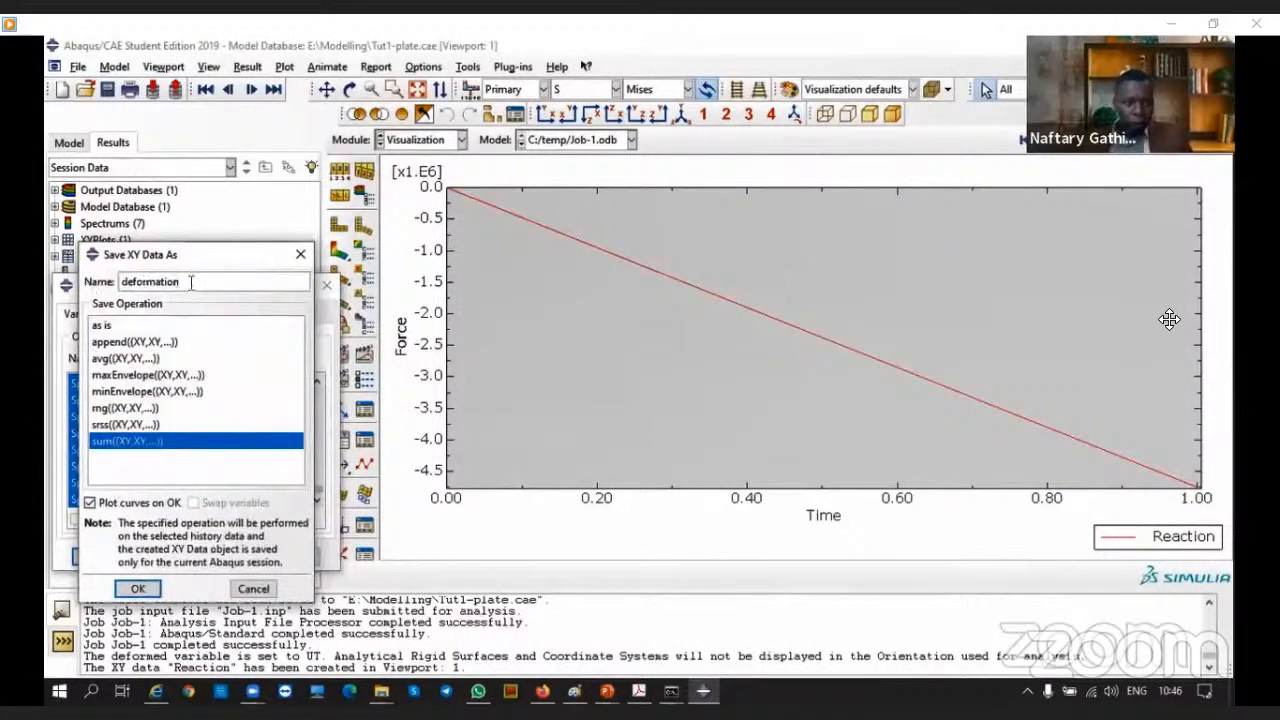
pyautogui.click(137, 589)
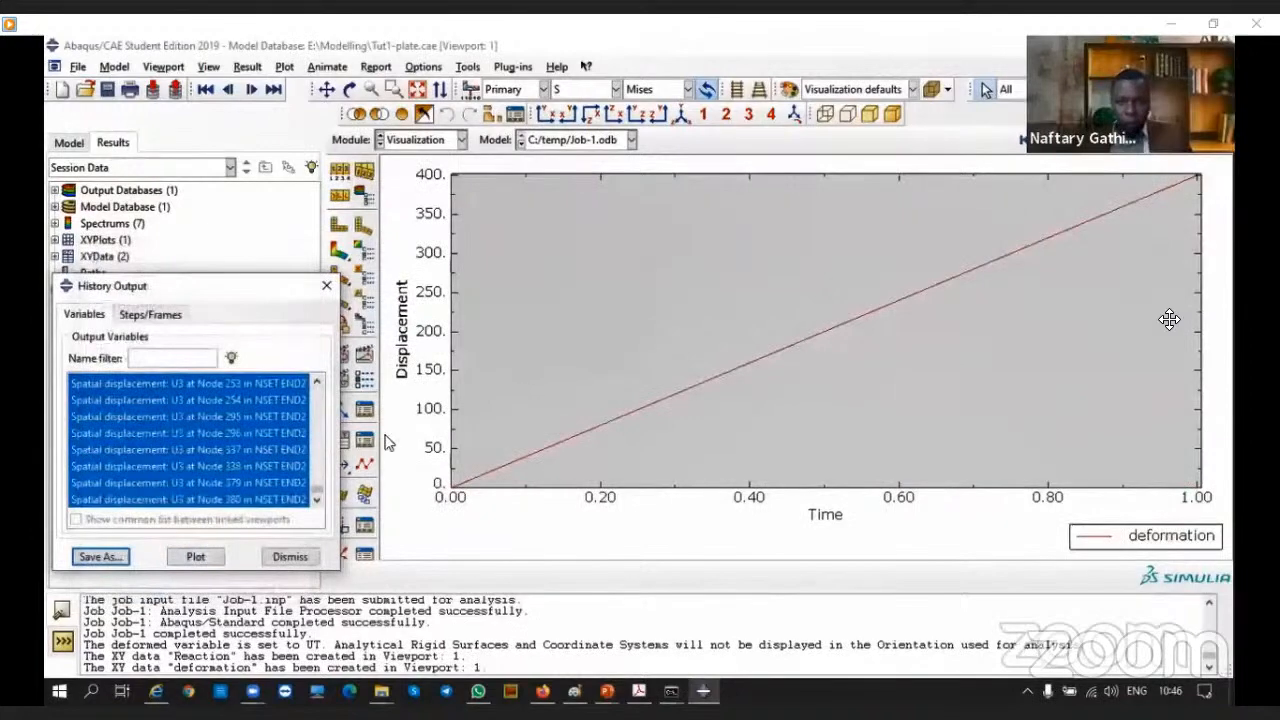
pyautogui.click(289, 557)
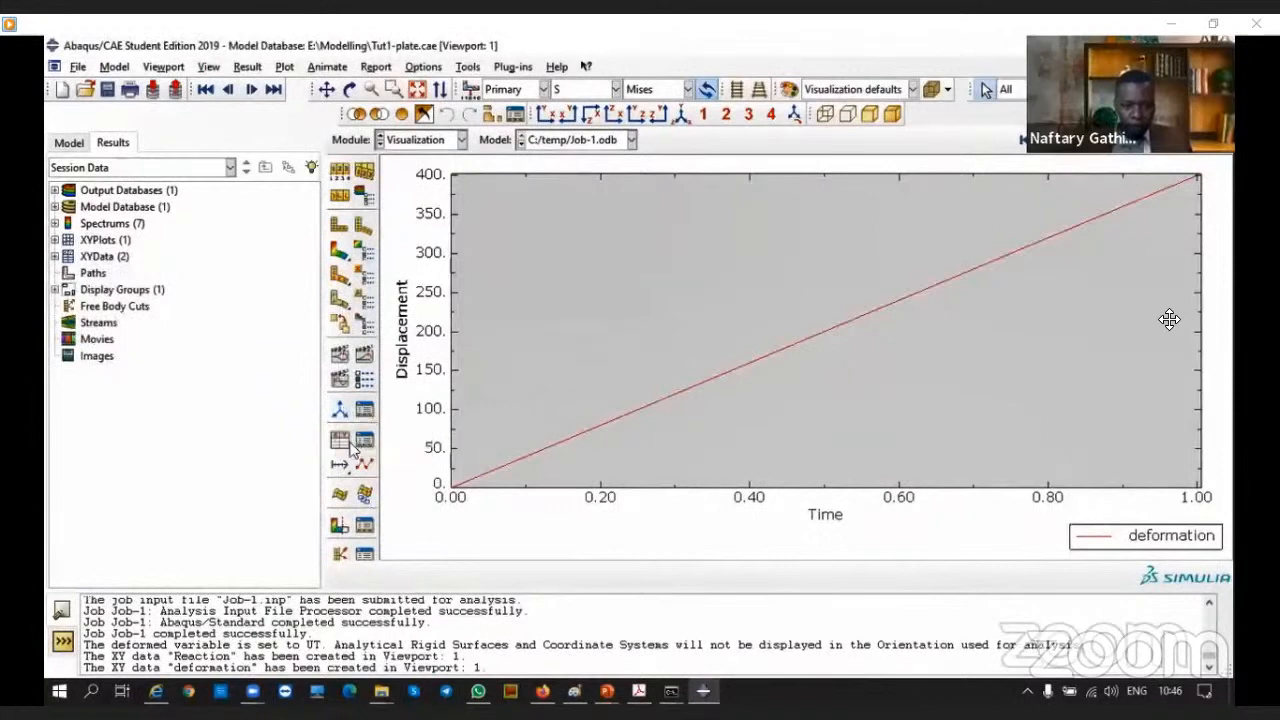
# Start creating XY data by operating on the saved Reaction and deformation data, and locate the combine(X,X) operator
pyautogui.click(340, 440)
pyautogui.click(88, 386)
pyautogui.click(92, 478)
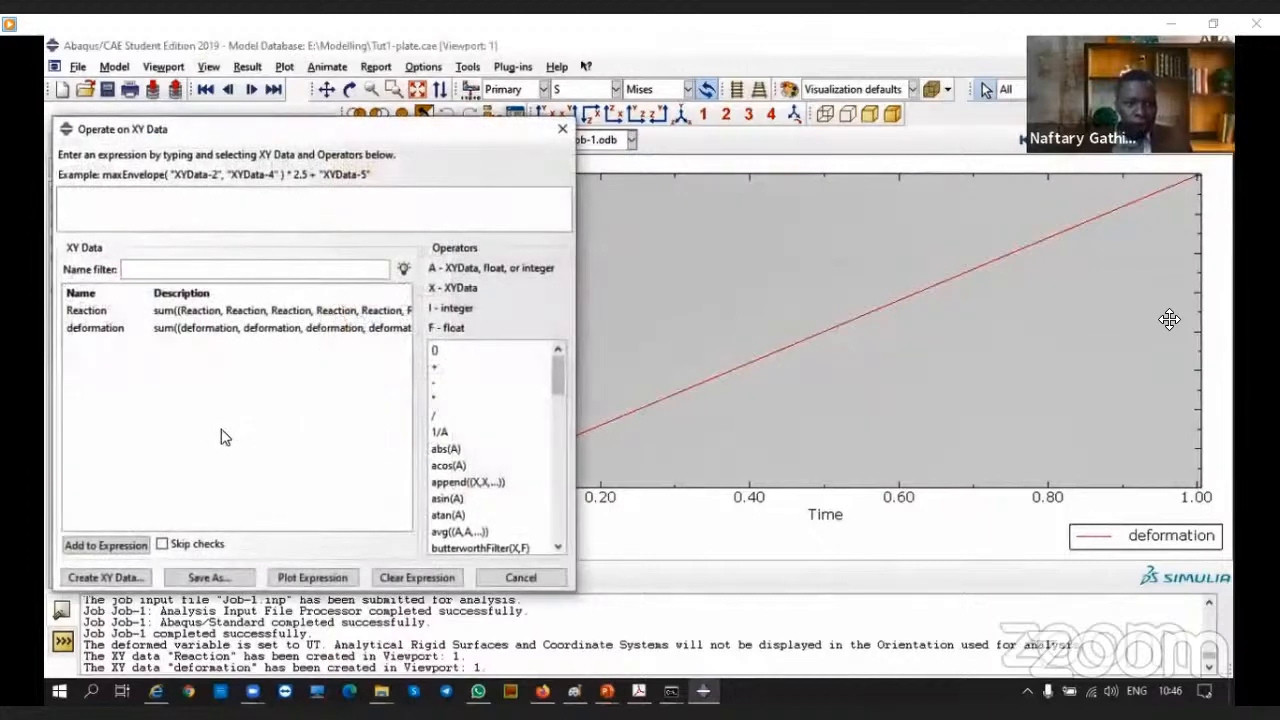
pyautogui.click(88, 312)
pyautogui.click(95, 330)
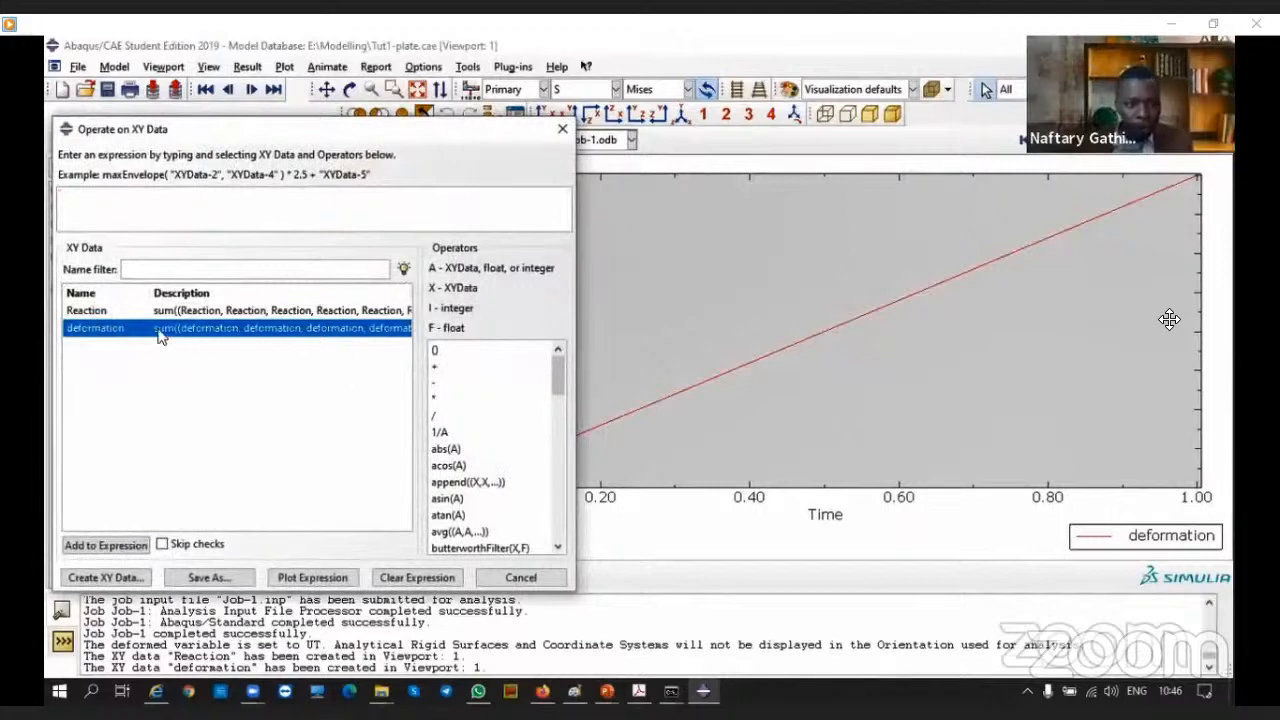
pyautogui.click(110, 312)
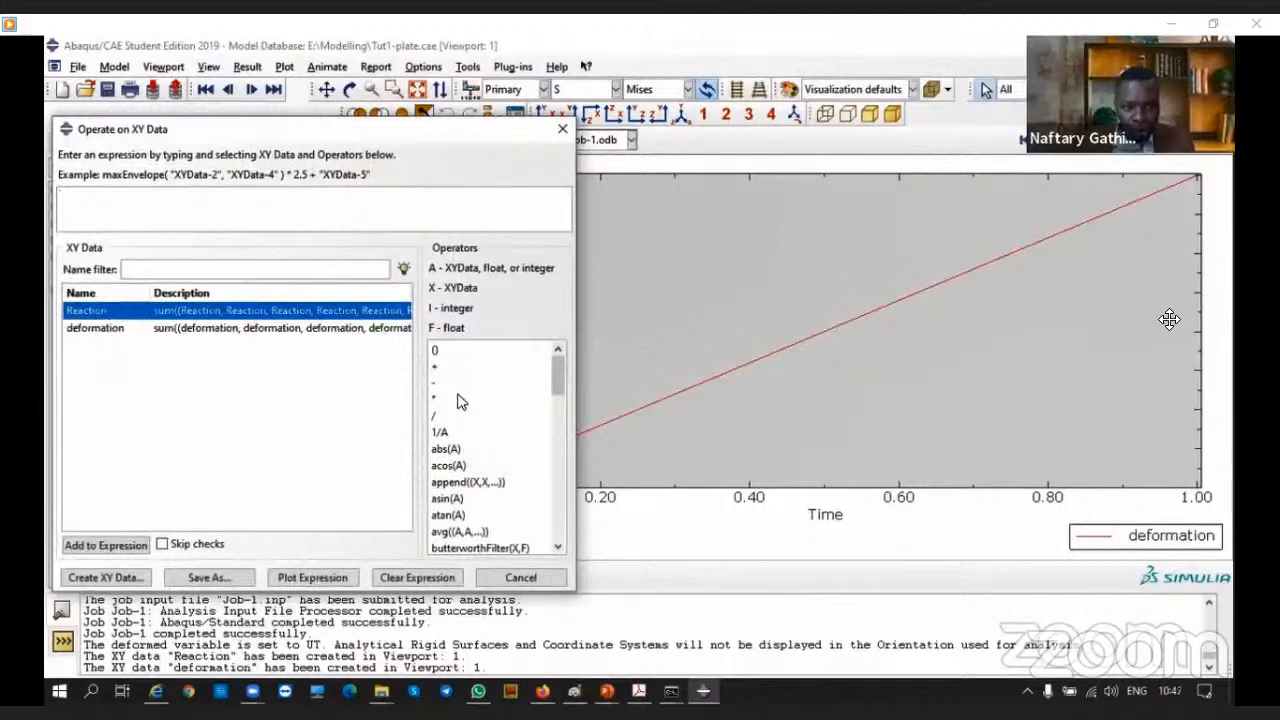
pyautogui.scroll(-2, 468, 425)
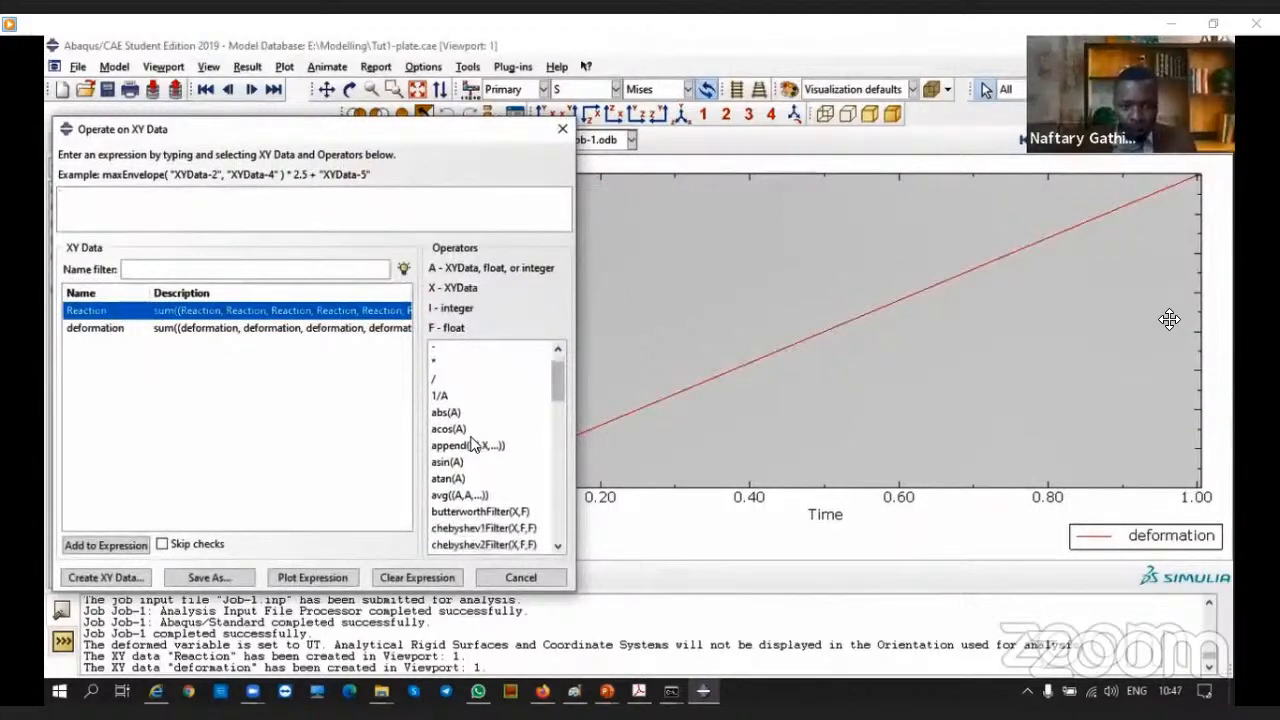
pyautogui.scroll(1, 472, 445)
pyautogui.scroll(-3, 478, 448)
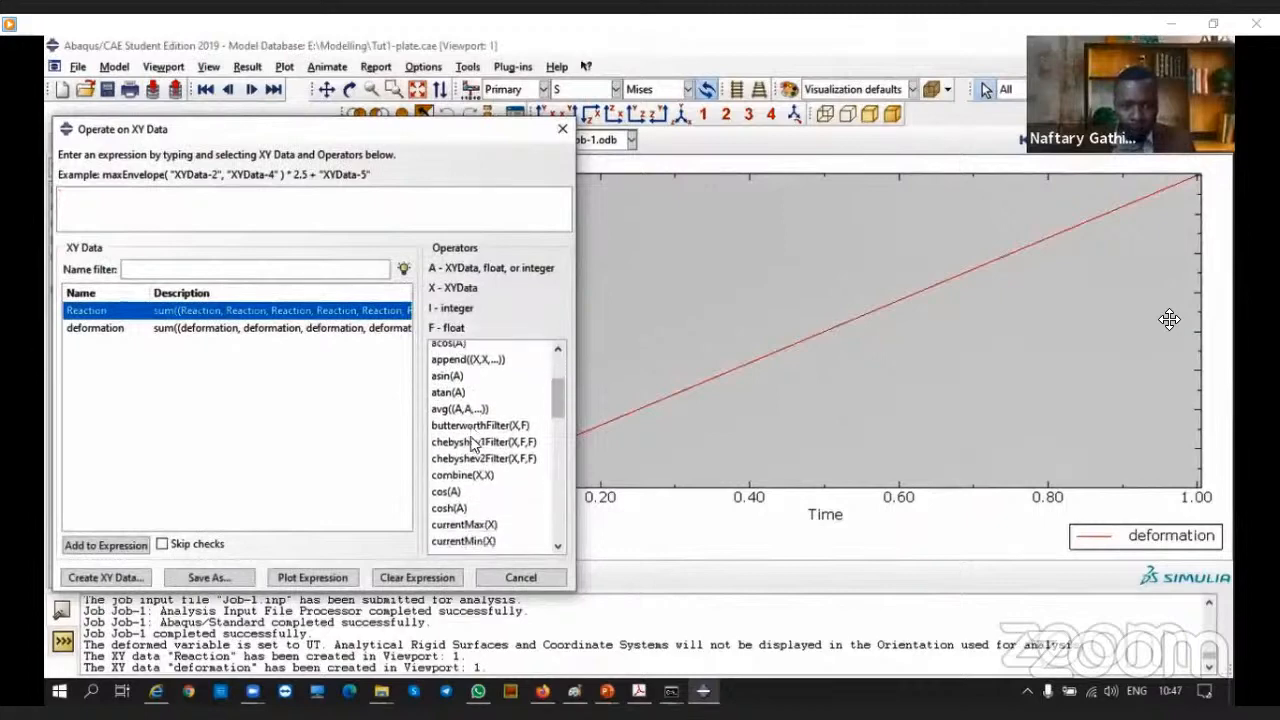
pyautogui.scroll(-2, 478, 440)
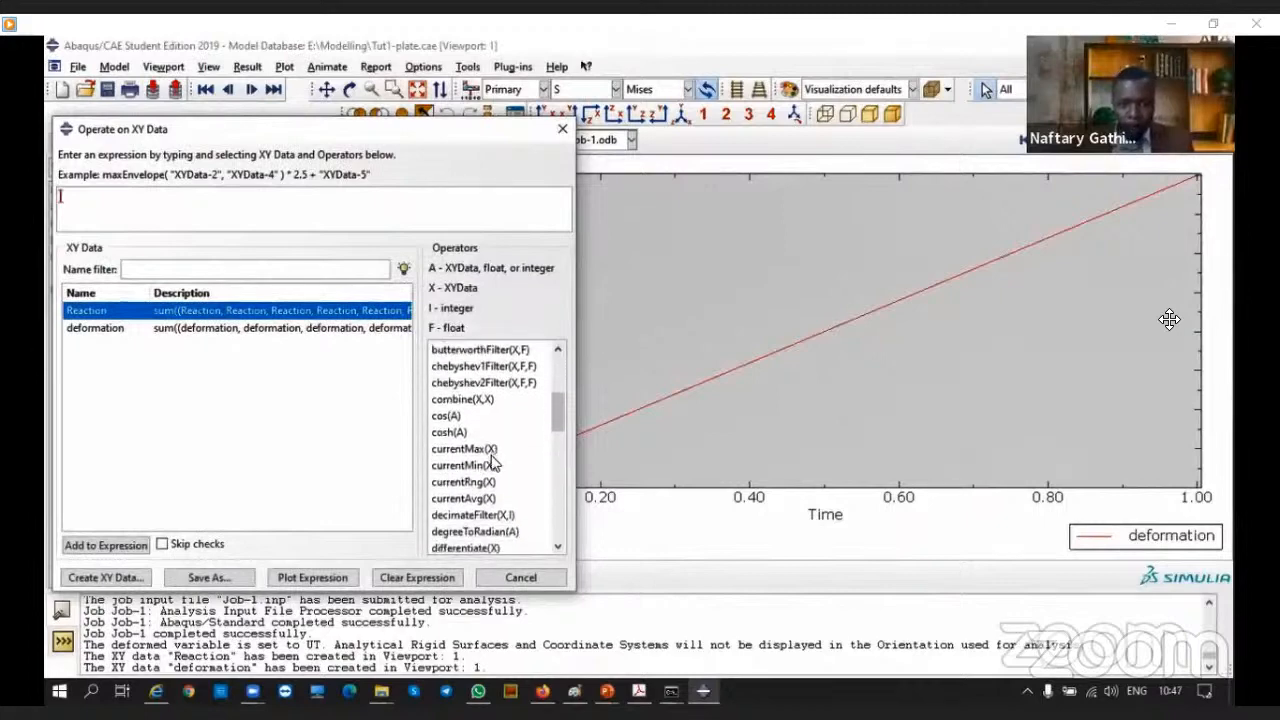
pyautogui.doubleClick(470, 400)
pyautogui.moveTo(182, 197); pyautogui.dragTo(55, 198)
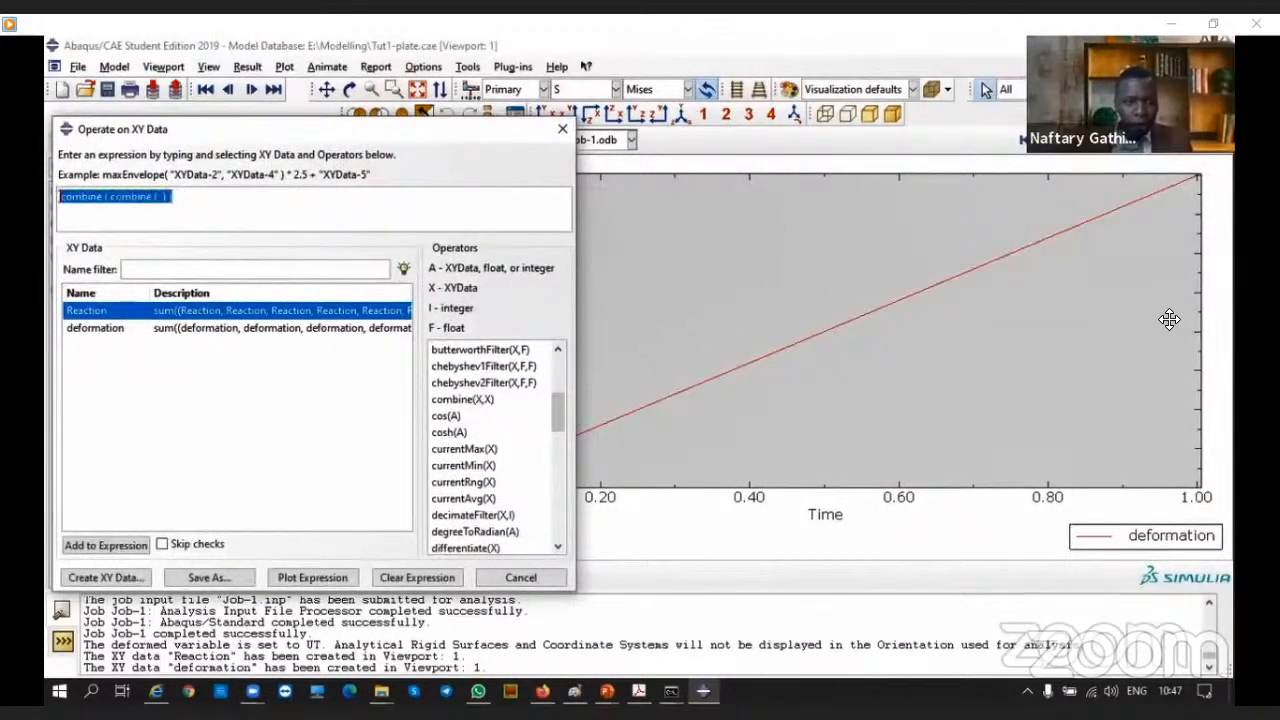
pyautogui.press('BackSpace')
# Build the expression combine ( "deformation",-1*"Reaction" ) from the two saved XY data sets
pyautogui.doubleClick(458, 399)
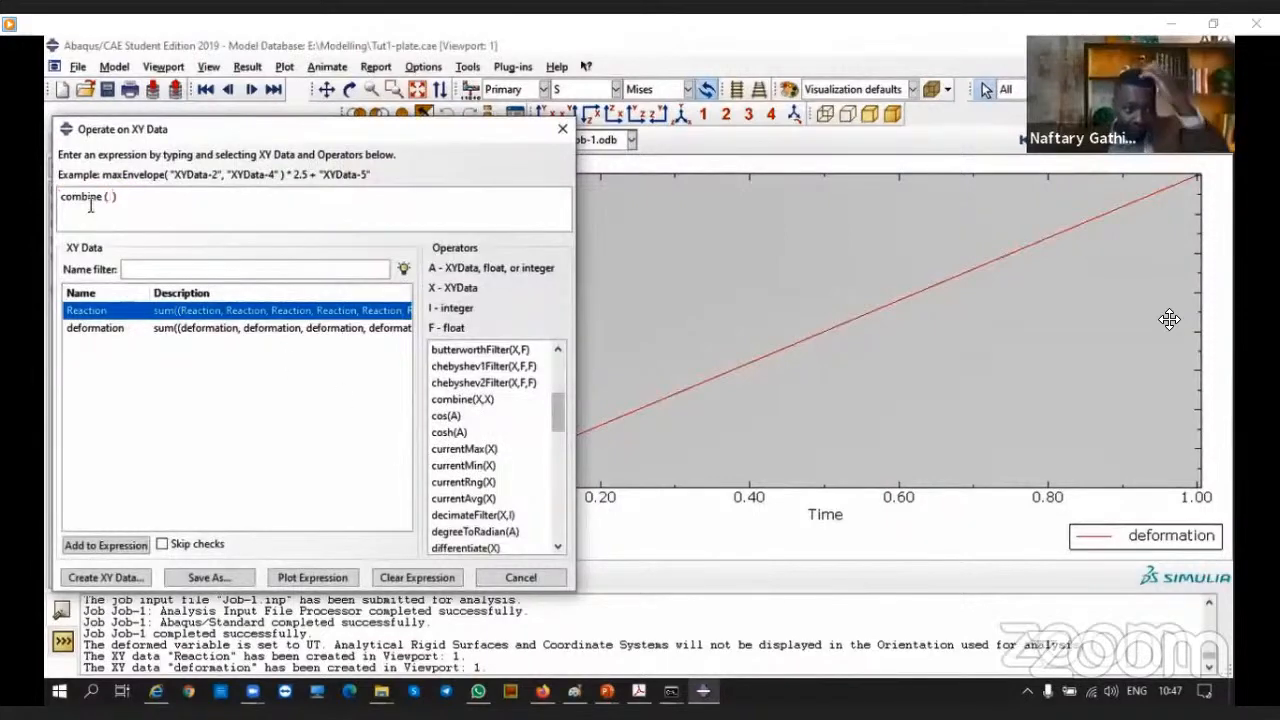
pyautogui.click(180, 334)
pyautogui.doubleClick(180, 334)
pyautogui.write(',')
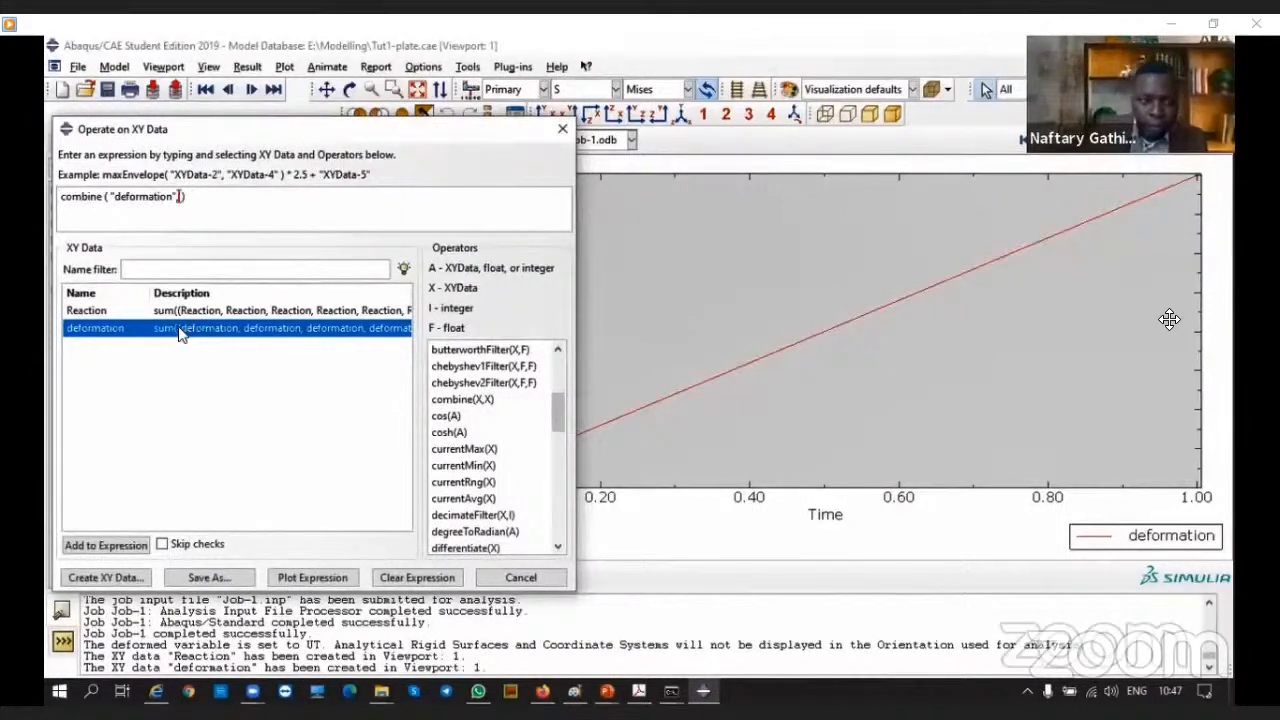
pyautogui.write('1*')
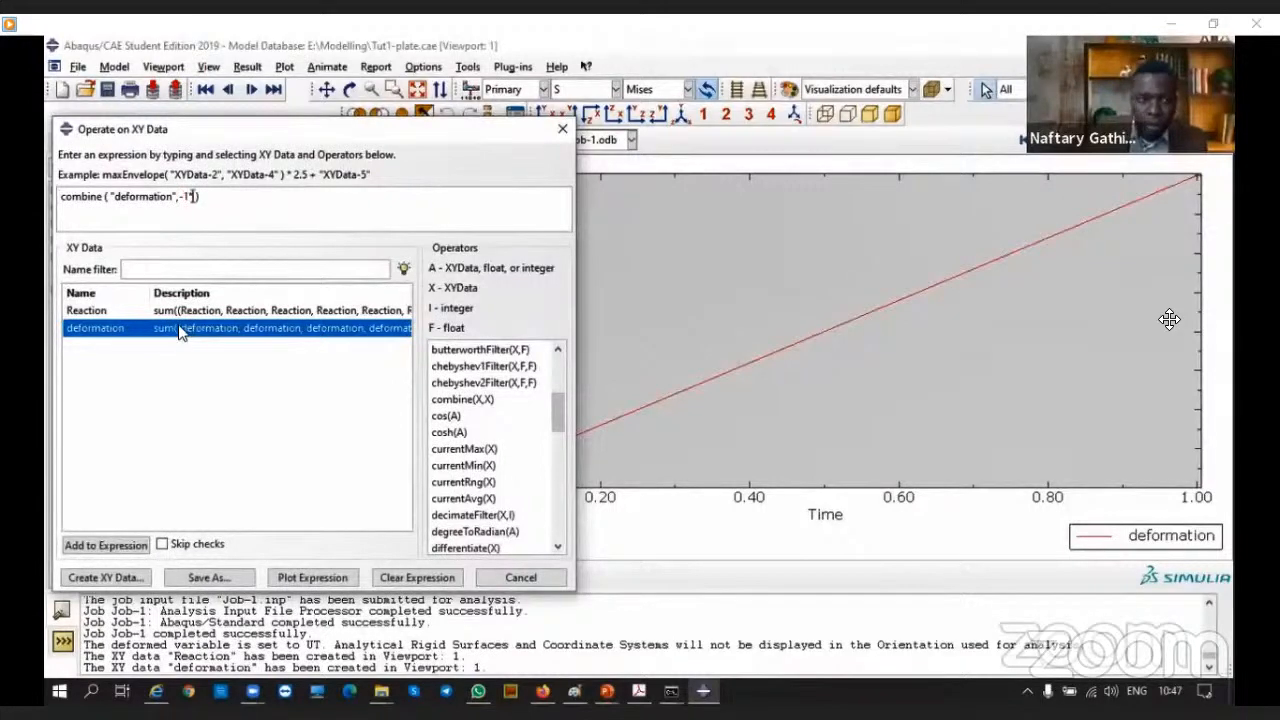
pyautogui.click(178, 311)
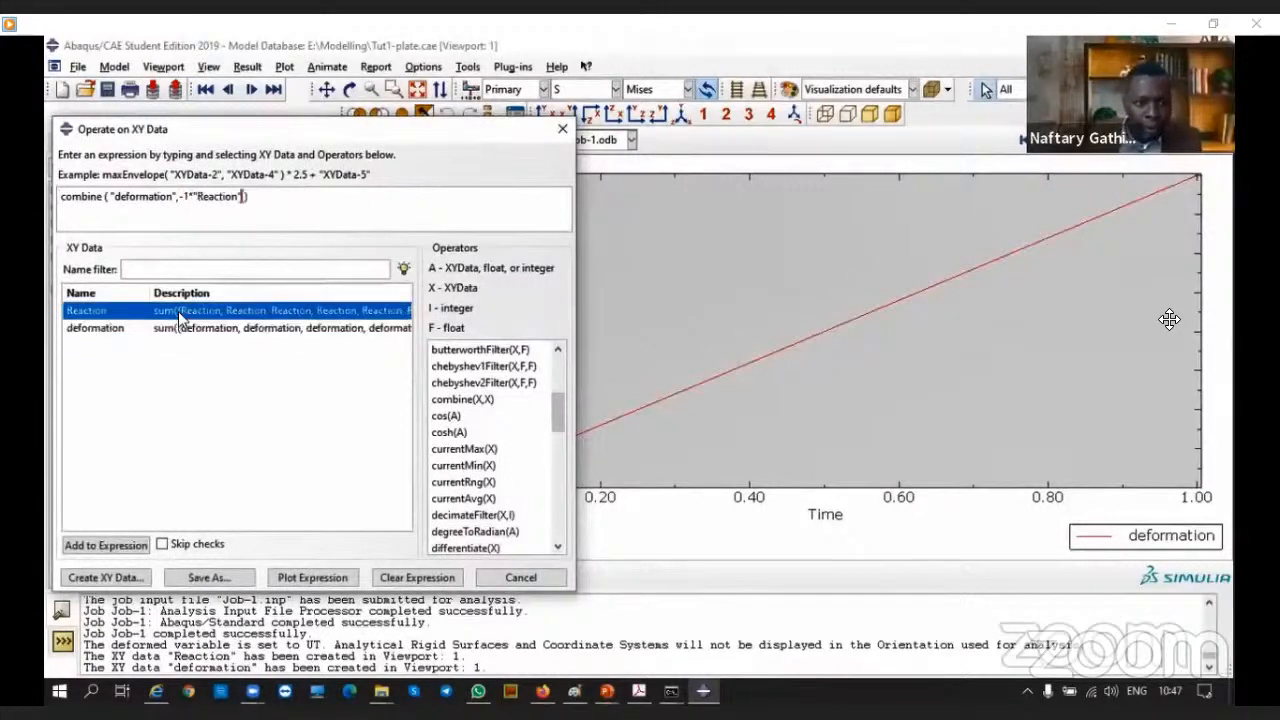
# Plot the combined expression and get the Operate on XY Data dialog out of the way to view the whole force-displacement curve
pyautogui.click(290, 580)
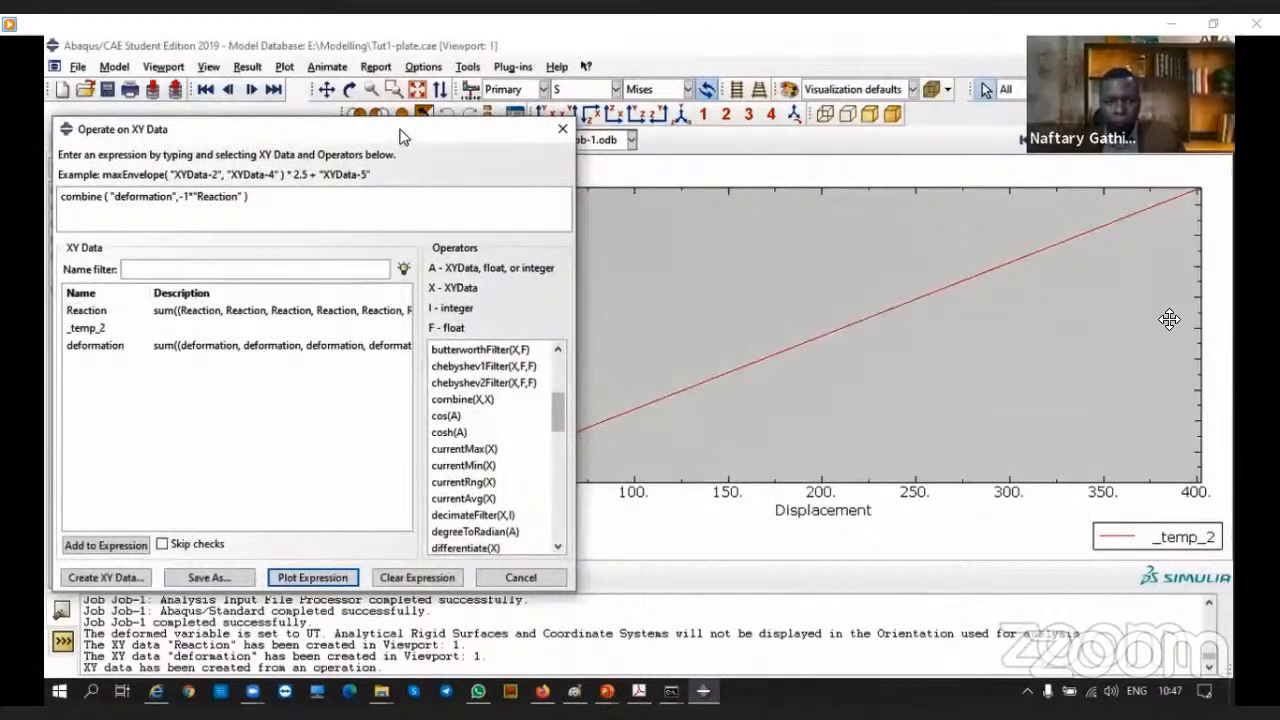
pyautogui.moveTo(448, 134); pyautogui.dragTo(494, 137)
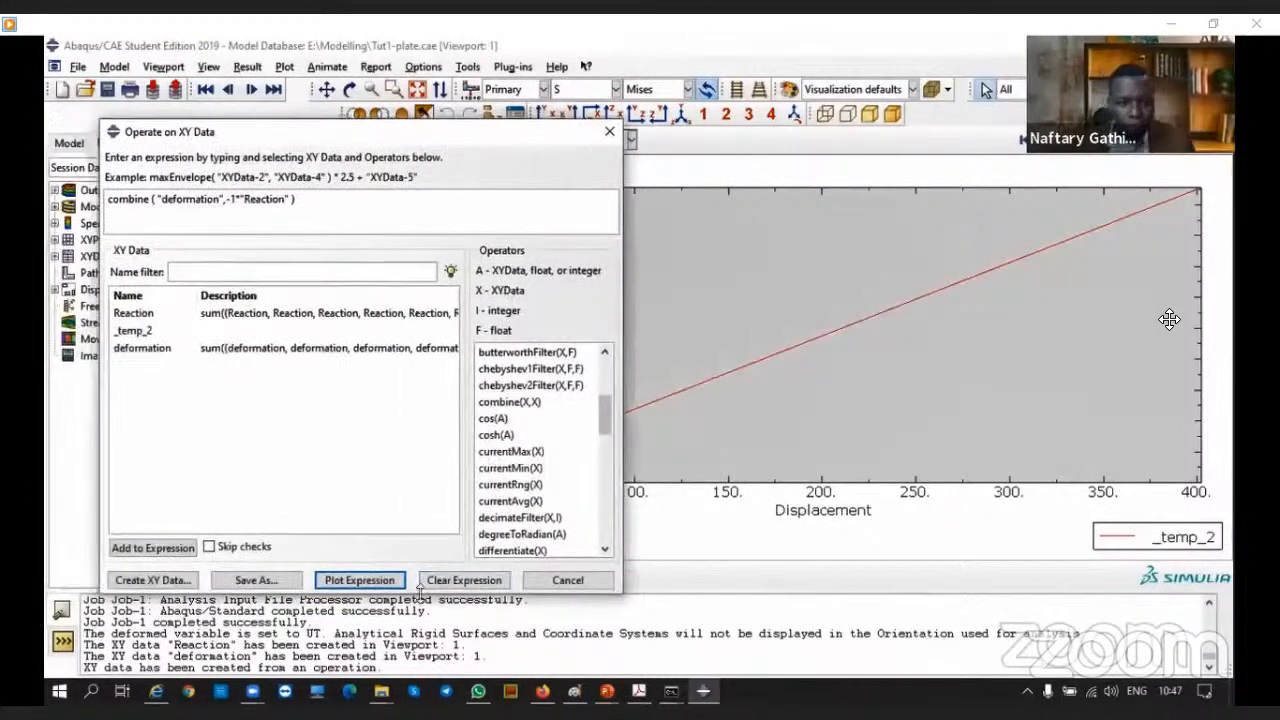
pyautogui.doubleClick(478, 142)
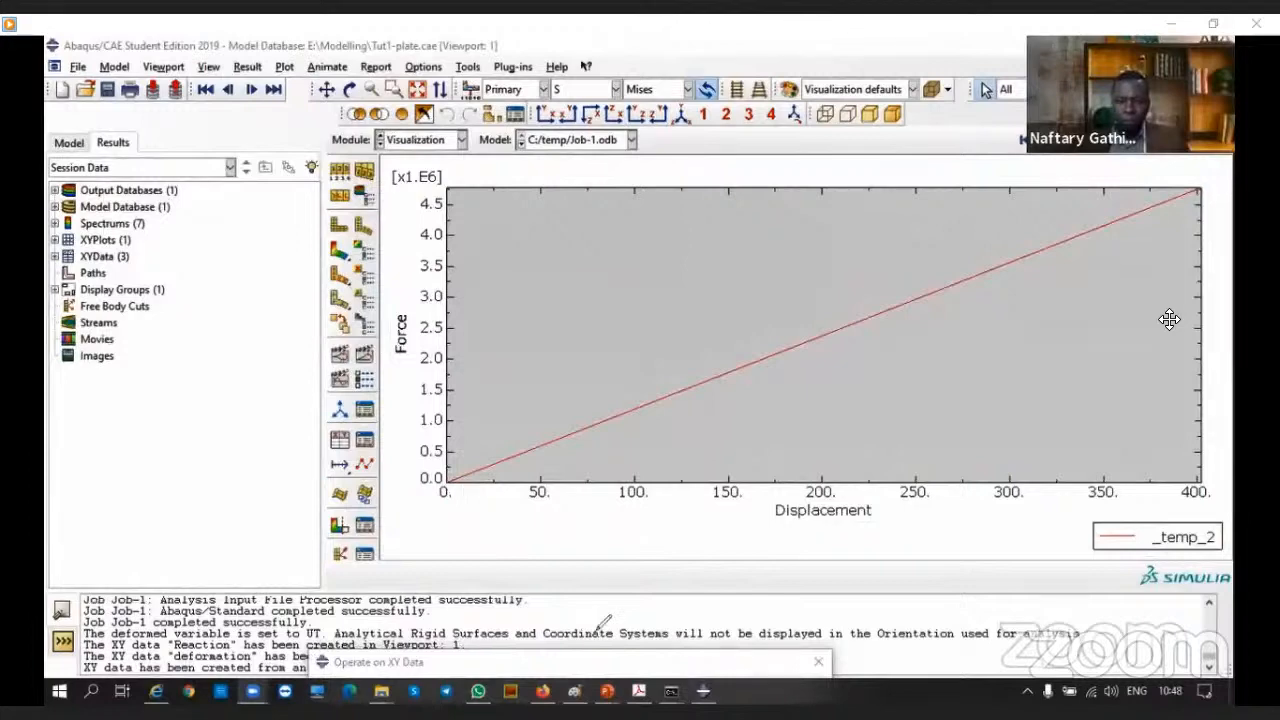
# Annotate the force-displacement plot with a freehand nonlinear curve rising from the origin, levelling off at about 3.5E6 force, and climbing again toward the far end
pyautogui.moveTo(452, 474)
pyautogui.mouseDown()
pyautogui.moveTo(674, 260)
pyautogui.moveTo(1012, 274)
pyautogui.mouseUp()
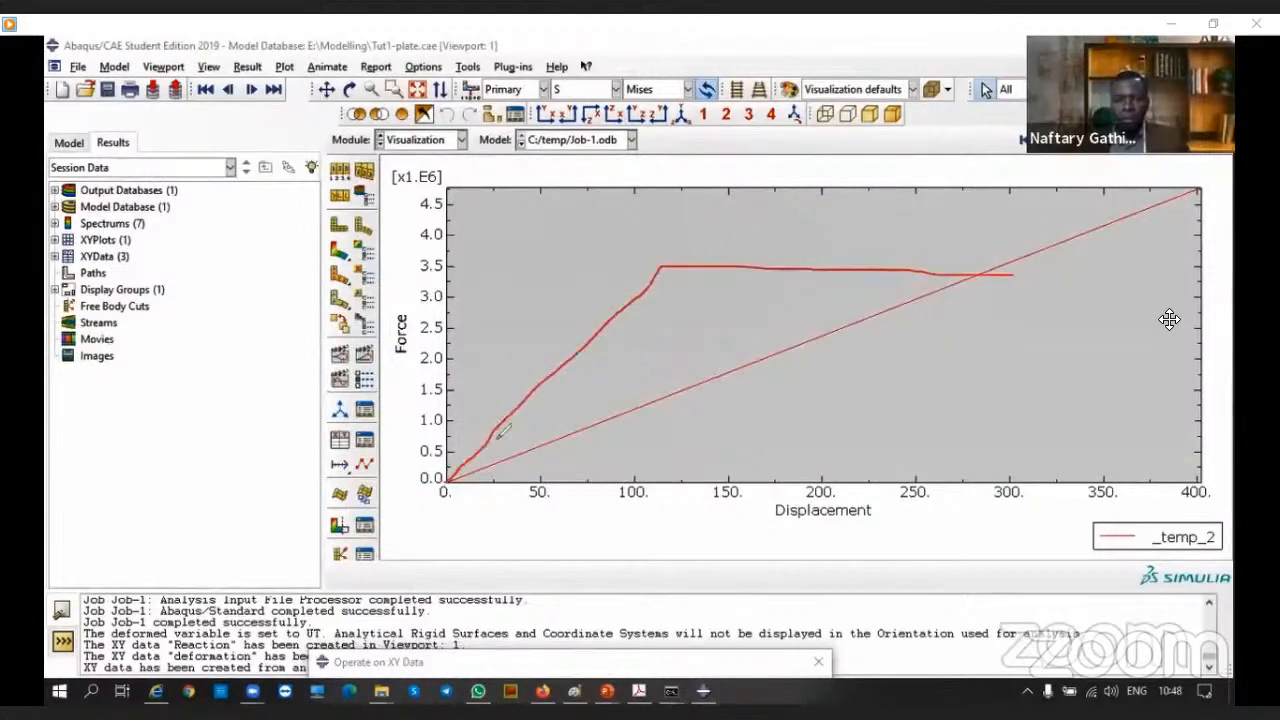
pyautogui.moveTo(942, 271); pyautogui.dragTo(989, 231)
pyautogui.moveTo(1050, 188); pyautogui.dragTo(1116, 176)
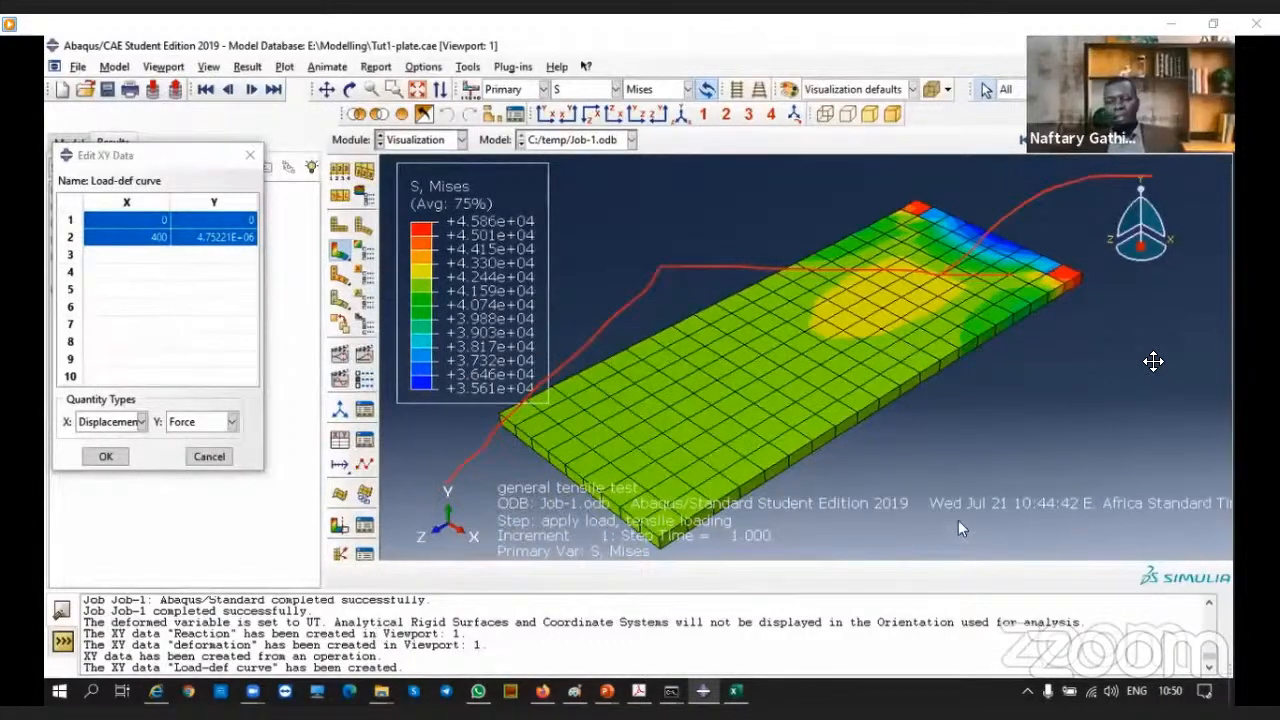
pyautogui.moveTo(1128, 323)
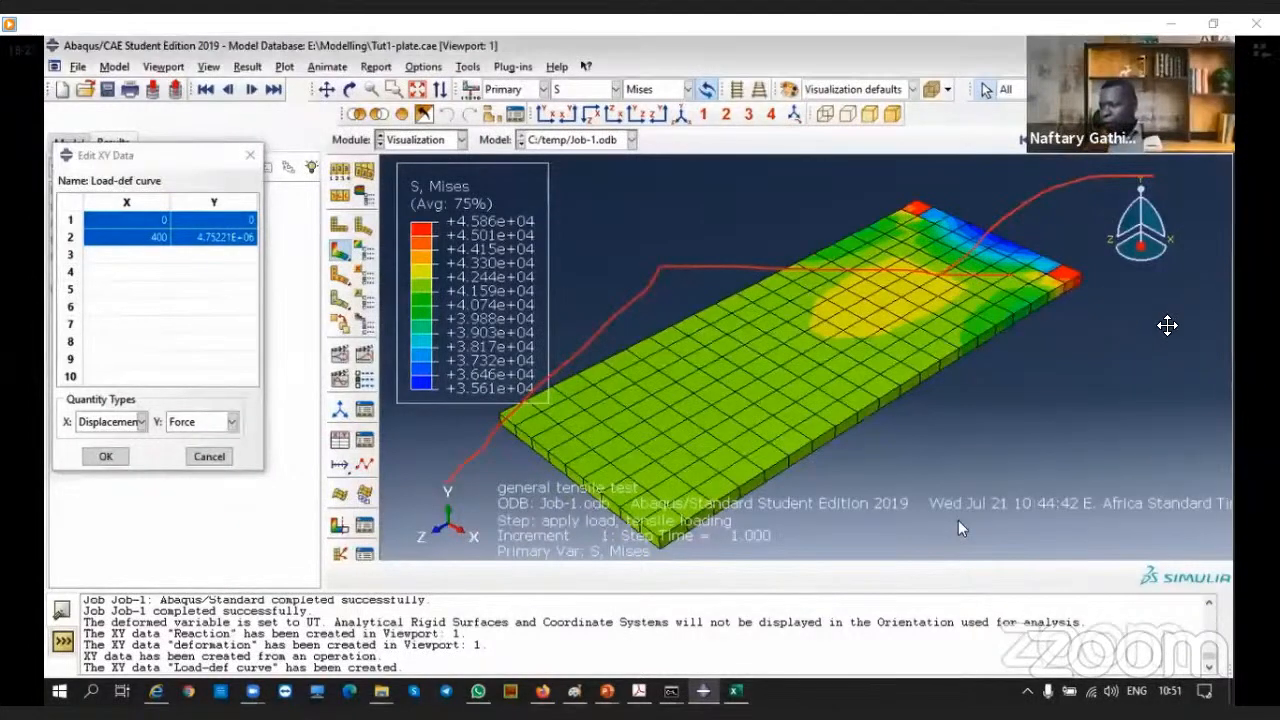
pyautogui.moveTo(1111, 351)
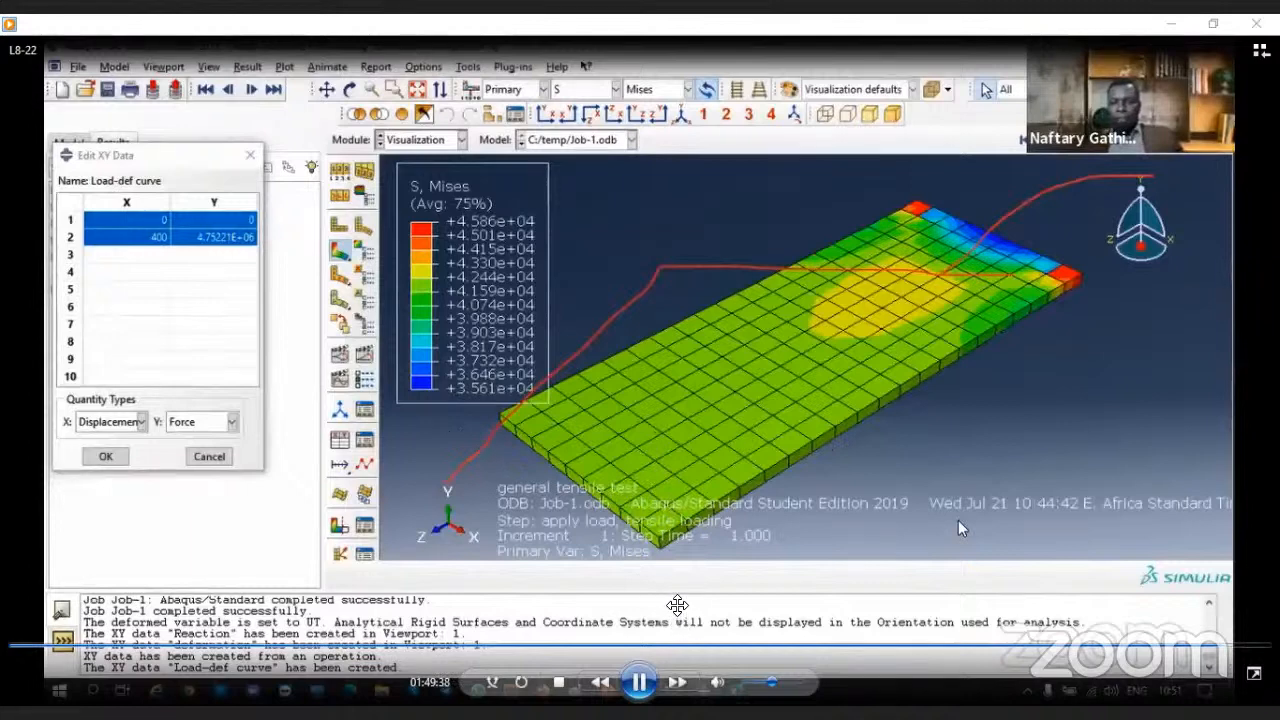
pyautogui.click(639, 681)
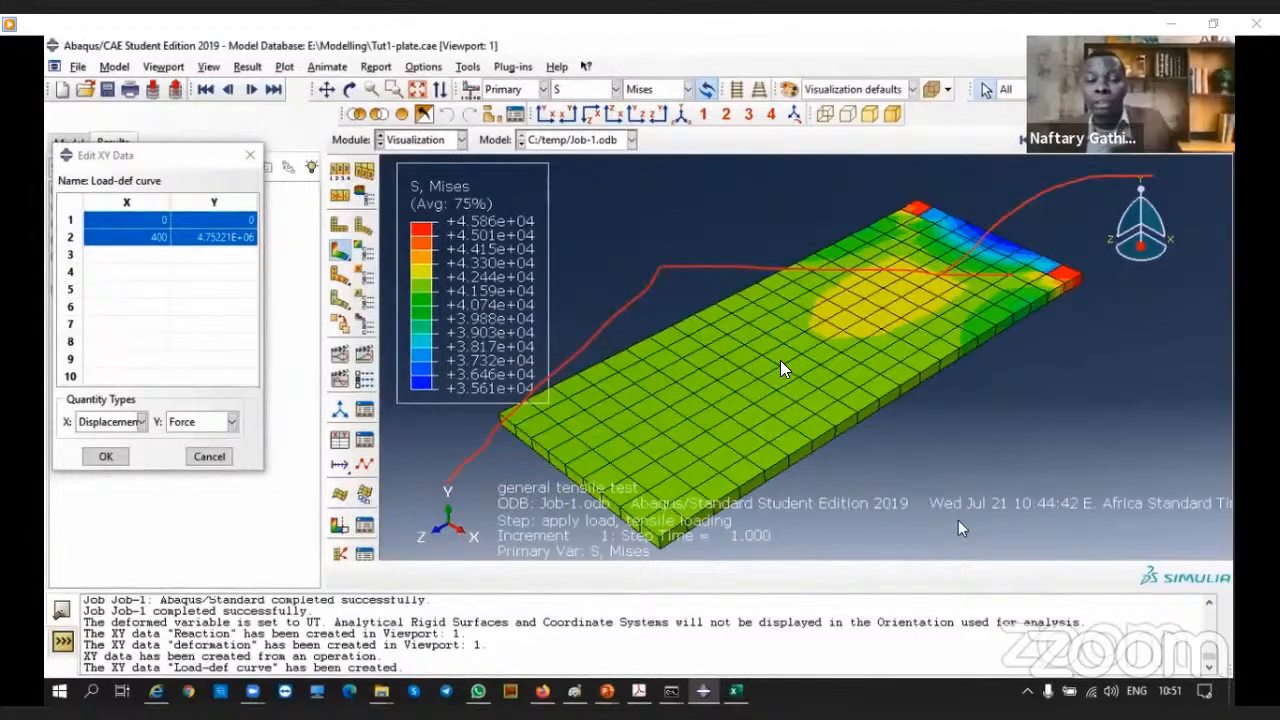
pyautogui.press('space')
pyautogui.moveTo(640, 313)
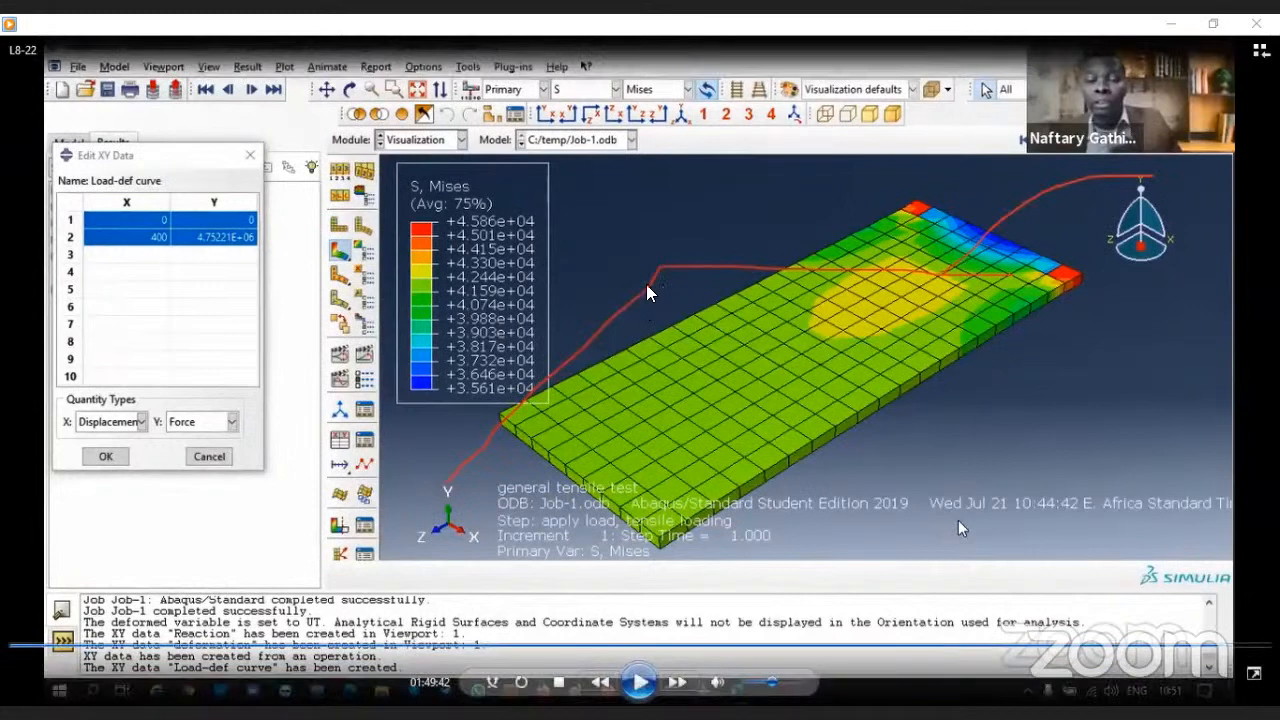